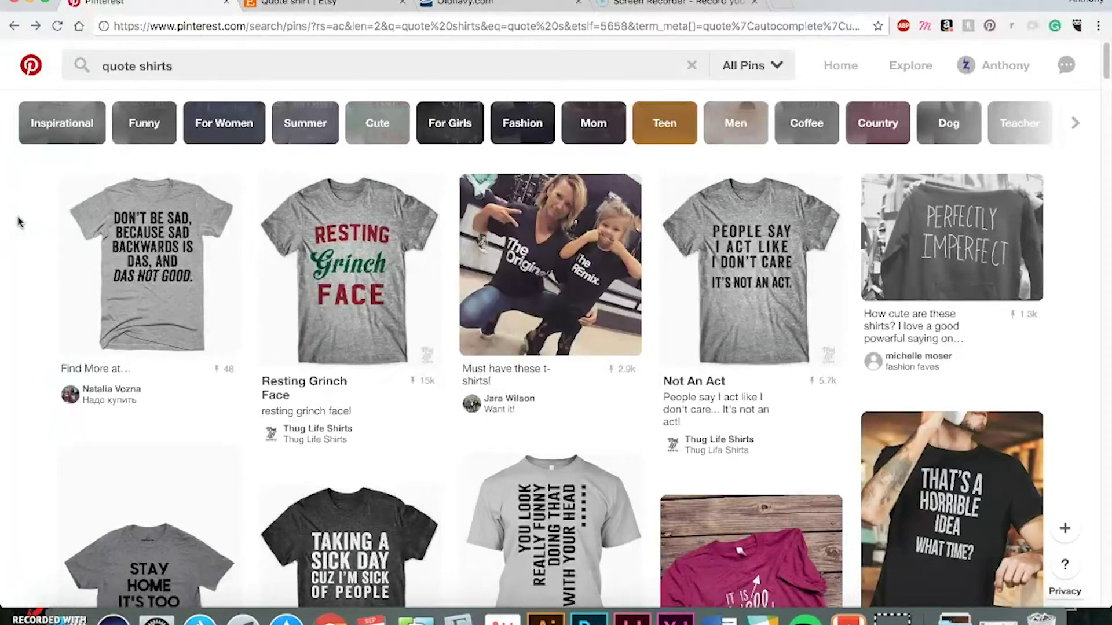
scroll(17, 222, "down", 1)
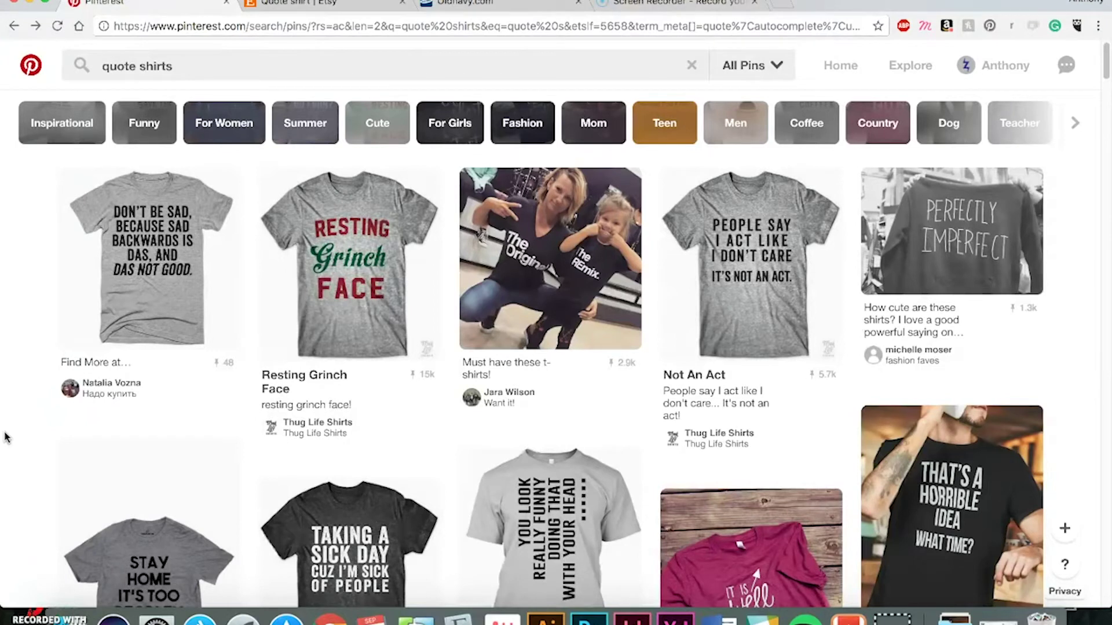
scroll(7, 437, "down", 3)
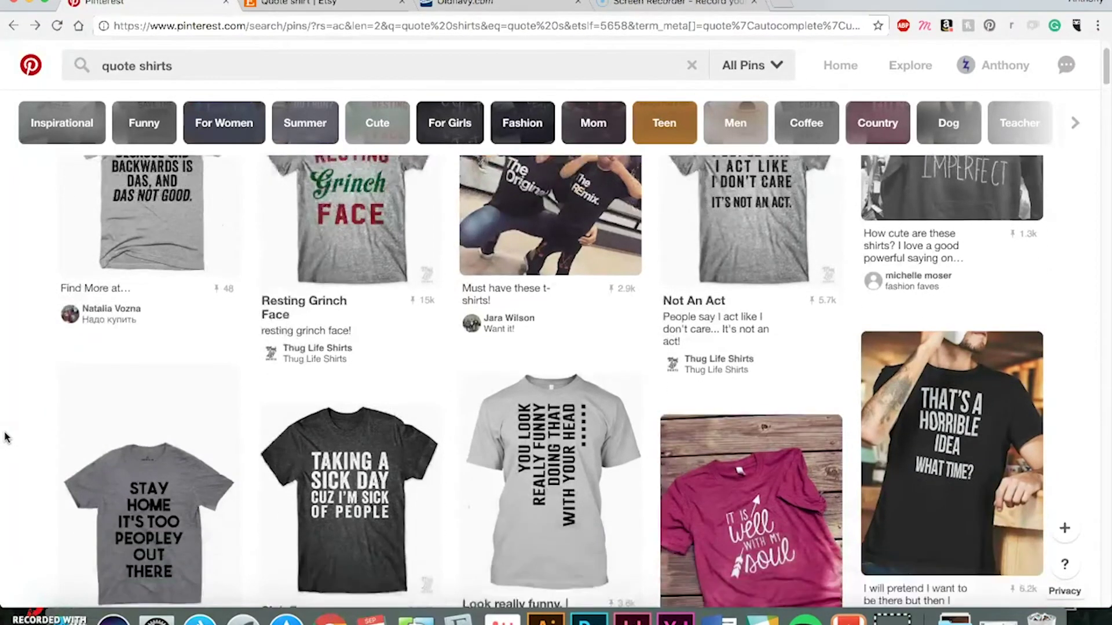
scroll(7, 437, "up", 1)
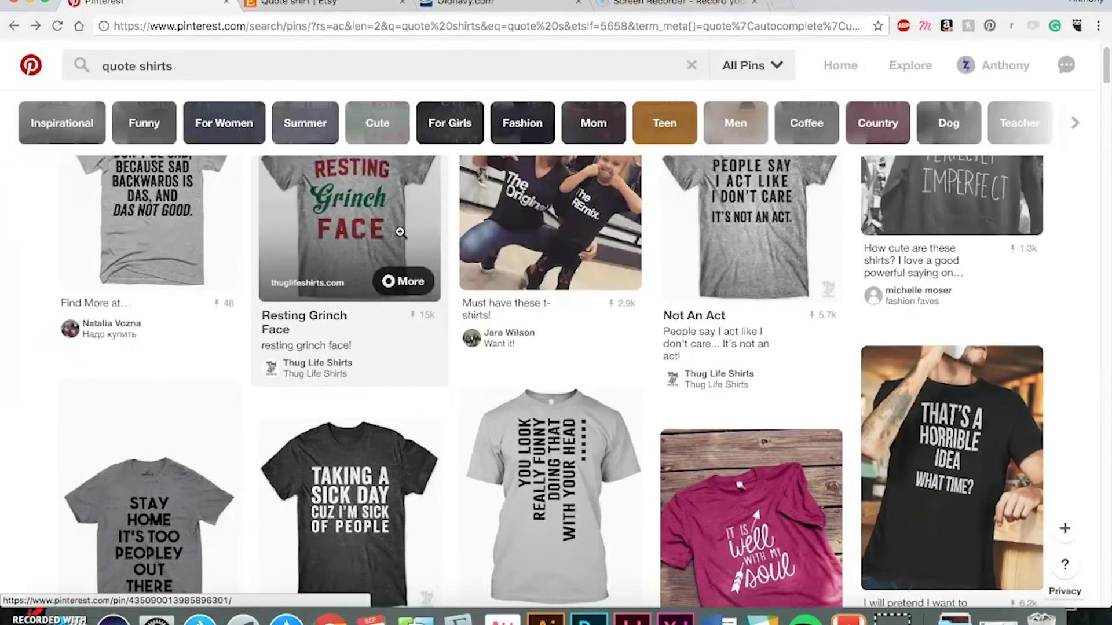
scroll(782, 310, "down", 3)
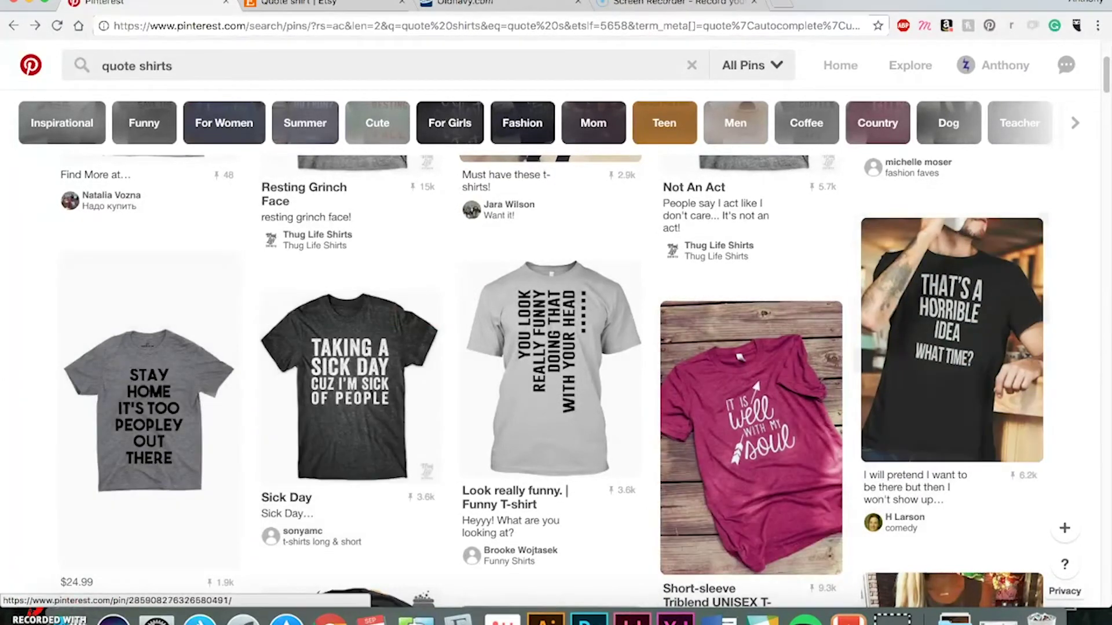
scroll(26, 341, "down", 6)
scroll(32, 341, "down", 3)
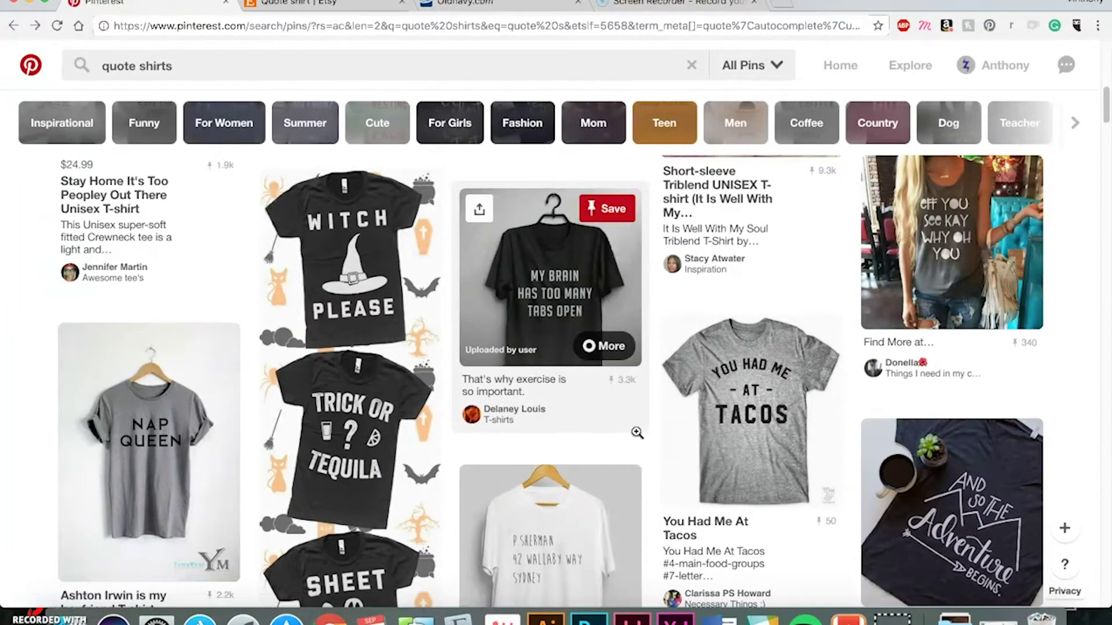
scroll(463, 406, "down", 1)
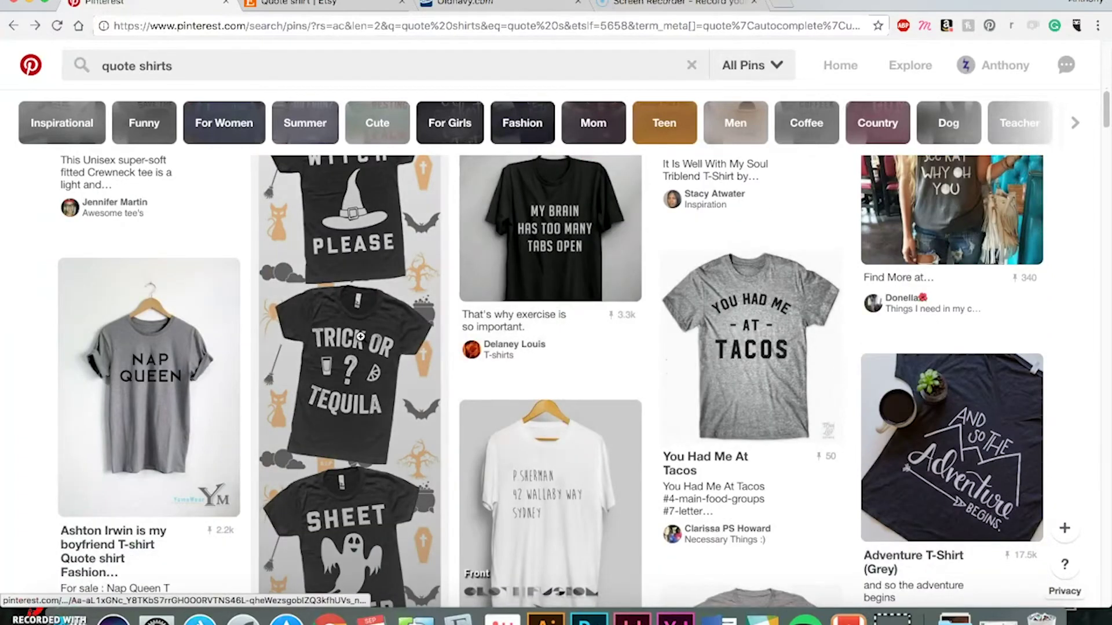
scroll(394, 232, "up", 1)
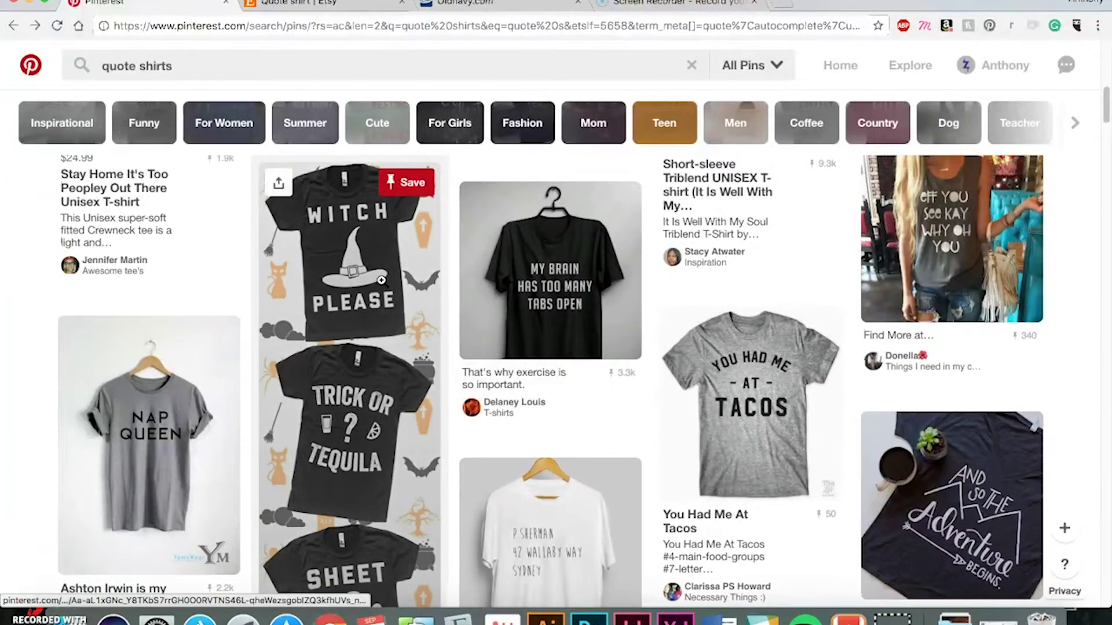
scroll(382, 281, "down", 3)
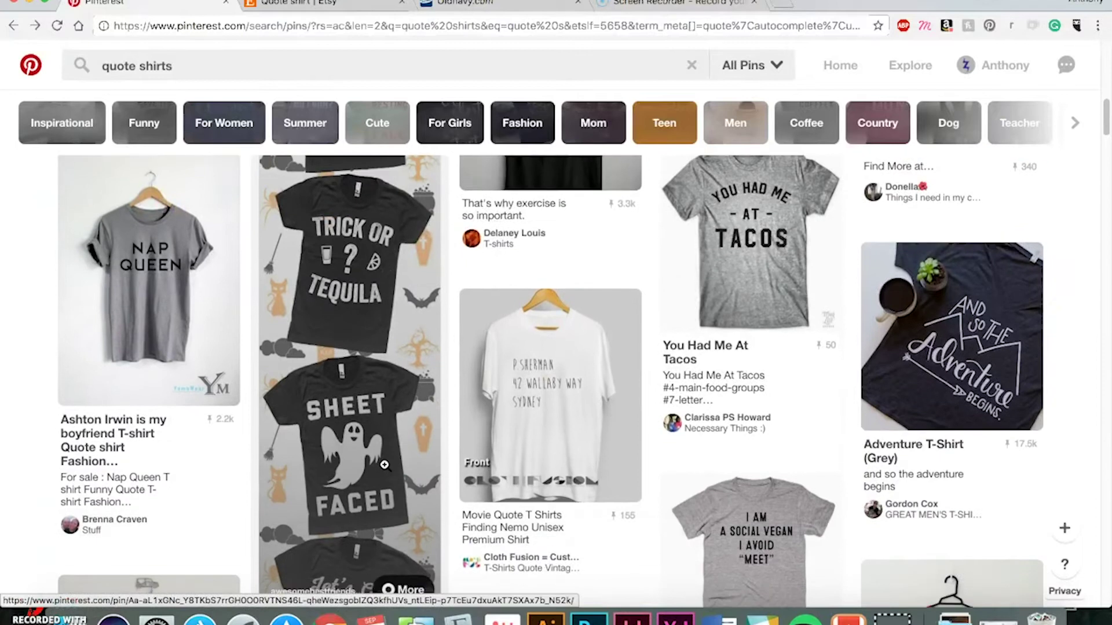
scroll(1055, 224, "up", 1)
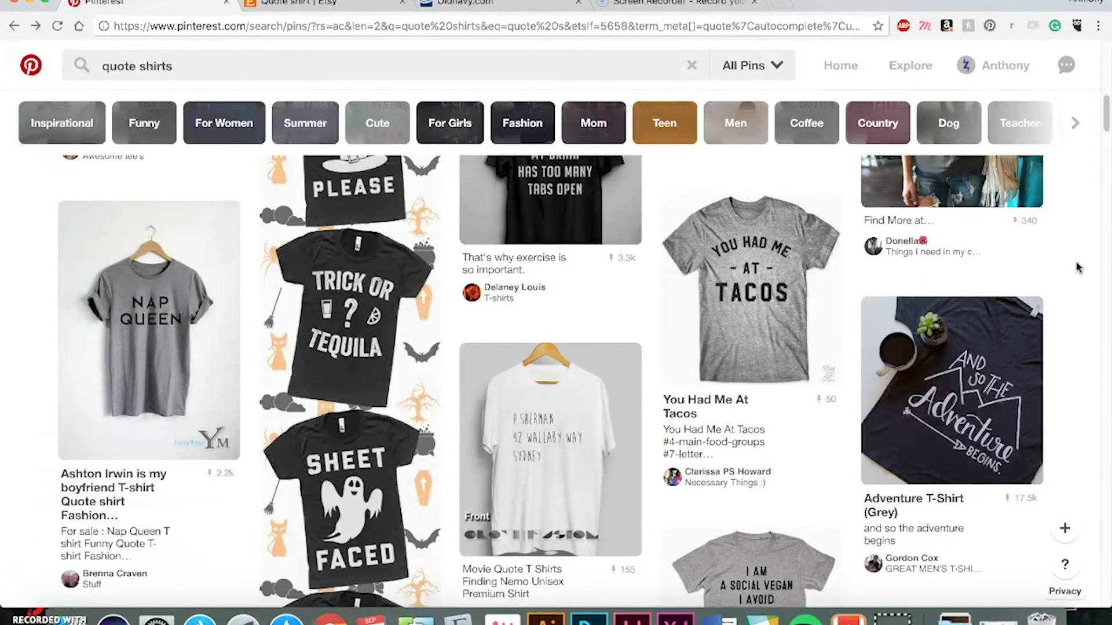
scroll(1065, 269, "down", 1)
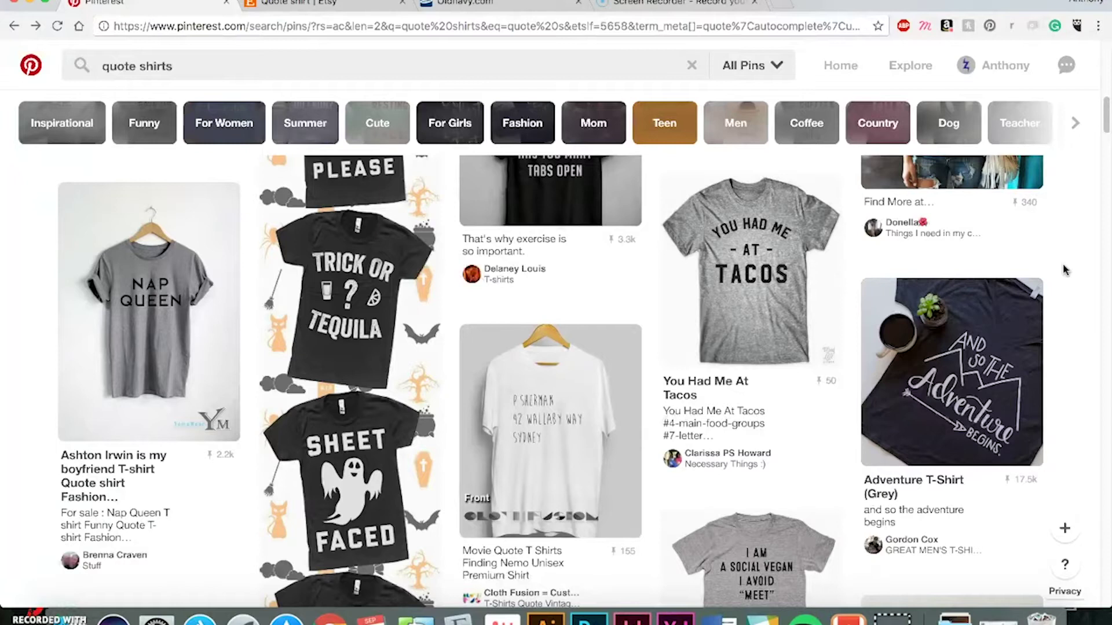
scroll(1064, 269, "down", 10)
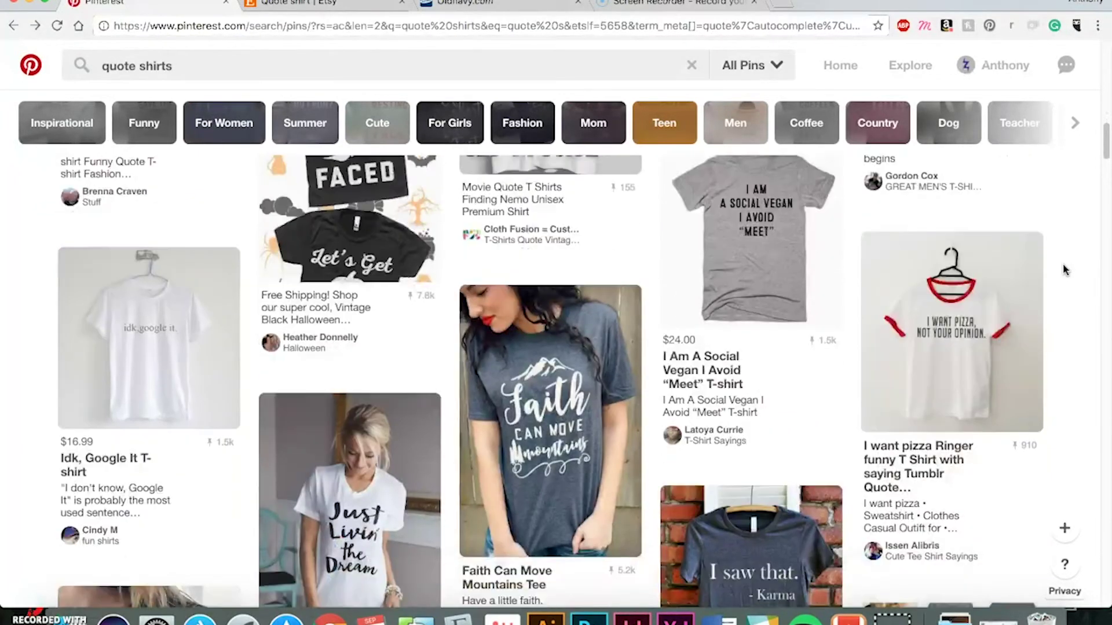
- Browse Etsy's 'quote shirt' listings, then move on to Old Navy's 'tee shirts' results
left_click(295, 6)
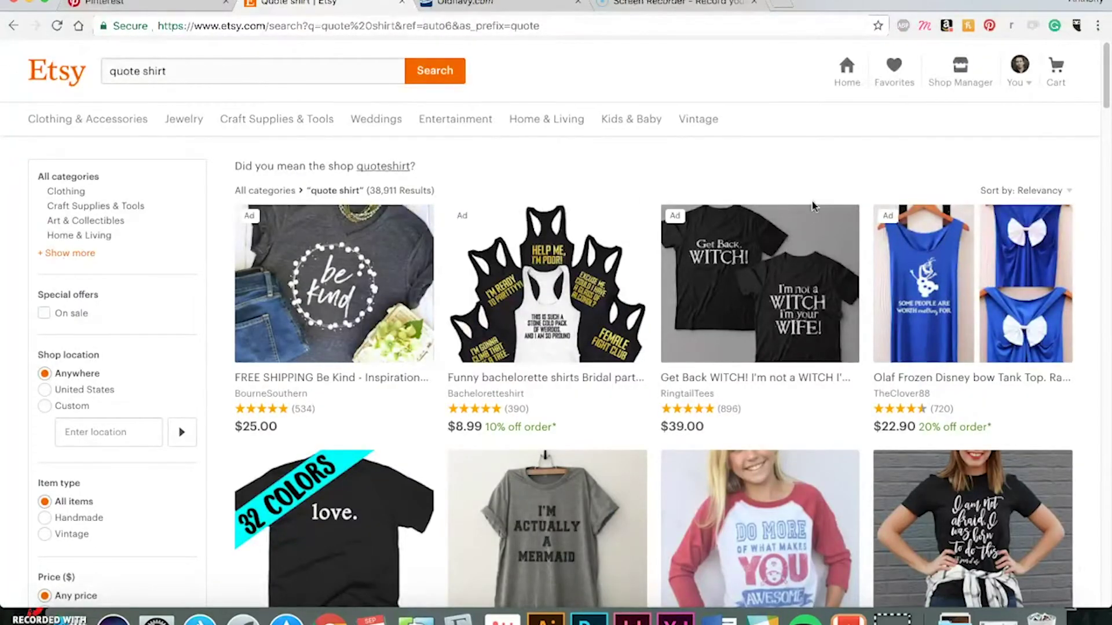
scroll(799, 218, "down", 4)
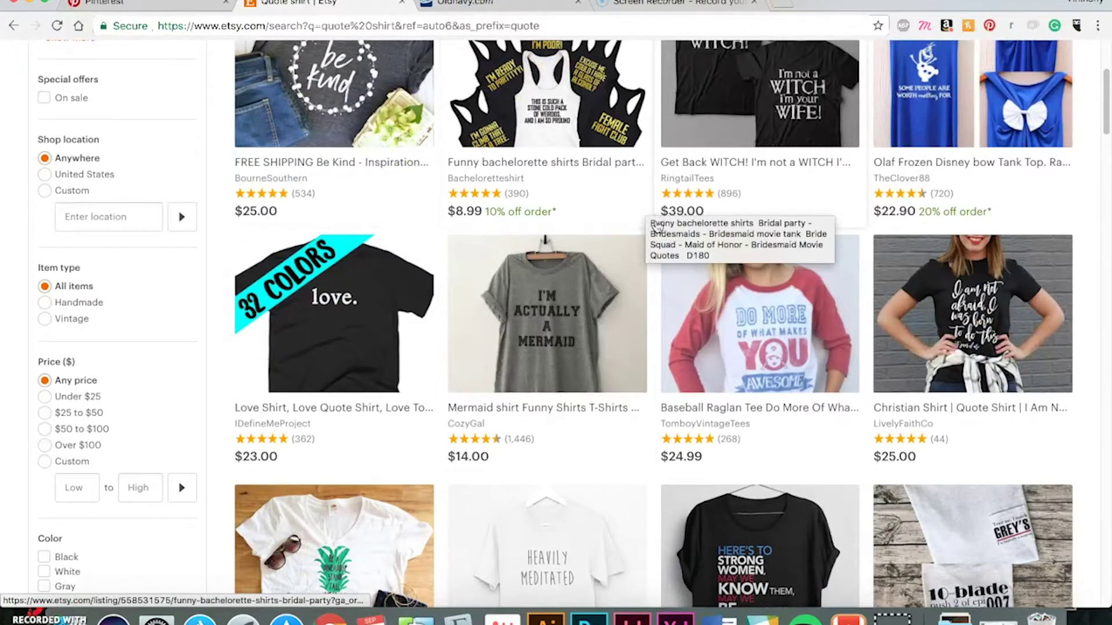
scroll(653, 270, "down", 2)
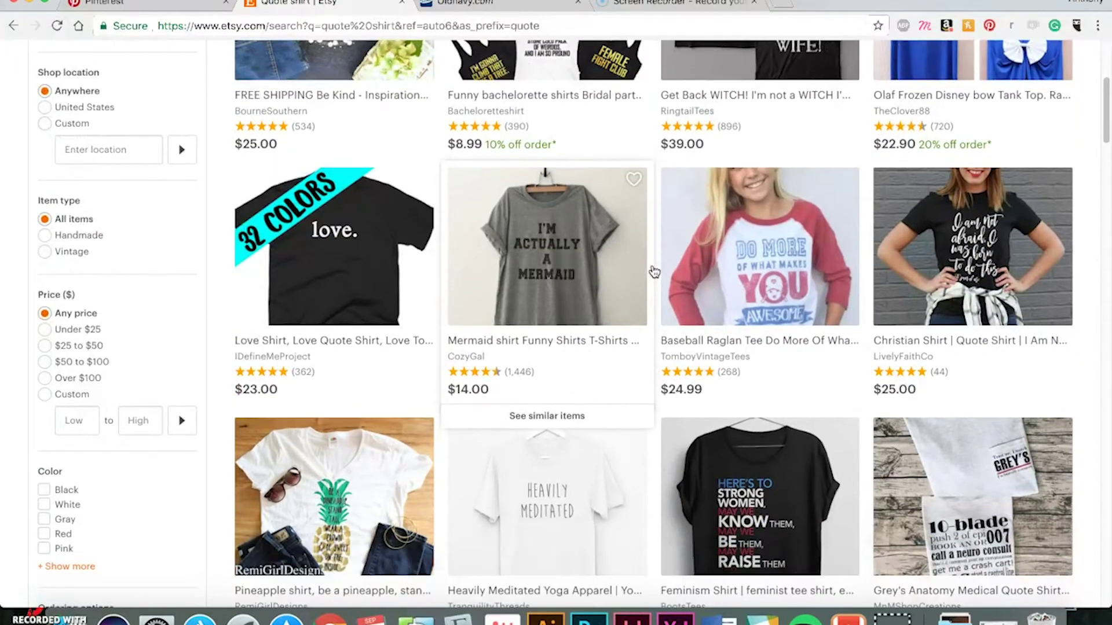
scroll(653, 270, "down", 1)
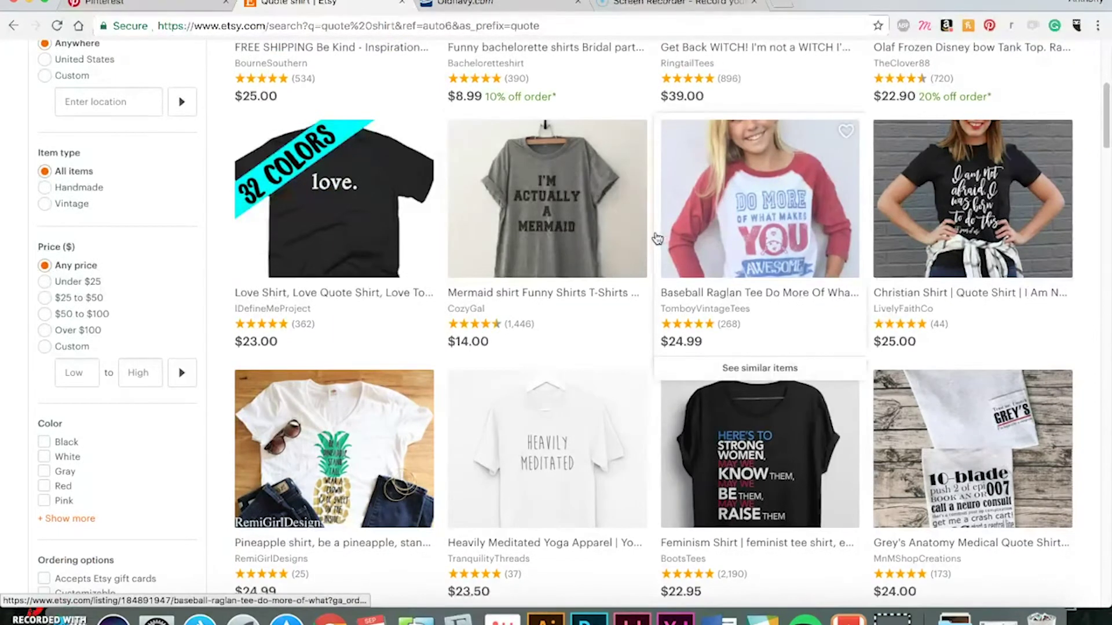
scroll(651, 240, "down", 3)
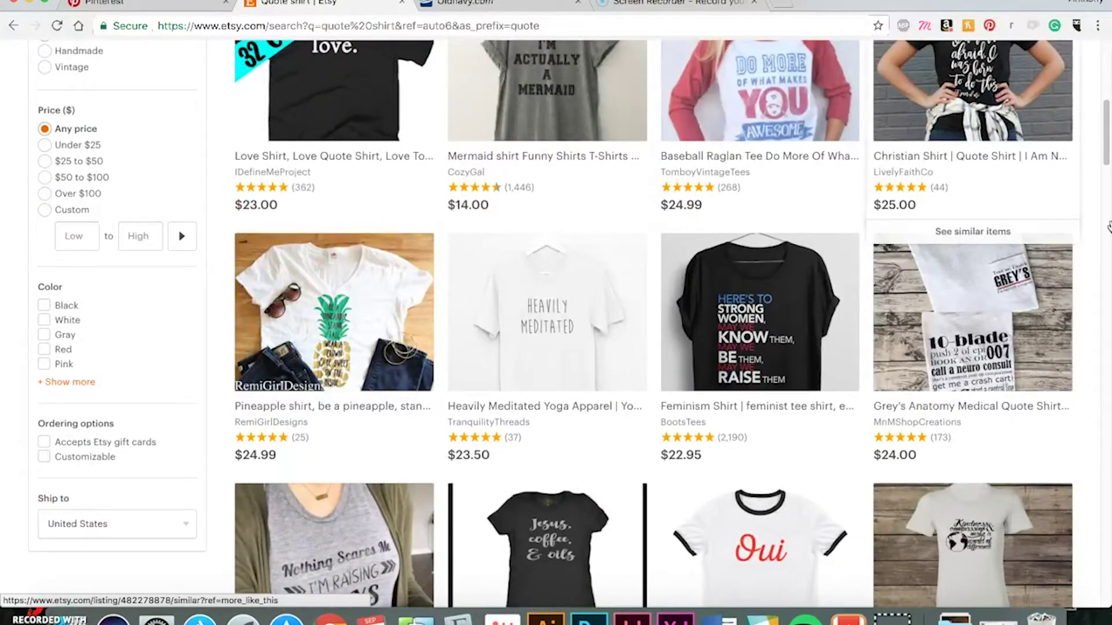
scroll(1043, 269, "down", 3)
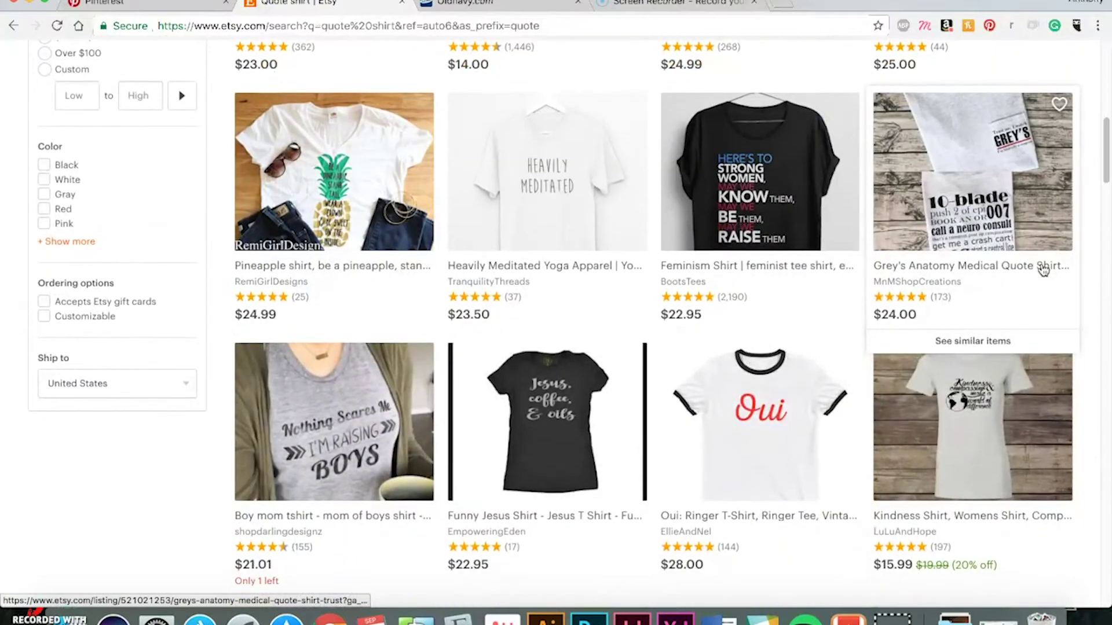
scroll(1043, 270, "down", 5)
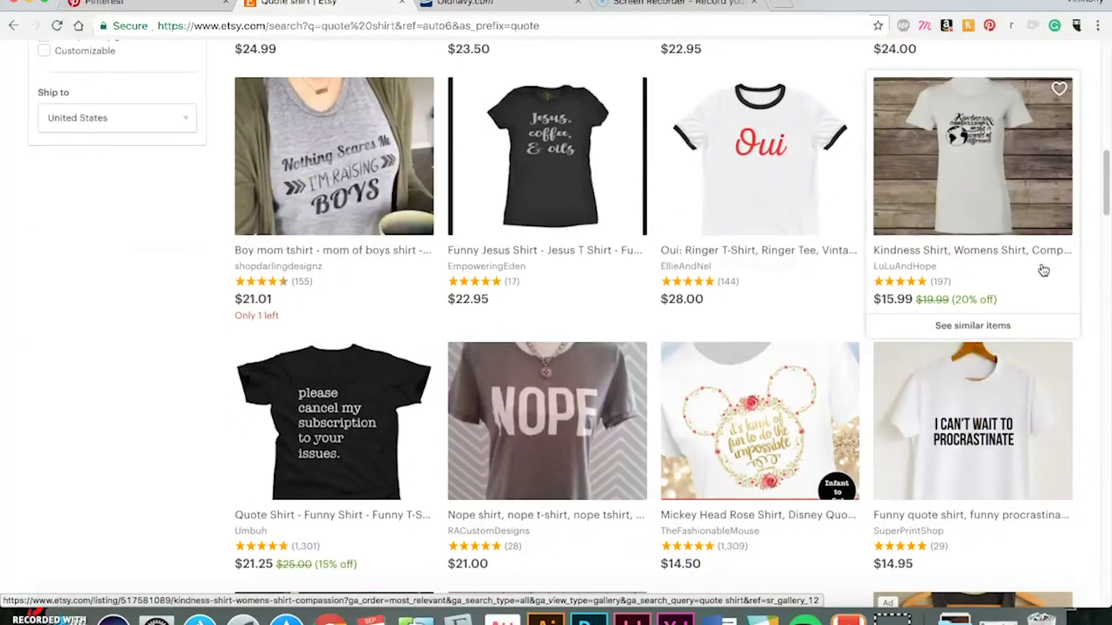
scroll(1043, 270, "down", 3)
left_click(508, 10)
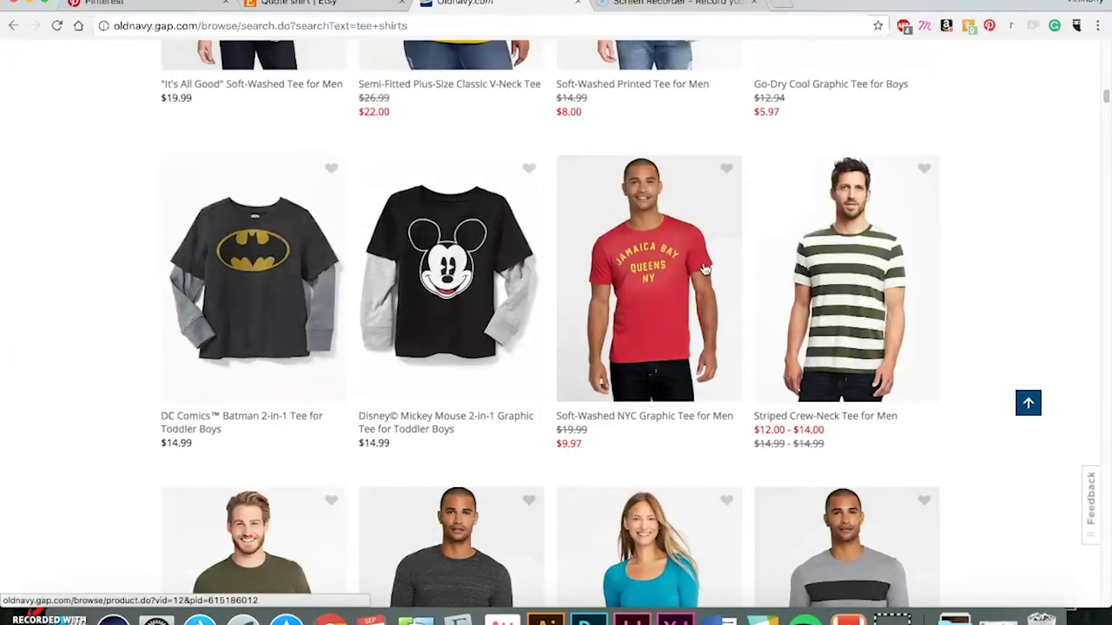
- Scroll far down through Old Navy's tee-shirt search results
scroll(667, 281, "up", 5)
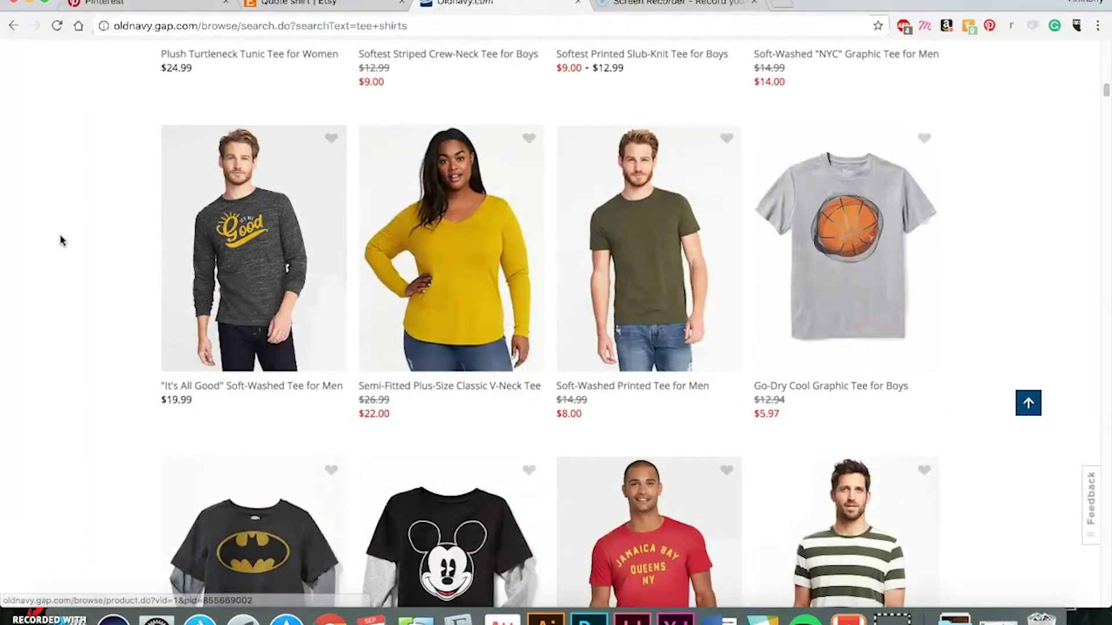
scroll(61, 239, "down", 14)
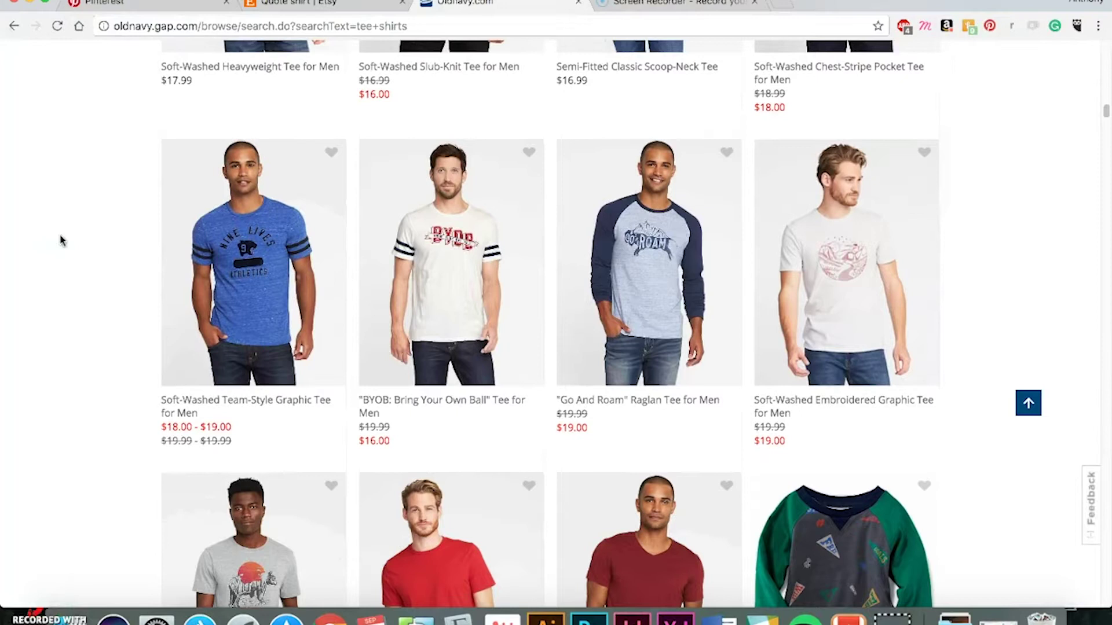
scroll(63, 240, "down", 3)
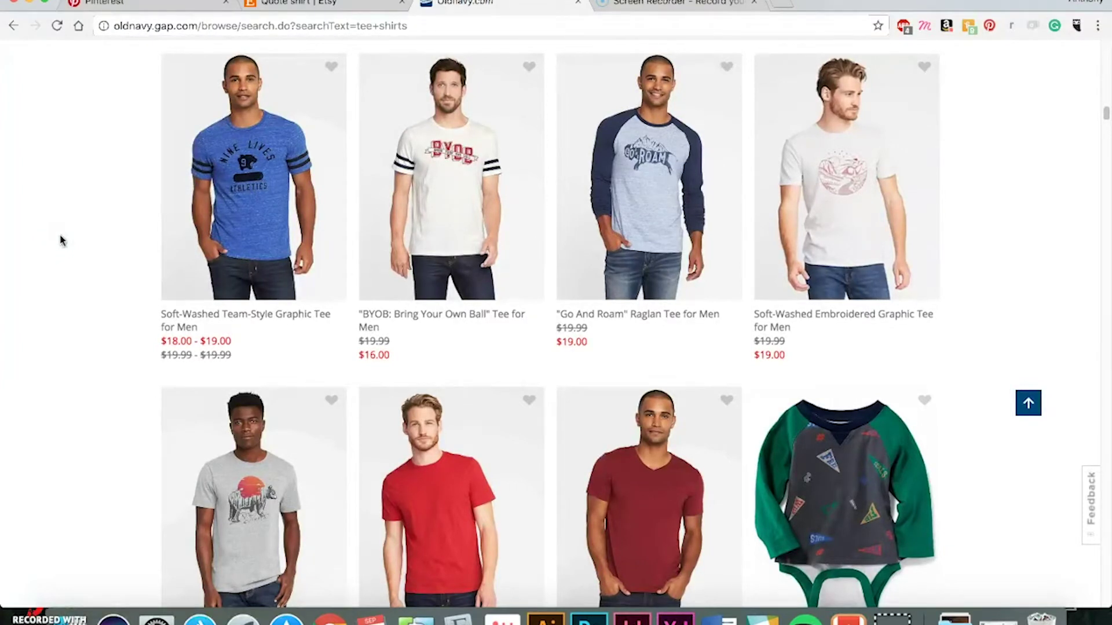
scroll(63, 241, "down", 5)
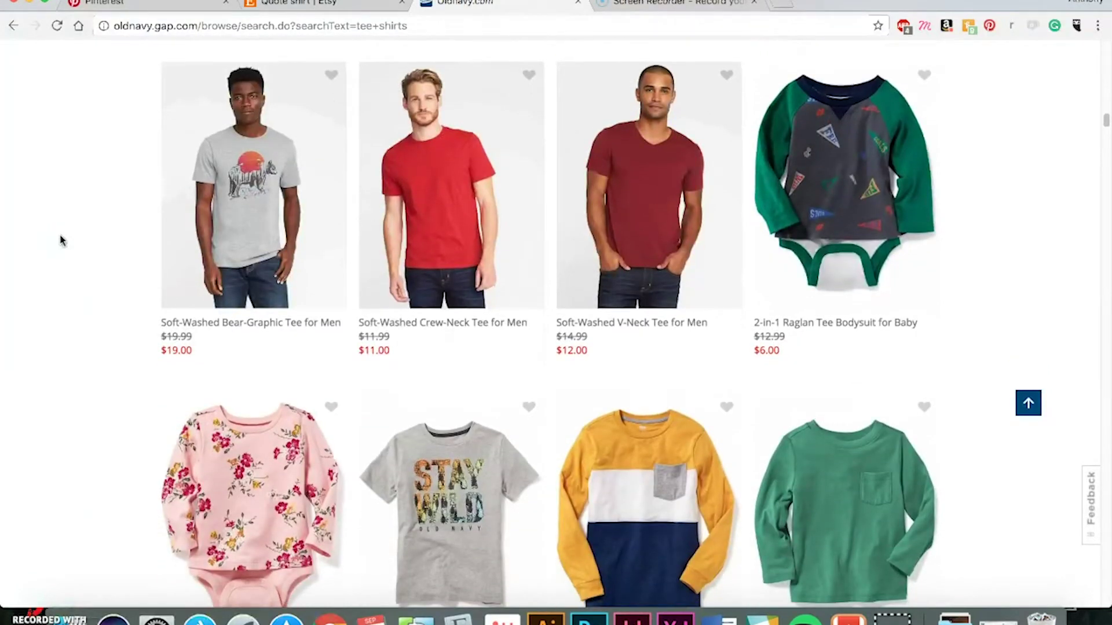
scroll(63, 241, "down", 5)
scroll(63, 240, "down", 3)
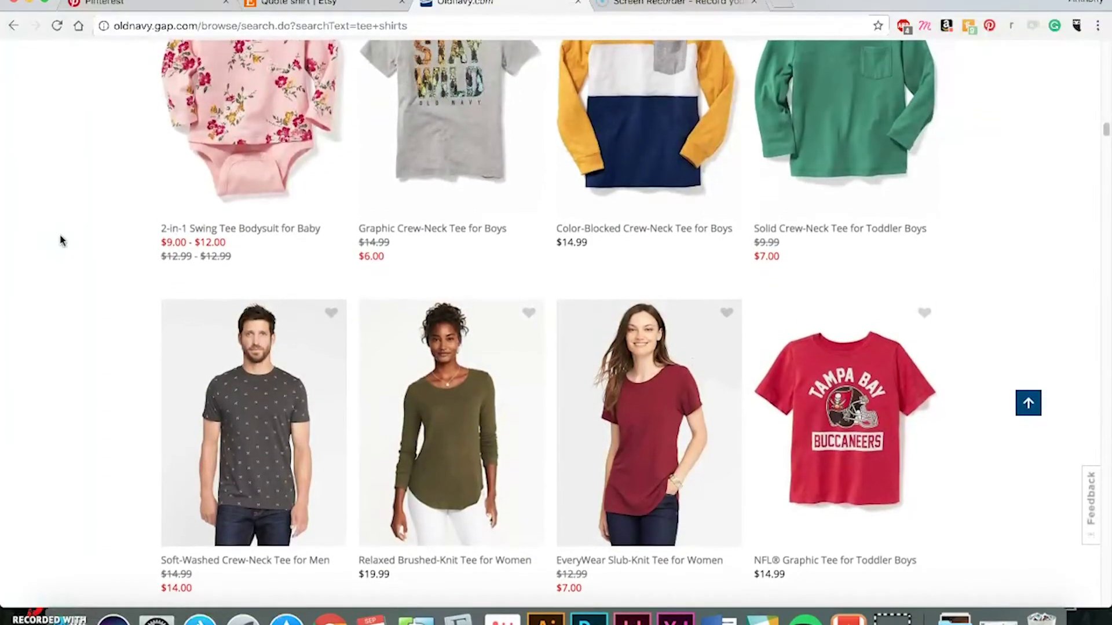
scroll(63, 240, "down", 4)
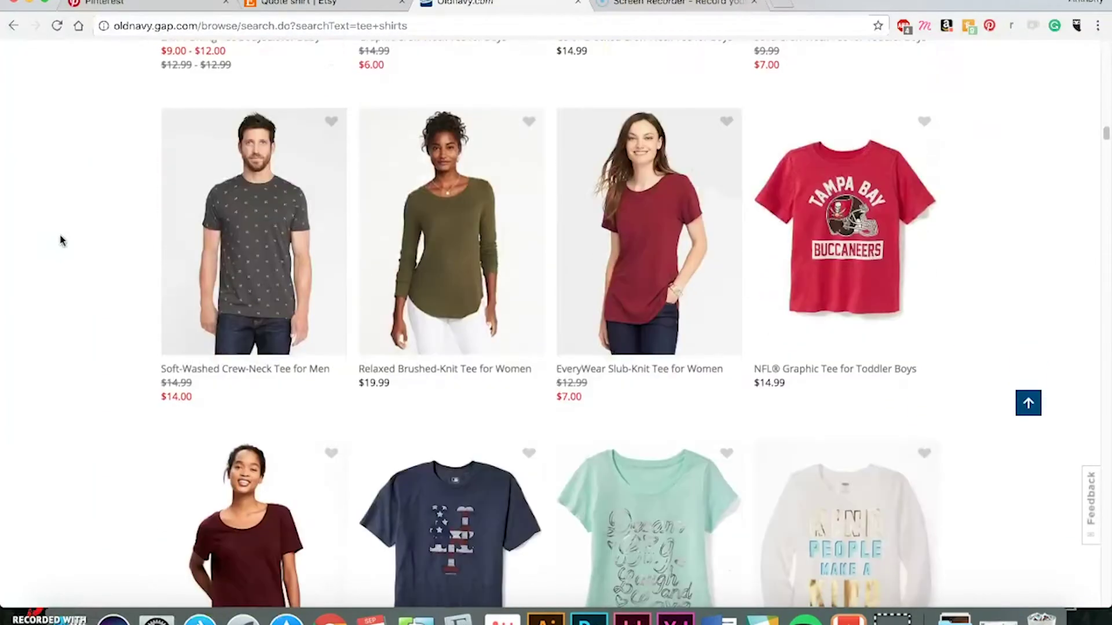
scroll(63, 240, "down", 4)
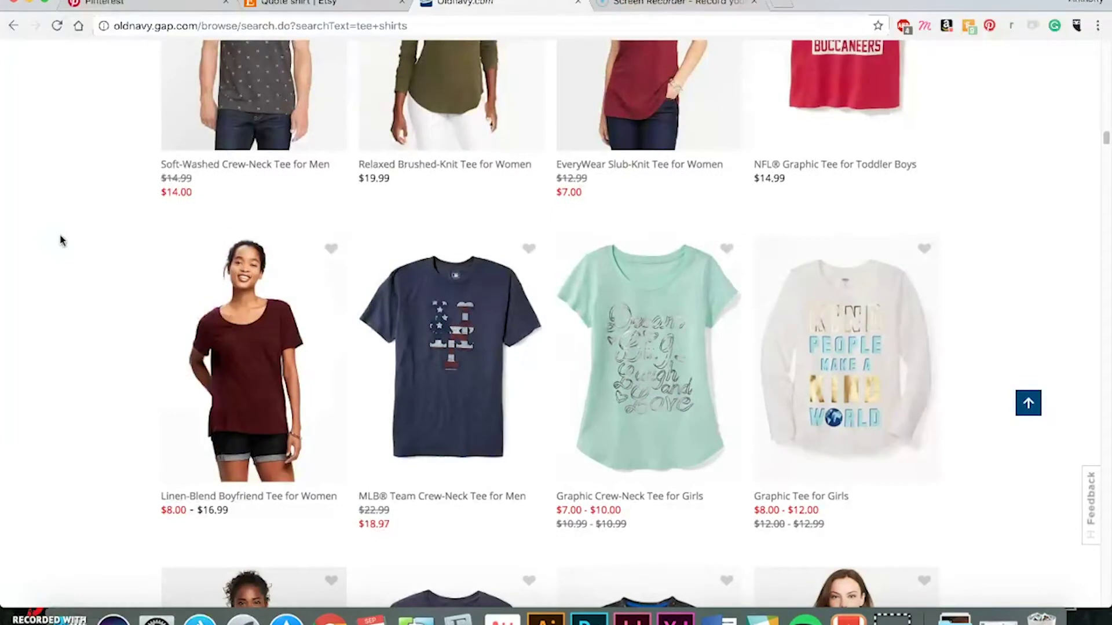
scroll(62, 240, "down", 5)
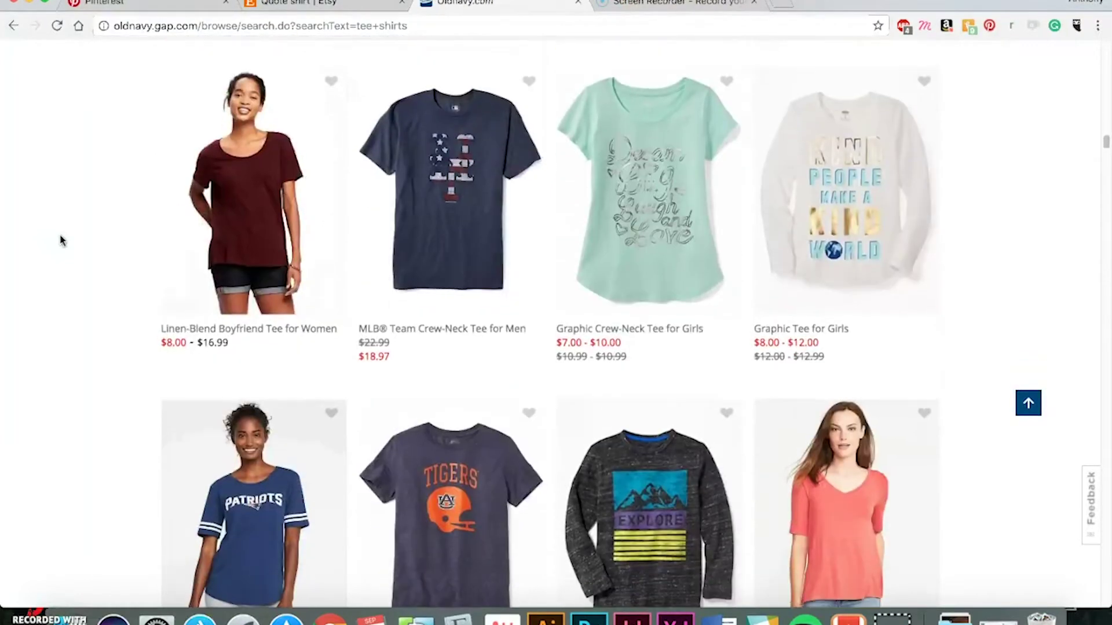
scroll(753, 144, "up", 2)
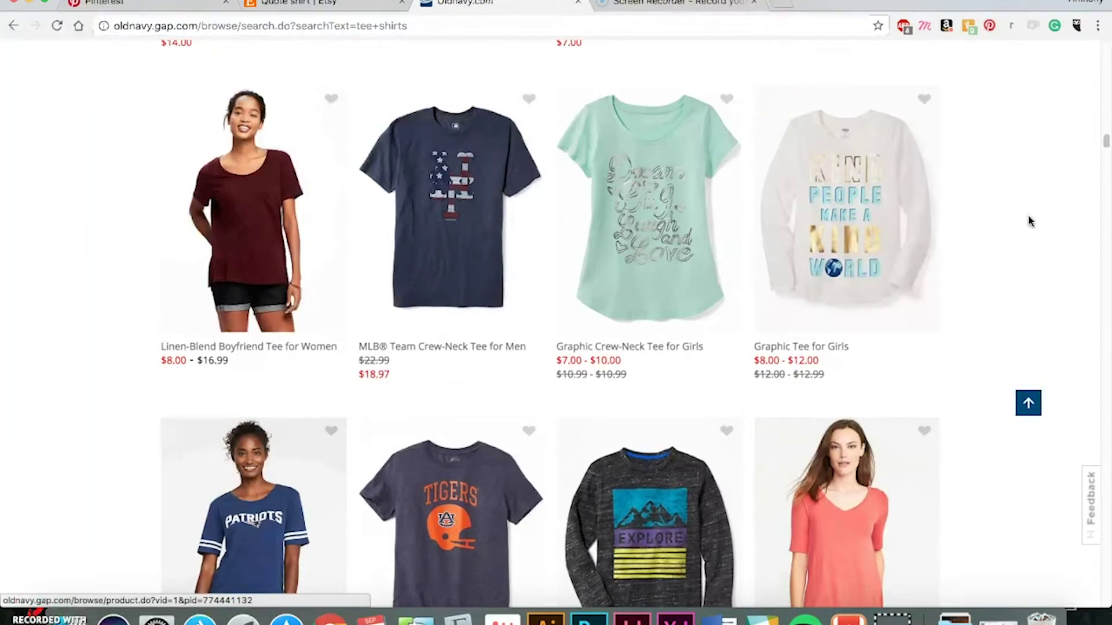
scroll(1047, 179, "down", 9)
scroll(1047, 177, "down", 7)
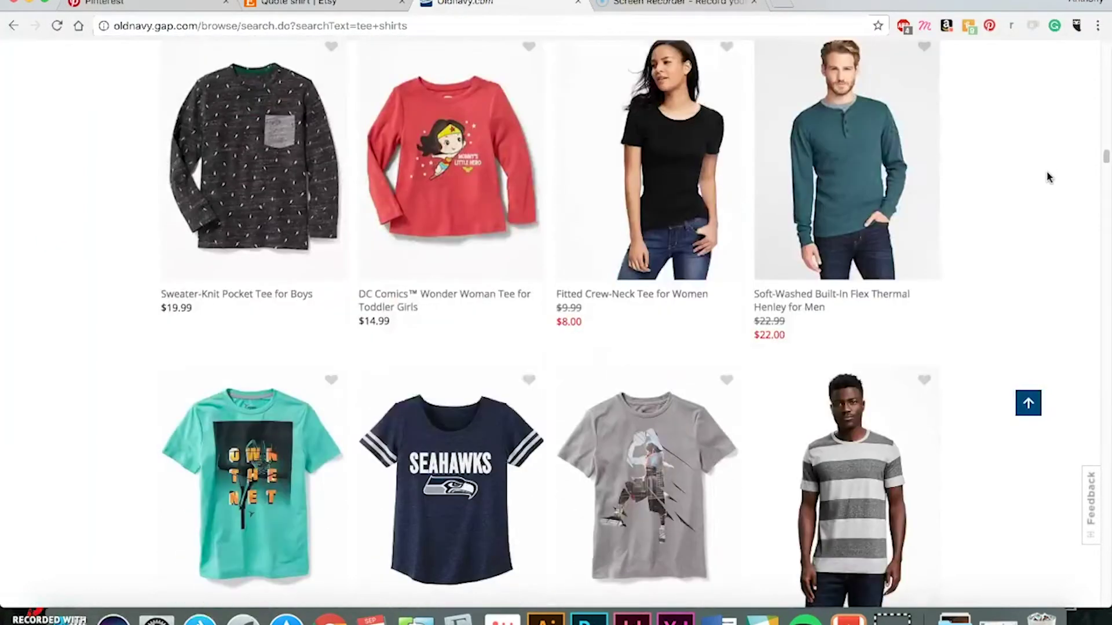
scroll(1048, 177, "down", 5)
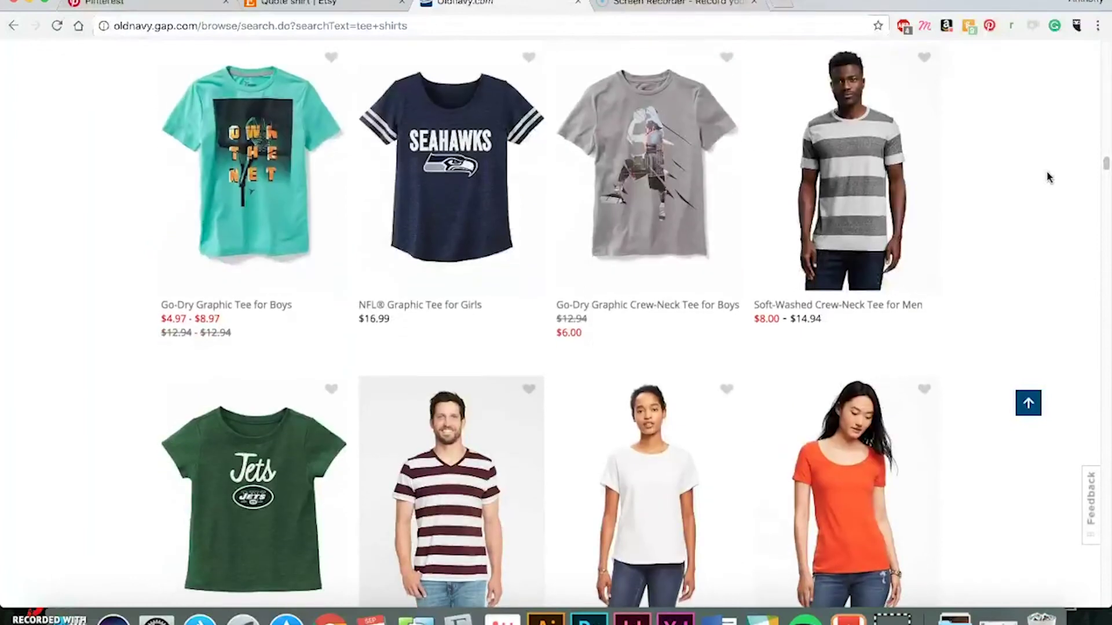
scroll(1047, 177, "down", 12)
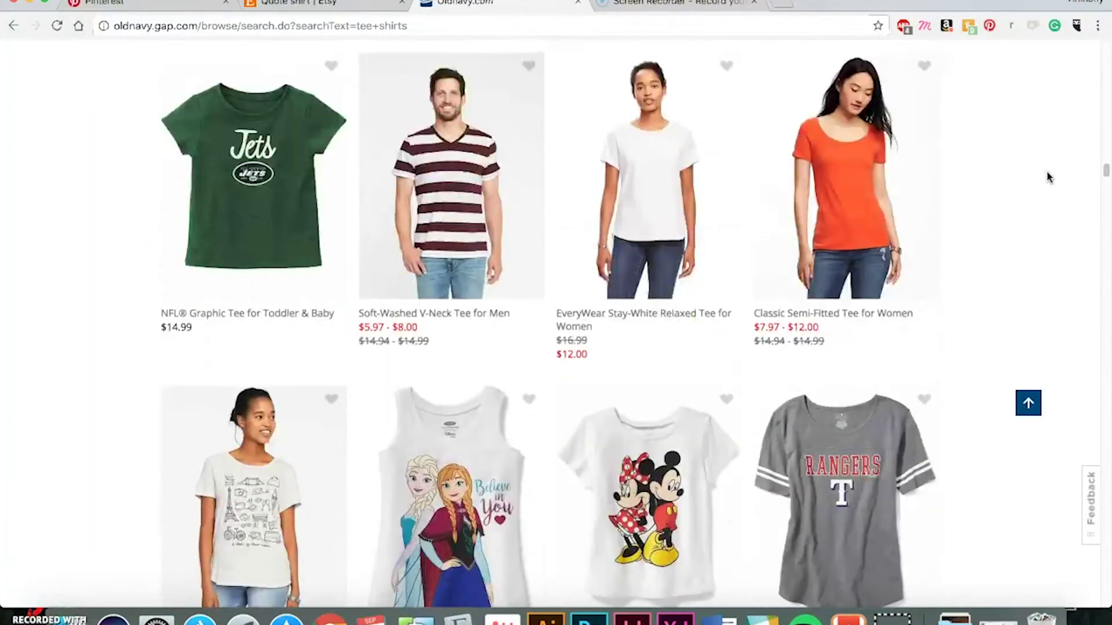
scroll(1047, 177, "down", 5)
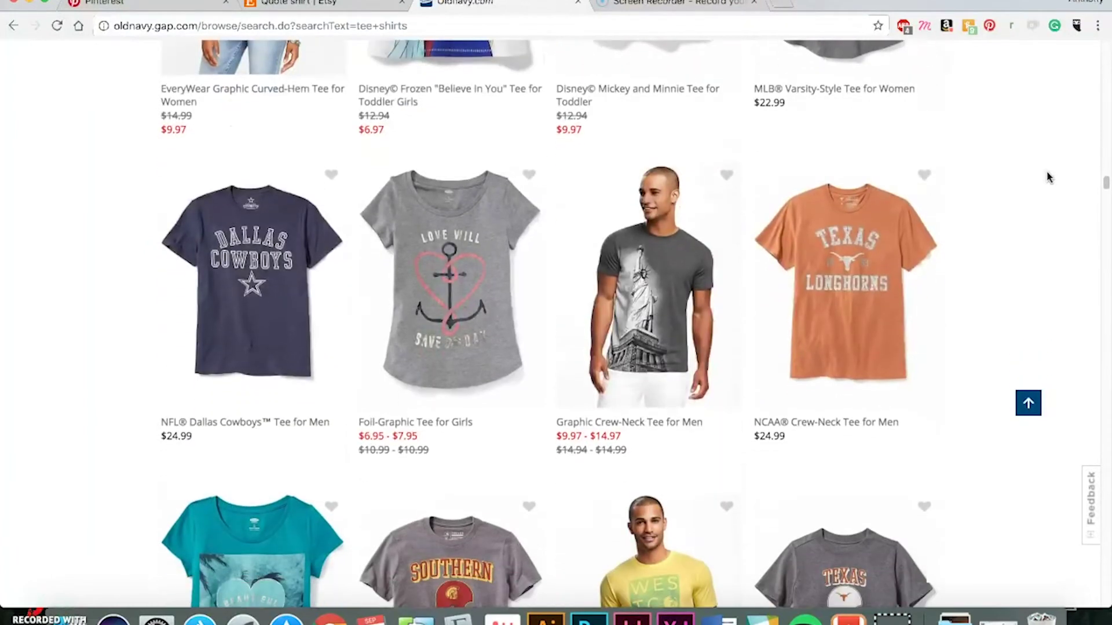
scroll(1048, 178, "down", 3)
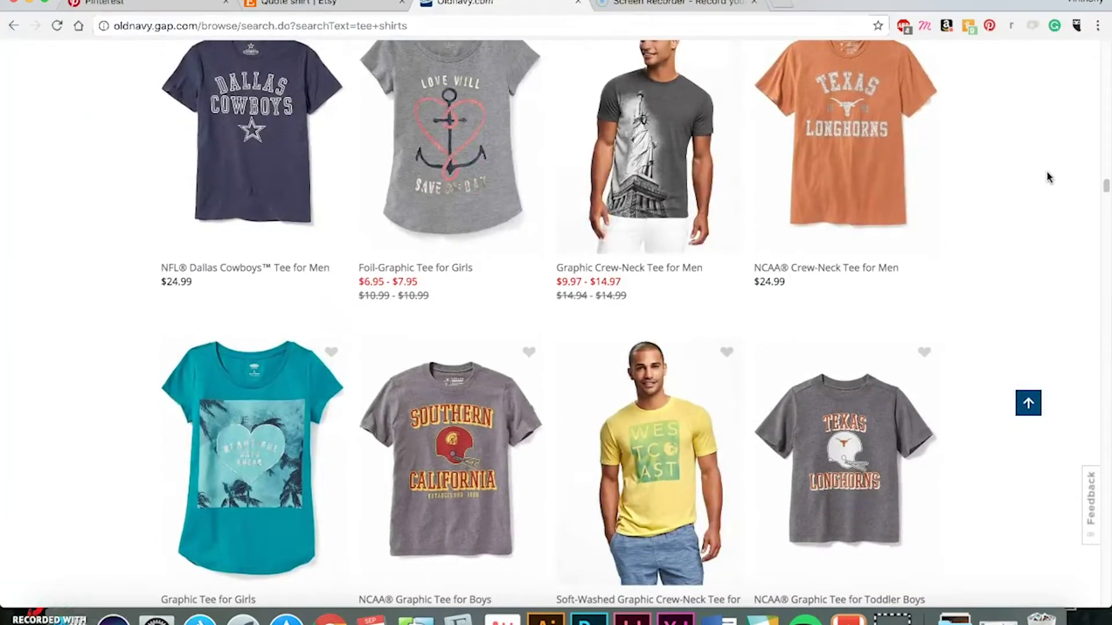
scroll(1047, 178, "down", 4)
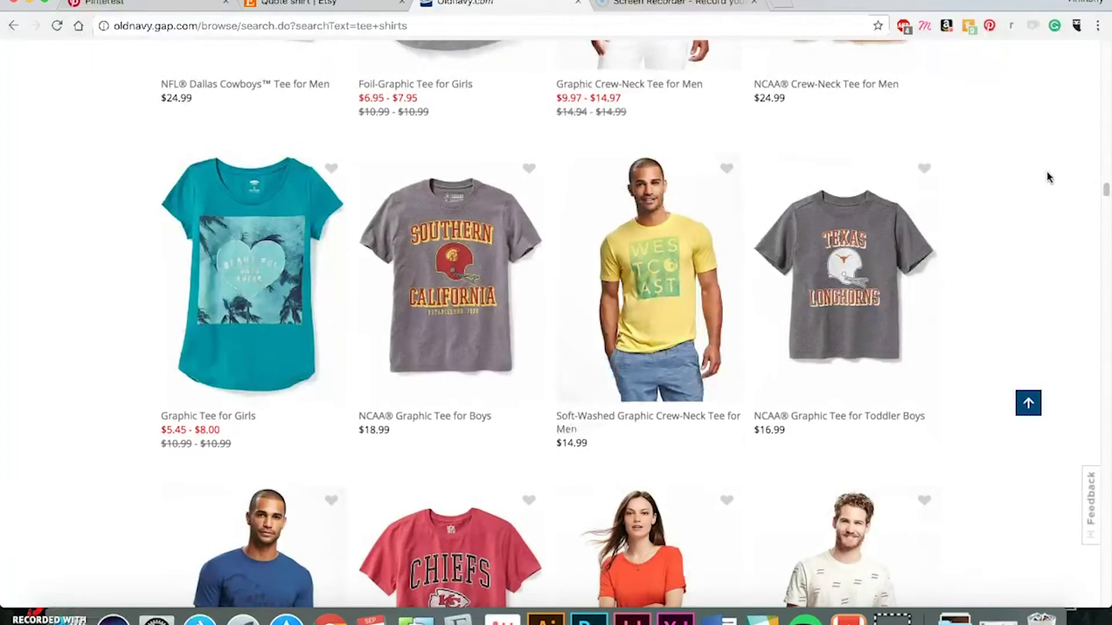
scroll(1047, 177, "down", 7)
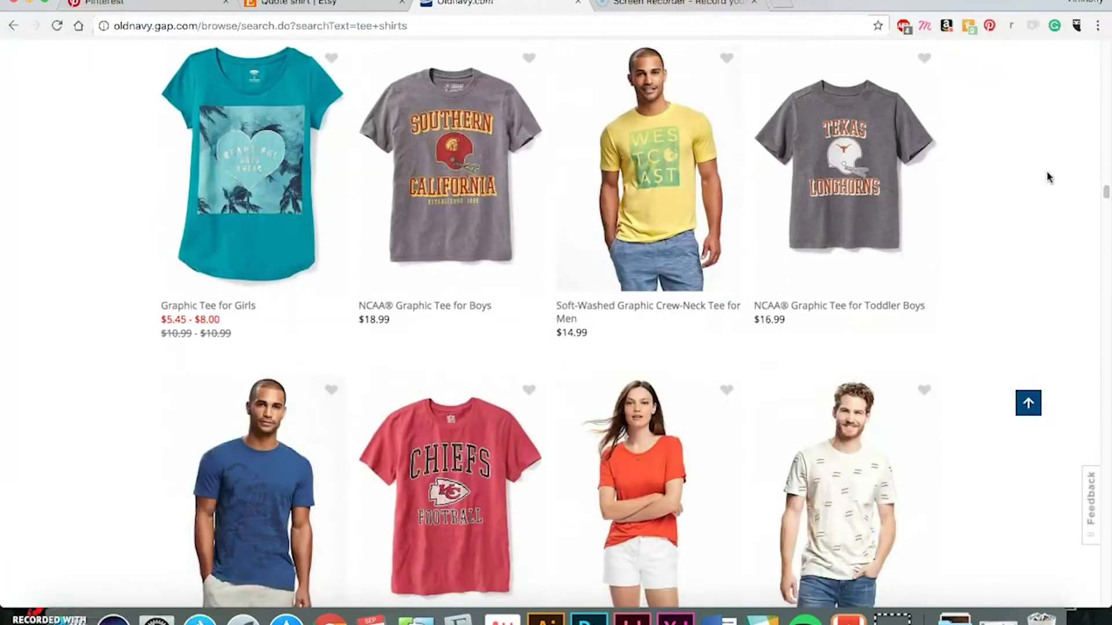
scroll(1047, 178, "down", 3)
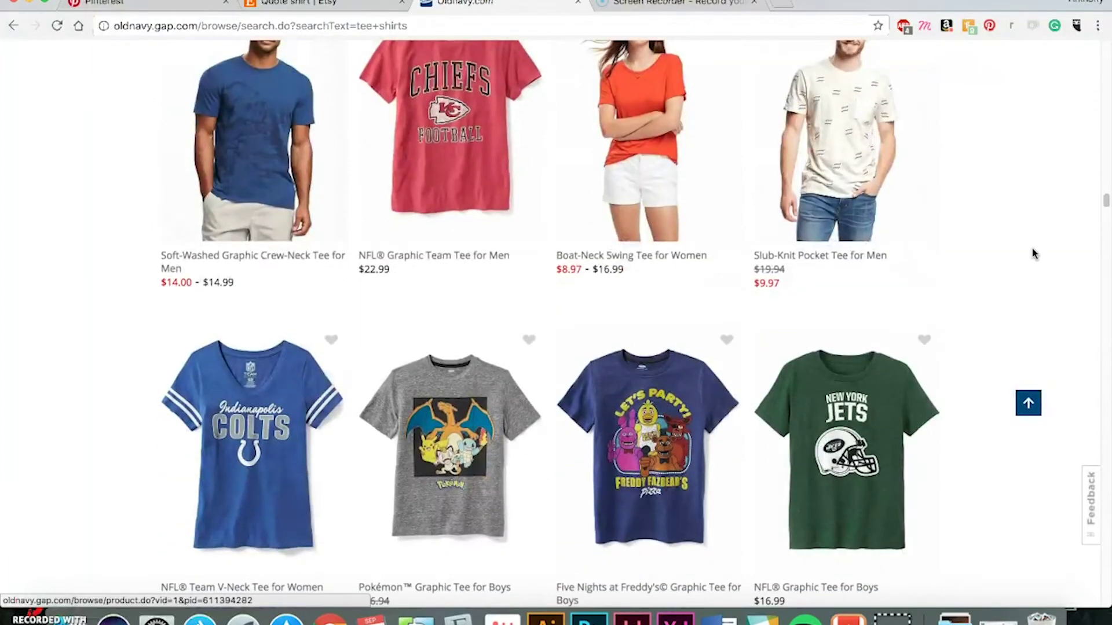
scroll(1032, 250, "down", 6)
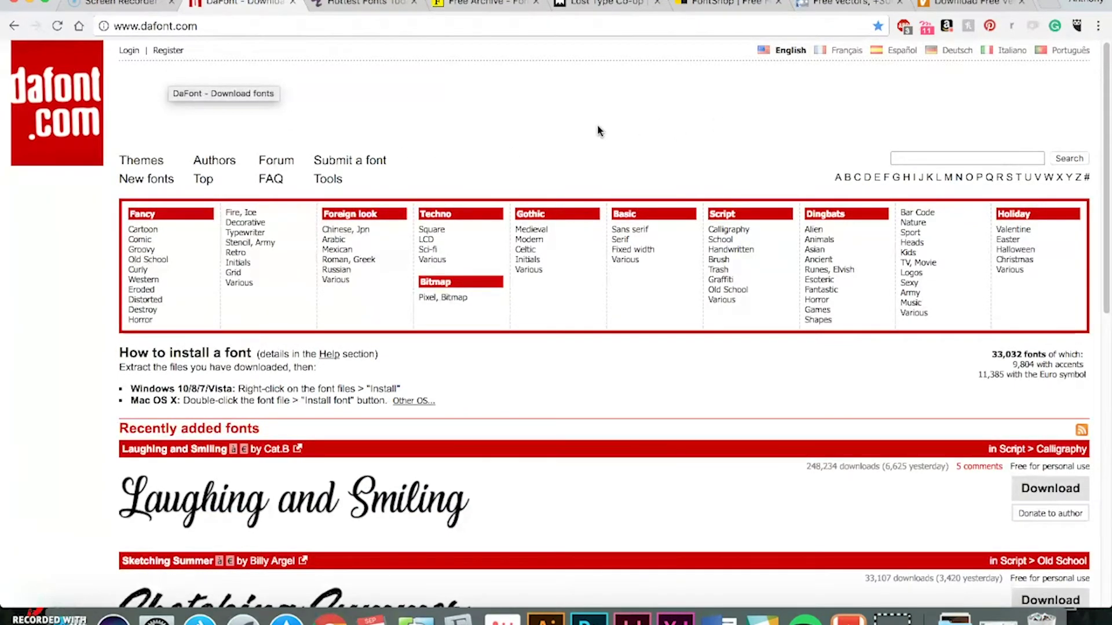
- Open DaFont's Fancy > Cartoon category and browse fonts like Bromo, Sketch 3D and Grobold
scroll(332, 158, "down", 5)
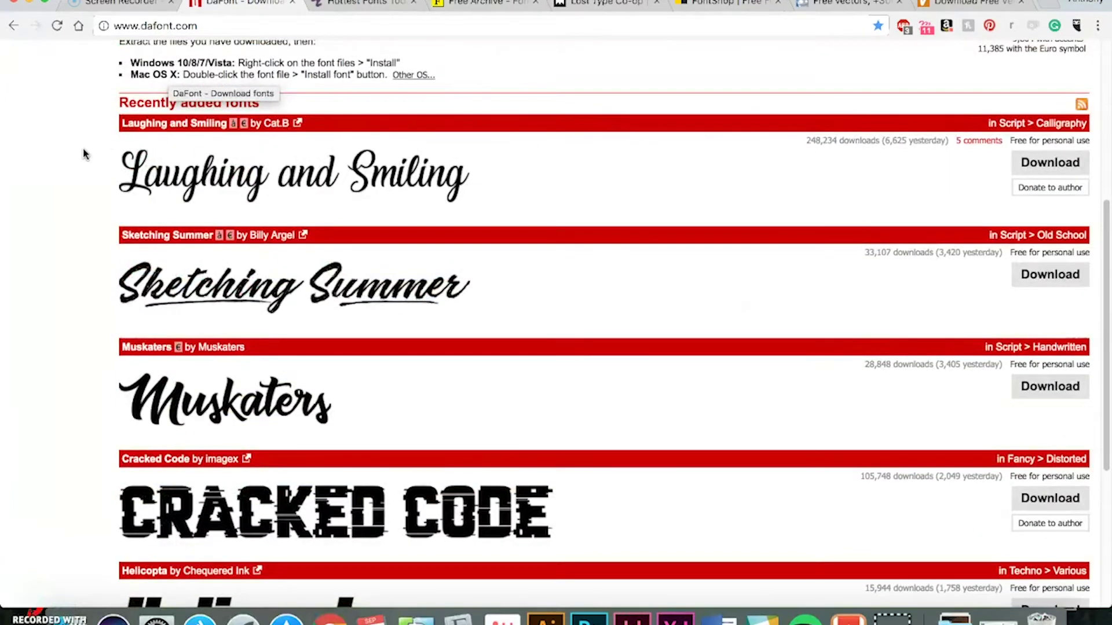
scroll(84, 154, "down", 4)
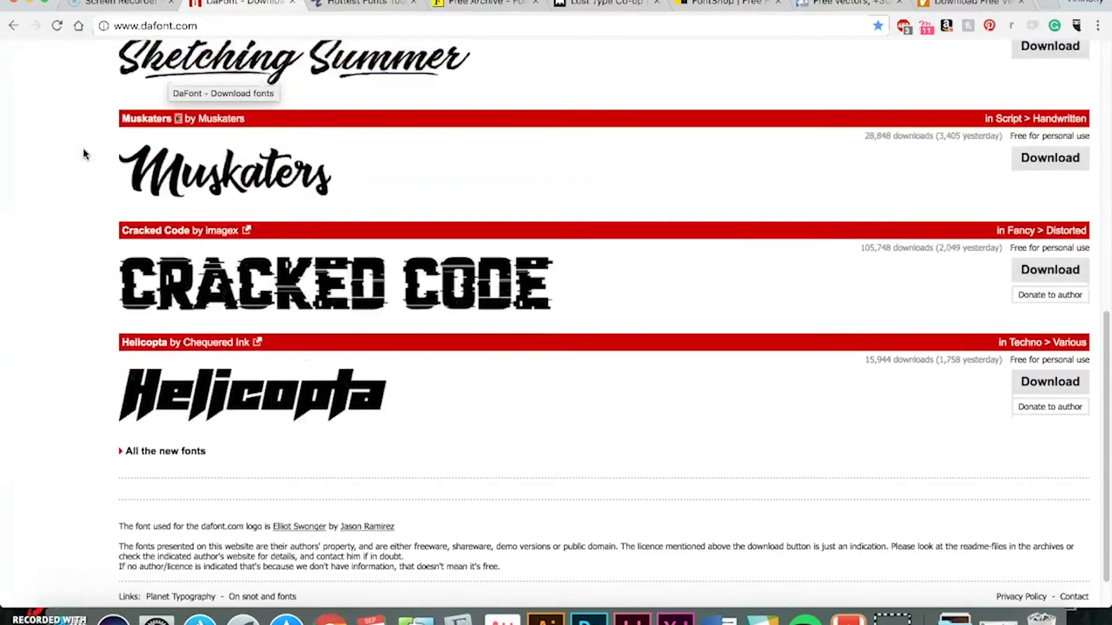
scroll(84, 154, "up", 6)
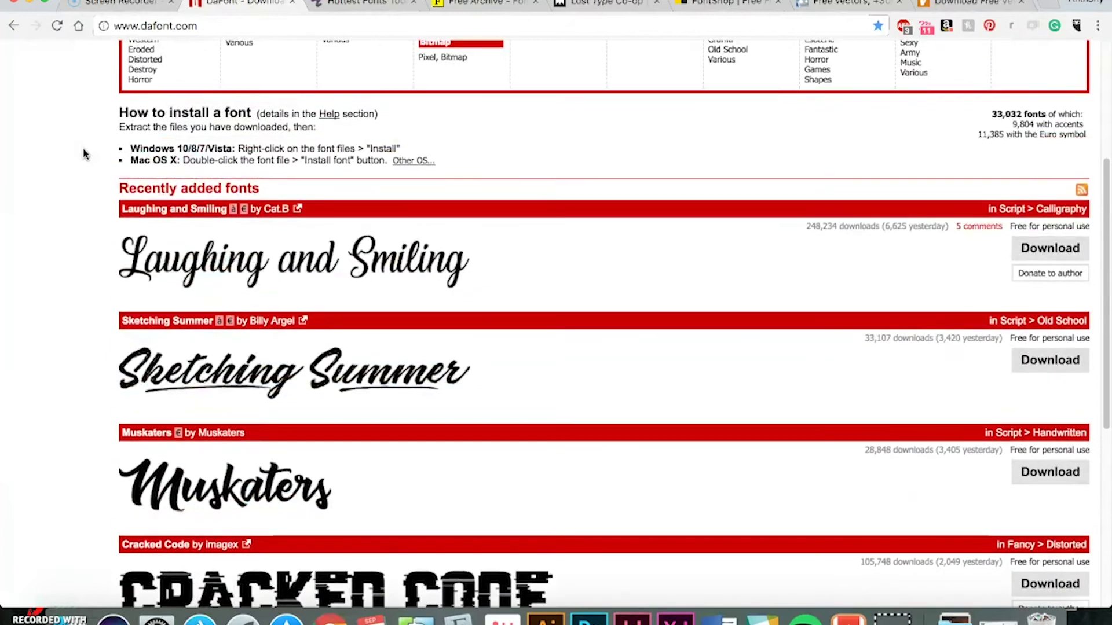
scroll(84, 154, "up", 4)
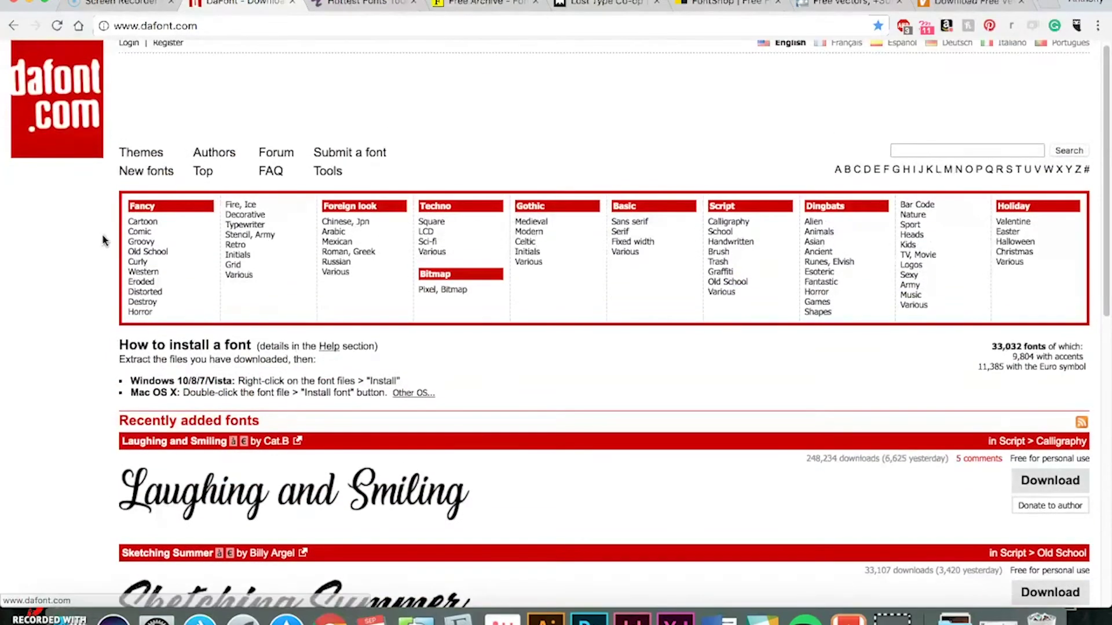
scroll(978, 316, "down", 3)
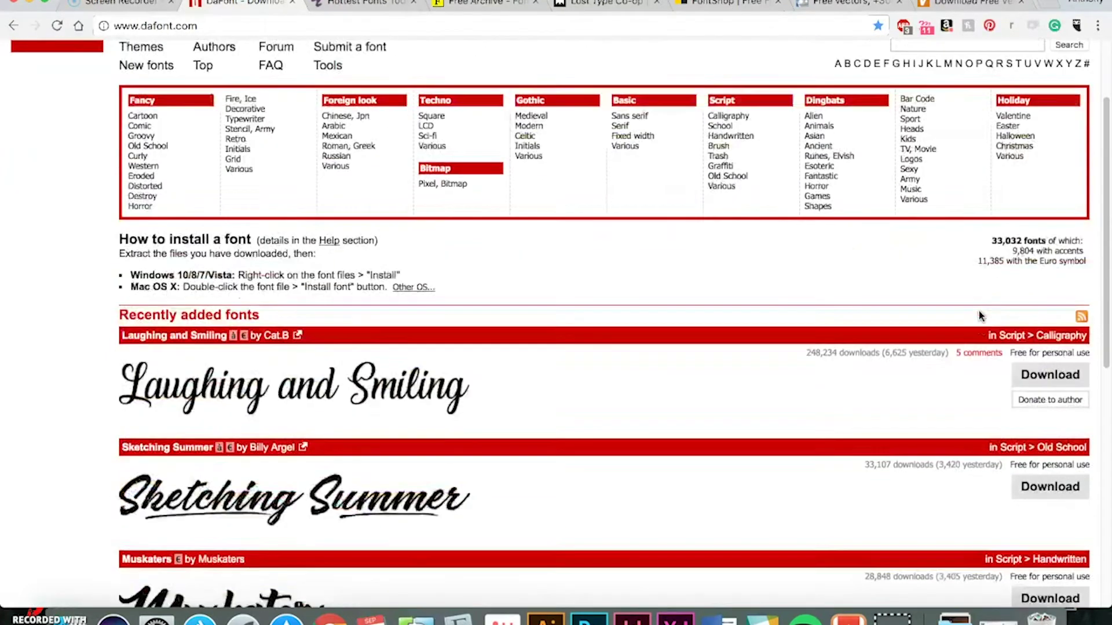
scroll(978, 315, "up", 1)
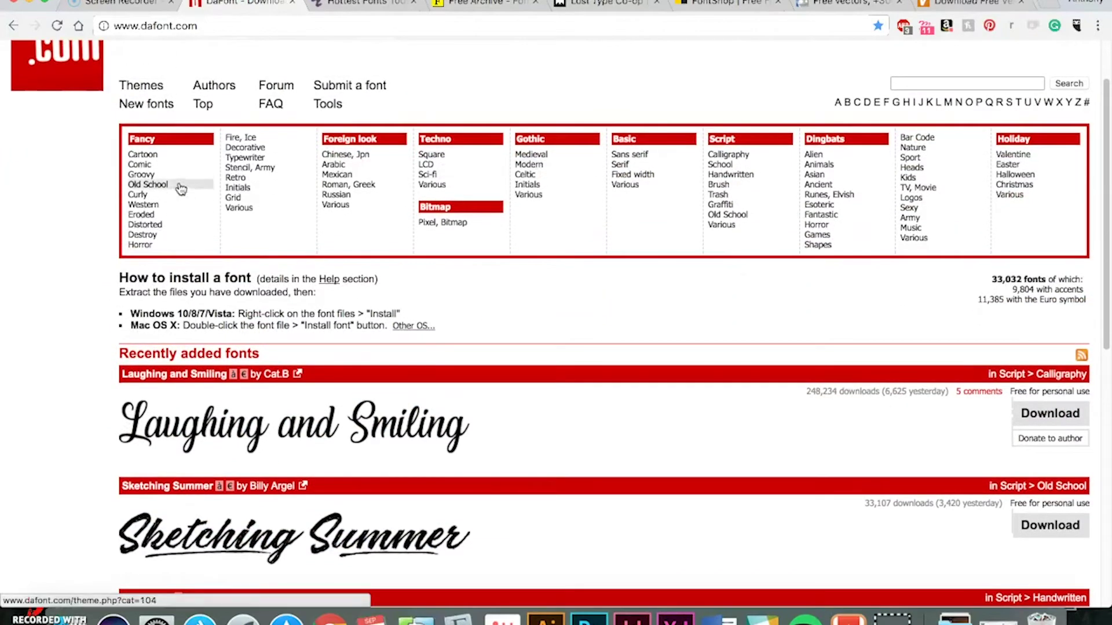
left_click(145, 155)
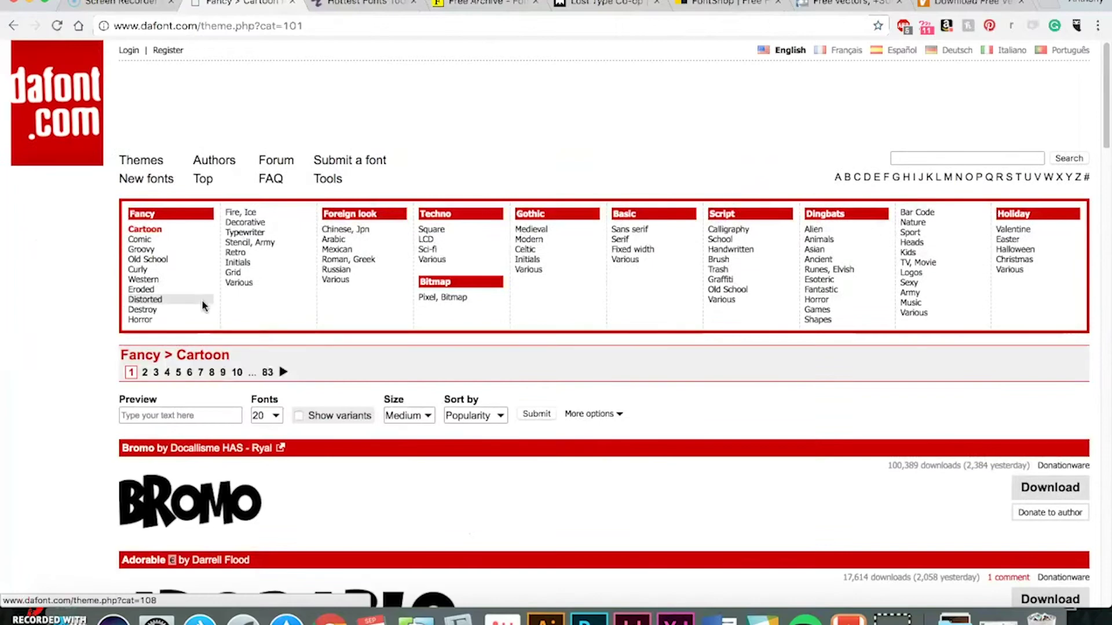
scroll(204, 303, "down", 5)
scroll(575, 397, "down", 10)
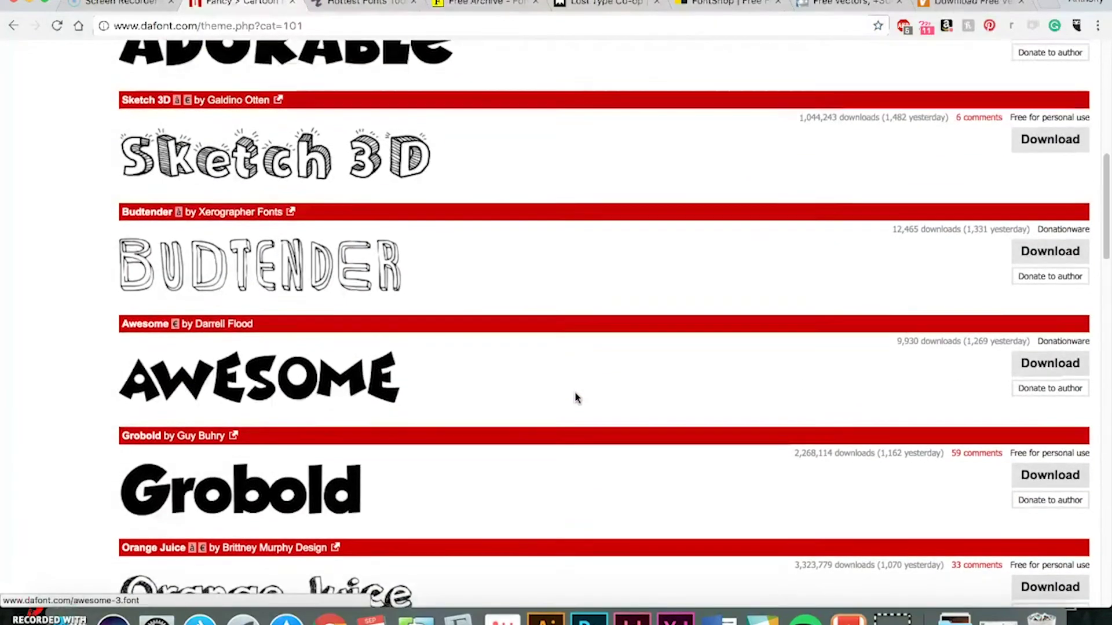
- Open DaFont's Holiday > Halloween category and browse CF Halloween through Tango Macabre
scroll(575, 396, "up", 15)
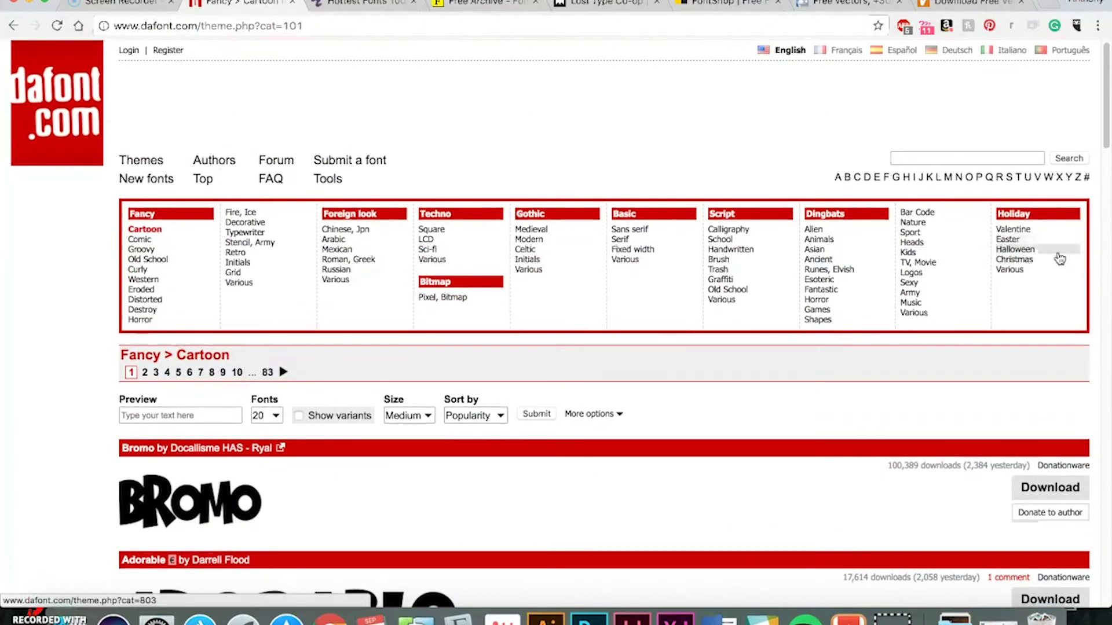
left_click(1028, 255)
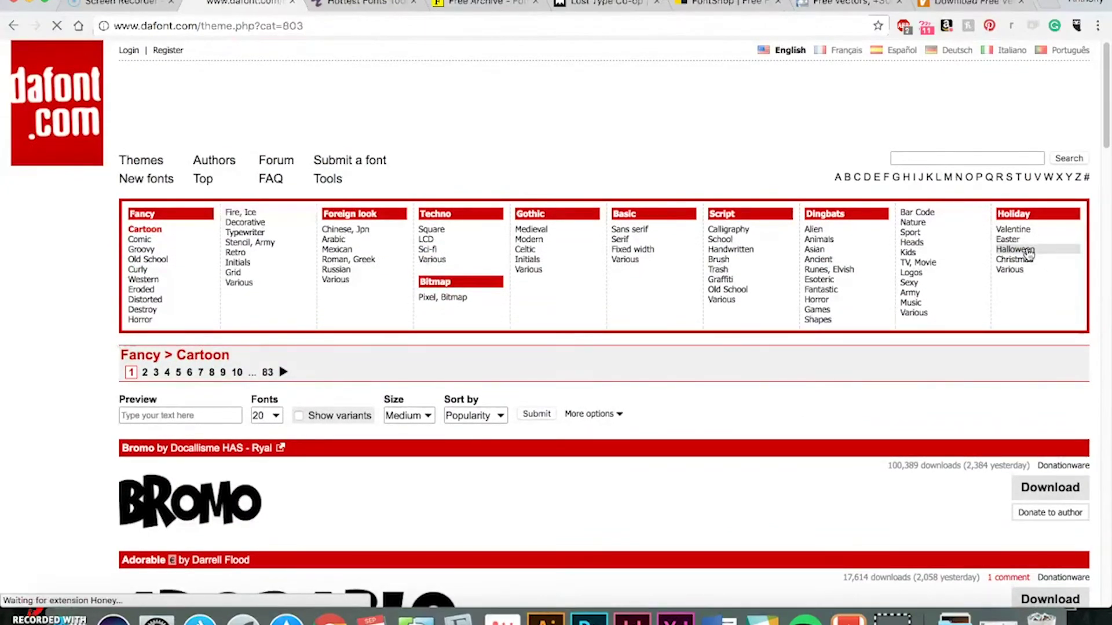
scroll(691, 303, "down", 4)
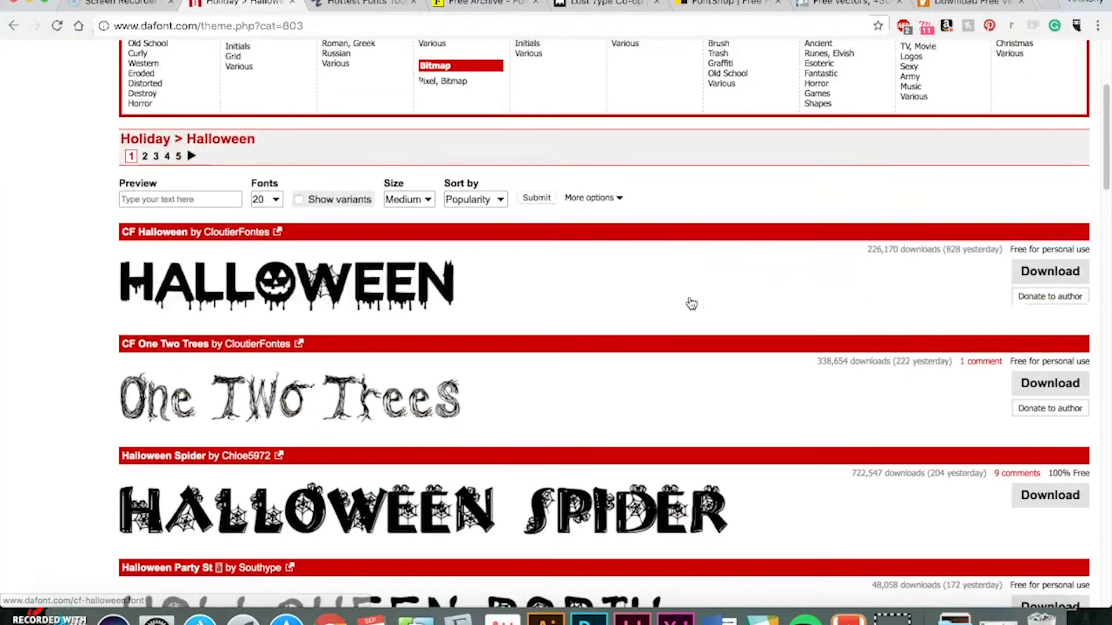
scroll(522, 326, "down", 8)
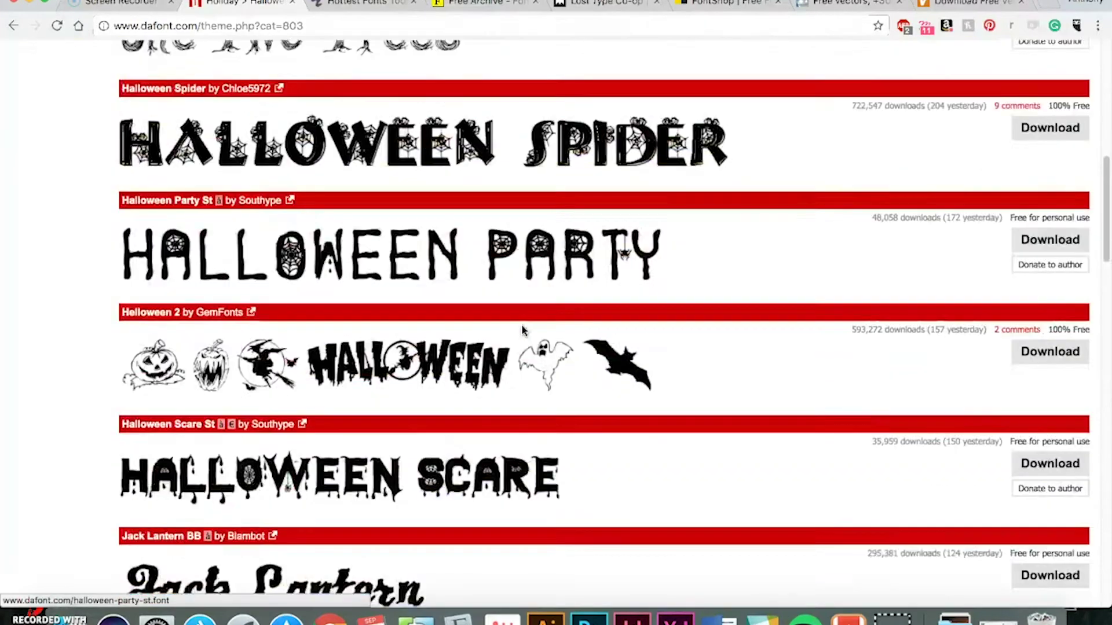
scroll(523, 328, "down", 8)
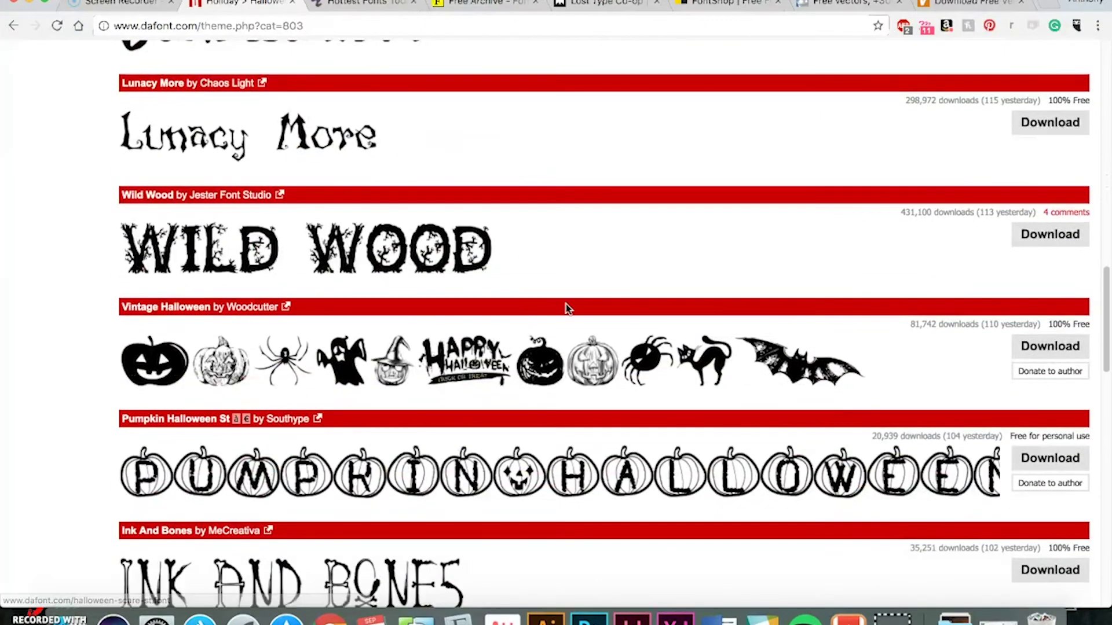
scroll(641, 285, "down", 5)
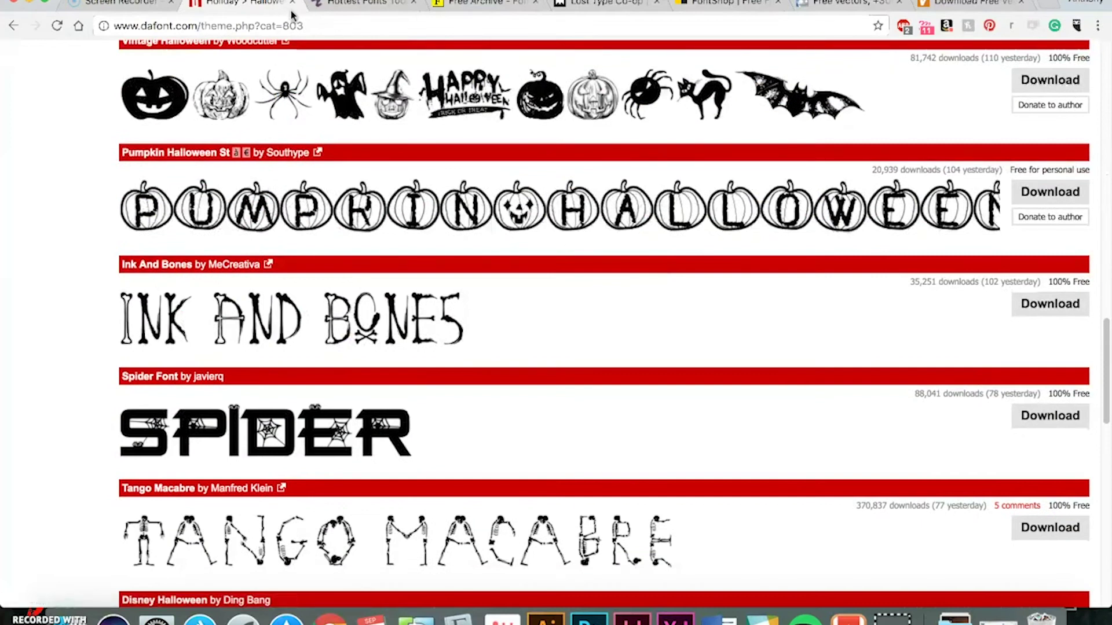
- Close the DaFont page and browse Font Squirrel's Hottest Fonts Today, including Montserrat and Lato
left_click(295, 4)
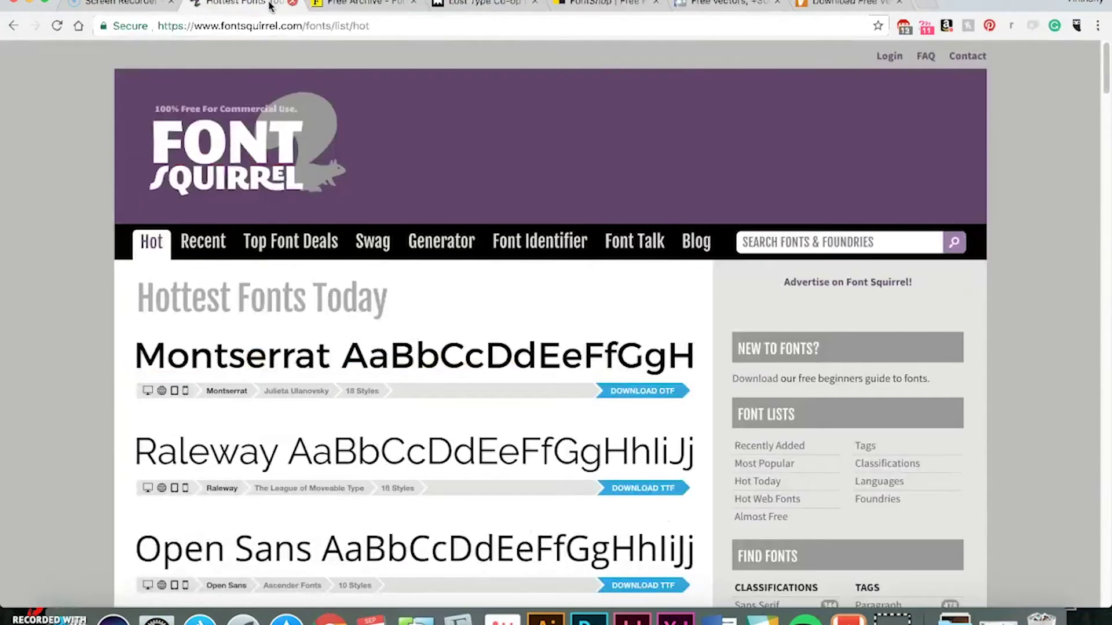
scroll(57, 260, "down", 5)
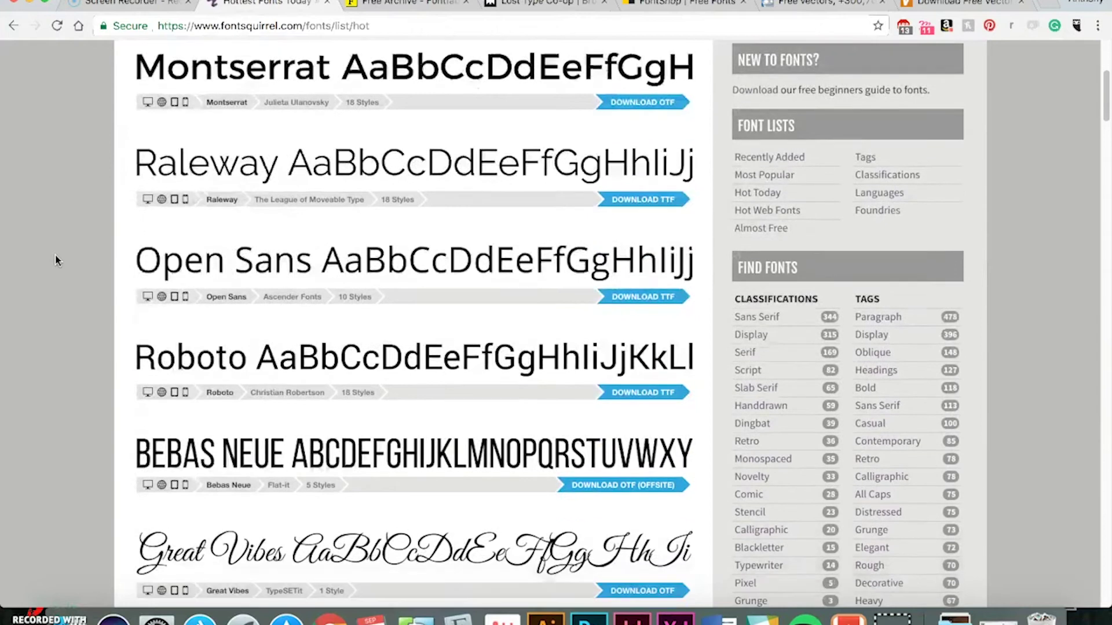
scroll(56, 259, "up", 2)
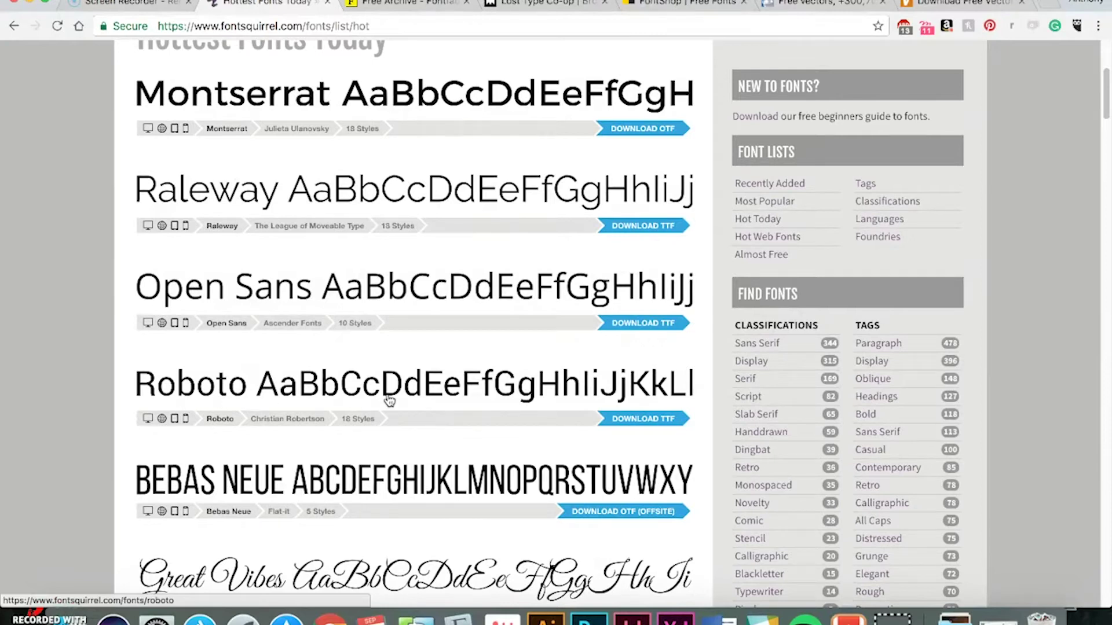
scroll(390, 401, "down", 3)
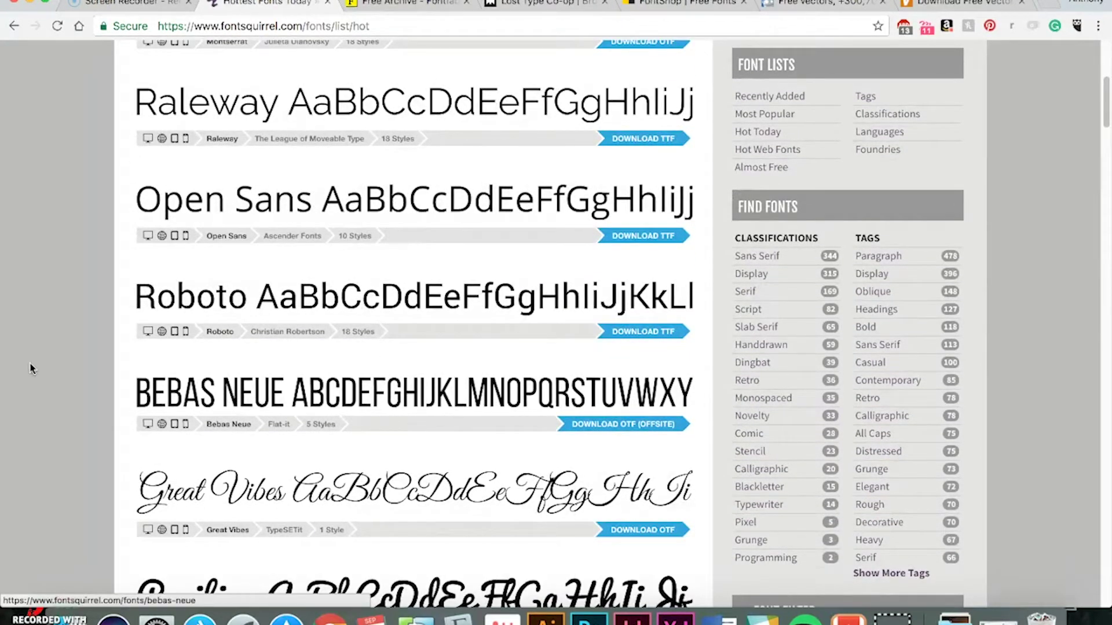
scroll(75, 278, "down", 4)
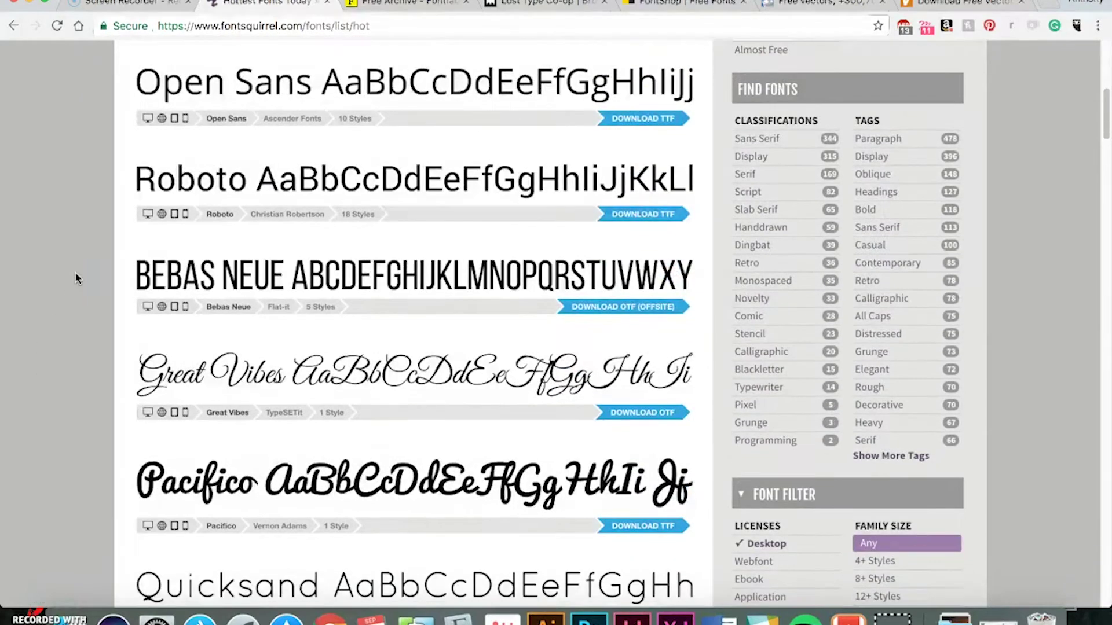
scroll(75, 273, "down", 5)
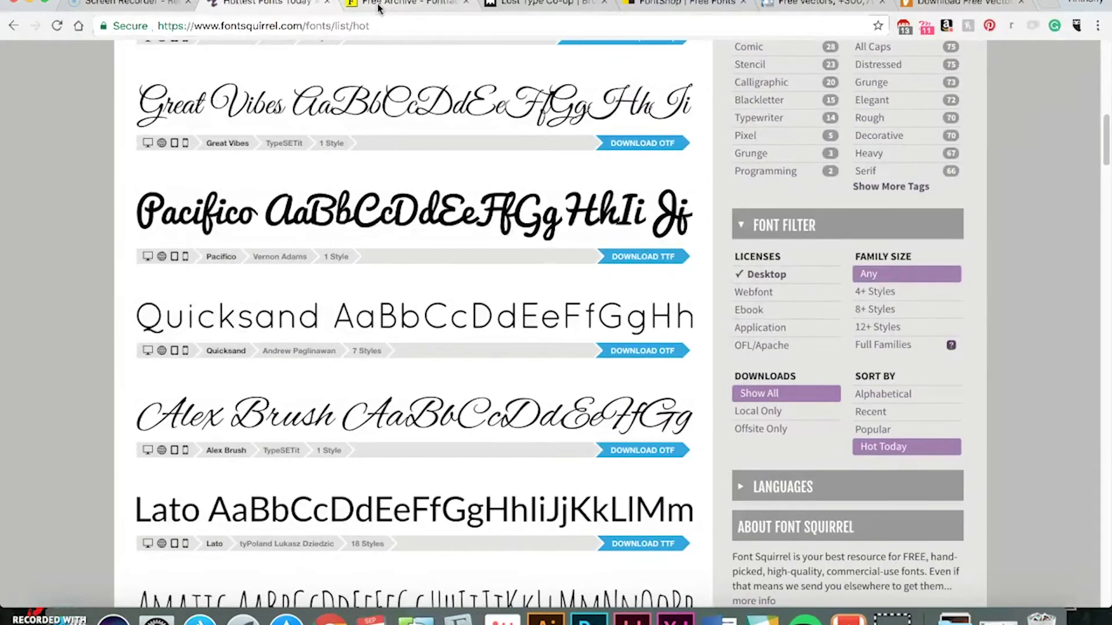
- Close Hottest Fonts Today and scroll Fontfabric's free archive down to Gogoia, Muller and Panton
left_click(325, 3)
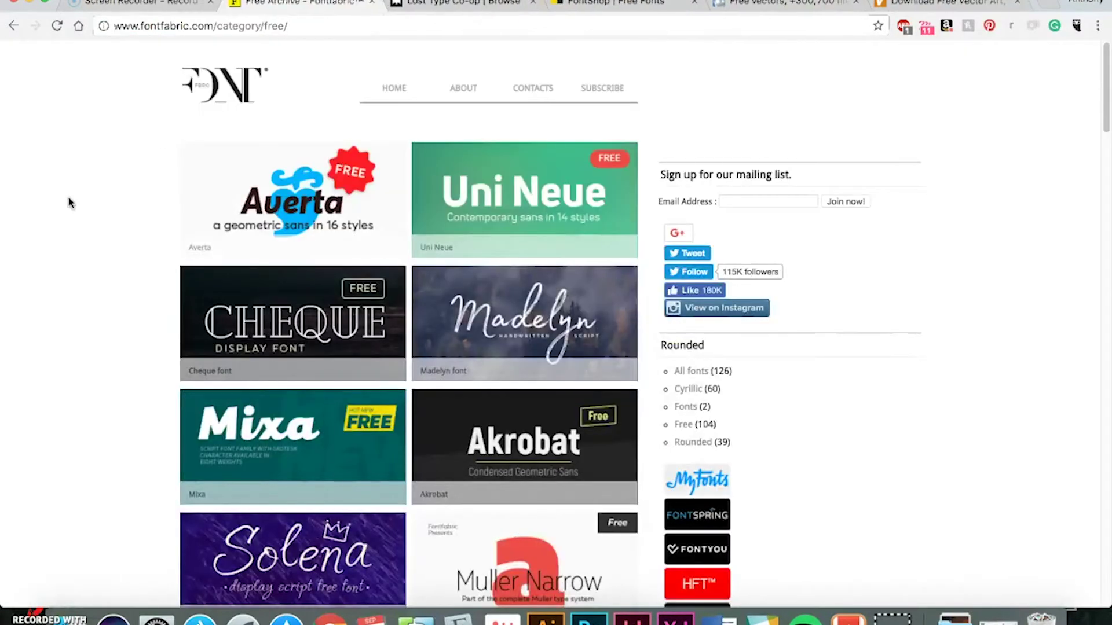
scroll(139, 122, "down", 10)
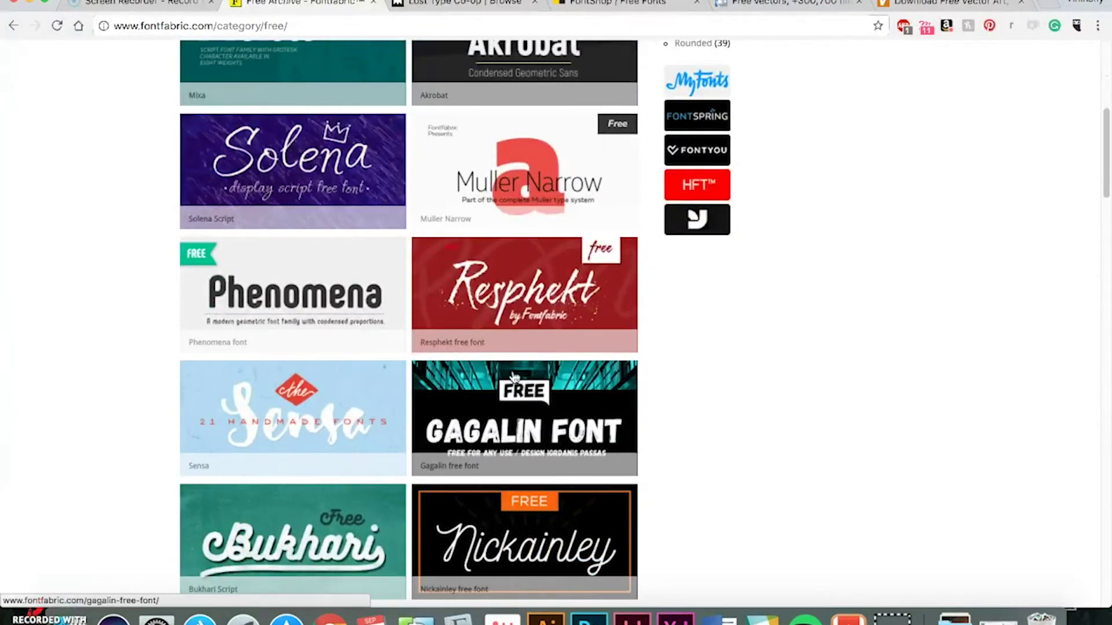
scroll(699, 250, "down", 5)
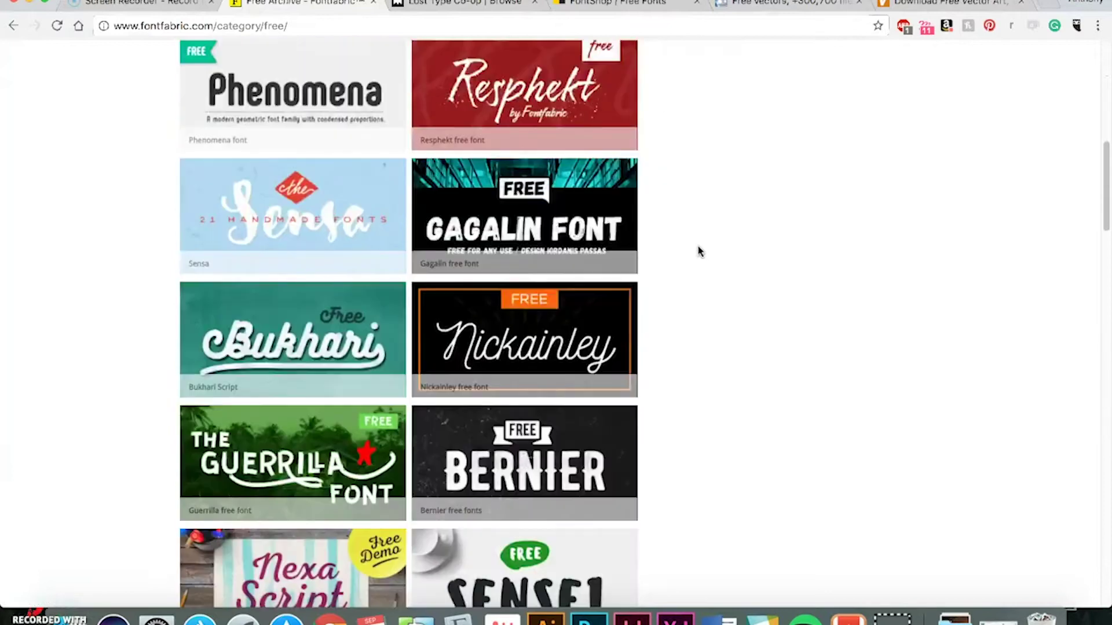
scroll(749, 256, "down", 5)
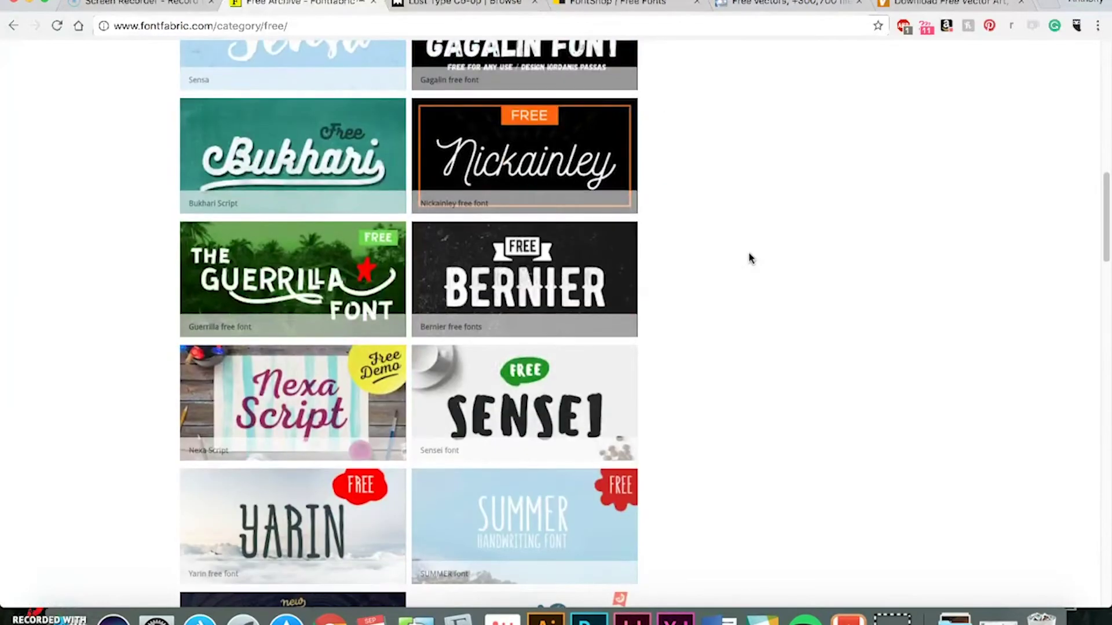
scroll(815, 225, "down", 6)
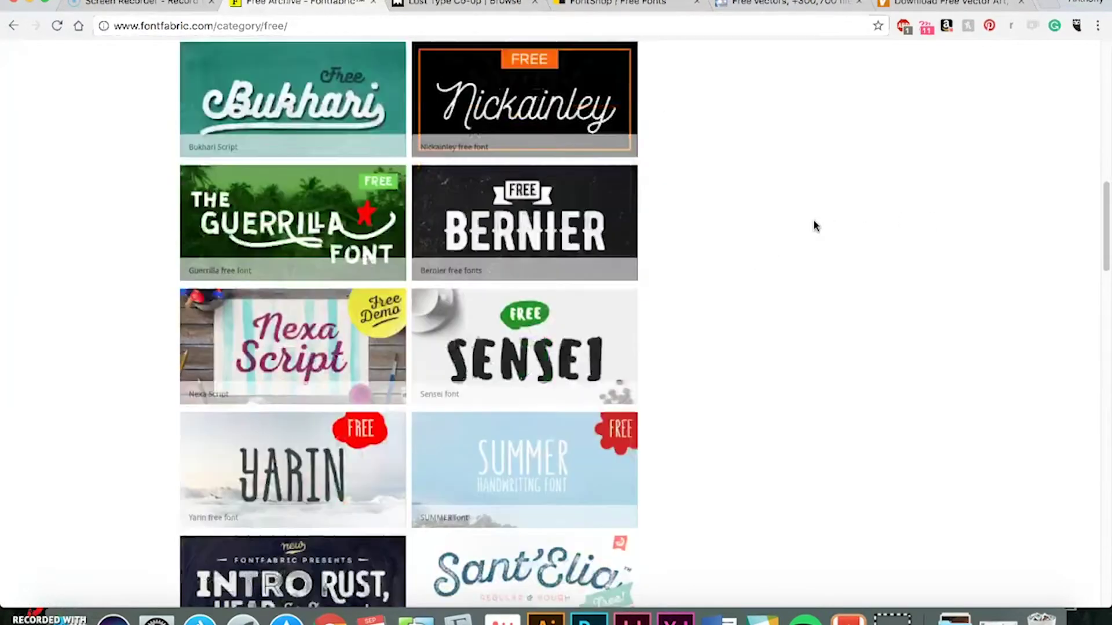
scroll(815, 226, "down", 8)
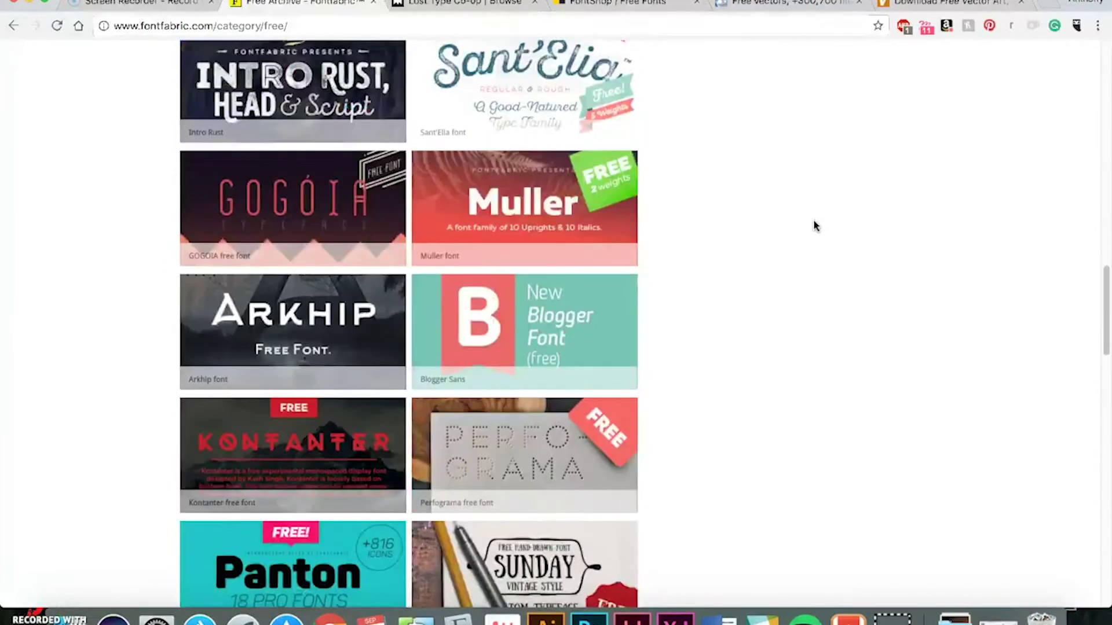
- Close the Fontfabric archive and browse Lost Type's fonts down to Dude, Venera and Mission Script
left_click(374, 4)
scroll(99, 176, "up", 5)
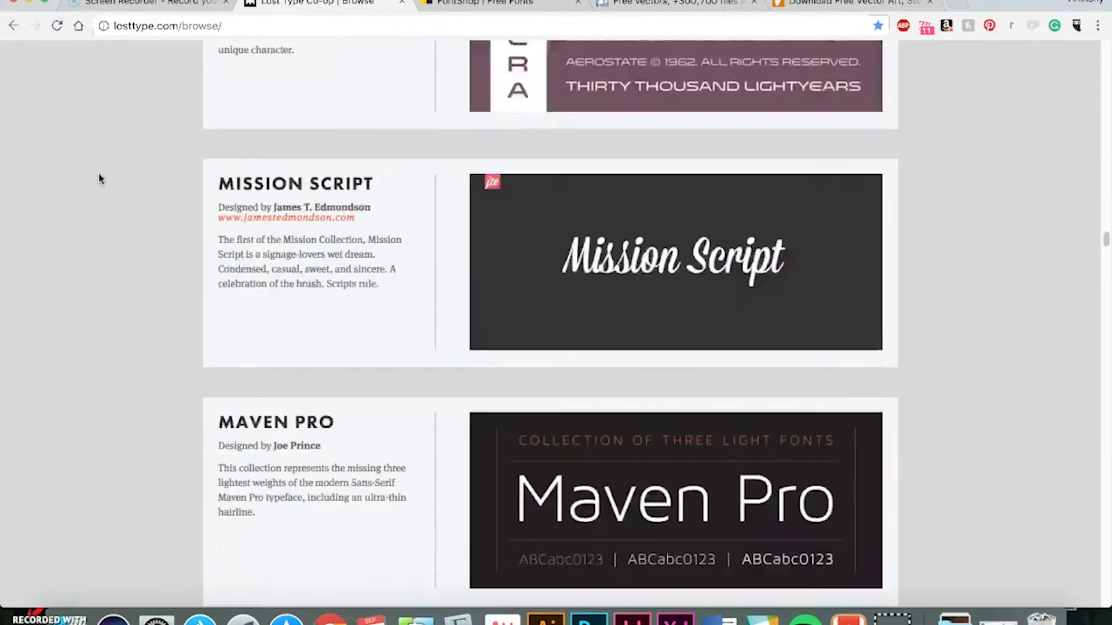
scroll(99, 175, "up", 15)
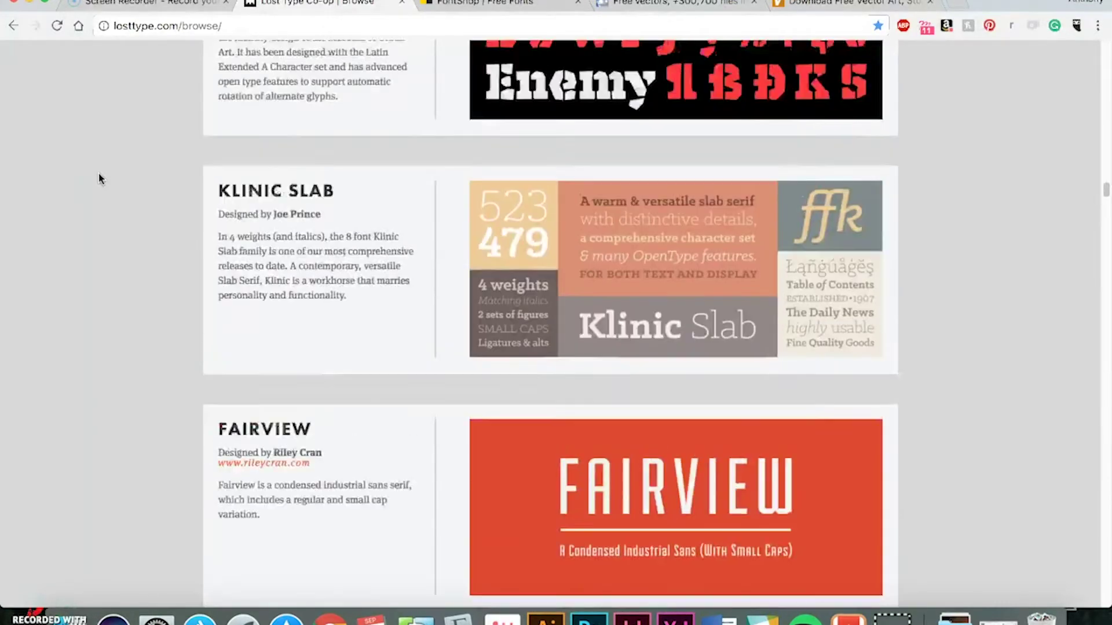
scroll(99, 176, "up", 20)
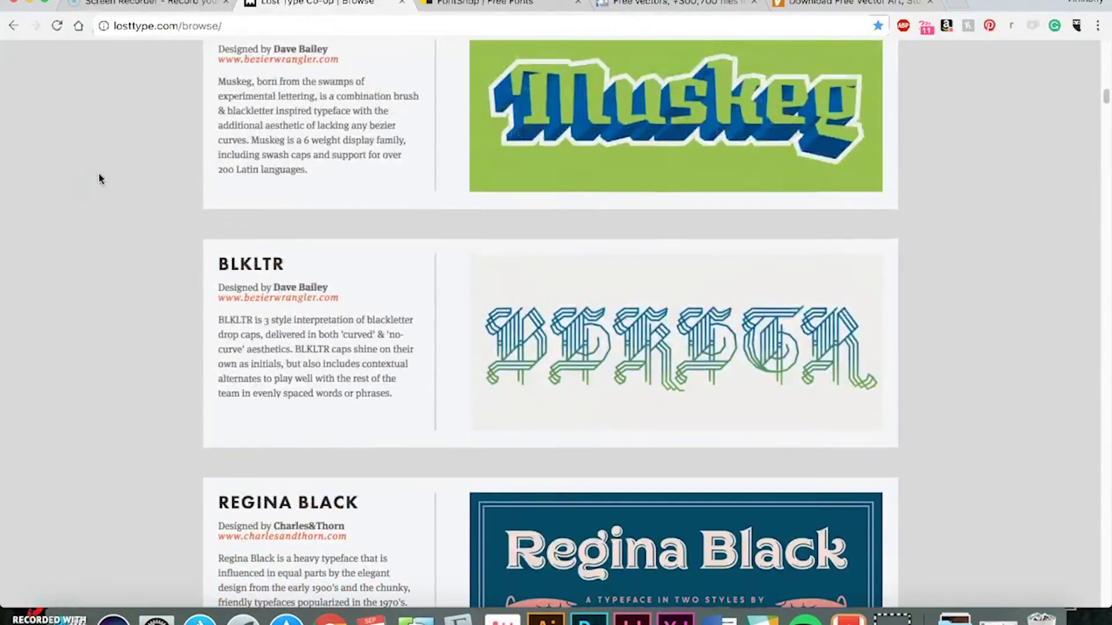
scroll(98, 176, "up", 1)
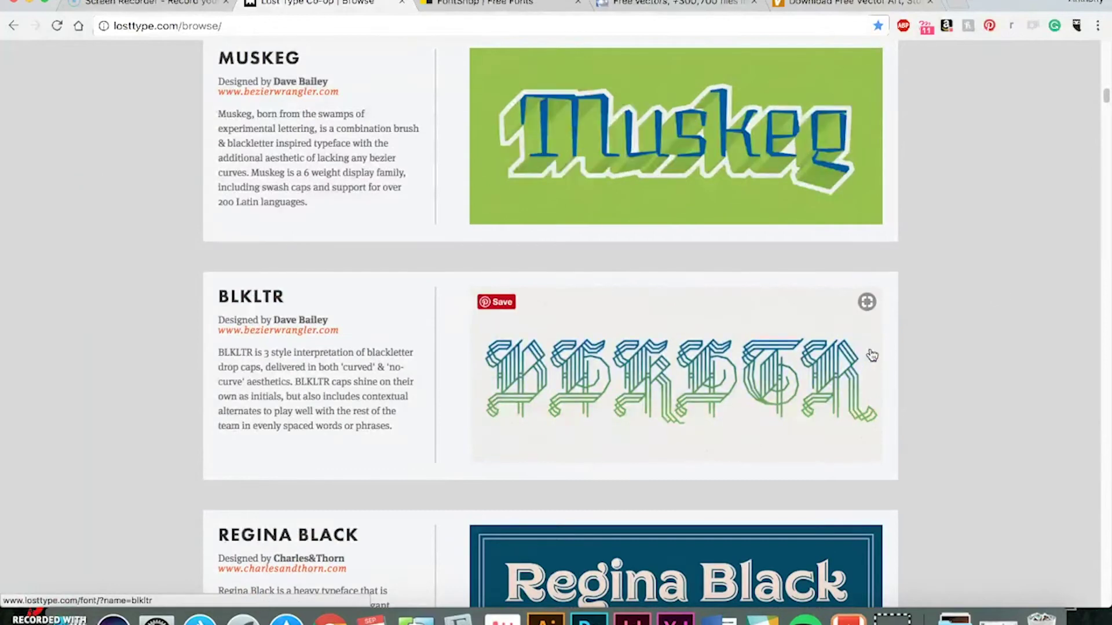
scroll(1005, 230, "down", 10)
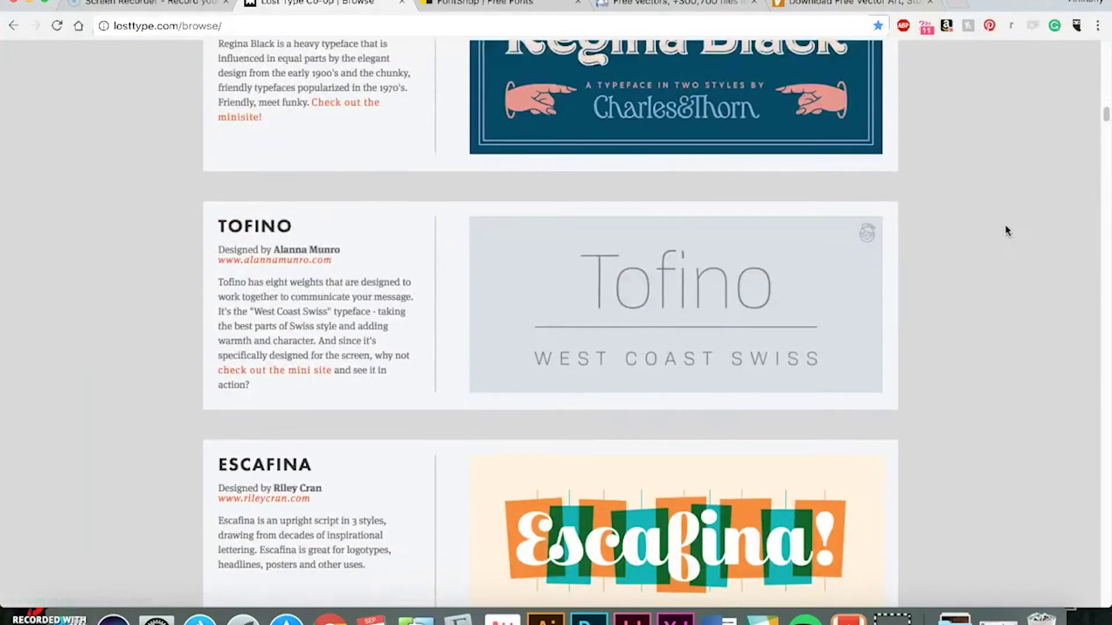
scroll(1005, 230, "down", 16)
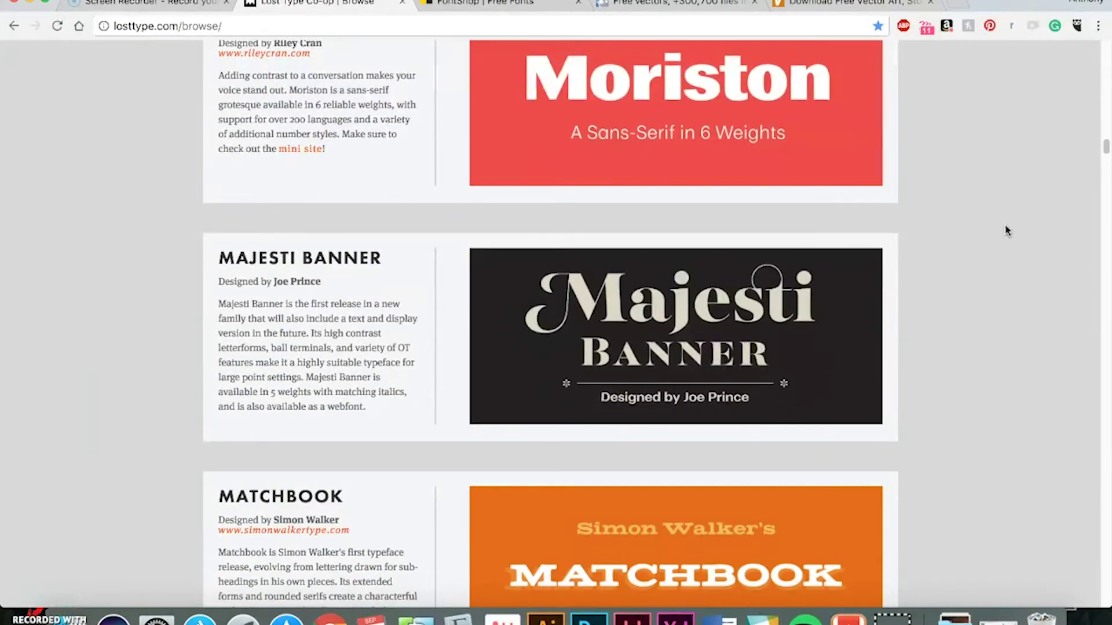
scroll(1005, 230, "down", 8)
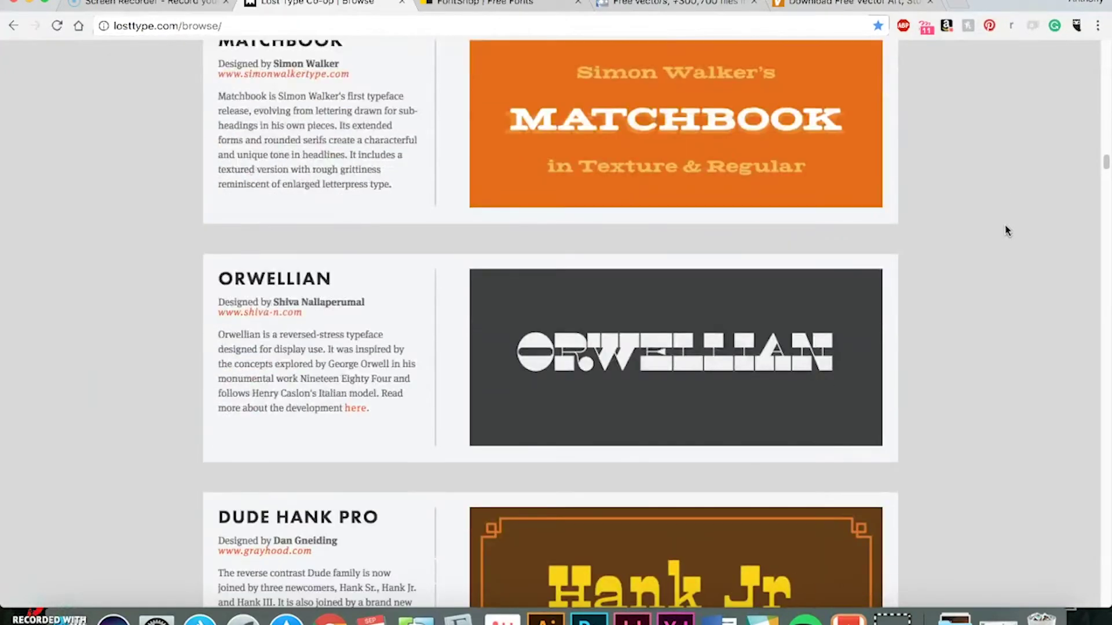
scroll(1005, 231, "down", 11)
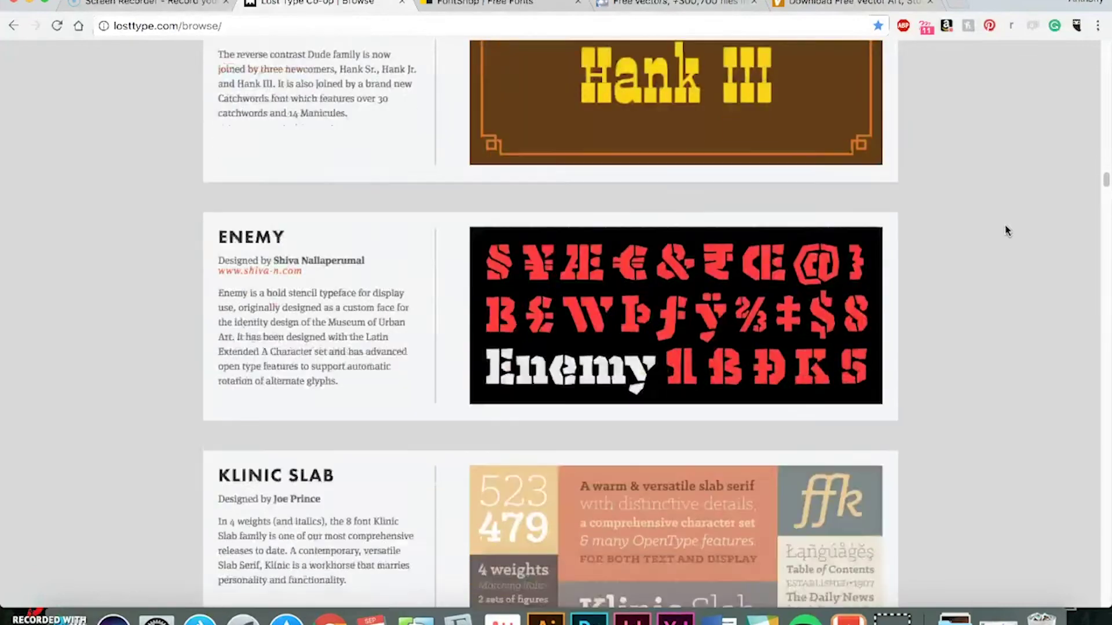
scroll(1005, 230, "down", 8)
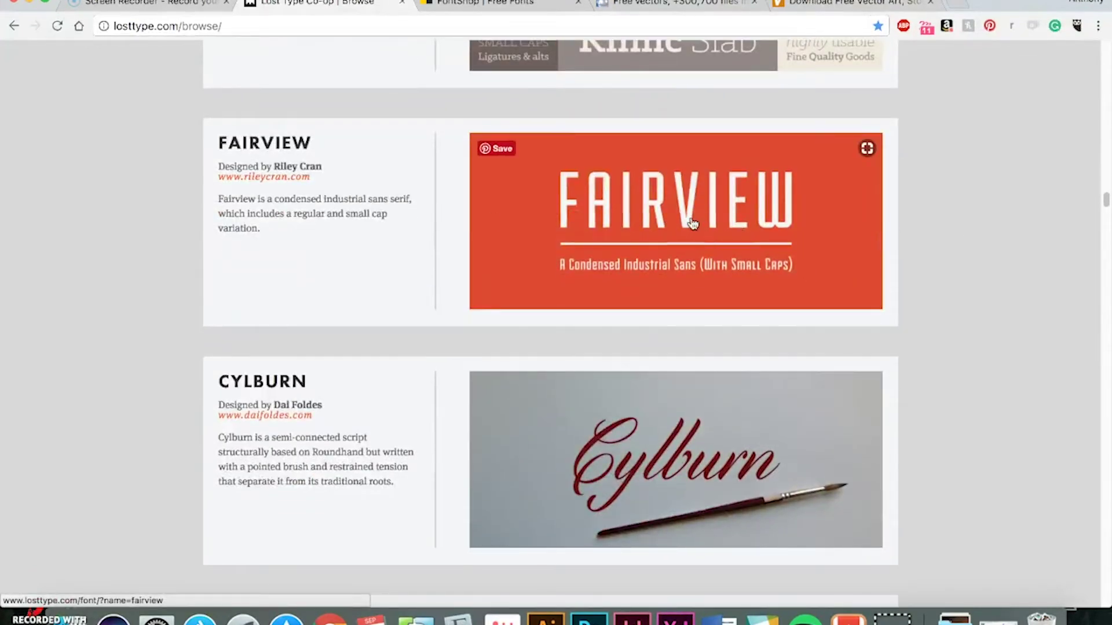
scroll(345, 265, "down", 3)
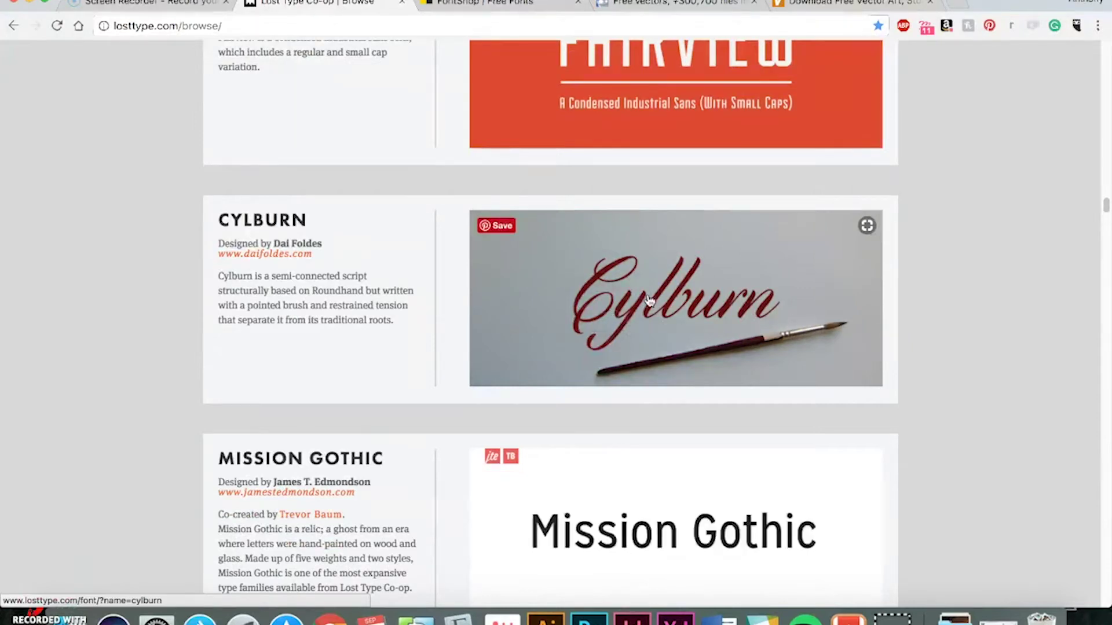
scroll(958, 307, "down", 10)
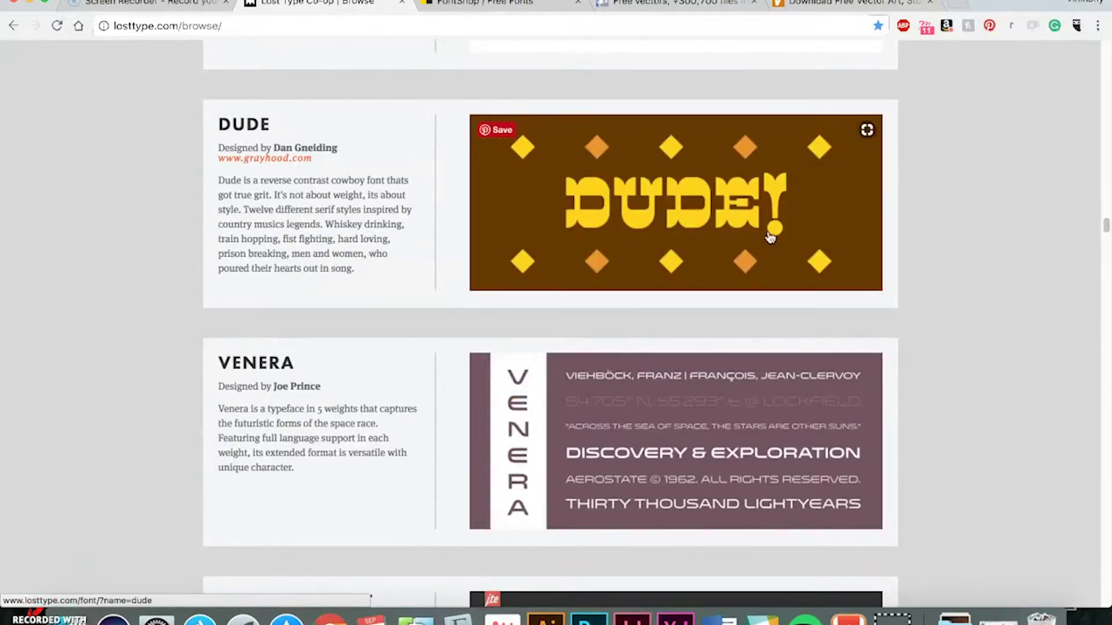
scroll(797, 266, "down", 2)
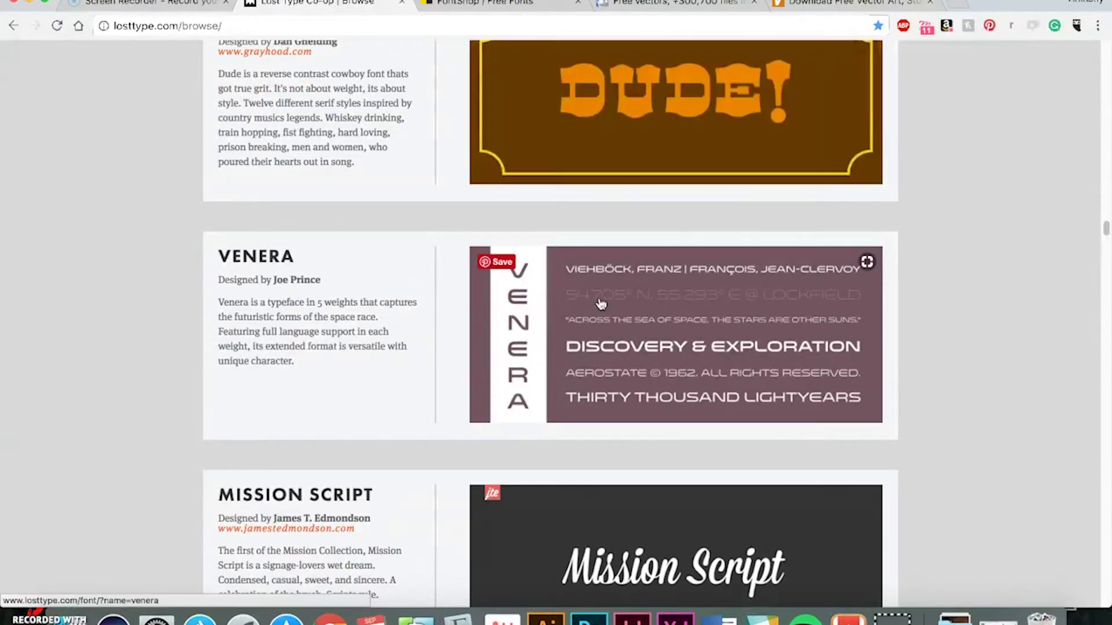
- Close Lost Type and browse FontShop's Free Fonts down to St Transmission and Tryst
left_click(401, 3)
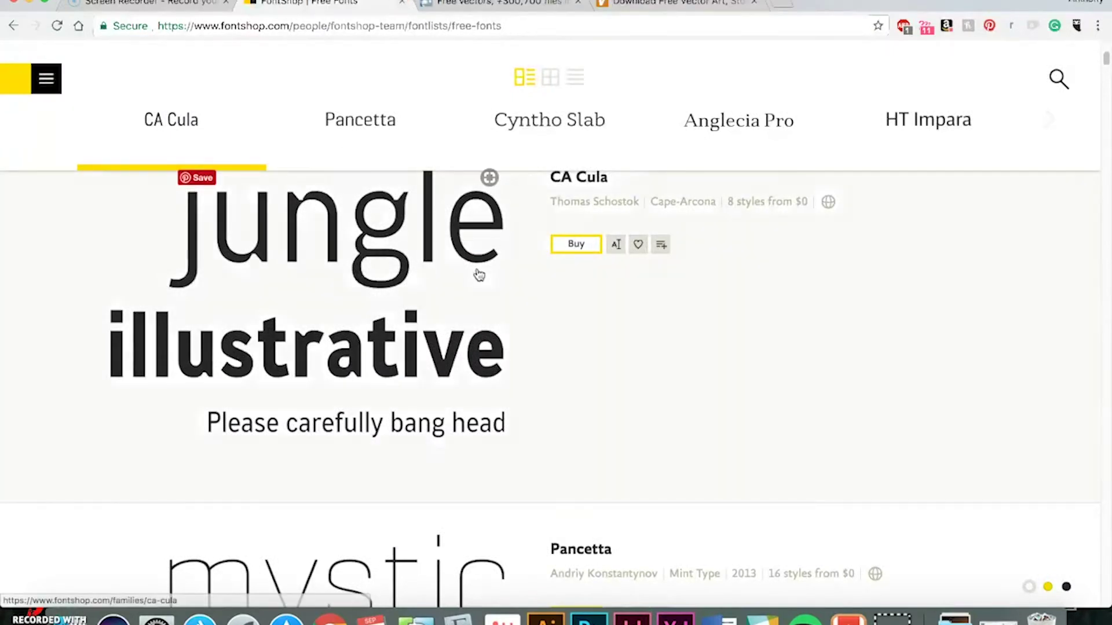
scroll(649, 324, "up", 5)
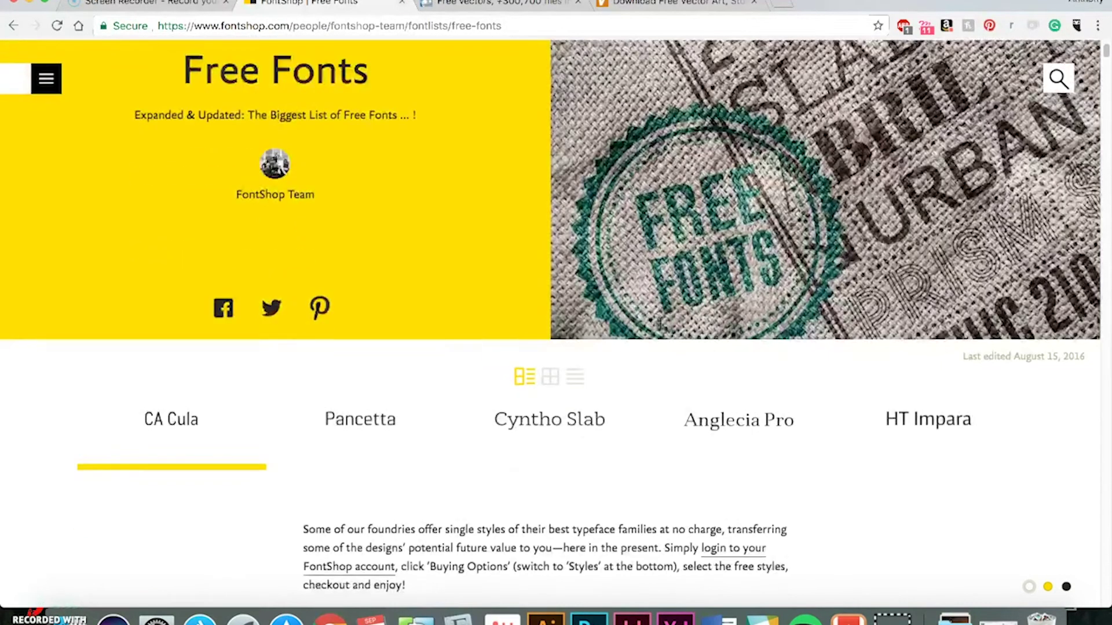
scroll(660, 322, "down", 3)
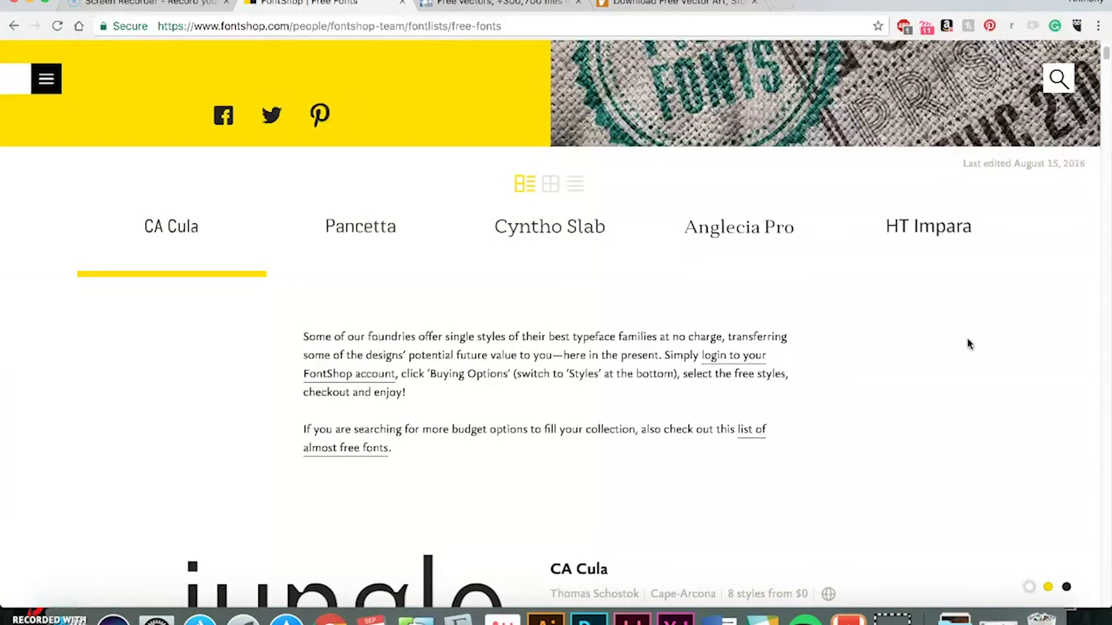
scroll(858, 355, "down", 5)
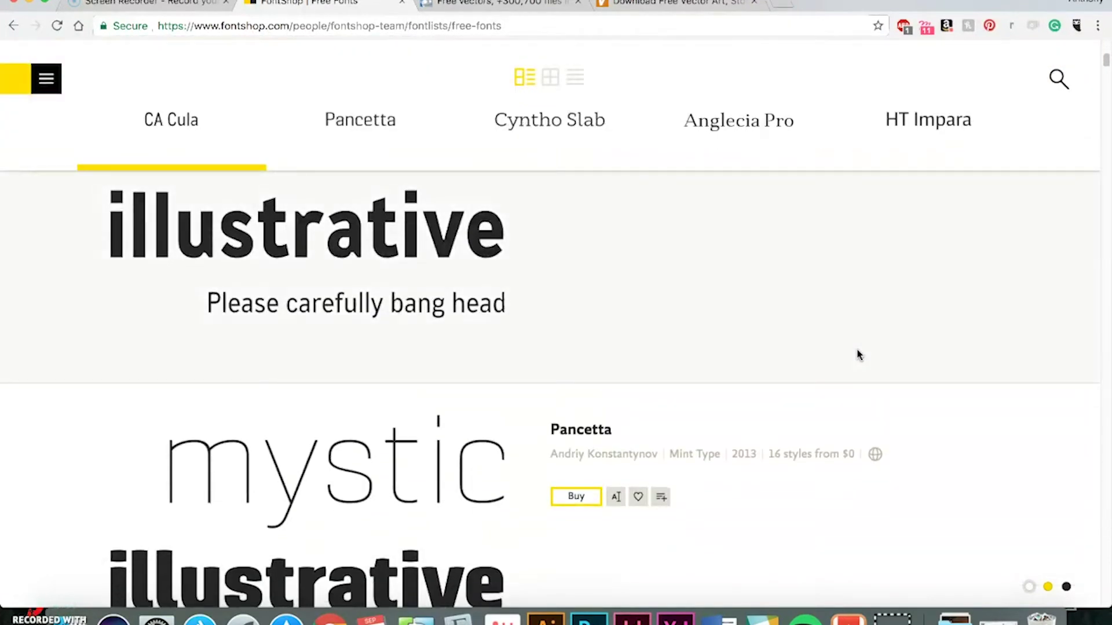
scroll(766, 364, "down", 9)
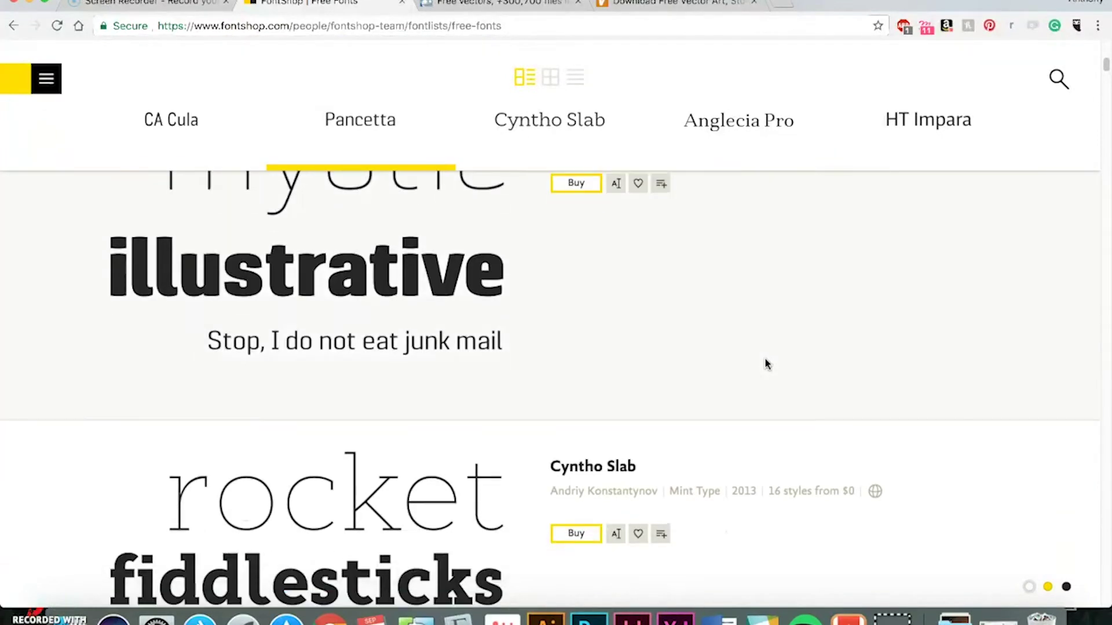
scroll(765, 364, "down", 7)
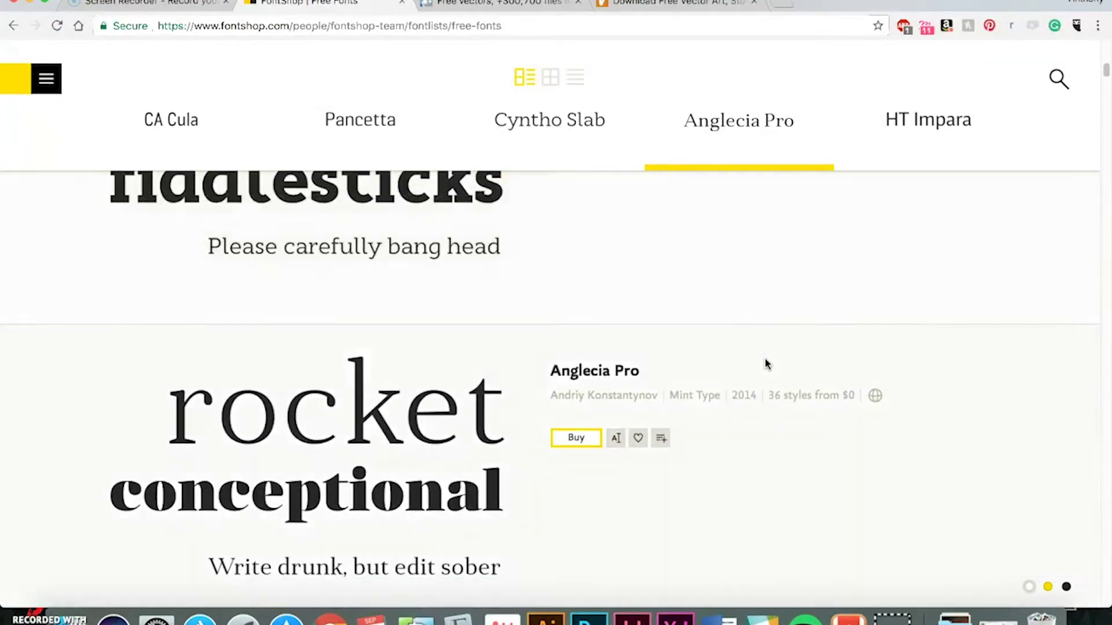
scroll(766, 363, "down", 8)
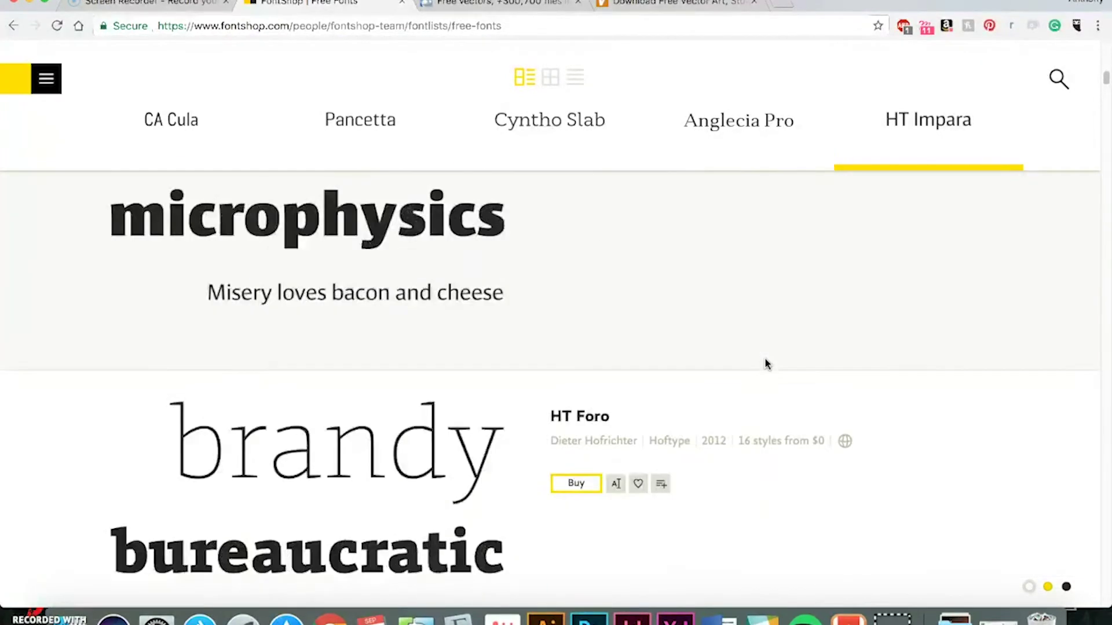
scroll(765, 362, "down", 7)
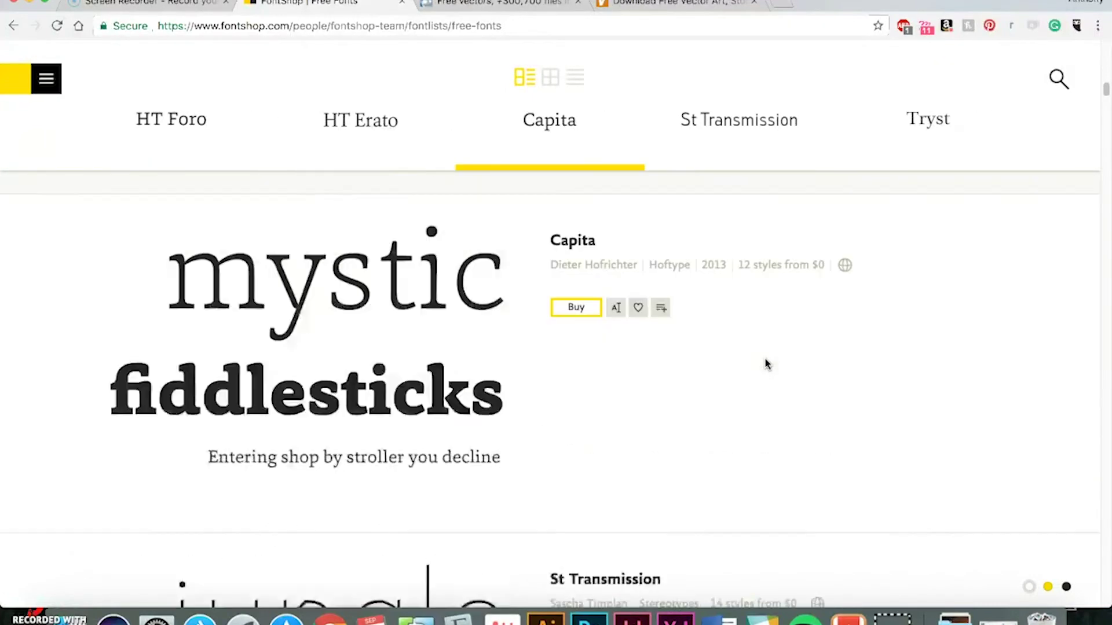
scroll(766, 364, "down", 6)
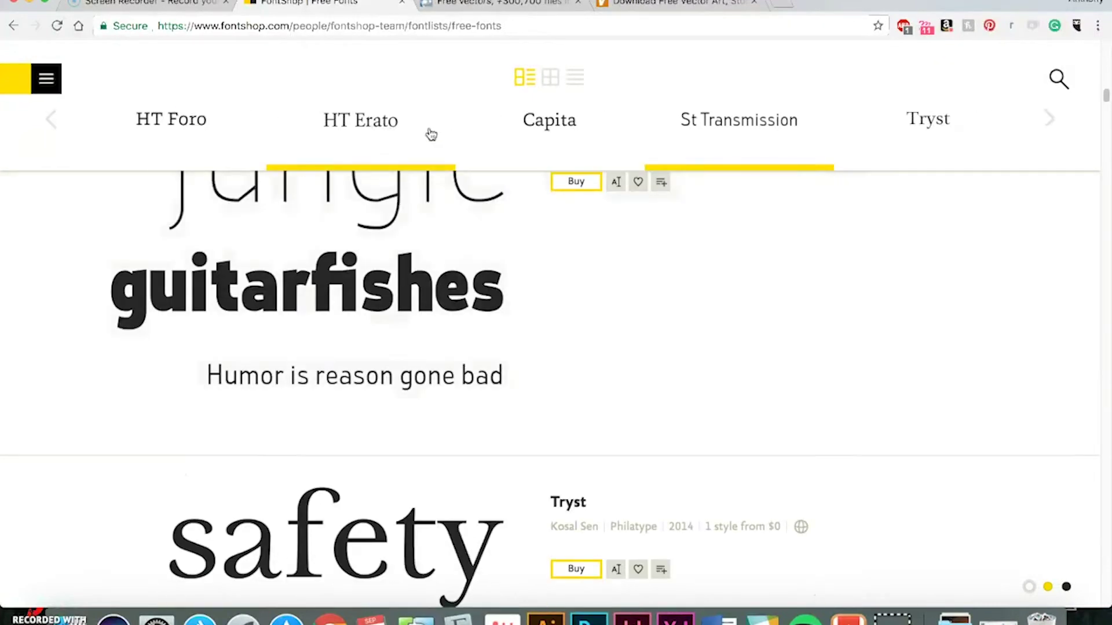
- Close FontShop and scroll Freepik's popular vectors past business cards to the pagination bar
left_click(402, 4)
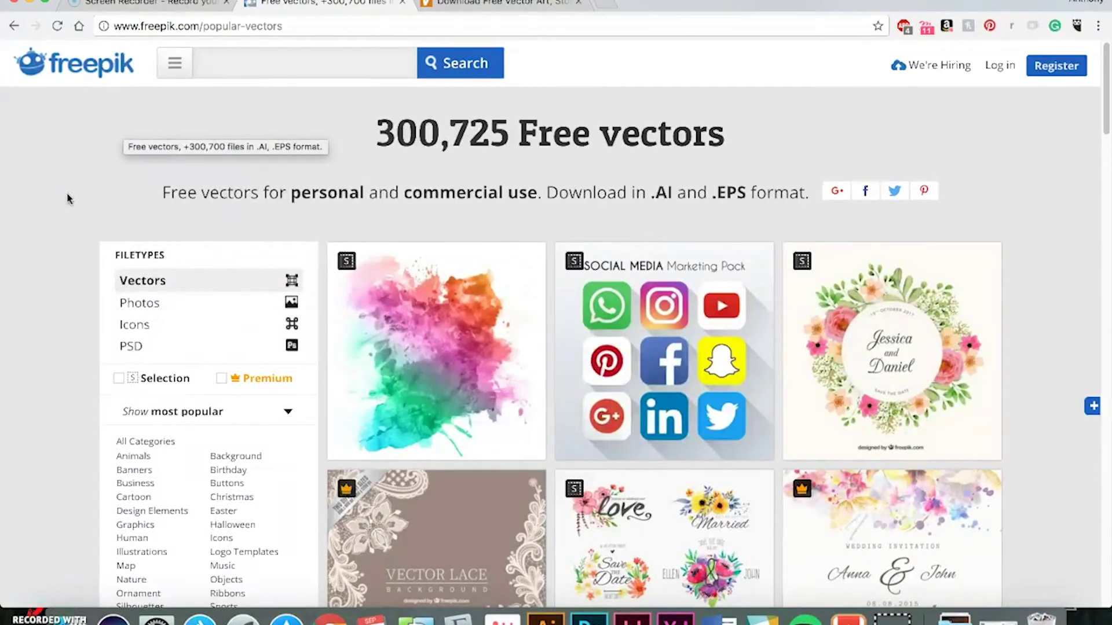
scroll(67, 199, "down", 4)
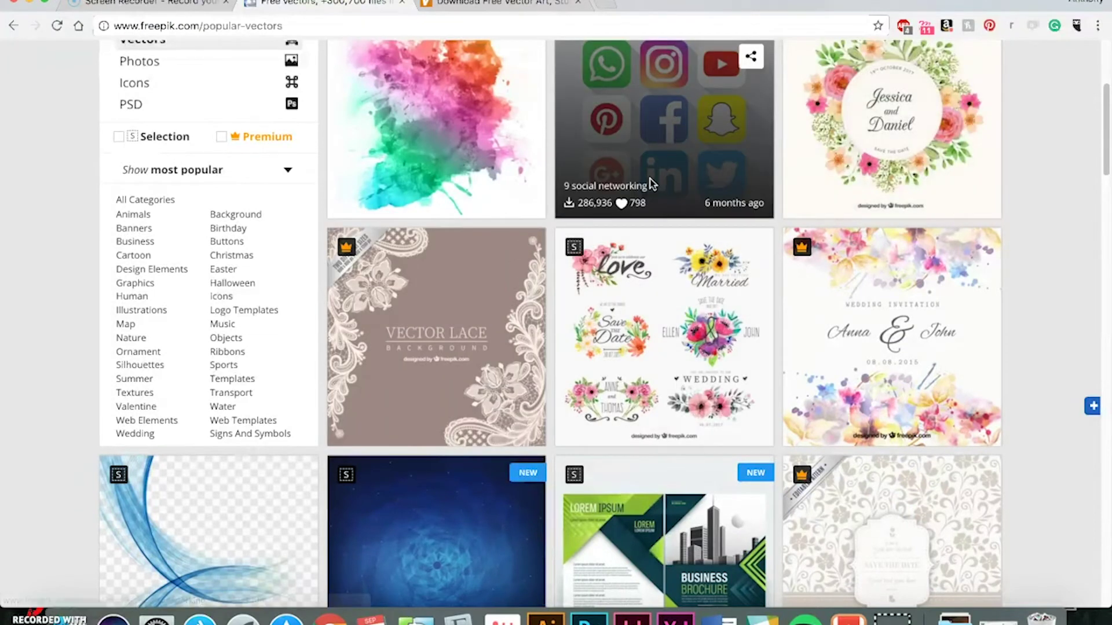
scroll(652, 184, "down", 7)
scroll(653, 184, "down", 7)
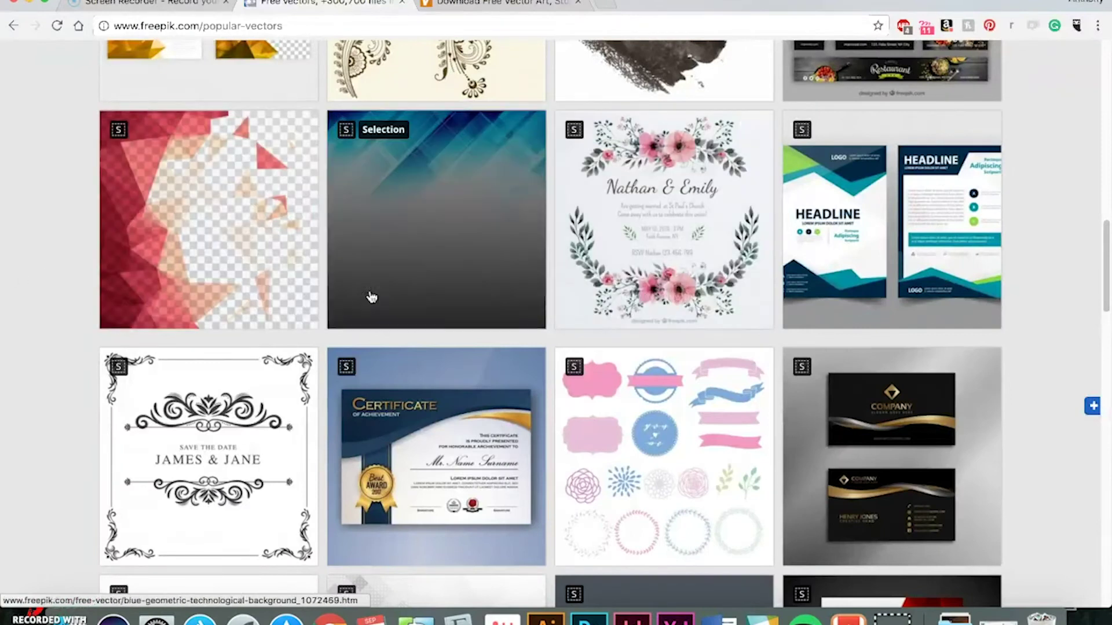
scroll(918, 314, "down", 5)
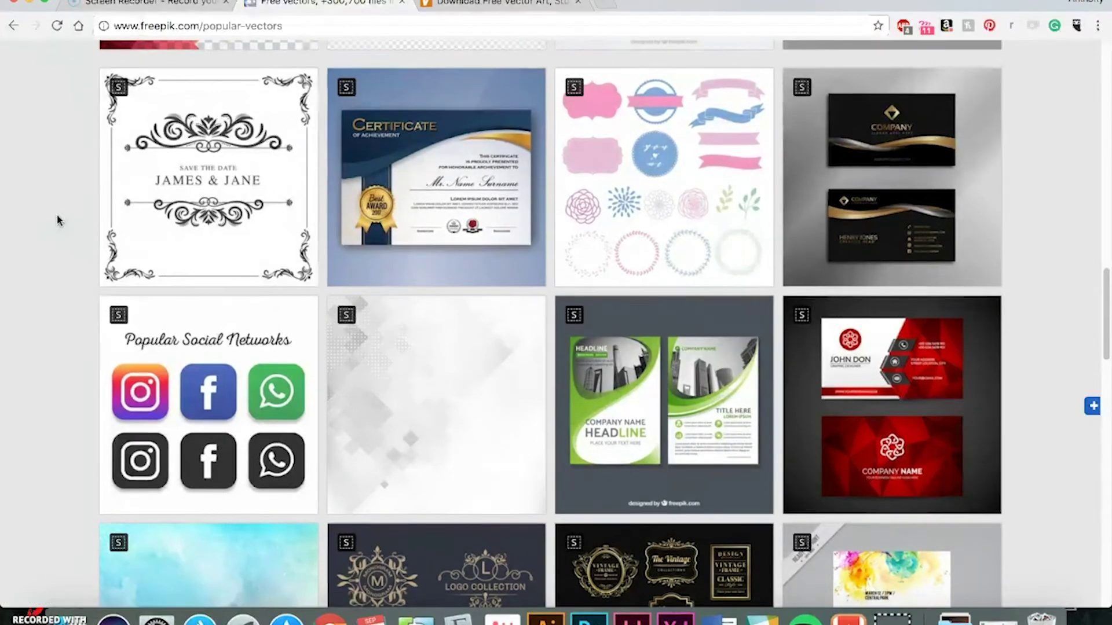
scroll(56, 218, "down", 5)
scroll(57, 218, "down", 6)
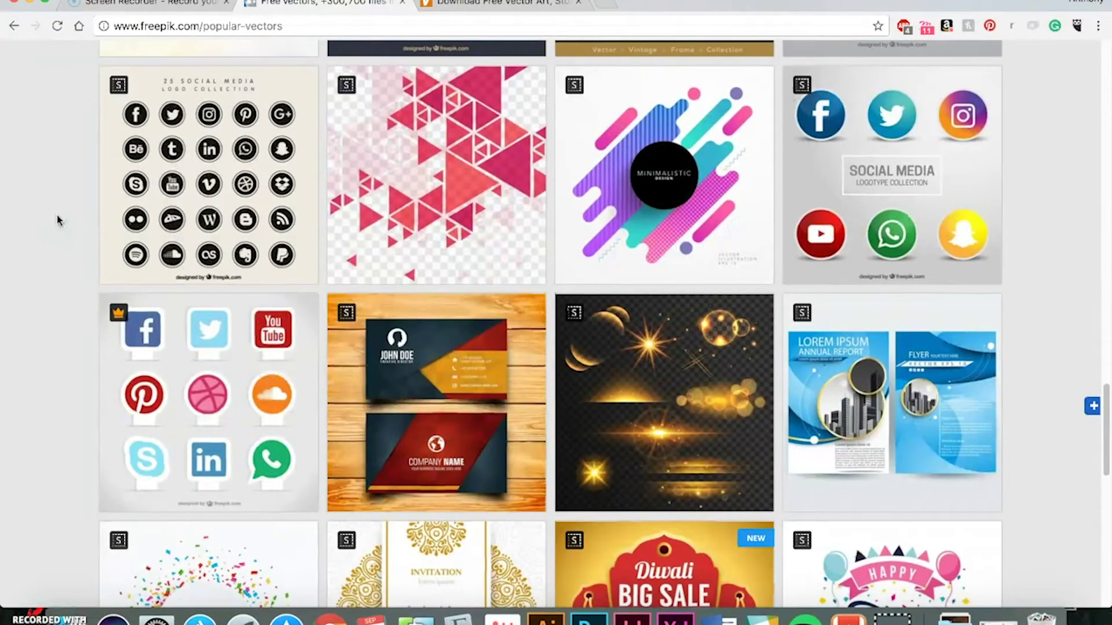
scroll(57, 218, "down", 8)
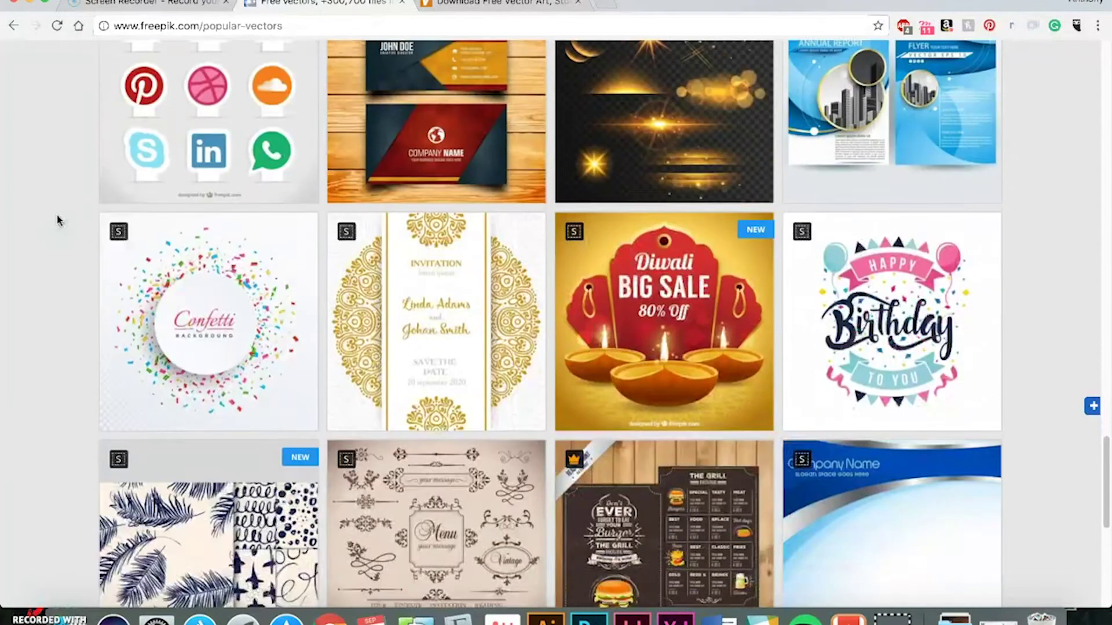
scroll(57, 216, "down", 3)
scroll(56, 216, "up", 4)
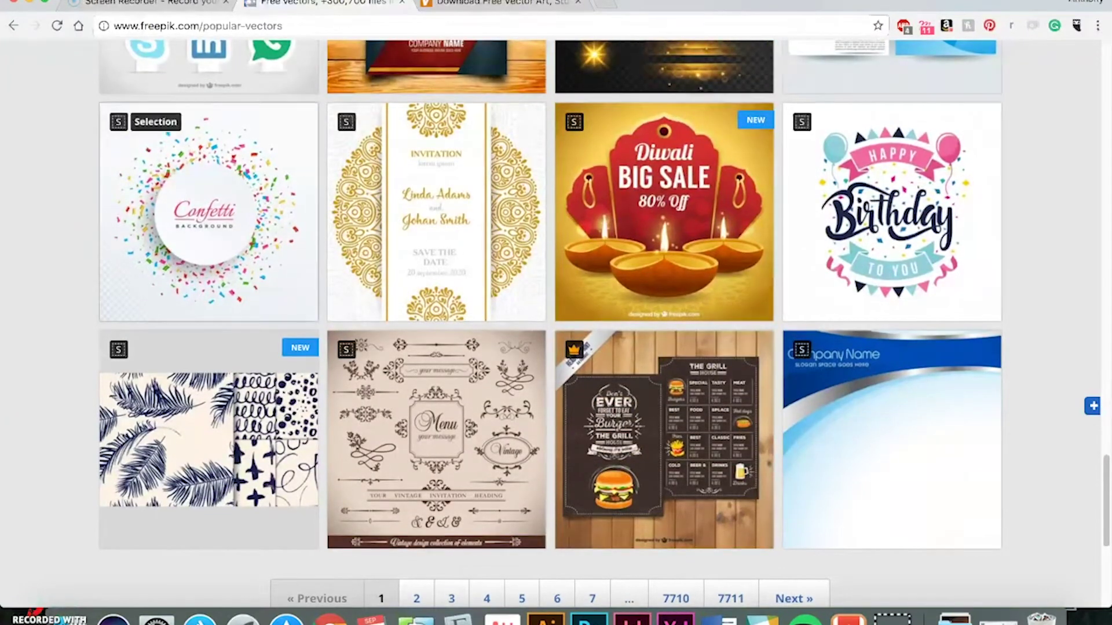
left_click(402, 4)
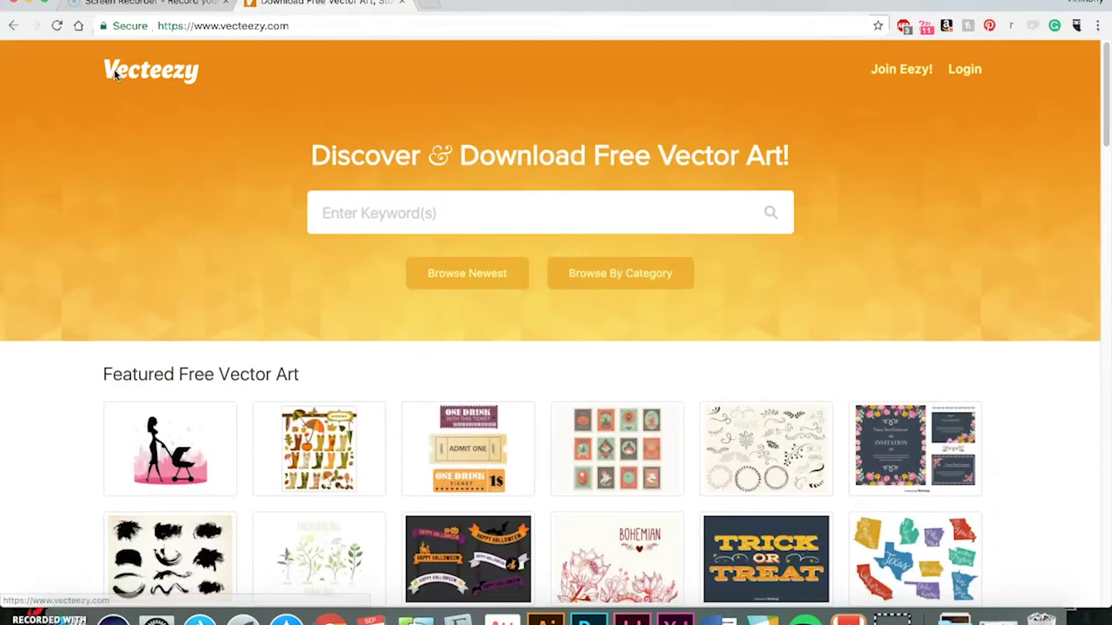
scroll(556, 232, "down", 5)
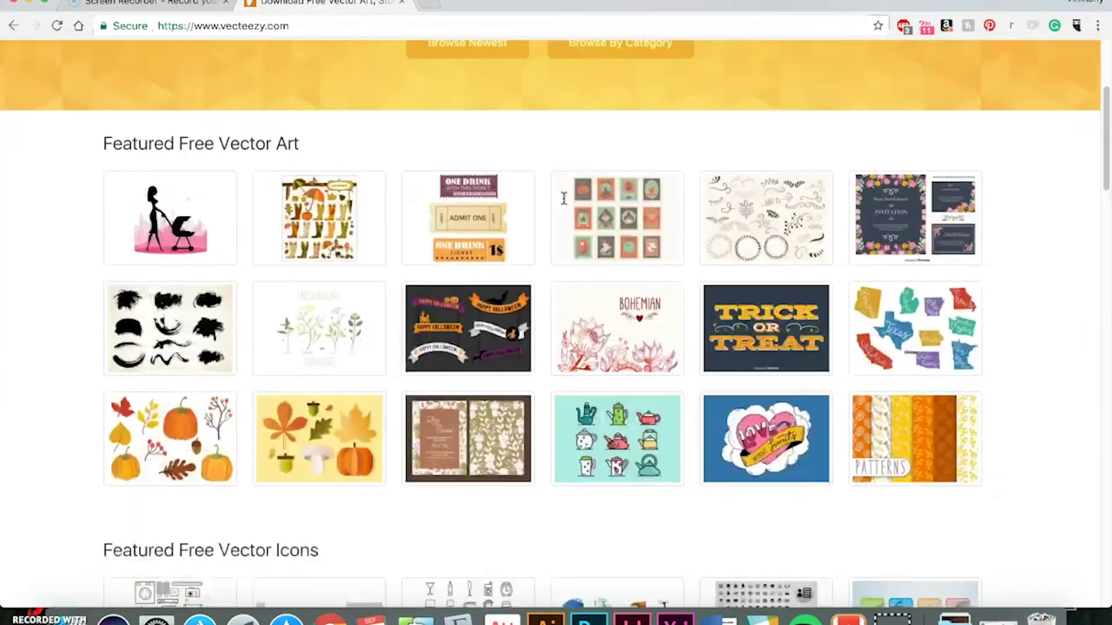
scroll(496, 275, "down", 7)
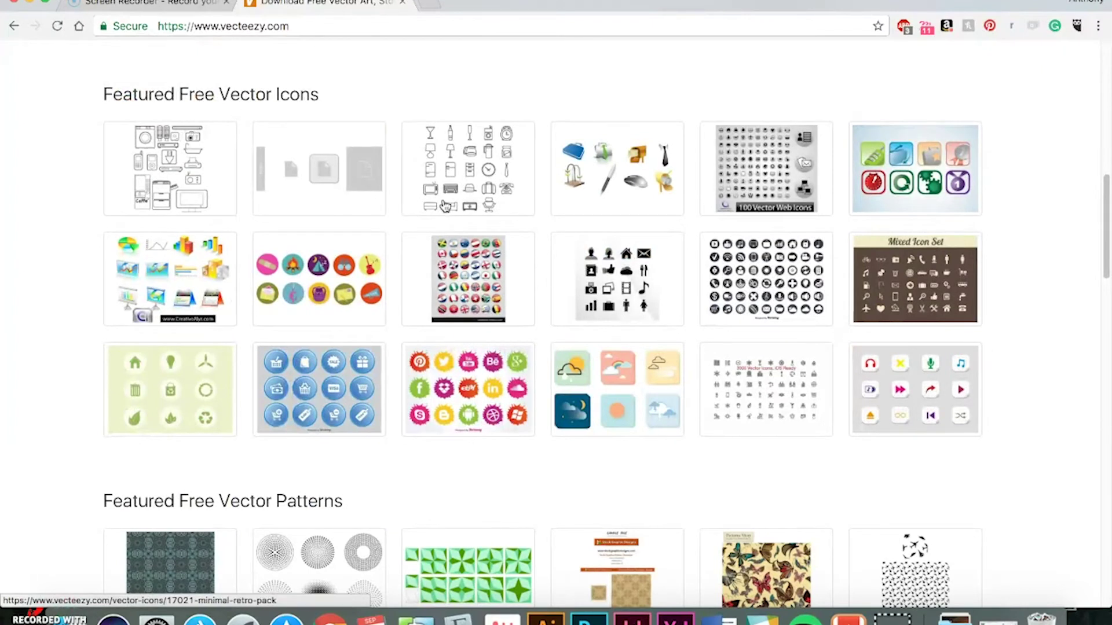
scroll(444, 206, "down", 6)
scroll(498, 243, "down", 7)
scroll(509, 245, "down", 6)
scroll(509, 246, "up", 4)
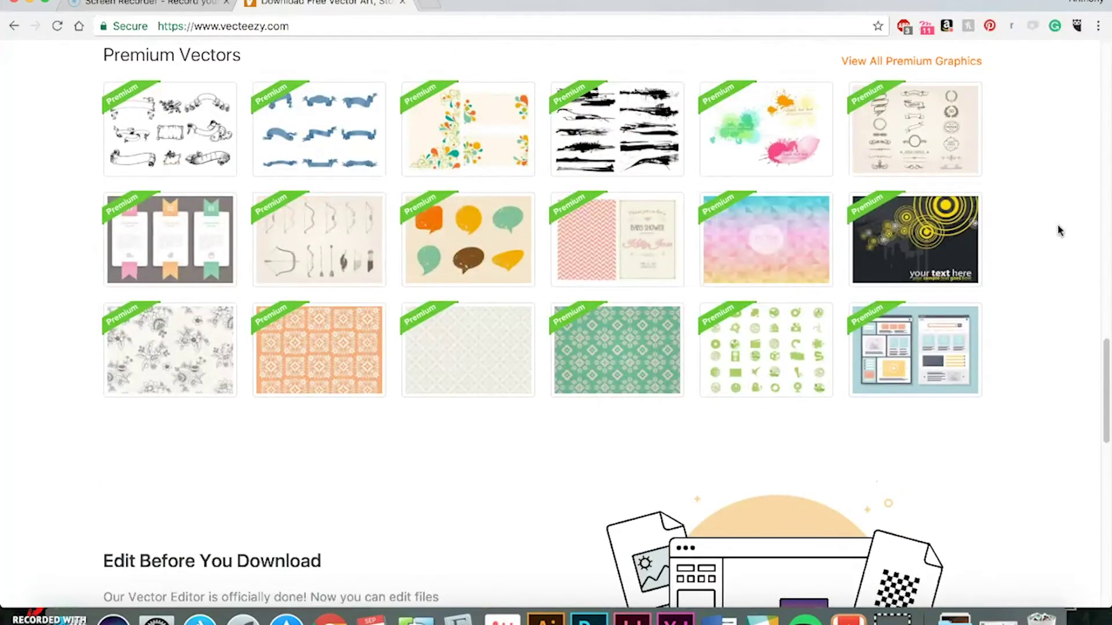
scroll(1060, 231, "down", 1)
scroll(1060, 230, "down", 9)
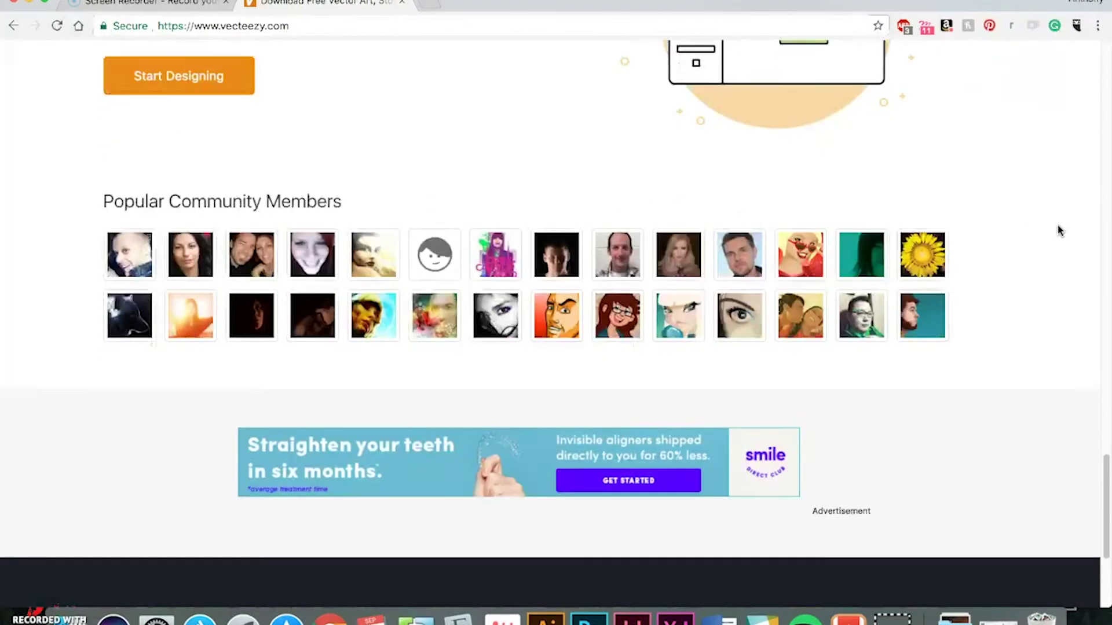
scroll(1061, 230, "up", 10)
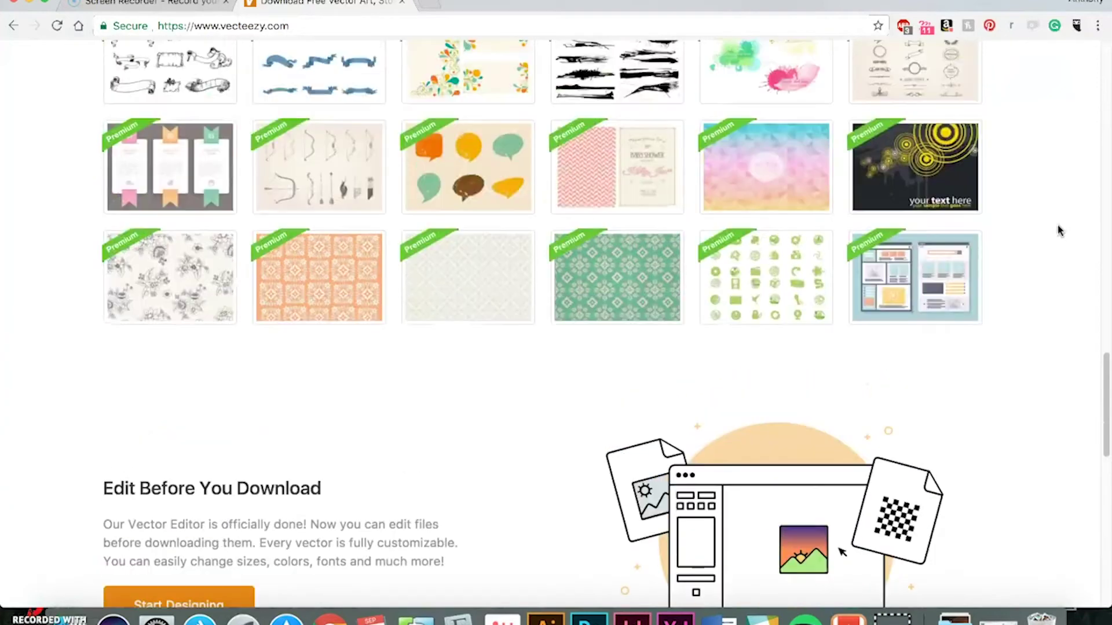
scroll(1061, 231, "up", 2)
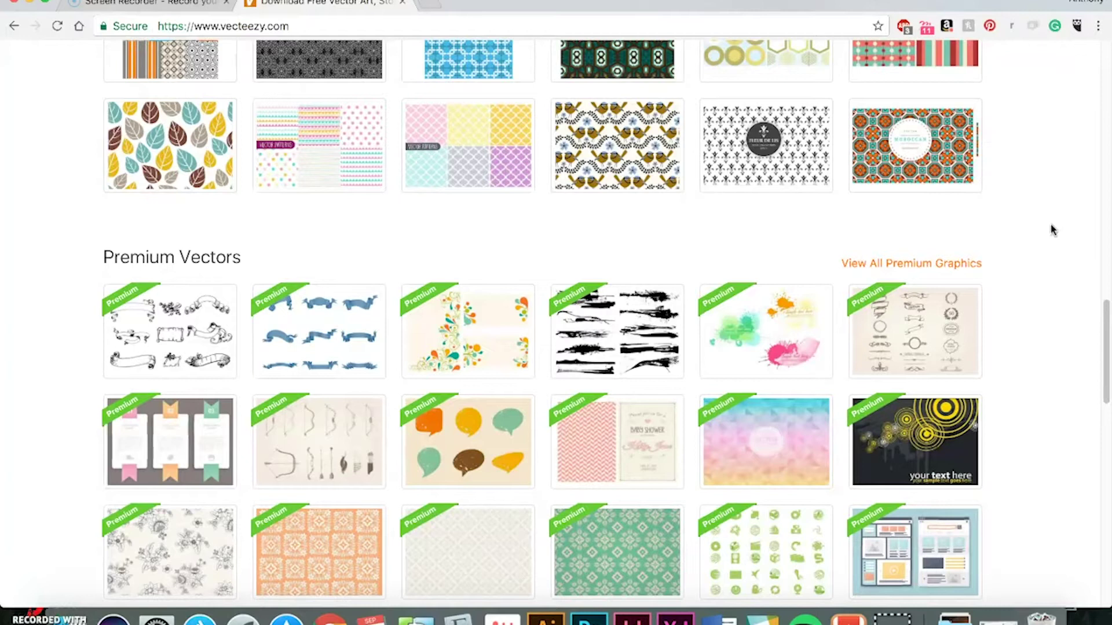
scroll(1060, 186, "up", 8)
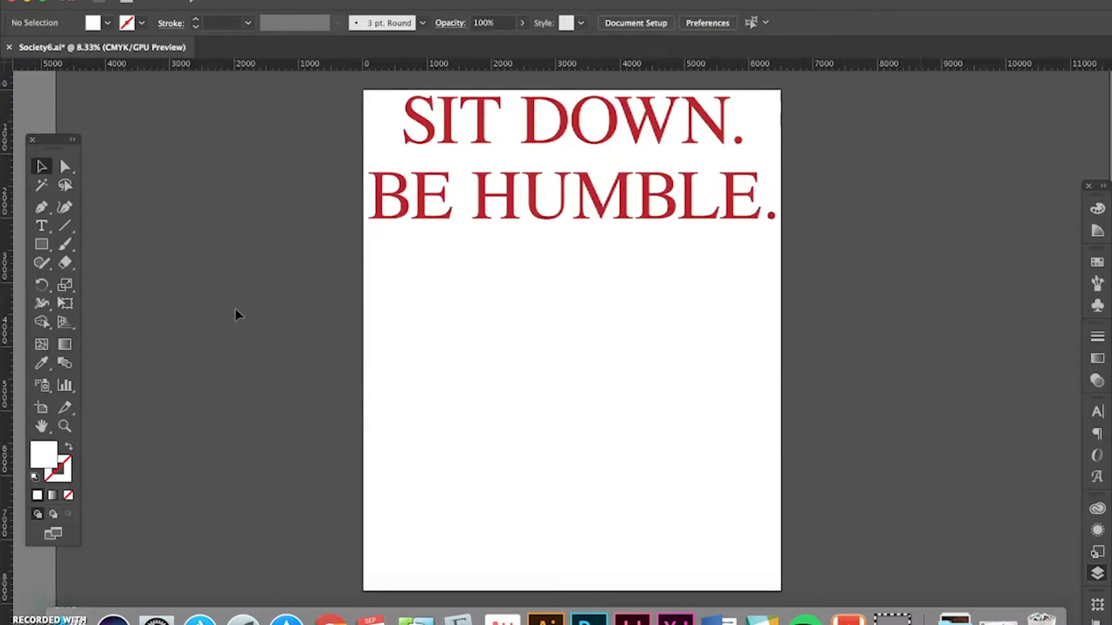
left_click(40, 408)
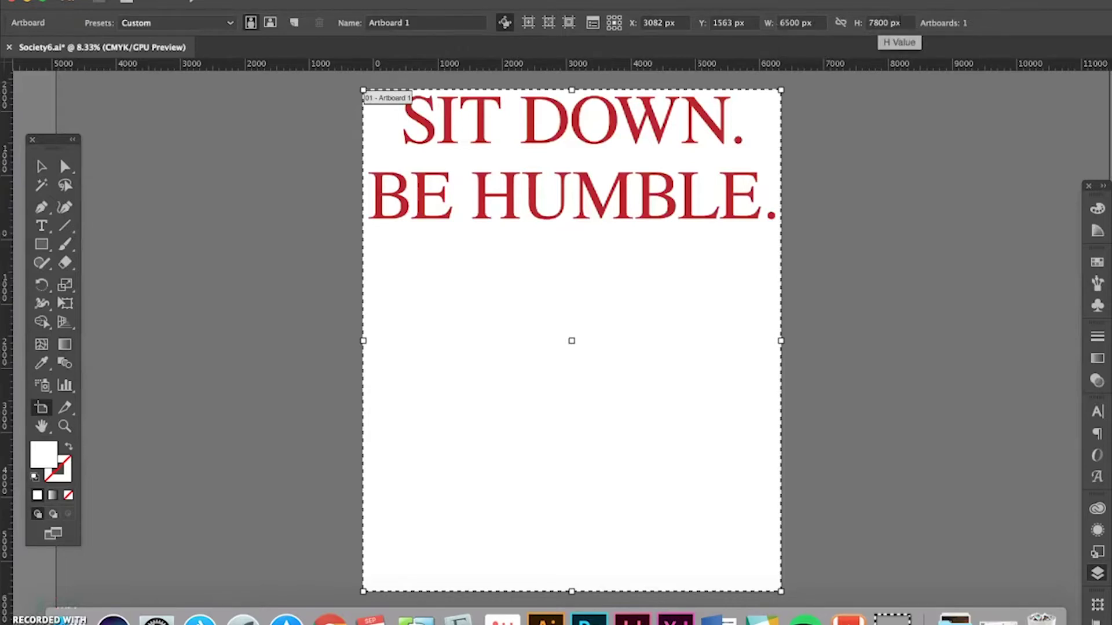
key("v")
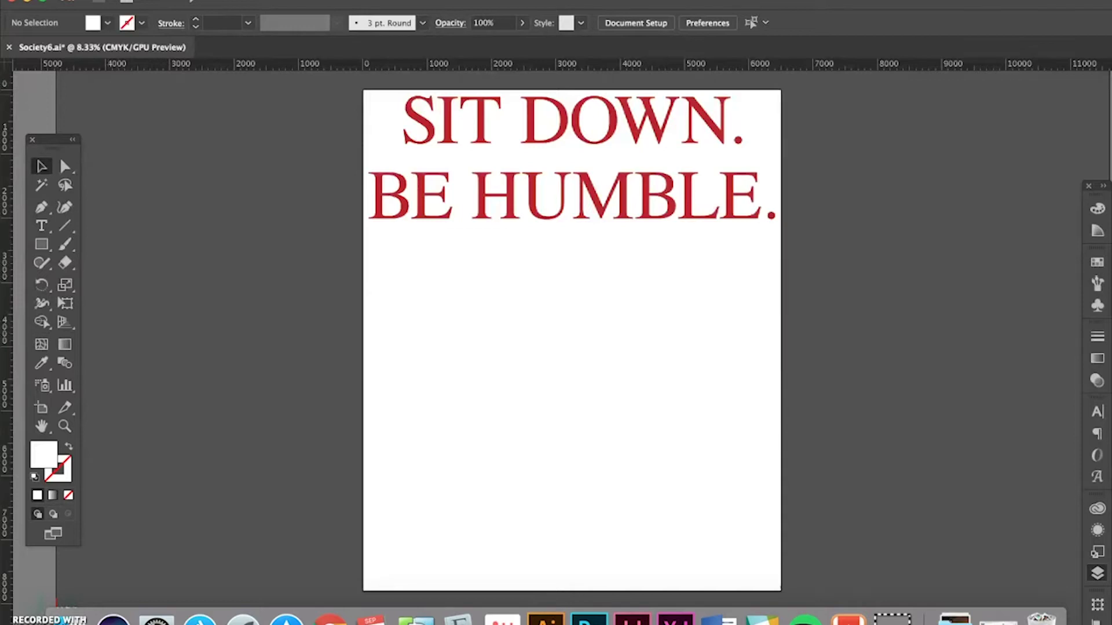
- Open Save for Web (Legacy) set to PNG-24 with transparency at 6500 × 7800 px
left_click(132, 1)
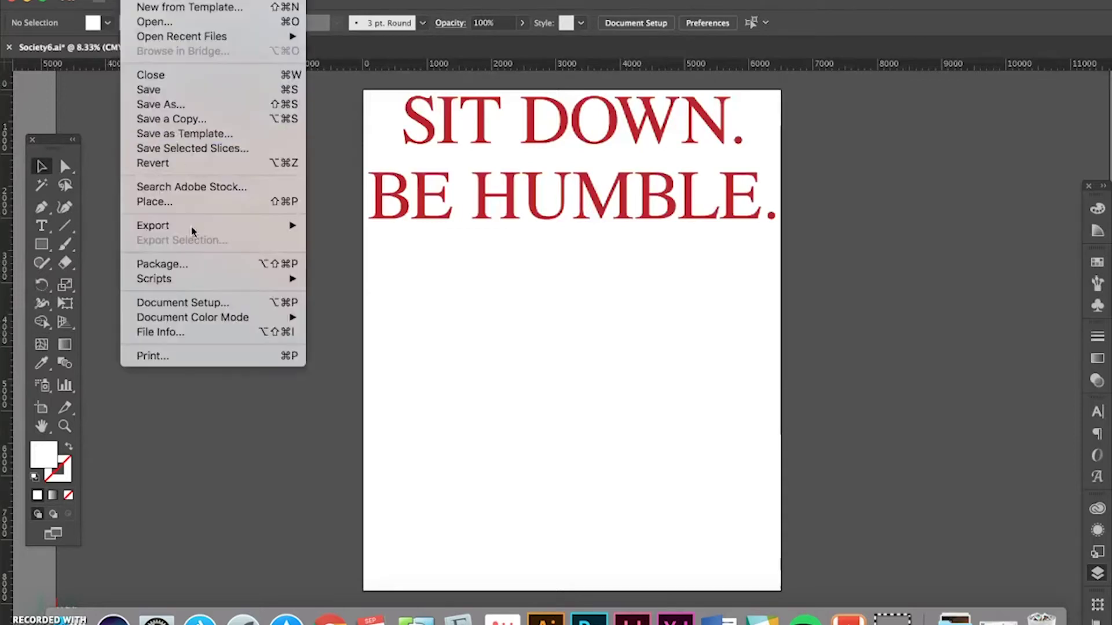
mouse_move(215, 228)
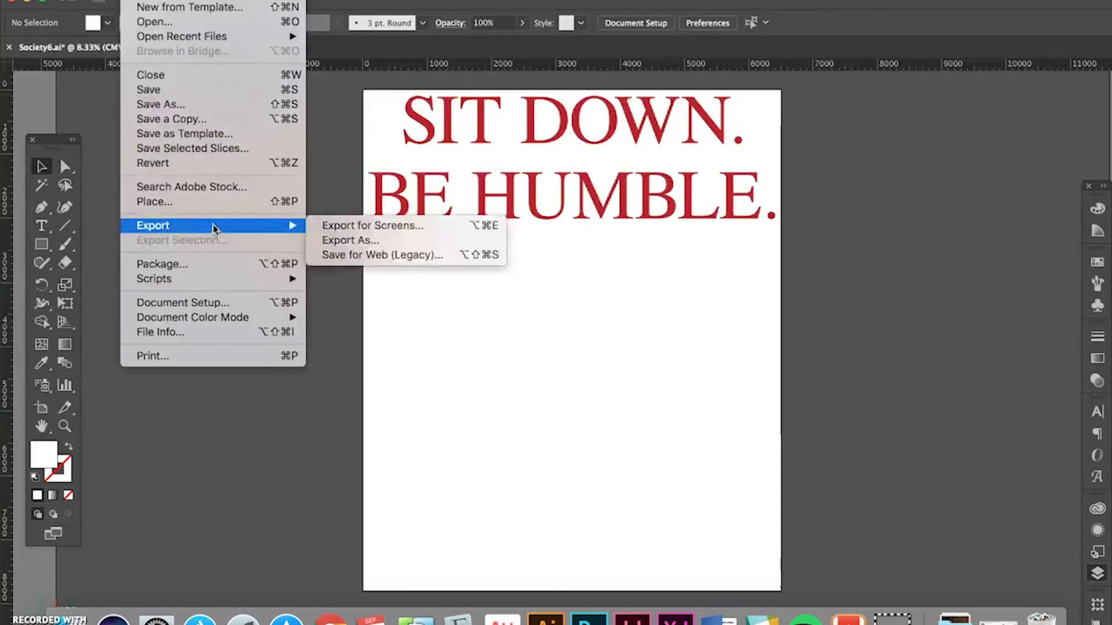
left_click(444, 258)
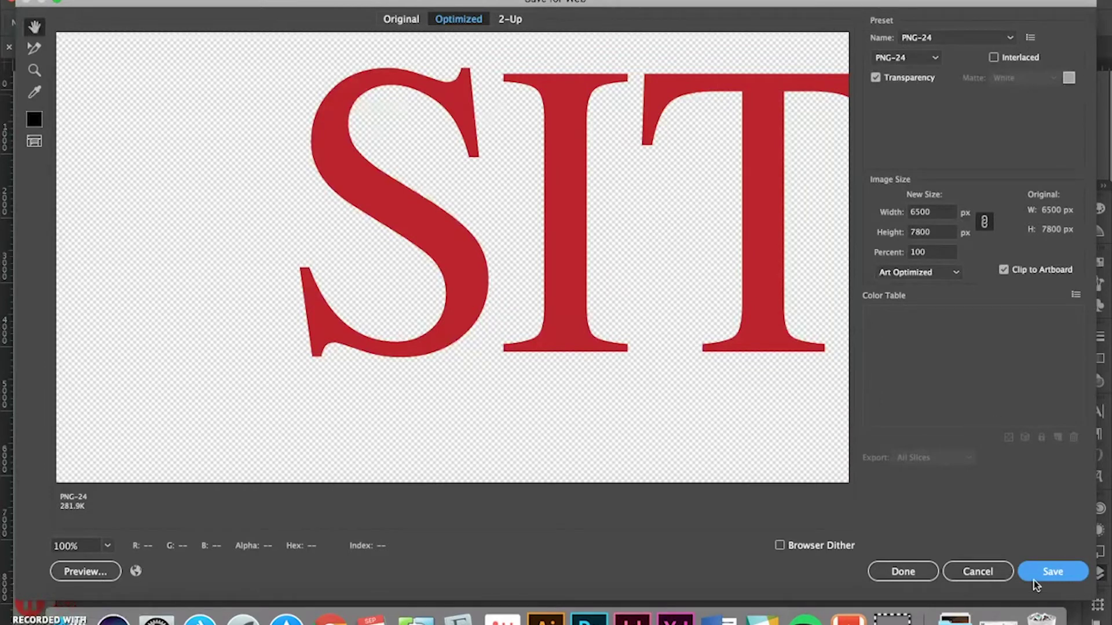
- Save the optimized PNG-24 export to the Desktop as SitDownBeHumble.png
left_click(1072, 571)
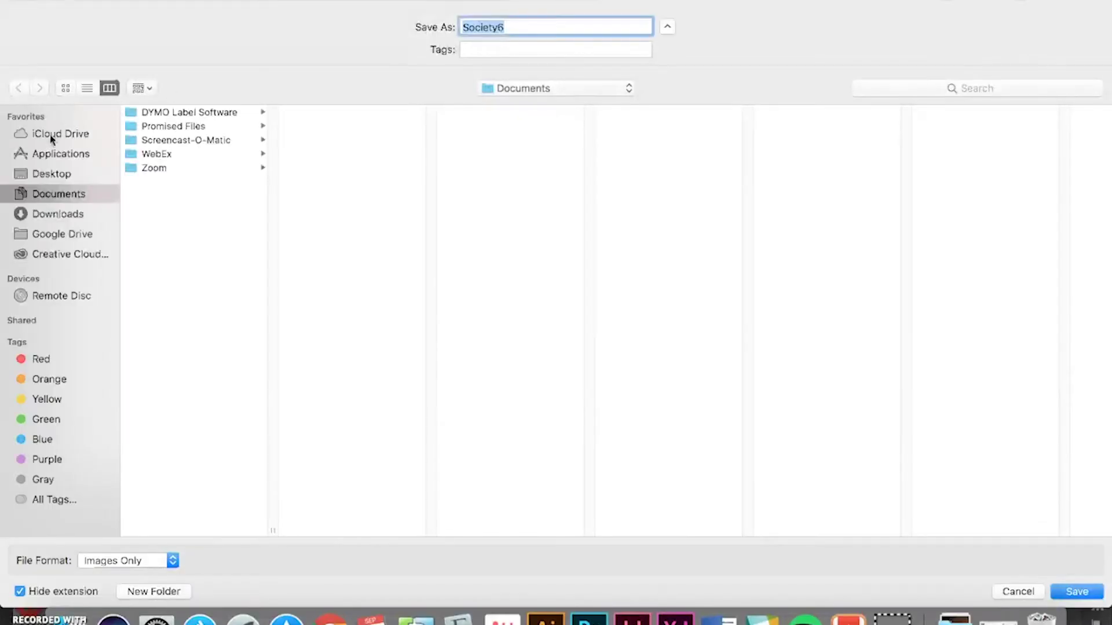
left_click(48, 180)
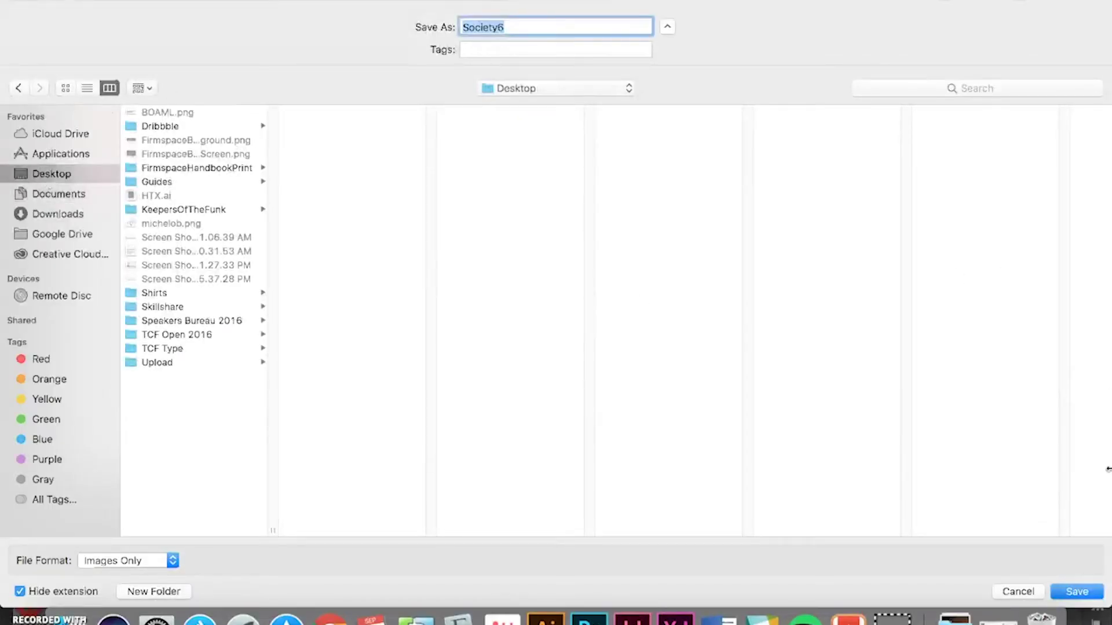
type("S")
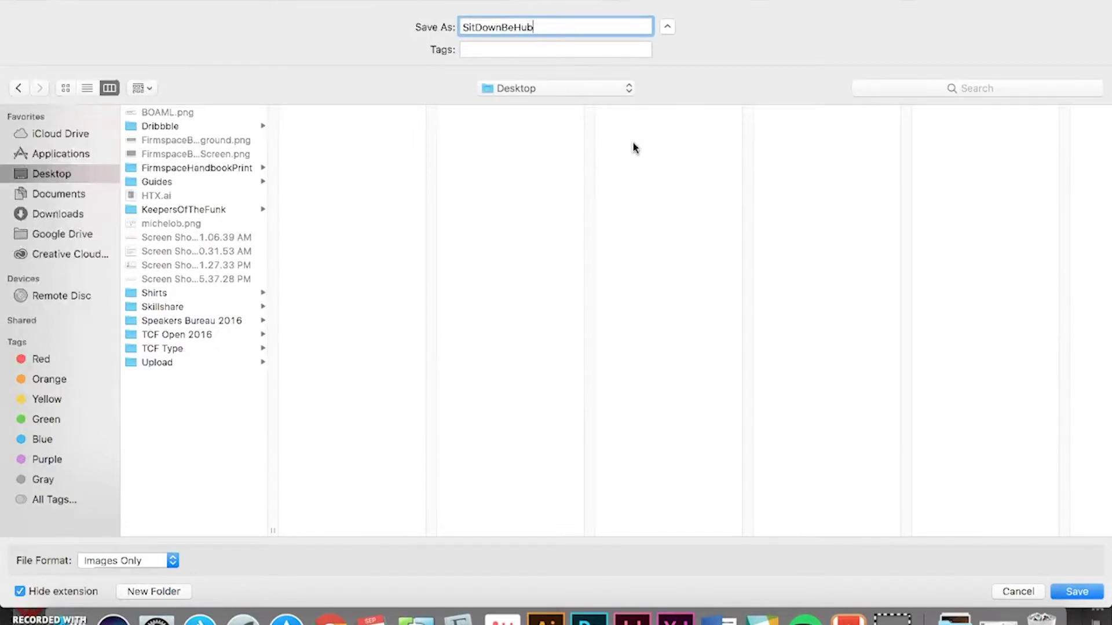
type("itDownBeHumble")
key("Return")
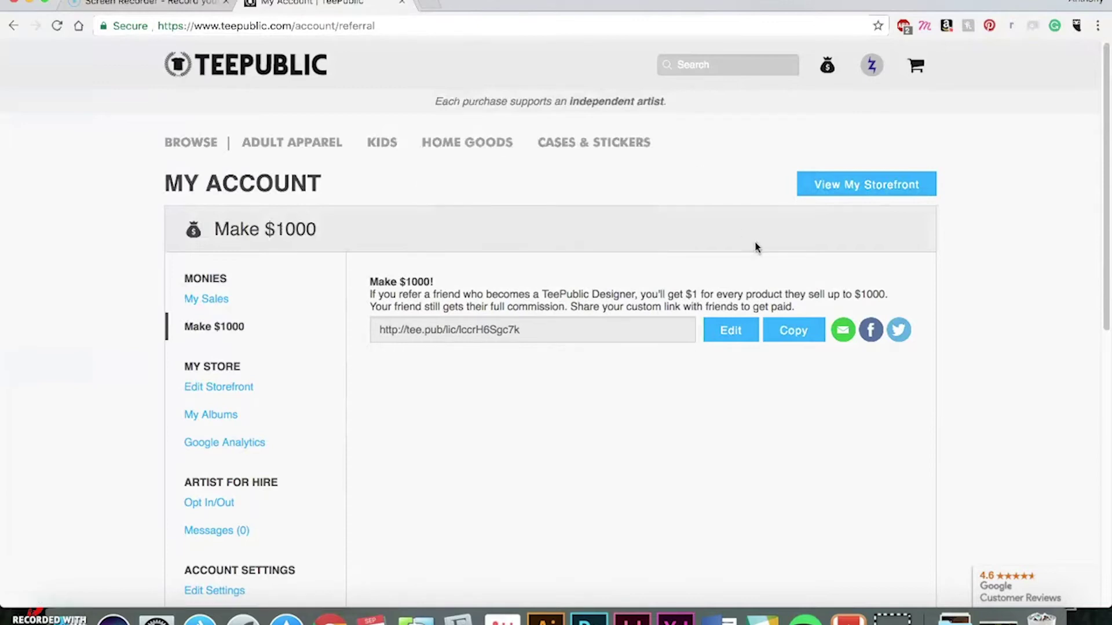
scroll(416, 270, "down", 3)
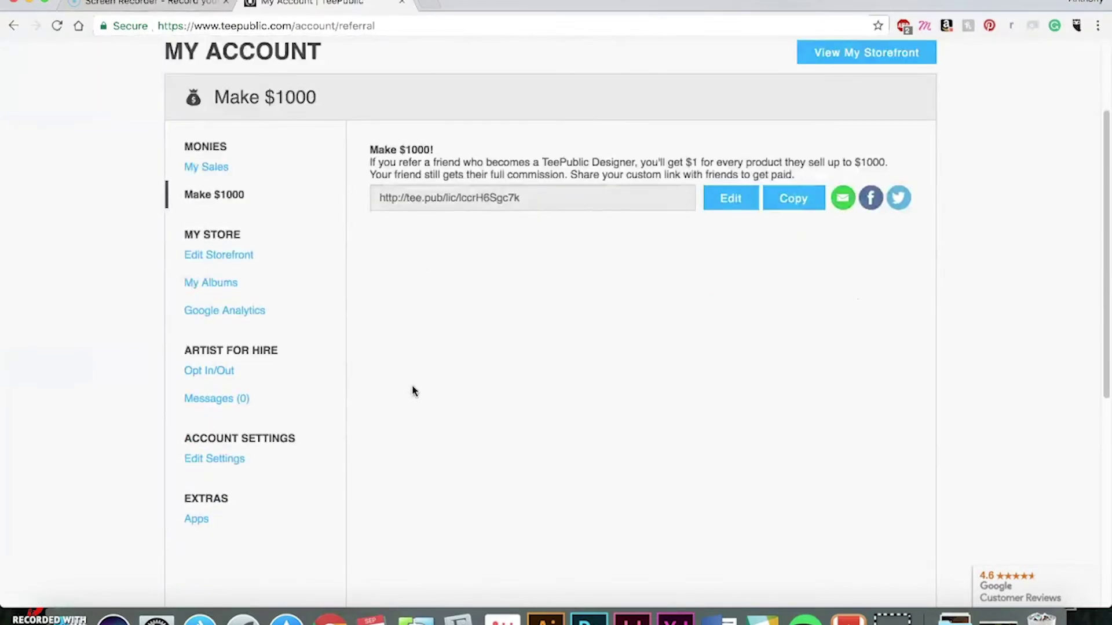
scroll(1014, 326, "down", 1)
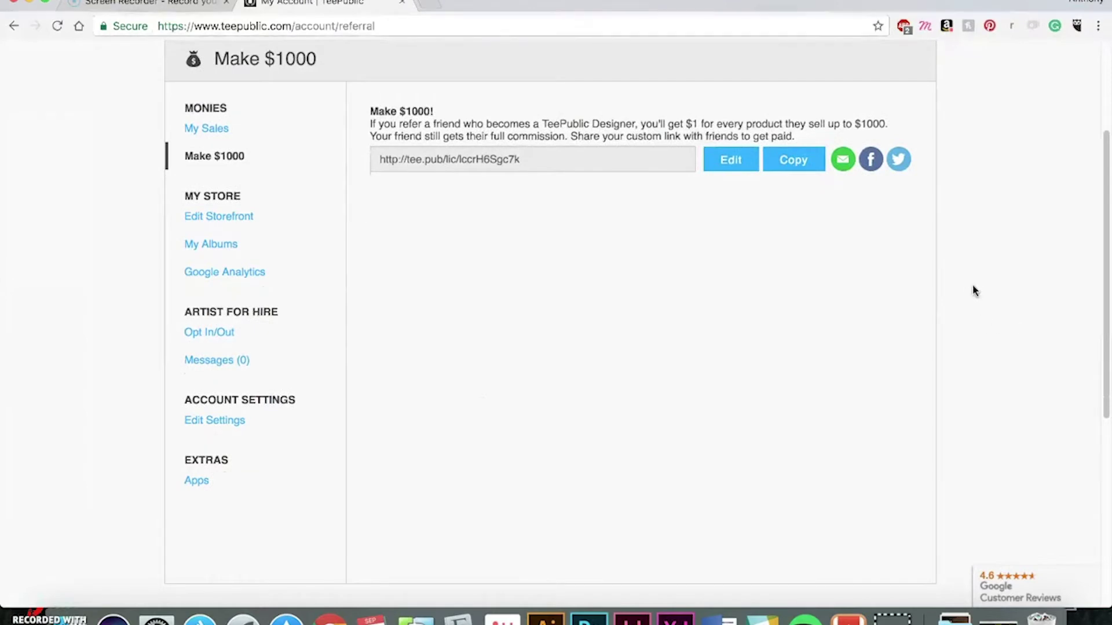
scroll(971, 287, "down", 4)
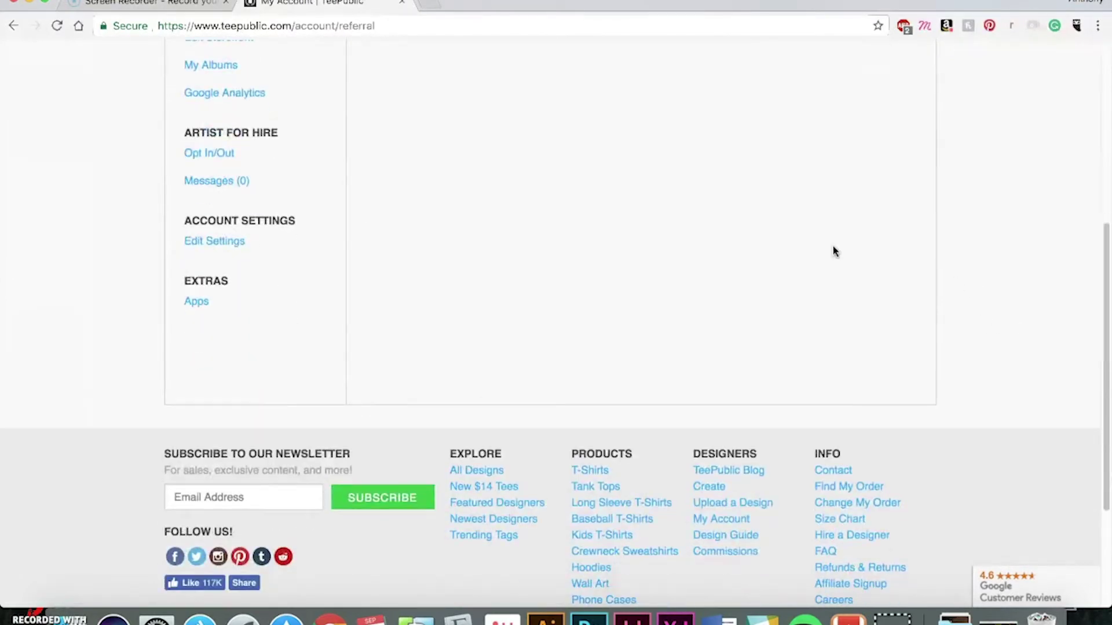
scroll(586, 248, "down", 2)
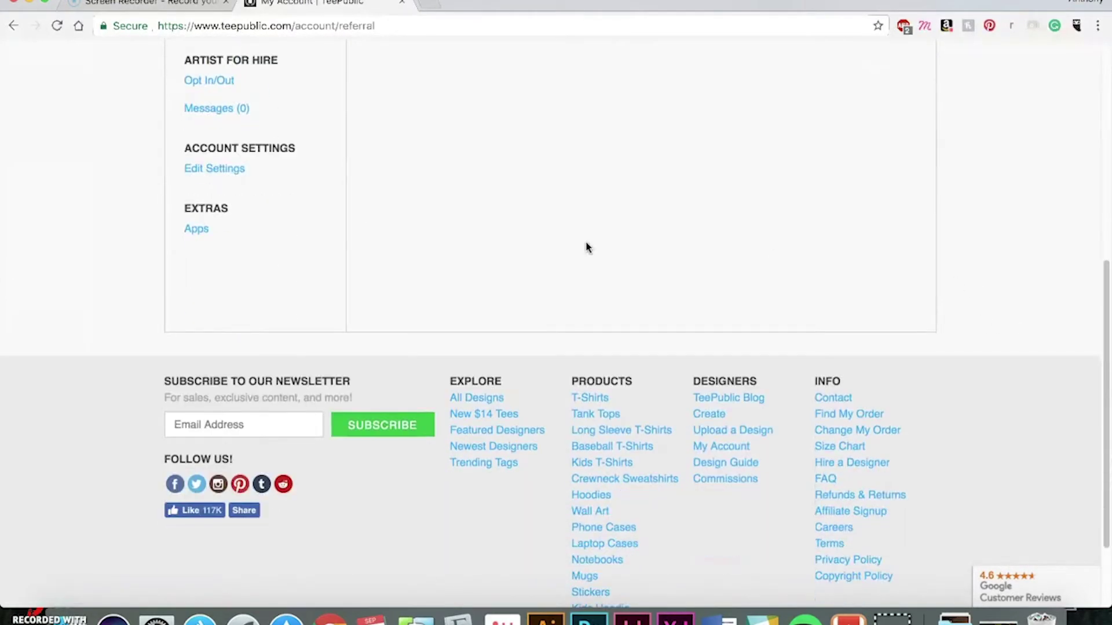
- Open the New $14 Tees listing and browse the newest T-shirts down to the last row
left_click(484, 416)
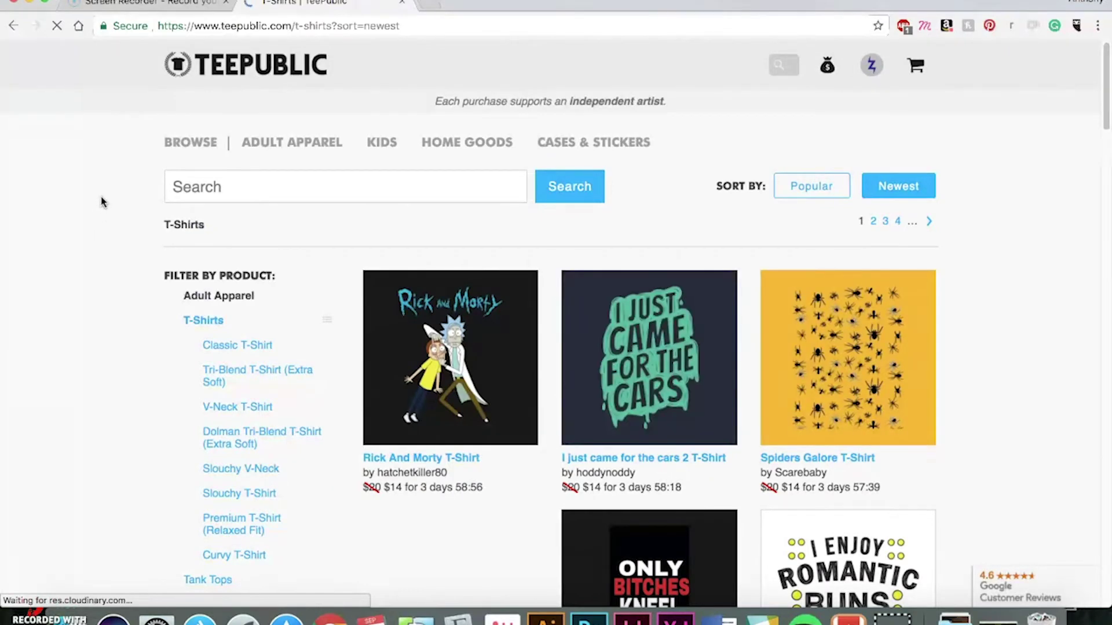
scroll(102, 203, "down", 4)
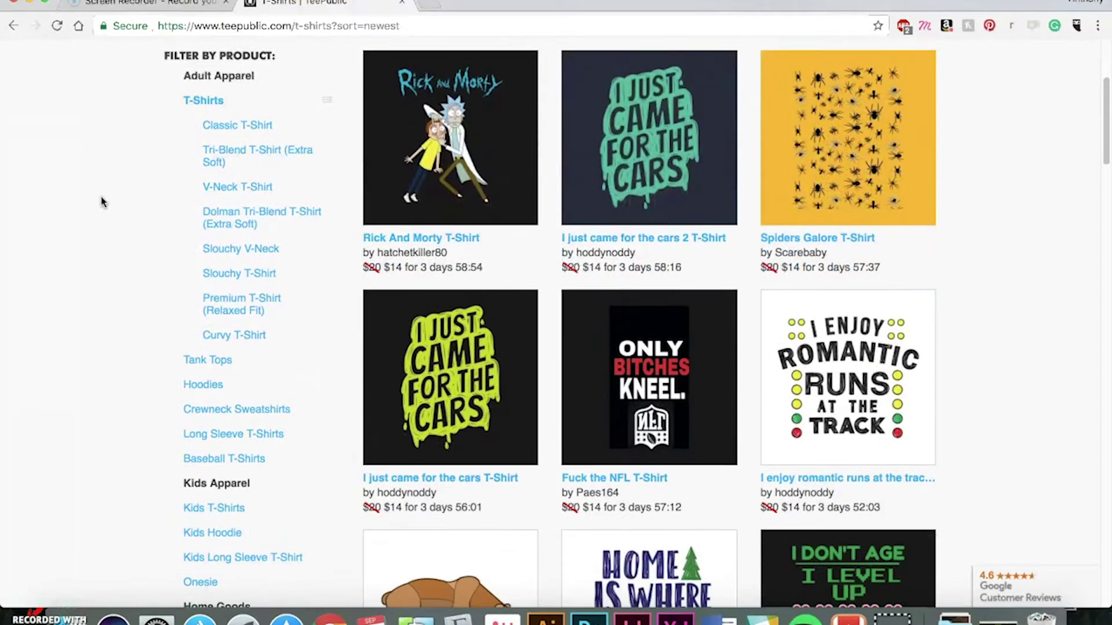
scroll(101, 203, "down", 3)
scroll(102, 203, "down", 2)
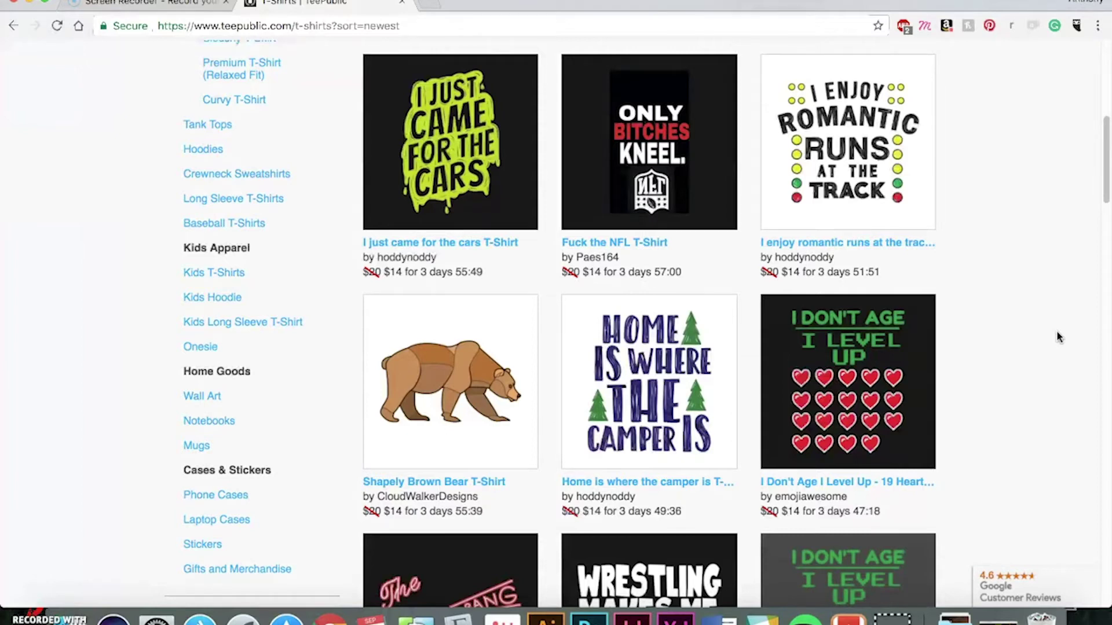
scroll(1058, 337, "down", 2)
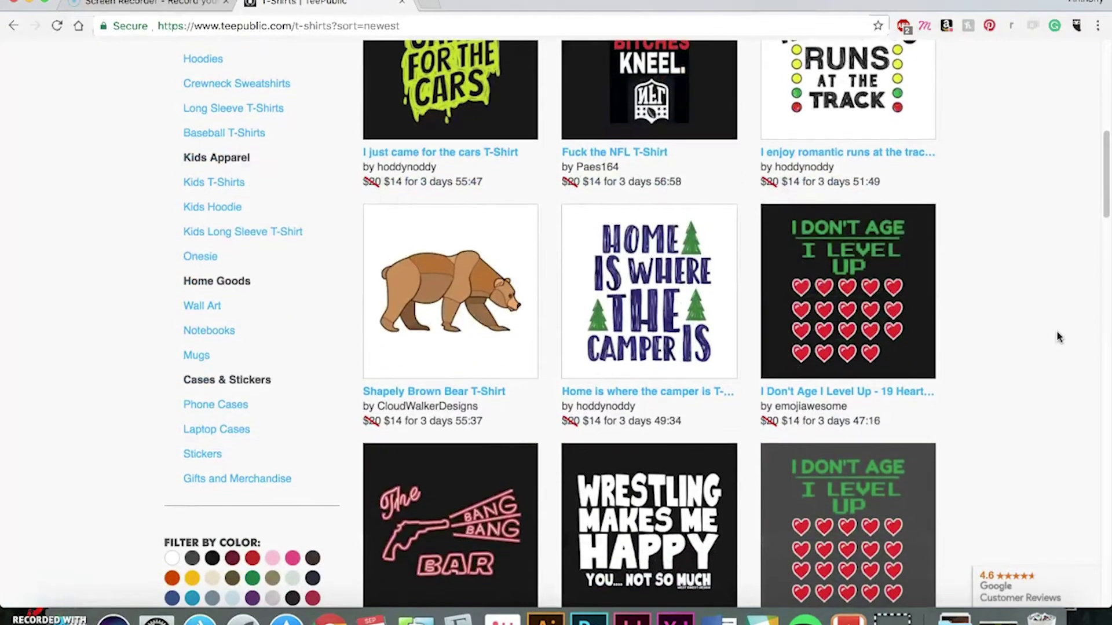
scroll(1057, 337, "down", 5)
scroll(1057, 337, "down", 3)
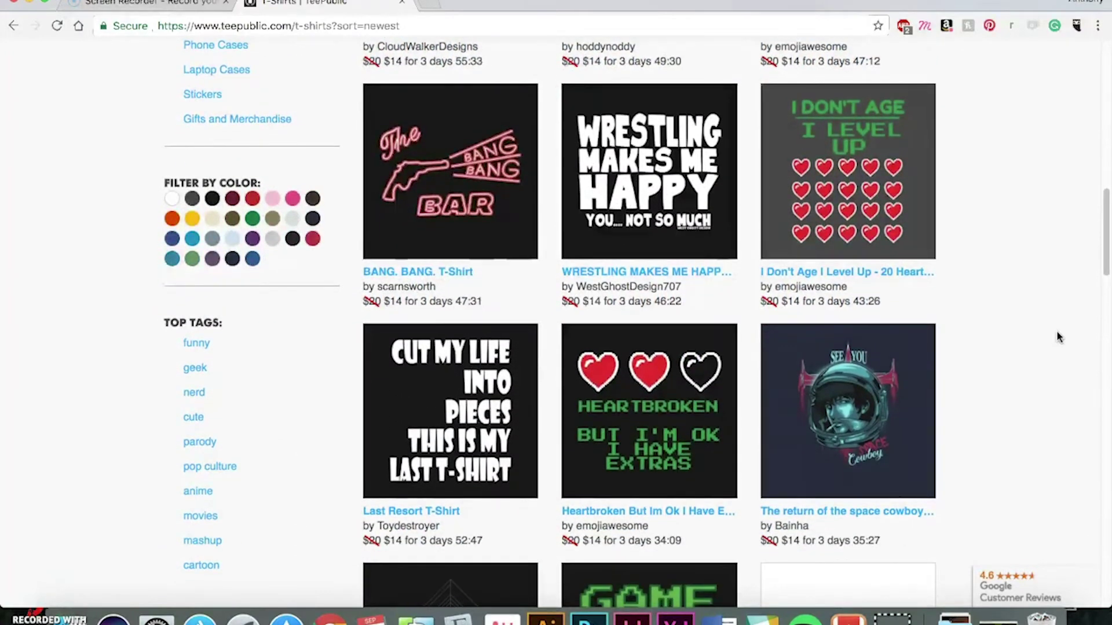
scroll(1058, 336, "down", 3)
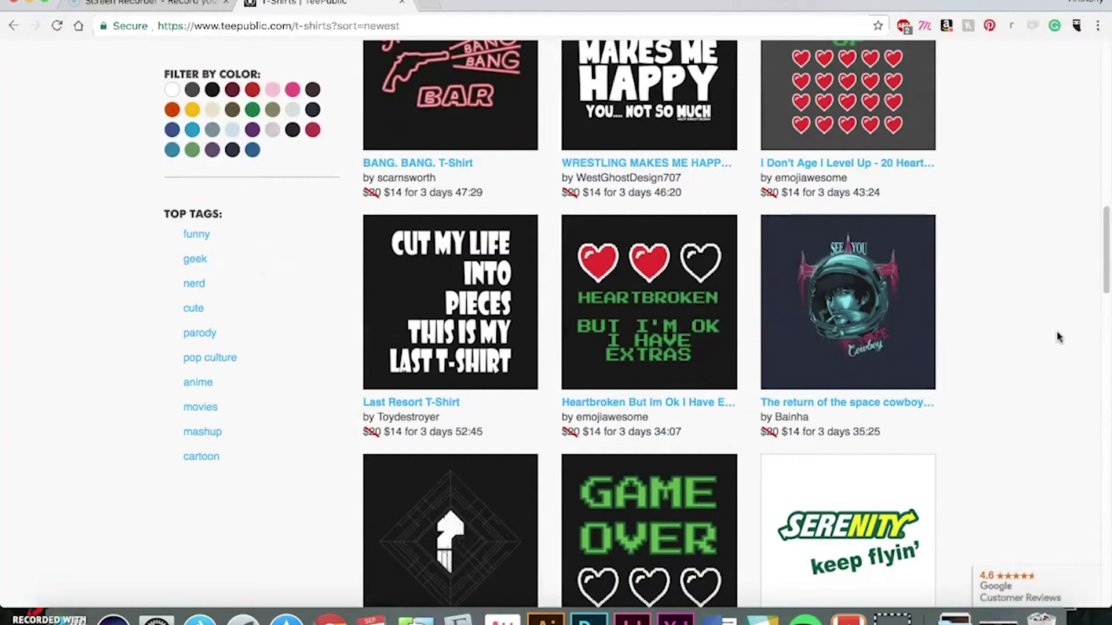
scroll(1057, 337, "down", 3)
scroll(1057, 337, "down", 7)
scroll(1057, 337, "down", 20)
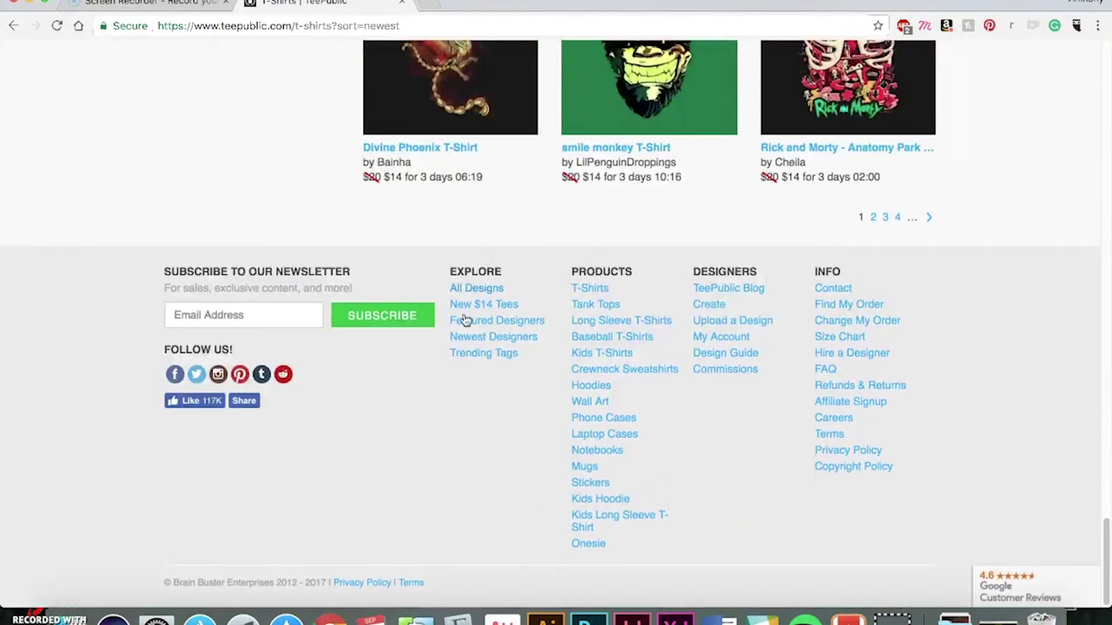
left_click(508, 362)
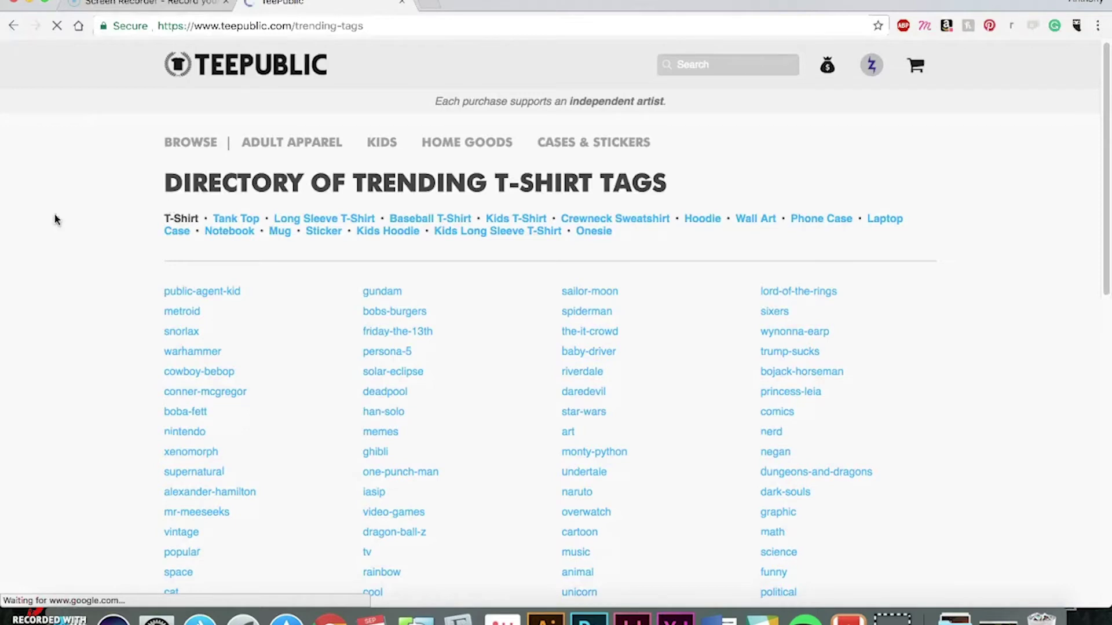
scroll(56, 219, "down", 5)
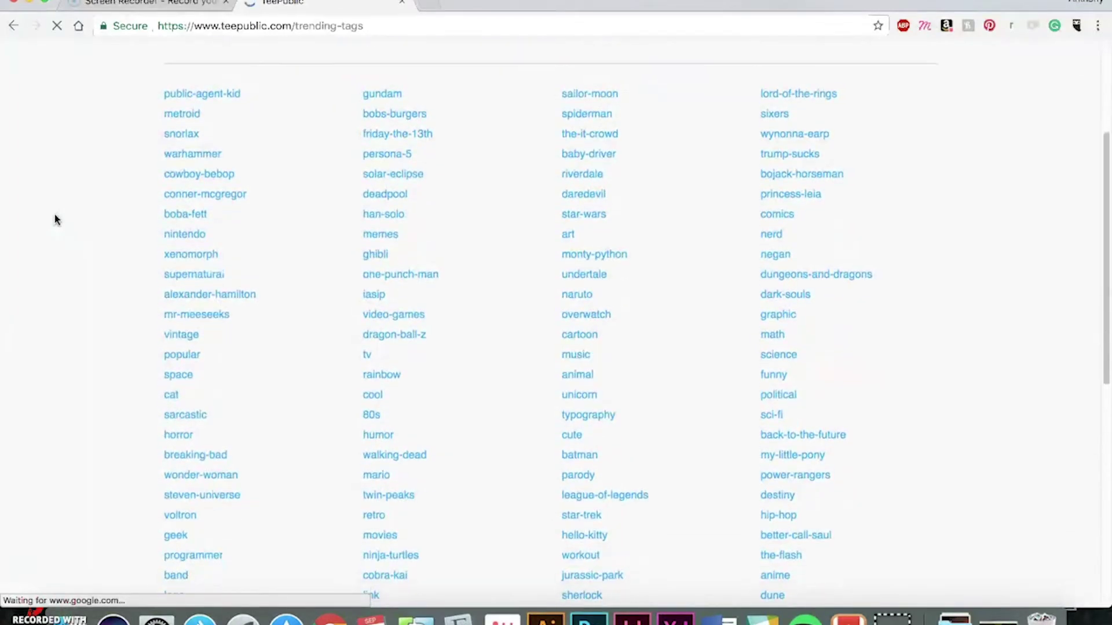
scroll(57, 219, "down", 2)
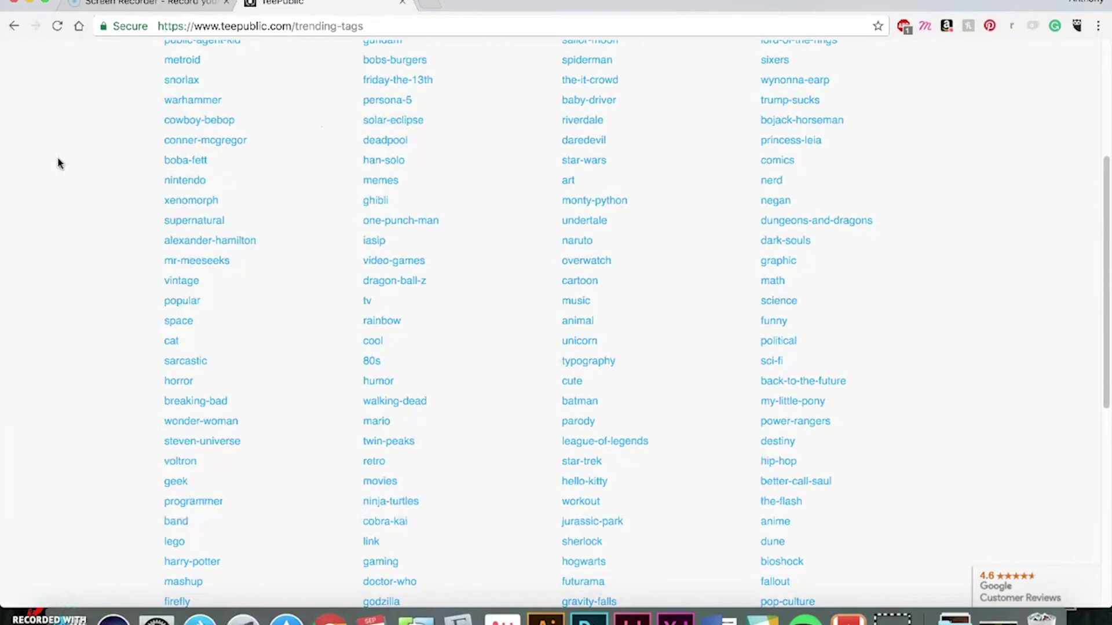
scroll(58, 162, "down", 5)
scroll(58, 163, "down", 8)
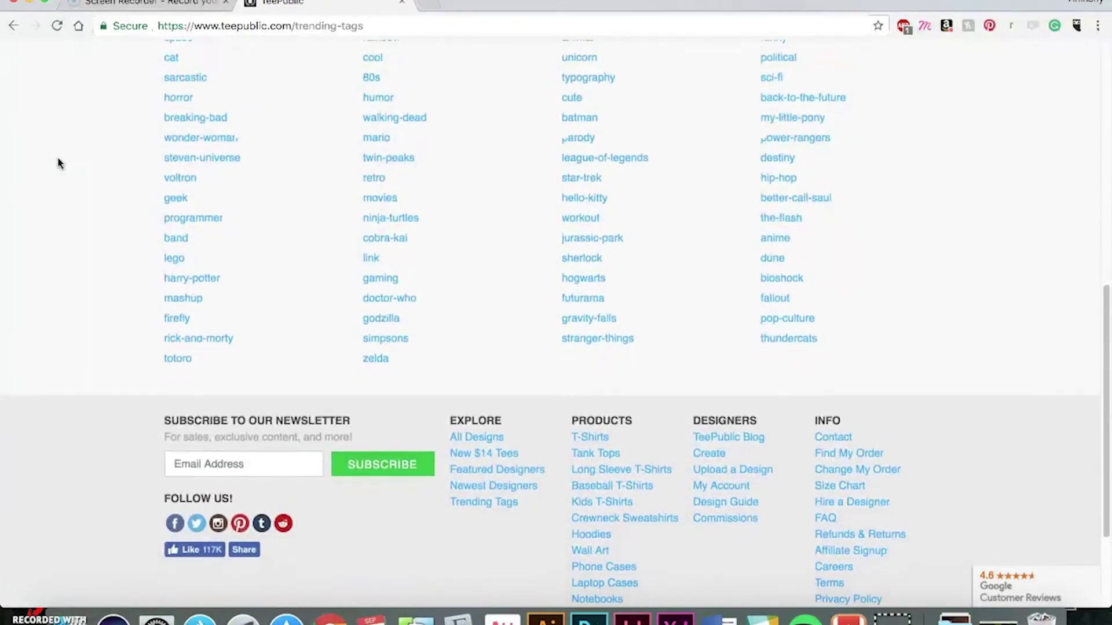
scroll(58, 162, "down", 2)
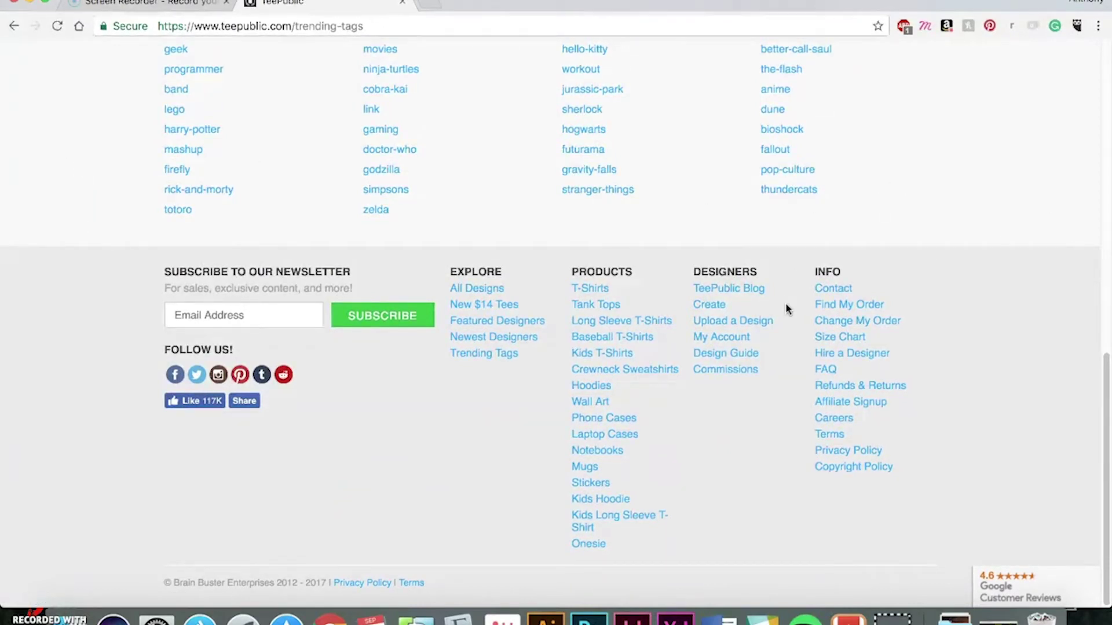
- Upload SitDownBeHumble.png from the Desktop as a new TeePublic design
left_click(765, 328)
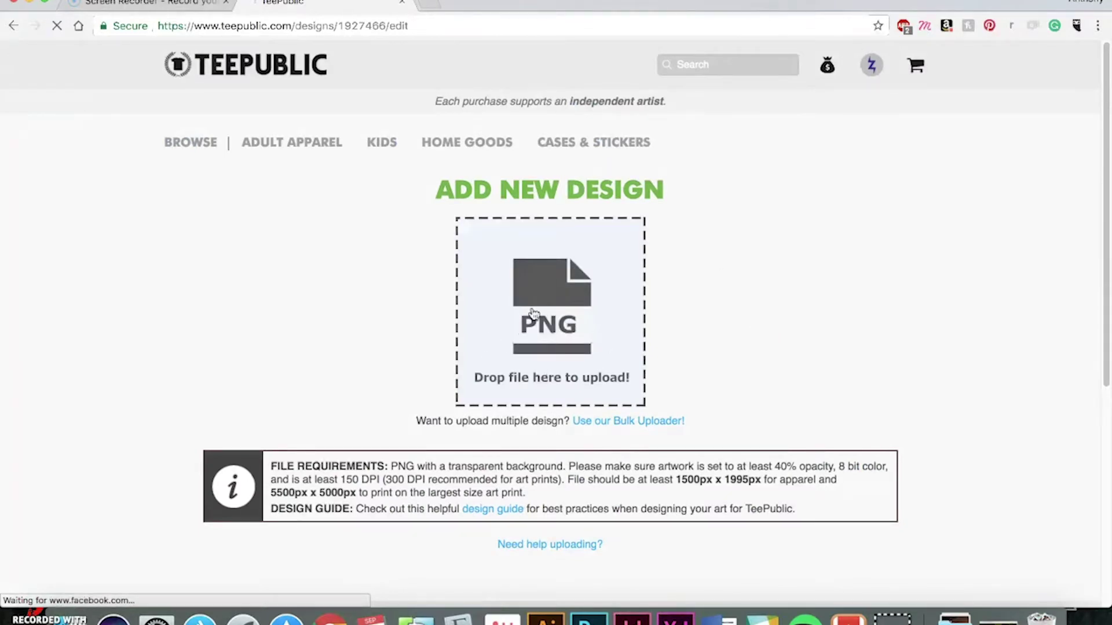
left_click(629, 244)
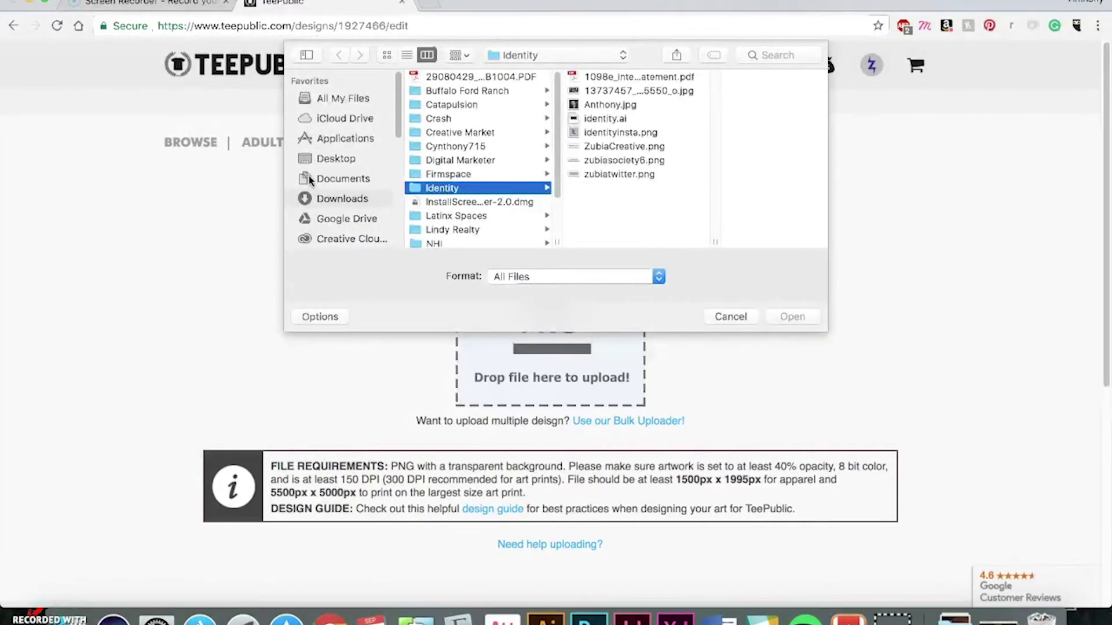
left_click(327, 164)
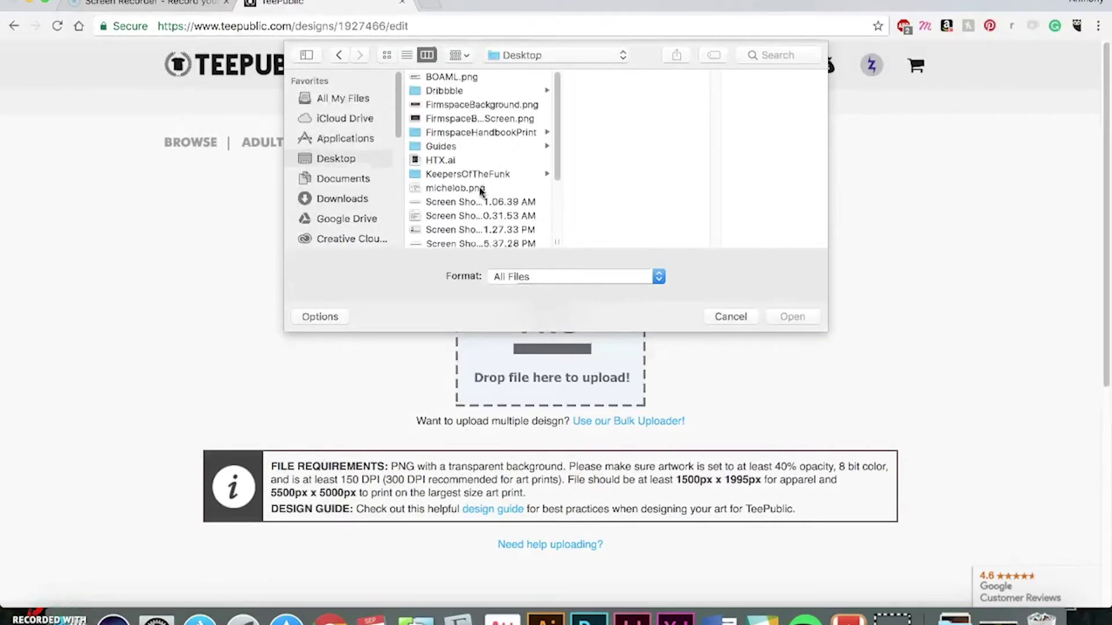
scroll(480, 192, "down", 3)
left_click(449, 228)
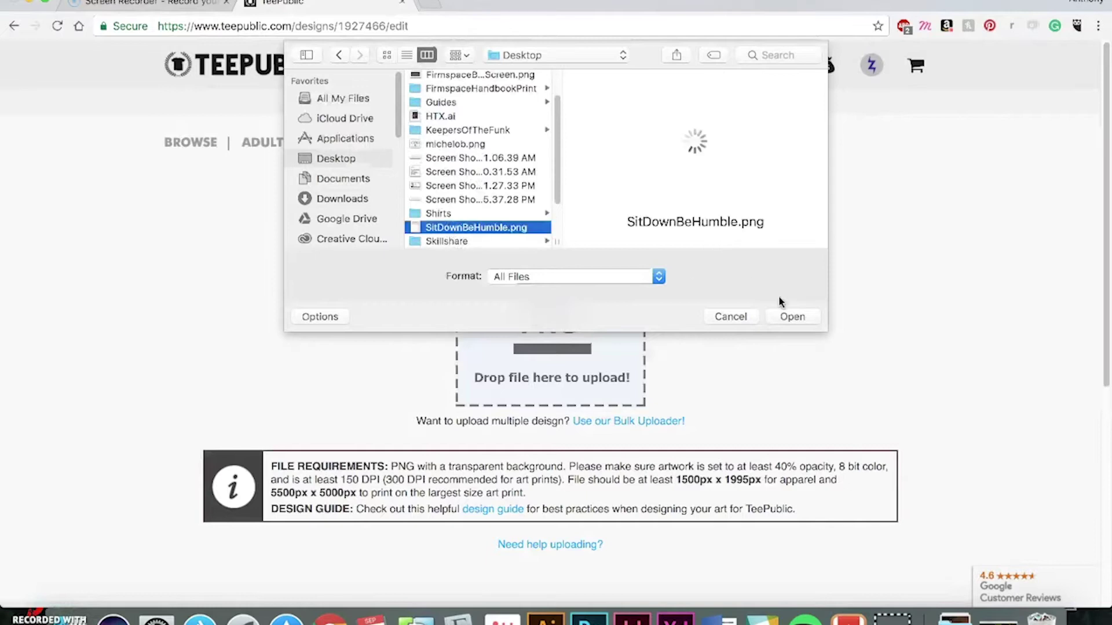
left_click(801, 318)
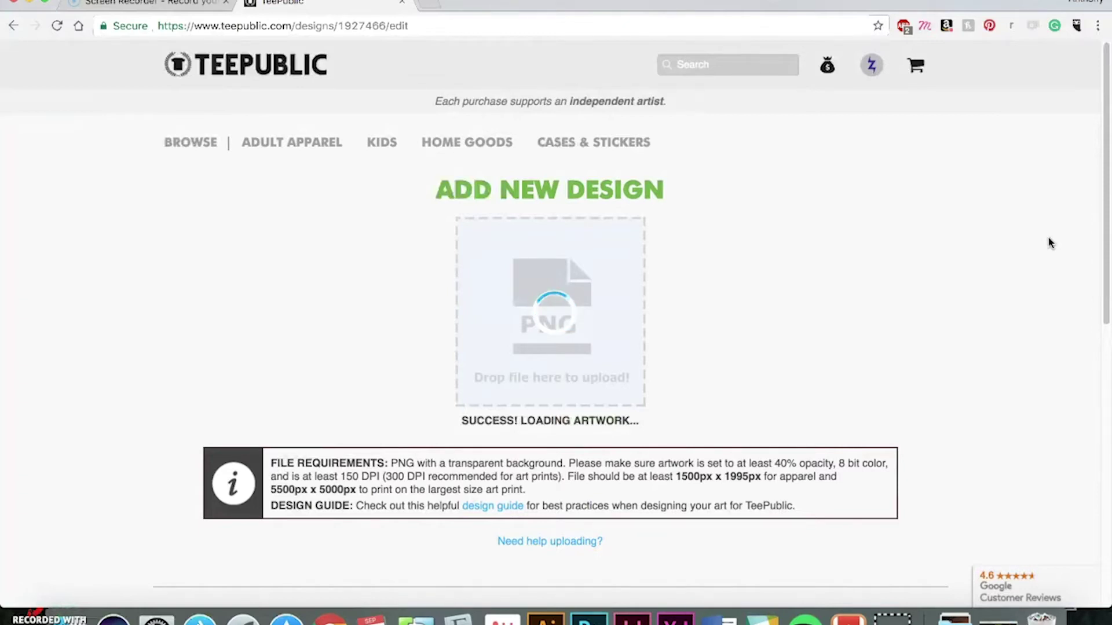
- Scroll down as the uploaded SIT DOWN. BE HUMBLE. artwork preview finishes loading
scroll(1051, 243, "down", 3)
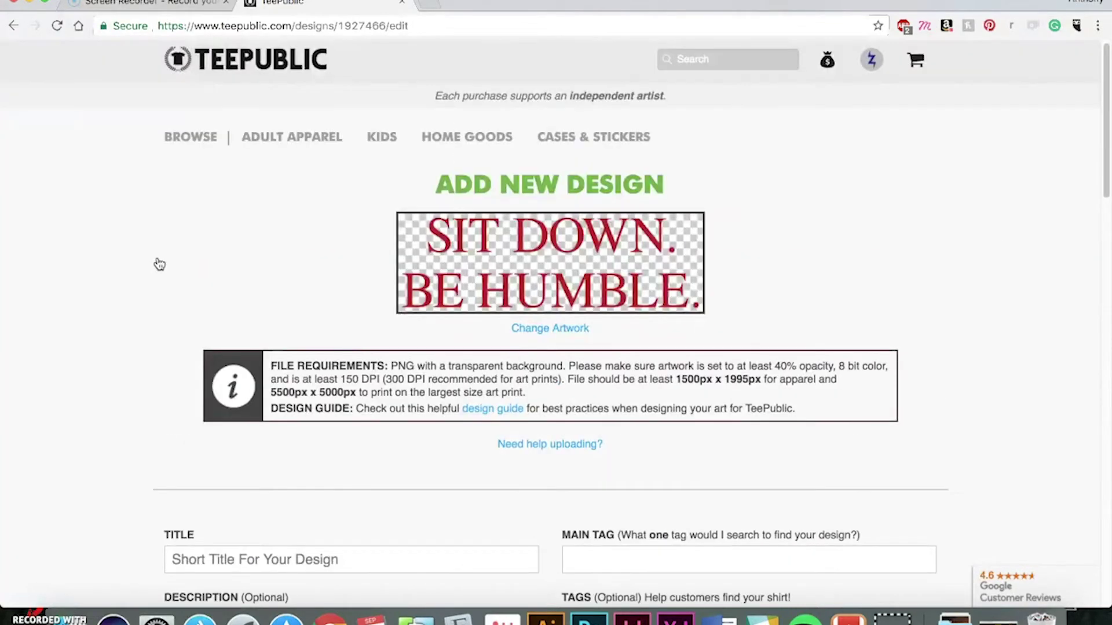
- Scroll down to the Large (20" x 25") wall art warning and the Title, Tags and Apparel sections
scroll(177, 225, "down", 5)
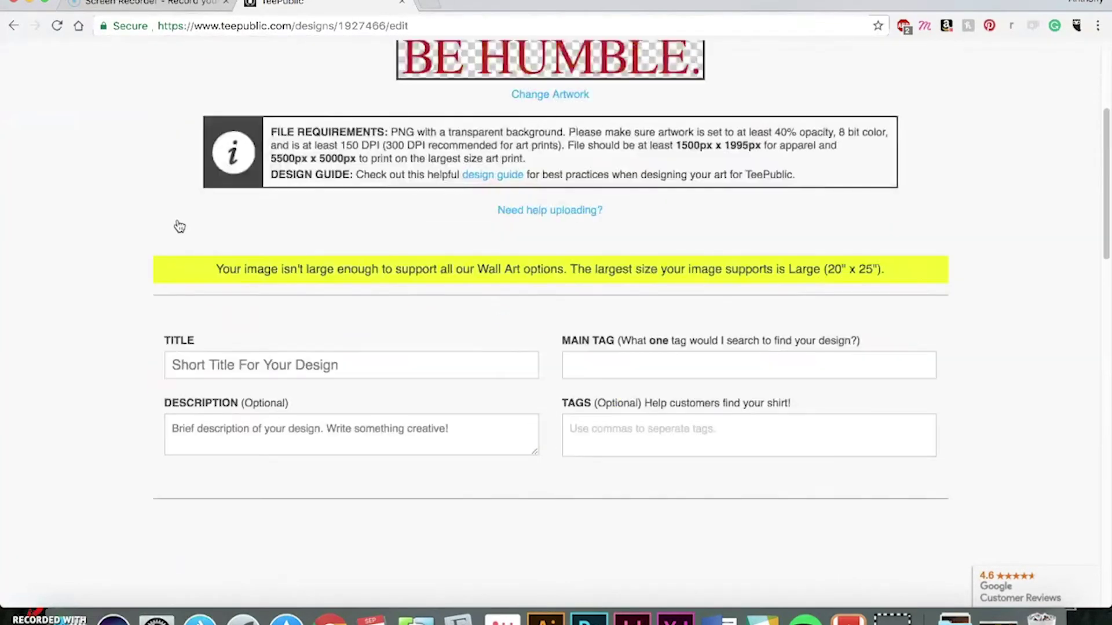
scroll(129, 154, "down", 2)
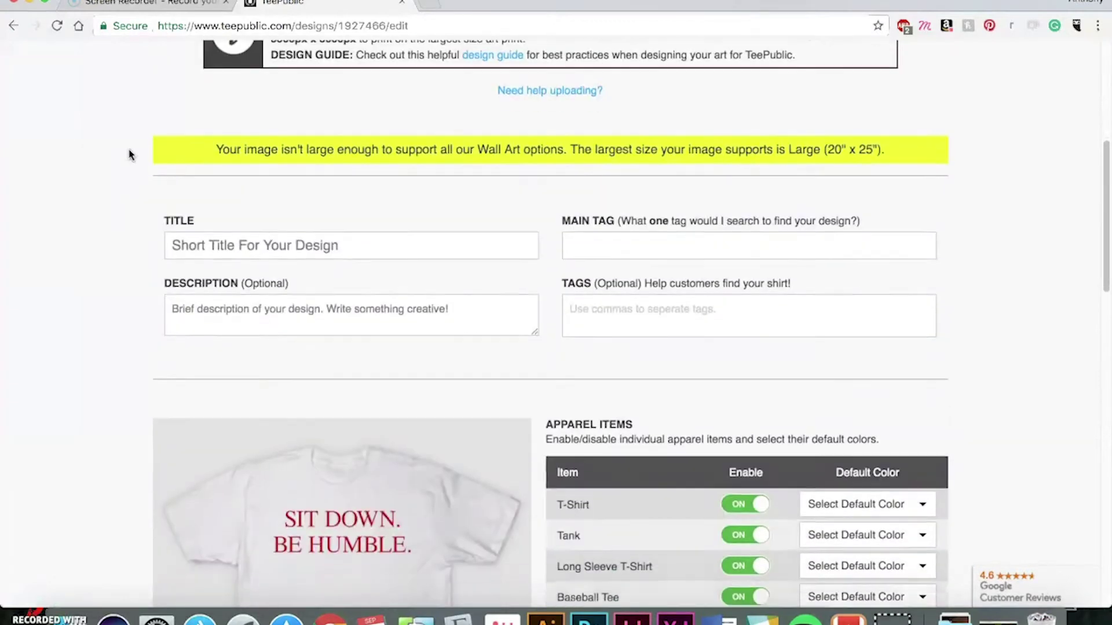
scroll(129, 154, "down", 2)
scroll(268, 156, "up", 3)
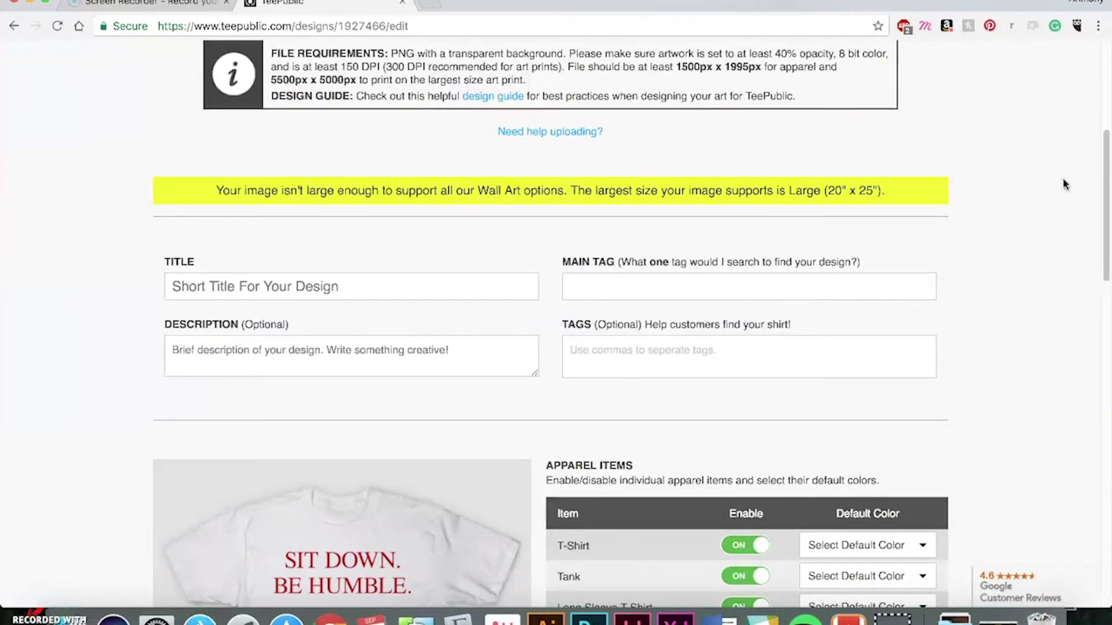
scroll(1068, 185, "down", 5)
scroll(1068, 185, "down", 1)
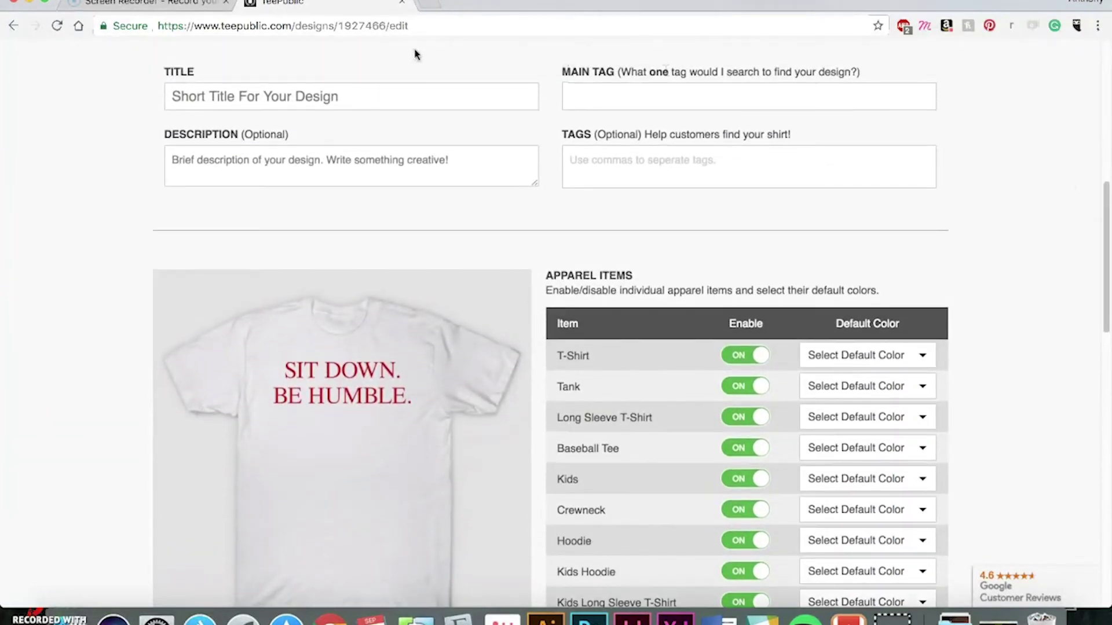
- Enter 'Sit Down. Be Humble. Hip Hop Design' as the design title
left_click(254, 90)
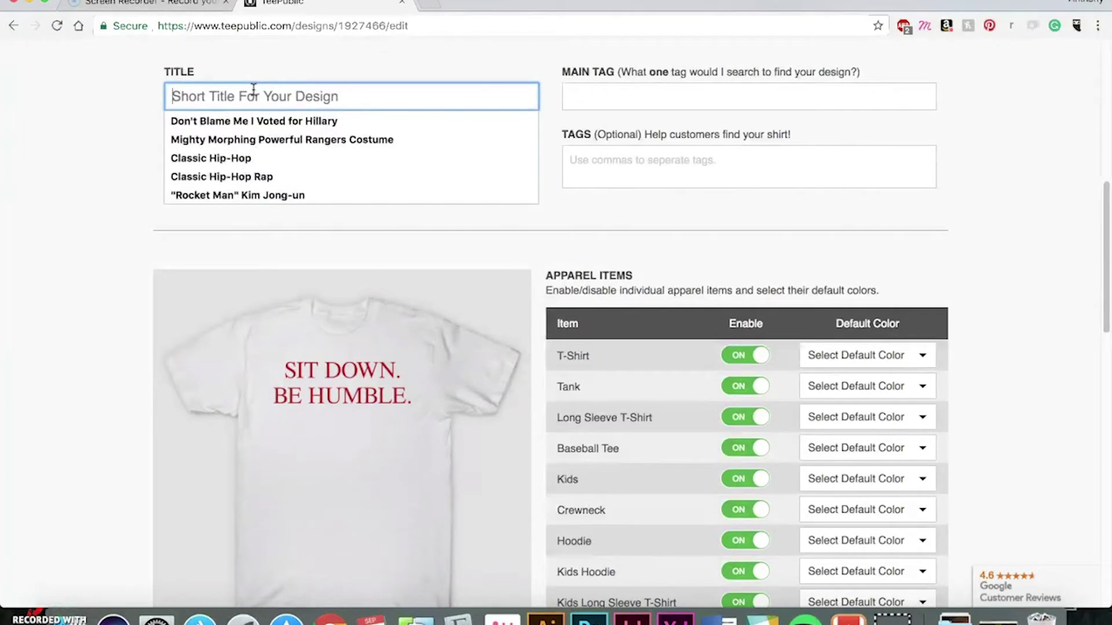
type("Sit Down. Be H")
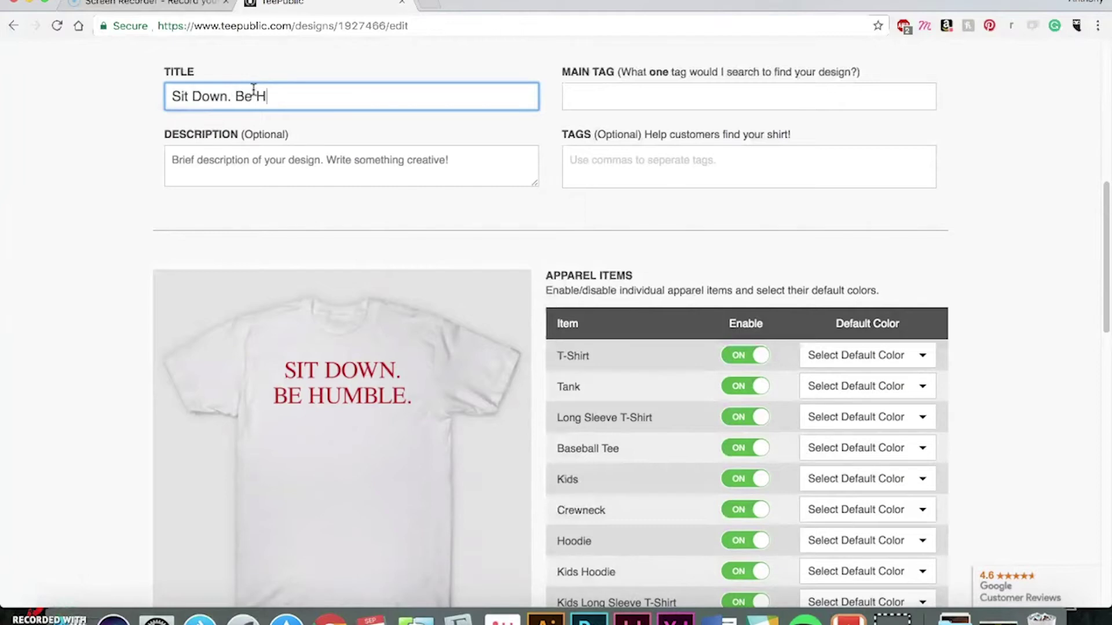
type("umble. Hip Hop Design")
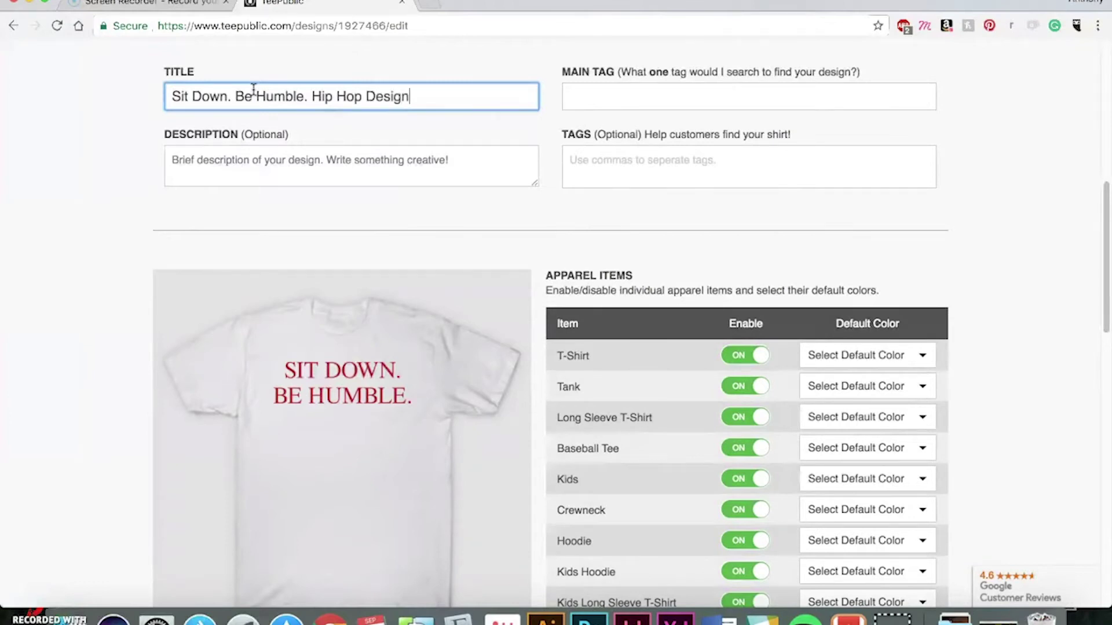
left_click(615, 99)
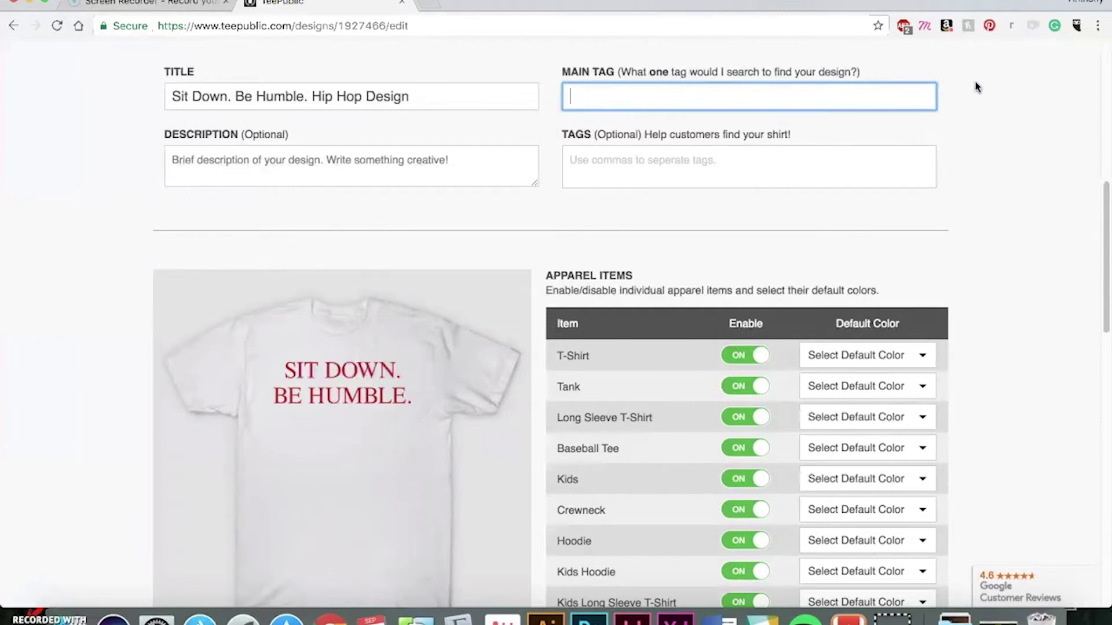
- Set main tag 'kendrick lamar' and add tags hip hop, rap, rapper and dope
type("Kendrick")
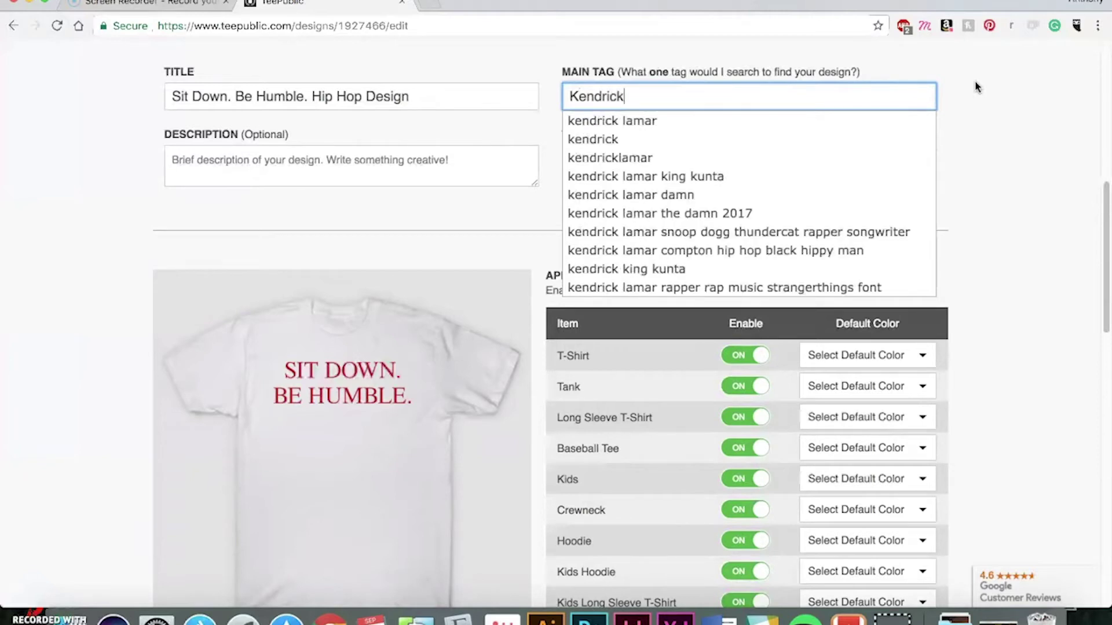
left_click(656, 122)
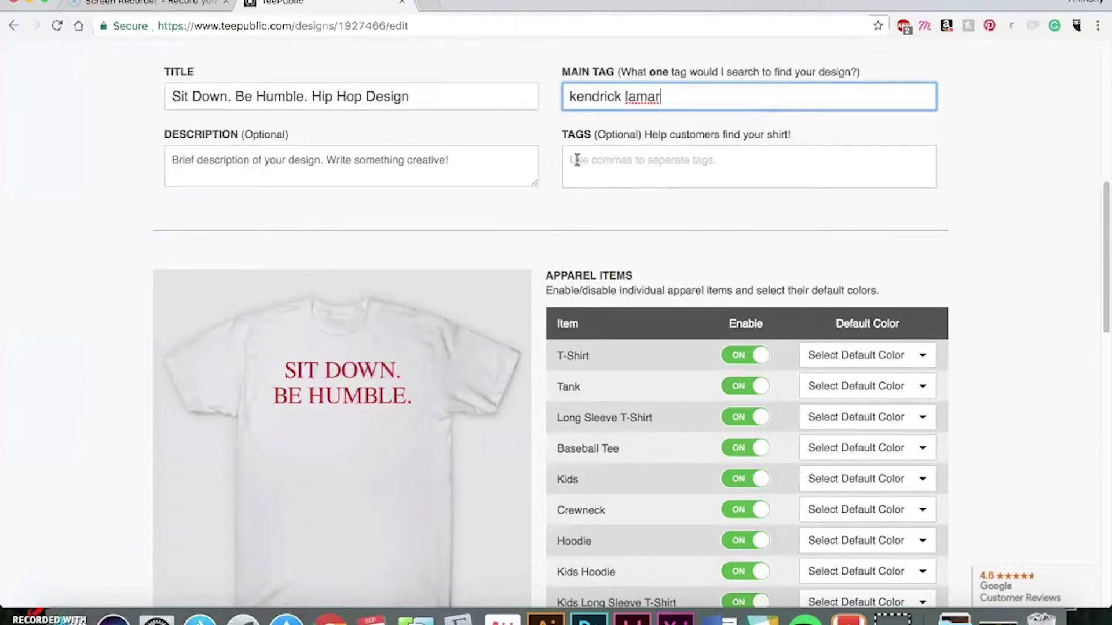
left_click(595, 170)
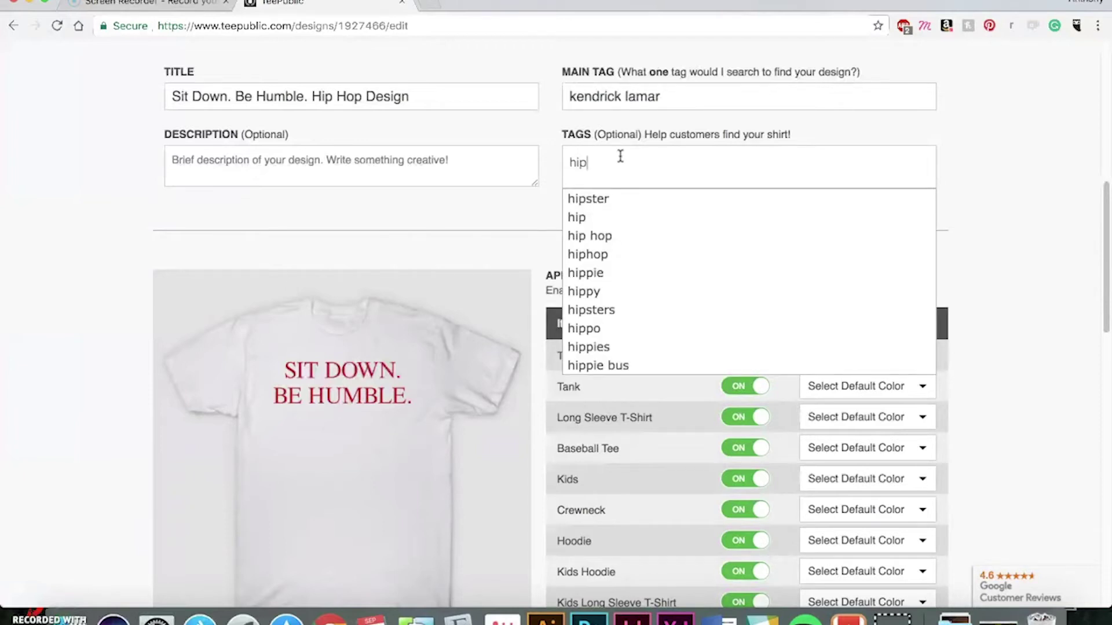
left_click(600, 236)
type("rap")
left_click(576, 199)
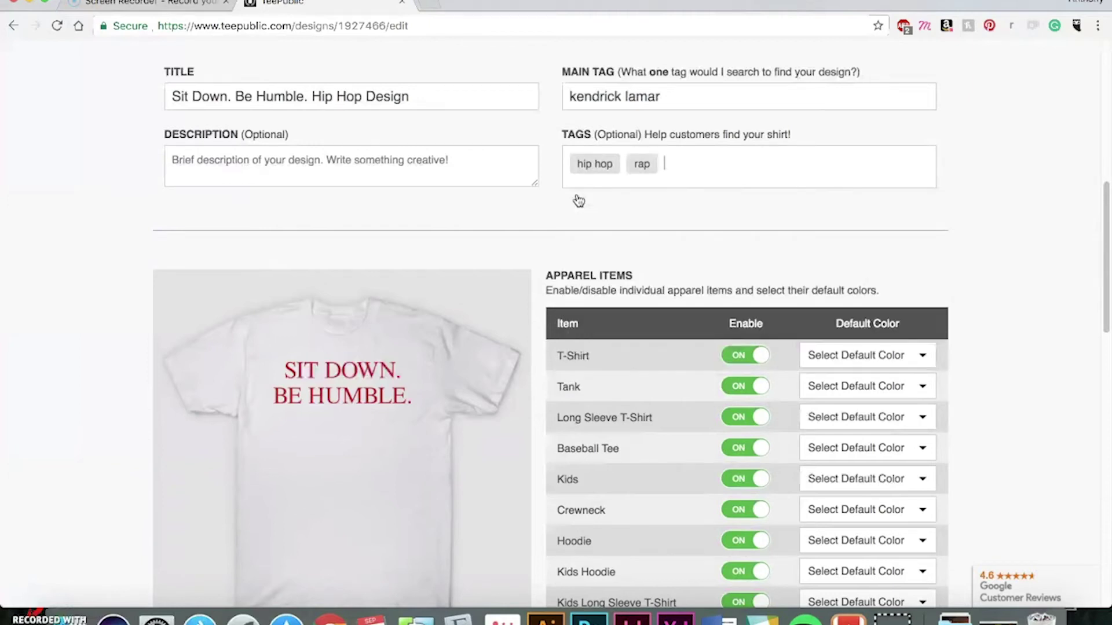
type("rapper")
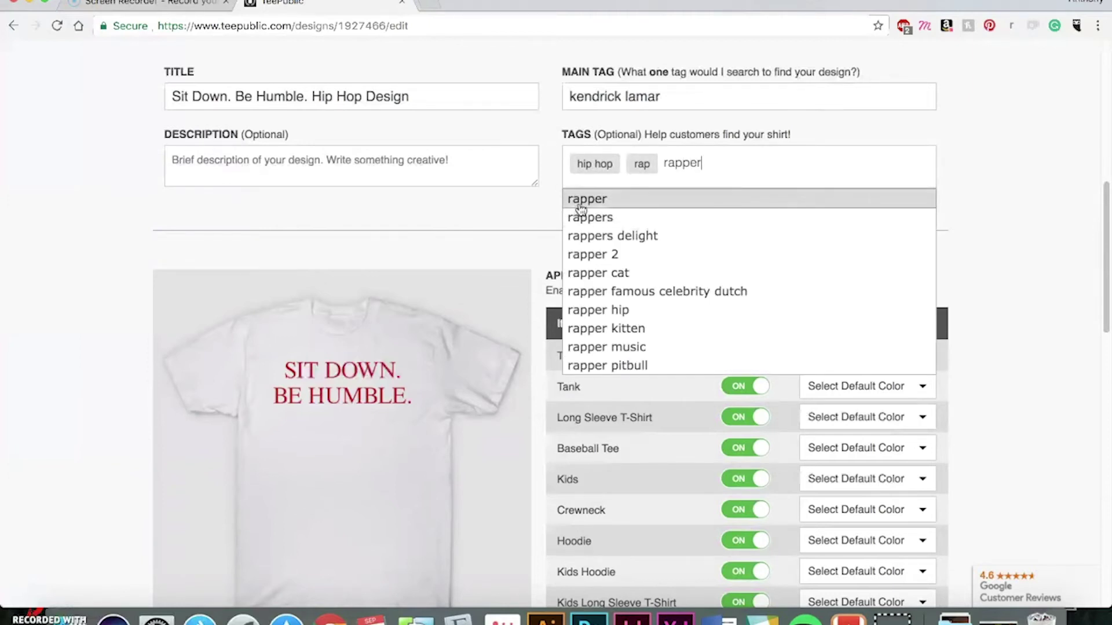
left_click(578, 197)
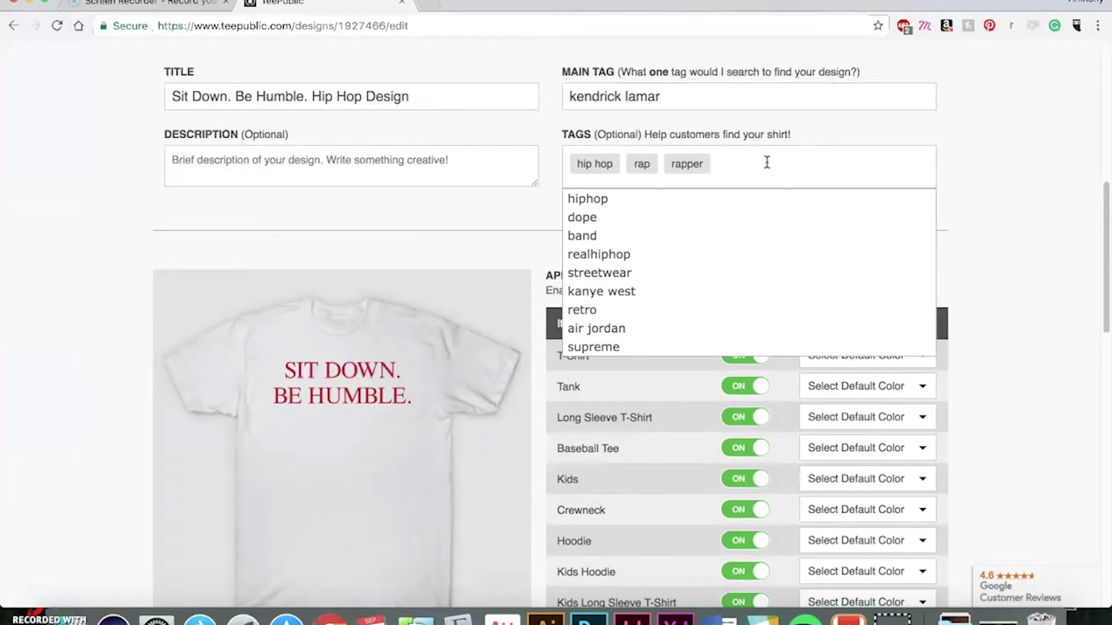
left_click(605, 220)
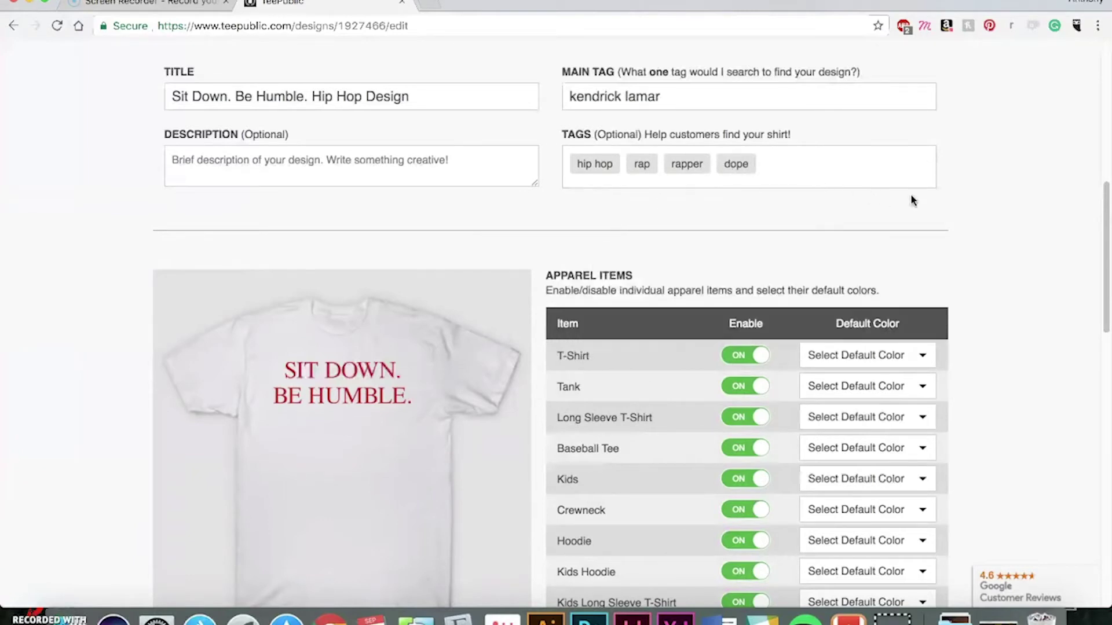
left_click(975, 194)
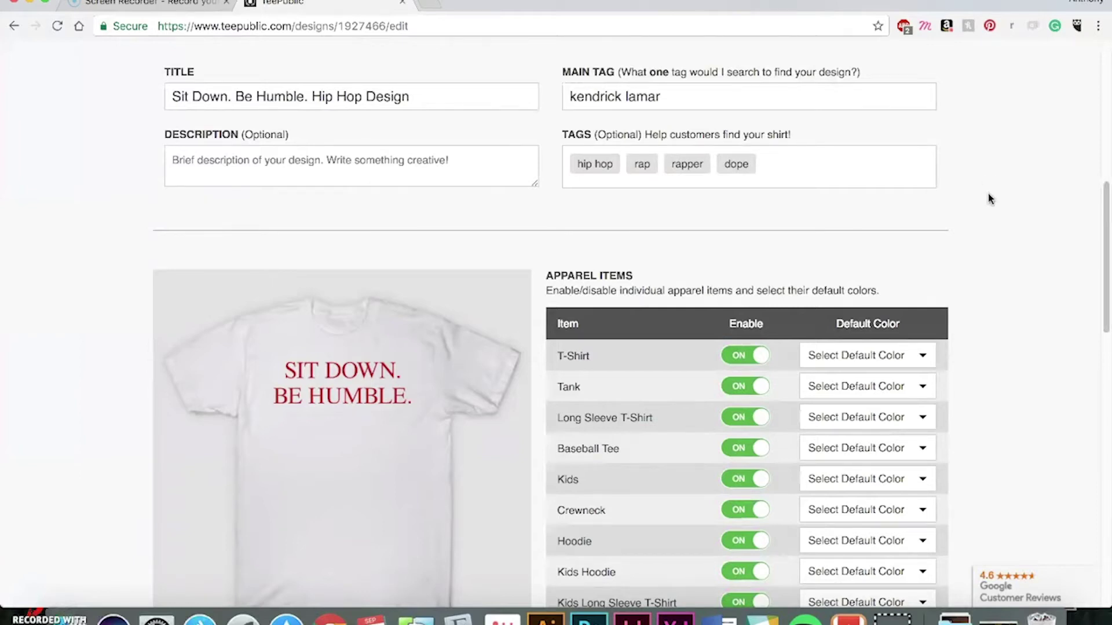
left_click(259, 165)
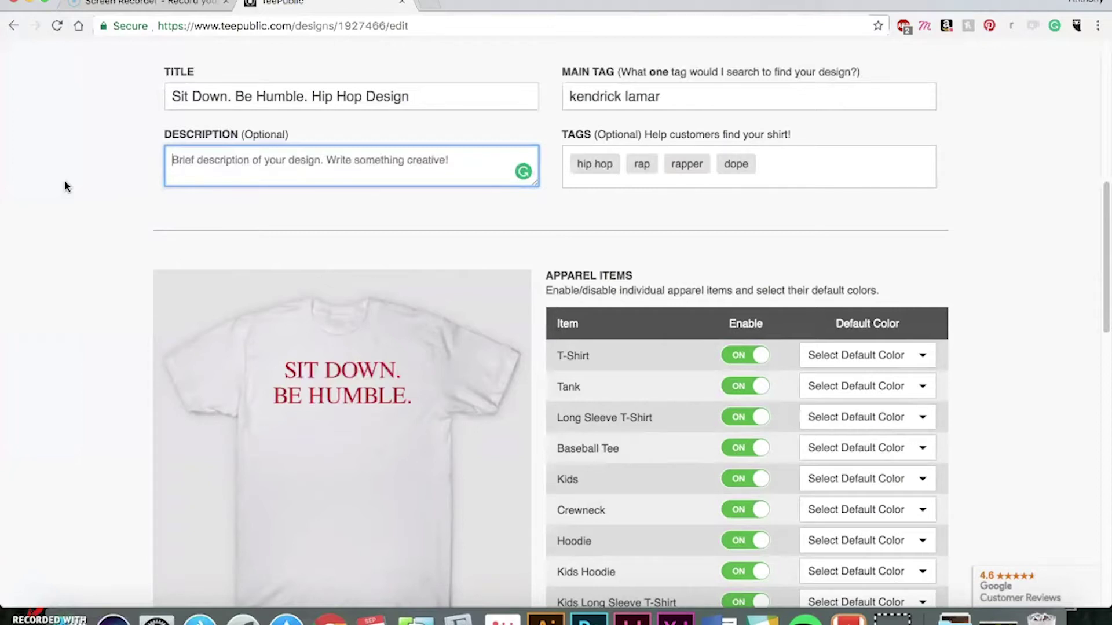
- Write the description 'Check out this new tee honoring Kendrick's new album!'
type("Check out this neww tee")
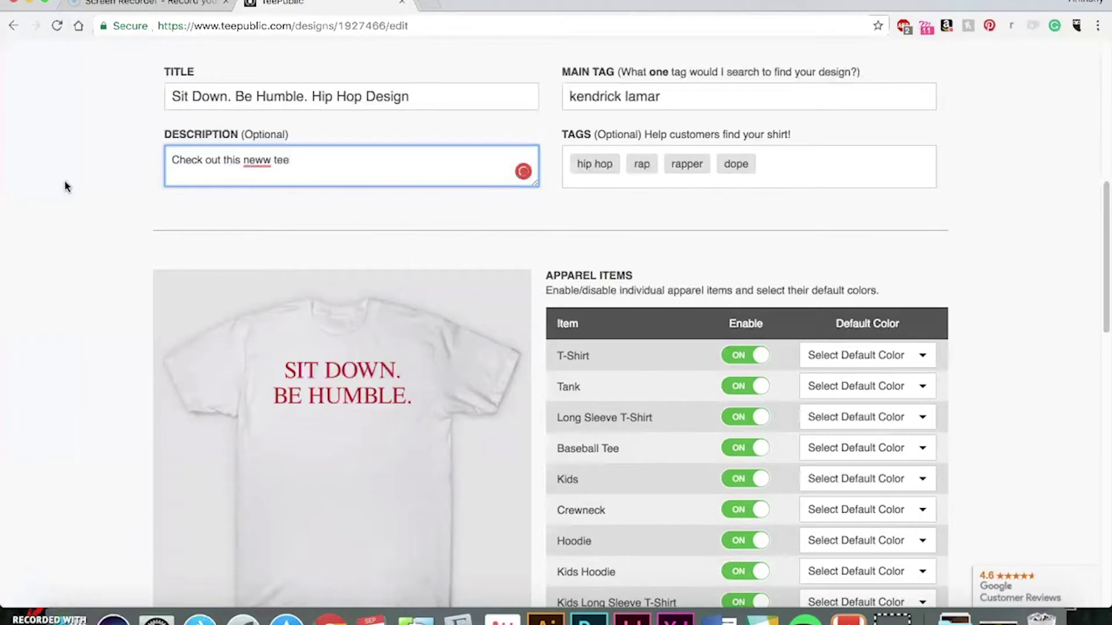
key("BackSpace")
key("BackSpace")
key("BackSpace")
type("tee honoring Kendrick's new ")
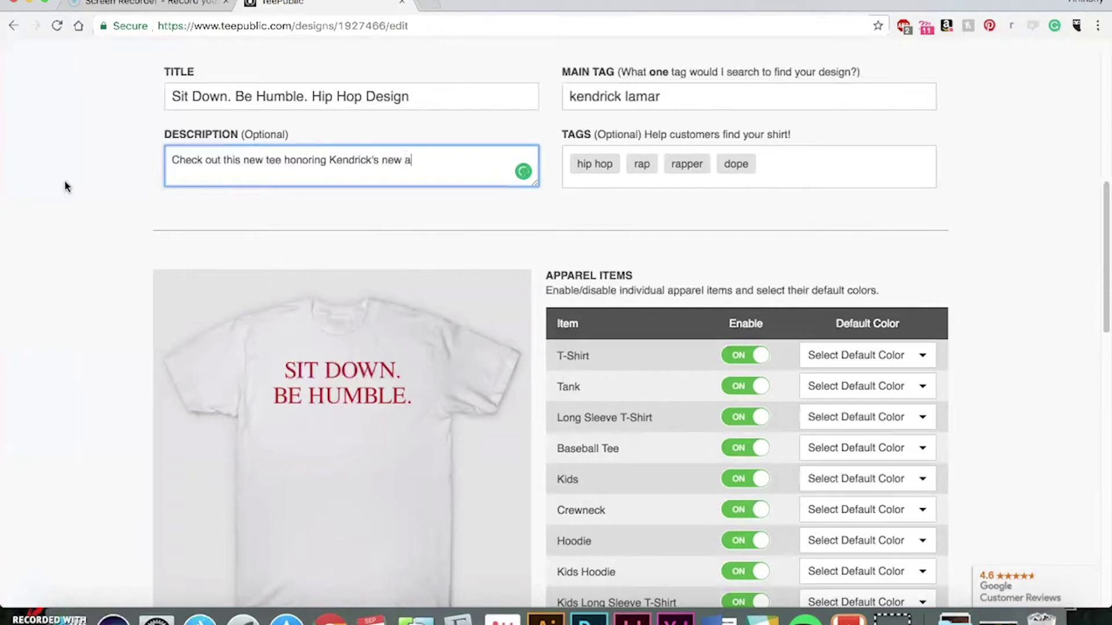
type("album!")
left_click(33, 152)
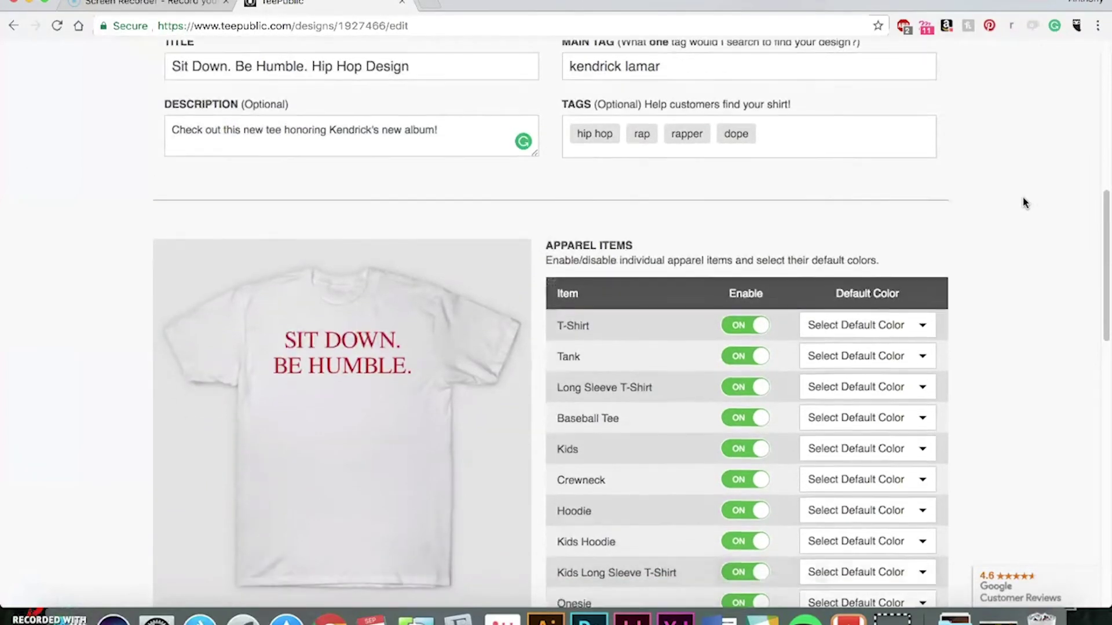
- Move the artwork slightly higher on the T-shirt mockup and scale it to 92%
scroll(1023, 203, "down", 2)
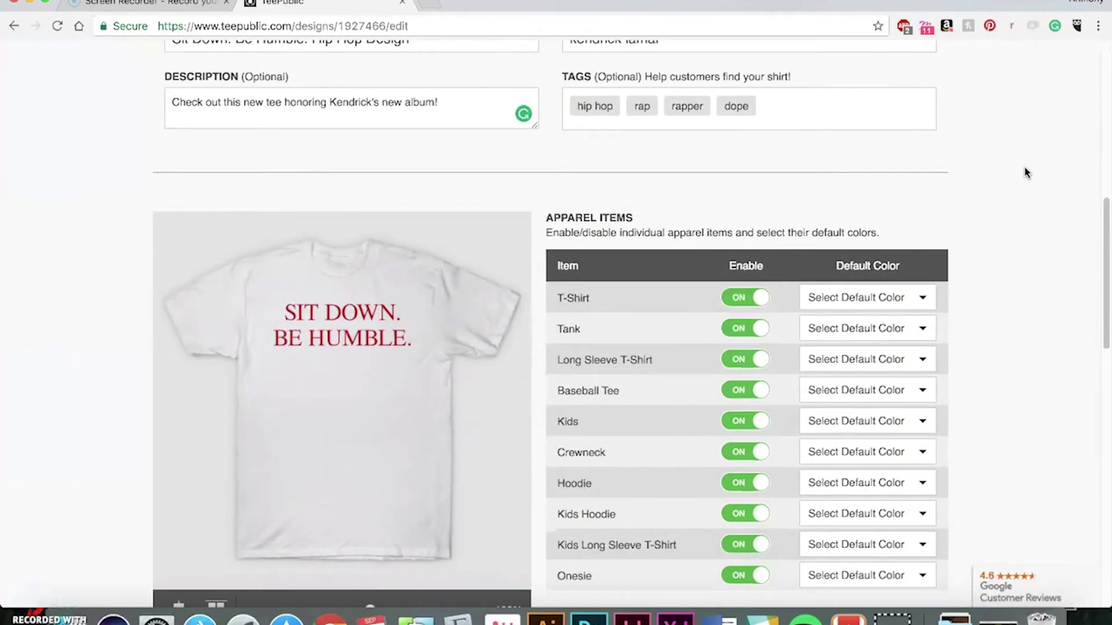
scroll(1025, 172, "down", 4)
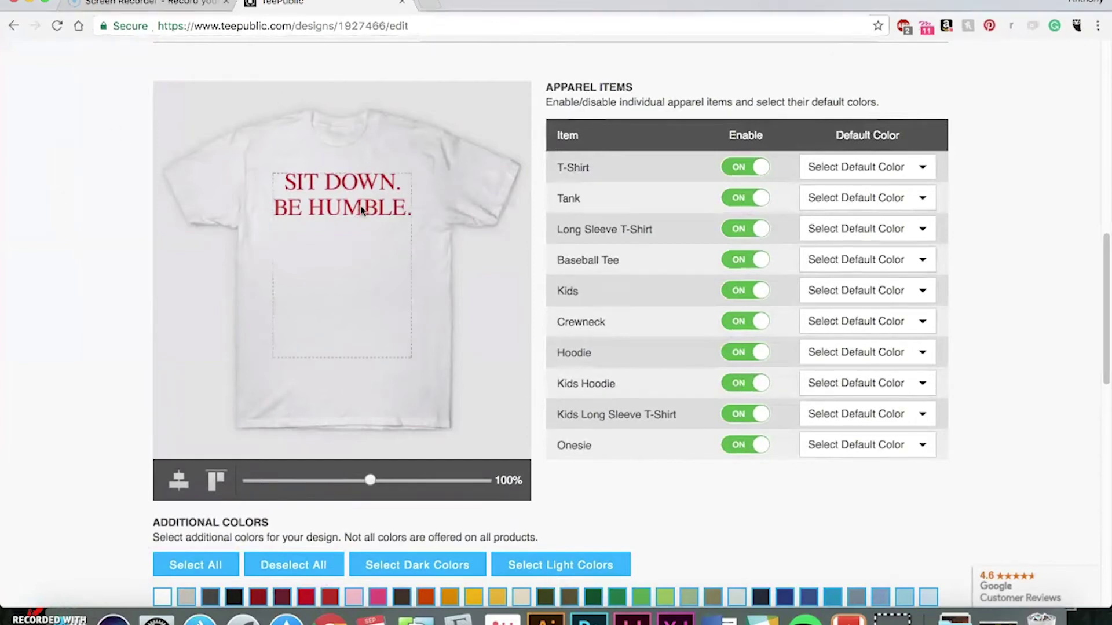
left_click_drag(369, 196, 369, 226)
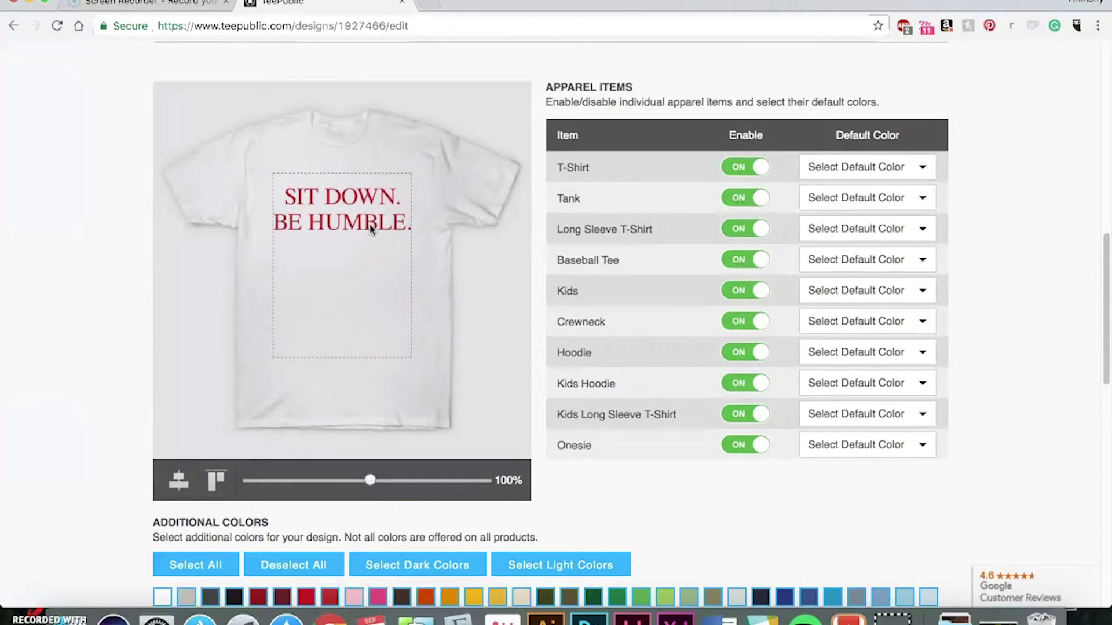
left_click_drag(349, 207, 321, 223)
left_click(179, 478)
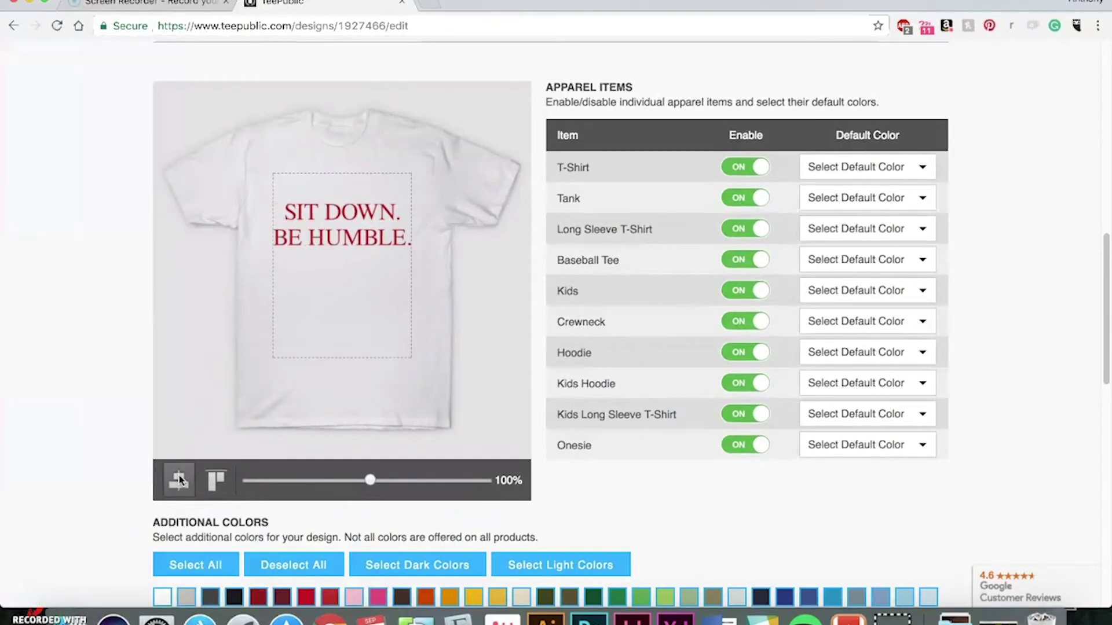
left_click_drag(364, 214, 364, 206)
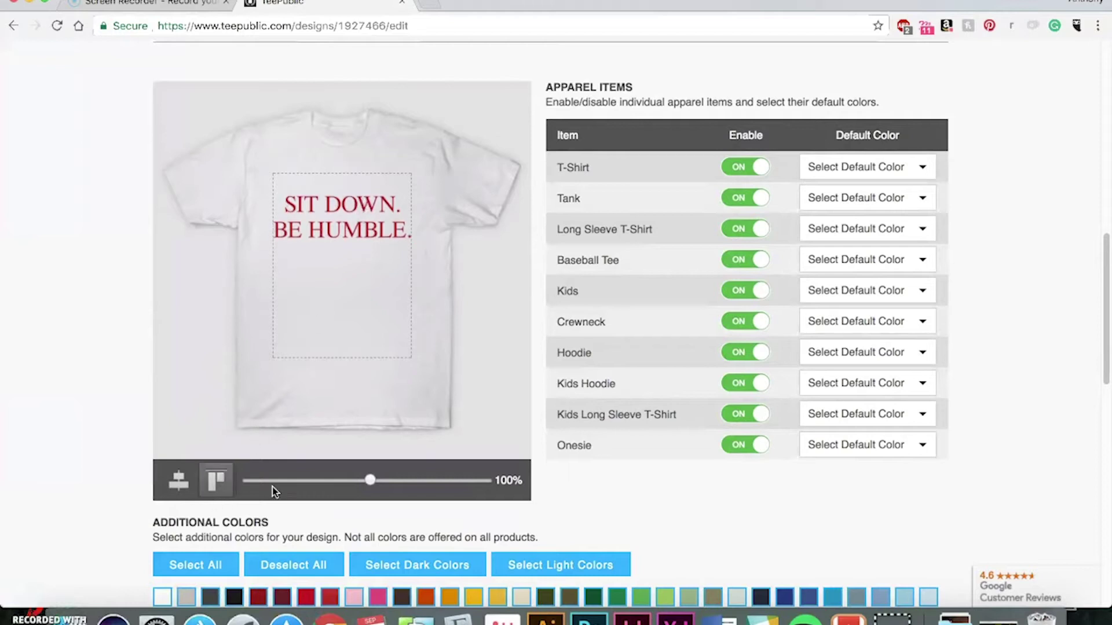
mouse_move(369, 480)
left_mouse_down()
mouse_move(390, 480)
mouse_move(360, 481)
left_mouse_up()
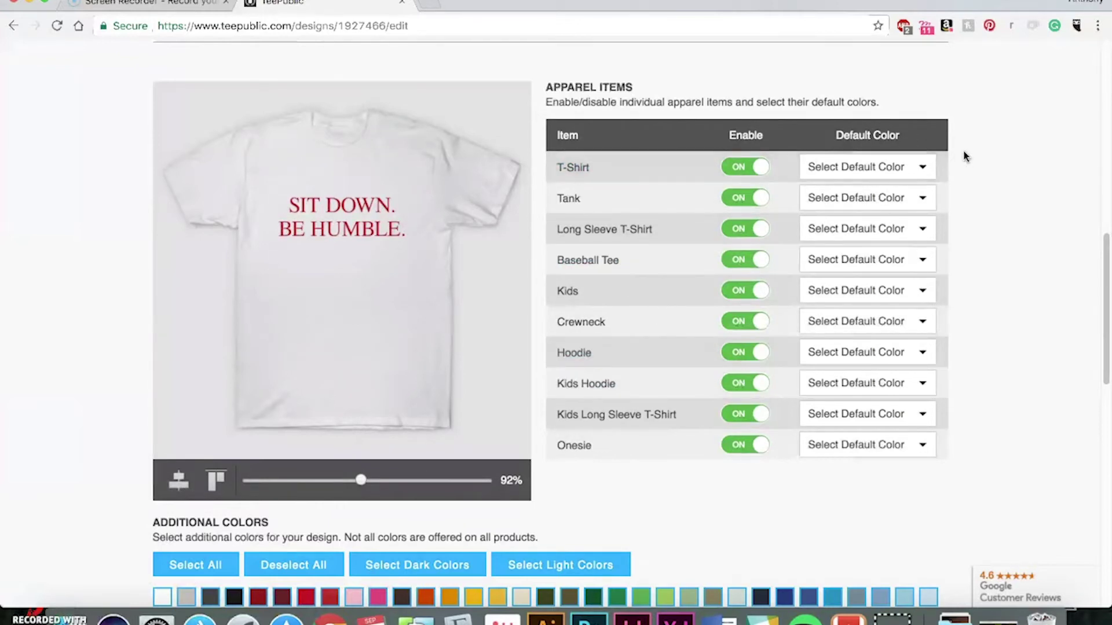
- Set default colours: T-Shirt White, Baseball Tee White/Red, Hoodie Vintage Heather, Kids Hoodie Vintage White
left_click(917, 177)
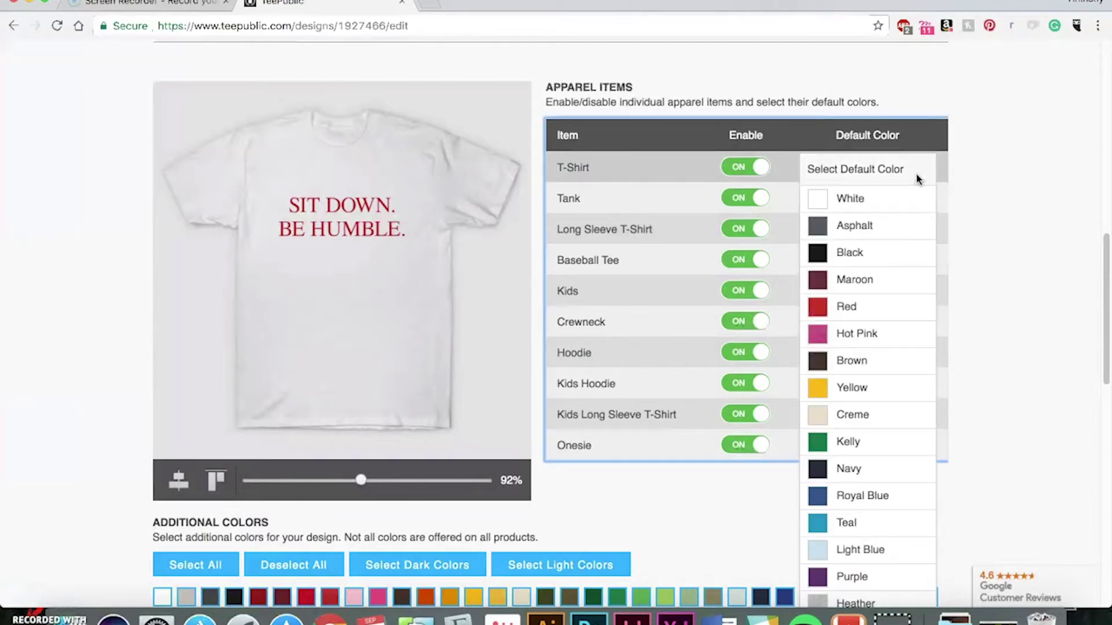
left_click(849, 200)
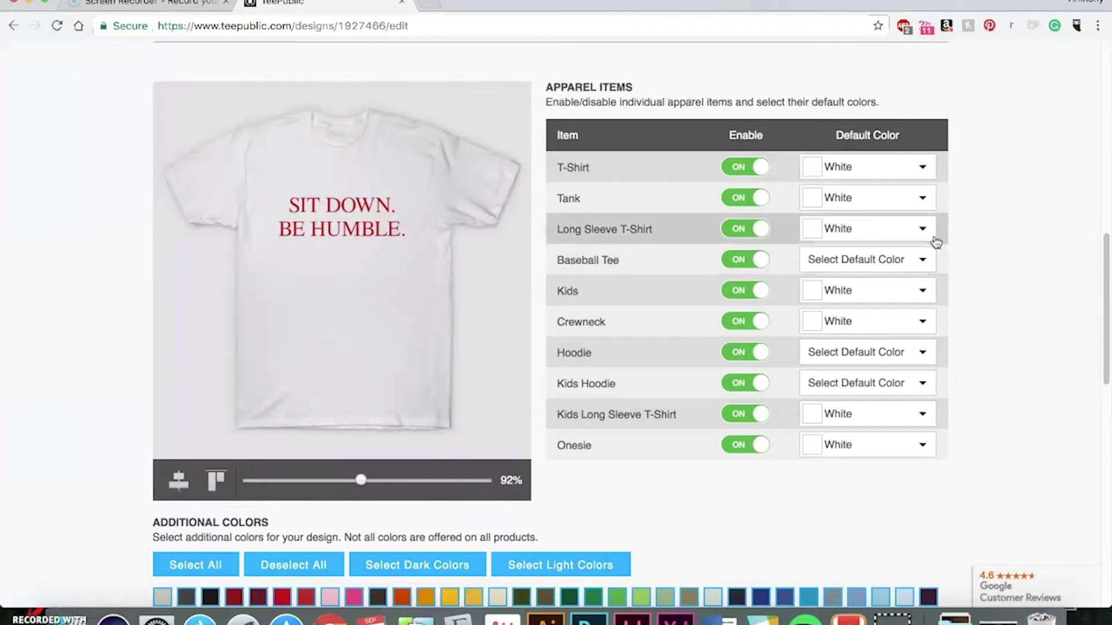
left_click(920, 262)
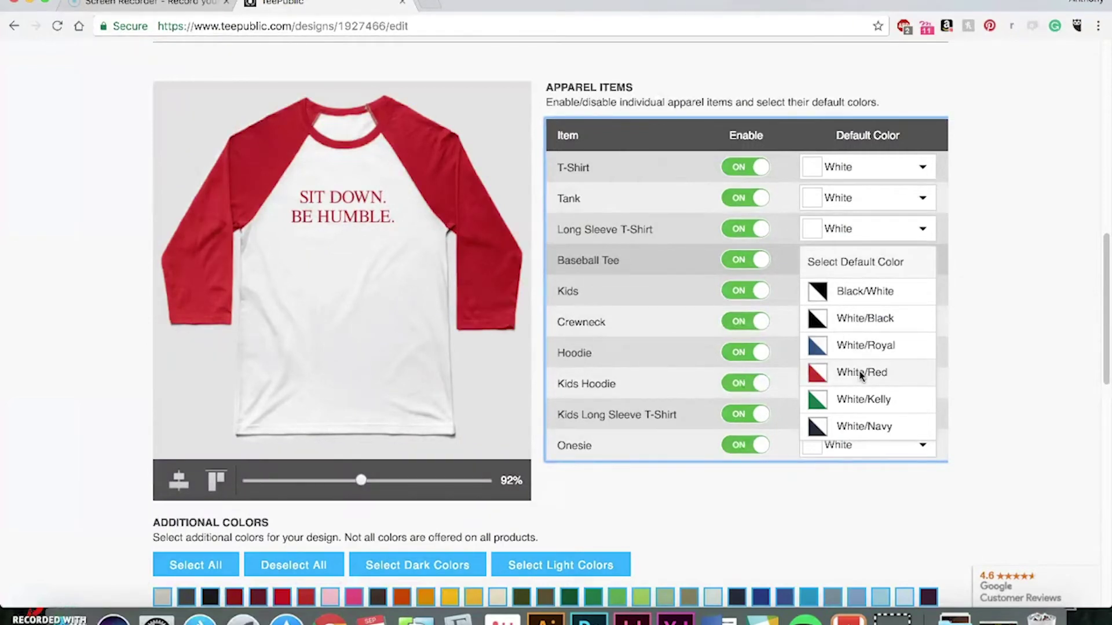
left_click(861, 373)
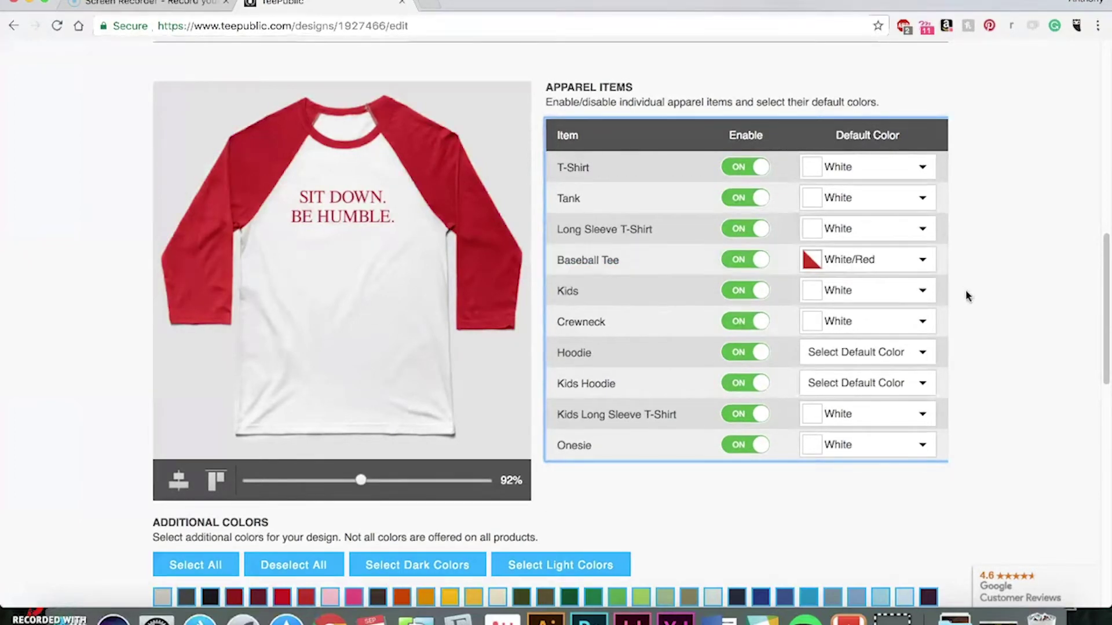
left_click(918, 353)
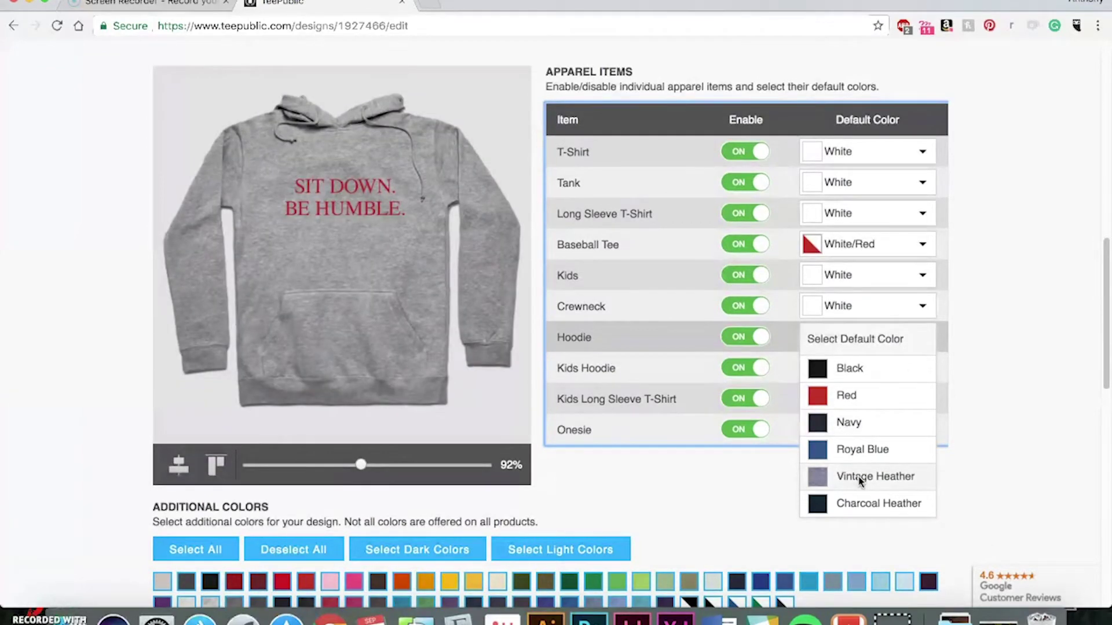
left_click(859, 479)
left_click(920, 372)
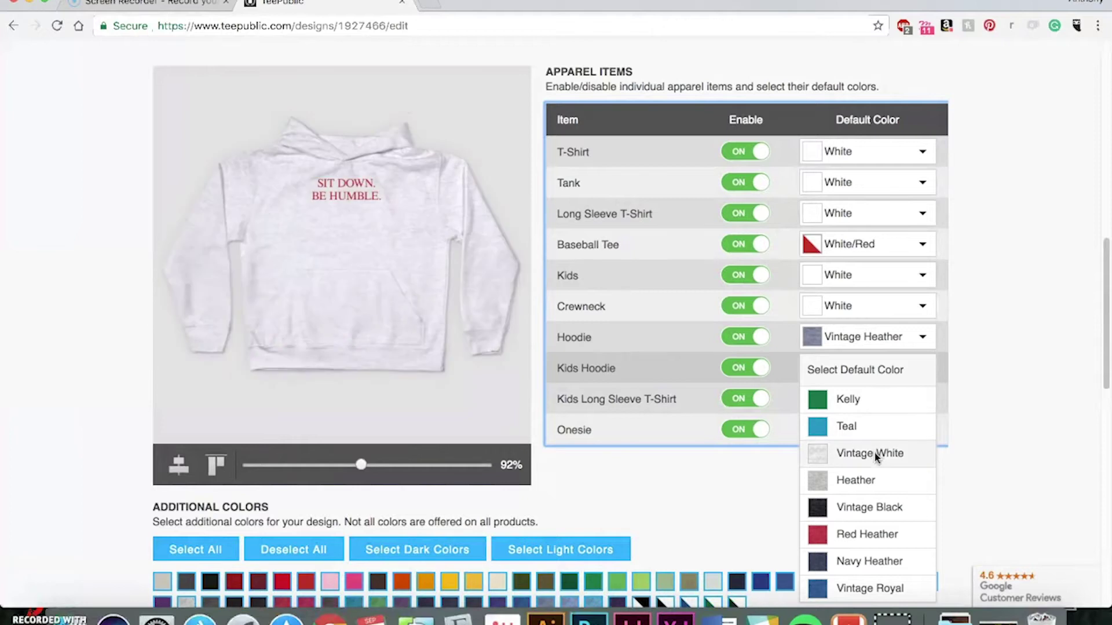
left_click(874, 453)
scroll(1000, 387, "down", 3)
- Switch the preview back to the T-shirt and bring Configure Other Products and Publish into view
left_click(608, 46)
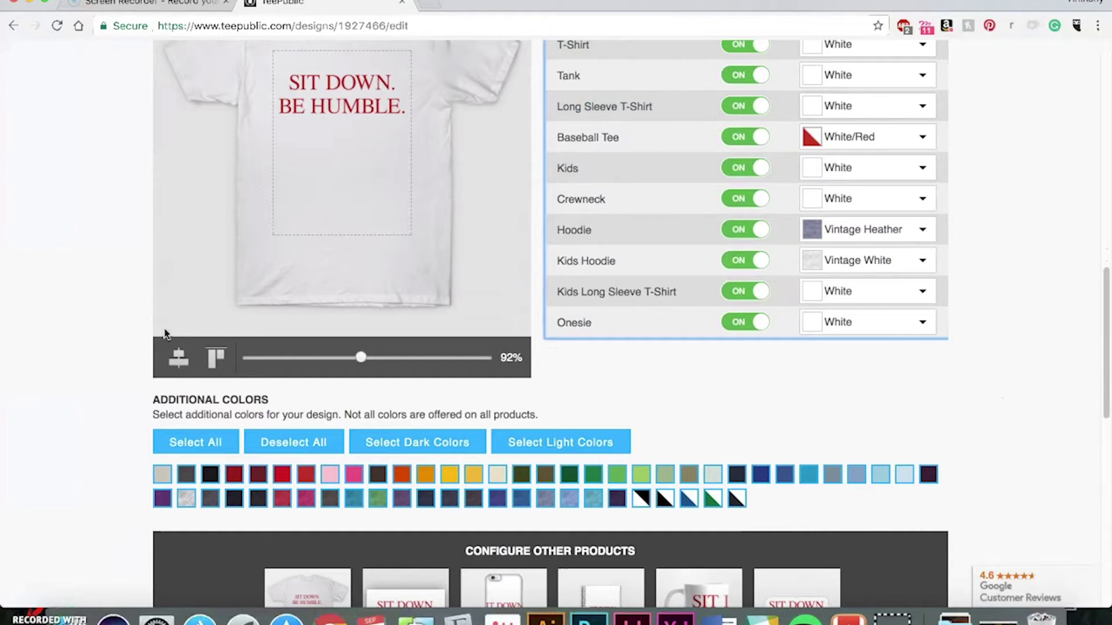
scroll(123, 356, "up", 1)
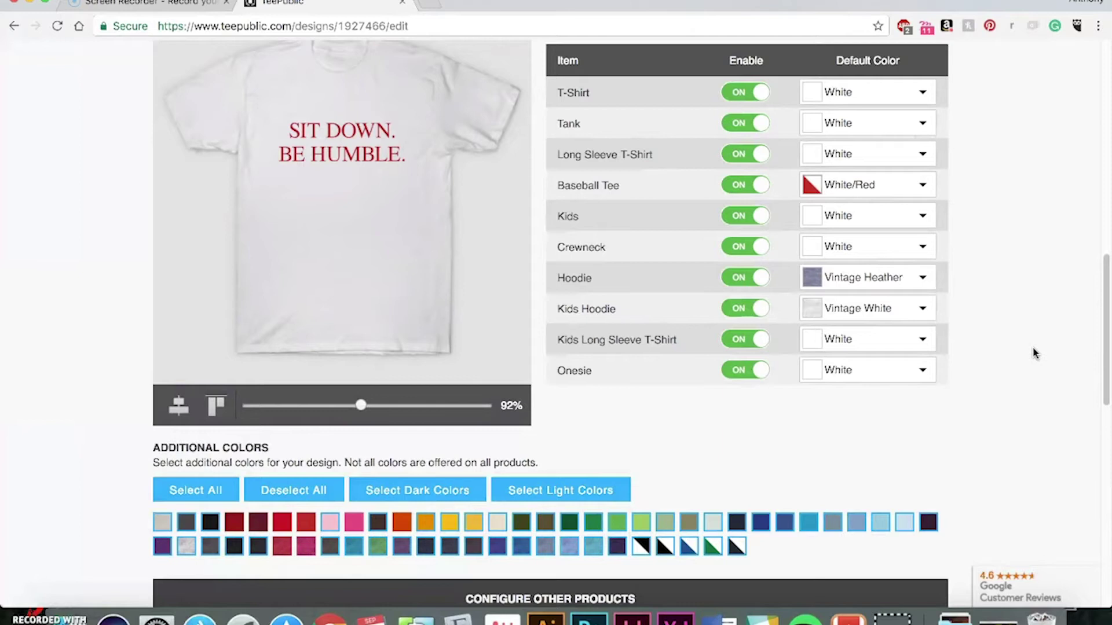
scroll(1035, 353, "down", 10)
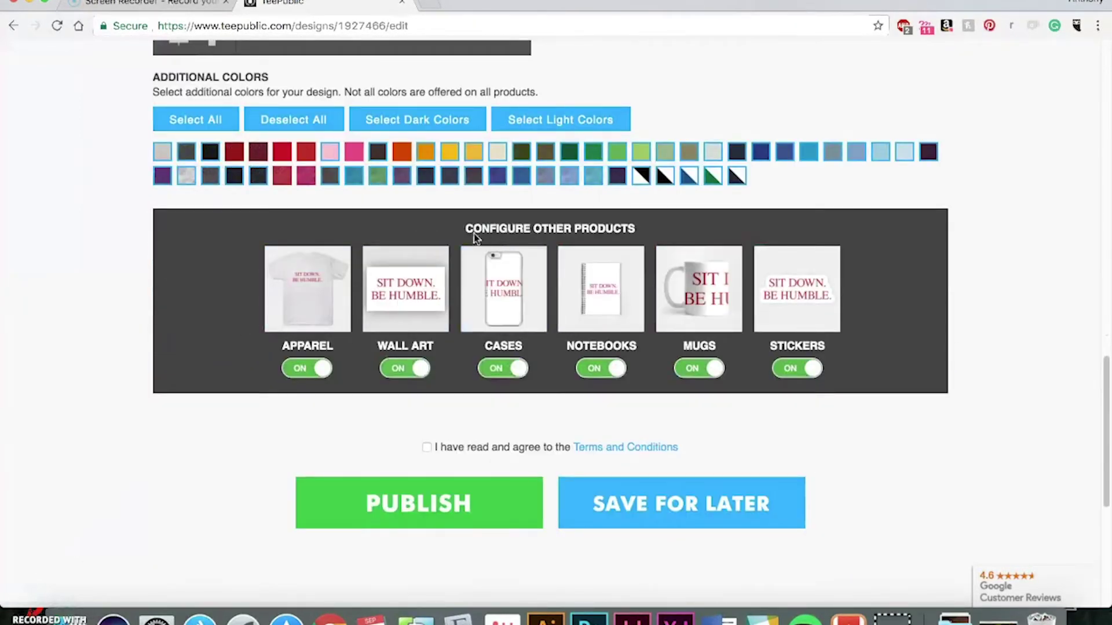
- Open the Wall Art settings, try Portrait, then keep the design in Landscape at 9:16
left_click(431, 304)
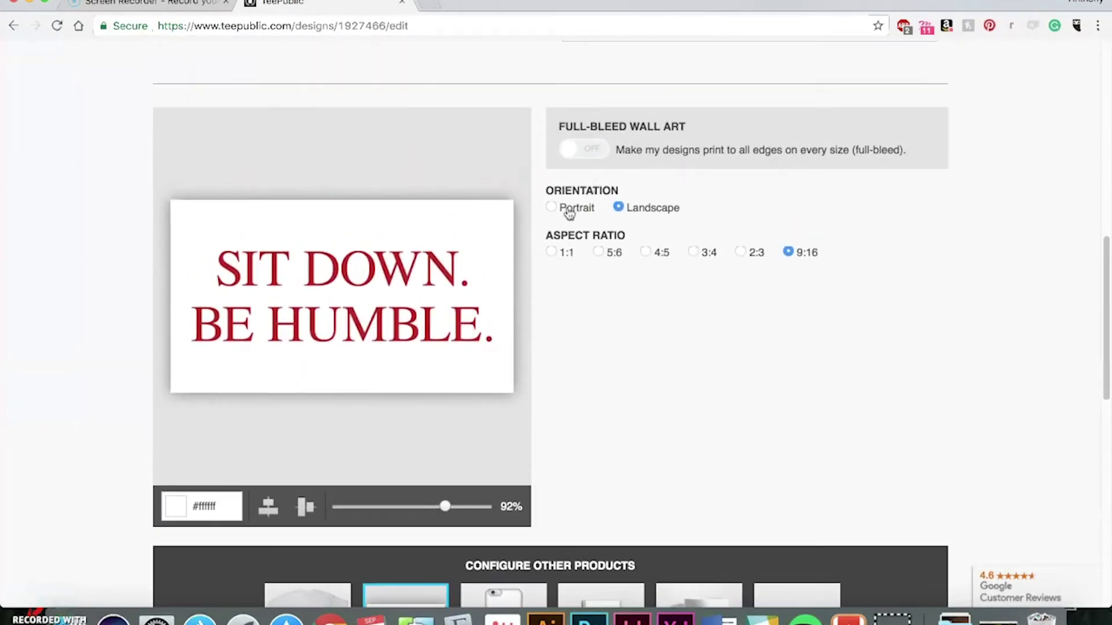
left_click(555, 211)
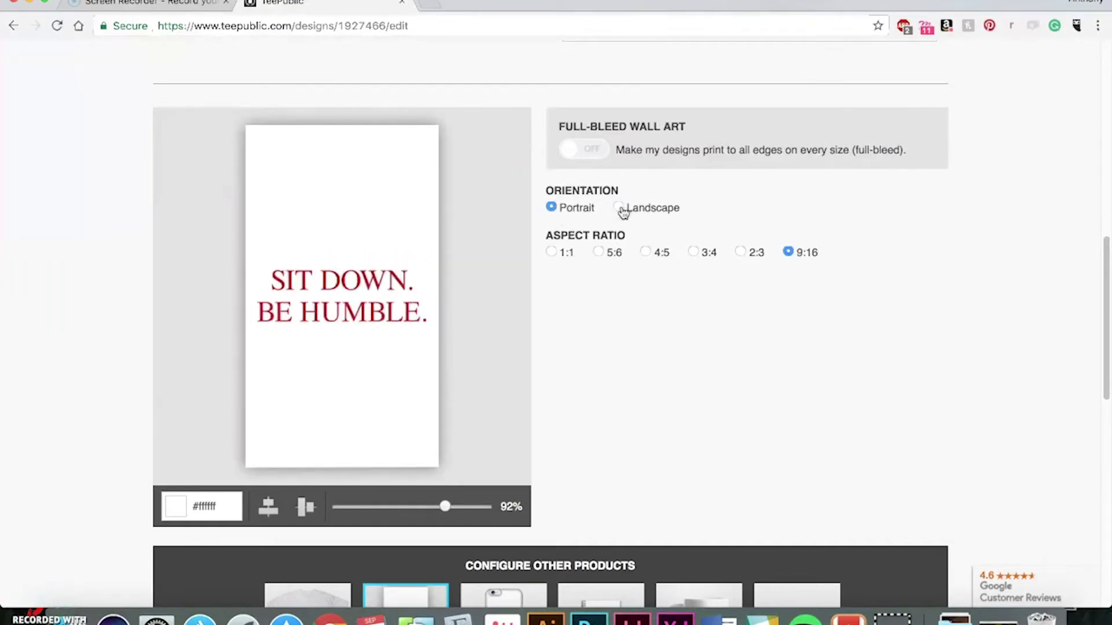
left_click(621, 210)
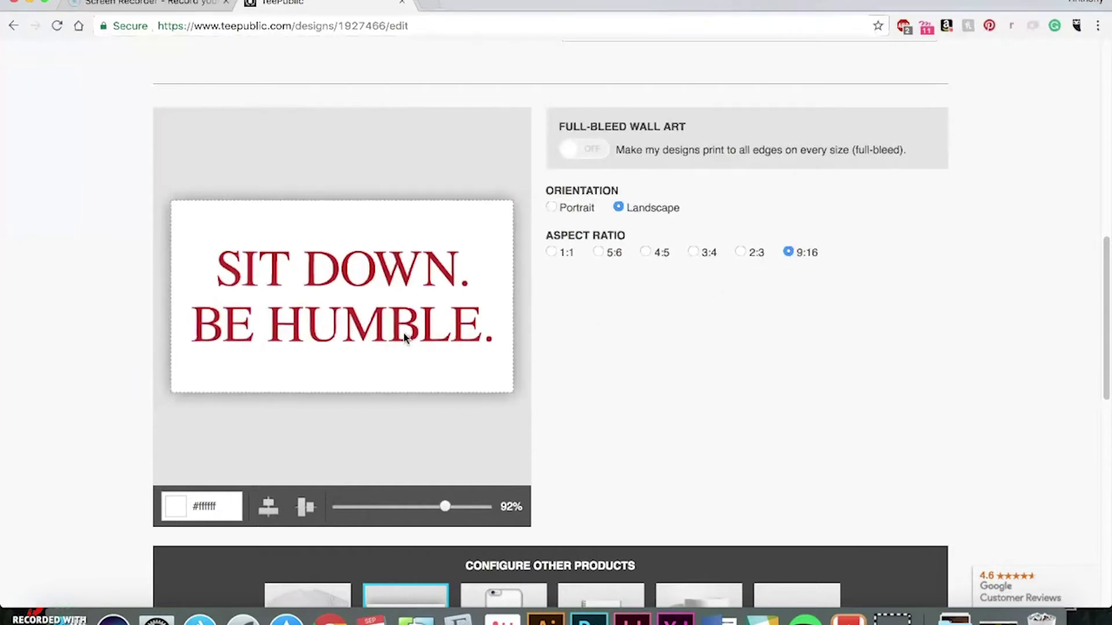
scroll(816, 398, "down", 3)
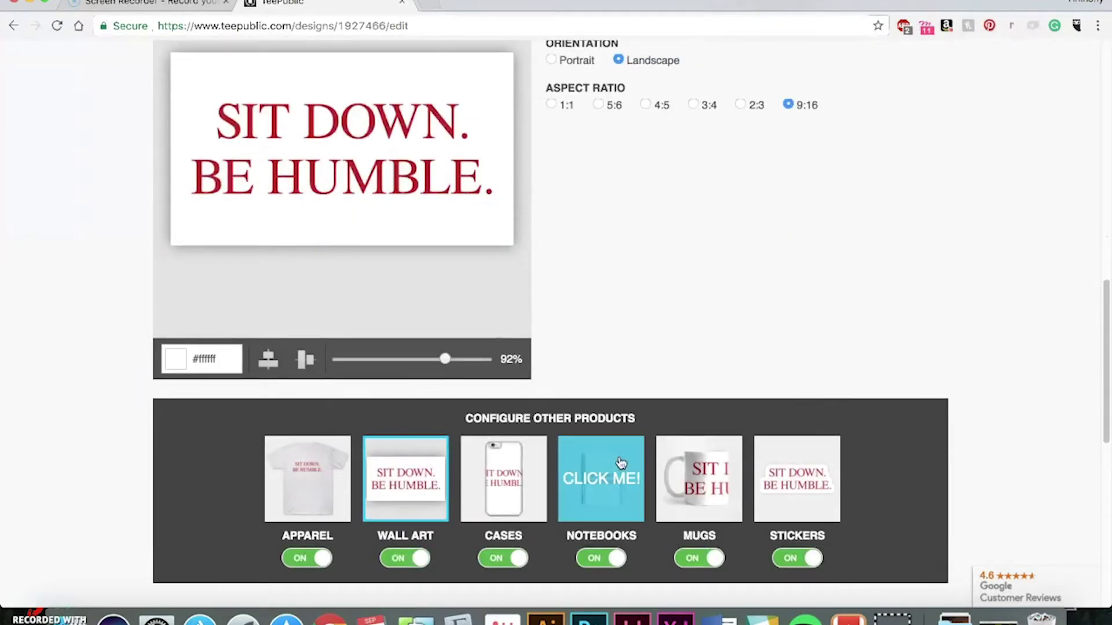
- In Cases, shrink the phone case design to 53%, centre it and rotate it vertical
left_click(533, 499)
scroll(923, 279, "up", 4)
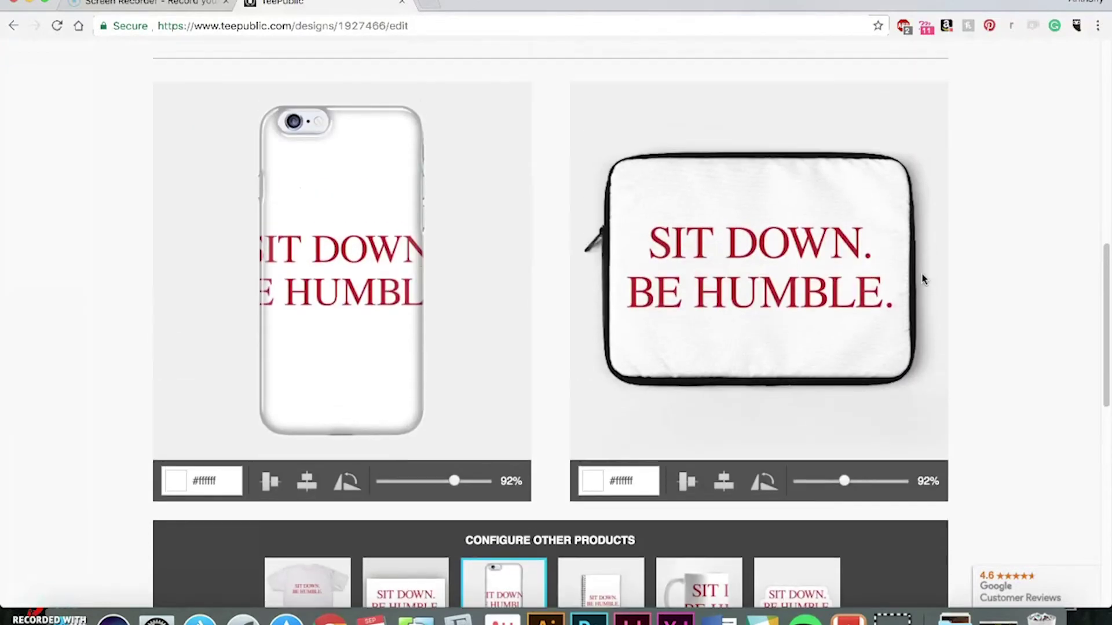
scroll(923, 280, "down", 1)
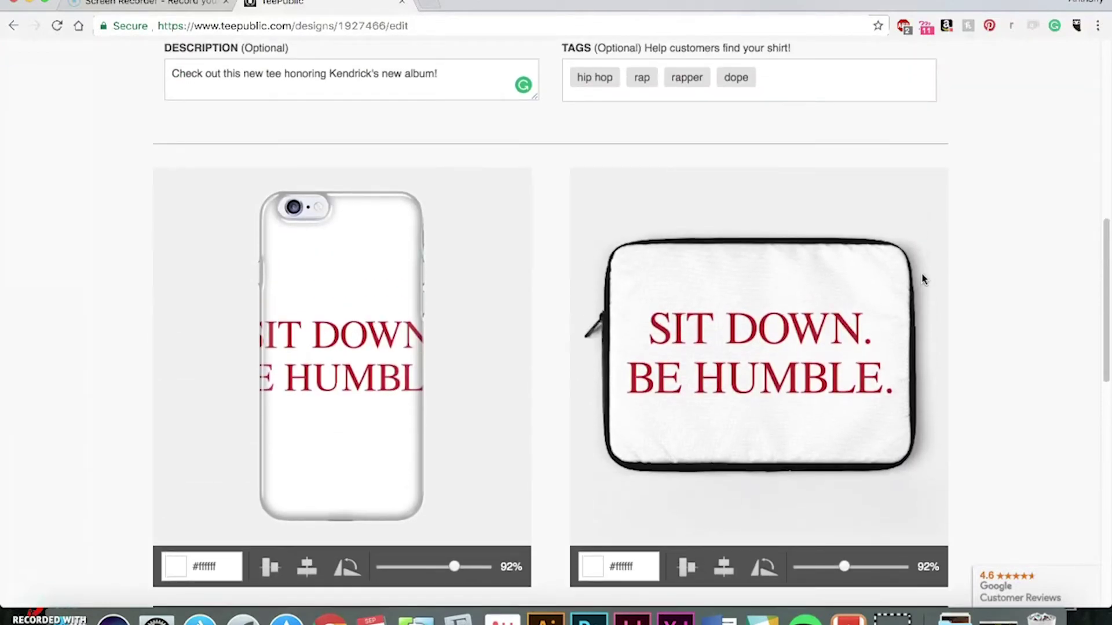
scroll(923, 280, "down", 2)
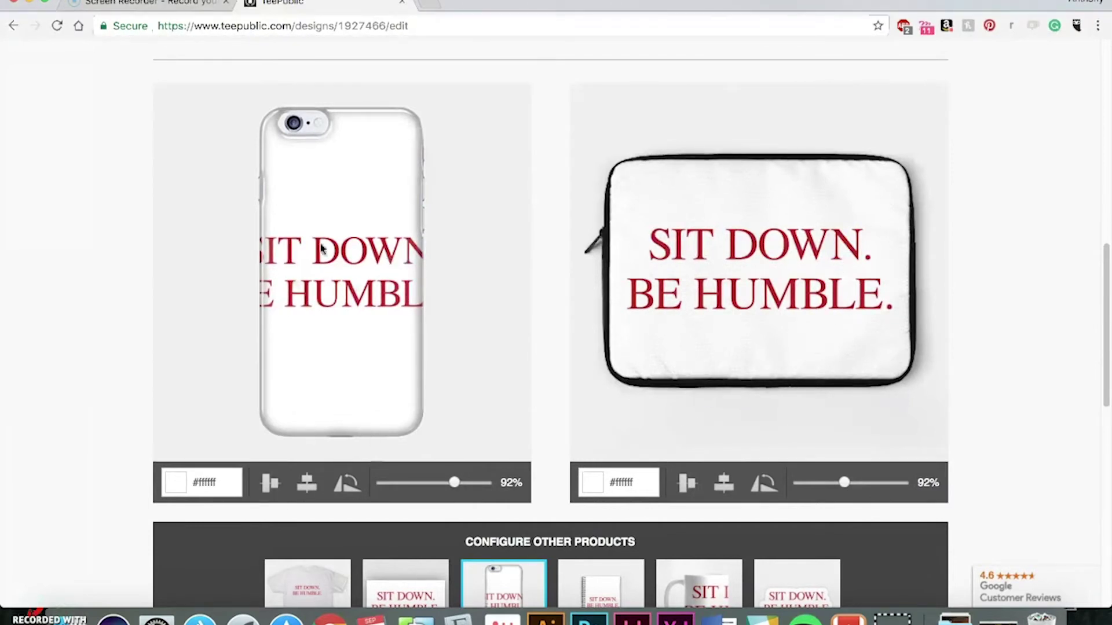
left_click_drag(453, 483, 419, 486)
left_click(301, 495)
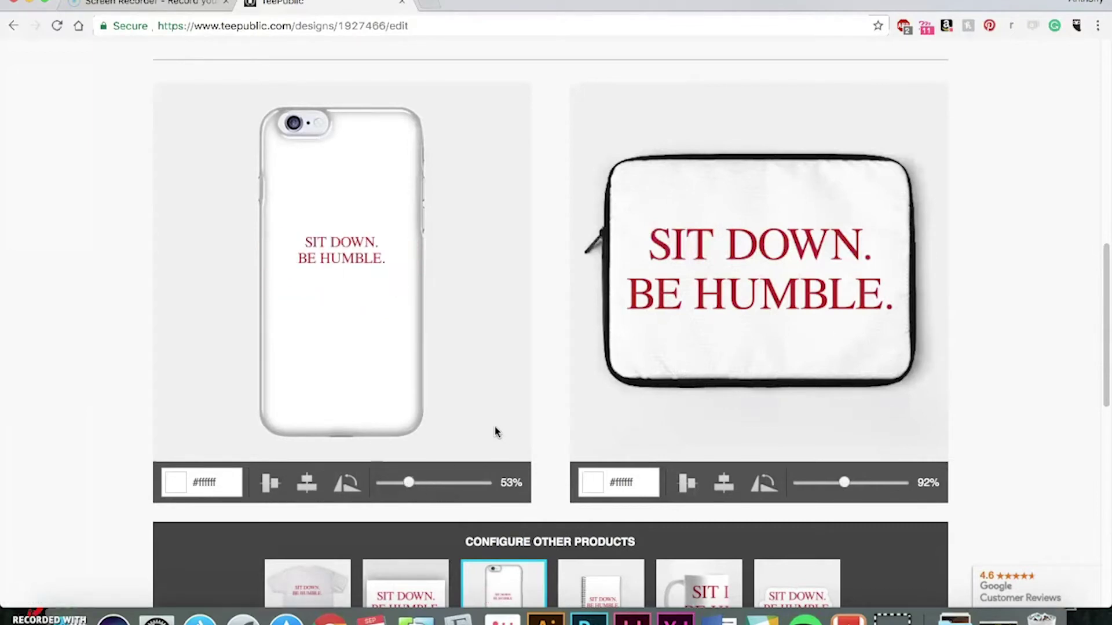
left_click(350, 488)
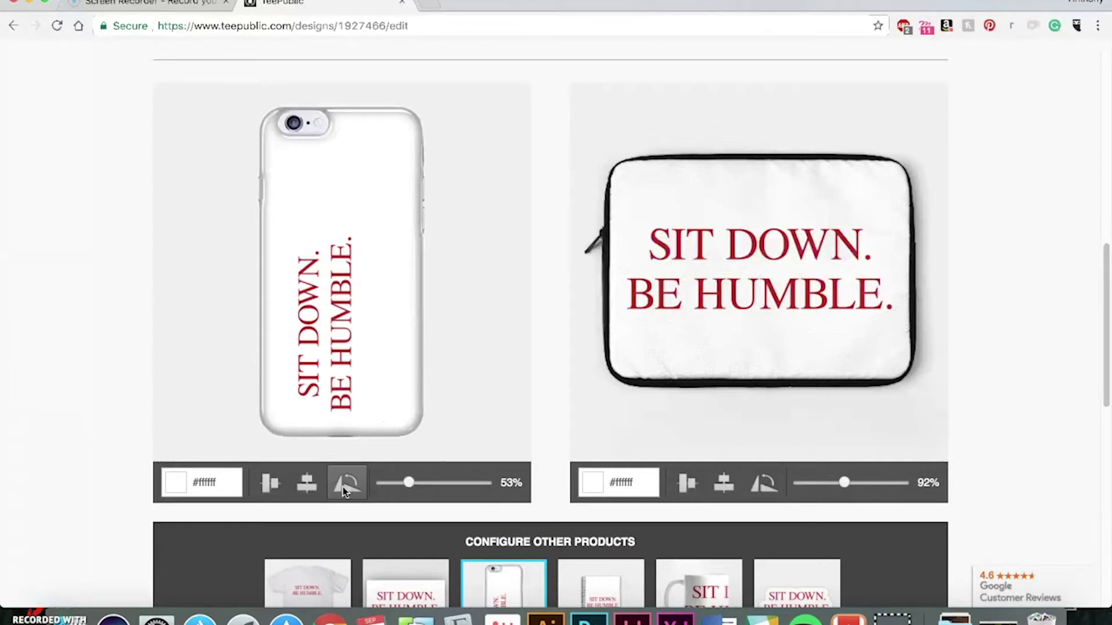
left_click(347, 488)
left_click(347, 488)
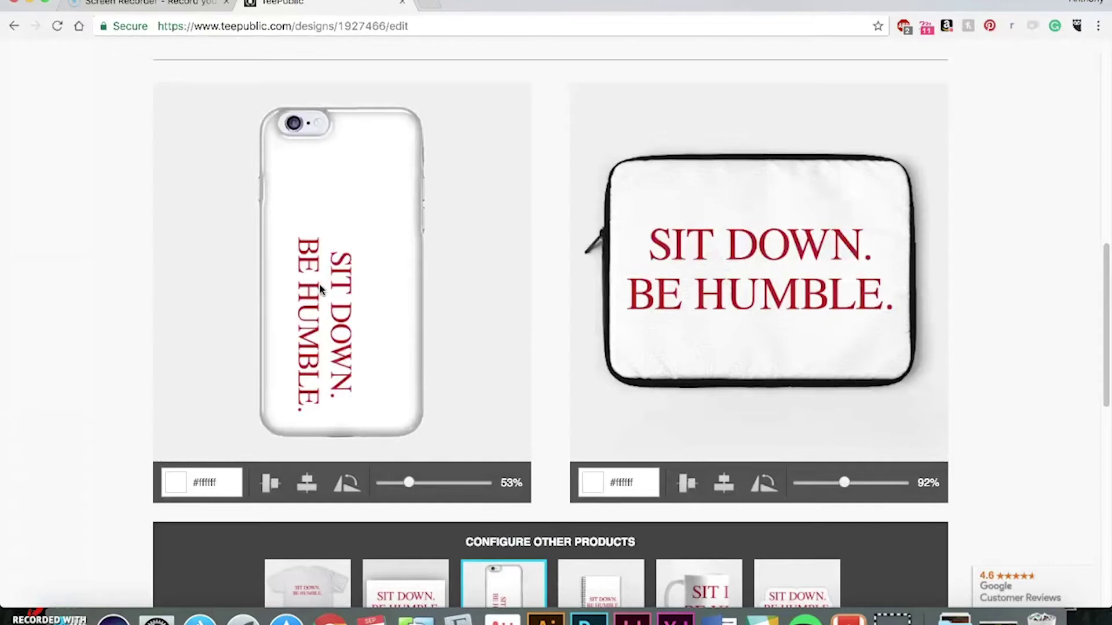
- Enlarge the phone case design to 73%, reposition it and centre it horizontally
left_click_drag(335, 271, 358, 215)
left_click_drag(408, 487, 421, 490)
left_click_drag(361, 363, 352, 350)
left_click(307, 484)
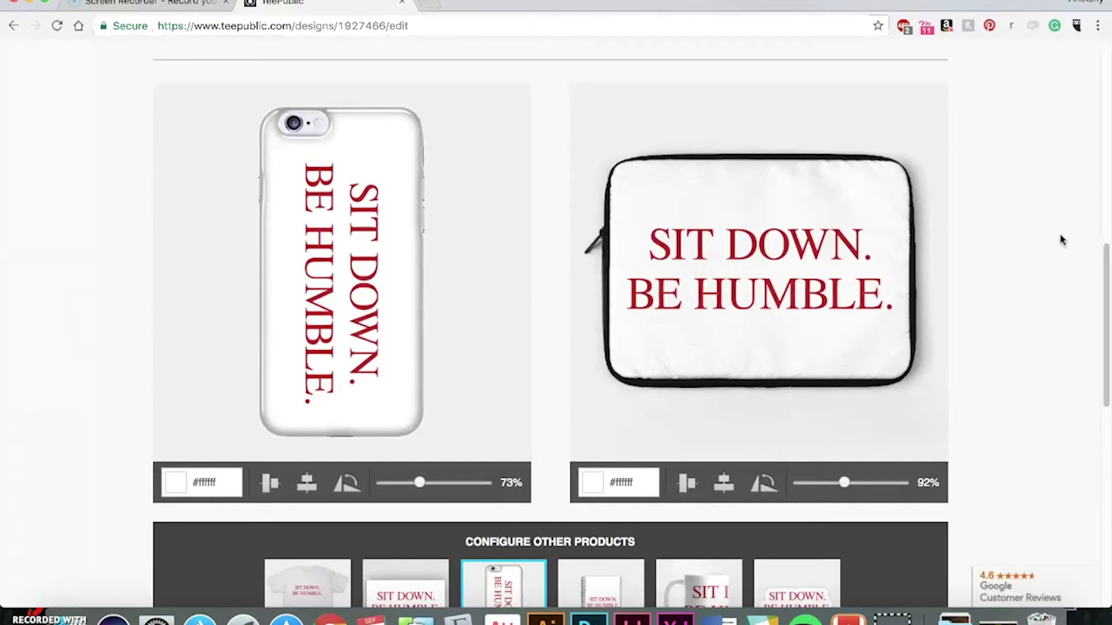
- Try a blue-grey phone case background, then set it back to white #ffffff
left_click(176, 482)
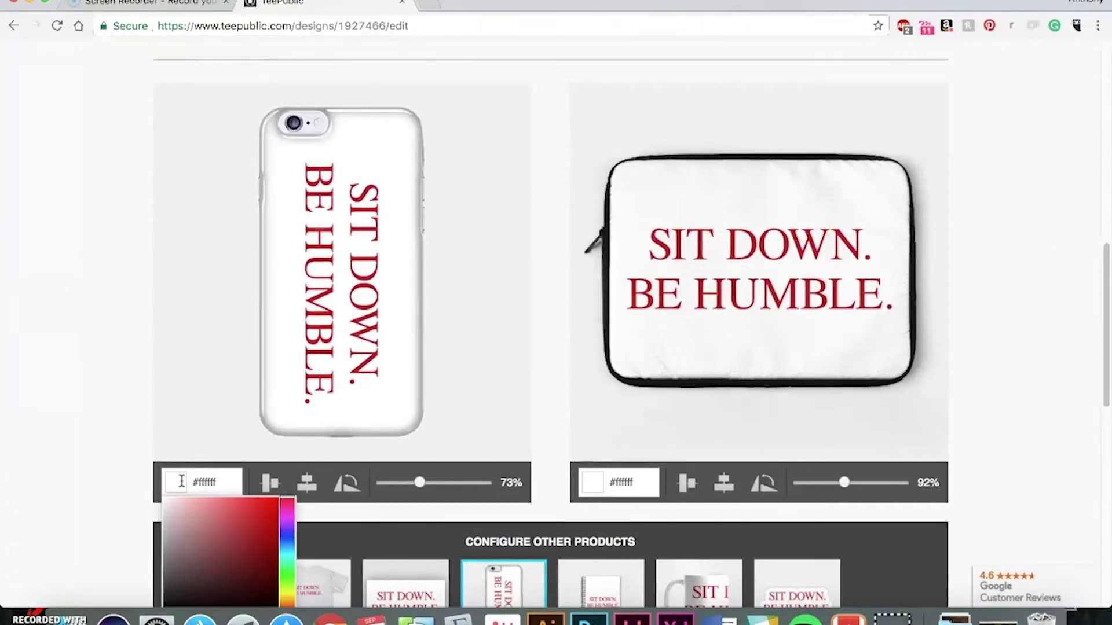
scroll(180, 482, "down", 1)
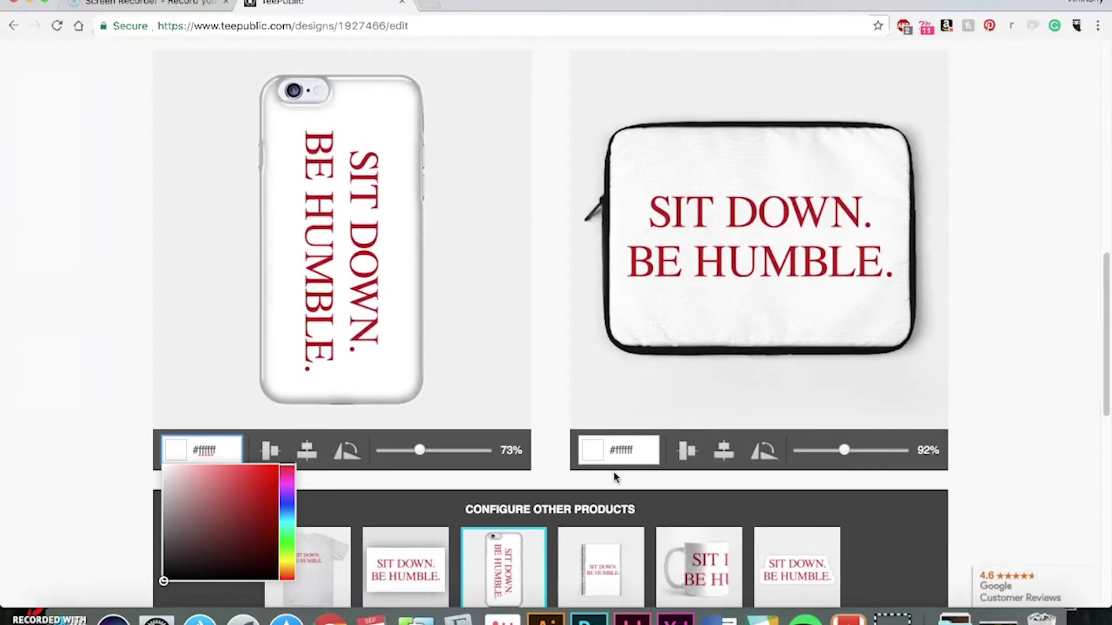
left_click_drag(201, 494, 203, 526)
left_click(285, 509)
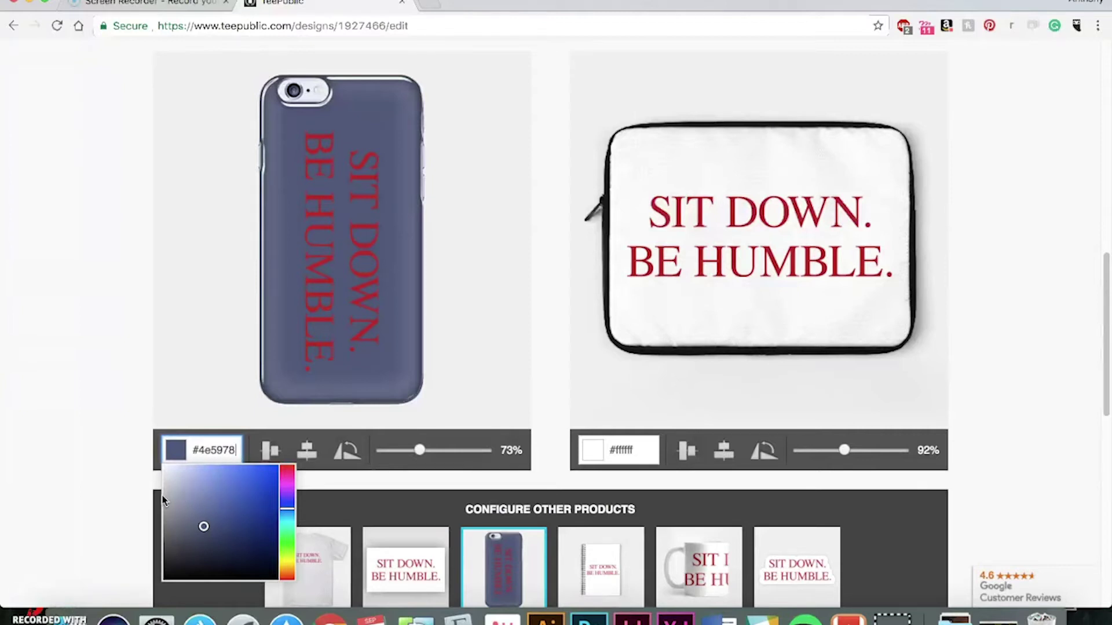
left_click_drag(172, 496, 150, 452)
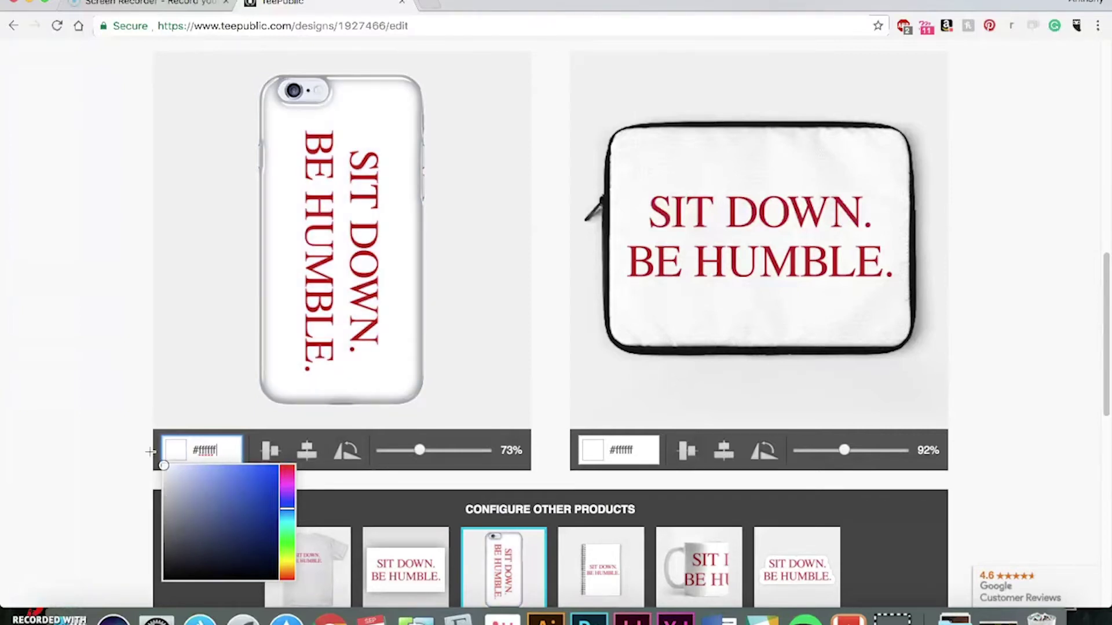
- Close the colour picker, check the notebook designs at 80% and 88%, then move to Mugs
left_click(102, 345)
scroll(102, 345, "down", 3)
left_click(634, 467)
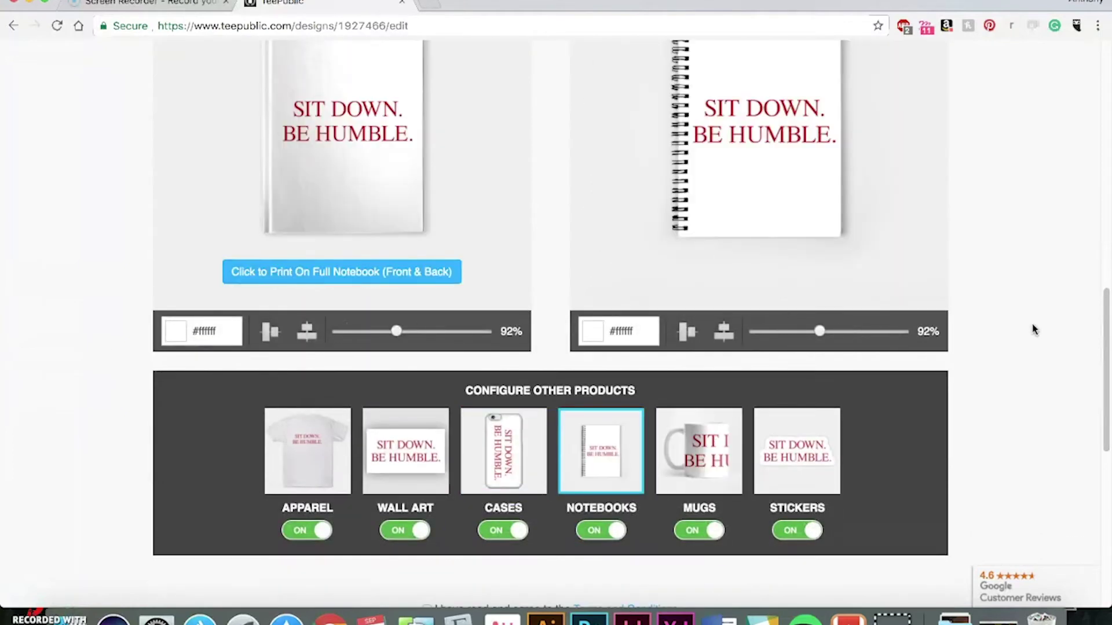
scroll(1035, 330, "up", 2)
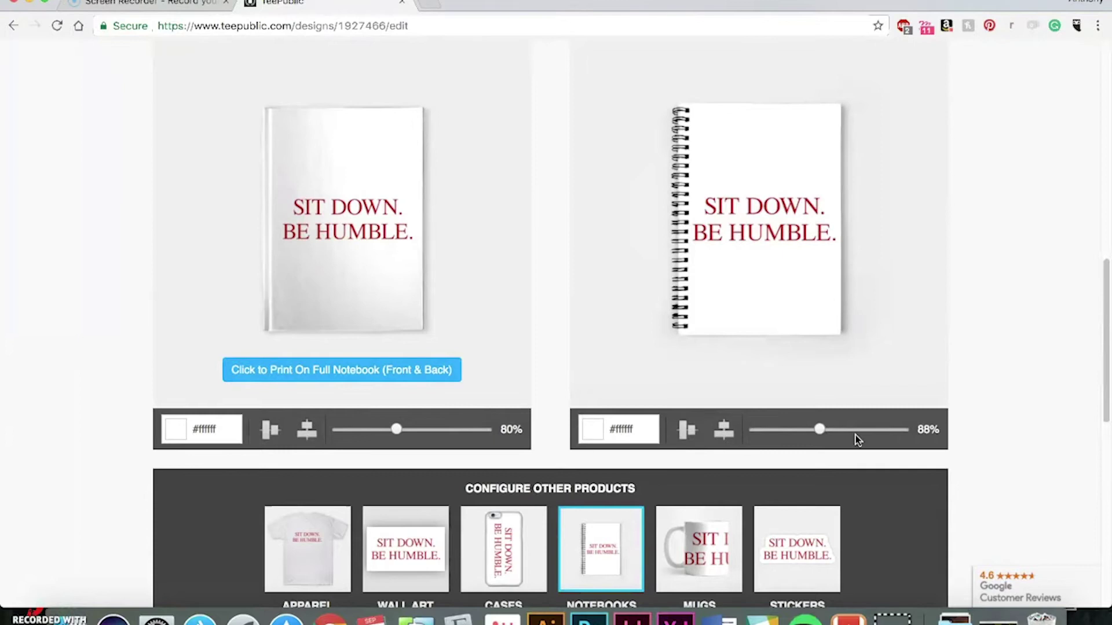
scroll(835, 432, "down", 3)
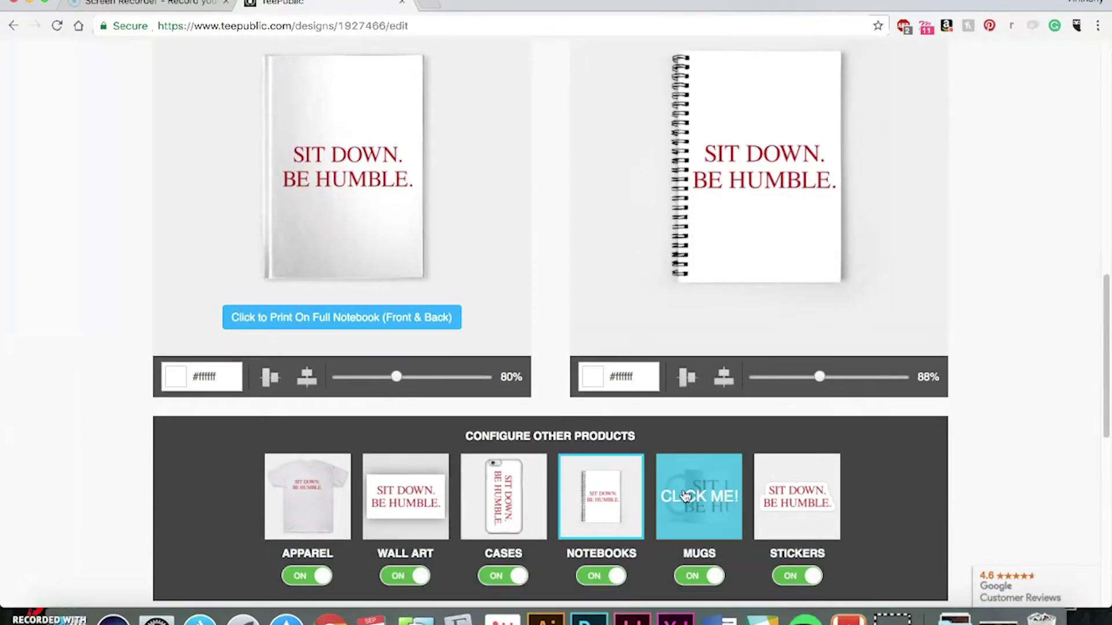
left_click(698, 499)
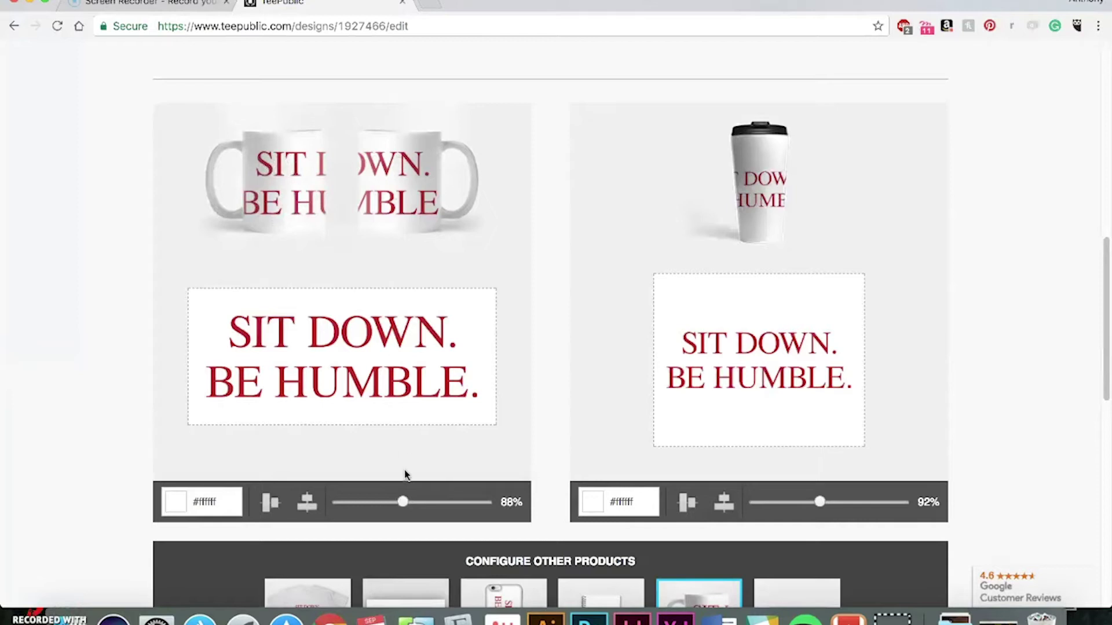
left_click_drag(402, 502, 385, 505)
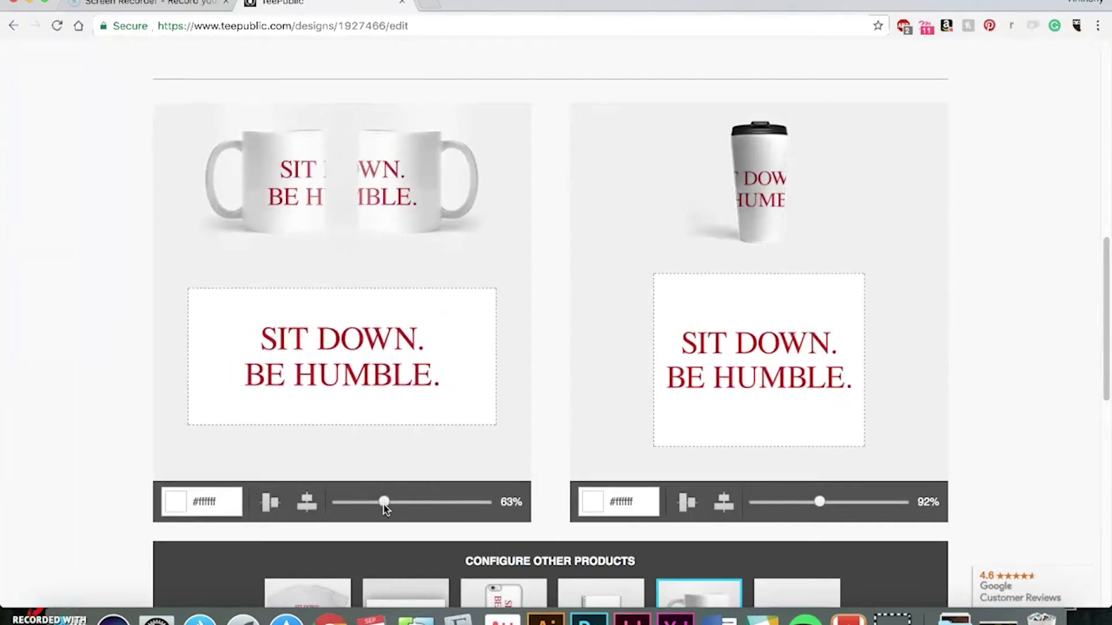
scroll(1010, 318, "down", 4)
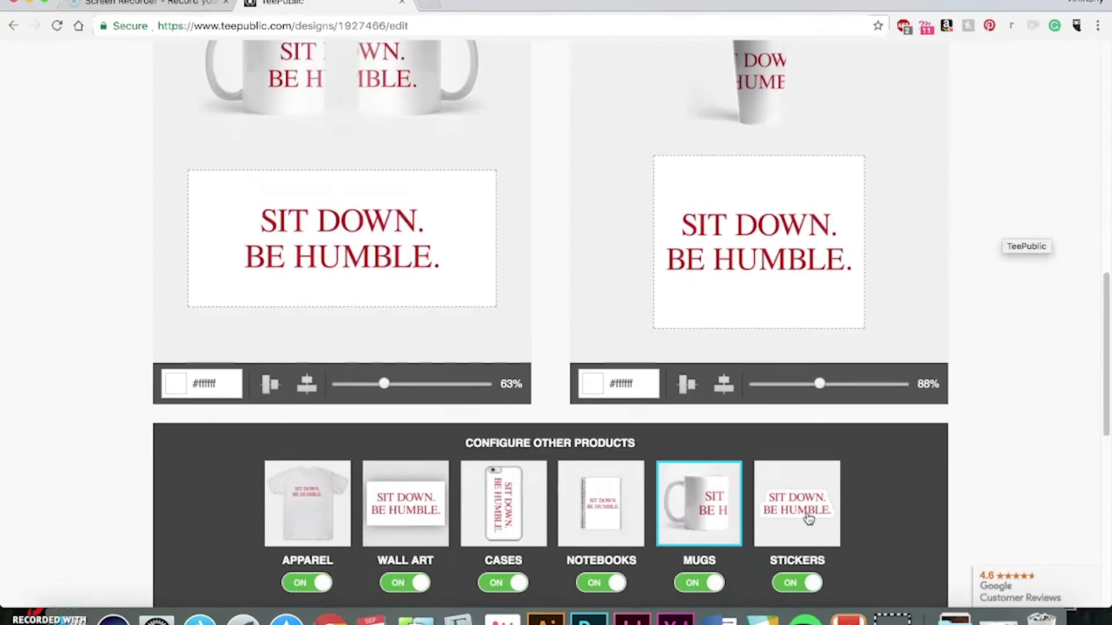
- Give the sticker a Background Fill layout at Landscape 9:16 with the design enlarged to 97%
left_click(809, 518)
scroll(982, 365, "up", 2)
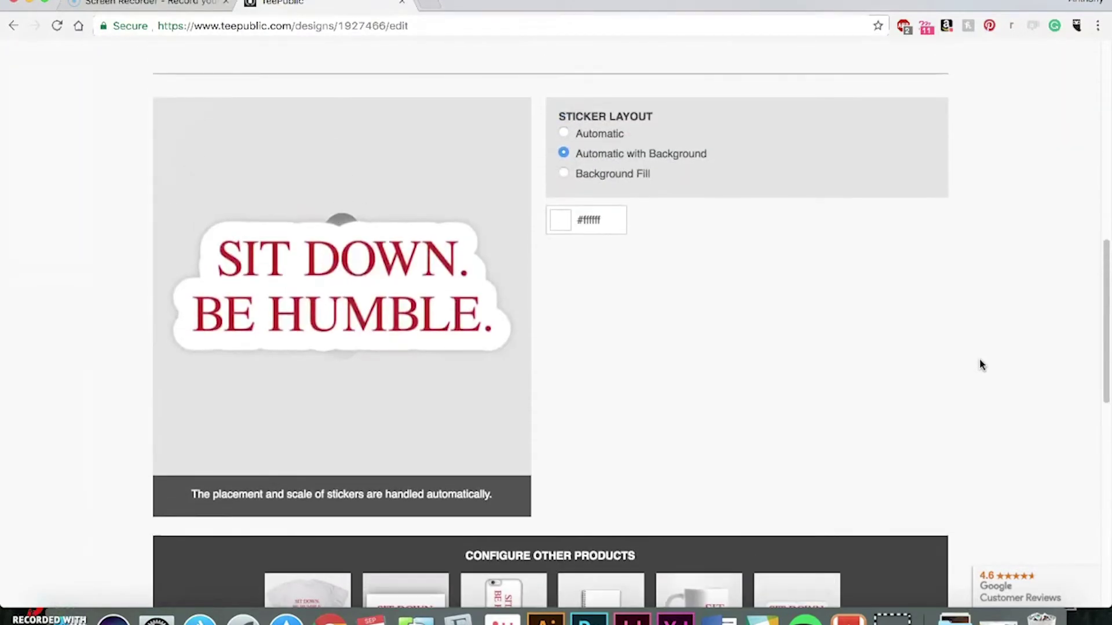
left_click(561, 136)
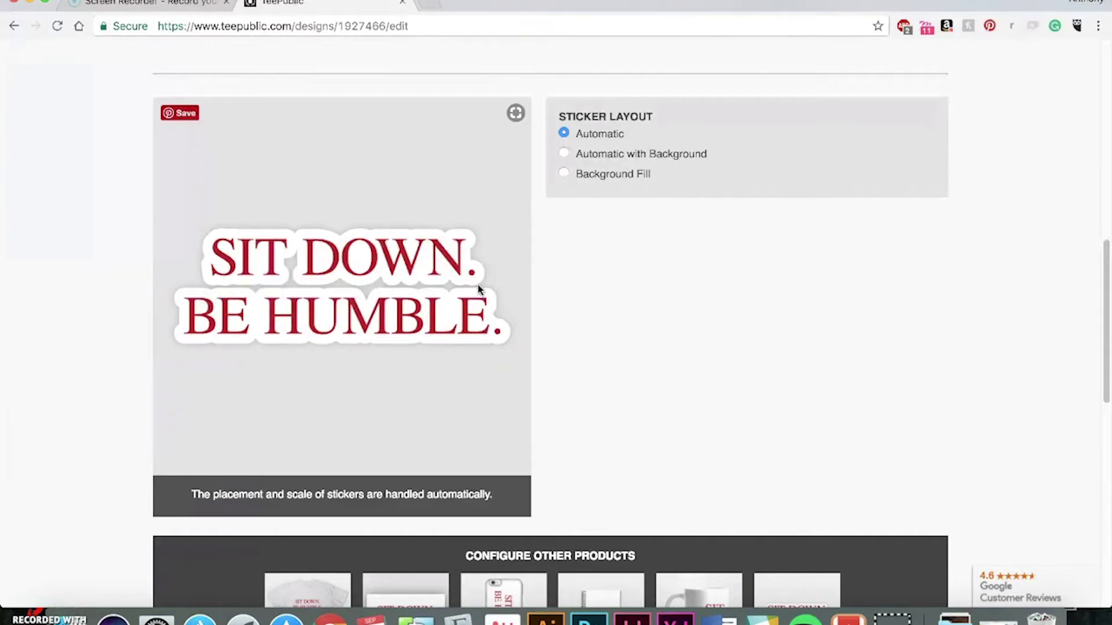
left_click(563, 153)
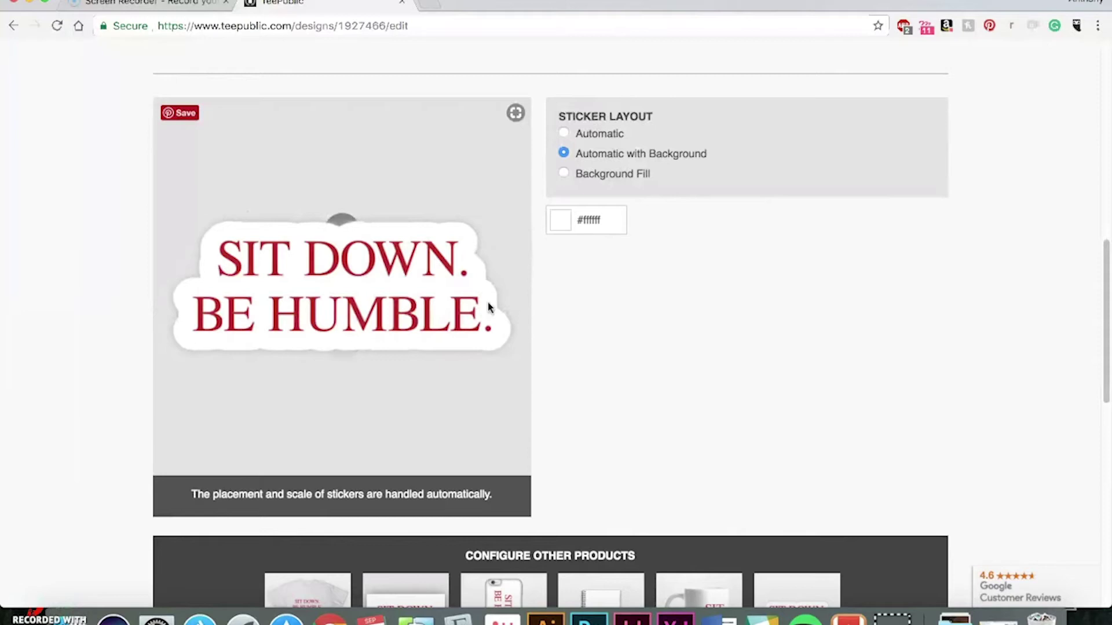
left_click(563, 174)
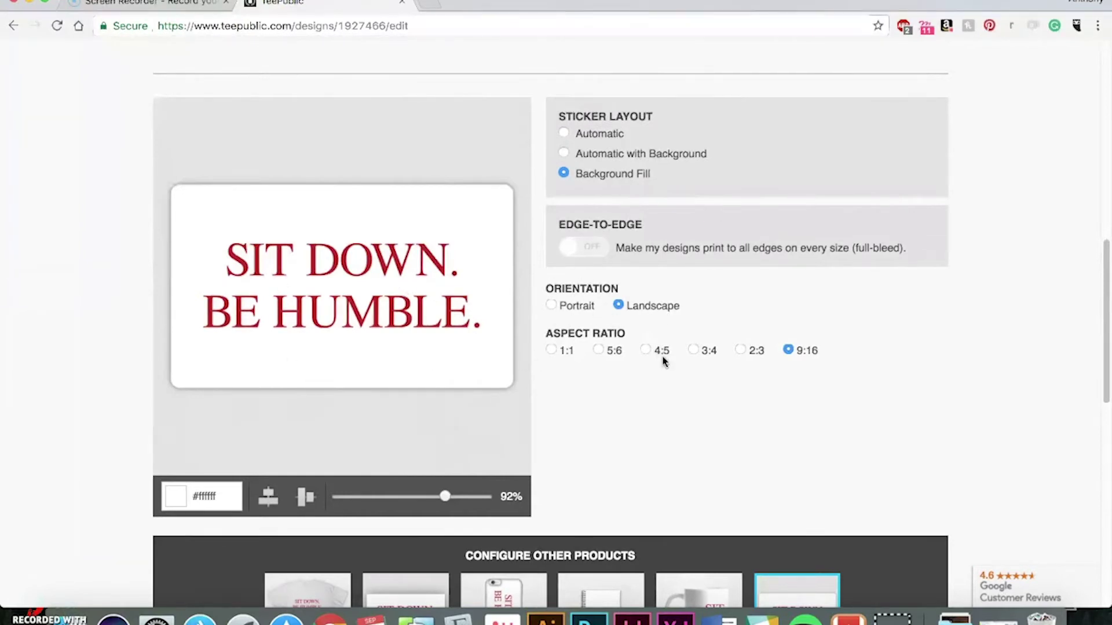
left_click(696, 351)
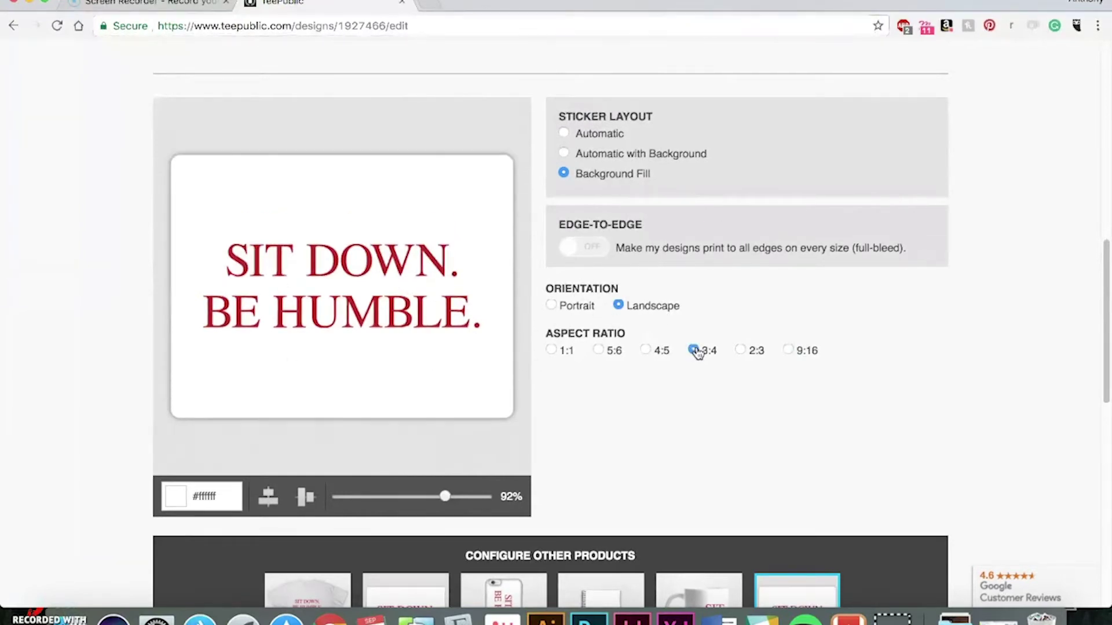
left_click(789, 352)
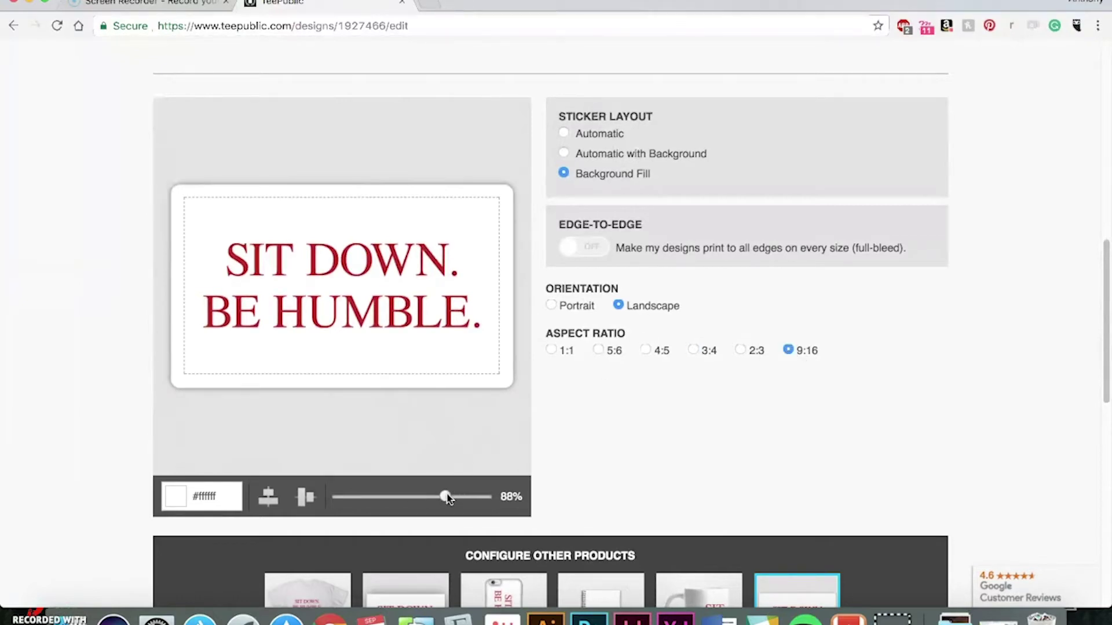
left_click_drag(447, 496, 461, 497)
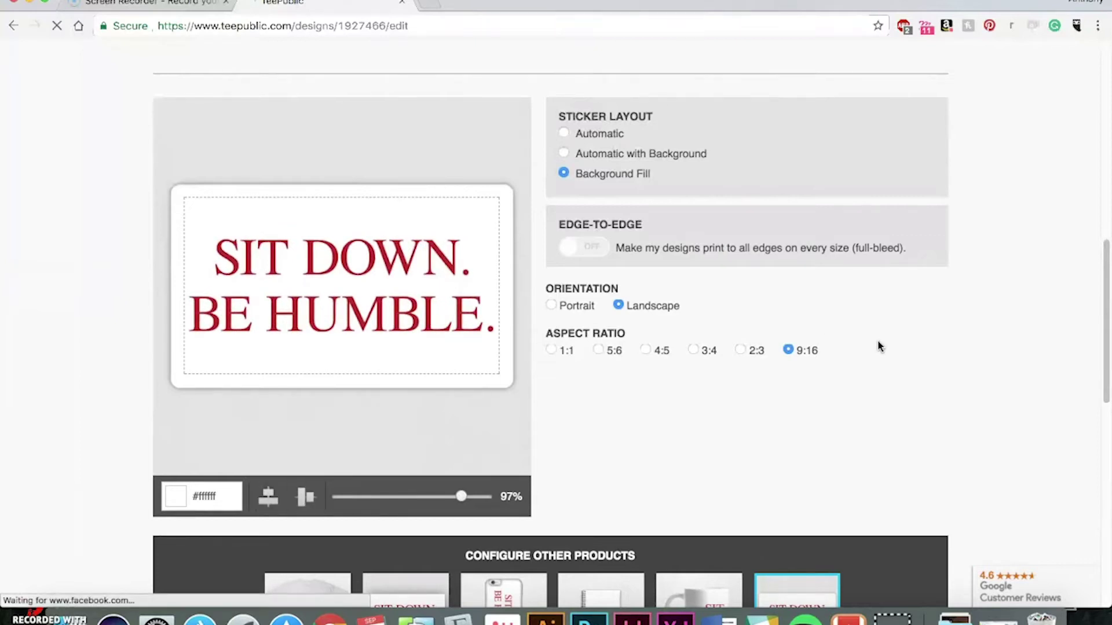
- Tick the 'I have read and agree to the Terms and Conditions' checkbox
scroll(967, 320, "down", 5)
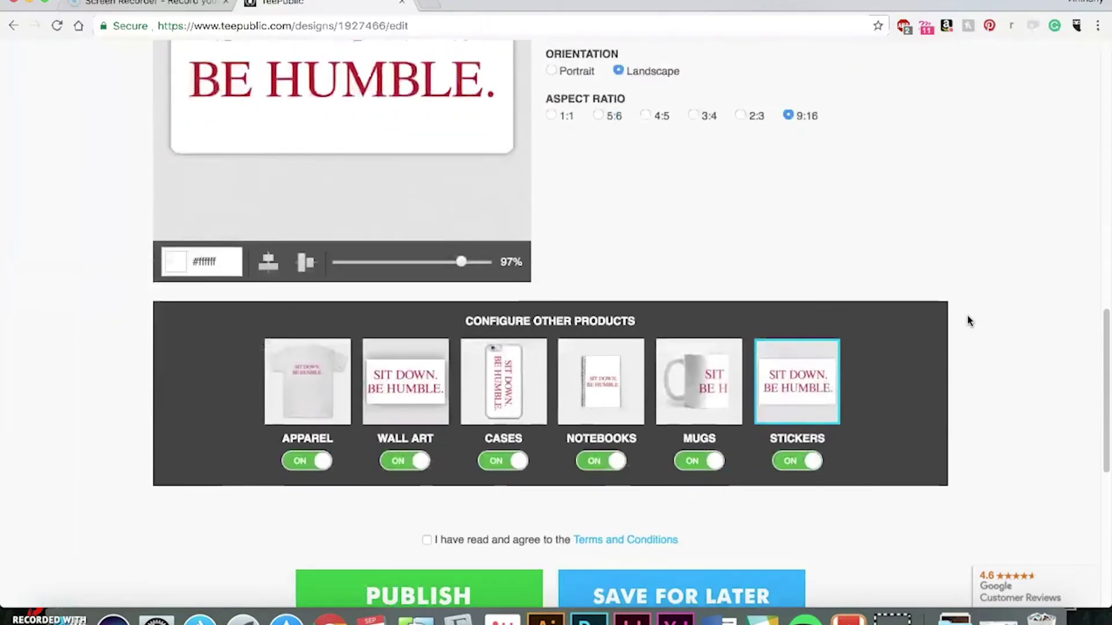
scroll(968, 319, "down", 3)
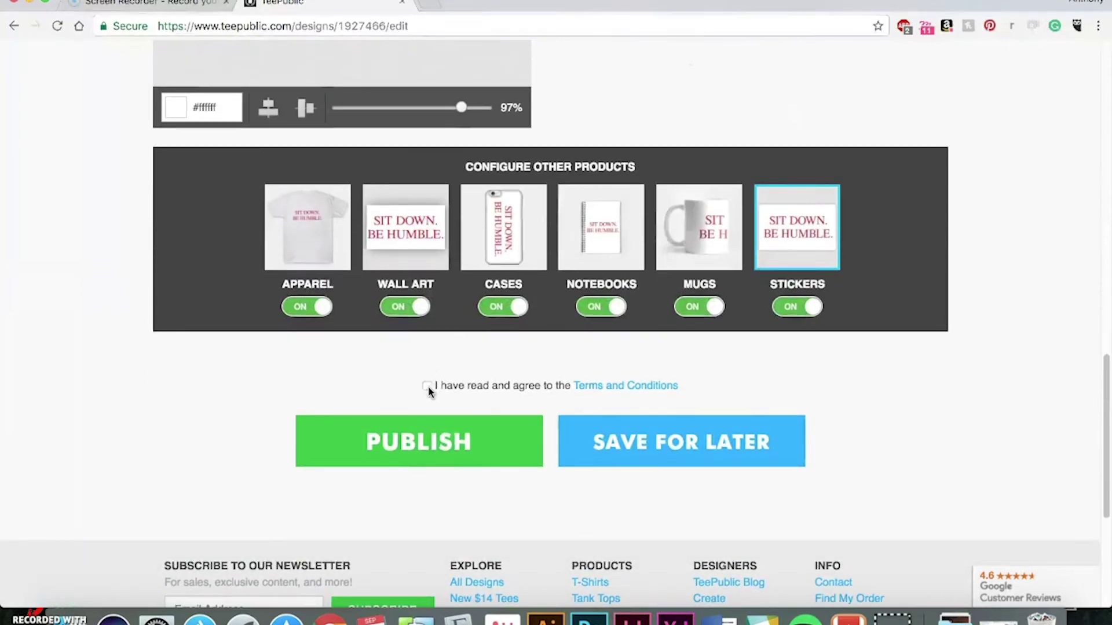
left_click(427, 386)
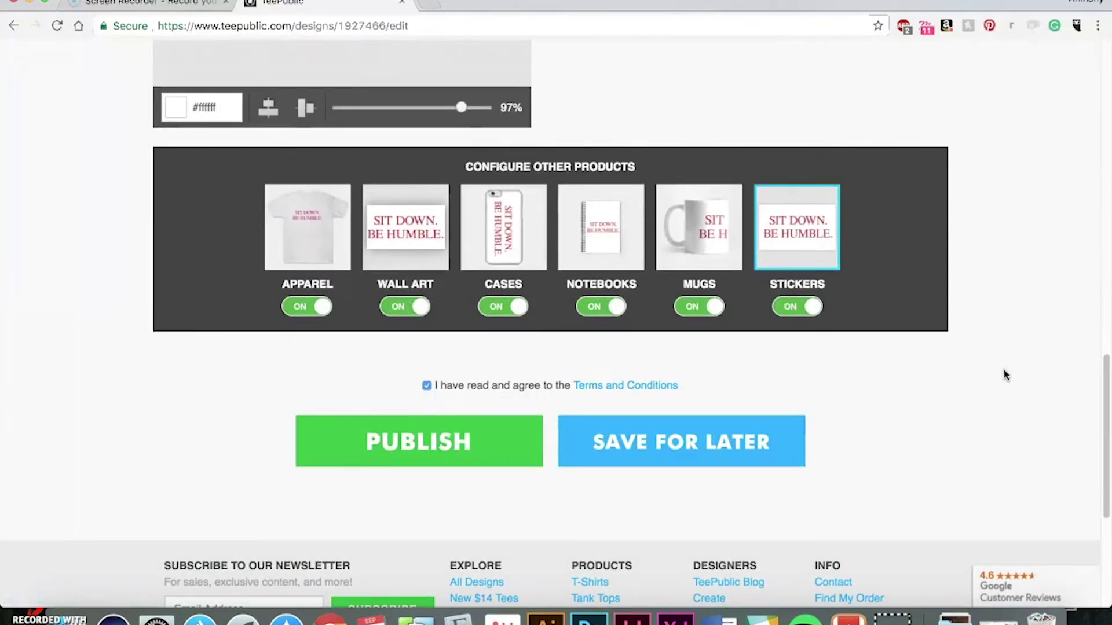
- Scroll up and back down through the publishing form to review it
scroll(1004, 374, "up", 5)
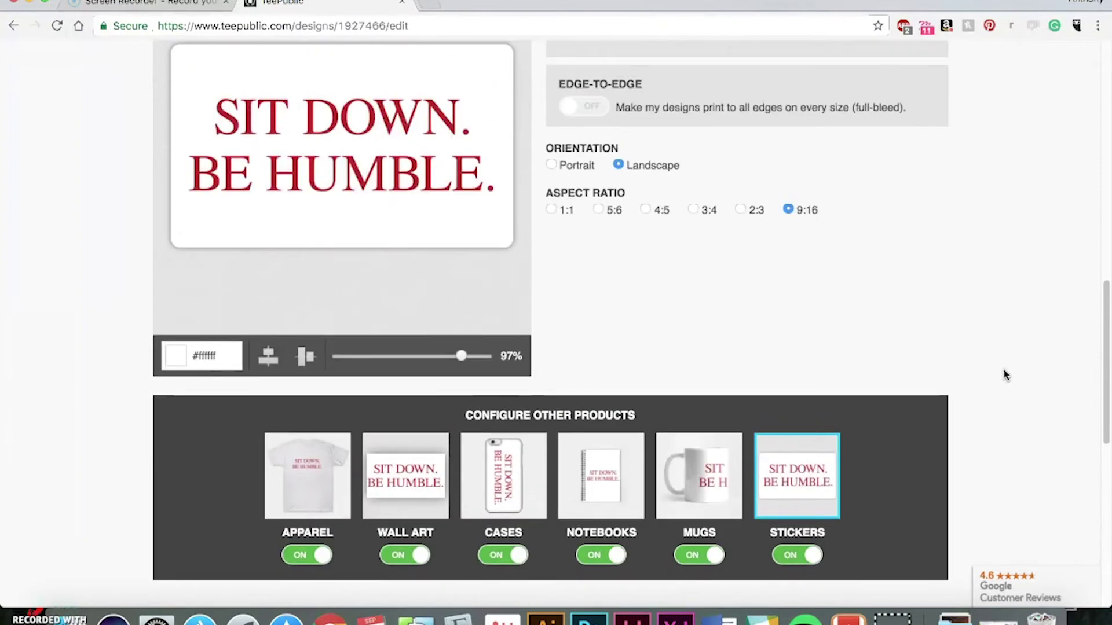
scroll(1004, 371, "up", 10)
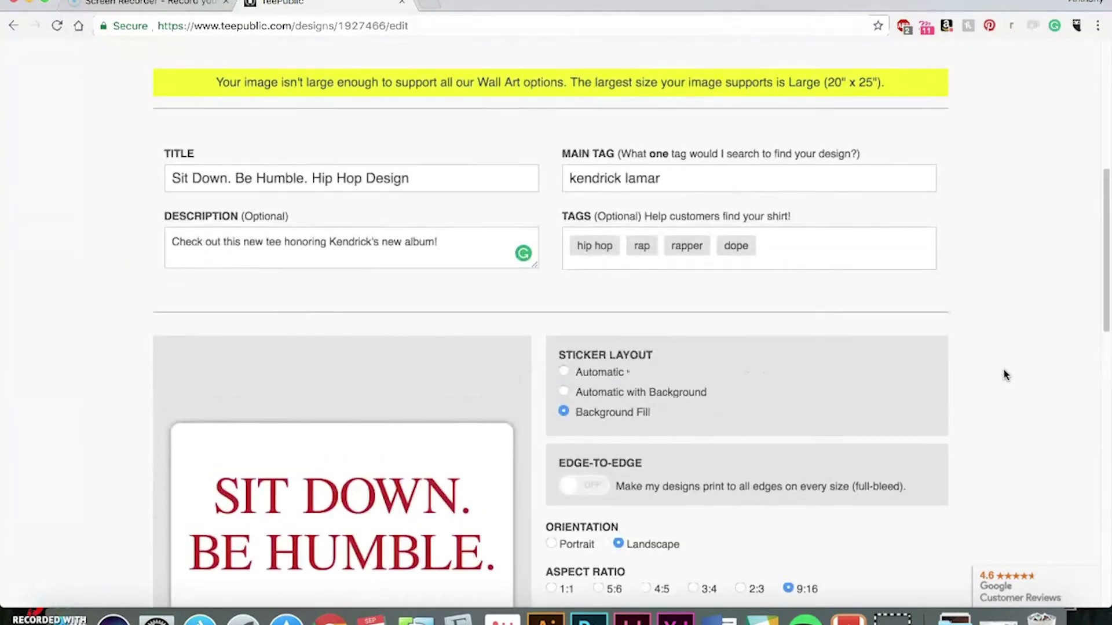
scroll(1006, 376, "up", 7)
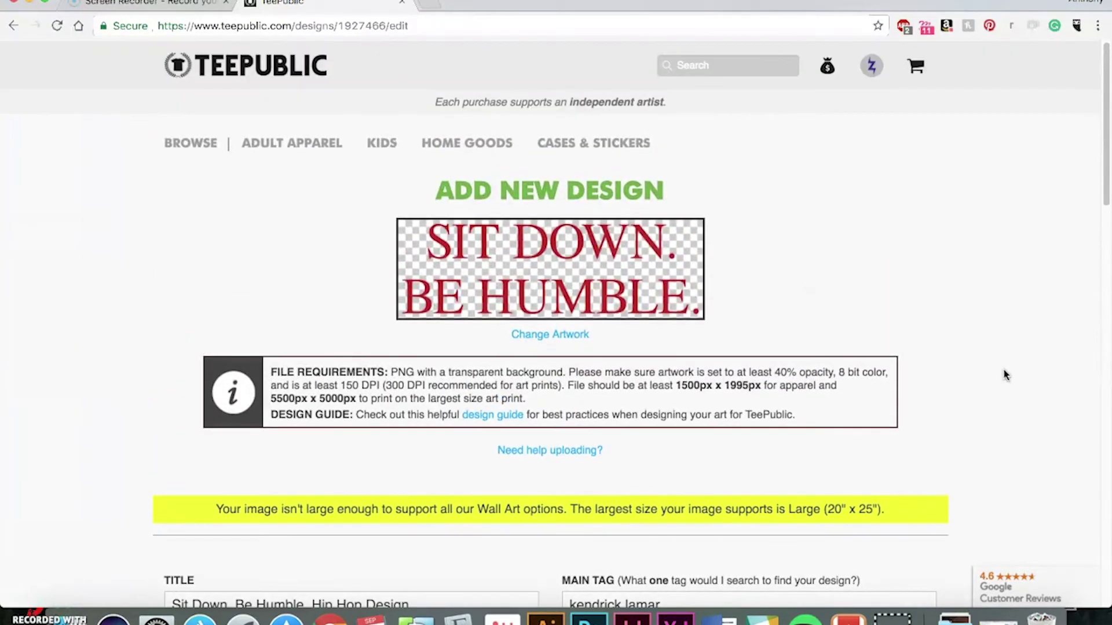
scroll(1004, 375, "down", 4)
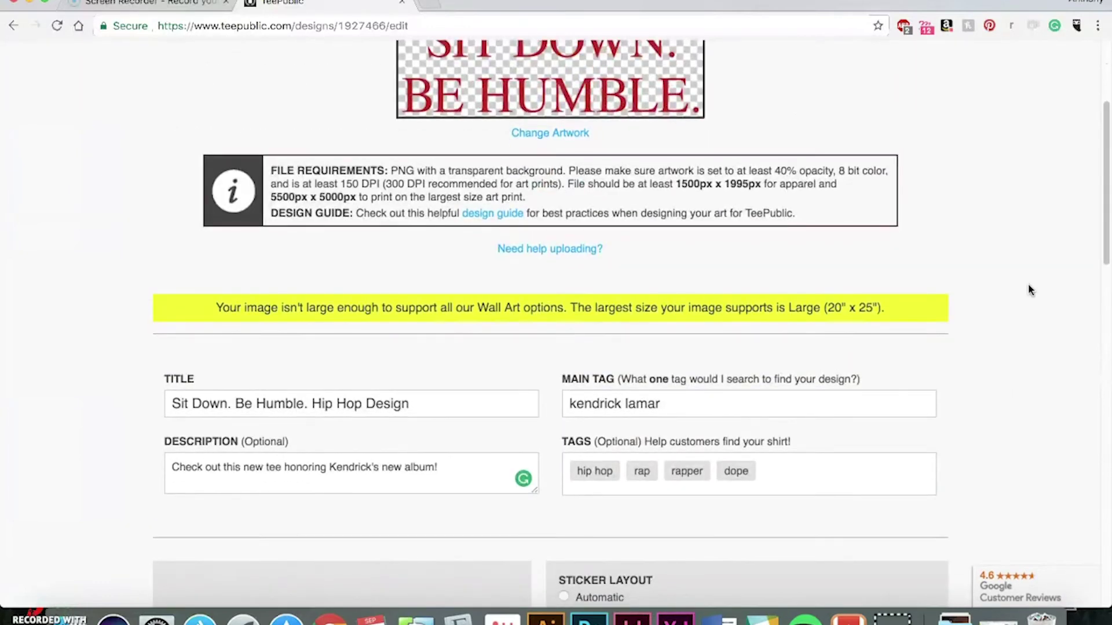
scroll(1028, 290, "down", 2)
scroll(1029, 290, "down", 3)
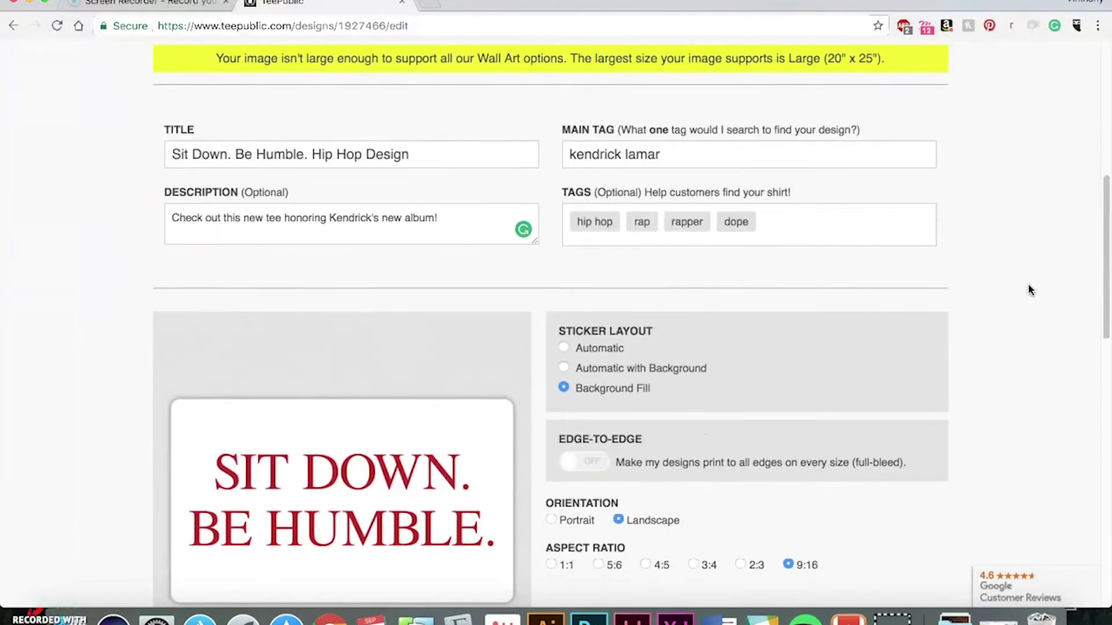
scroll(1028, 290, "down", 1)
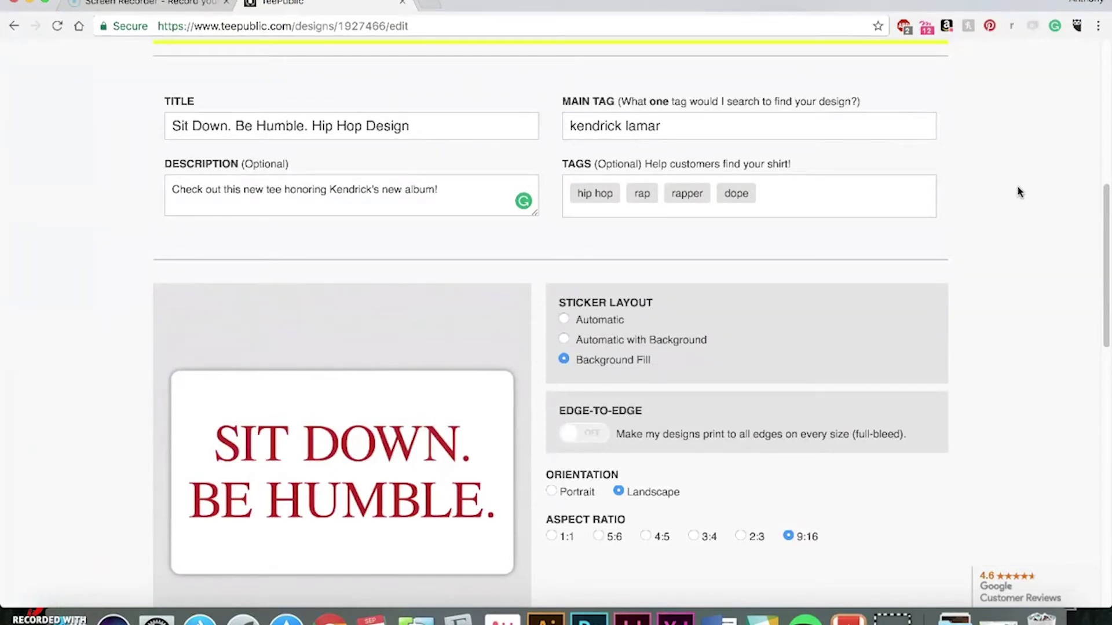
scroll(1019, 192, "down", 1)
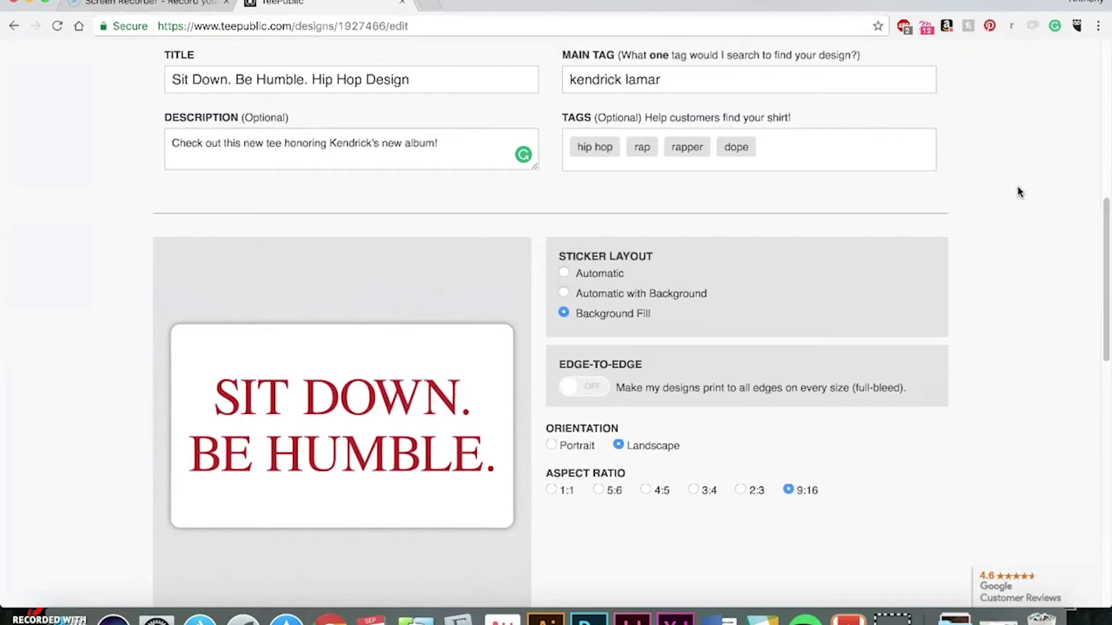
scroll(1019, 192, "down", 1)
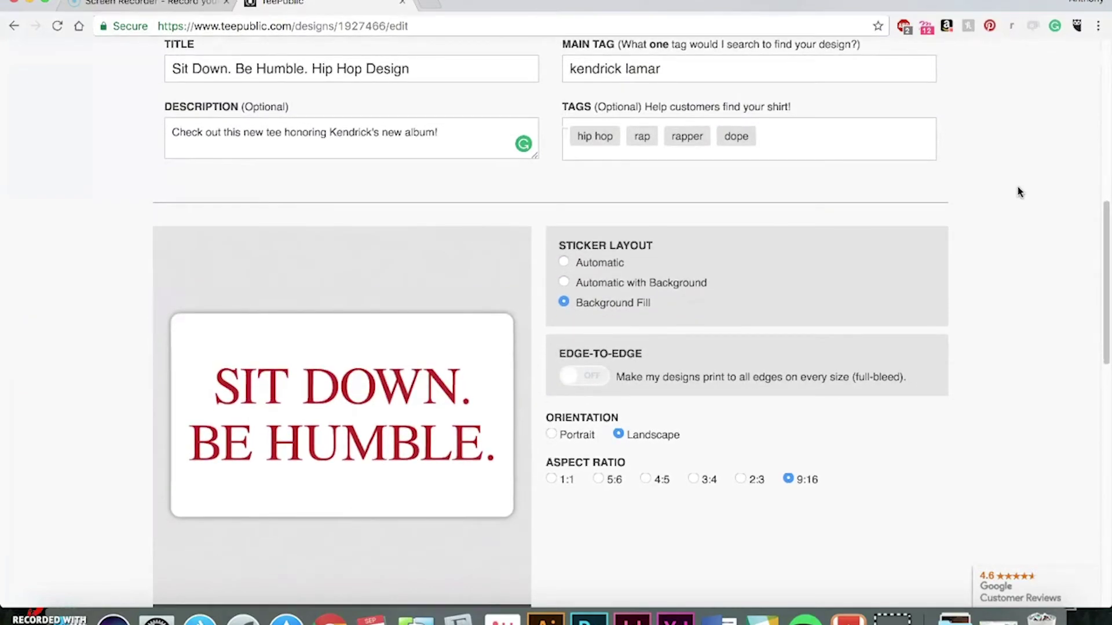
scroll(1019, 191, "down", 5)
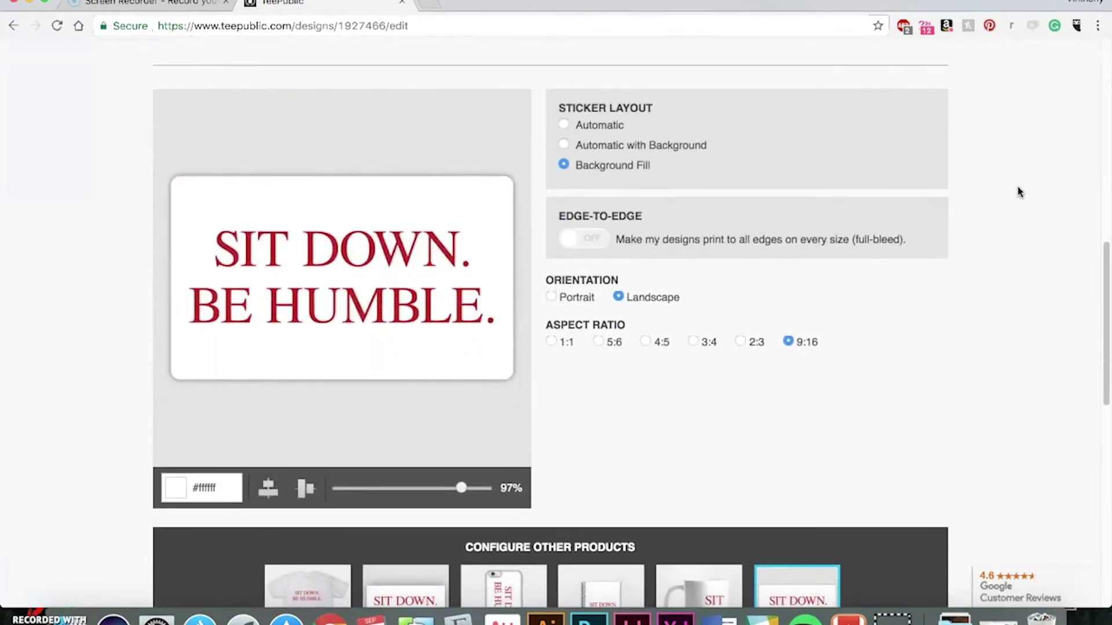
scroll(1020, 192, "down", 6)
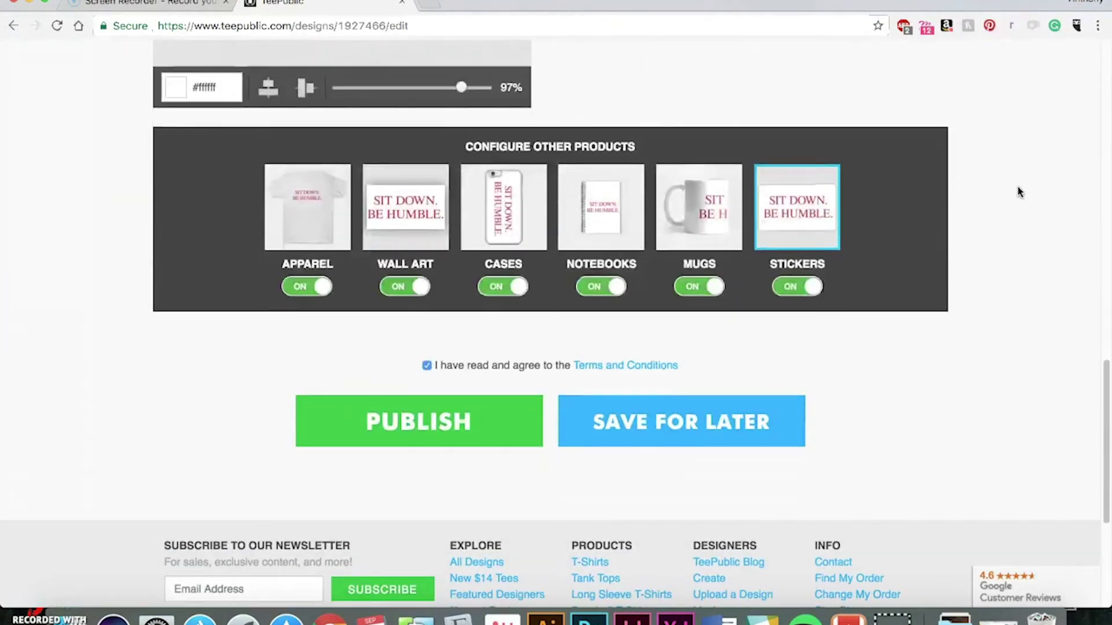
scroll(1019, 192, "down", 1)
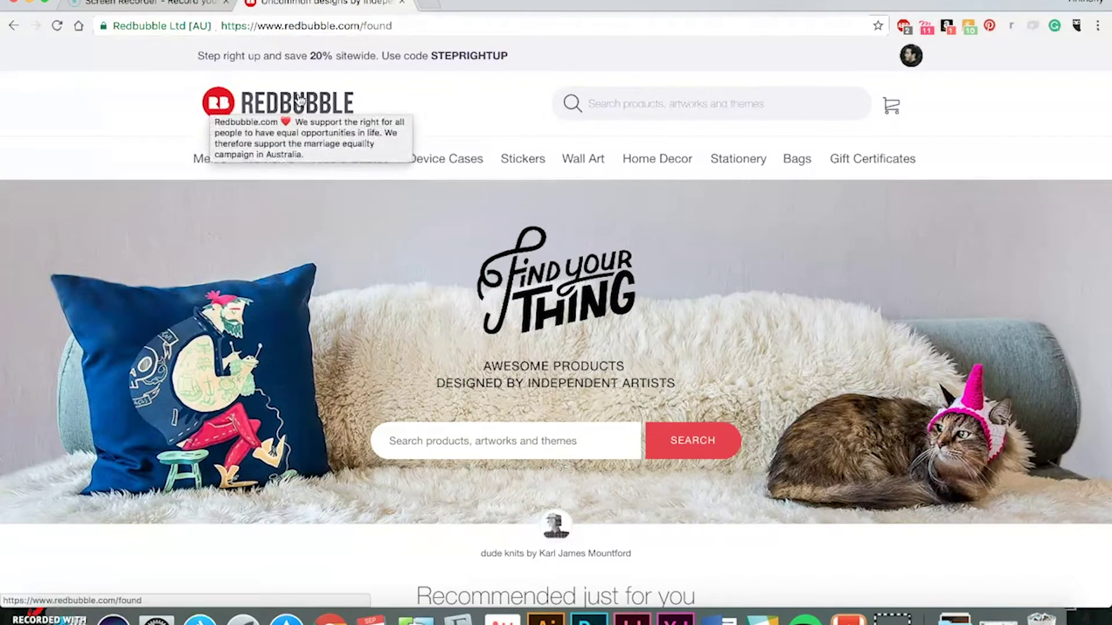
- Browse the Redbubble product feed down to Show More and the footer, then return toward the top
mouse_move(610, 143)
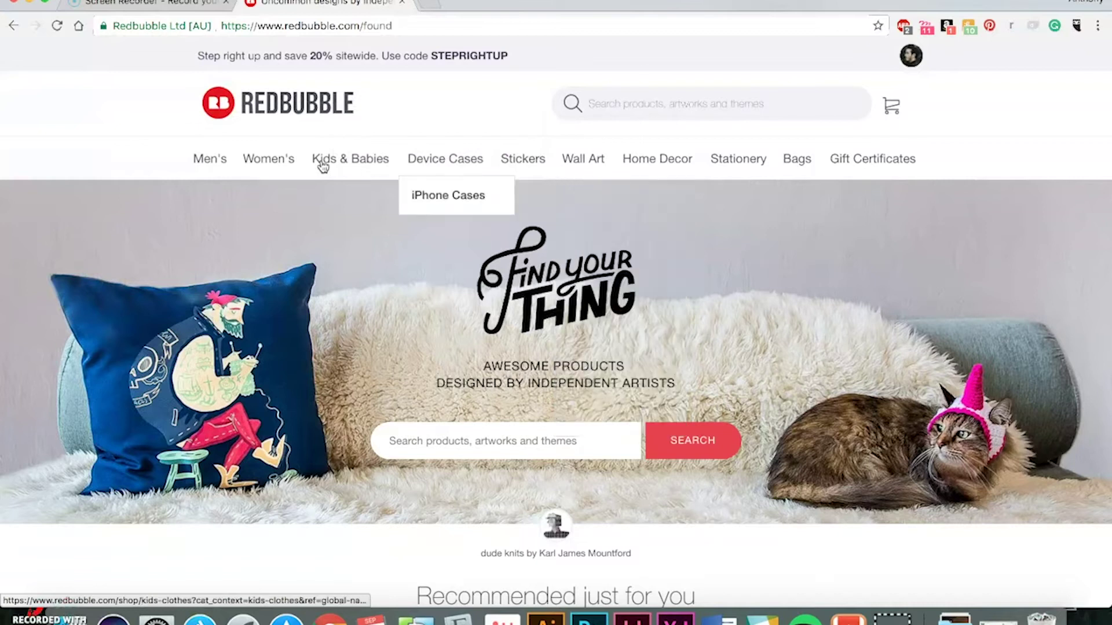
scroll(159, 116, "down", 5)
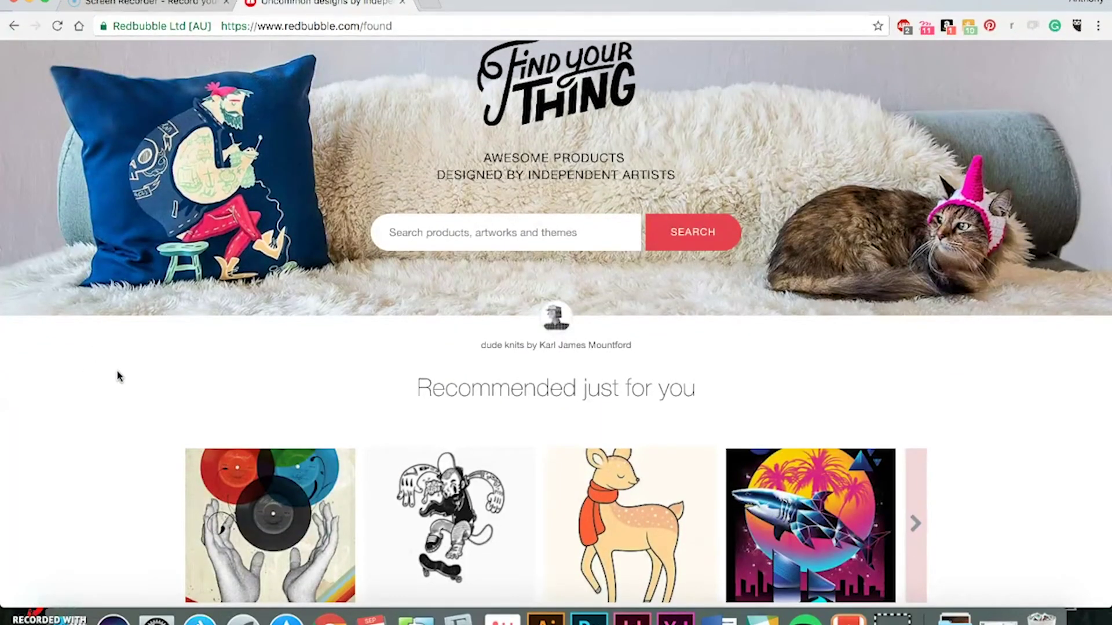
scroll(118, 376, "down", 8)
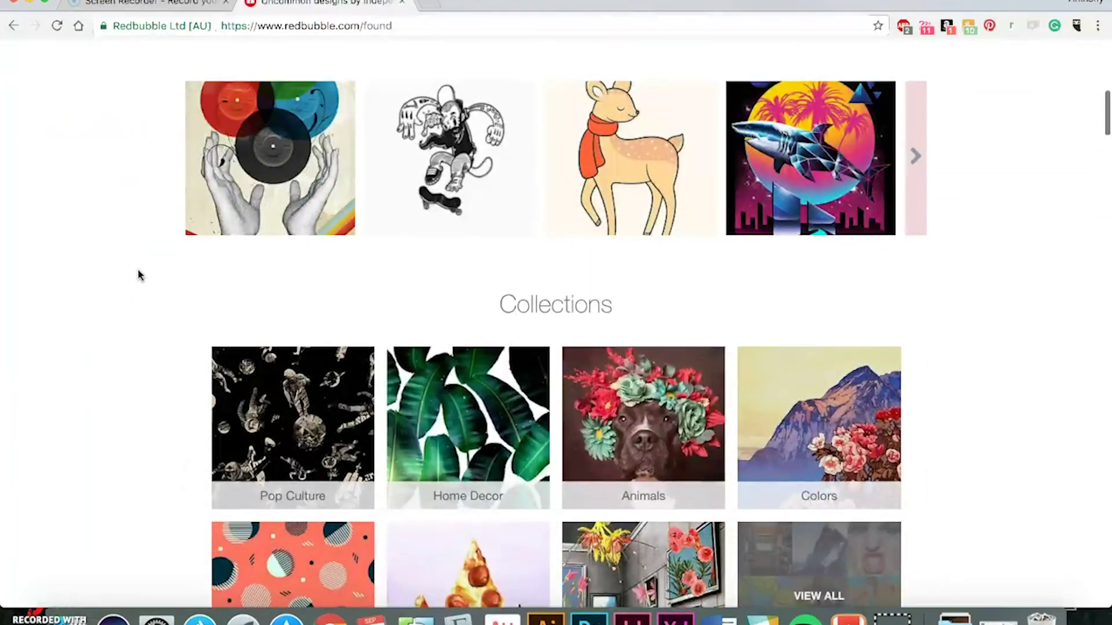
scroll(139, 275, "down", 5)
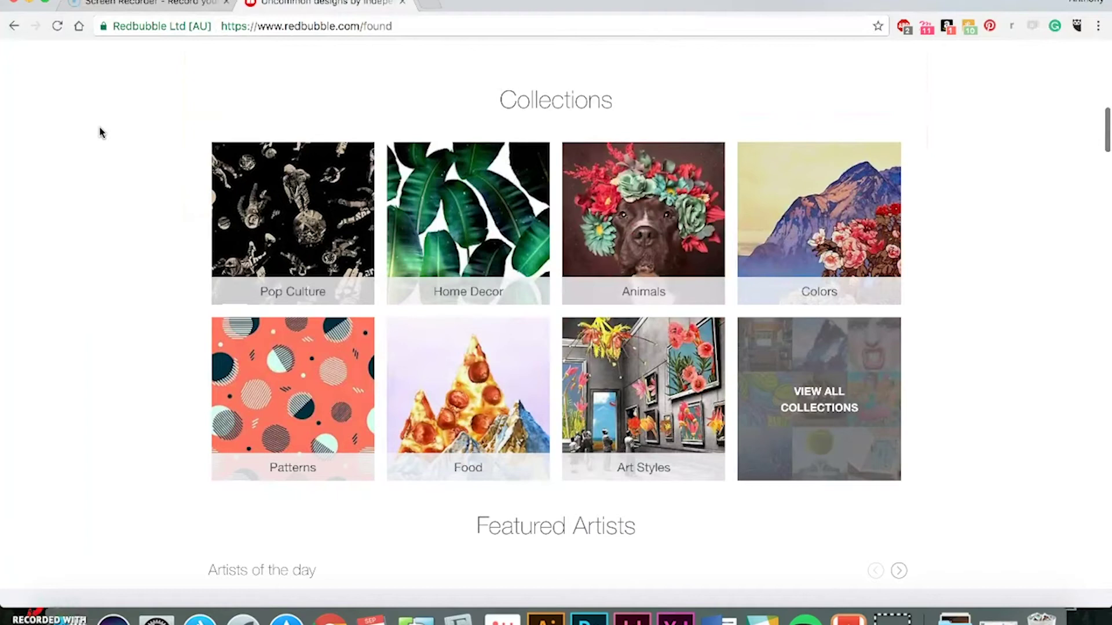
scroll(58, 128, "down", 4)
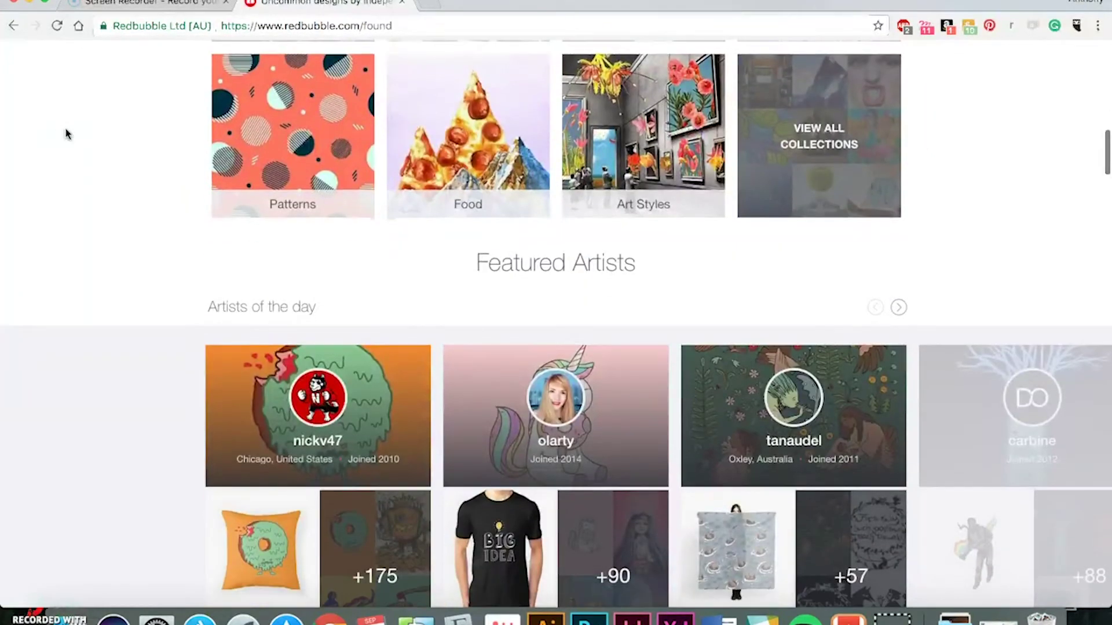
scroll(94, 157, "down", 7)
scroll(95, 158, "down", 6)
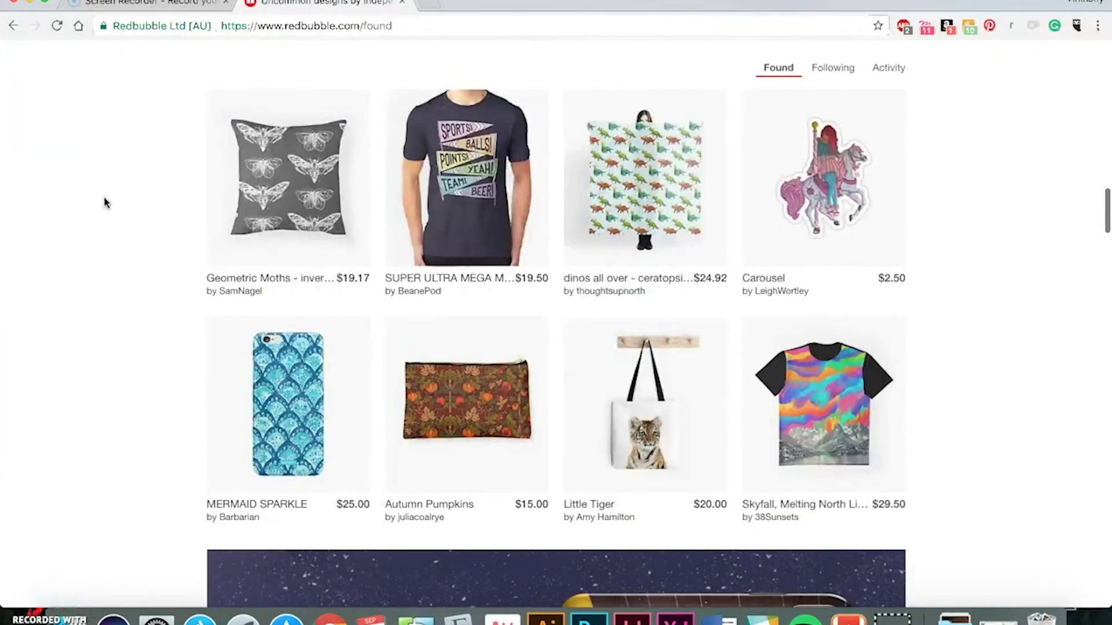
scroll(107, 223, "down", 3)
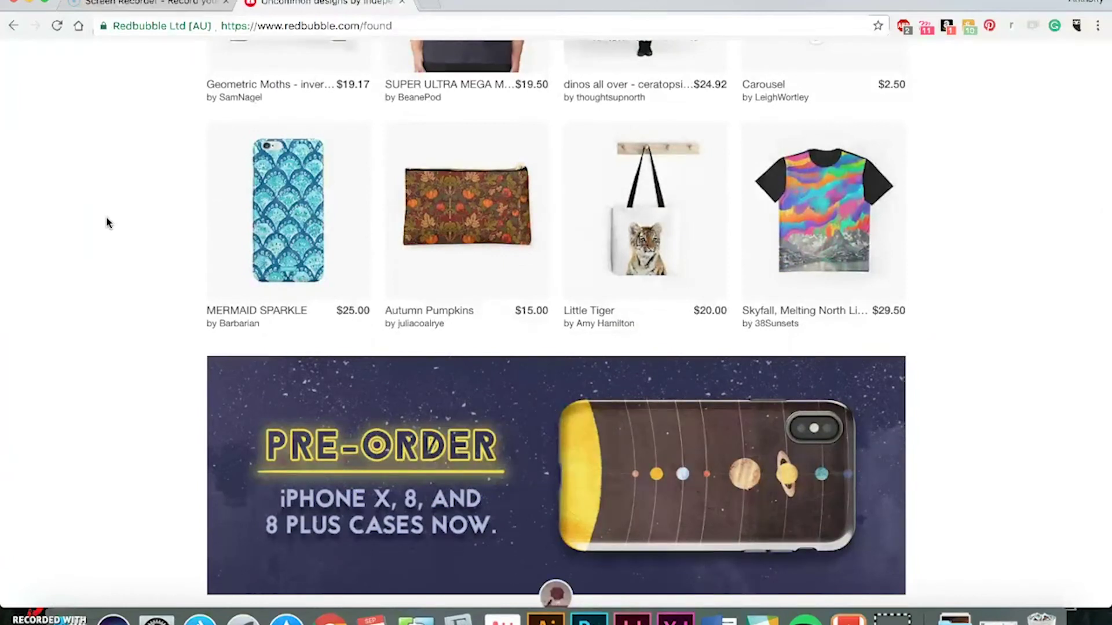
scroll(107, 223, "down", 8)
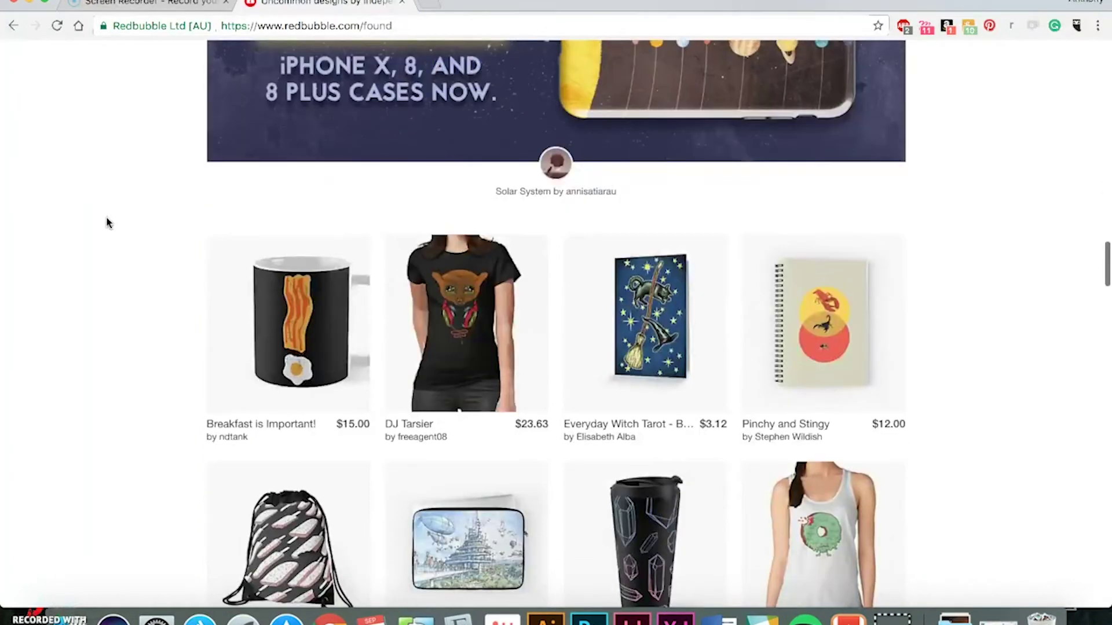
scroll(102, 165, "down", 5)
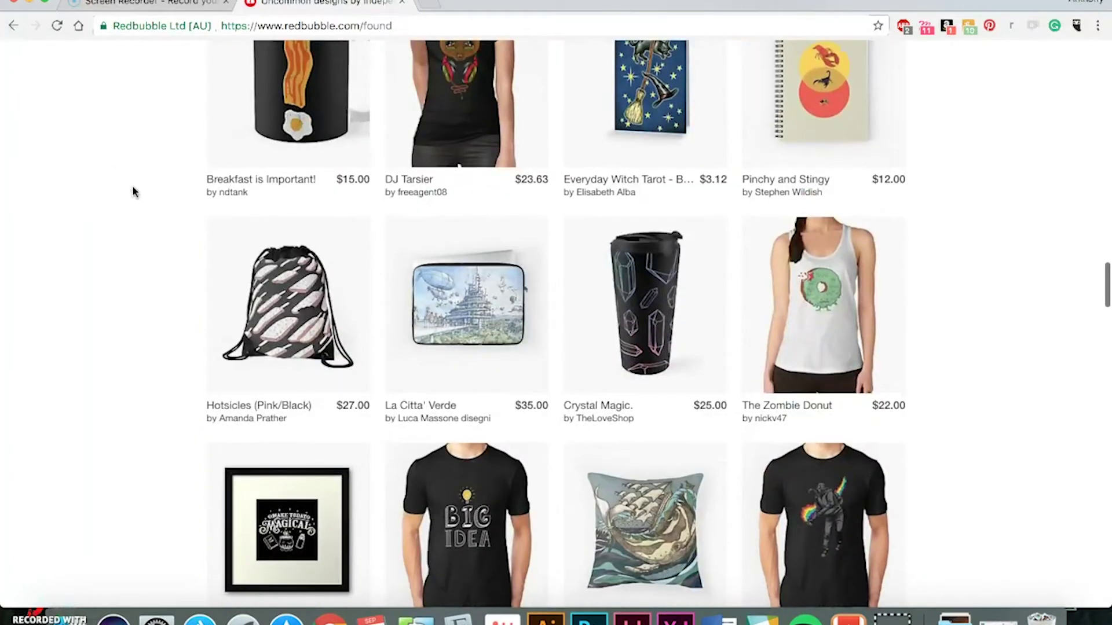
scroll(133, 192, "down", 6)
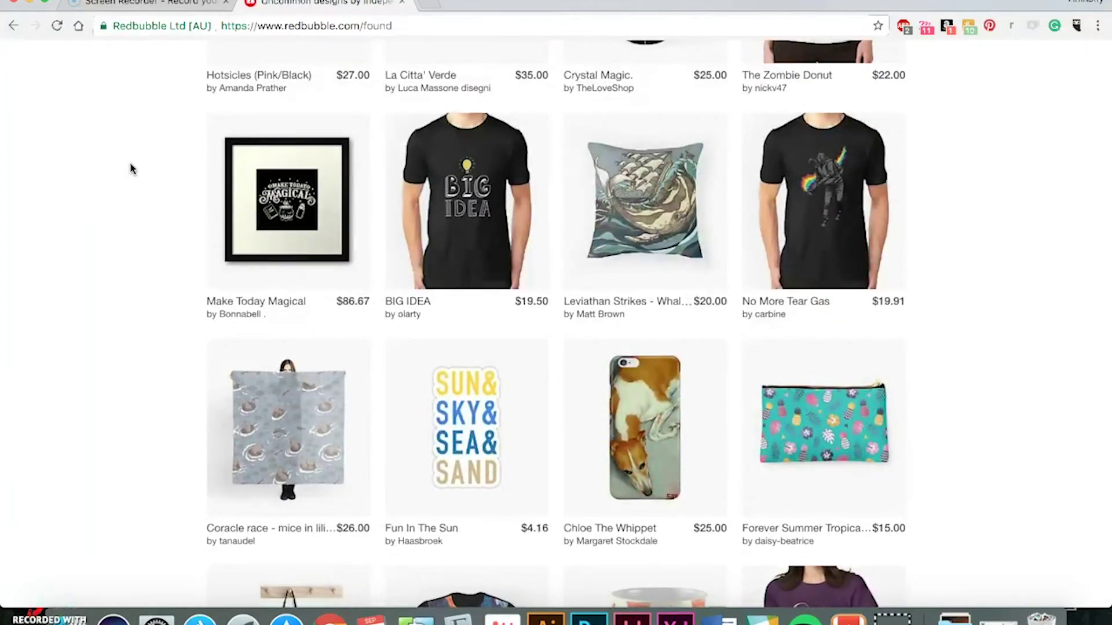
scroll(122, 142, "down", 10)
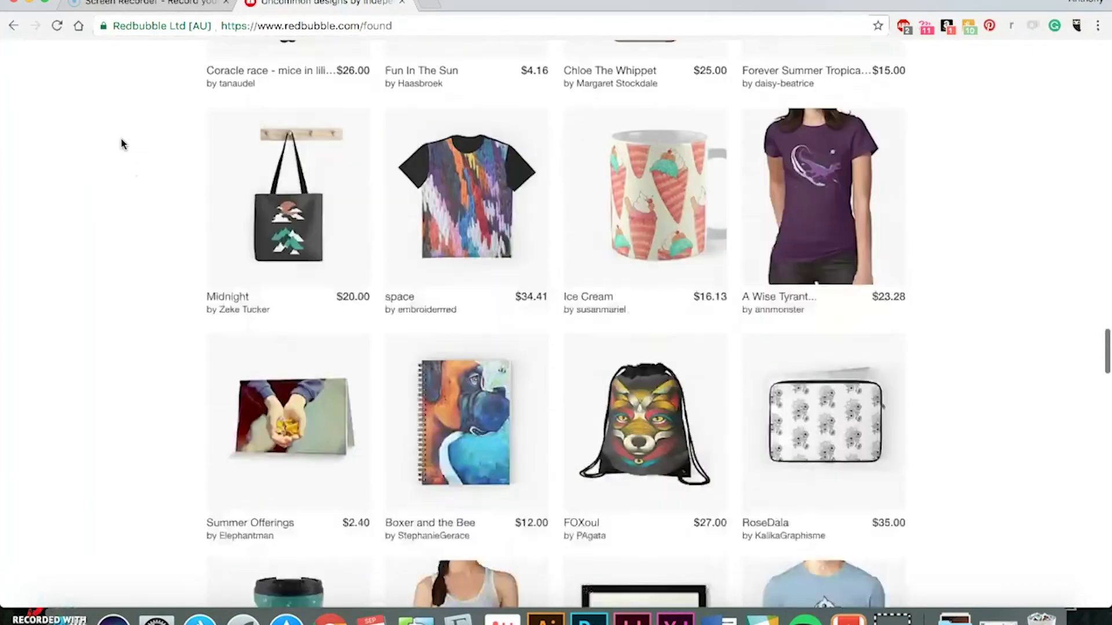
scroll(121, 143, "down", 9)
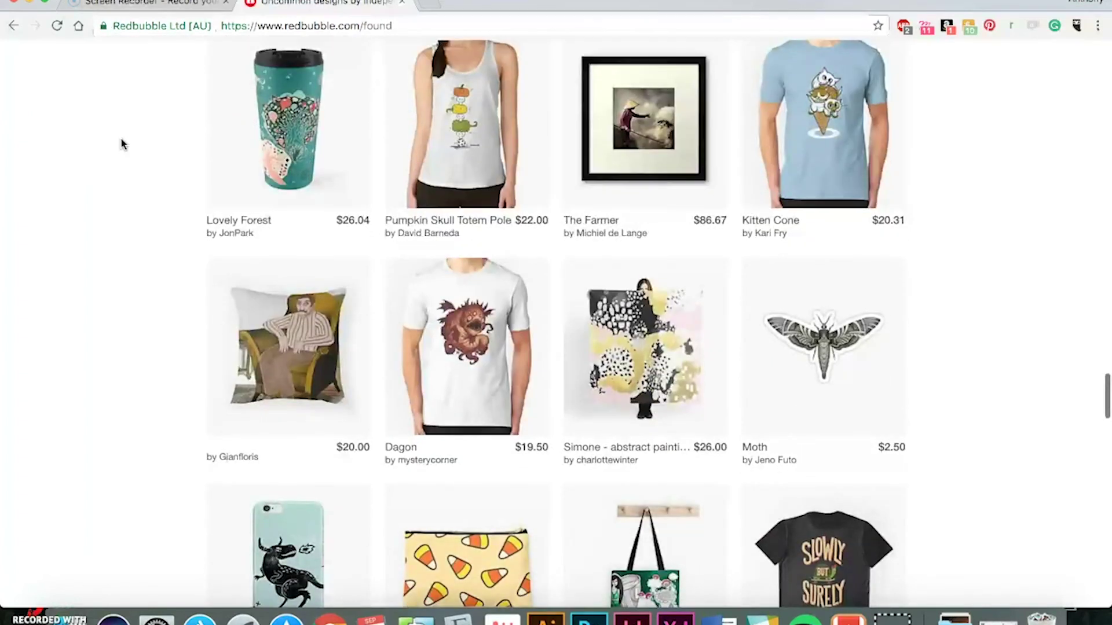
scroll(121, 143, "down", 10)
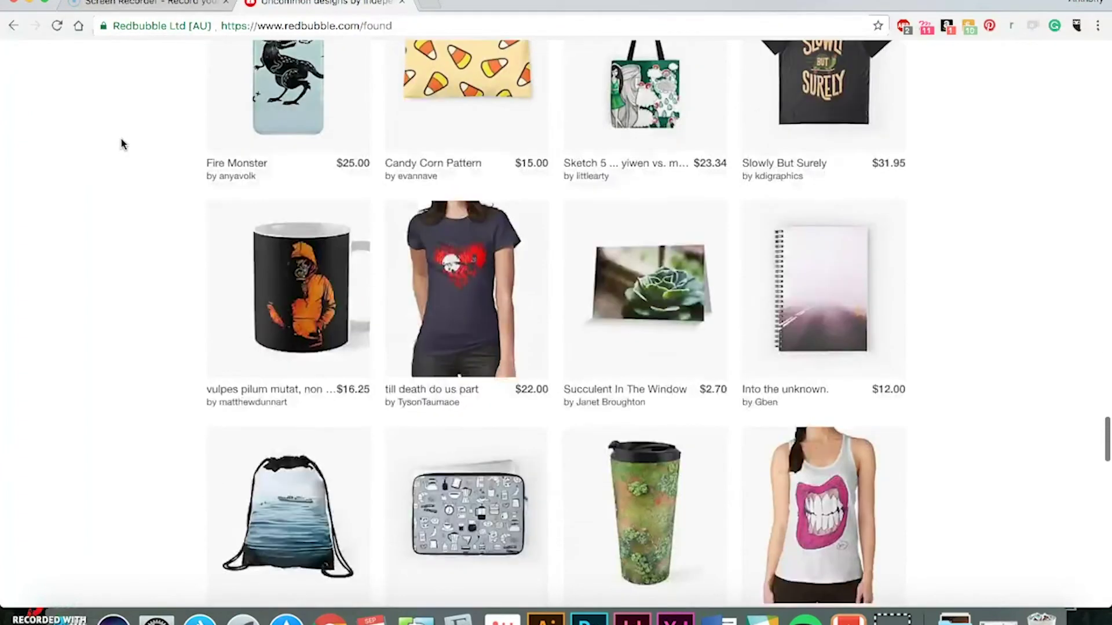
scroll(122, 143, "down", 11)
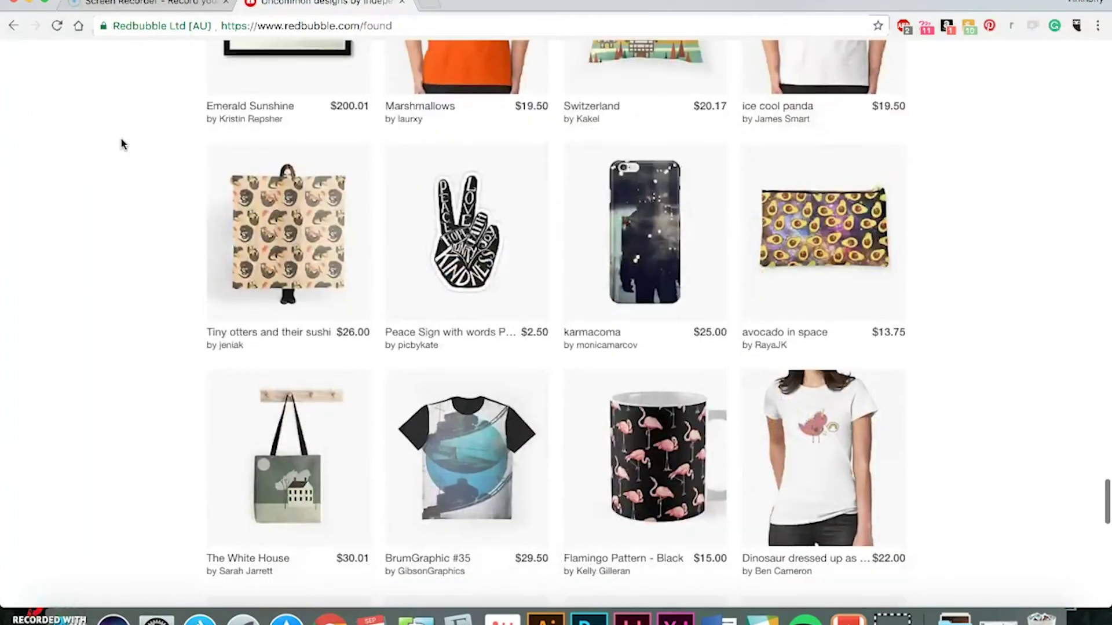
scroll(122, 143, "down", 9)
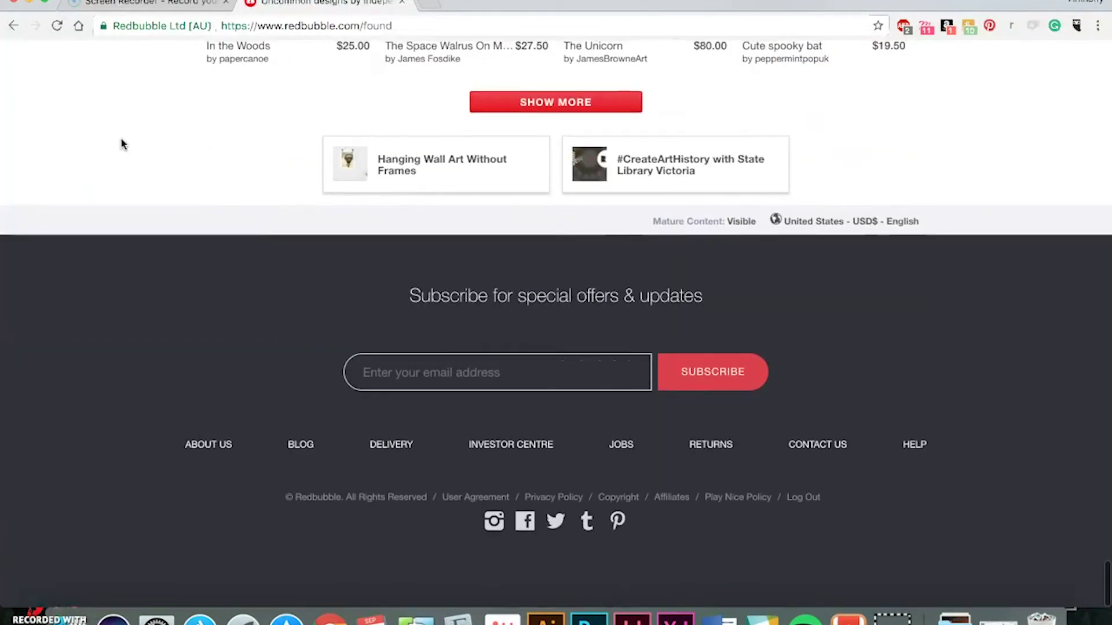
scroll(122, 141, "up", 9)
scroll(121, 138, "up", 20)
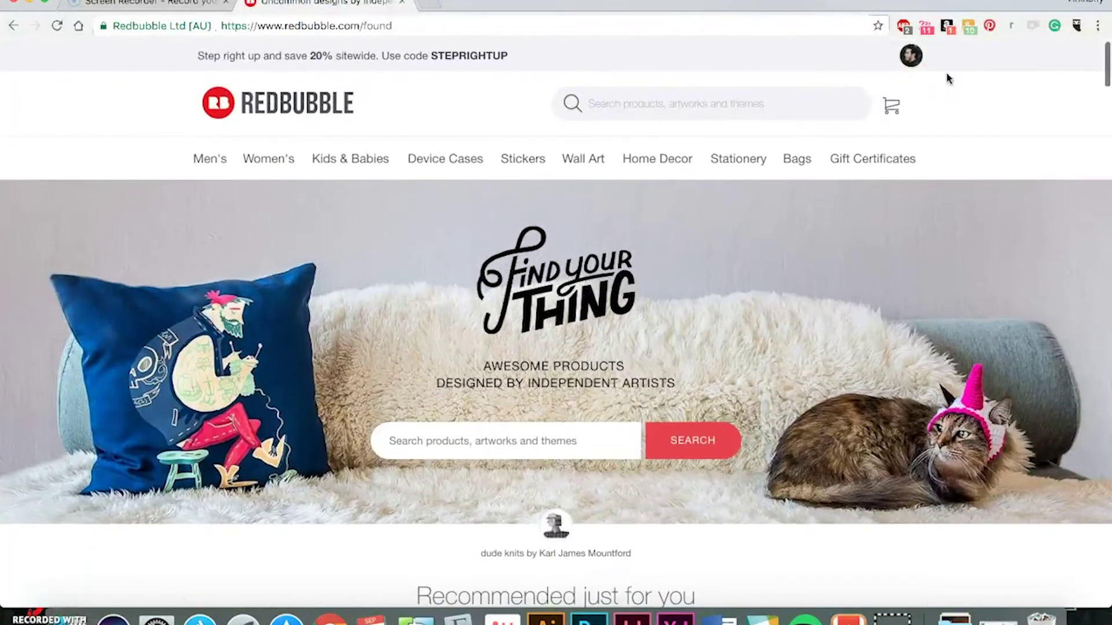
- Choose Add New Work from the Redbubble account menu
mouse_move(913, 53)
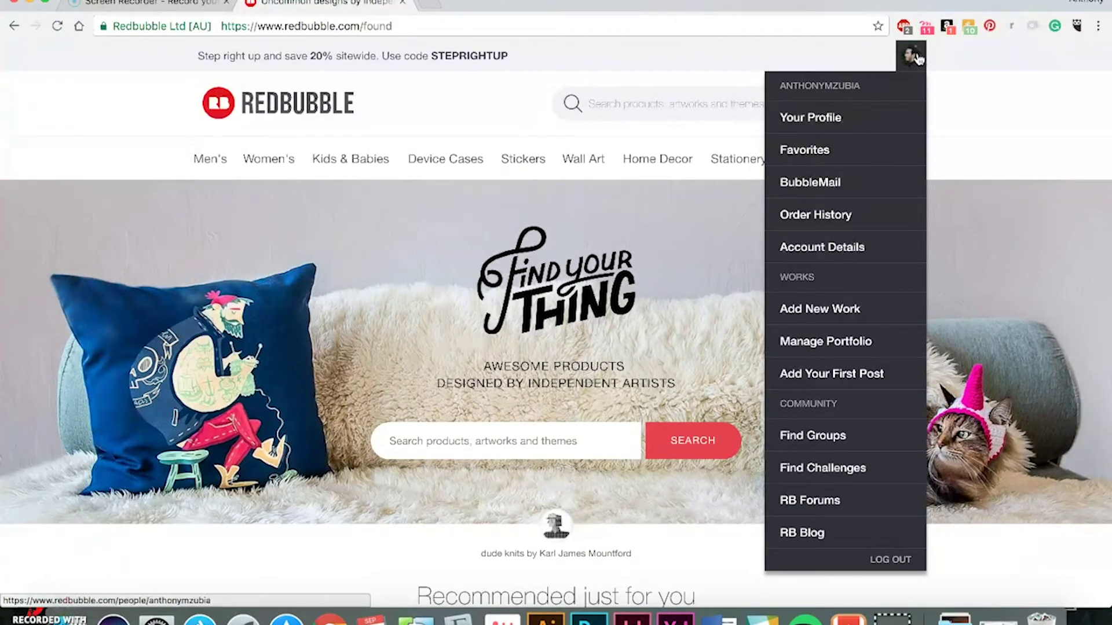
left_click(829, 314)
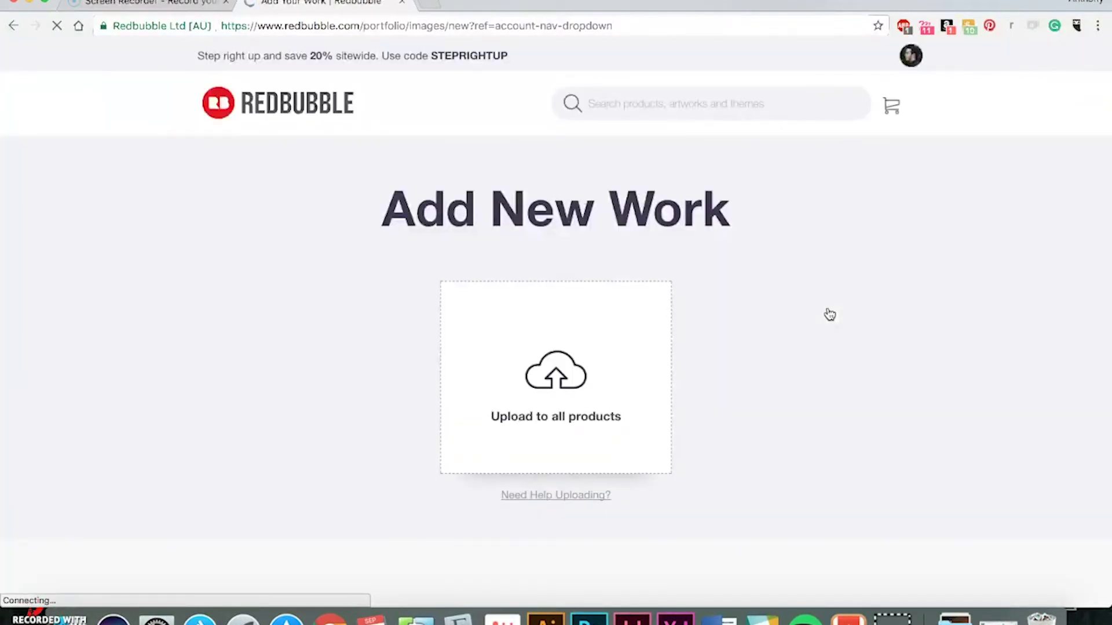
- Upload SitDownBeHumble.png as the new work and scroll to its product previews
left_click(573, 390)
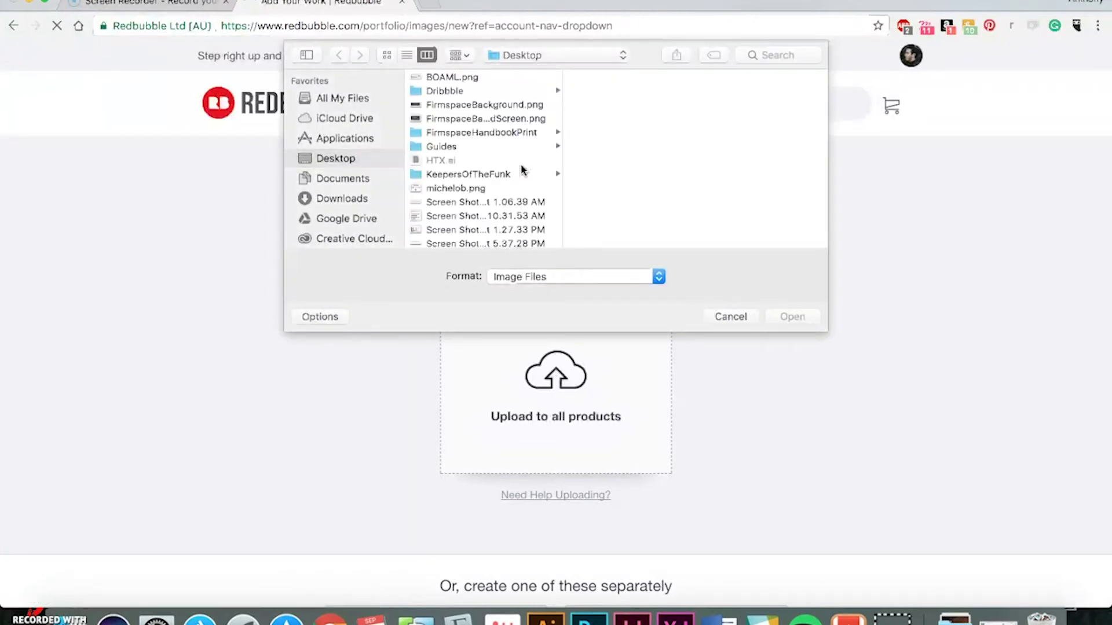
scroll(522, 169, "down", 3)
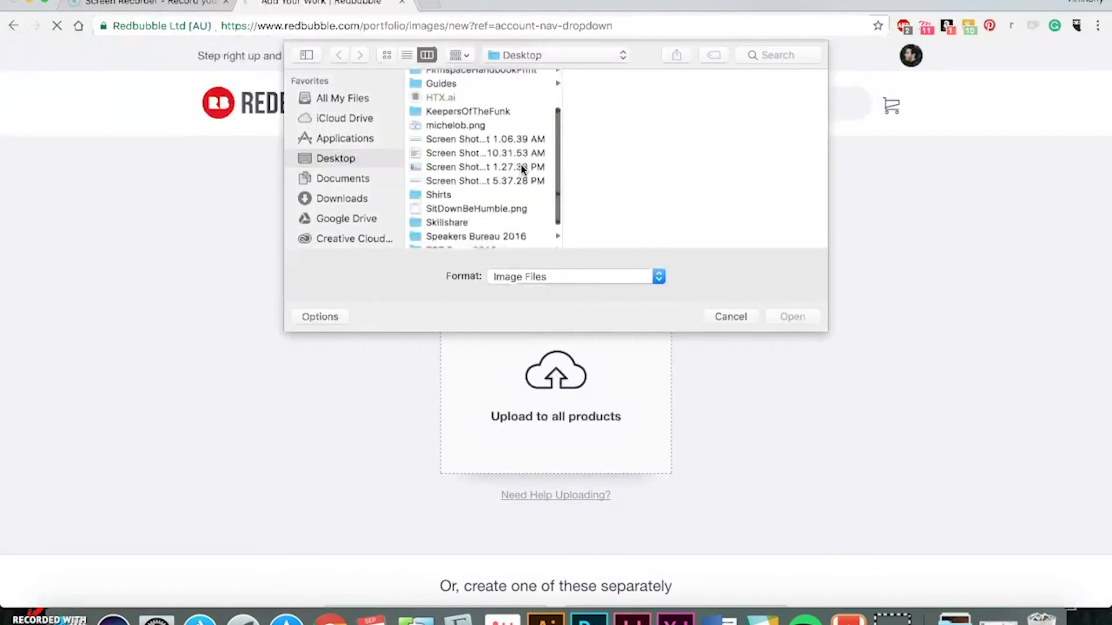
left_click(470, 209)
left_click(796, 316)
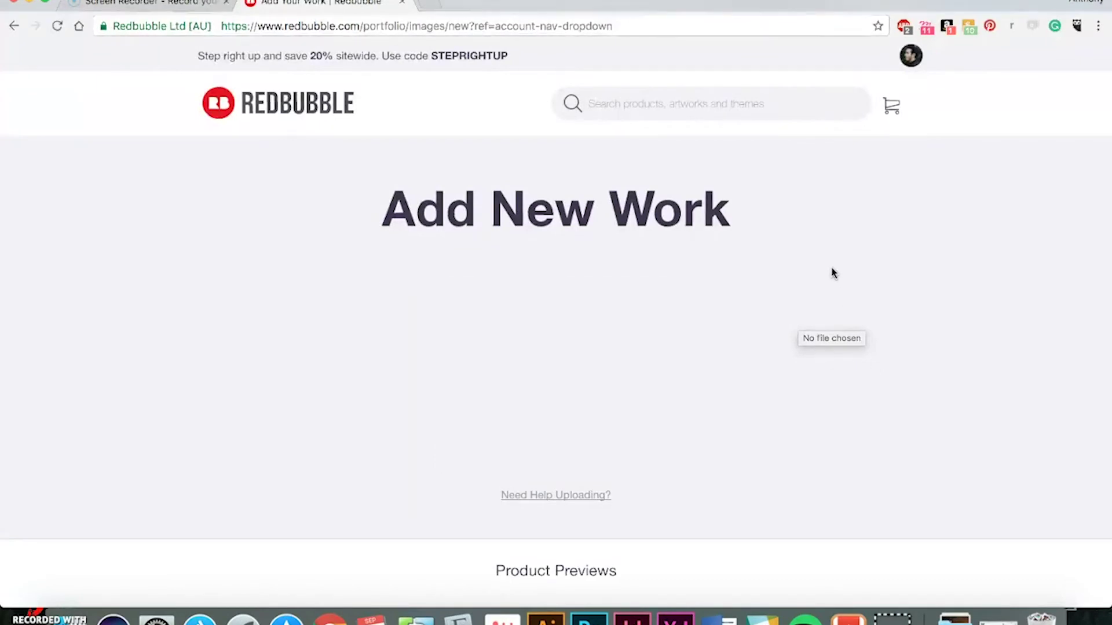
scroll(893, 293, "down", 3)
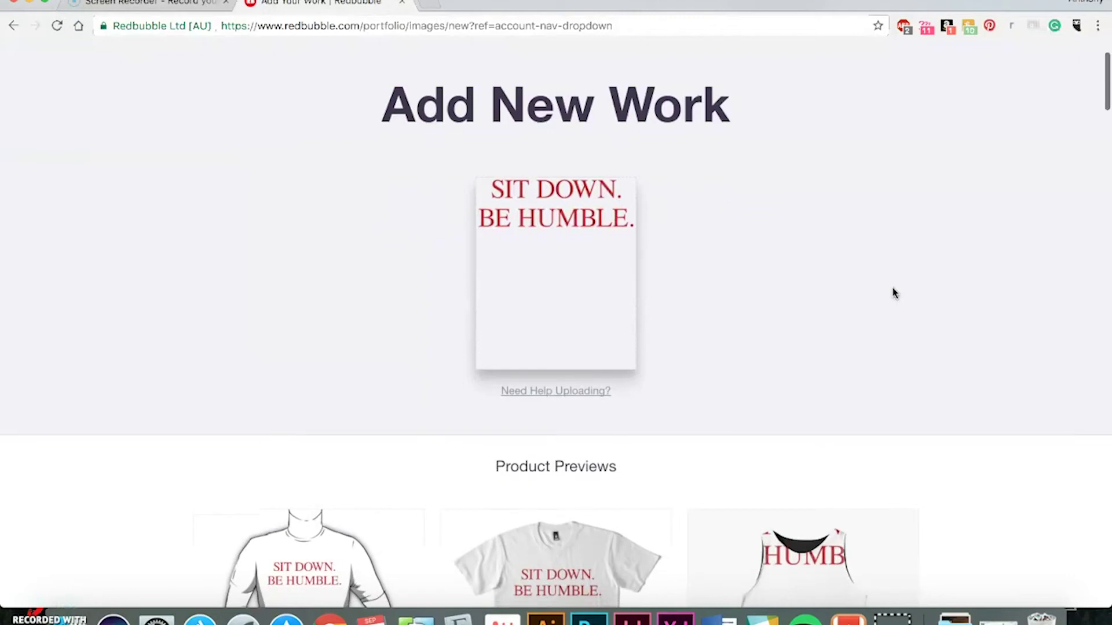
scroll(794, 305, "down", 6)
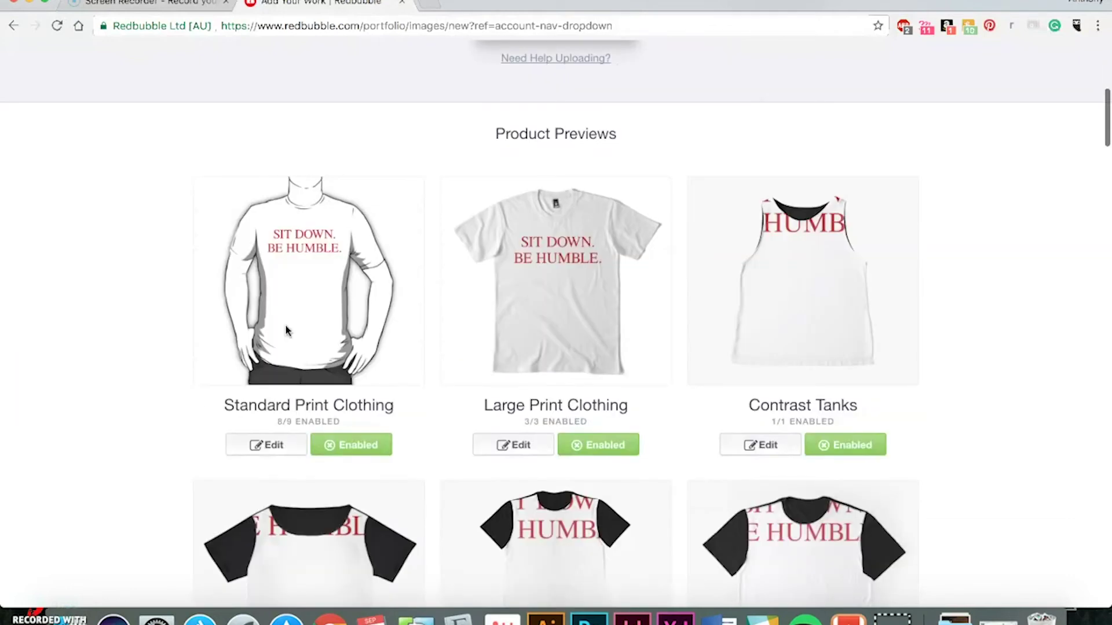
scroll(248, 316, "up", 1)
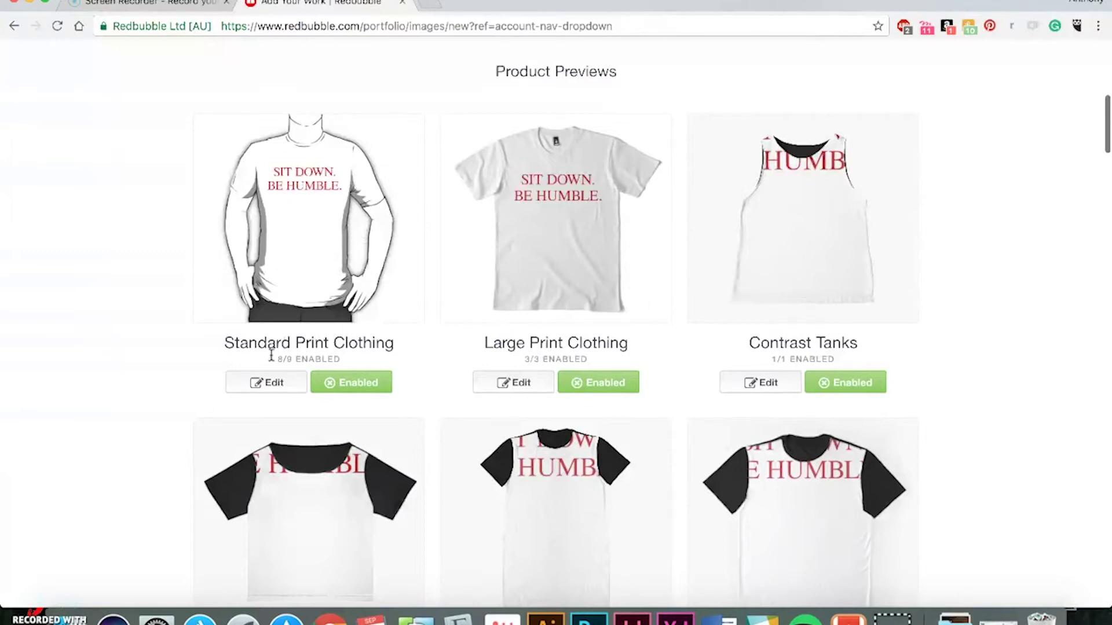
- Open the Standard Print Clothing editor, preview light and heather grey, then return to white
left_click(272, 386)
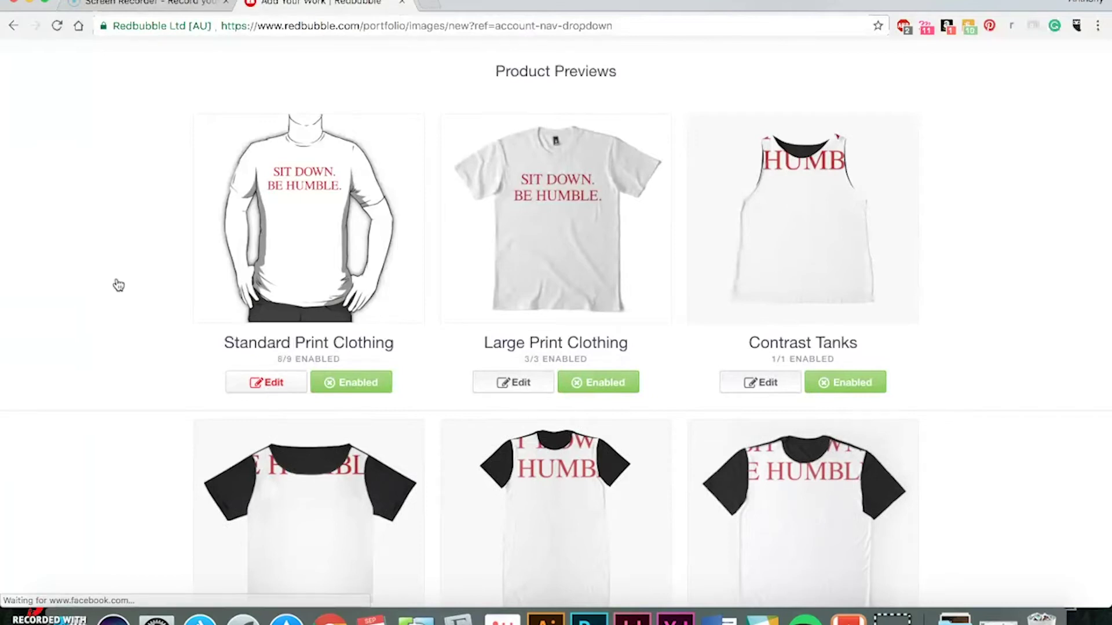
scroll(154, 283, "down", 5)
scroll(154, 283, "down", 3)
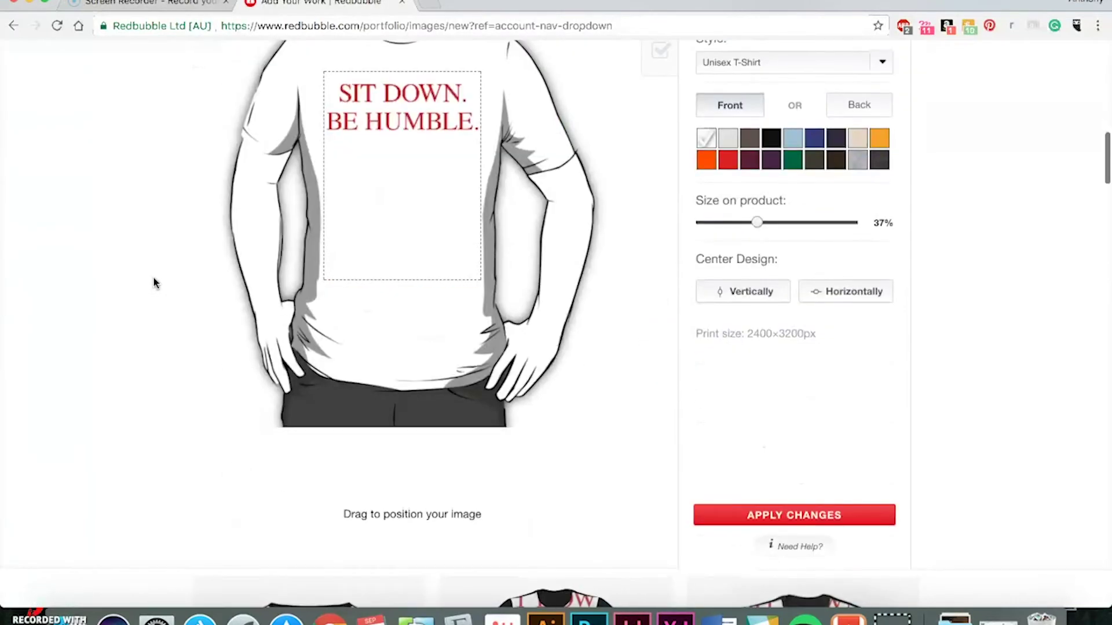
scroll(614, 285, "up", 2)
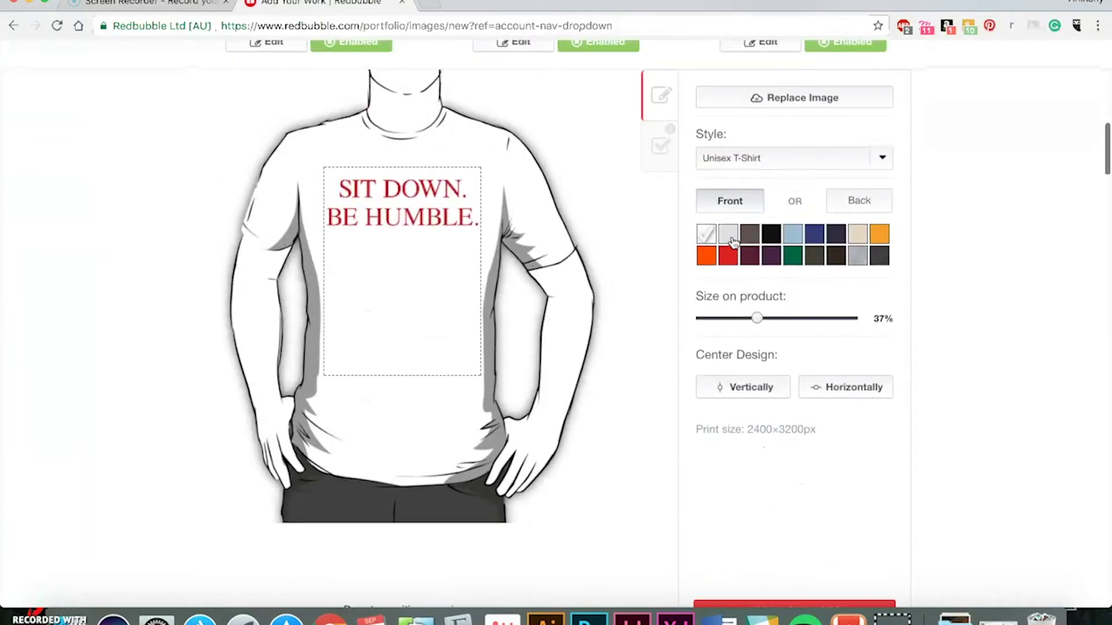
left_click(731, 238)
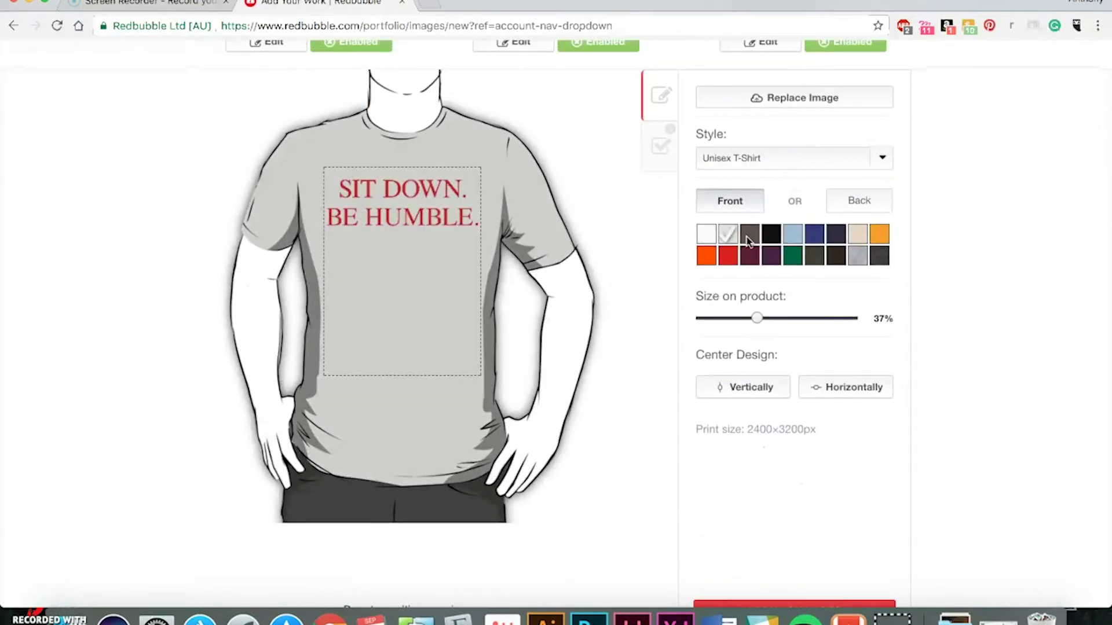
left_click(858, 255)
left_click(711, 239)
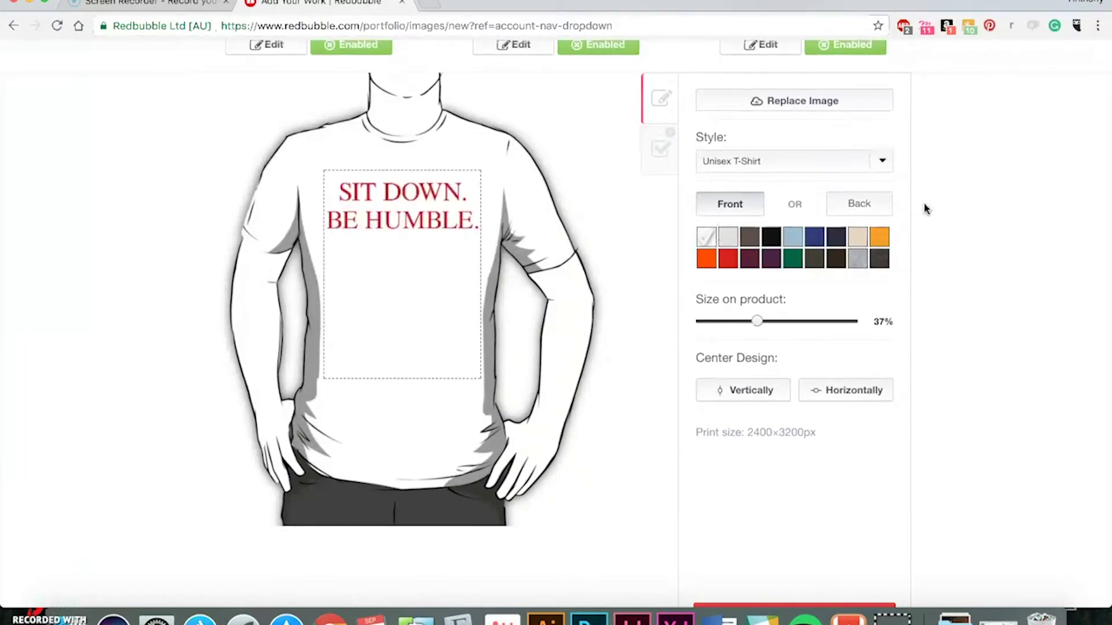
- Nudge the design in the print area and centre it horizontally on the shirt
scroll(924, 207, "up", 2)
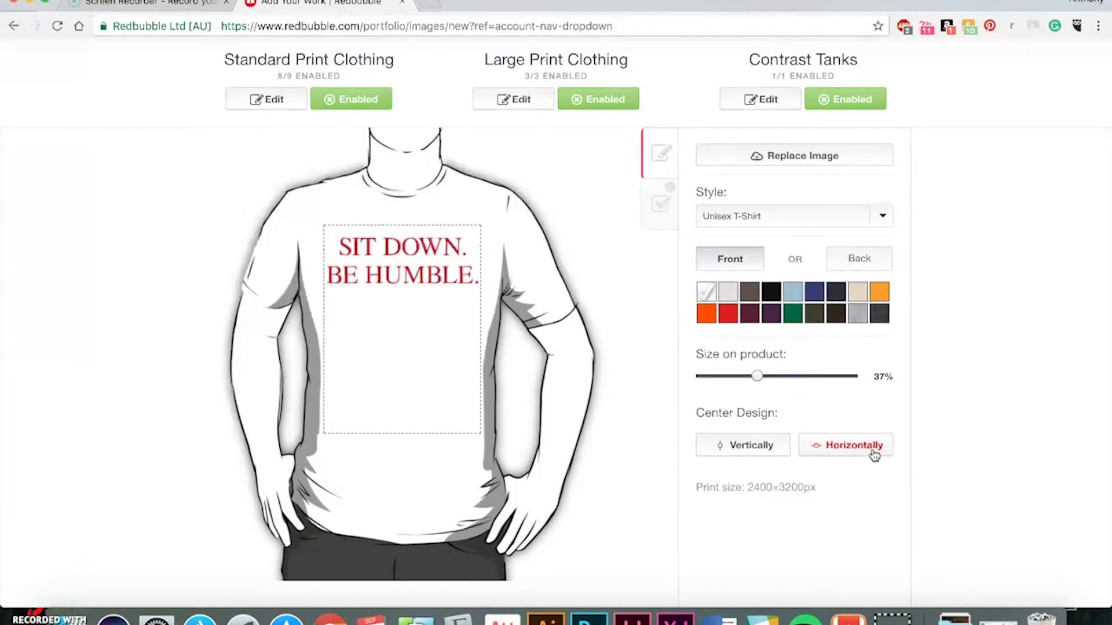
left_click(847, 453)
left_click_drag(452, 273, 434, 278)
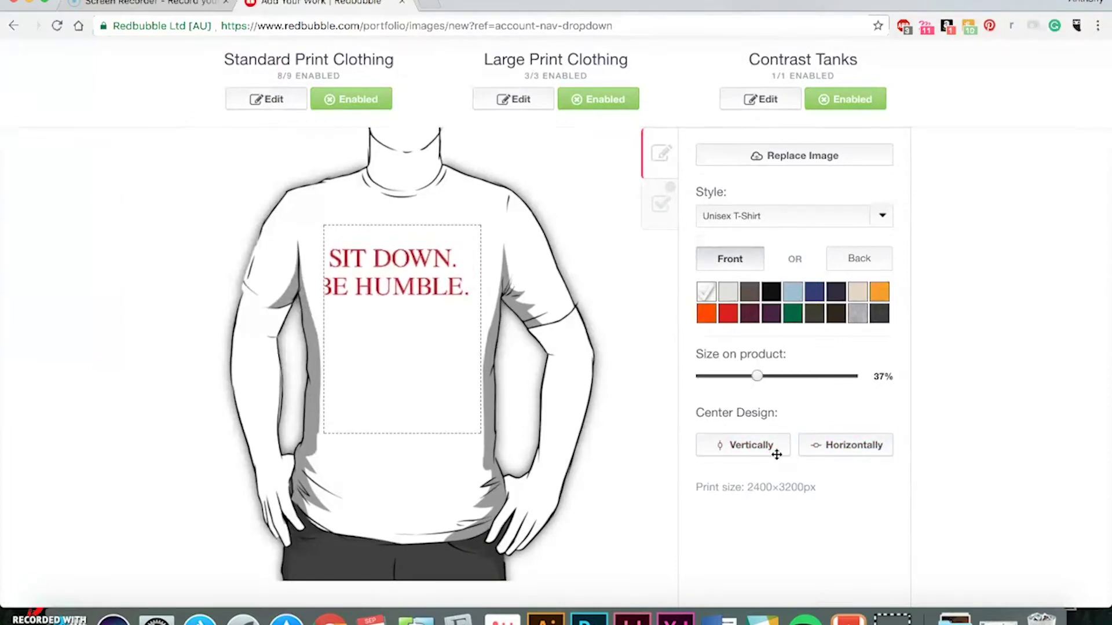
left_click(845, 453)
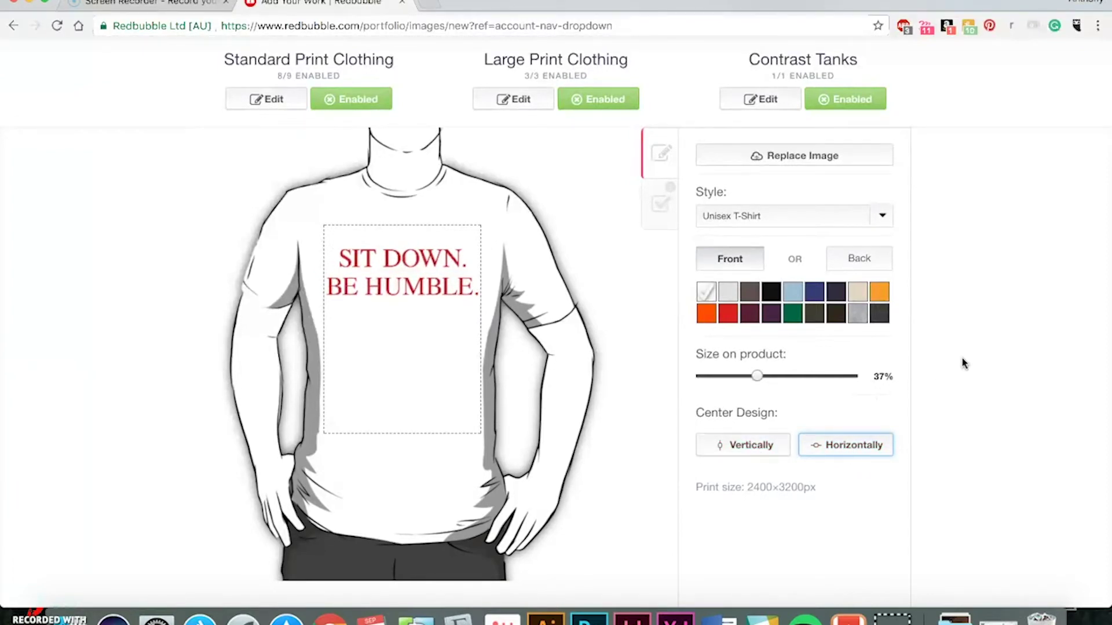
scroll(964, 363, "up", 2)
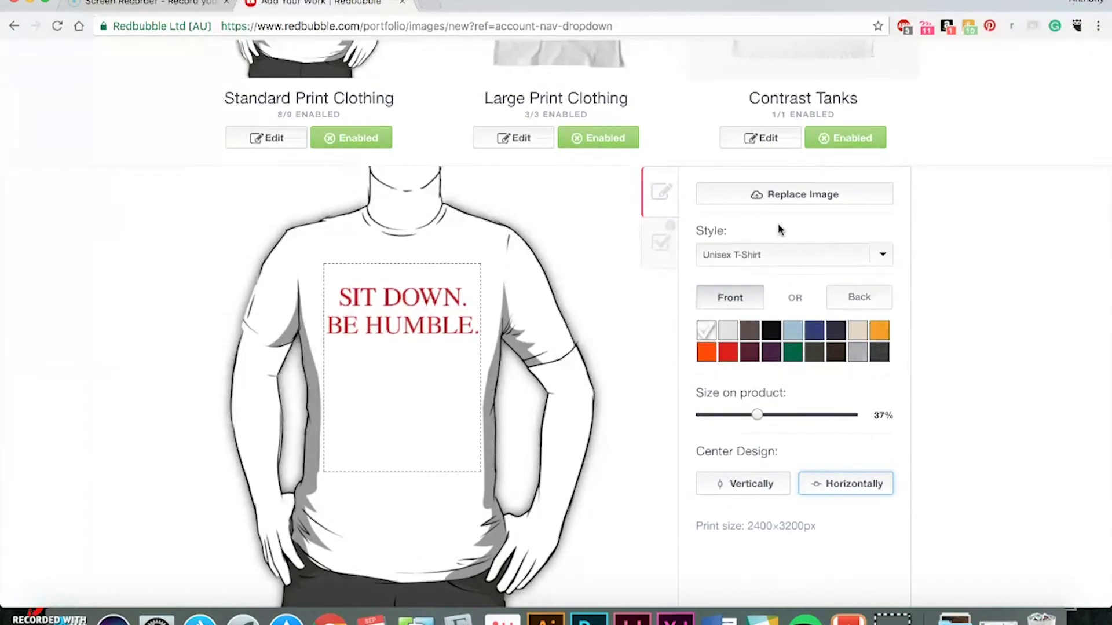
- Try Unisex Tank Top and V-Neck, then set the garment to a cream Sweatshirt
left_click(881, 254)
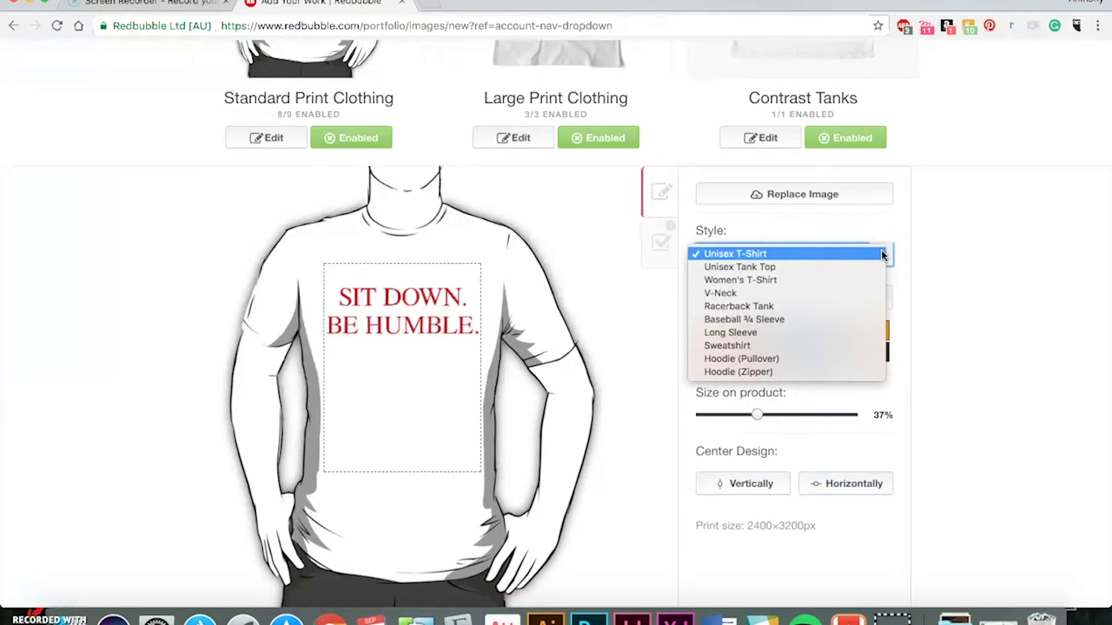
left_click(866, 271)
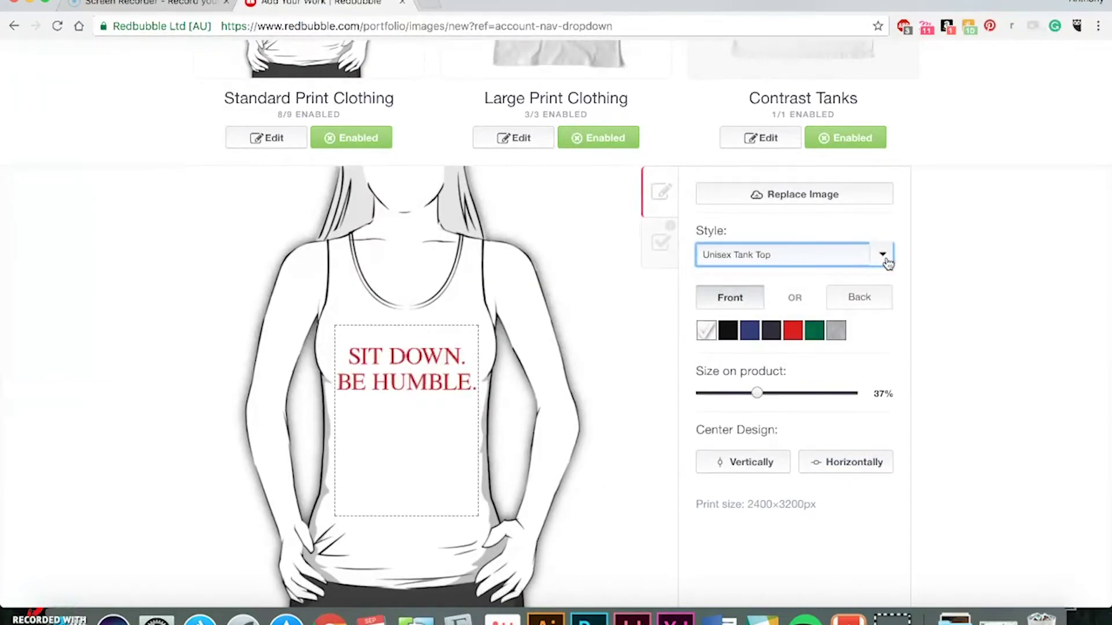
left_click(883, 252)
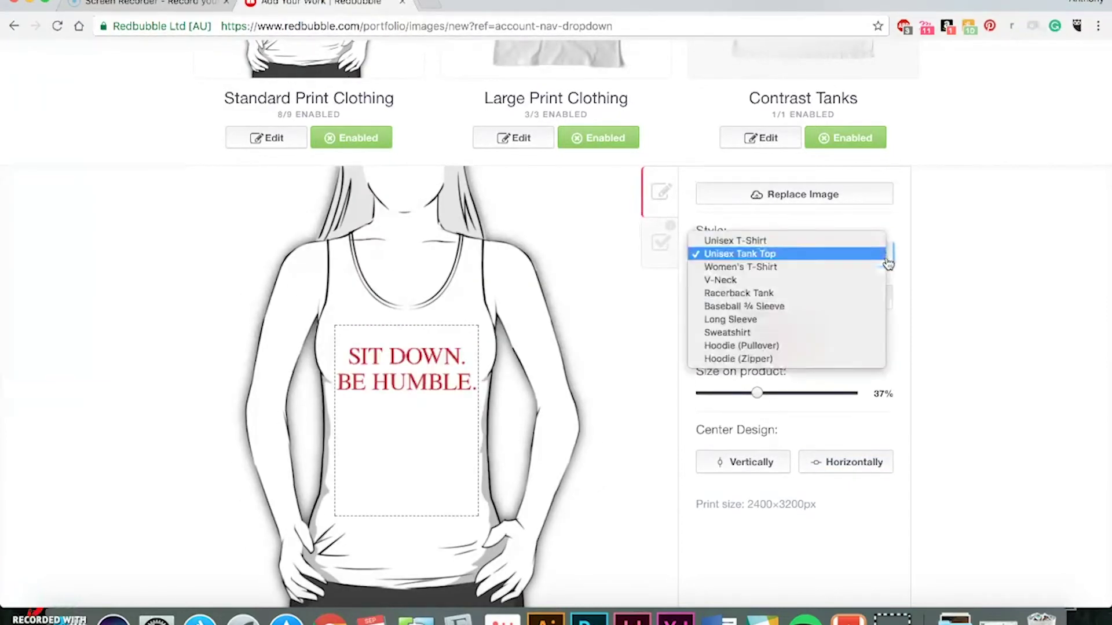
left_click(862, 281)
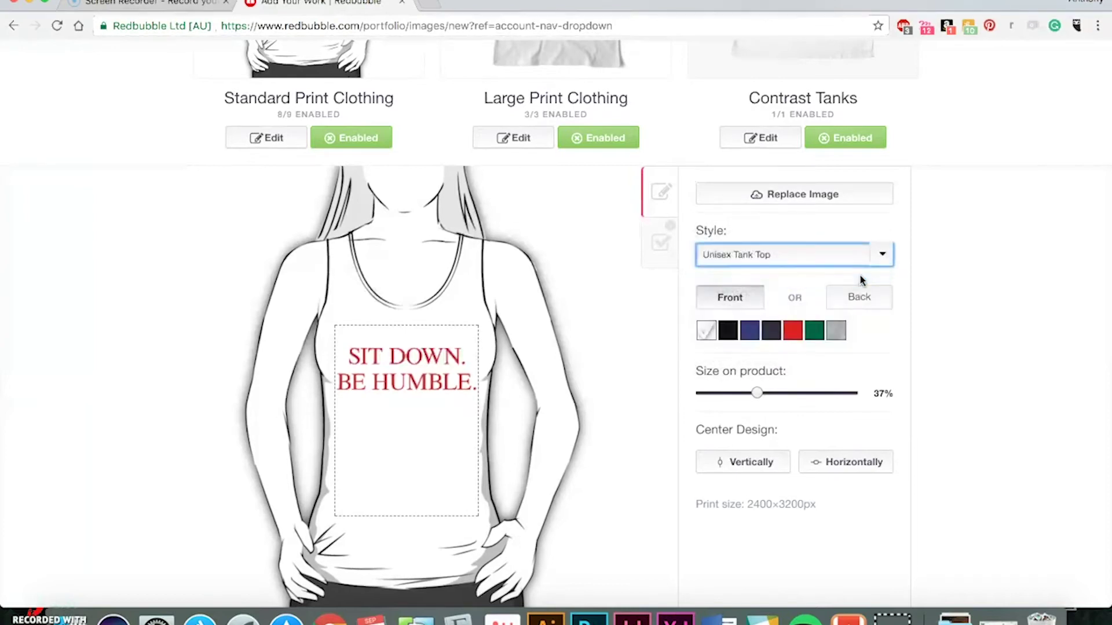
left_click(882, 254)
left_click(786, 308)
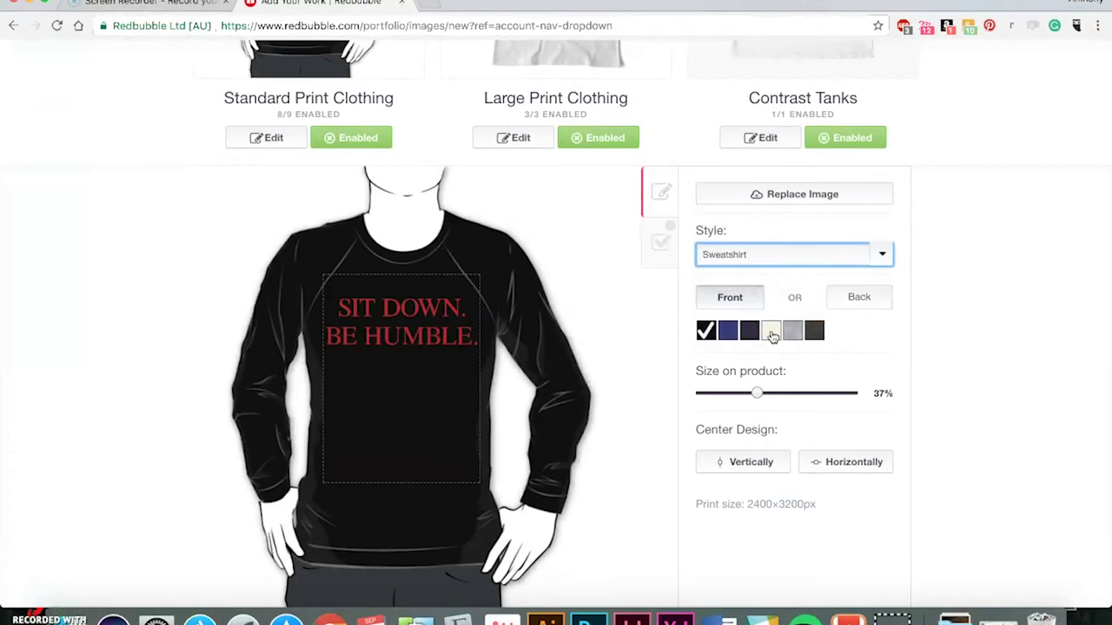
left_click(771, 331)
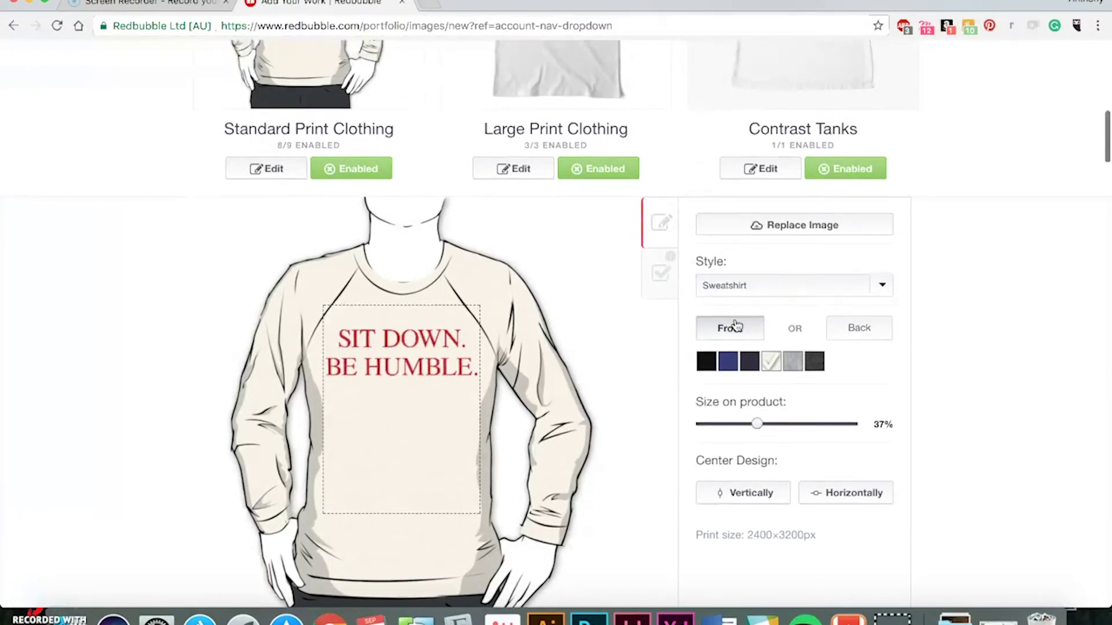
scroll(735, 325, "up", 5)
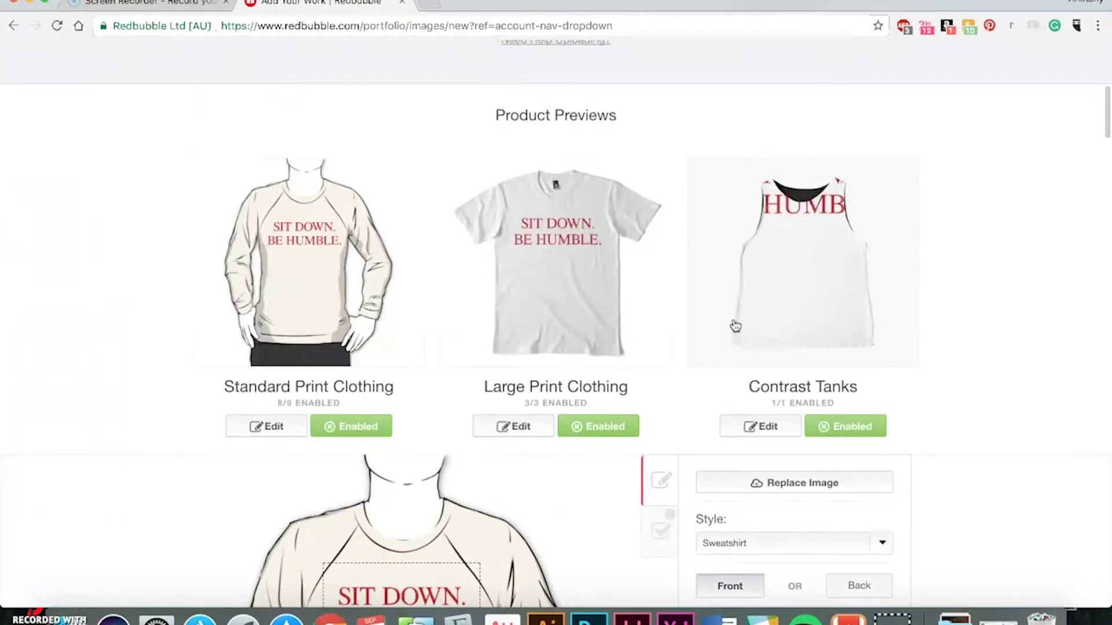
- Apply the Large Print Clothing design settings from its design editor
left_click(578, 310)
scroll(988, 273, "down", 2)
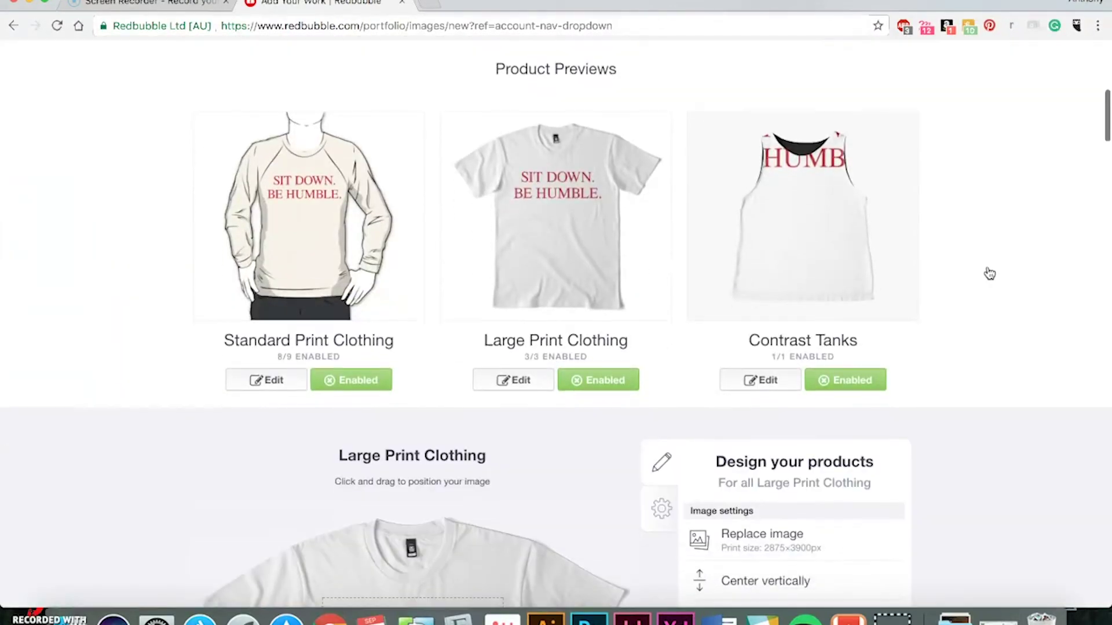
scroll(997, 230, "down", 5)
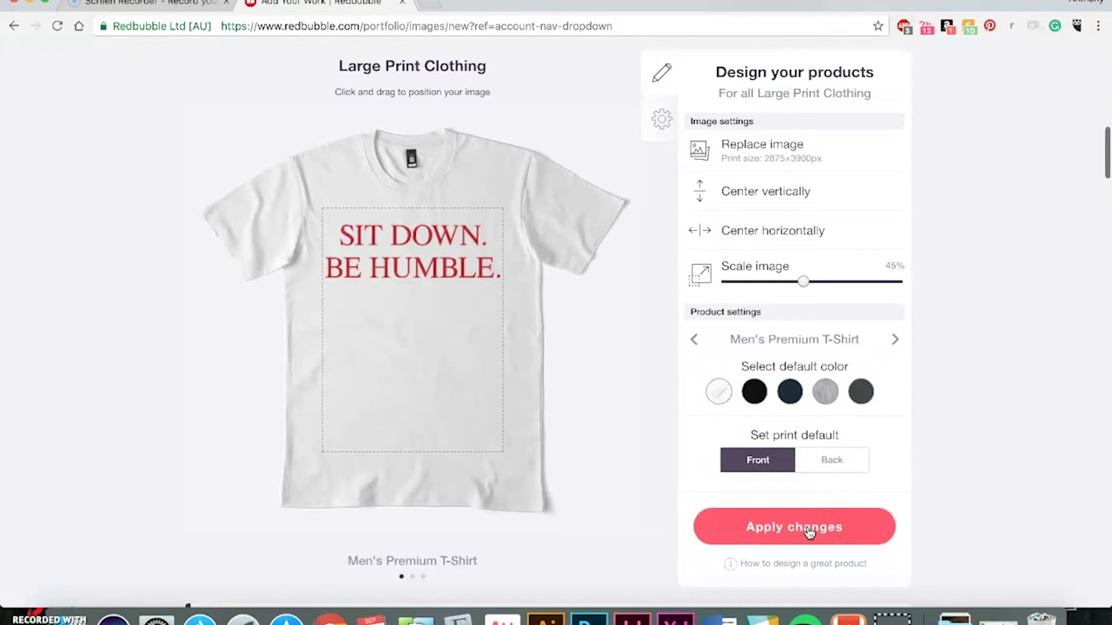
left_click(809, 528)
- Scroll back up to the Product Previews grid
scroll(996, 254, "down", 1)
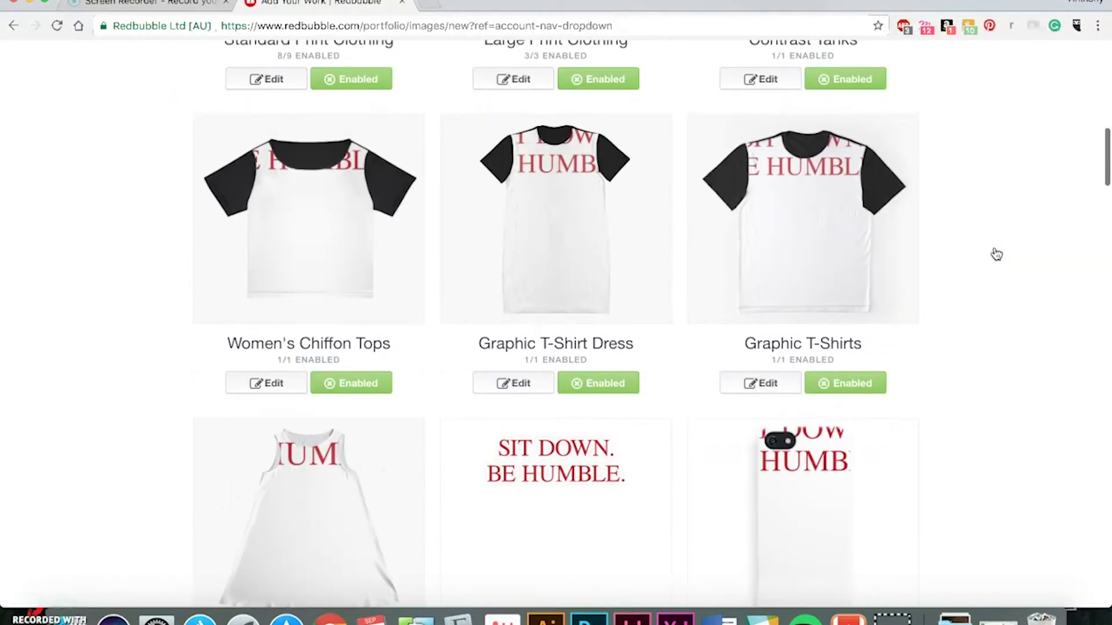
scroll(996, 255, "up", 2)
scroll(995, 254, "up", 5)
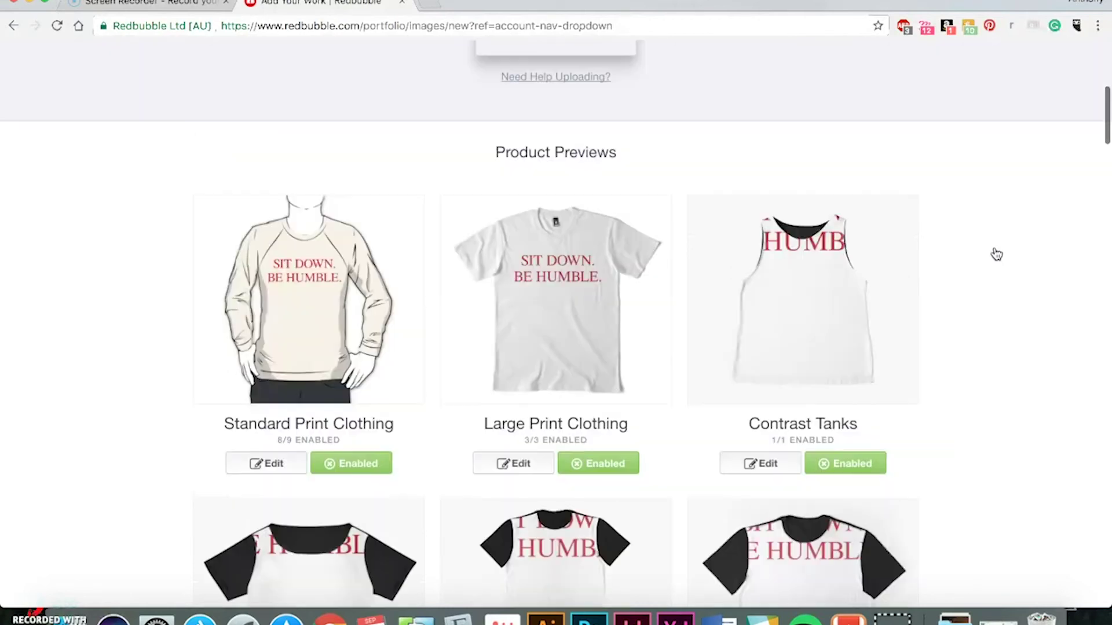
scroll(996, 255, "up", 1)
scroll(996, 255, "down", 2)
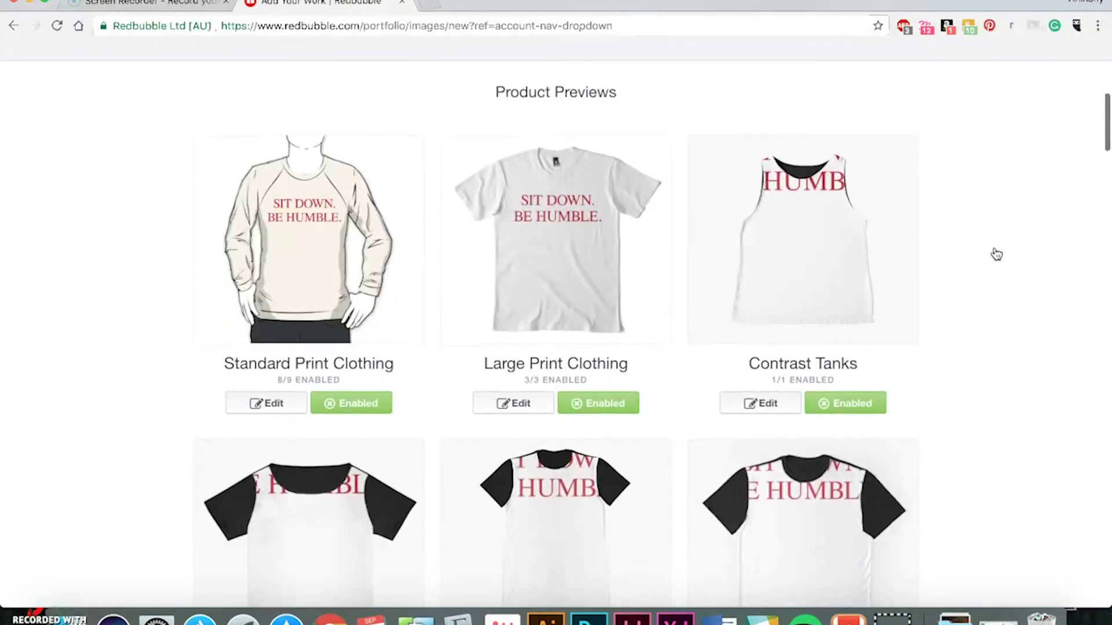
scroll(996, 254, "down", 3)
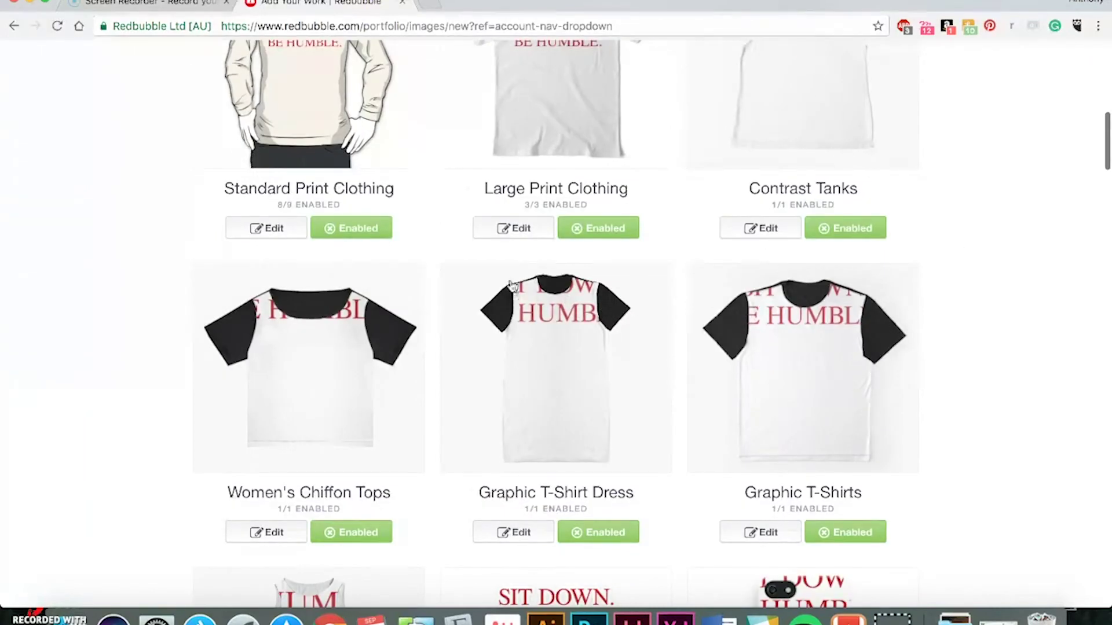
scroll(906, 248, "up", 2)
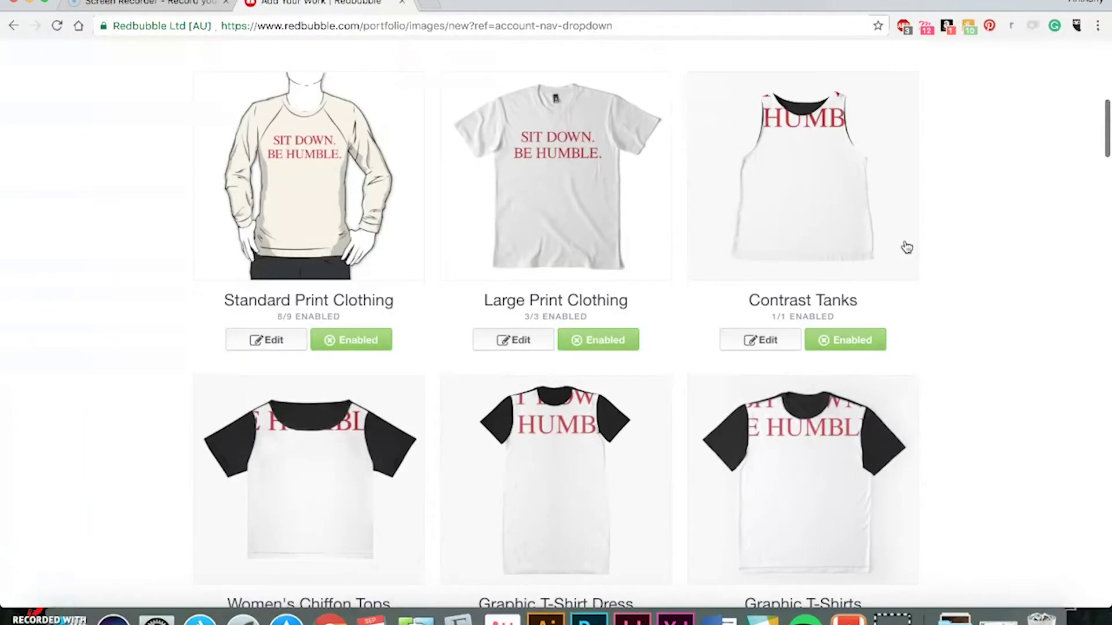
scroll(907, 247, "down", 2)
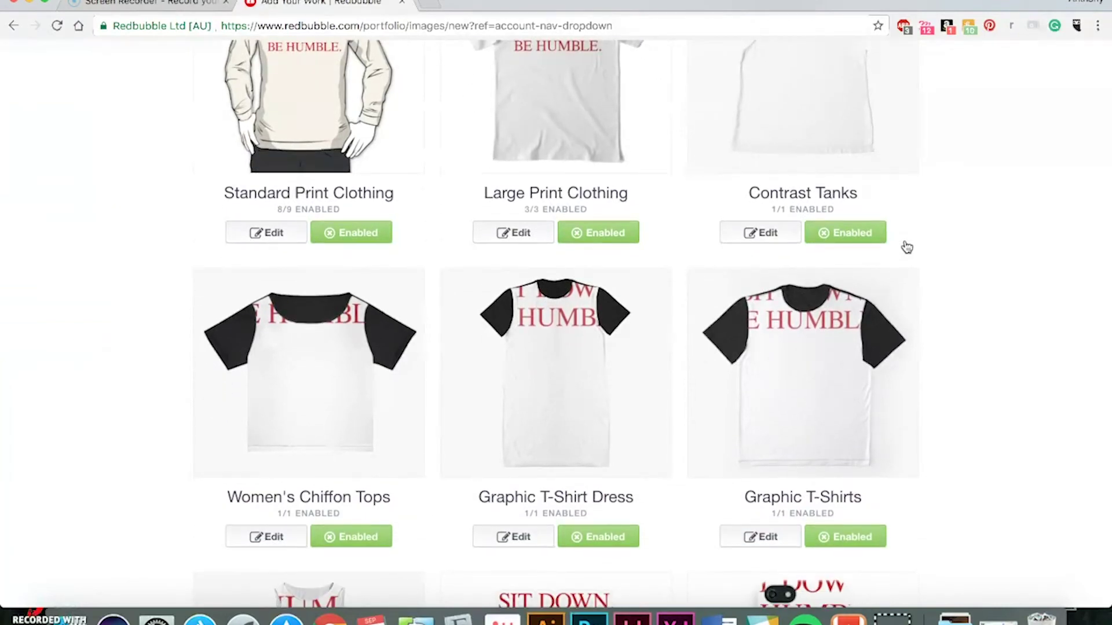
scroll(983, 171, "up", 1)
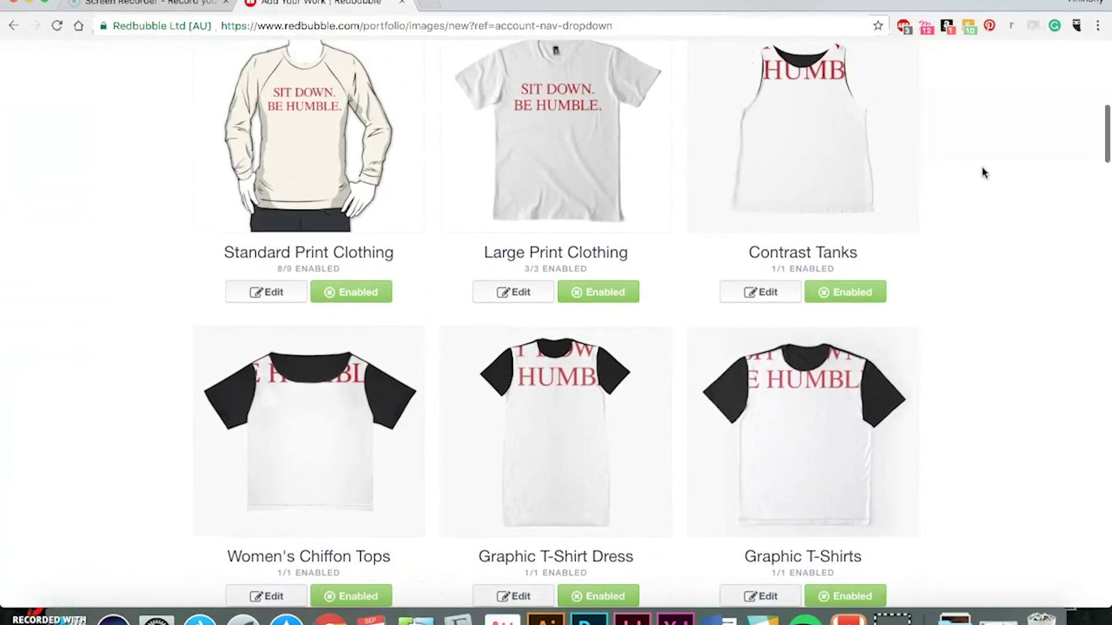
scroll(982, 173, "up", 1)
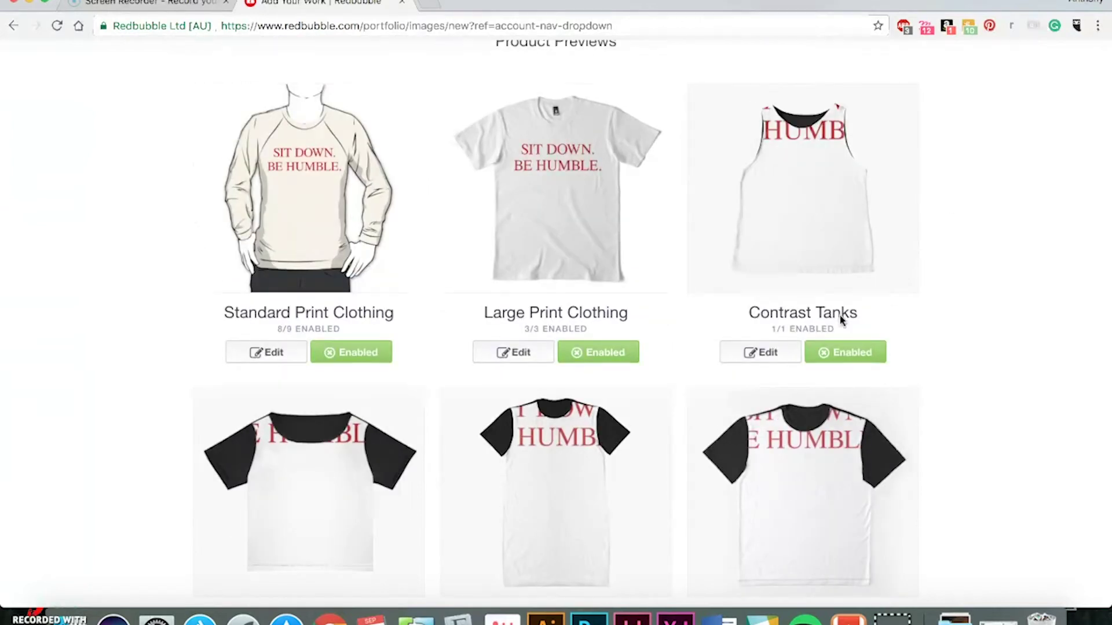
- Shrink the Contrast Tanks design and tile it across the tank in a half-drop repeat
left_click(764, 354)
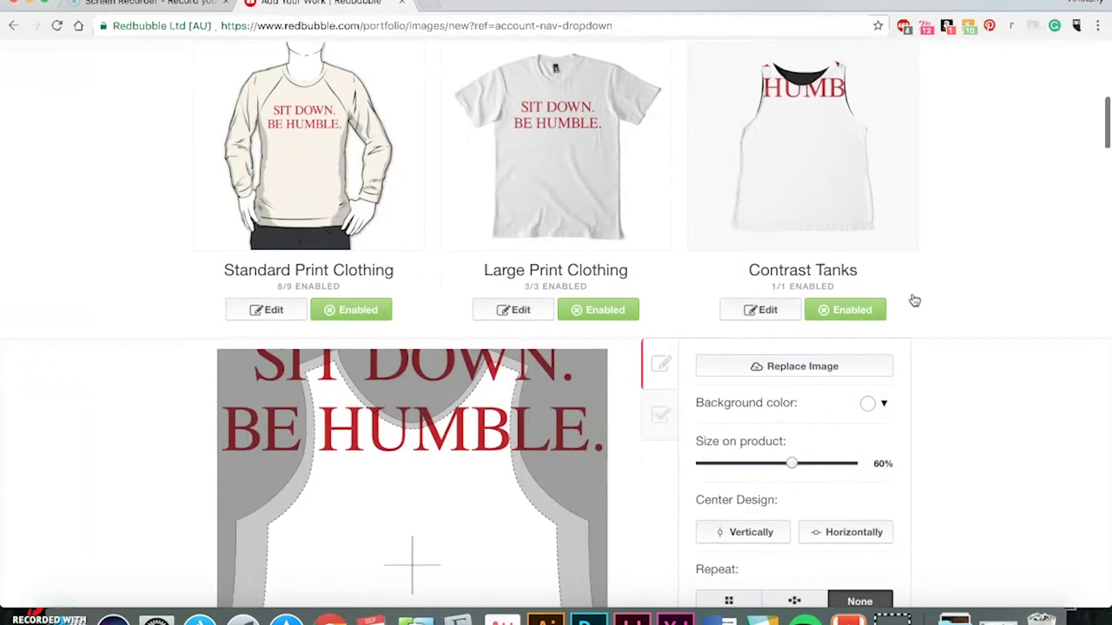
scroll(942, 278, "down", 2)
scroll(942, 278, "down", 5)
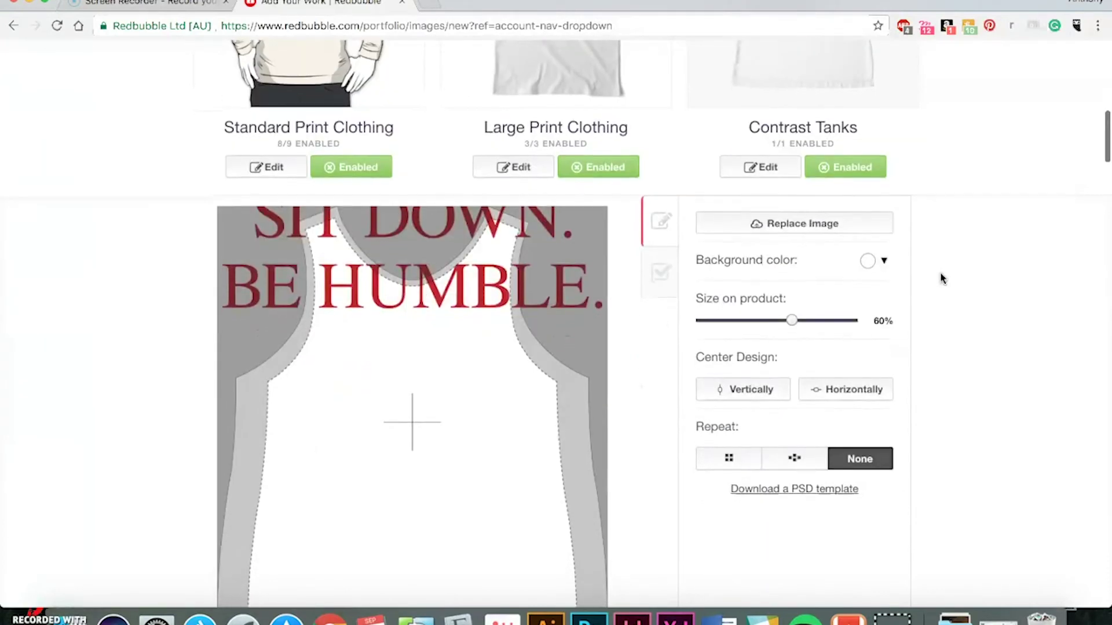
scroll(943, 278, "down", 3)
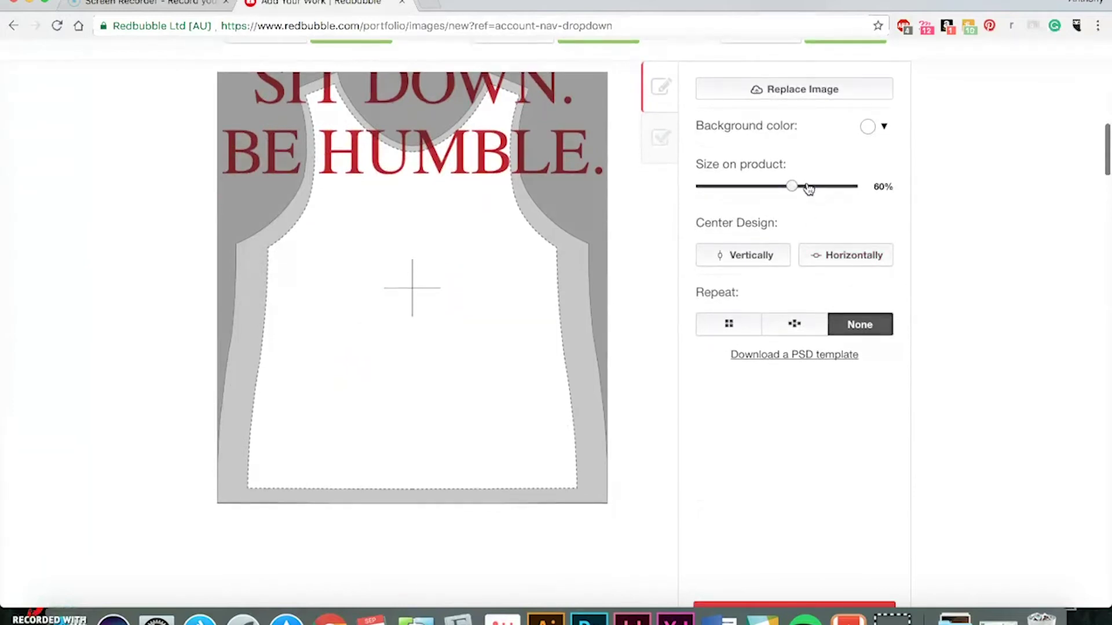
left_click_drag(798, 189, 737, 187)
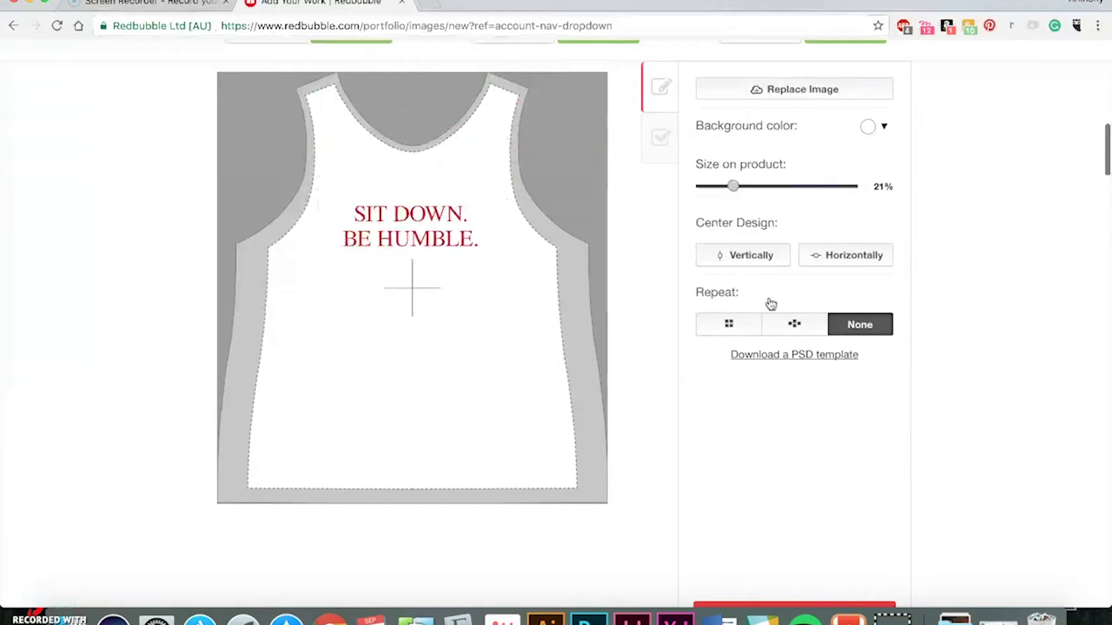
left_click(751, 329)
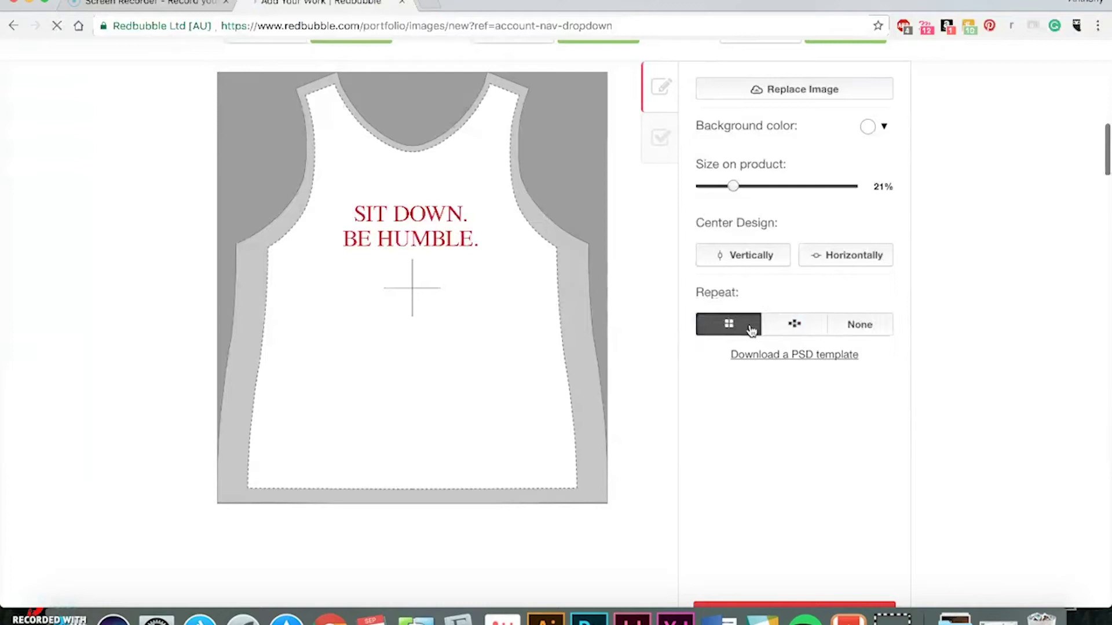
left_click(795, 329)
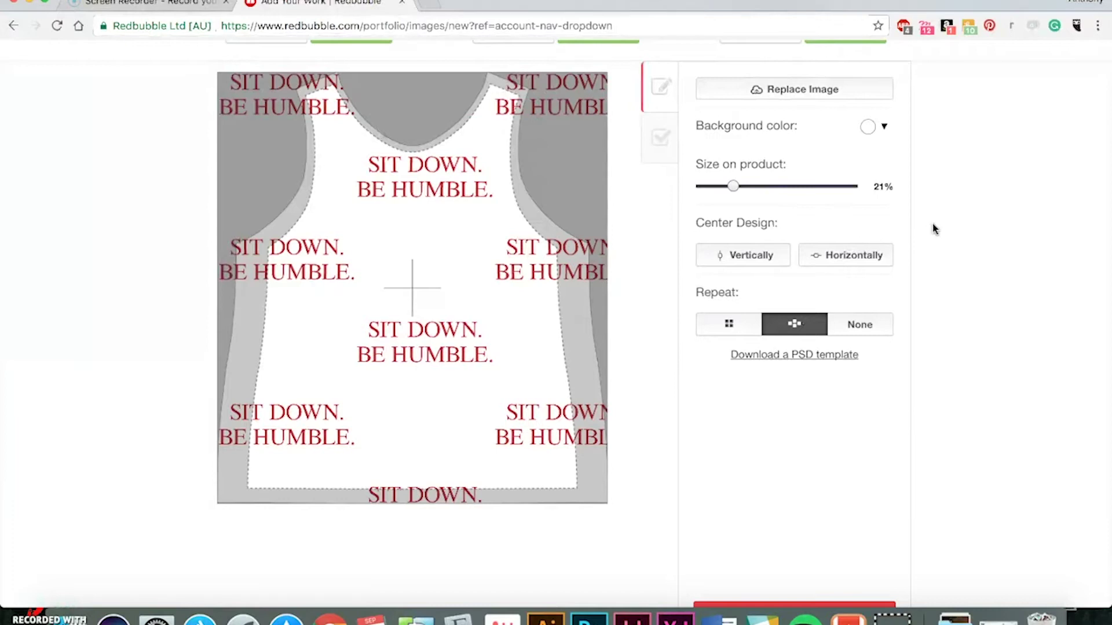
- Set the repeated Contrast Tanks pattern to 17% size and apply the changes
scroll(958, 225, "up", 1)
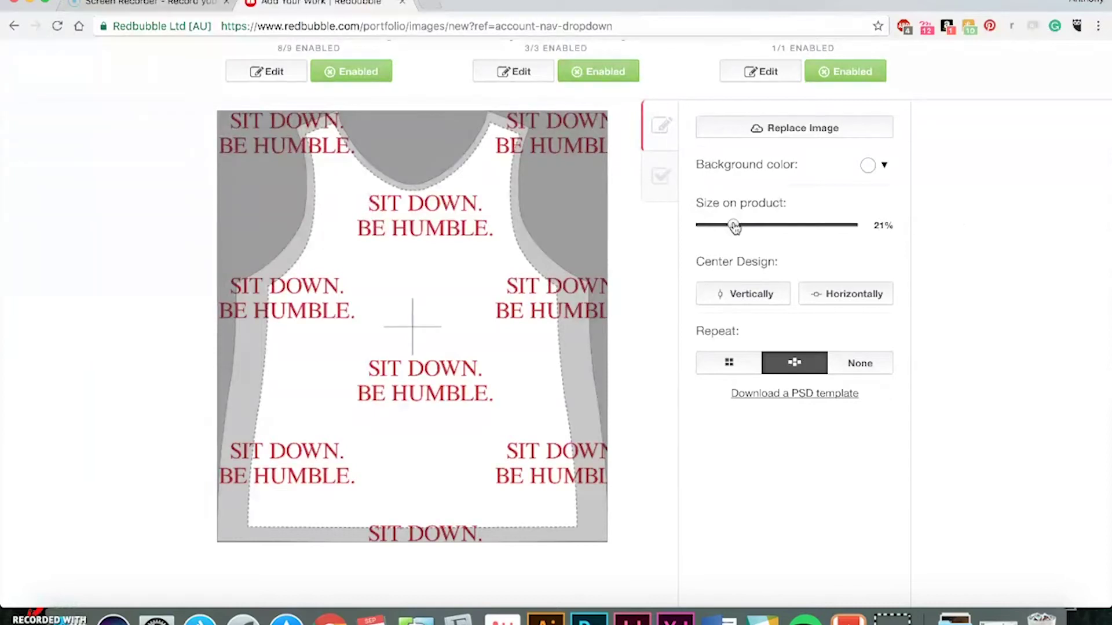
left_click_drag(734, 227, 728, 229)
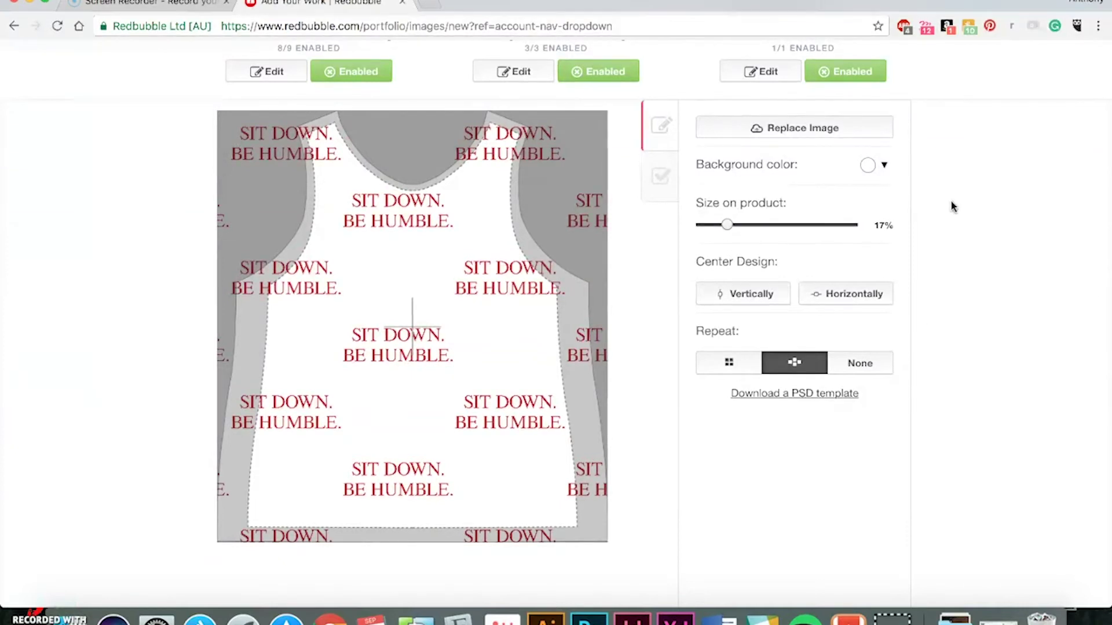
scroll(951, 200, "down", 2)
left_click(791, 579)
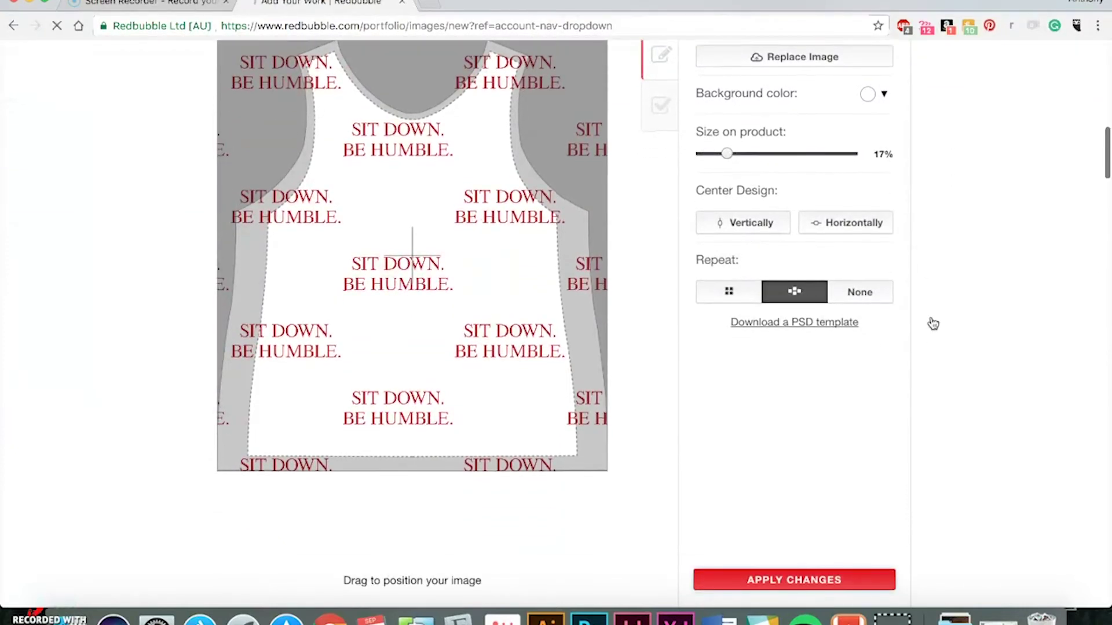
scroll(992, 243, "up", 4)
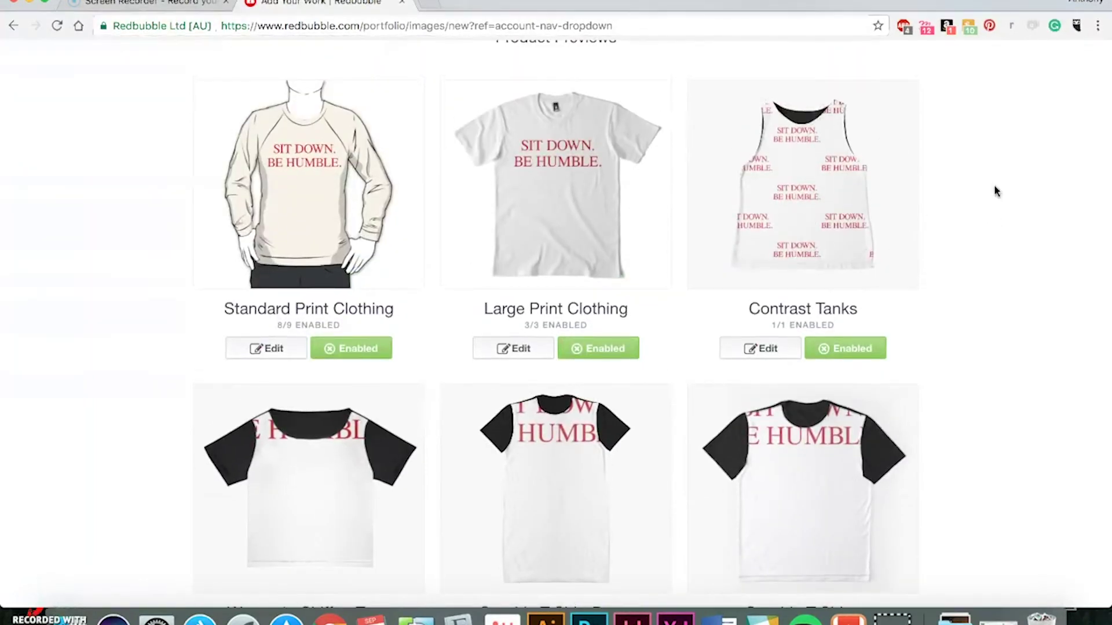
- Disable Women's Chiffon Tops, Graphic T-Shirt Dress, Graphic T-Shirts and A-Line Dress
scroll(995, 191, "down", 4)
scroll(996, 191, "down", 2)
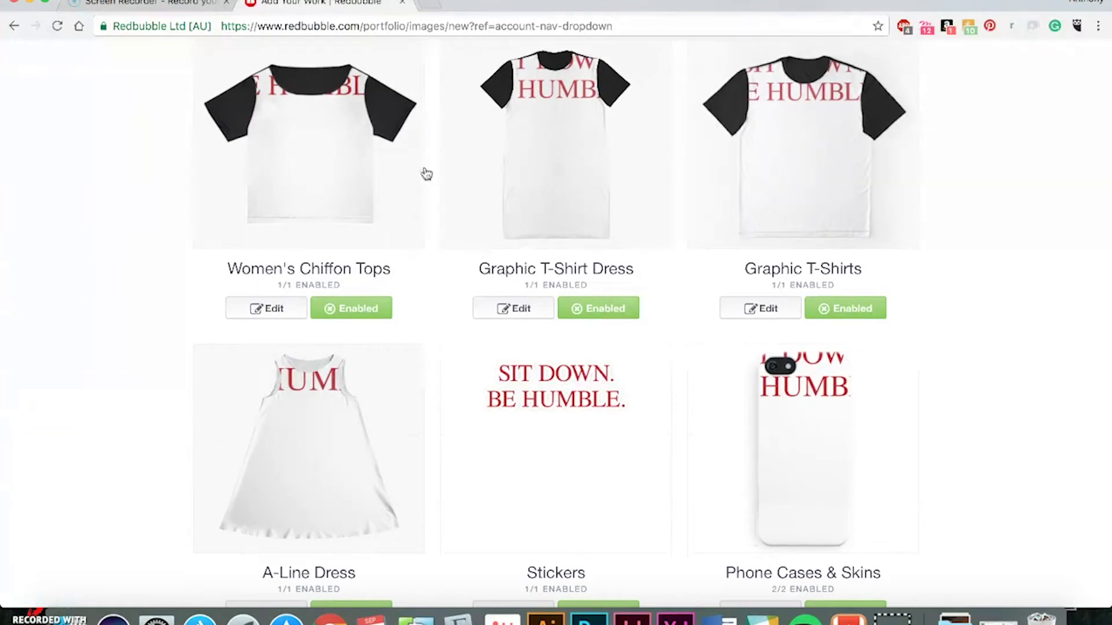
left_click(374, 313)
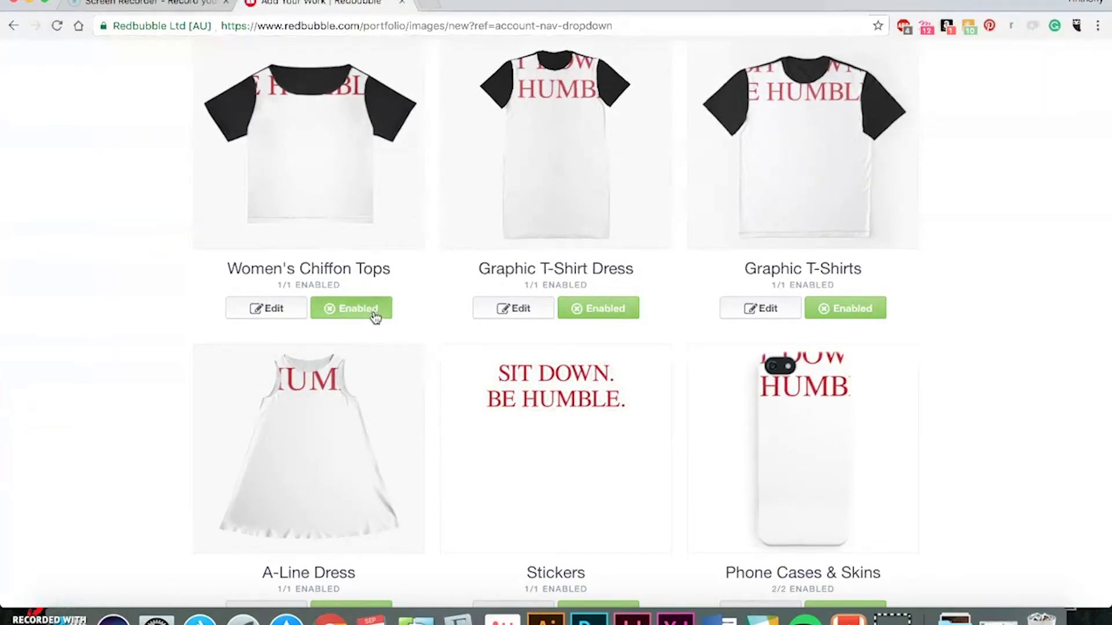
left_click(613, 312)
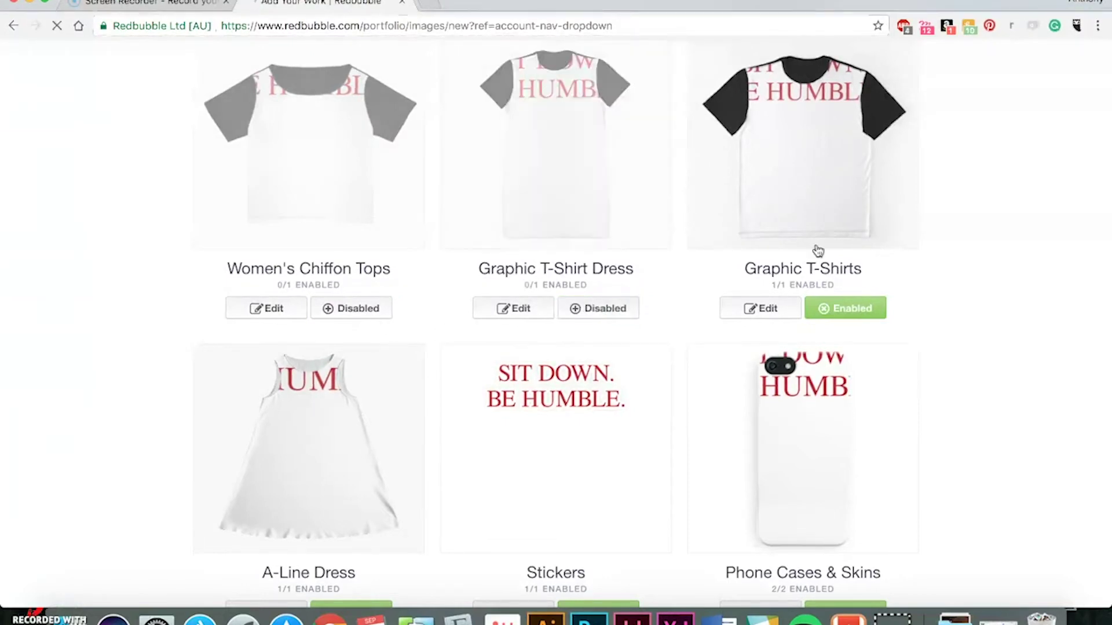
left_click(877, 313)
scroll(376, 501, "down", 3)
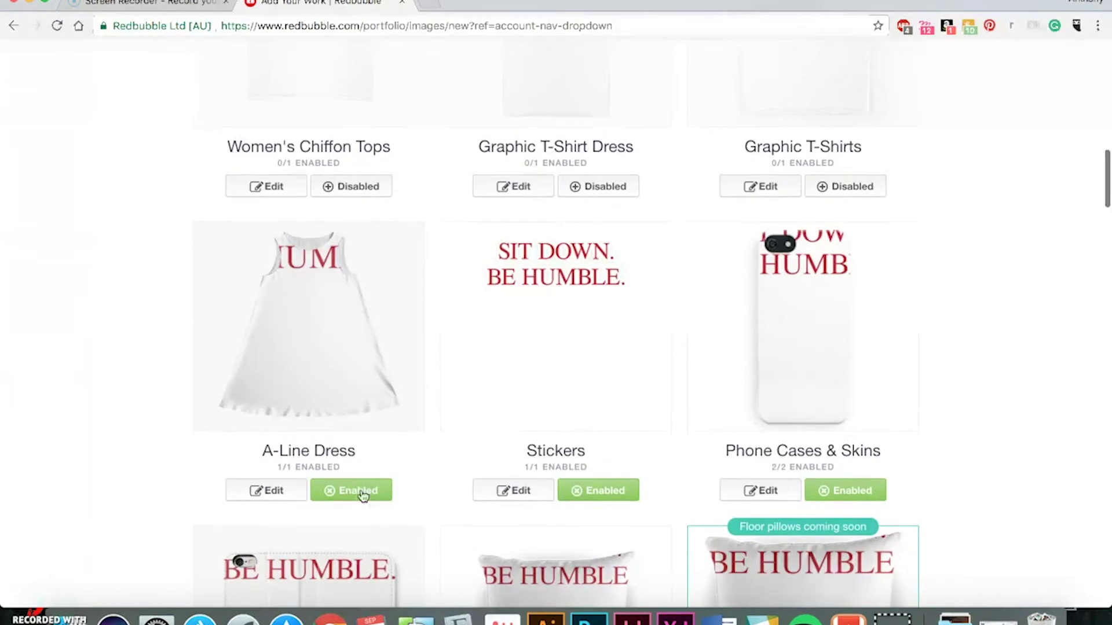
left_click(359, 492)
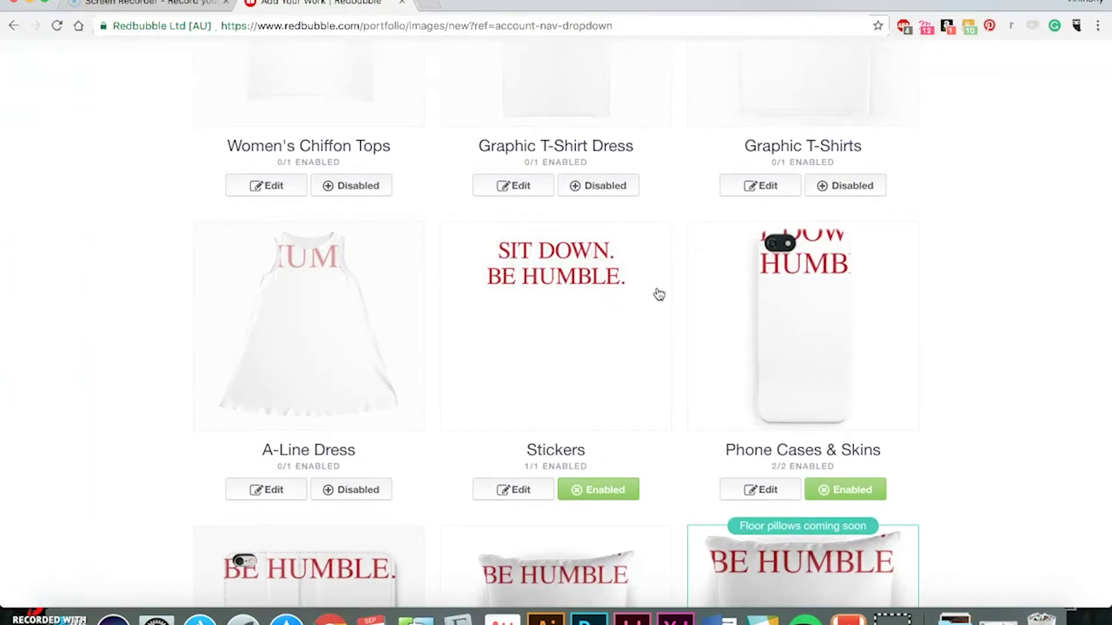
- Bring up the design editor for Phone Cases & Skins
scroll(659, 294, "down", 3)
scroll(980, 238, "down", 2)
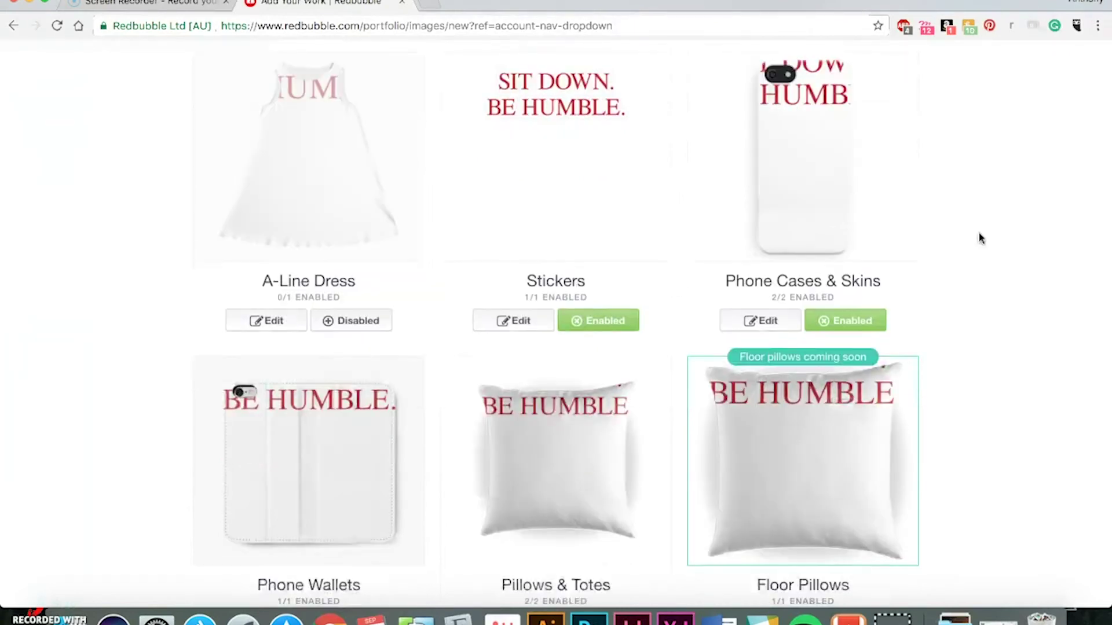
scroll(980, 238, "up", 1)
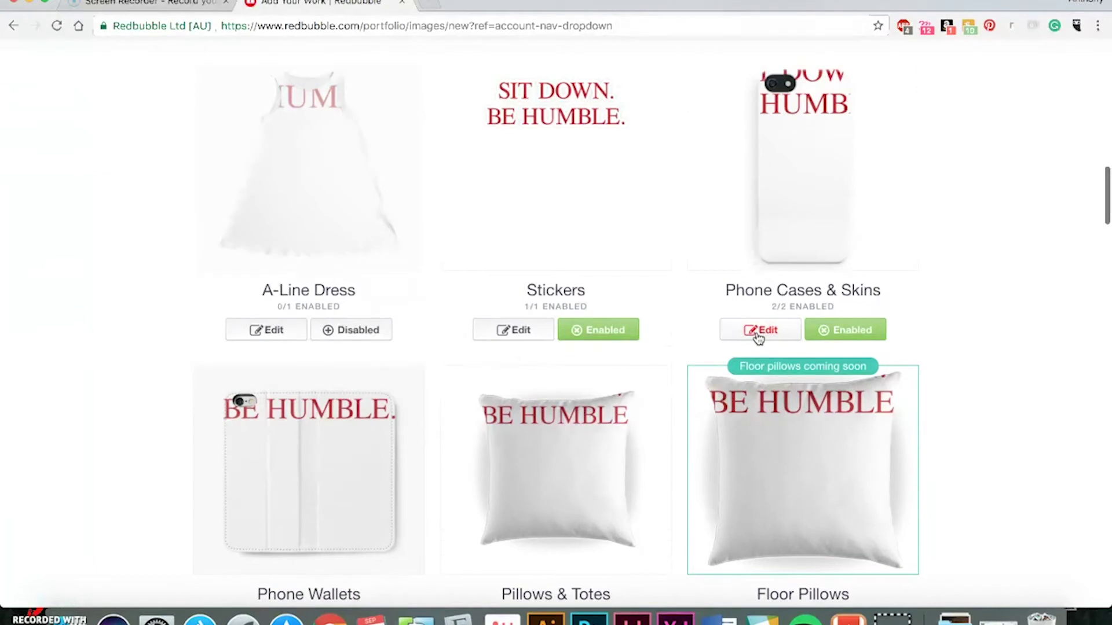
left_click(758, 330)
scroll(990, 258, "down", 2)
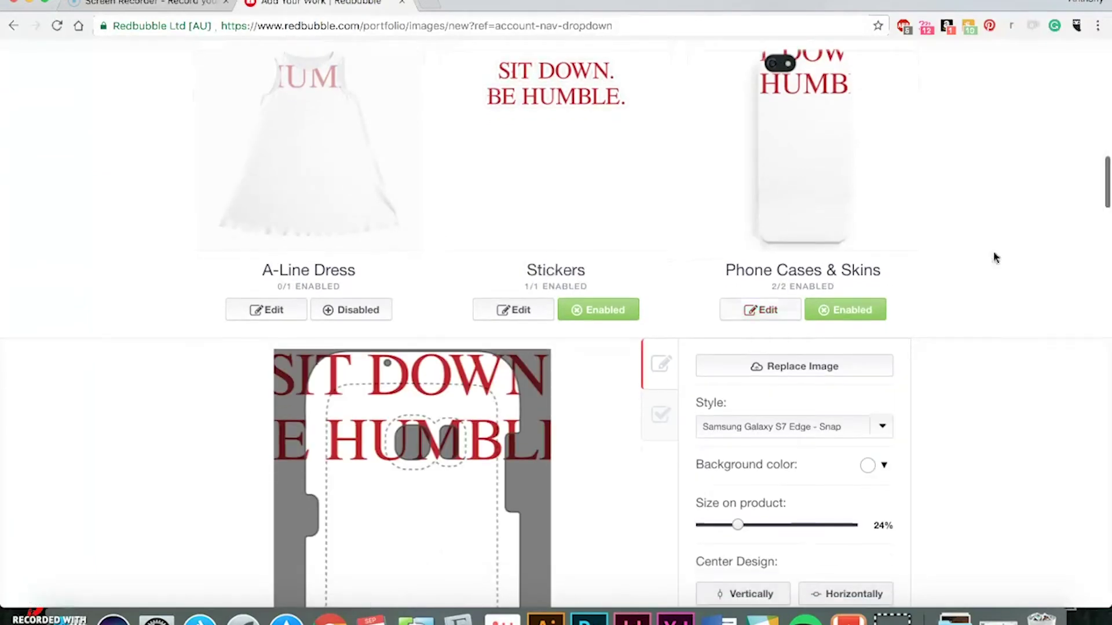
- Shrink the phone case text design to 8%, move it lower, and apply the changes
scroll(996, 199, "down", 5)
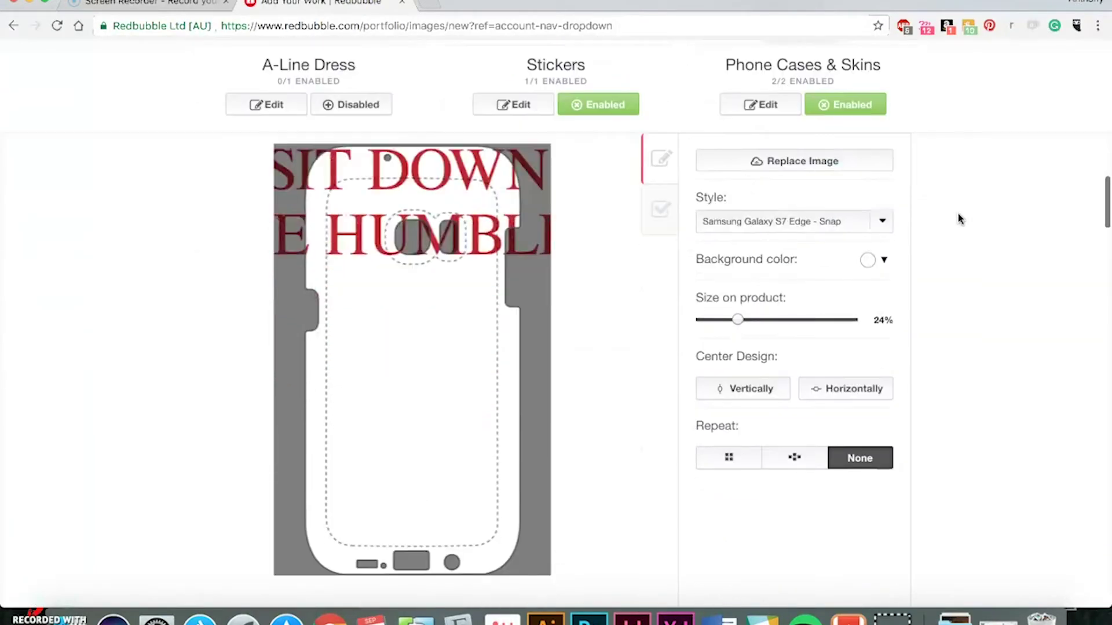
left_click_drag(737, 326, 716, 328)
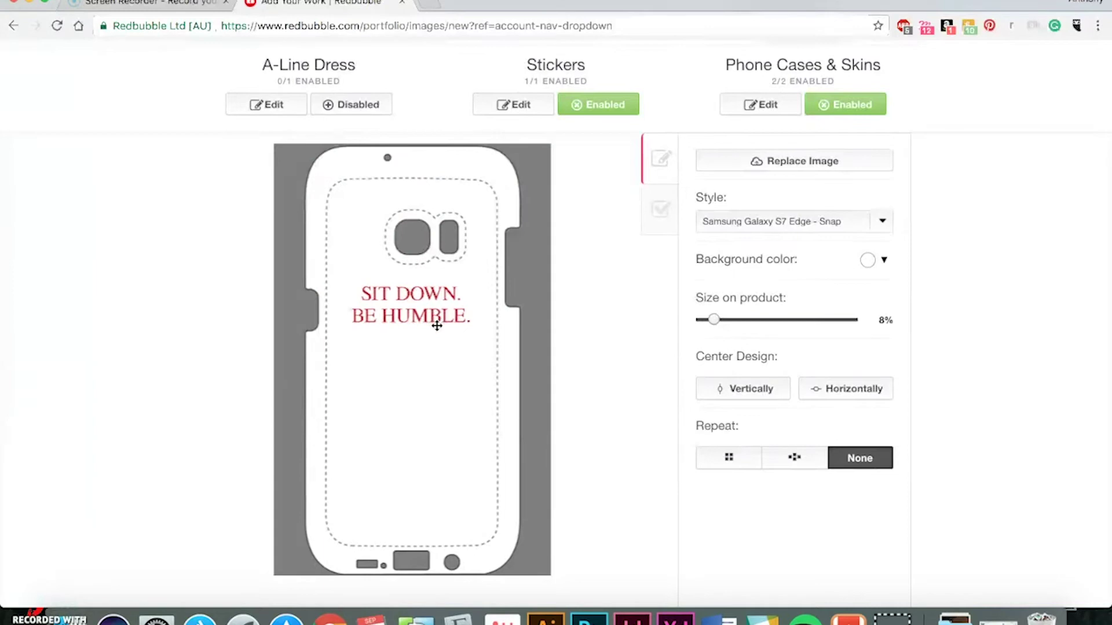
left_click_drag(437, 325, 438, 331)
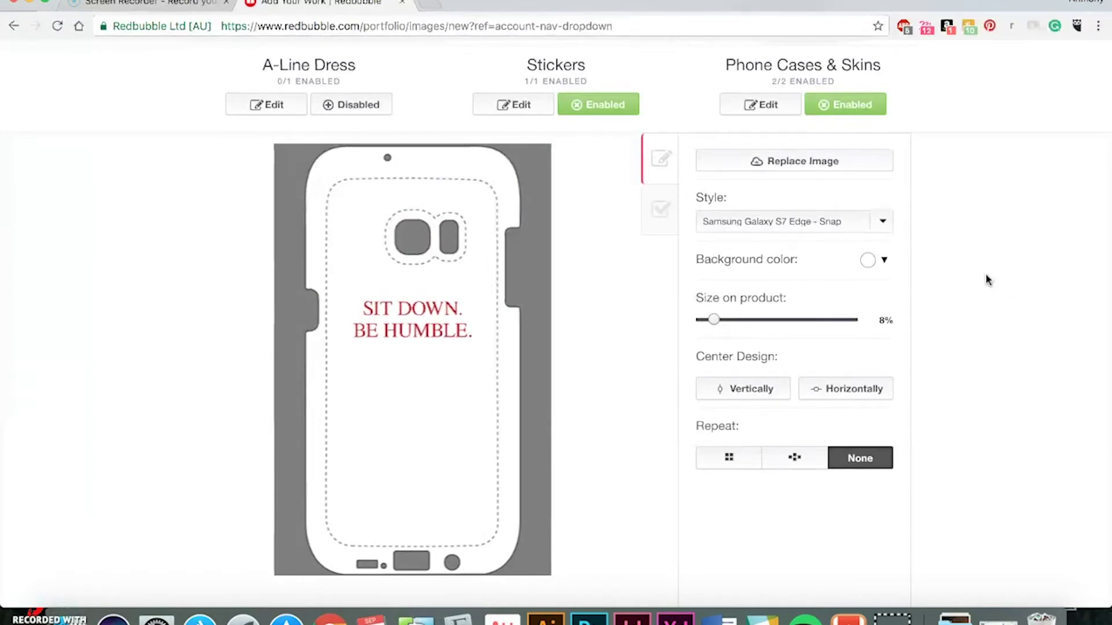
scroll(984, 221, "down", 5)
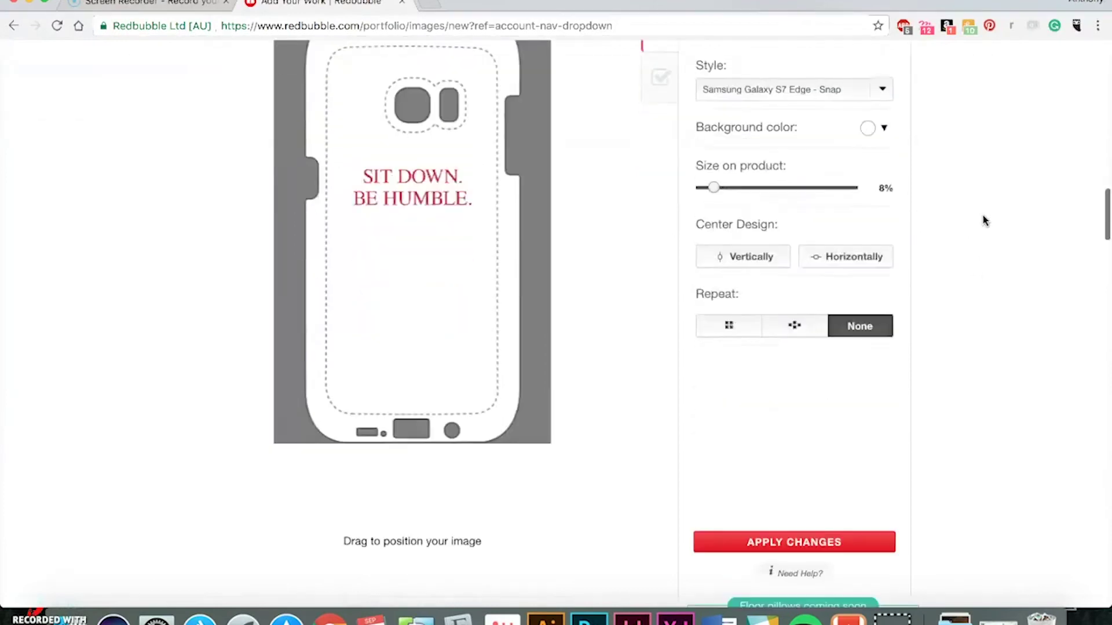
left_click(789, 527)
scroll(979, 186, "up", 3)
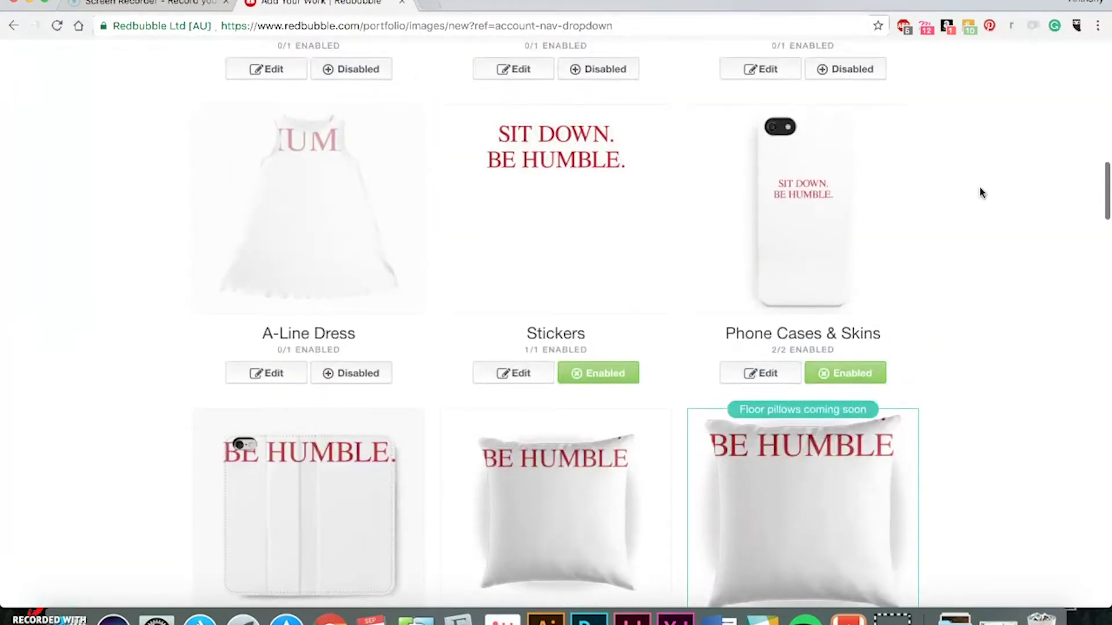
scroll(923, 180, "down", 7)
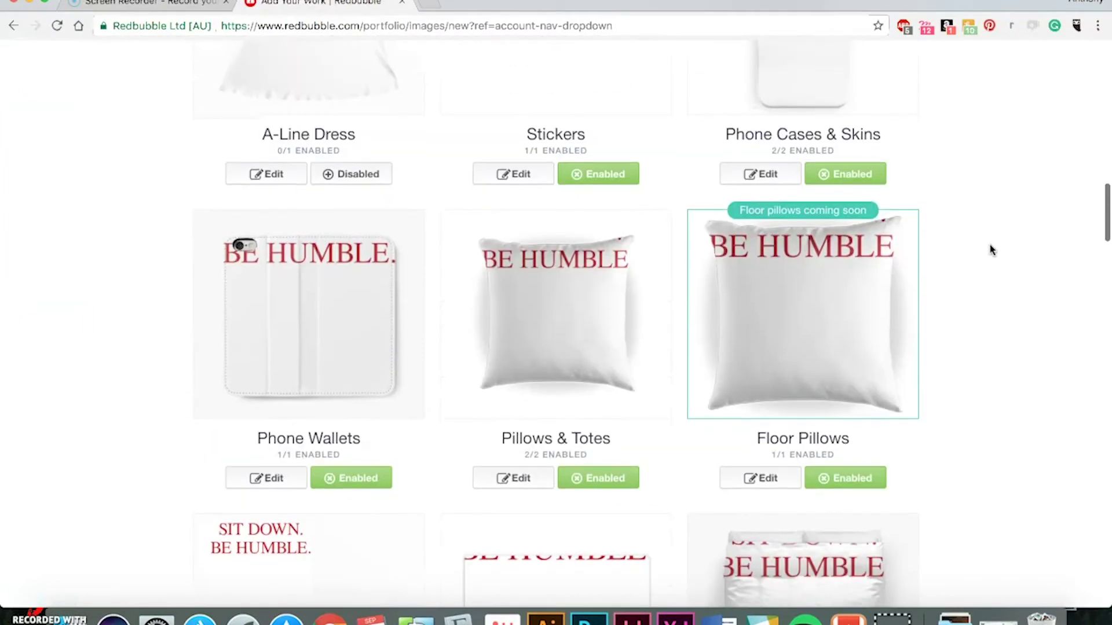
scroll(998, 203, "down", 3)
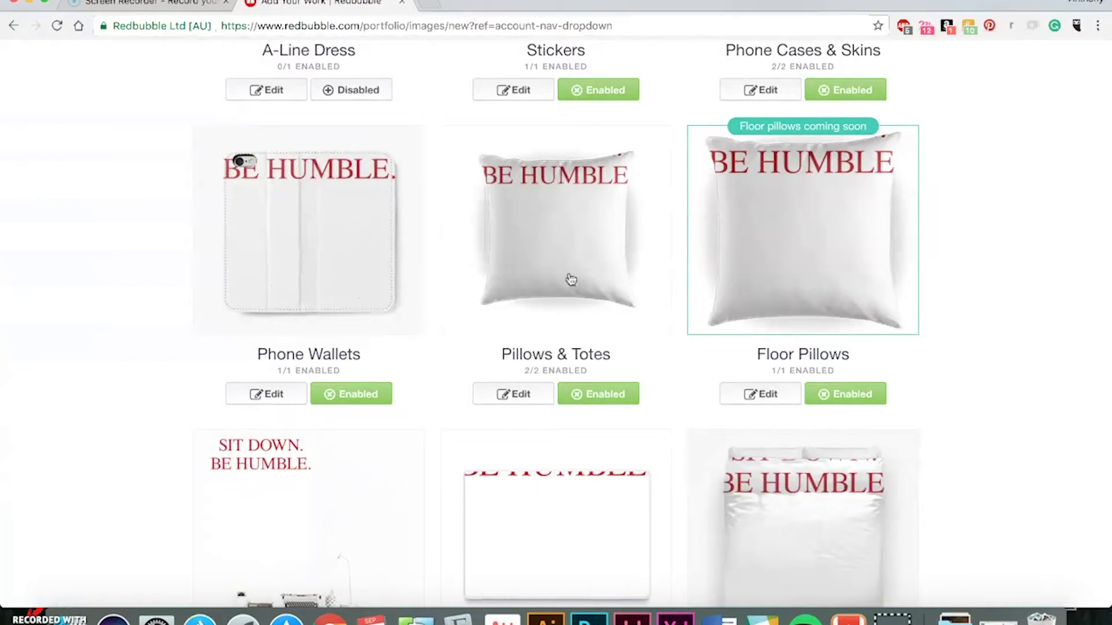
scroll(723, 252, "down", 4)
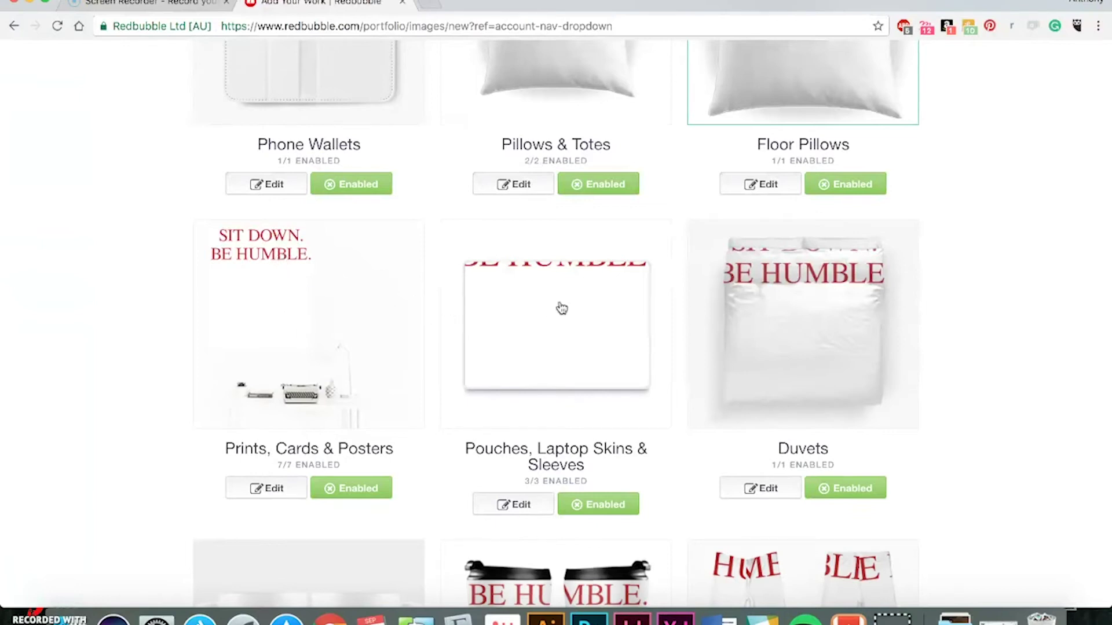
scroll(562, 308, "down", 1)
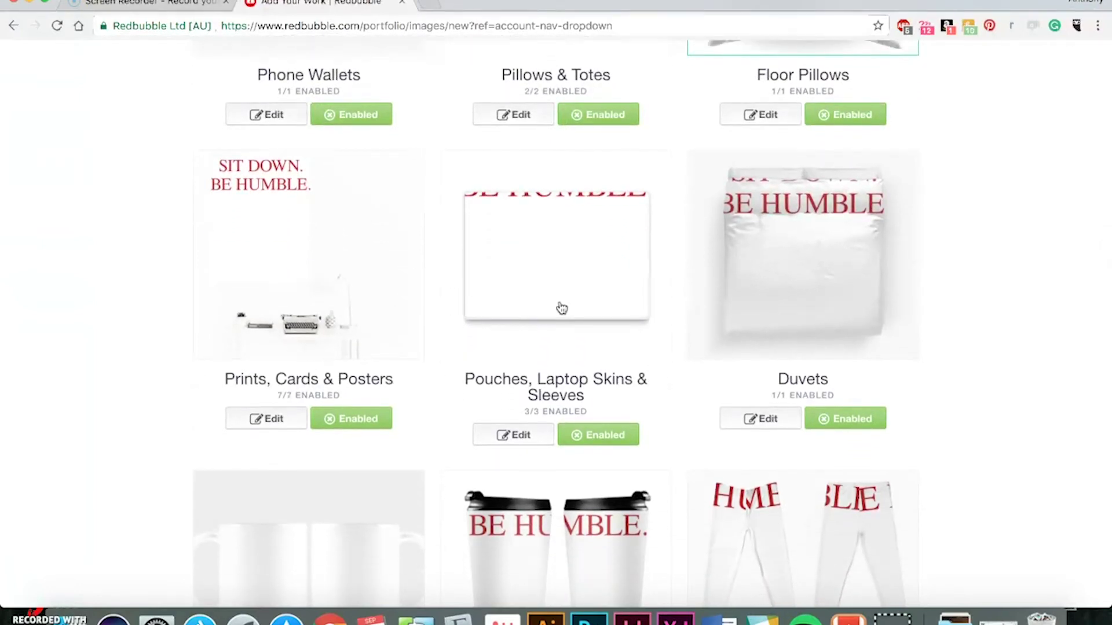
- Shrink the pouch design to 53%, lower it so both lines show, and centre it horizontally
scroll(839, 295, "down", 2)
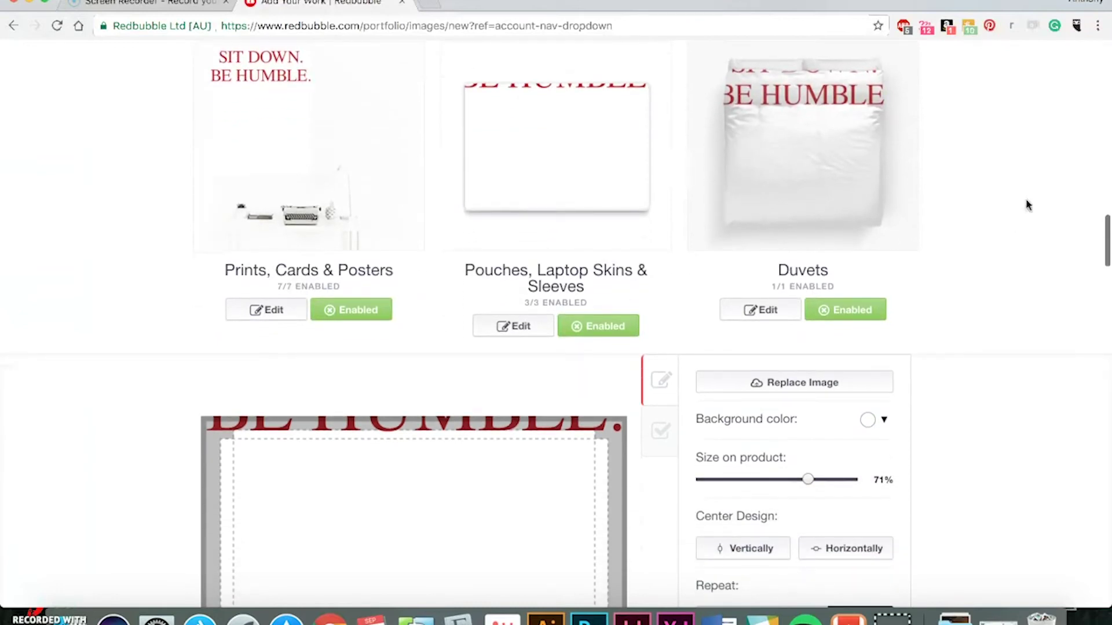
scroll(1024, 206, "down", 3)
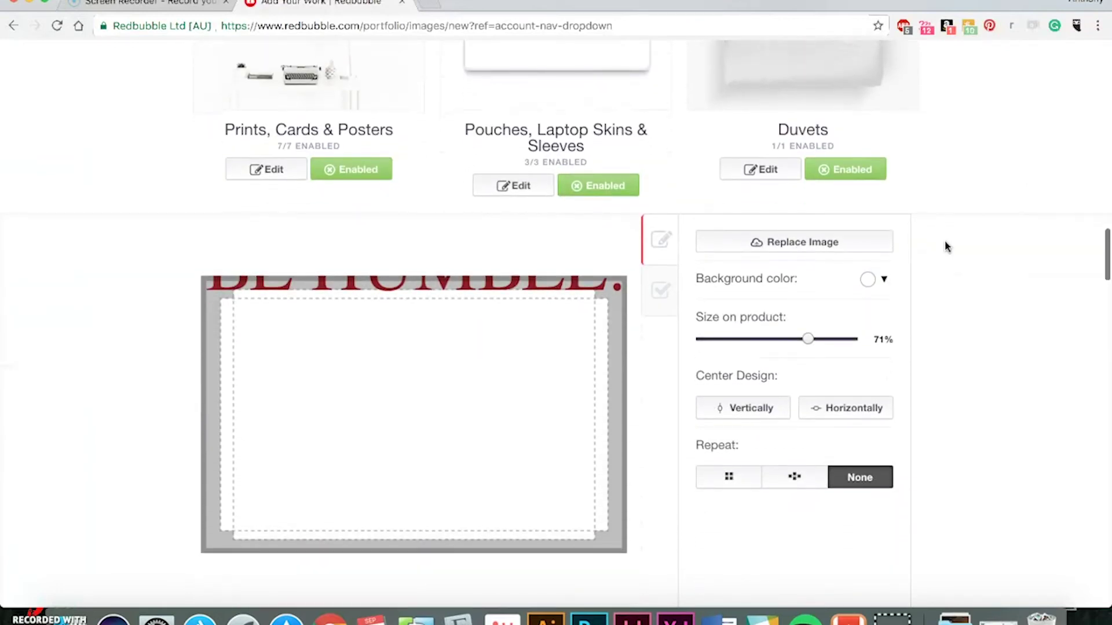
scroll(803, 334, "down", 2)
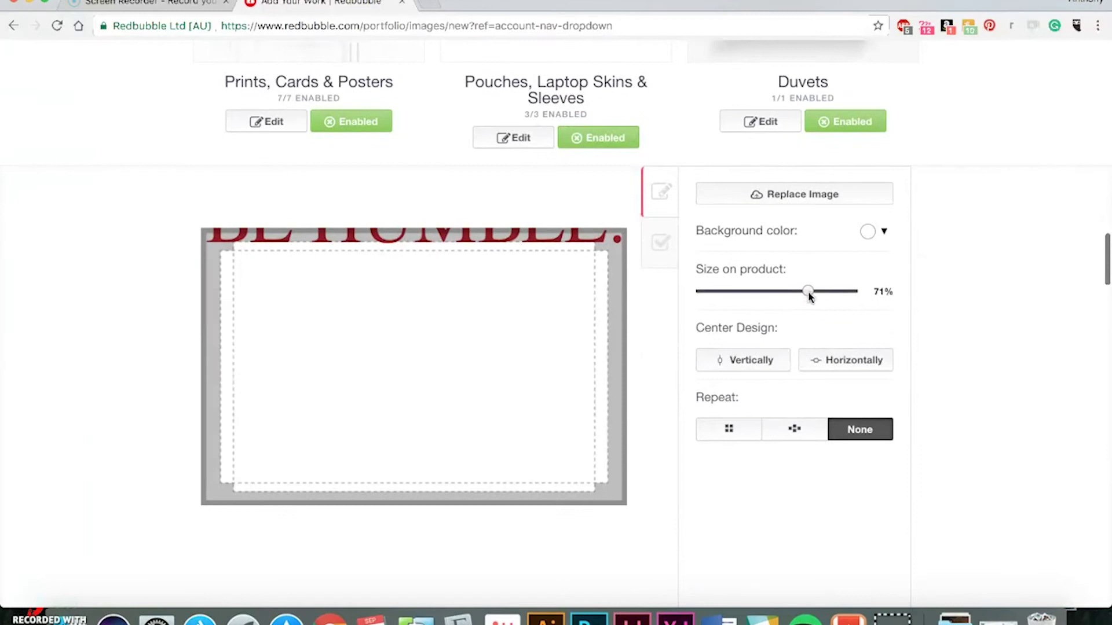
left_click_drag(797, 299, 780, 295)
left_click_drag(479, 263, 473, 395)
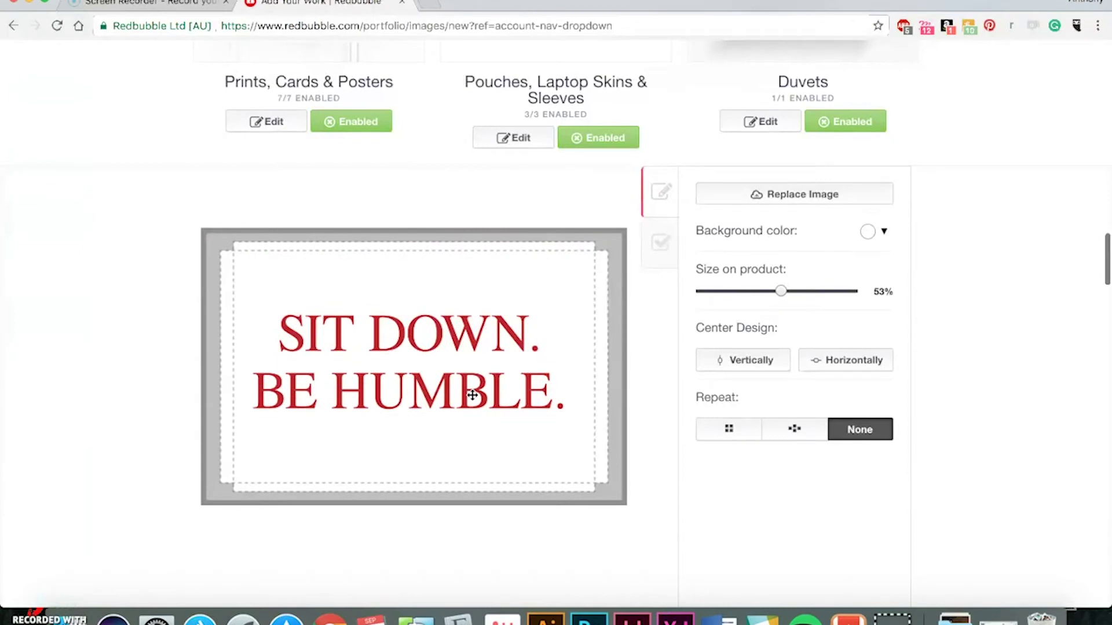
left_click(832, 364)
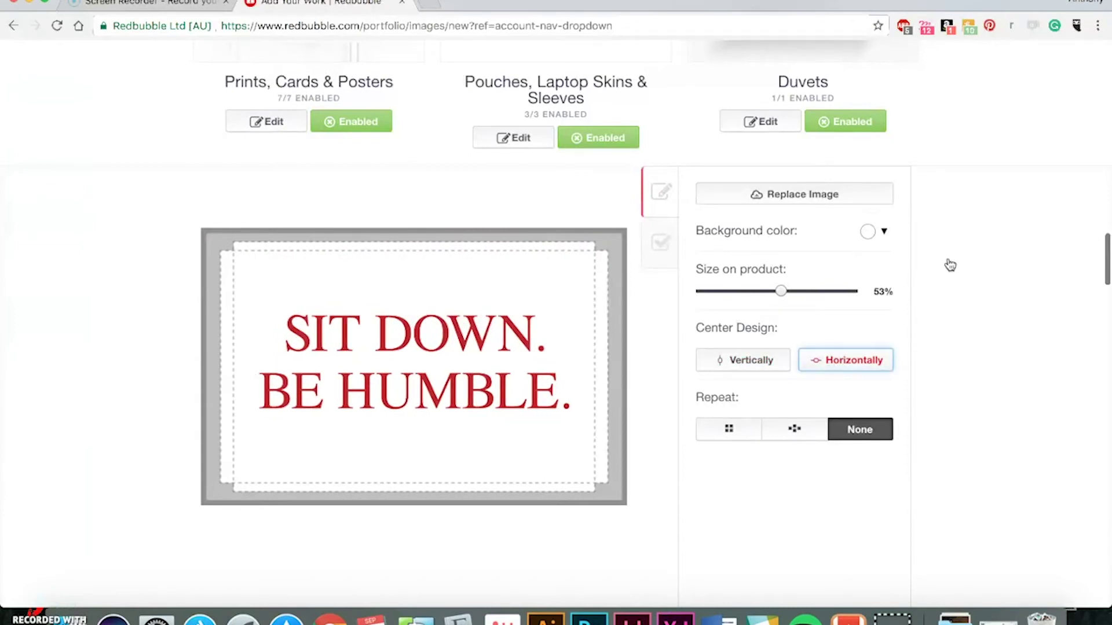
- Apply the pouch design changes
scroll(950, 265, "up", 3)
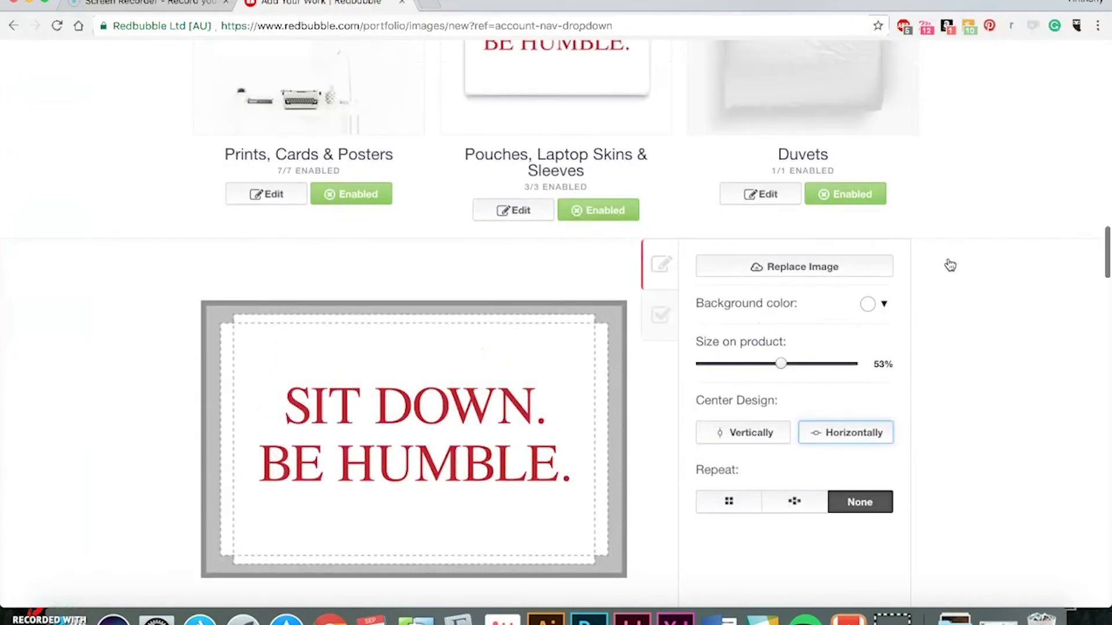
scroll(950, 265, "up", 2)
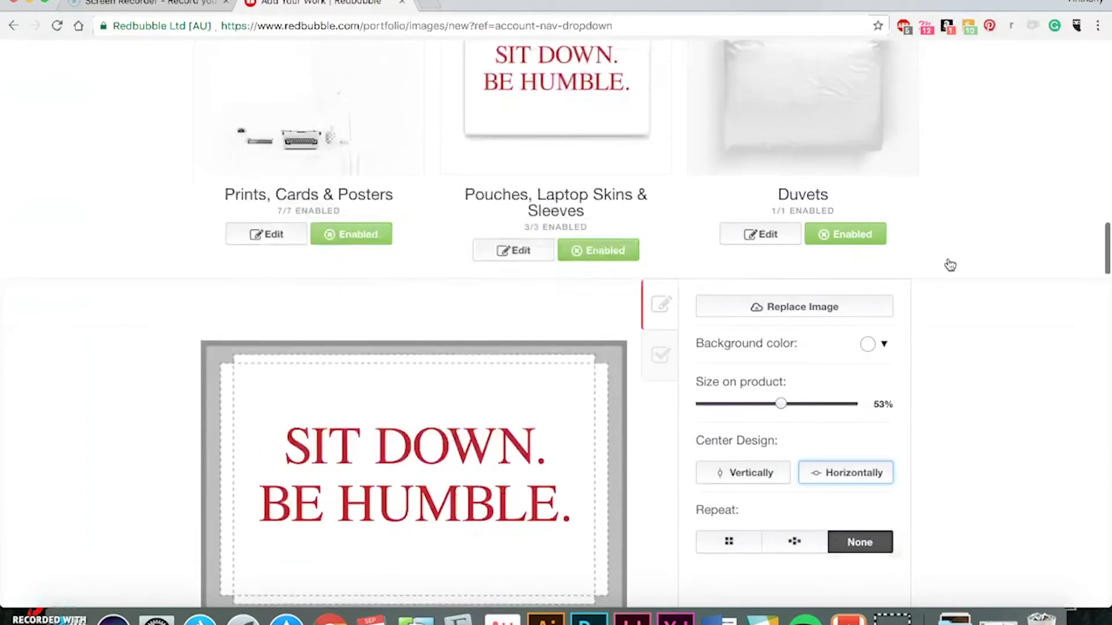
scroll(950, 265, "down", 5)
scroll(849, 421, "down", 4)
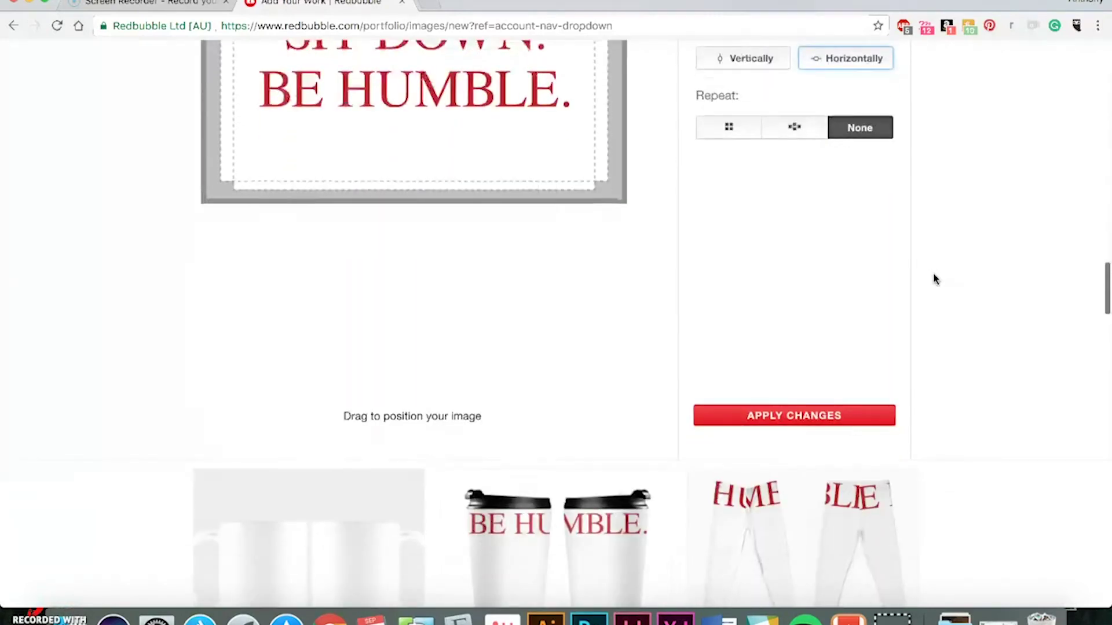
scroll(849, 422, "down", 1)
left_click(777, 377)
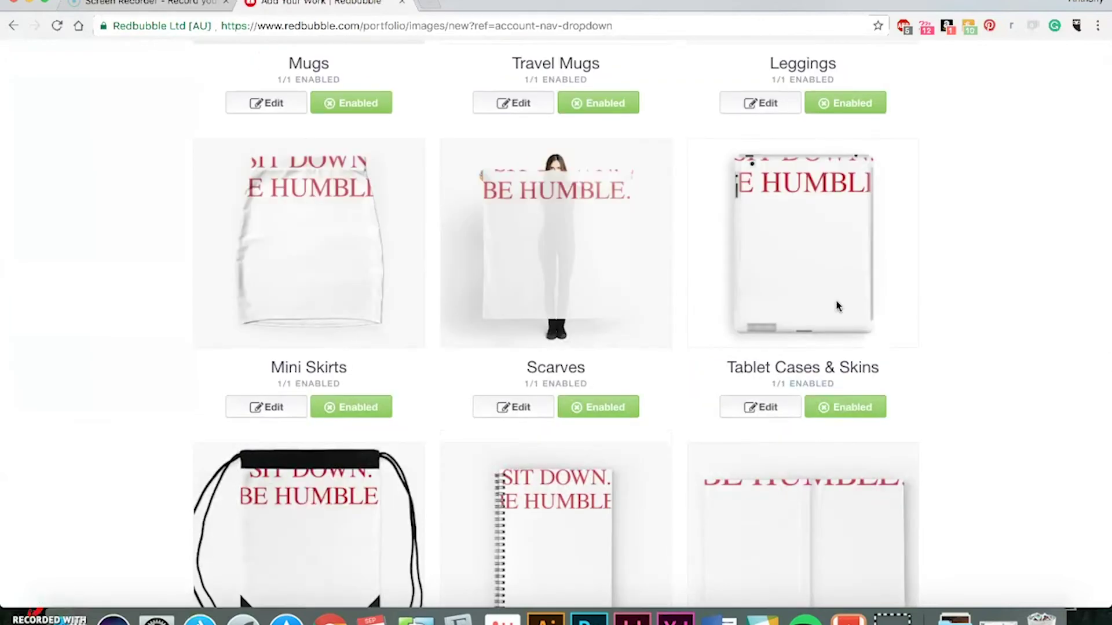
- Bring up the design settings for Mugs from the product grid
scroll(1001, 126, "up", 4)
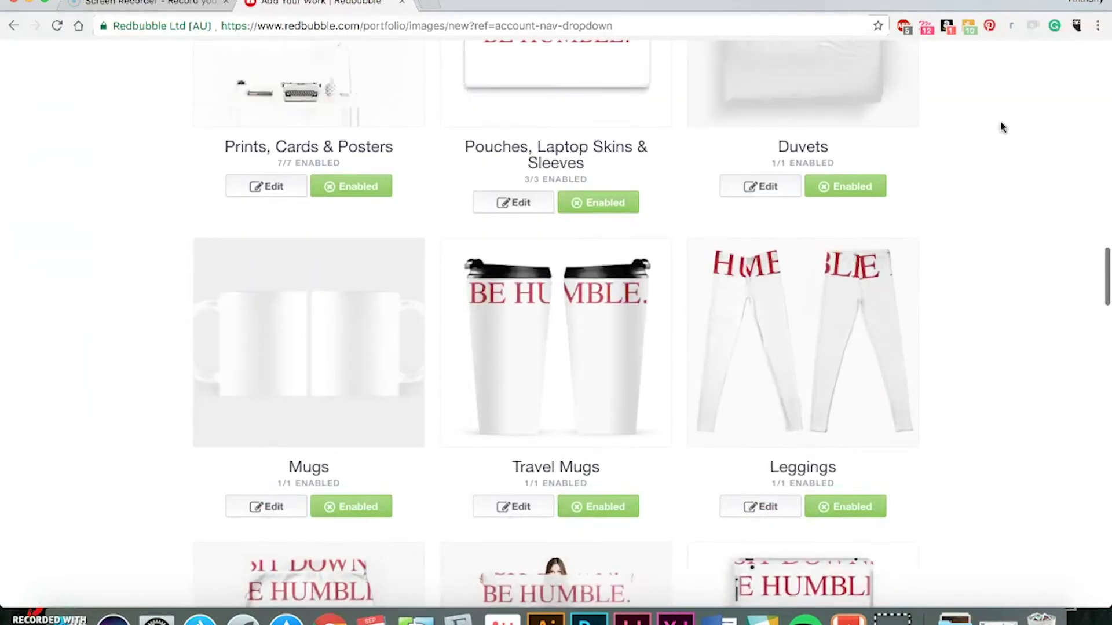
scroll(1002, 126, "up", 3)
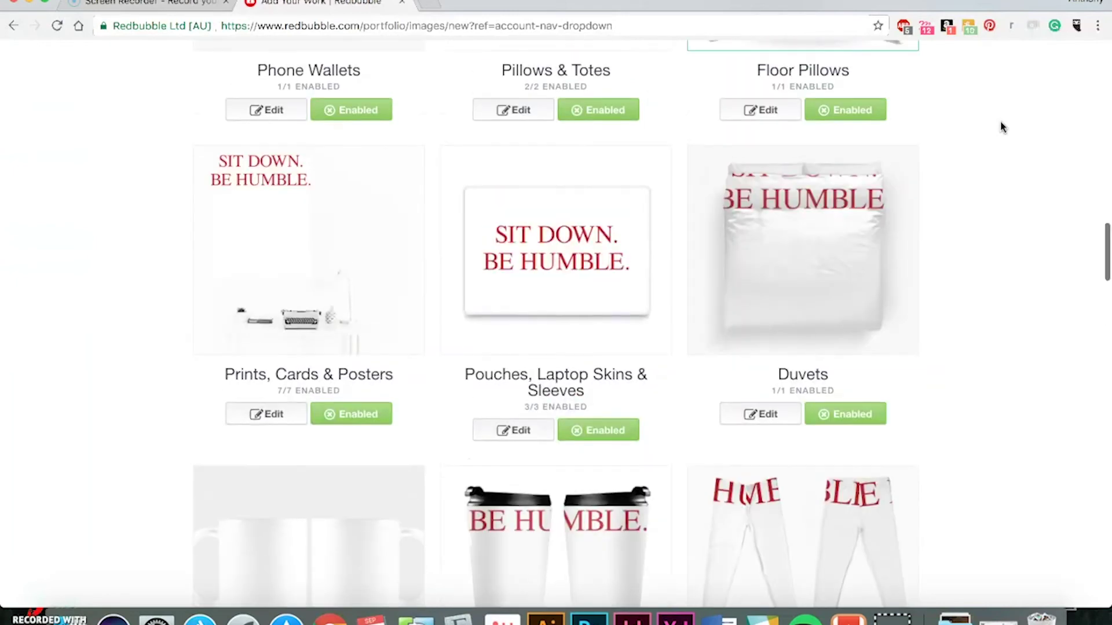
scroll(1002, 126, "down", 2)
scroll(1003, 126, "down", 3)
scroll(452, 282, "down", 1)
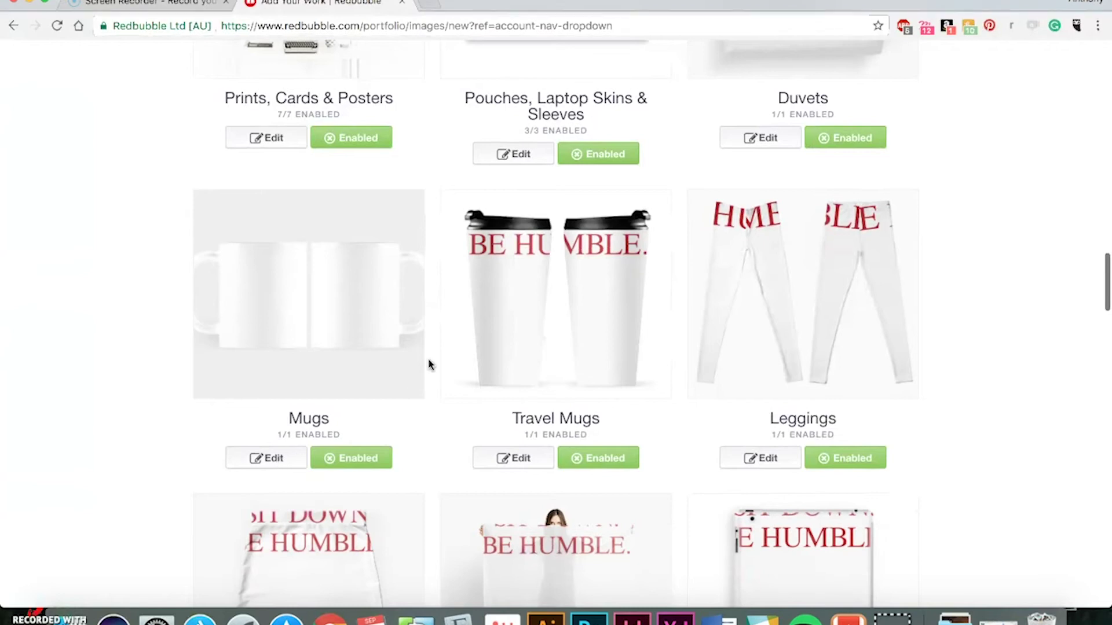
scroll(293, 410, "down", 2)
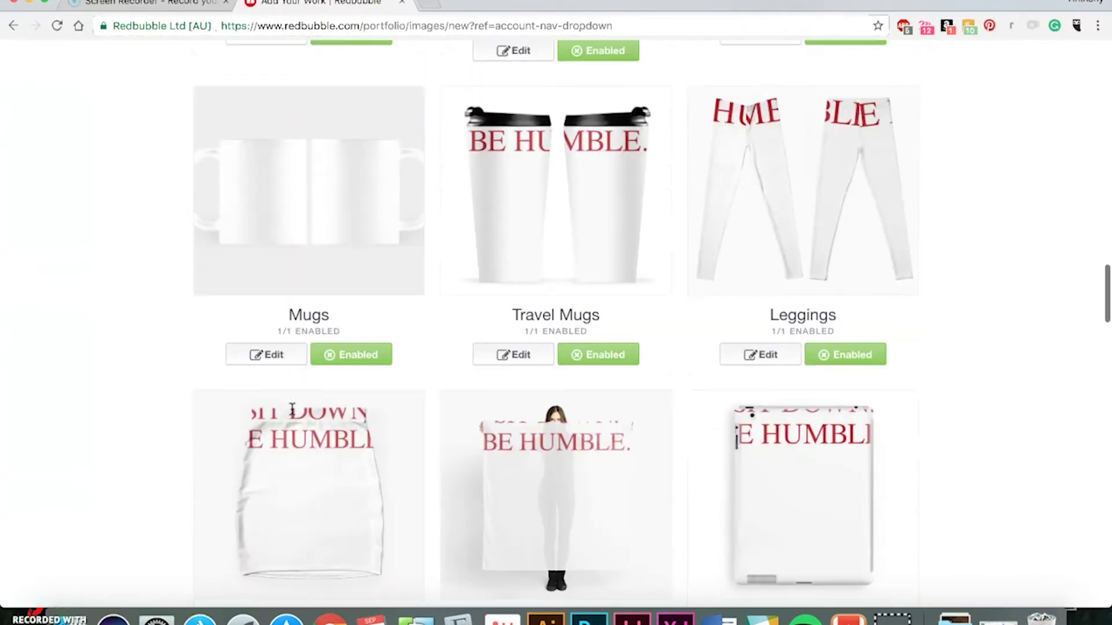
left_click(262, 355)
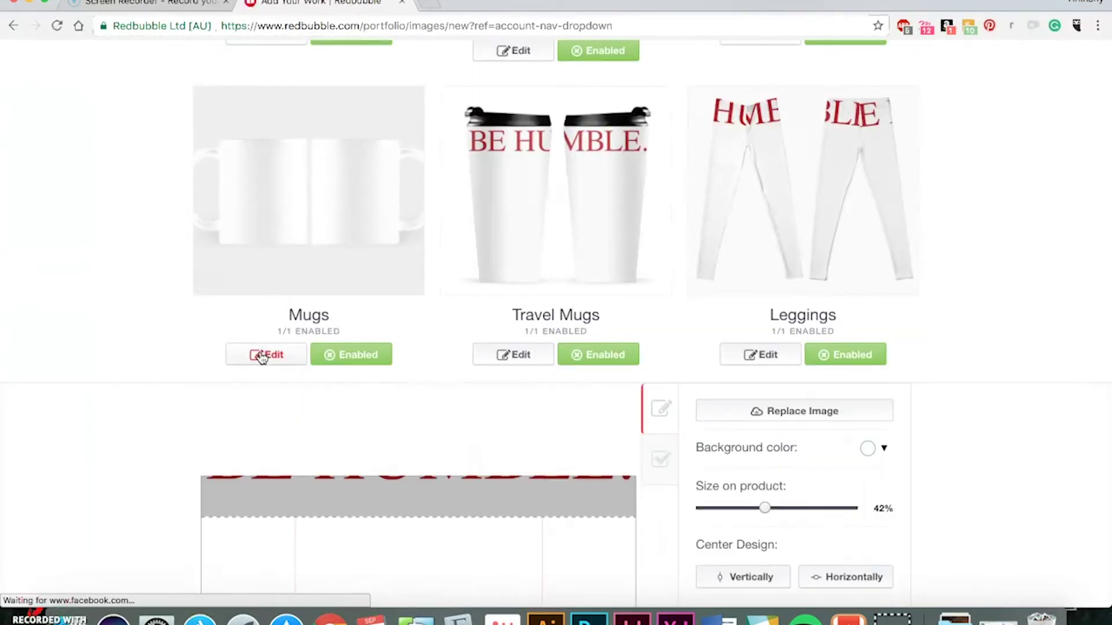
- Shrink the mug design to 15%, centre it, default to the second view, and apply
scroll(991, 289, "down", 5)
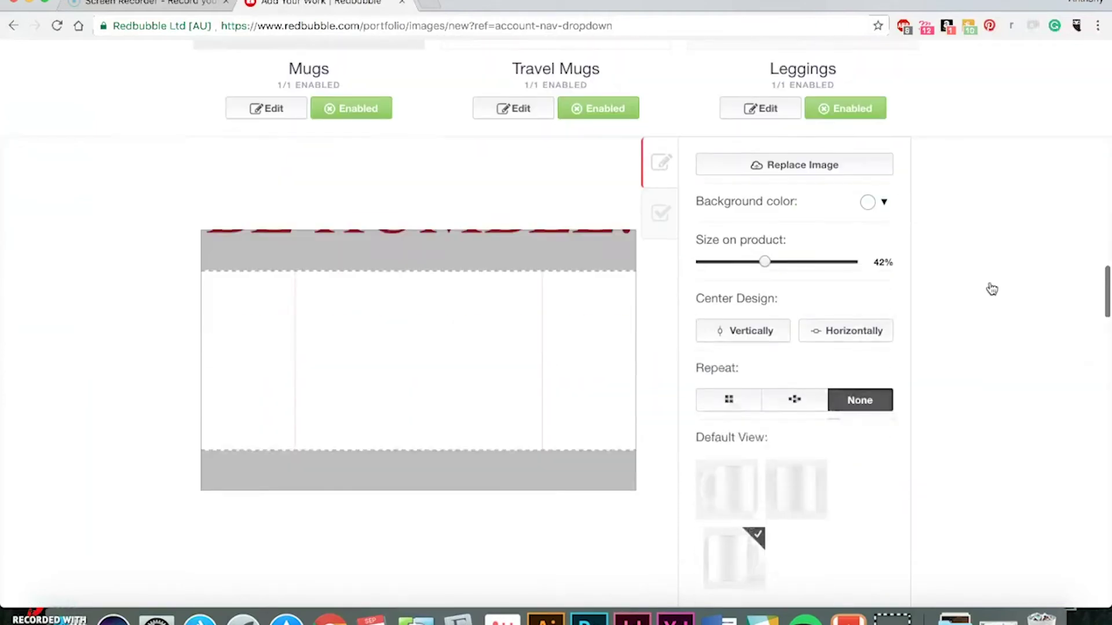
scroll(992, 288, "down", 1)
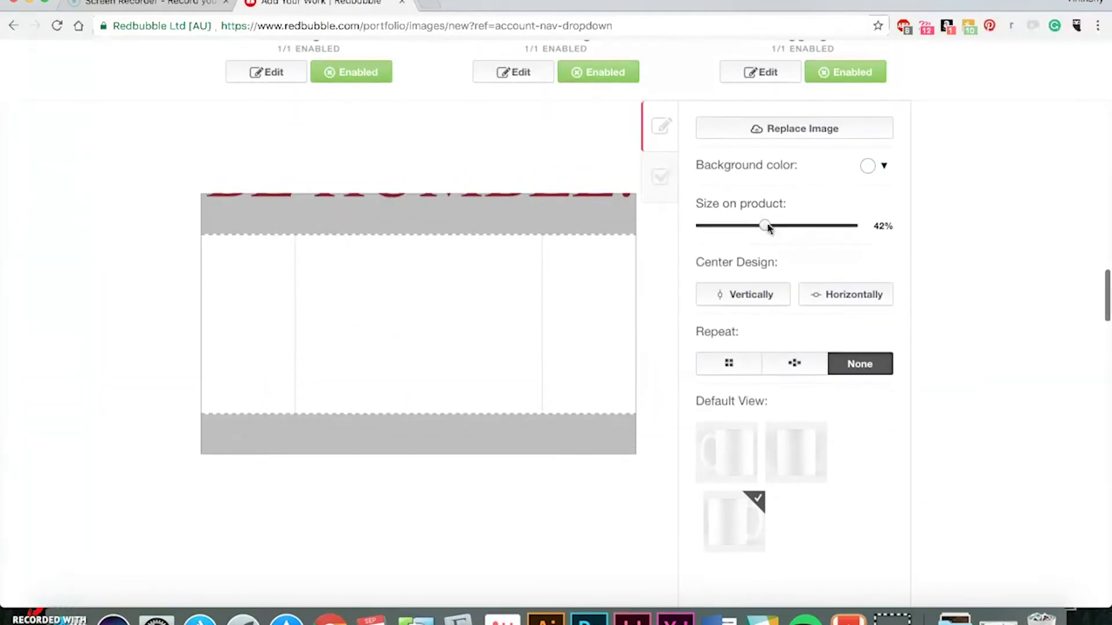
left_click_drag(768, 229, 723, 229)
left_click_drag(429, 277, 855, 311)
left_click(852, 302)
scroll(953, 333, "down", 3)
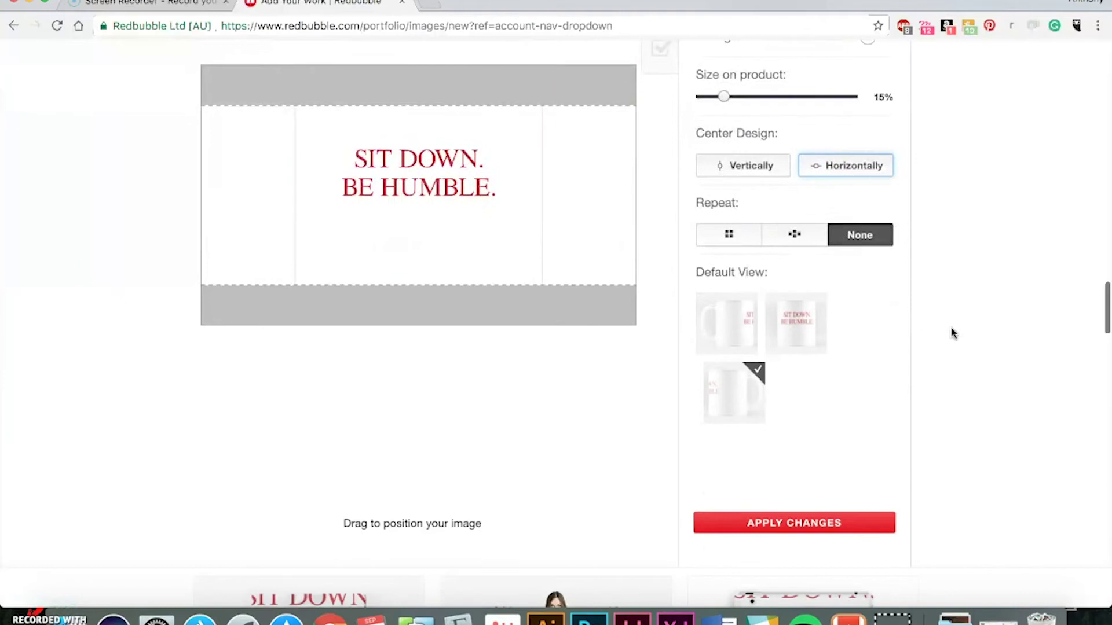
left_click(813, 338)
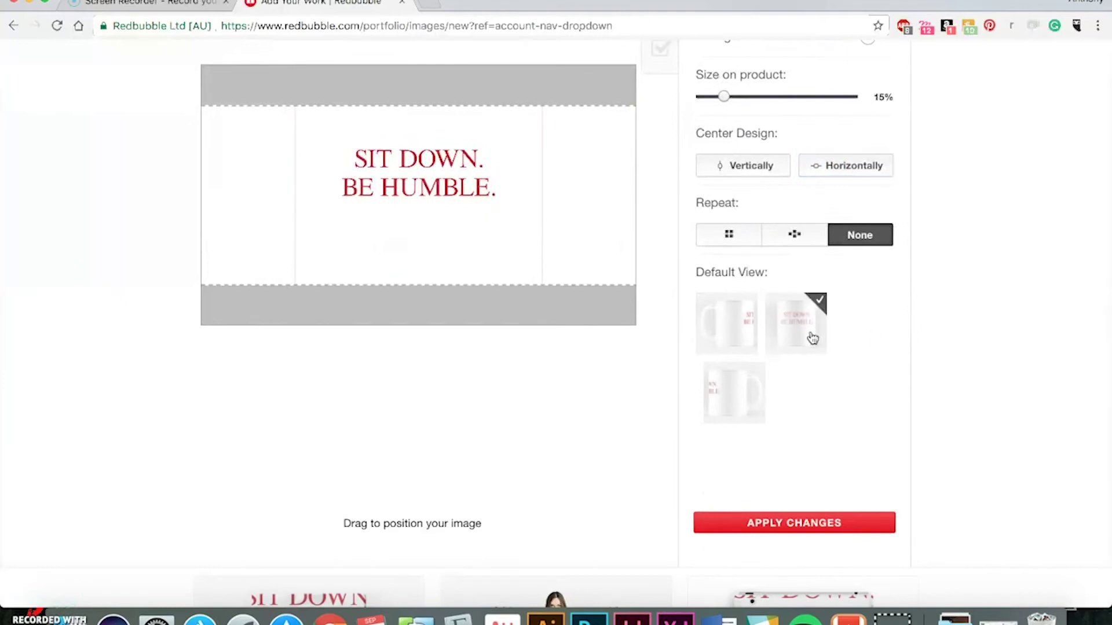
left_click(816, 521)
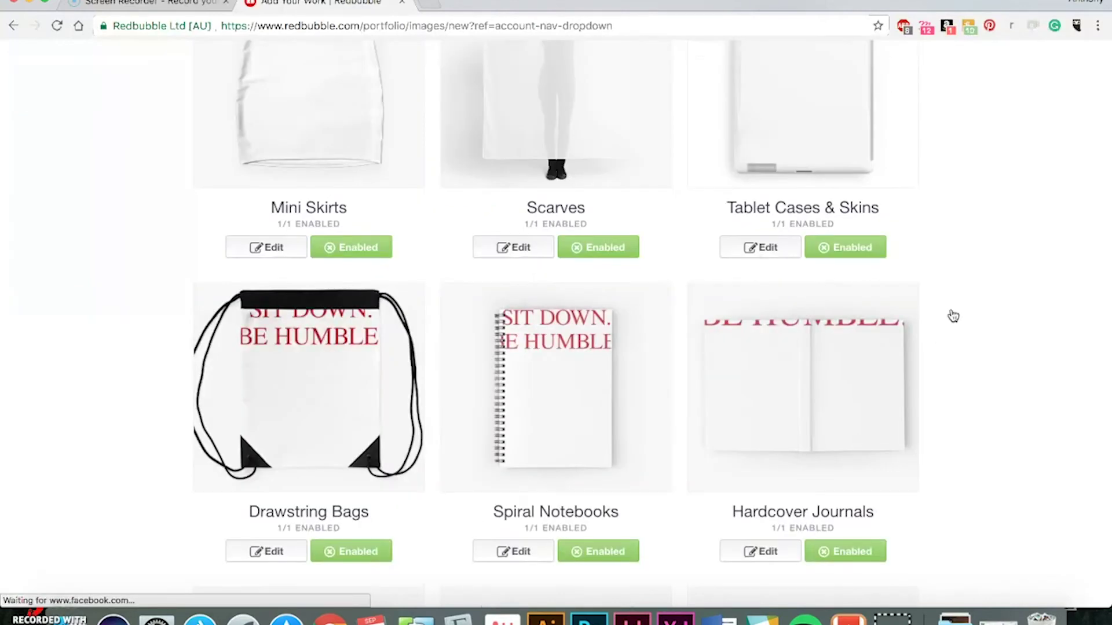
- Stop offering the design on Leggings, Mini Skirts and Scarves
scroll(953, 315, "up", 5)
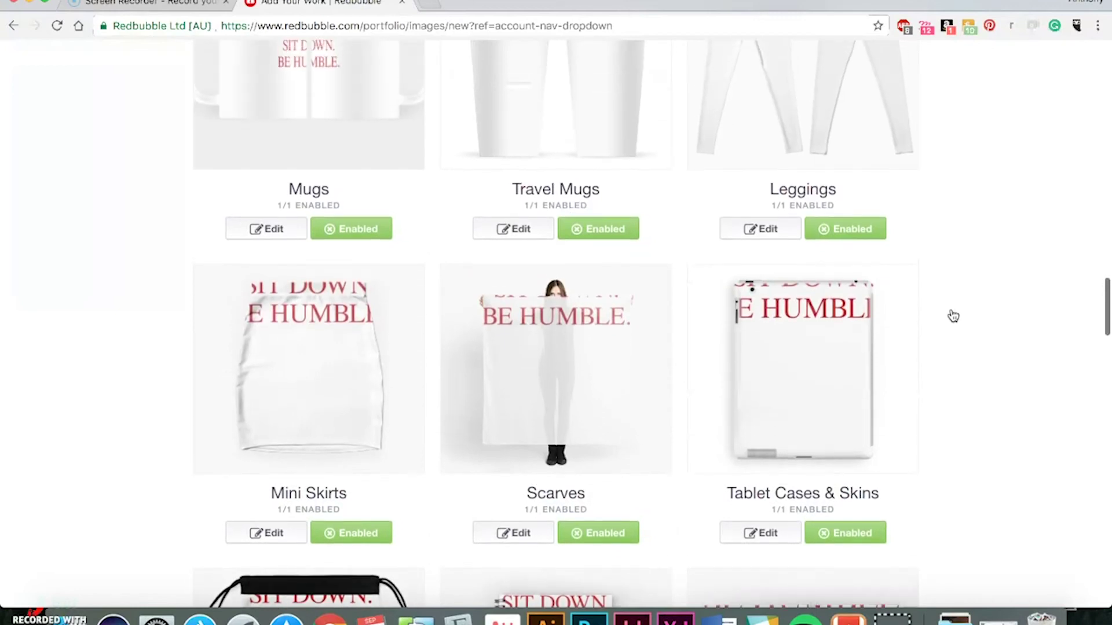
scroll(953, 316, "up", 3)
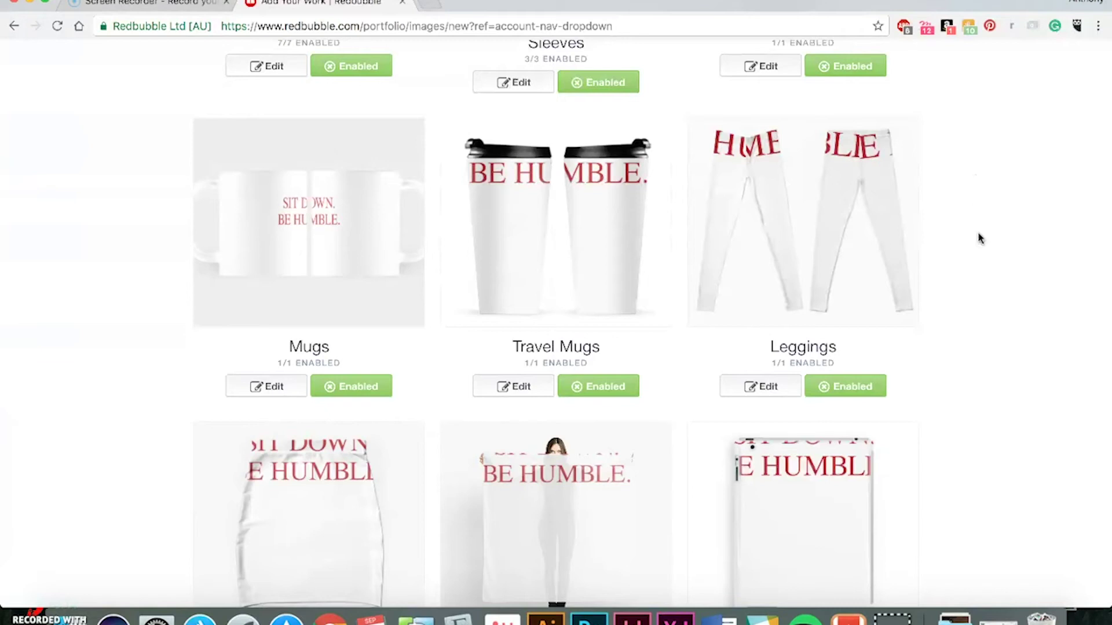
left_click(872, 385)
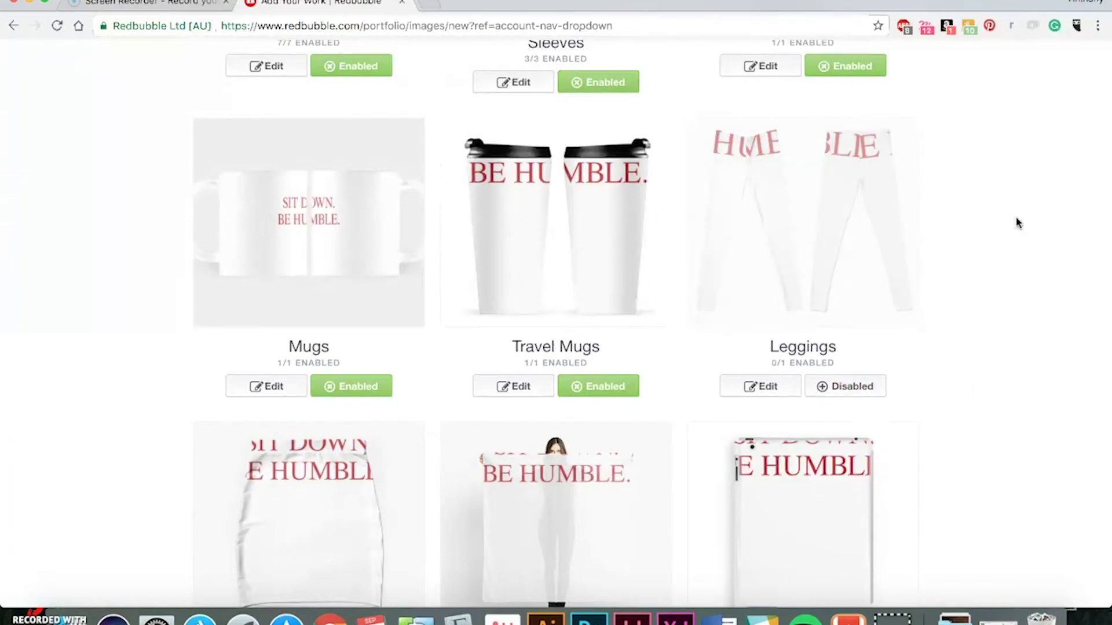
scroll(1018, 223, "down", 5)
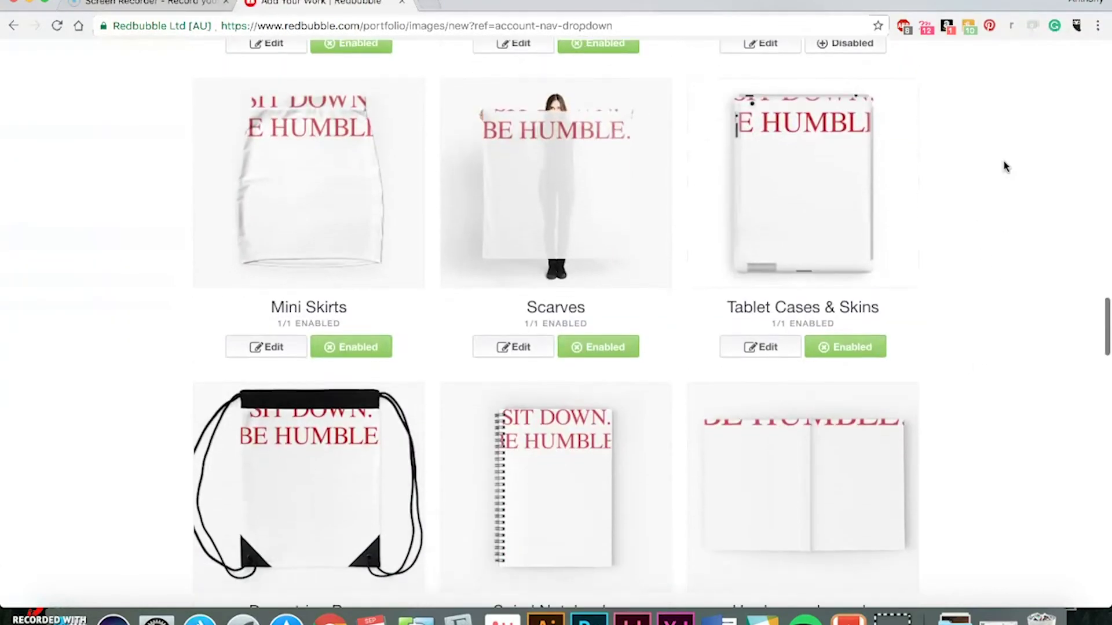
left_click(373, 354)
left_click(588, 350)
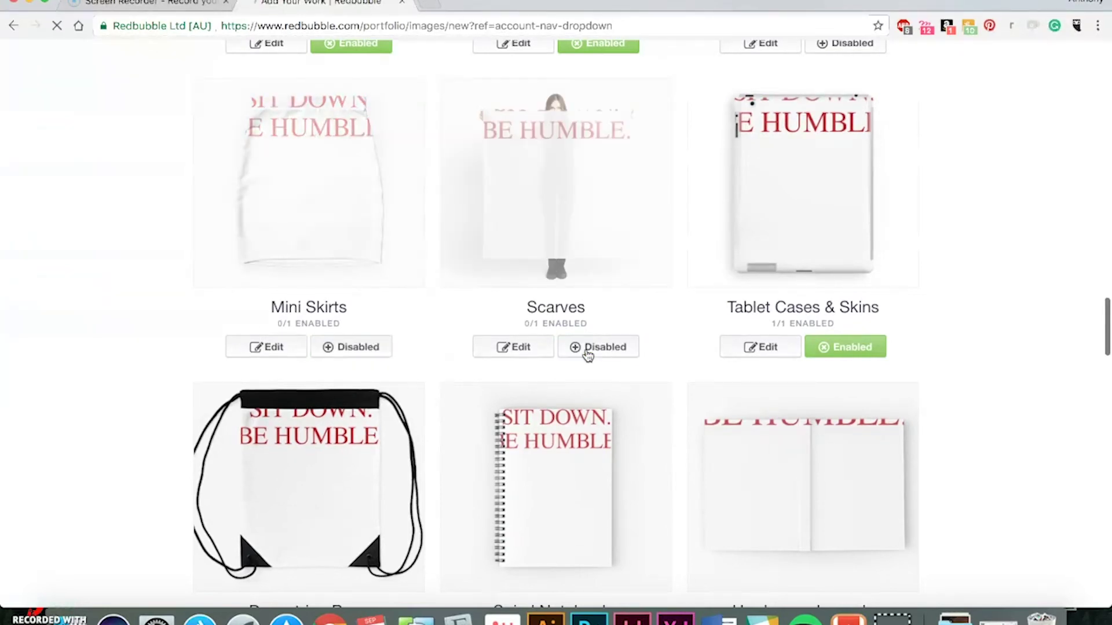
- Scroll down the product grid to the Clock row
scroll(1012, 154, "down", 2)
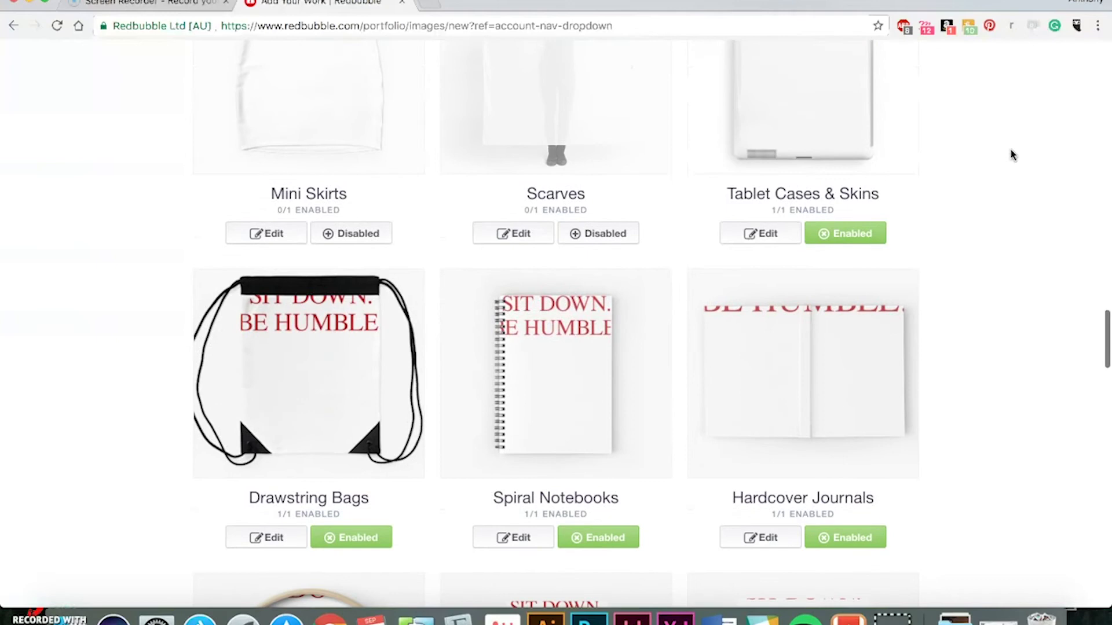
scroll(1012, 154, "up", 2)
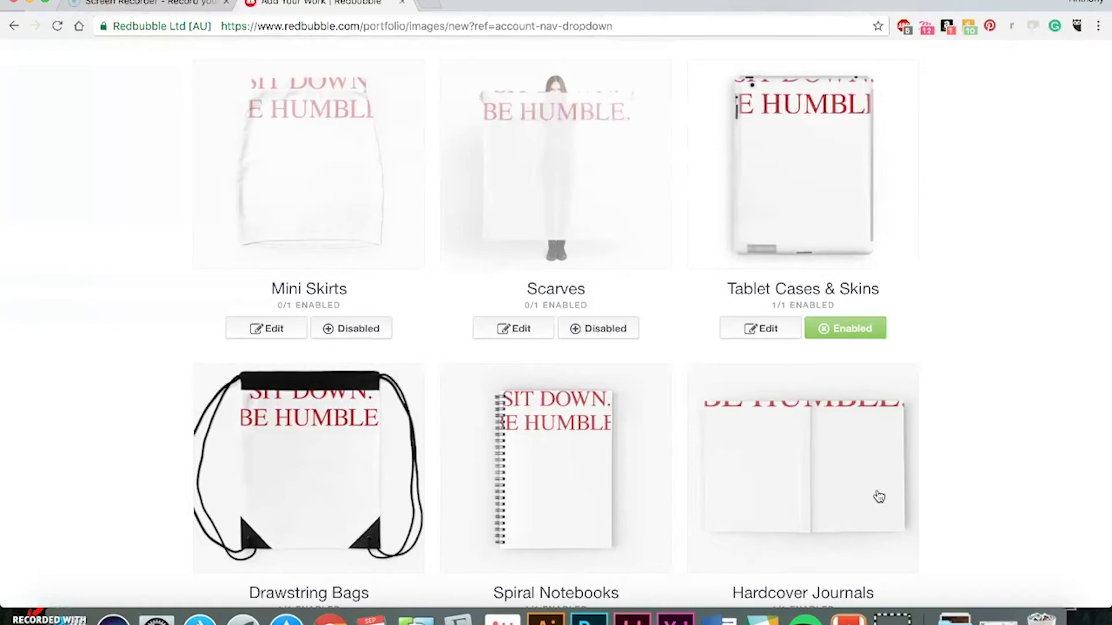
scroll(971, 223, "down", 2)
scroll(971, 223, "down", 1)
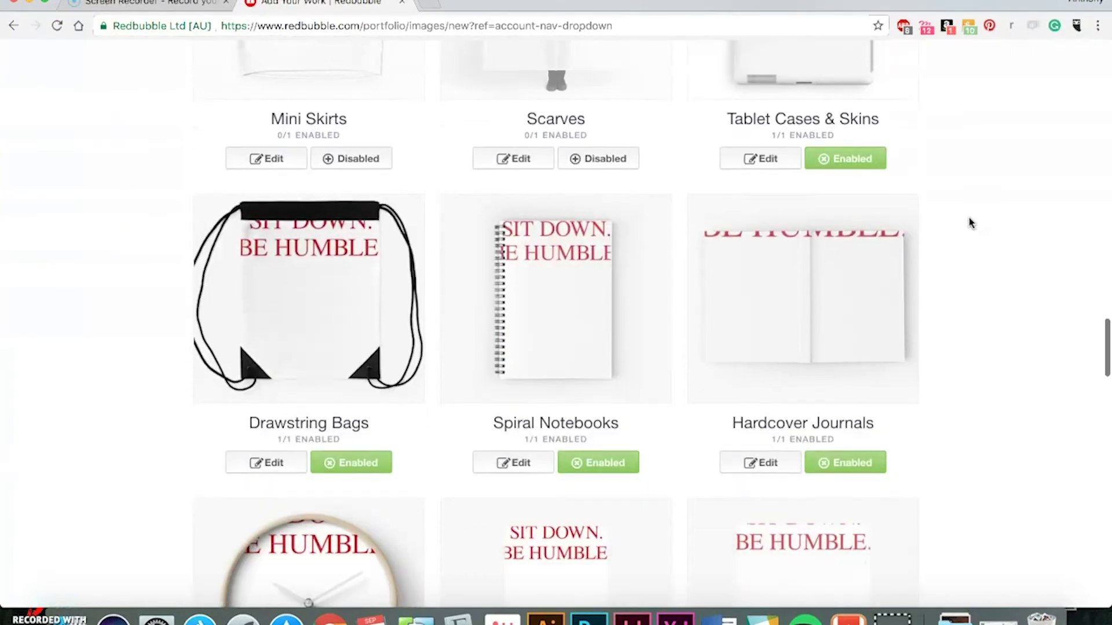
scroll(971, 222, "down", 2)
scroll(971, 223, "down", 3)
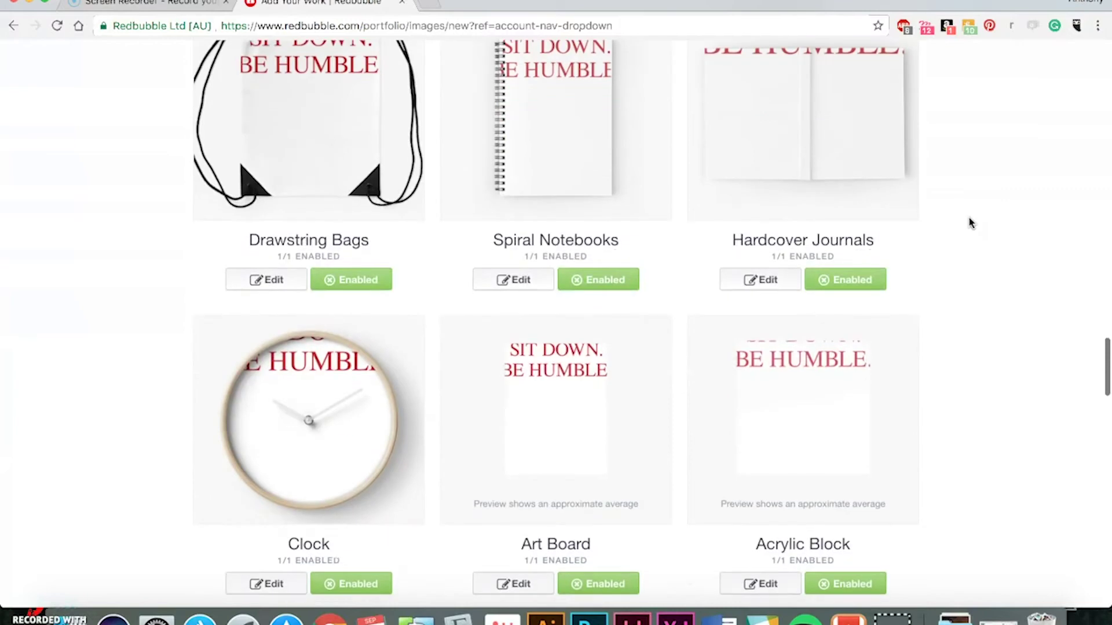
scroll(971, 223, "down", 1)
- Bring up the design editor for the Clock
left_click(282, 442)
scroll(988, 209, "down", 4)
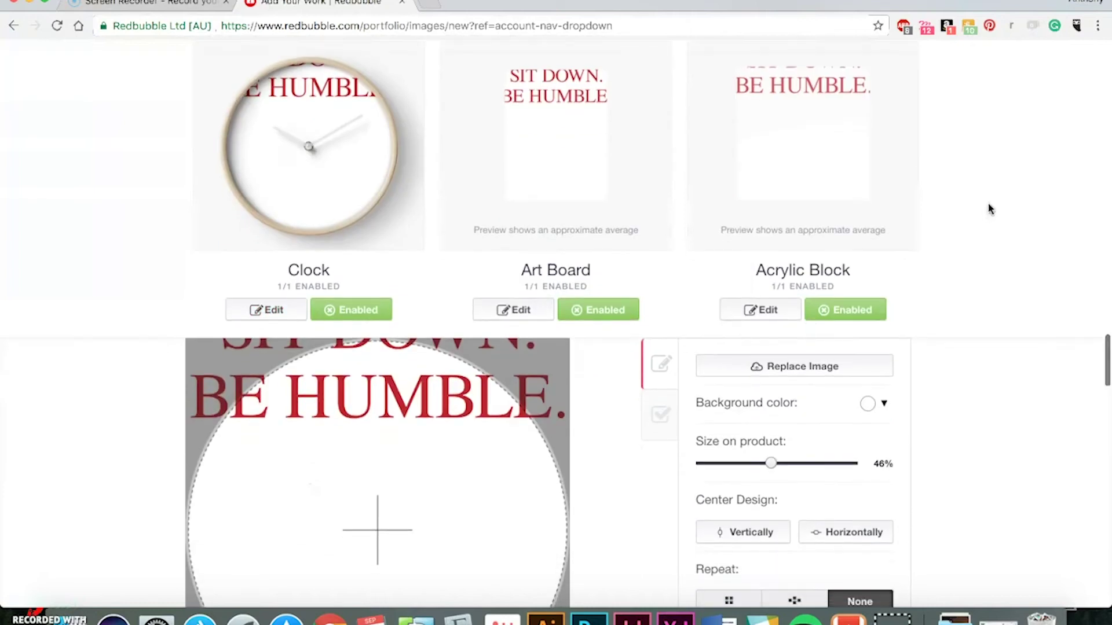
scroll(988, 208, "down", 5)
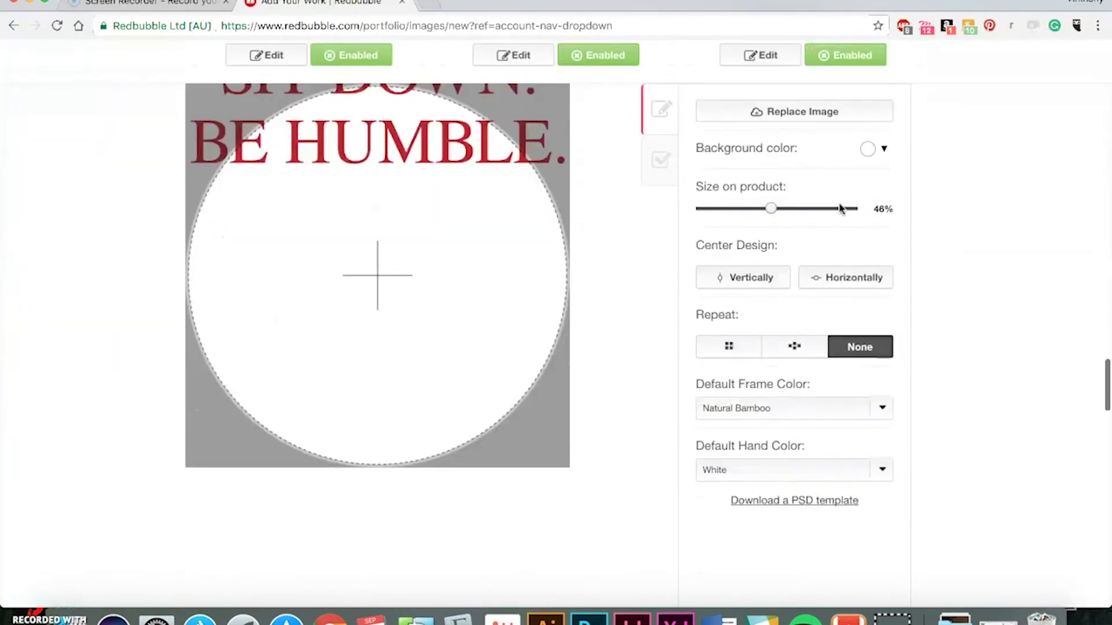
scroll(805, 214, "up", 1)
left_click_drag(376, 188, 381, 354)
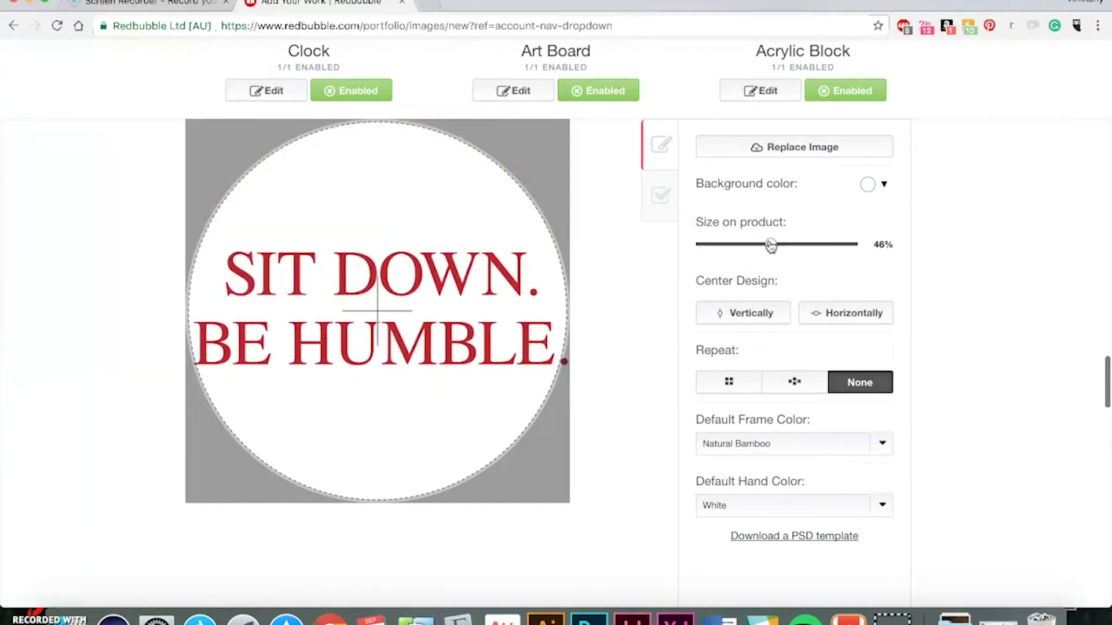
- Shrink the clock design to 35%, centre it inside the clock face, and apply
left_click_drag(771, 245, 754, 244)
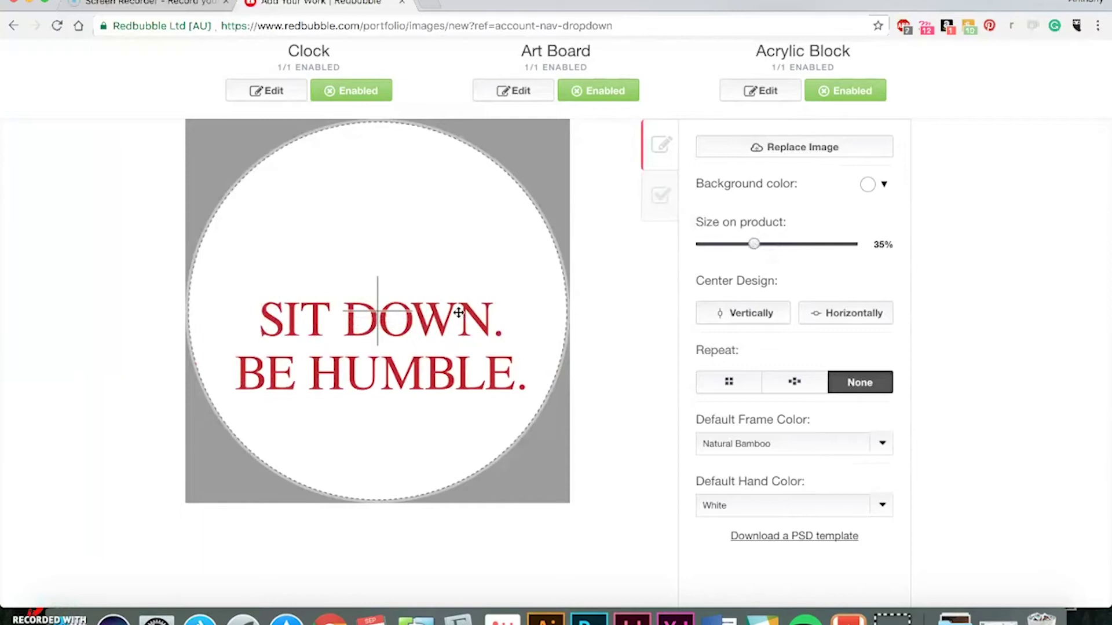
left_click_drag(458, 312, 459, 284)
left_click(834, 313)
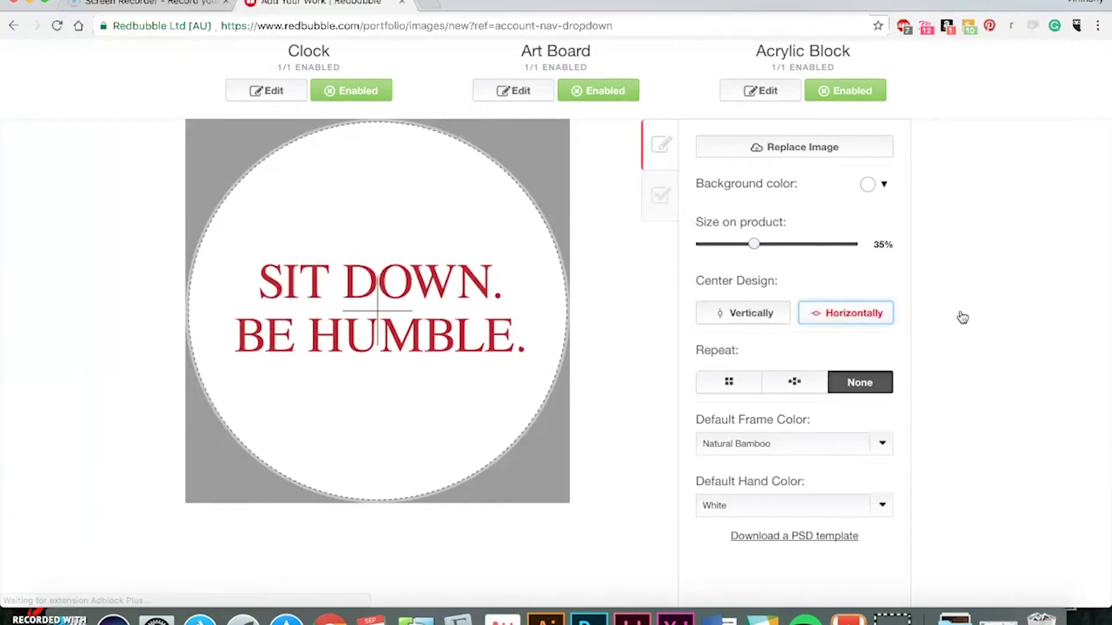
scroll(962, 317, "down", 2)
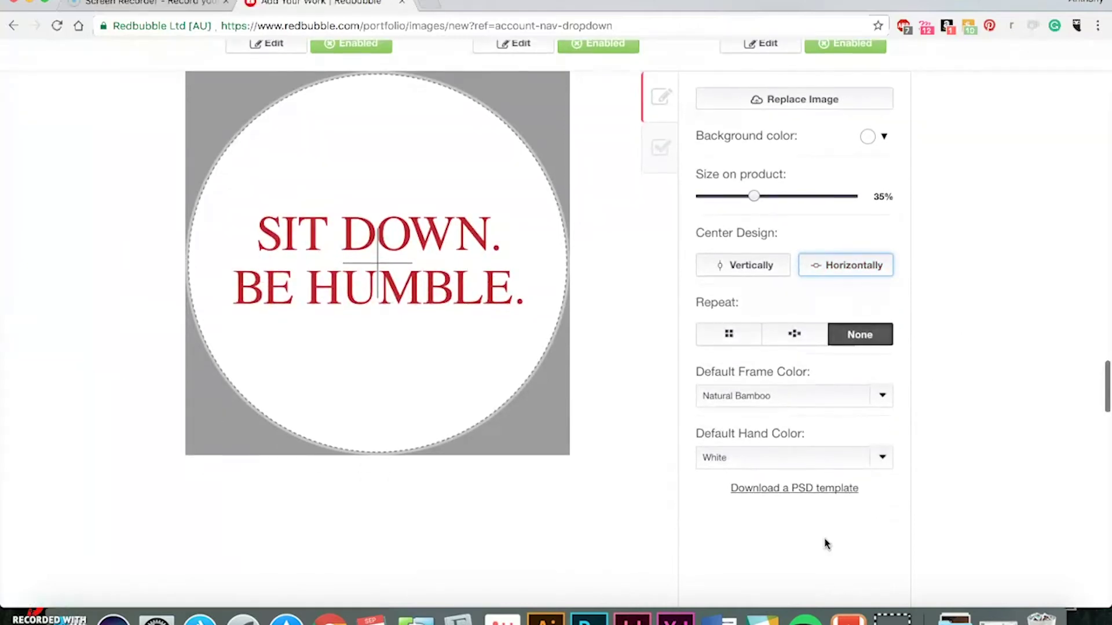
scroll(826, 544, "down", 3)
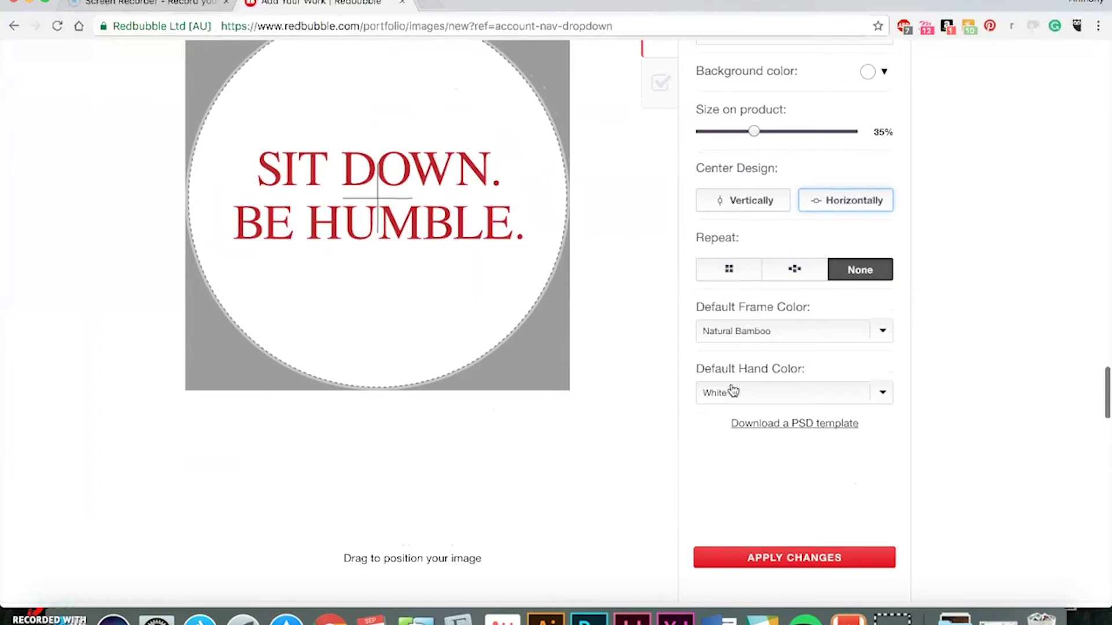
left_click(703, 556)
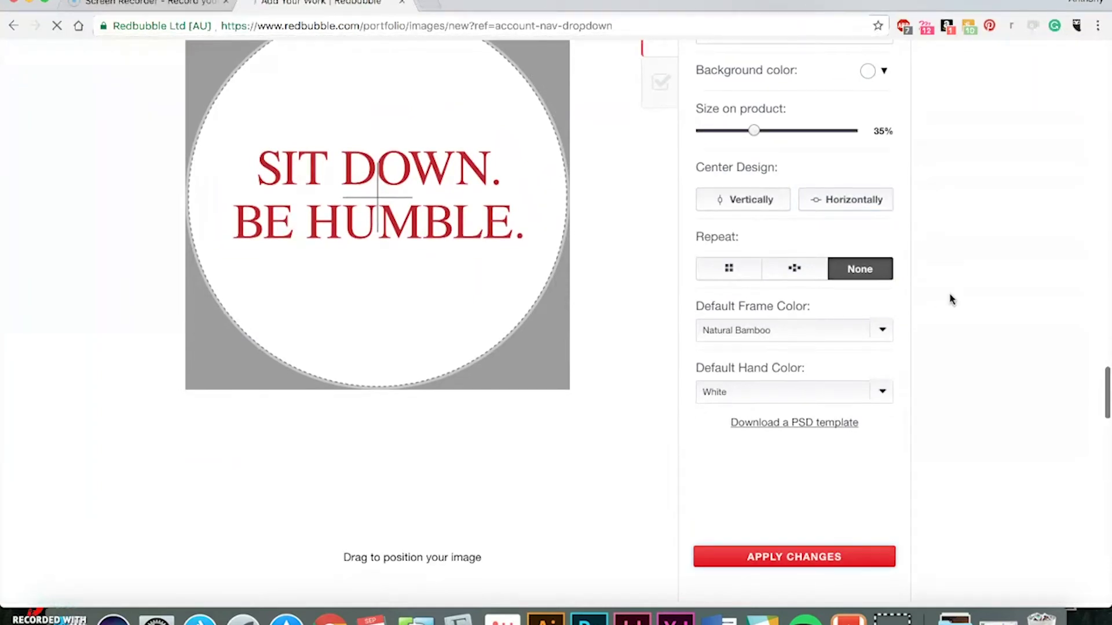
scroll(951, 299, "up", 7)
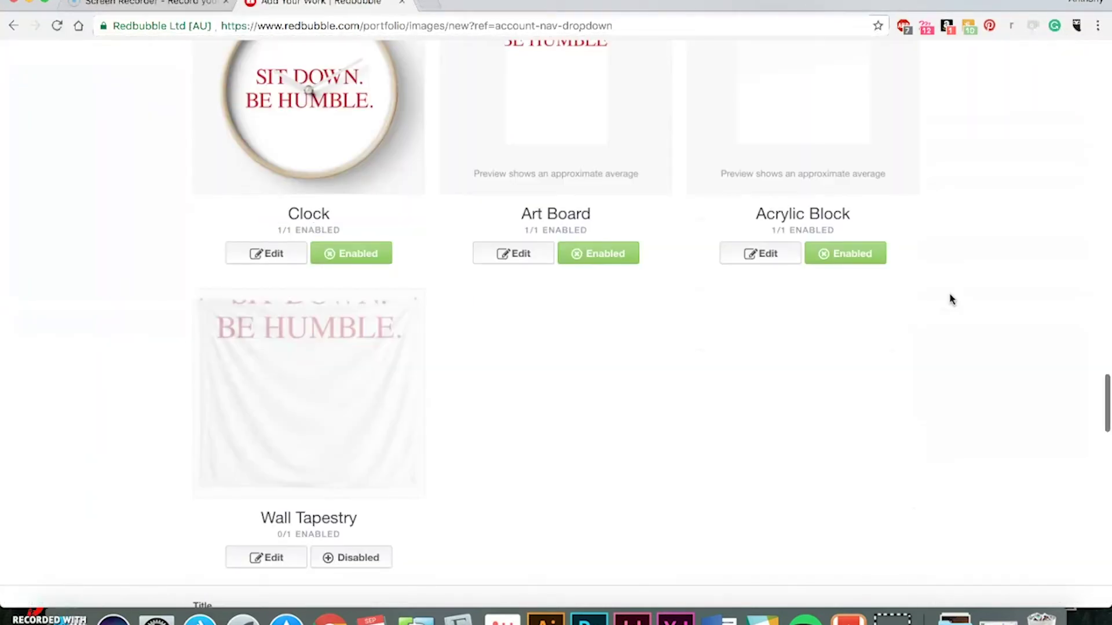
- Scale the Art Board design to 76%, lower the text, and centre it horizontally
scroll(950, 299, "up", 2)
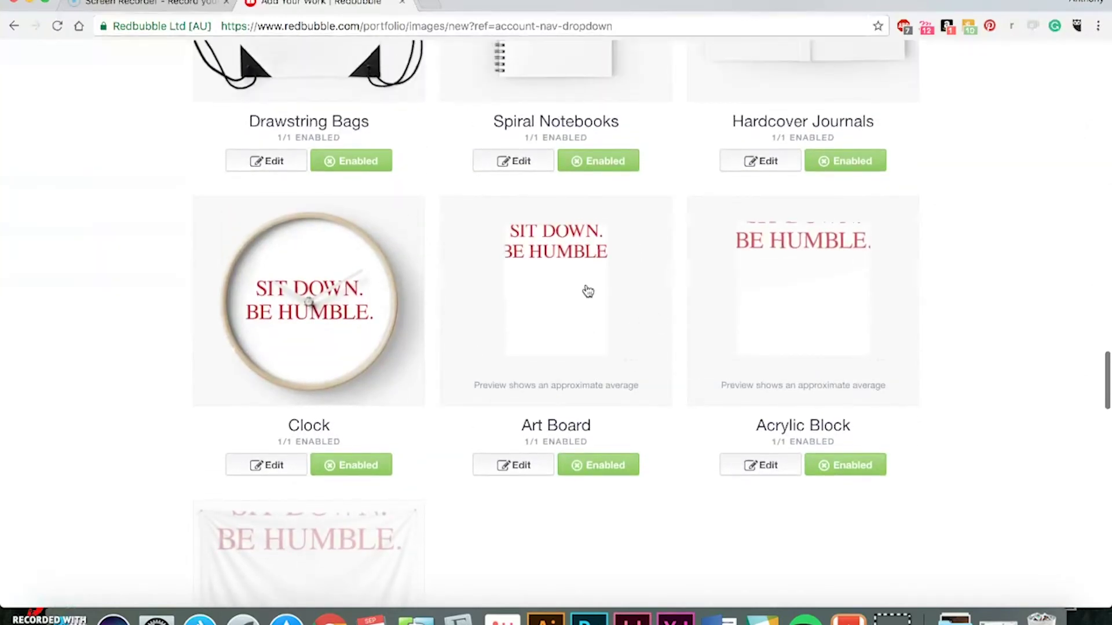
left_click(588, 293)
scroll(1060, 285, "down", 3)
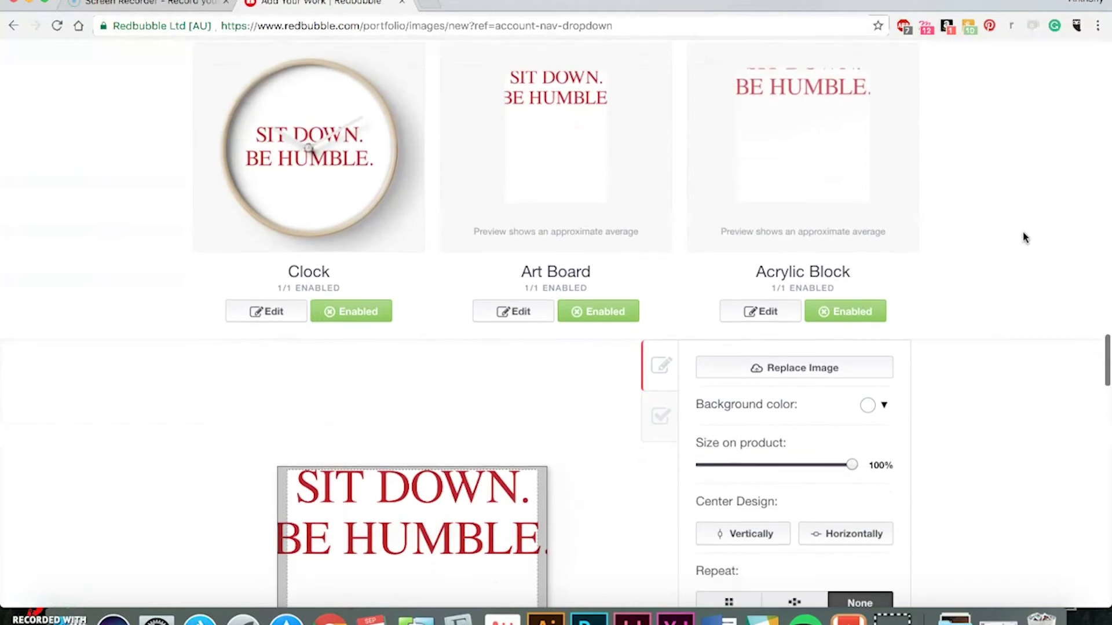
scroll(1013, 180, "down", 5)
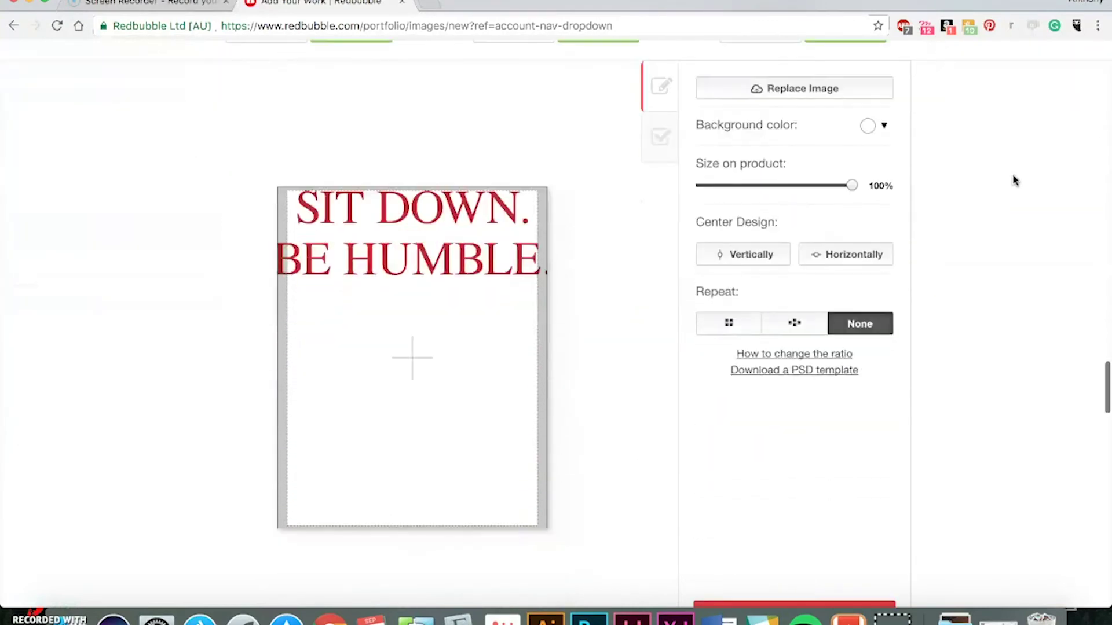
left_click_drag(851, 186, 815, 190)
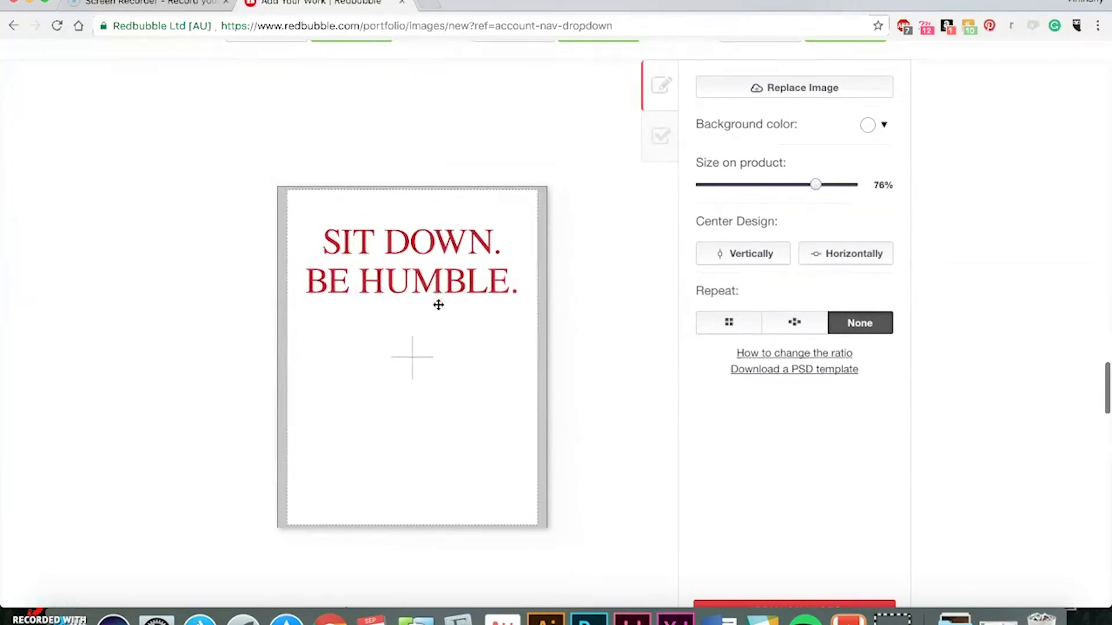
left_click_drag(439, 303, 439, 330)
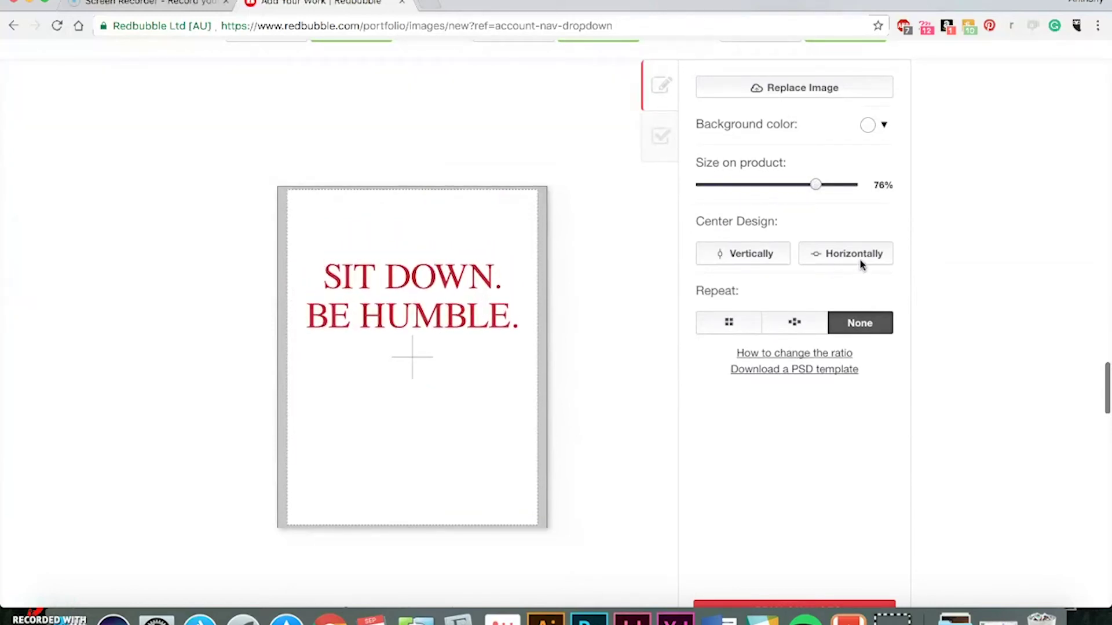
left_click(862, 262)
scroll(966, 320, "up", 10)
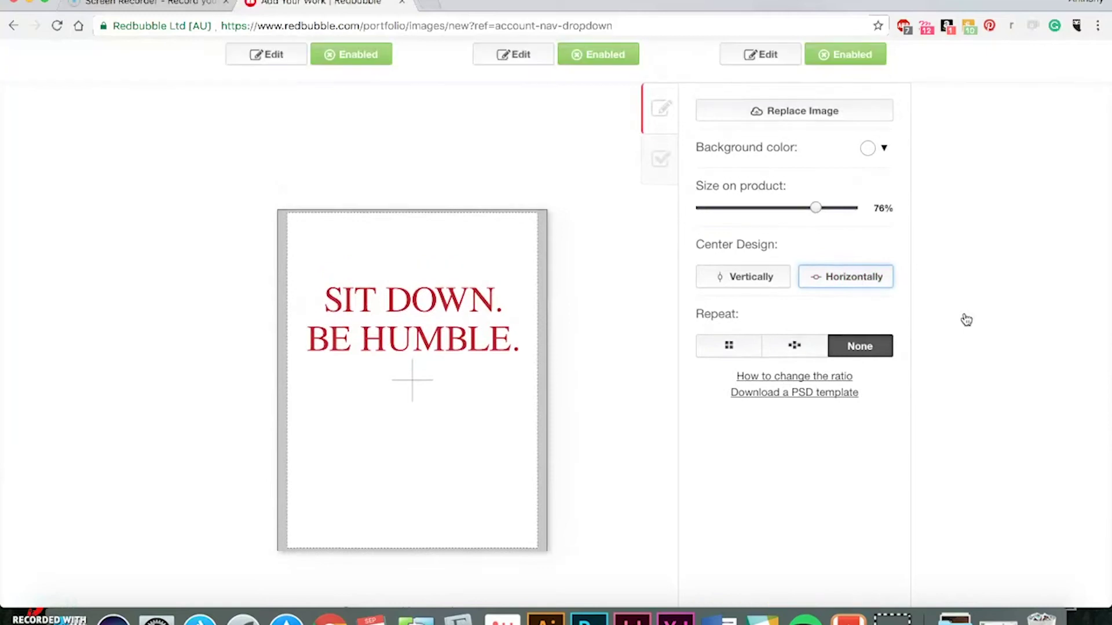
scroll(966, 320, "up", 3)
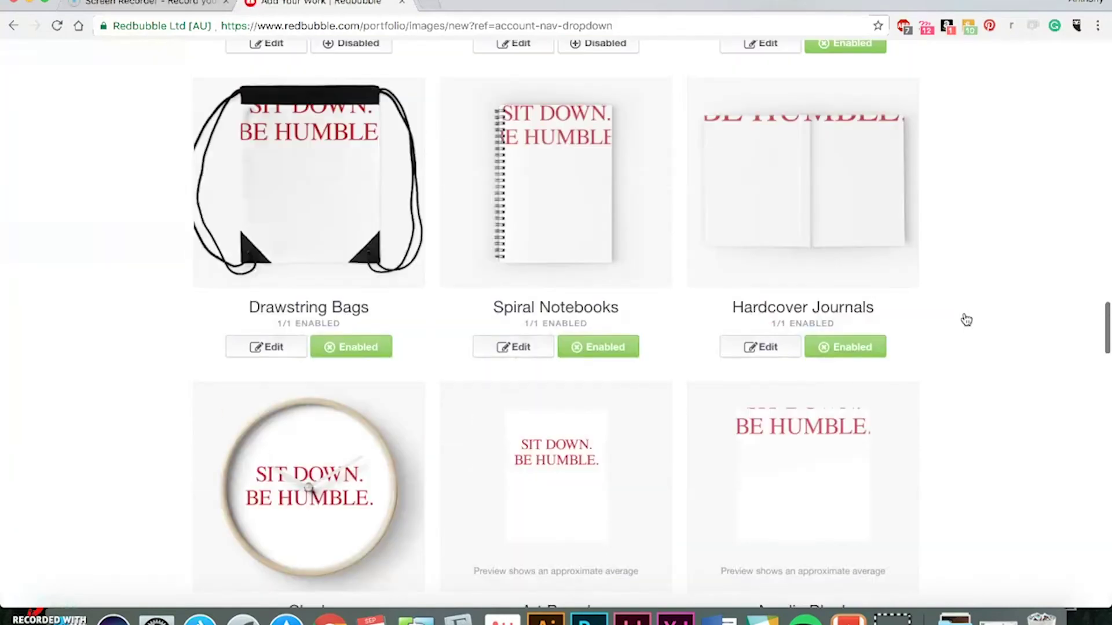
scroll(965, 319, "down", 2)
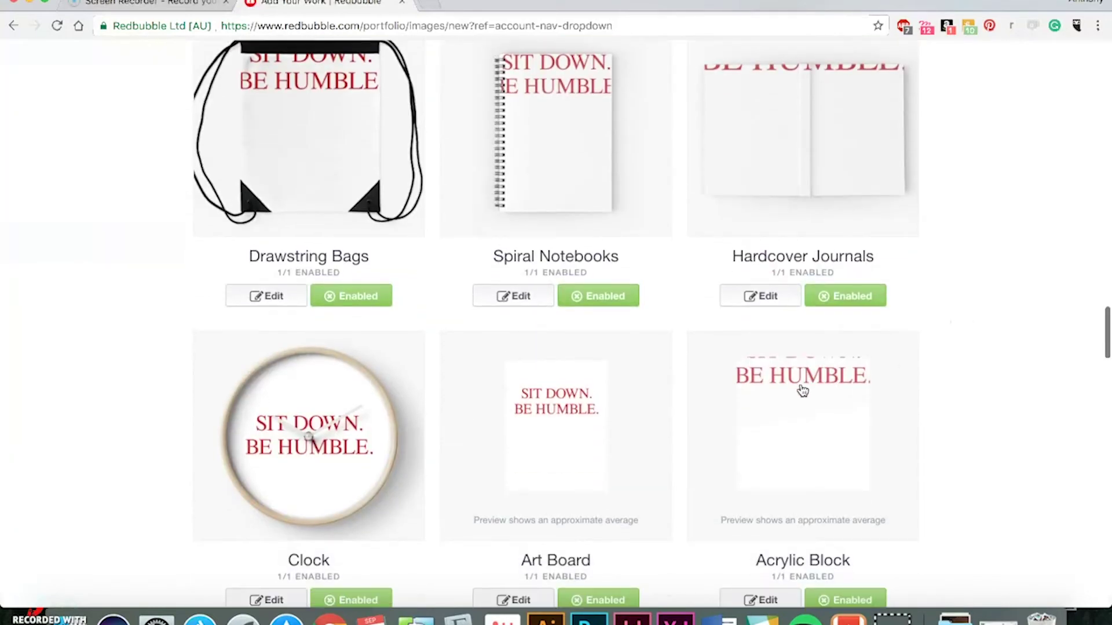
- Shrink the Acrylic Block design to 86%, lower the text so both lines show, and centre it horizontally
scroll(1003, 325, "down", 6)
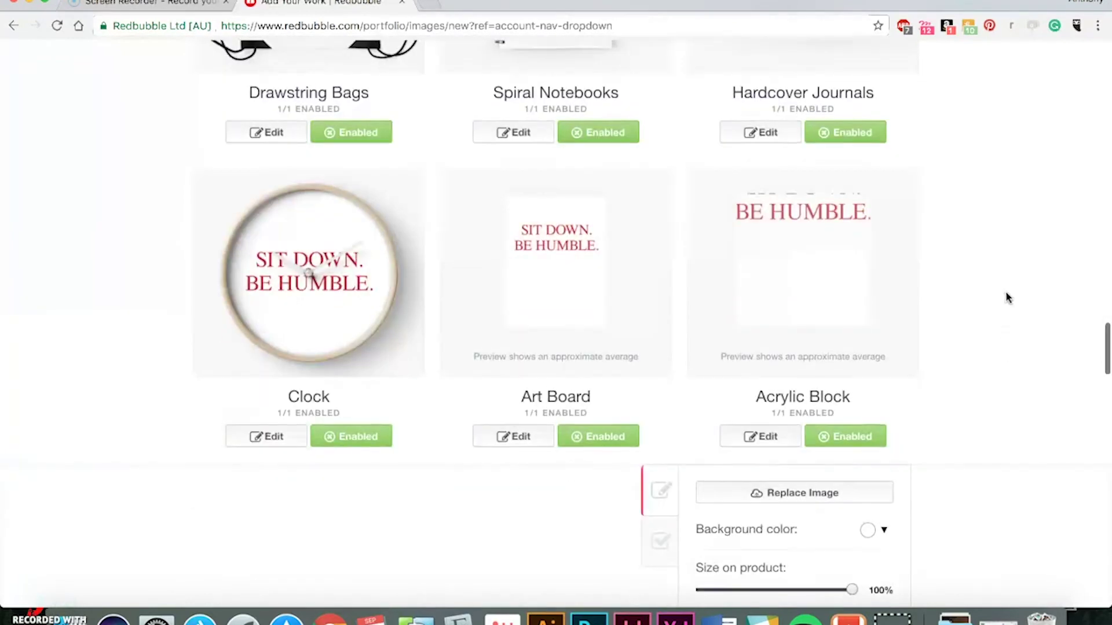
scroll(993, 211, "down", 4)
scroll(993, 211, "down", 1)
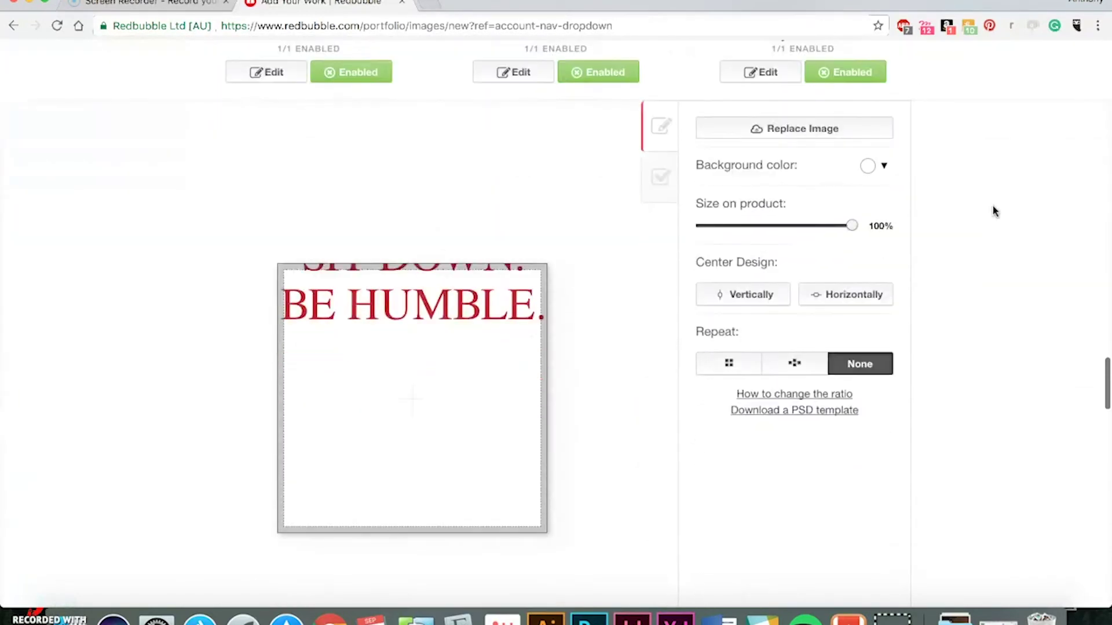
left_click_drag(837, 229, 830, 227)
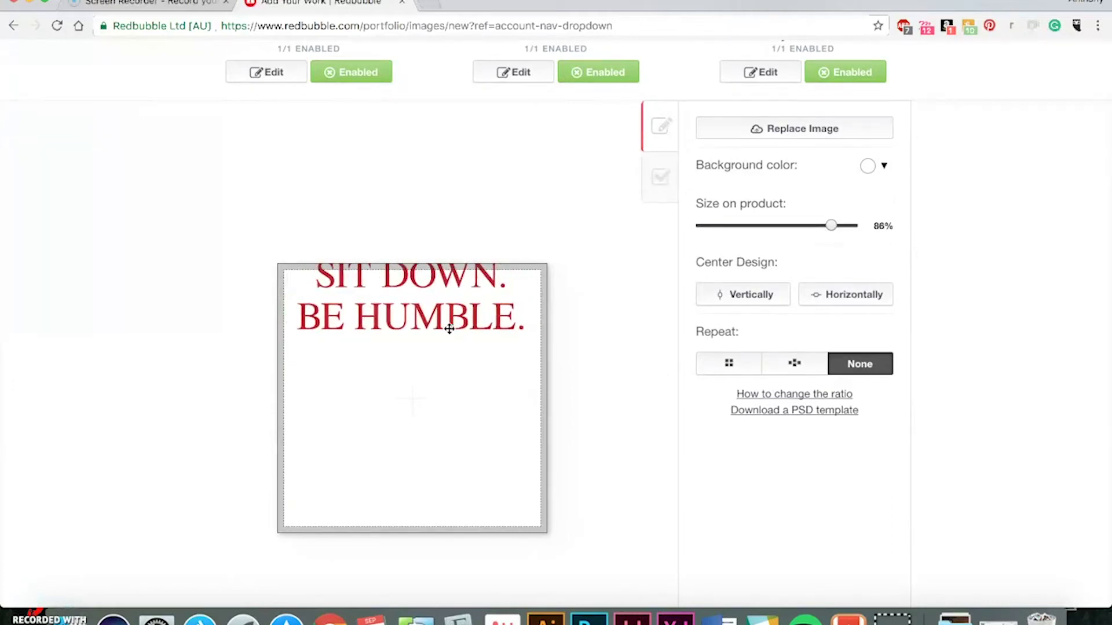
left_click_drag(449, 329, 452, 382)
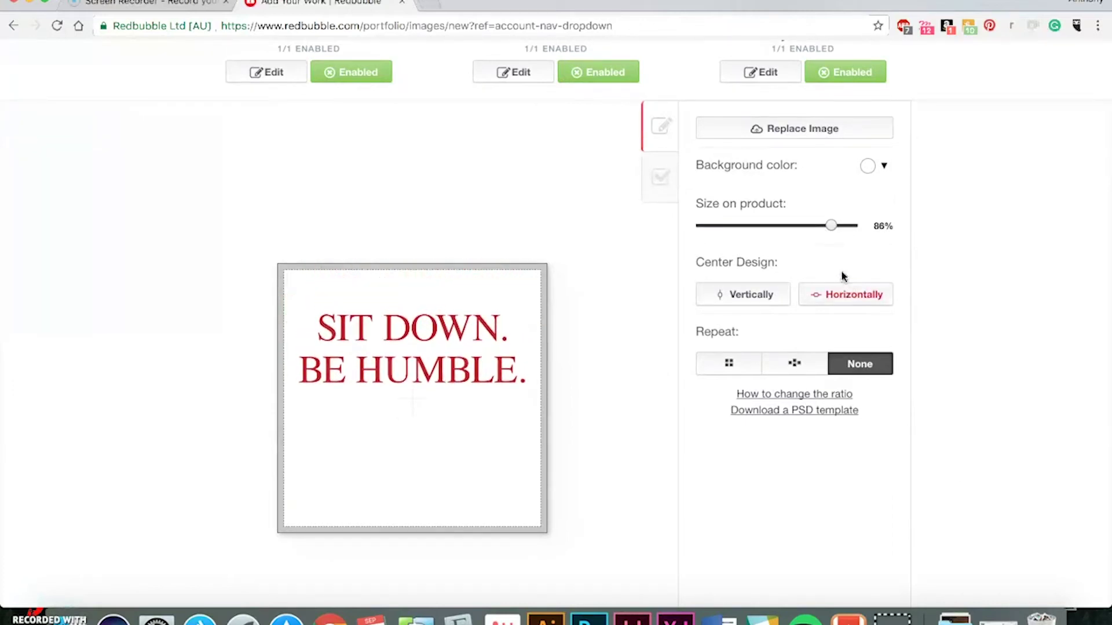
left_click(831, 298)
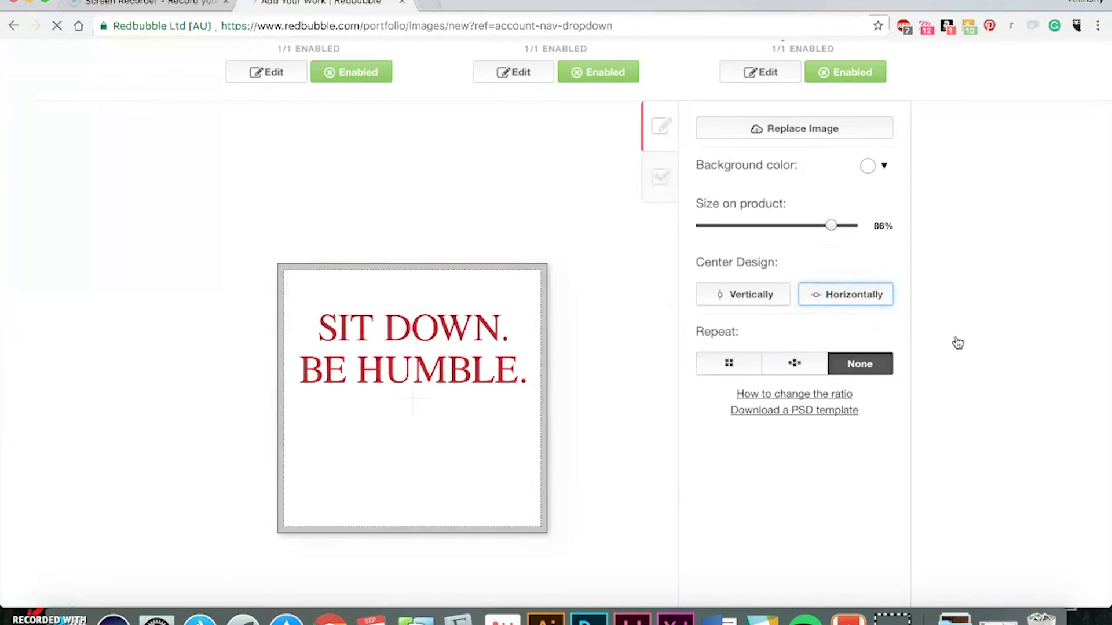
scroll(957, 343, "down", 4)
scroll(956, 342, "down", 2)
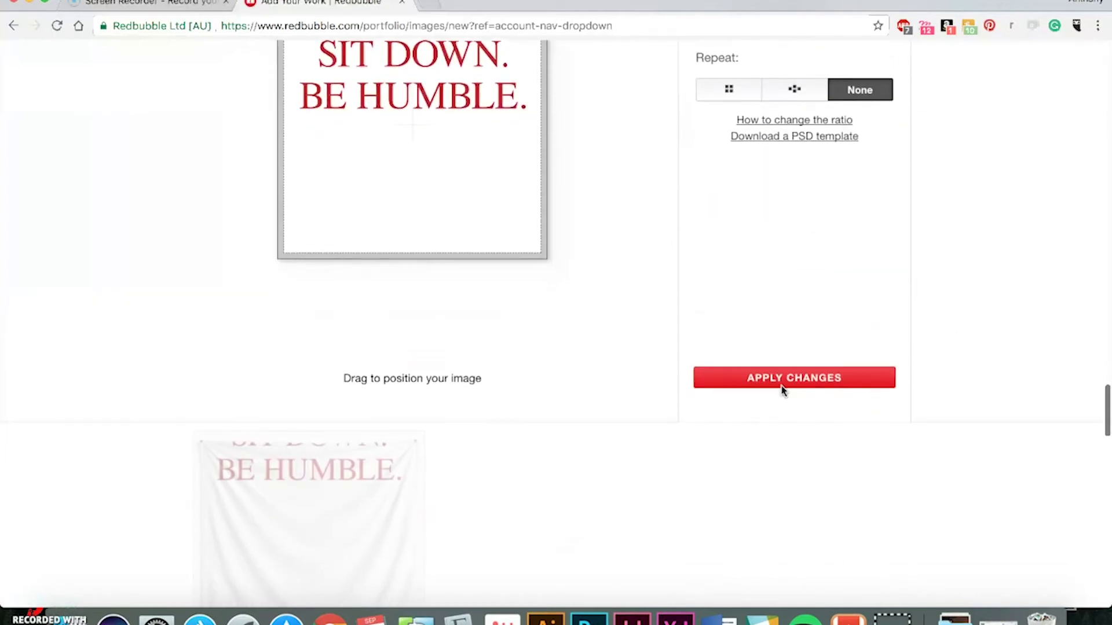
- Save the Acrylic Block design adjustments and enable the Wall Tapestry product
left_click(782, 377)
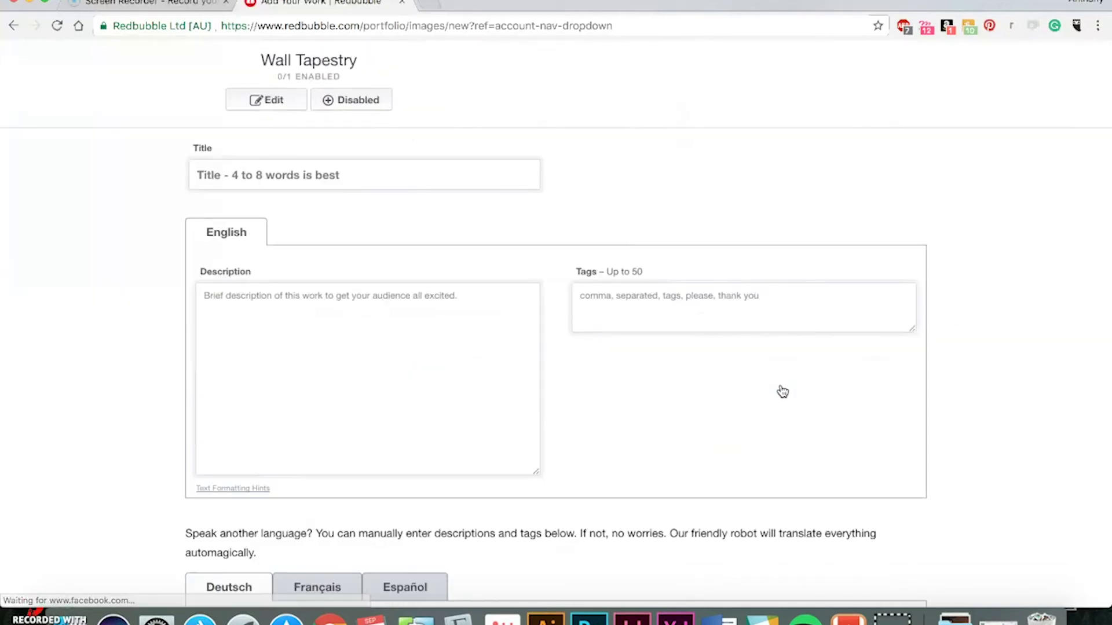
scroll(683, 252, "up", 4)
scroll(684, 253, "up", 3)
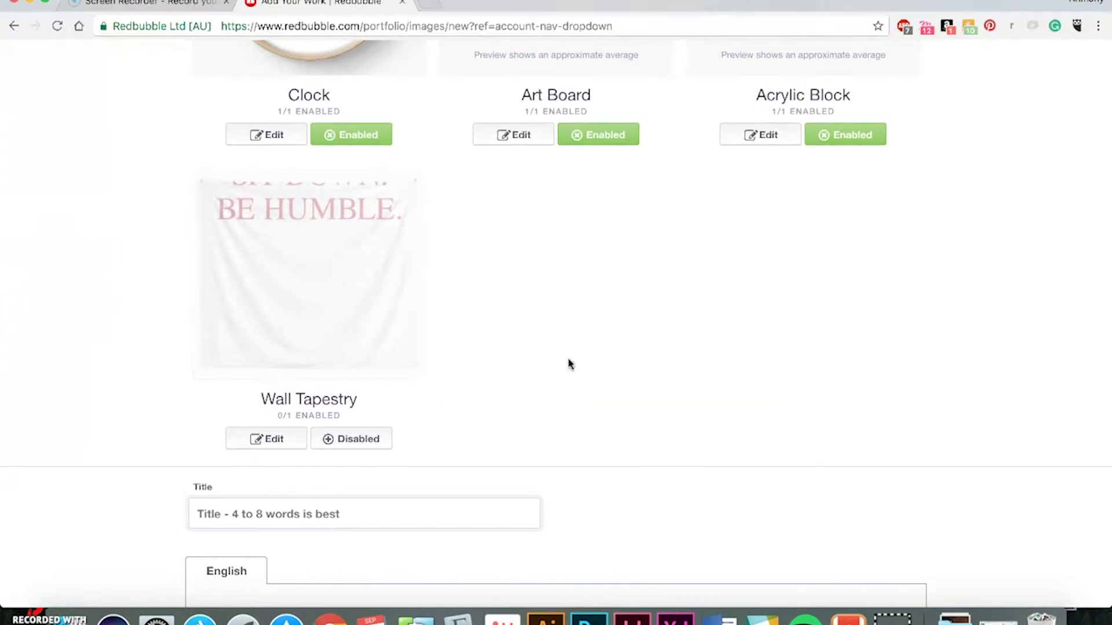
left_click(345, 438)
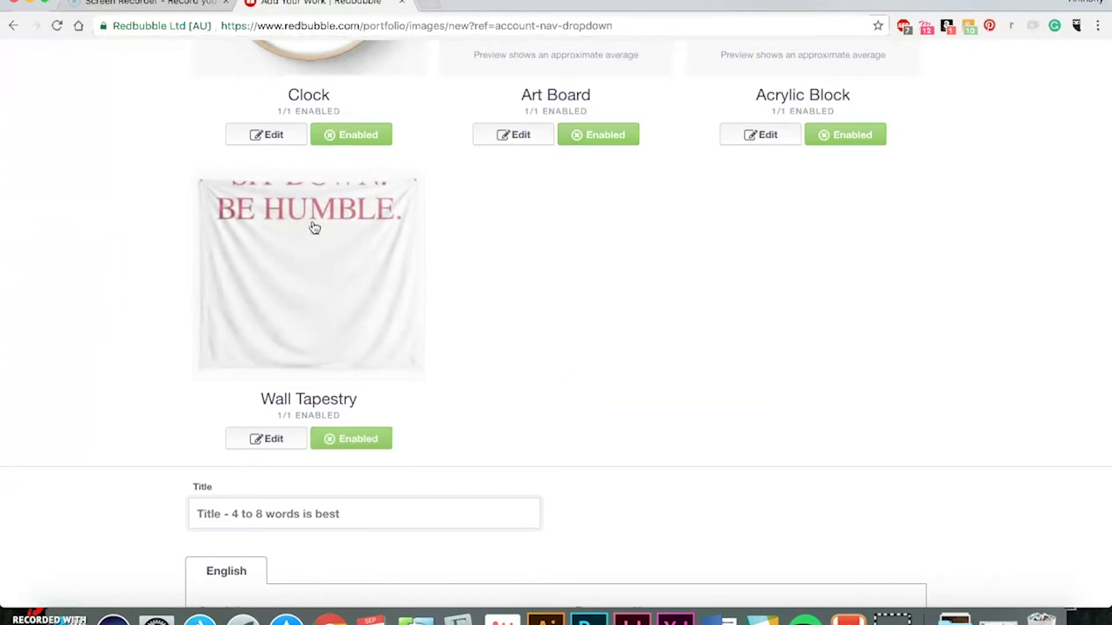
- Lower the tapestry design, centre it horizontally, and apply the image changes
scroll(312, 229, "down", 3)
scroll(1013, 237, "down", 5)
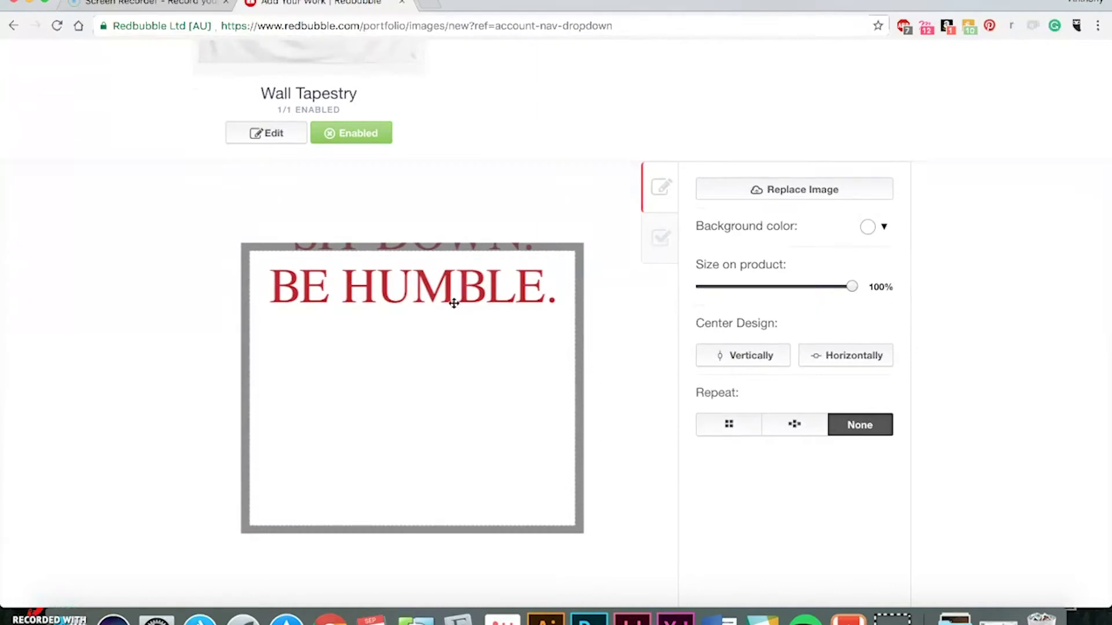
left_click_drag(455, 285, 454, 406)
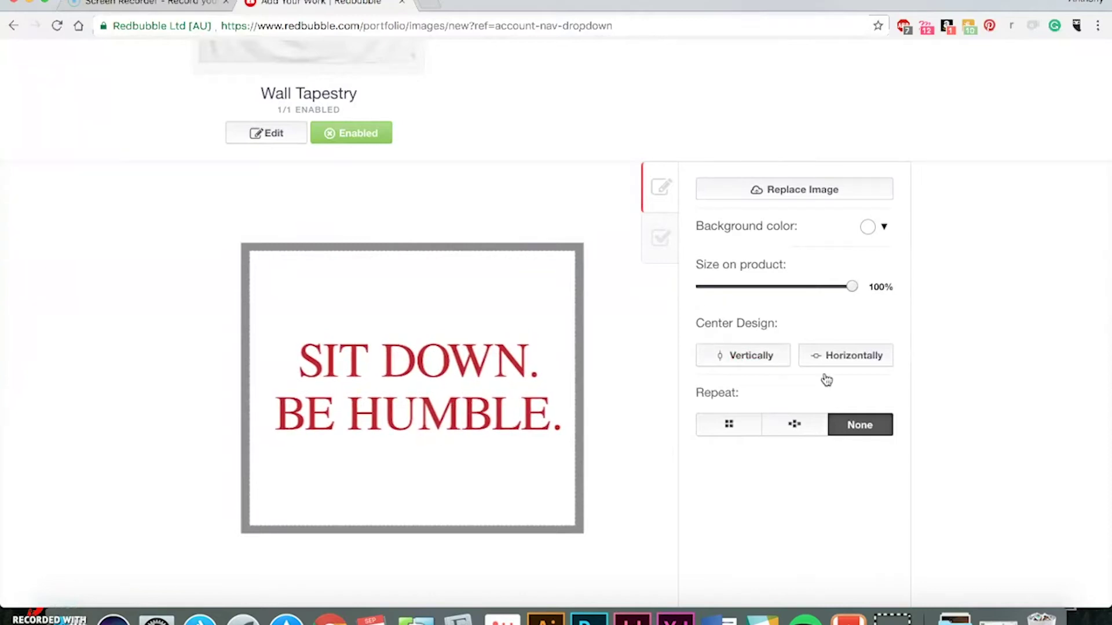
left_click(839, 355)
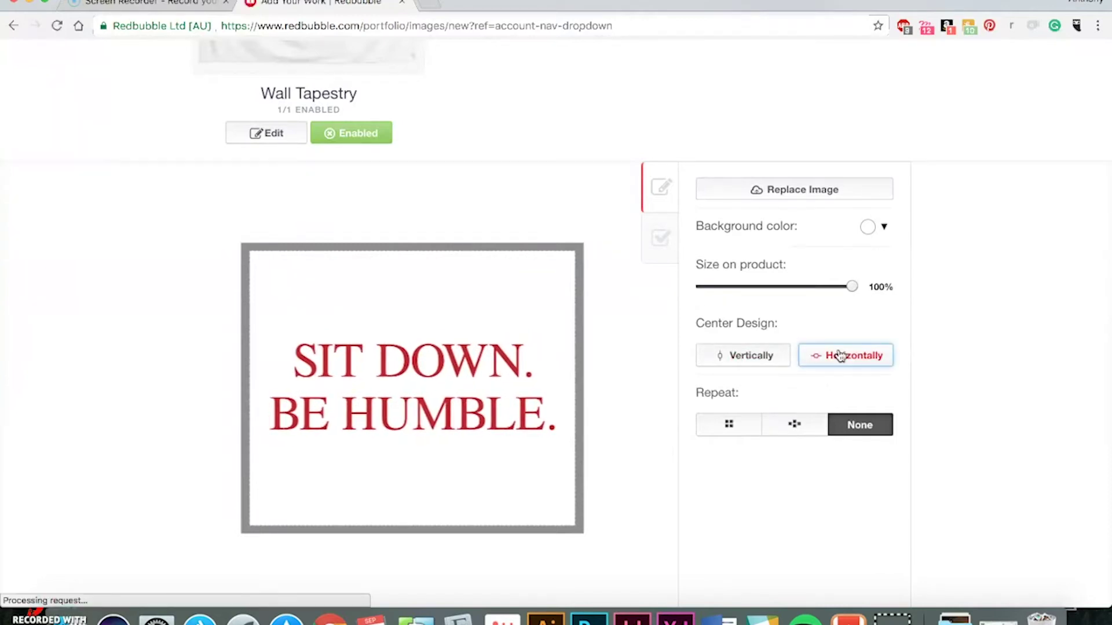
scroll(949, 294, "down", 3)
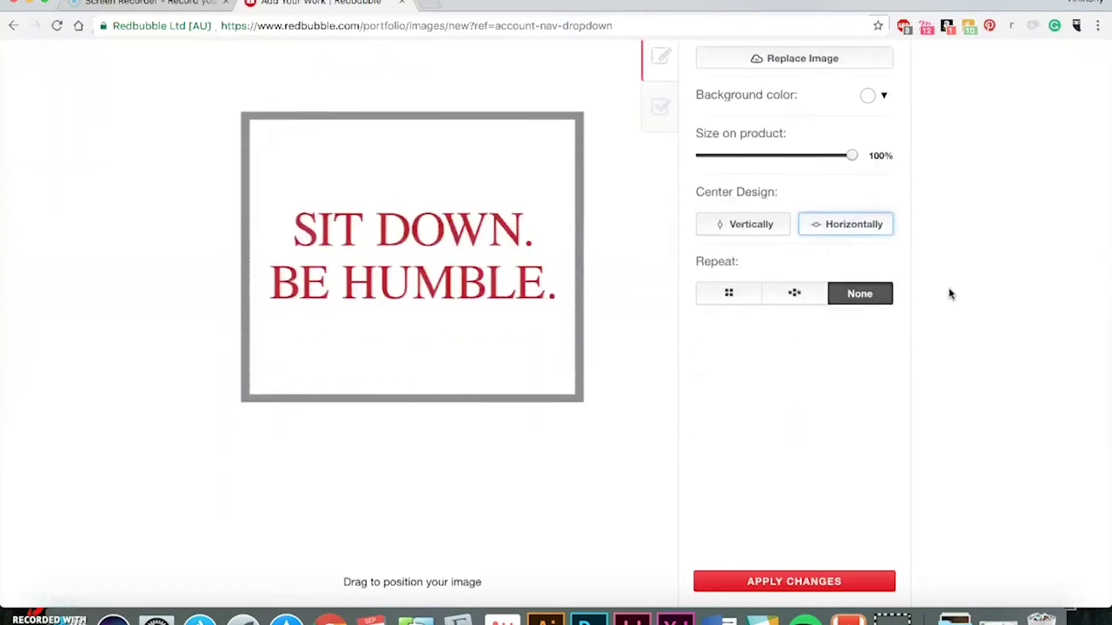
left_click(812, 579)
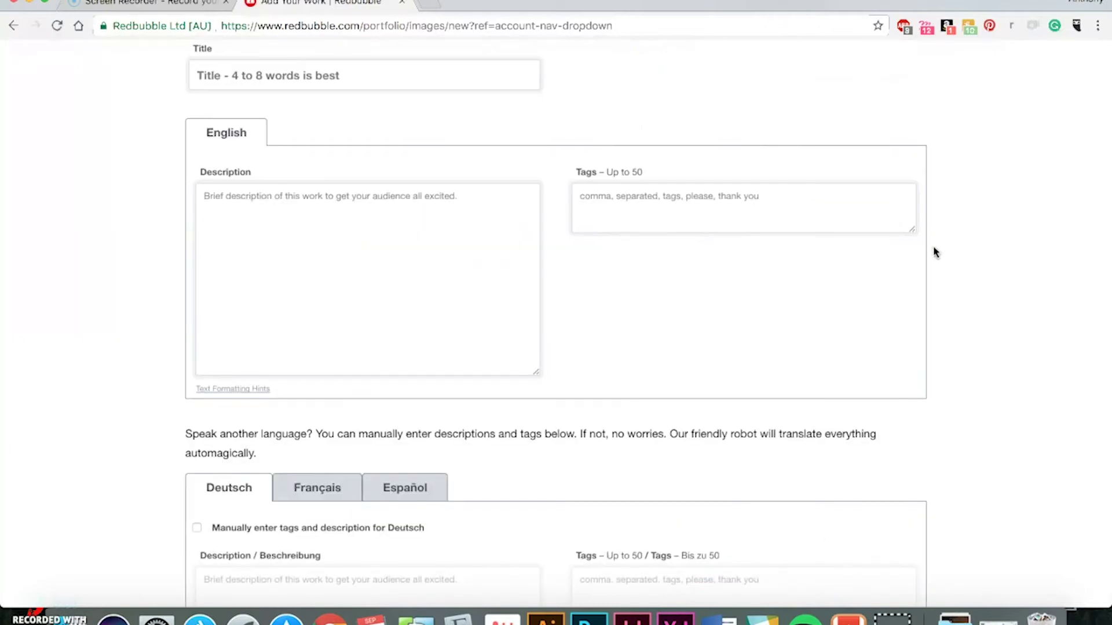
- Title the artwork 'Sit Down Be Humble', leaving the description and tags blank
scroll(932, 251, "up", 2)
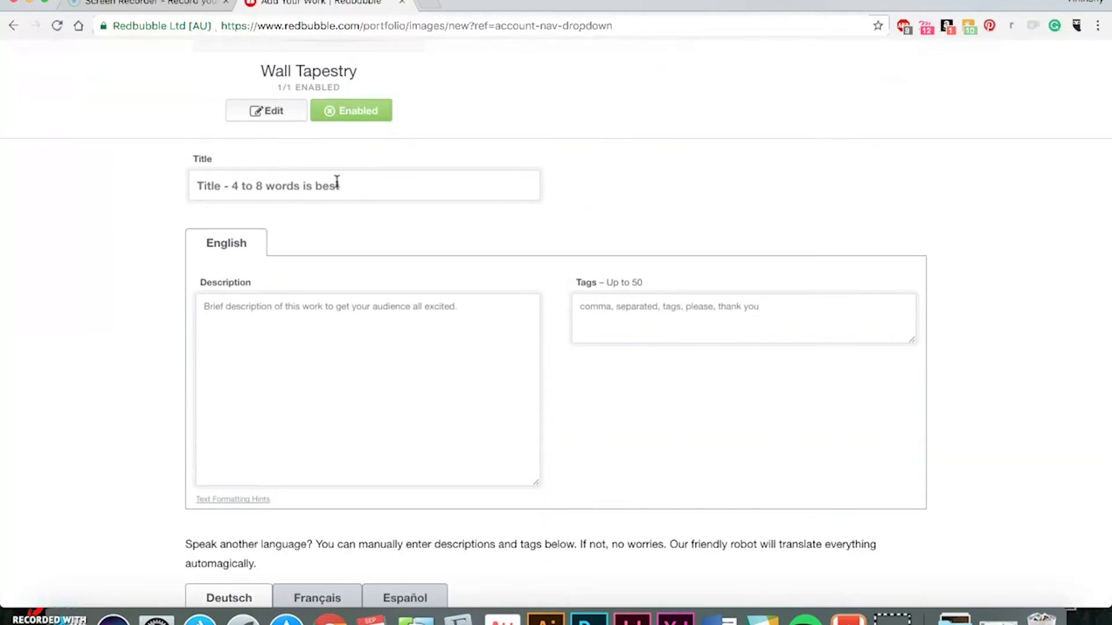
left_click(335, 184)
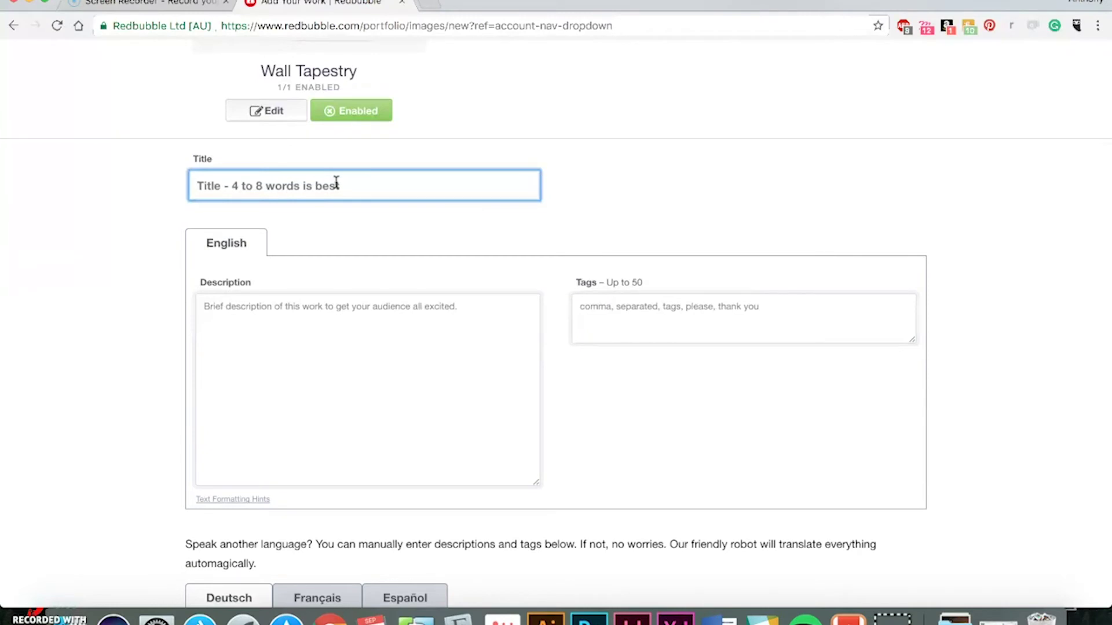
type("Sit Down Be Humble")
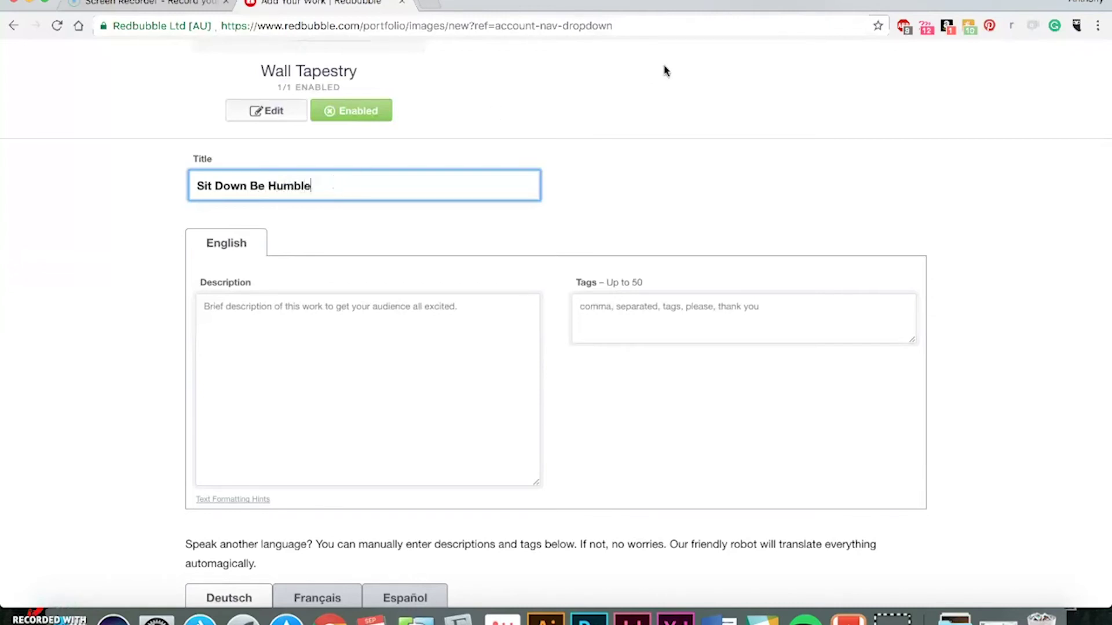
left_click(649, 200)
scroll(647, 199, "down", 2)
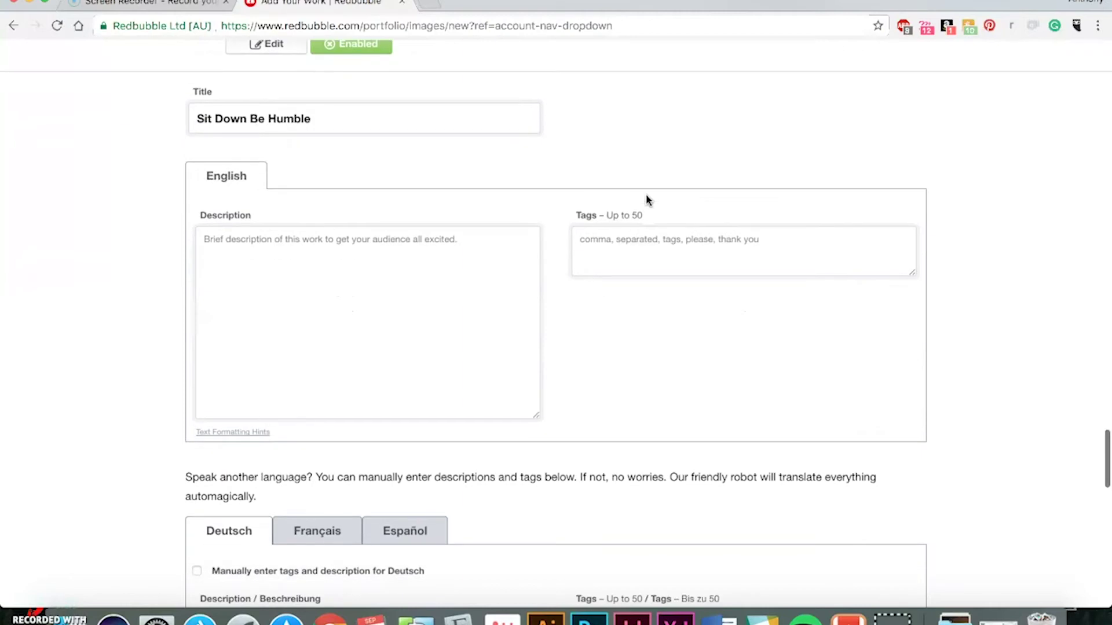
left_click(392, 264)
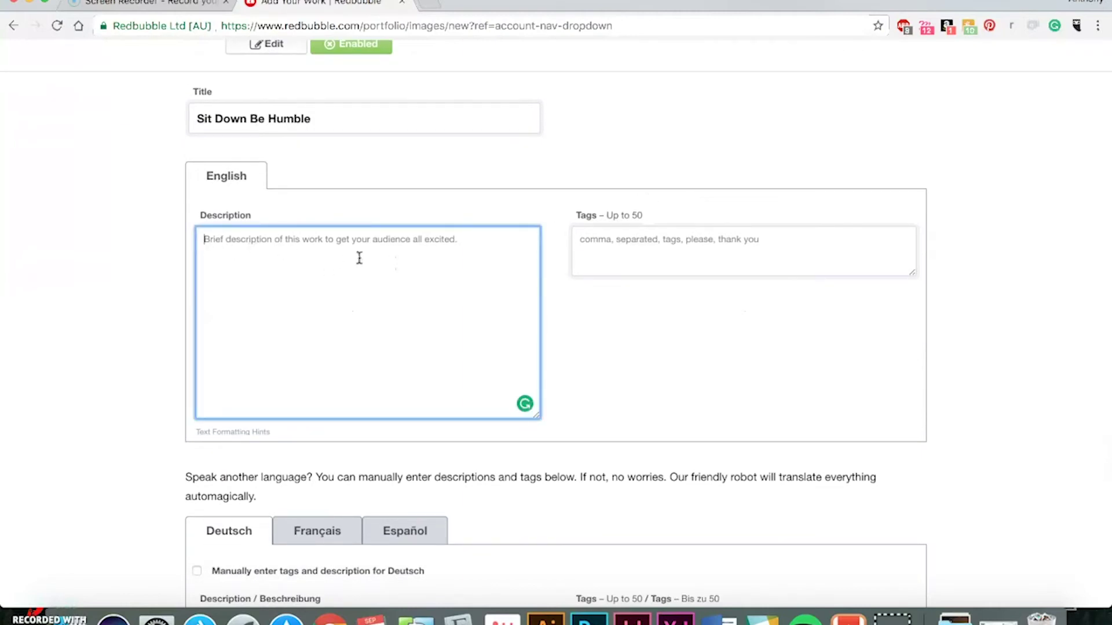
left_click(610, 239)
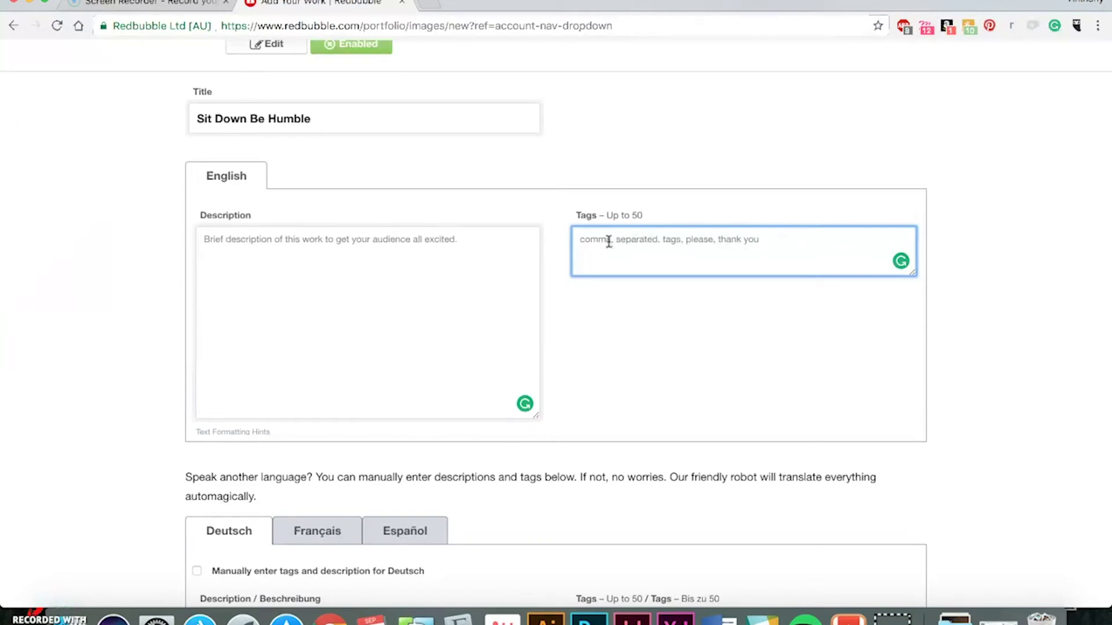
left_click(971, 209)
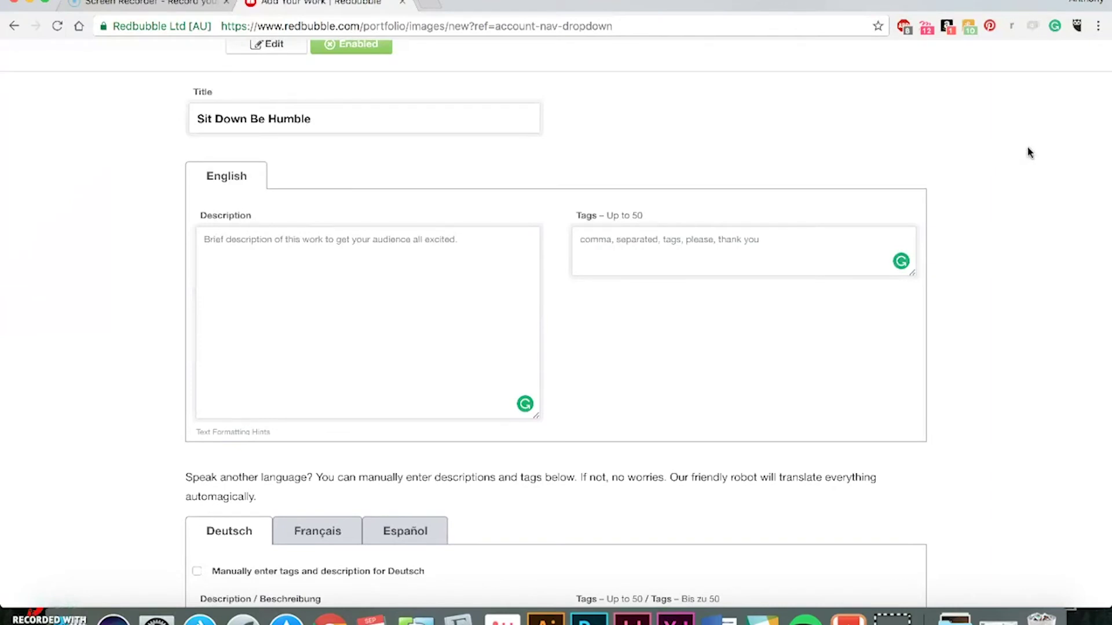
- Tick Digital Art and Design & Illustration as the artwork's two media types
scroll(1030, 154, "down", 2)
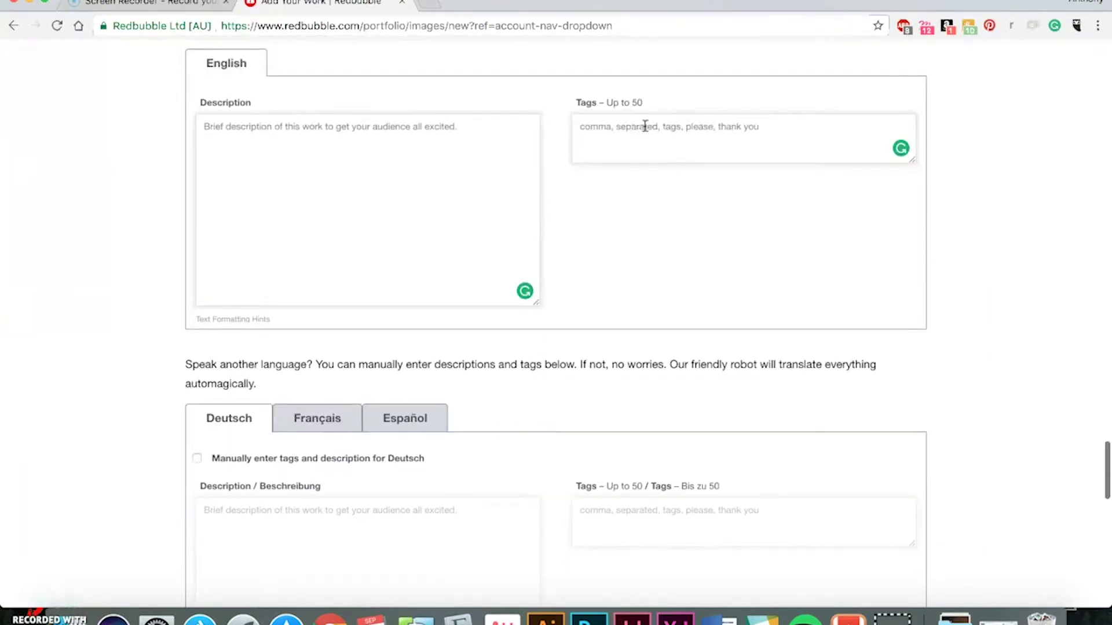
scroll(611, 235, "down", 3)
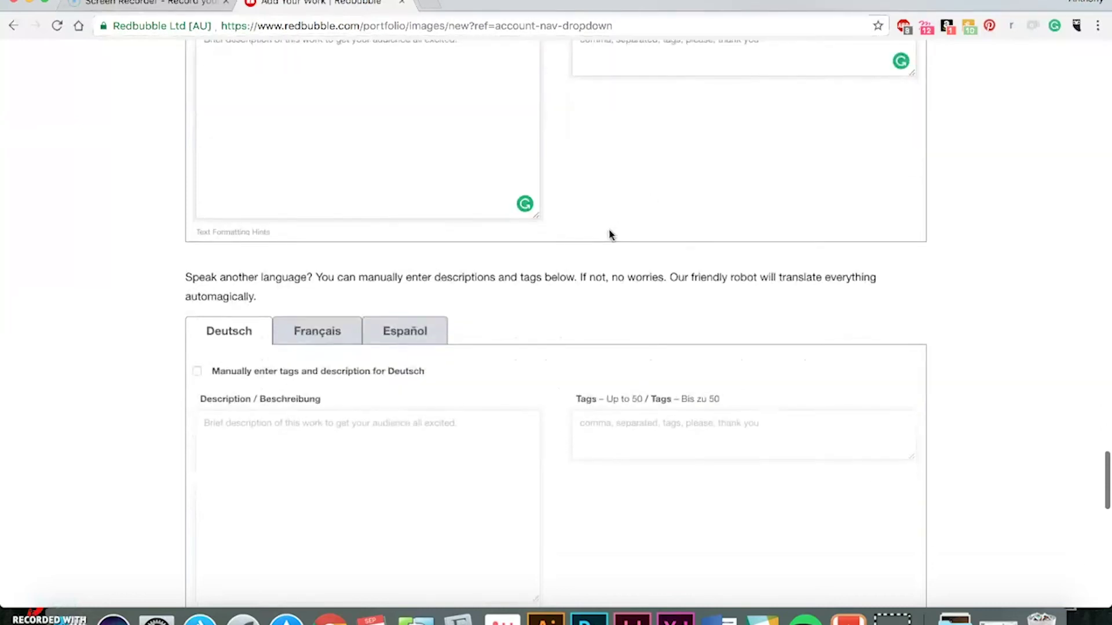
scroll(928, 206, "down", 2)
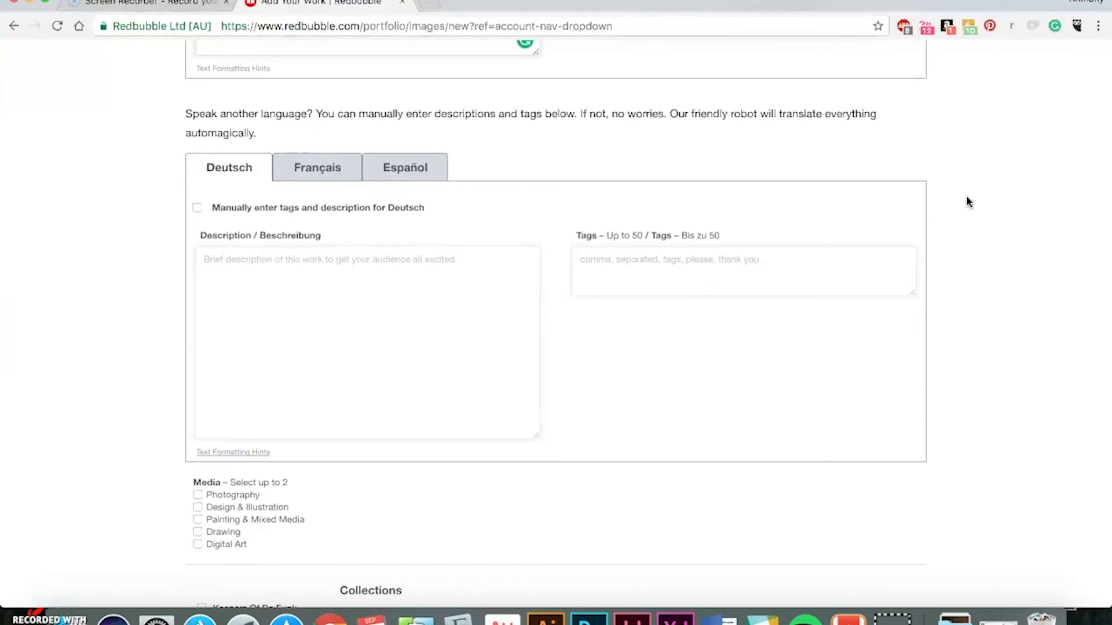
scroll(968, 202, "down", 2)
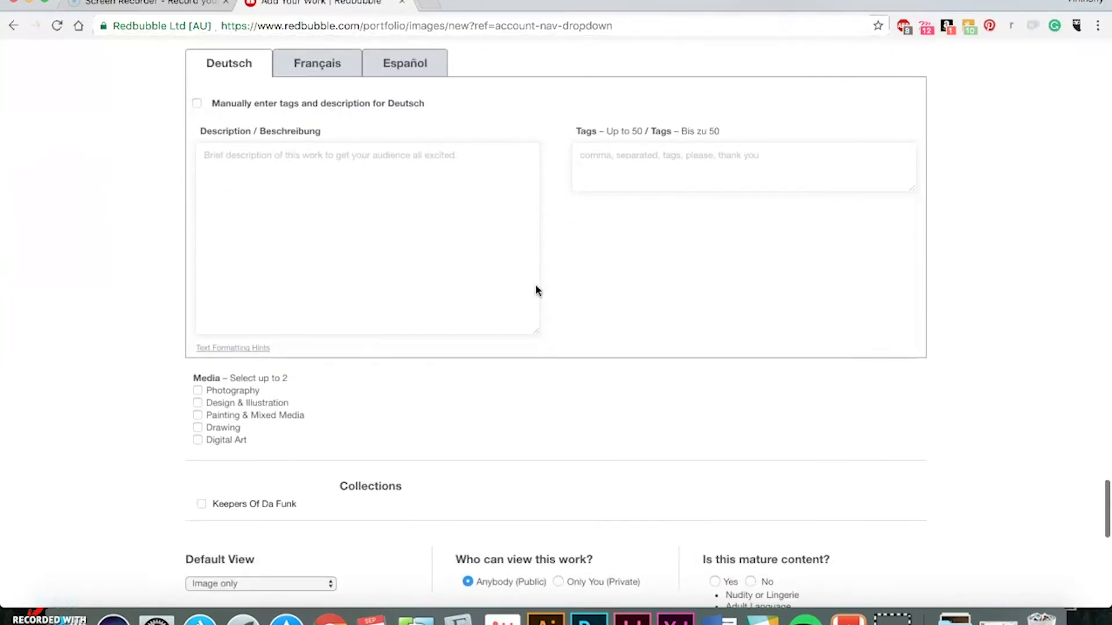
scroll(432, 342, "up", 2)
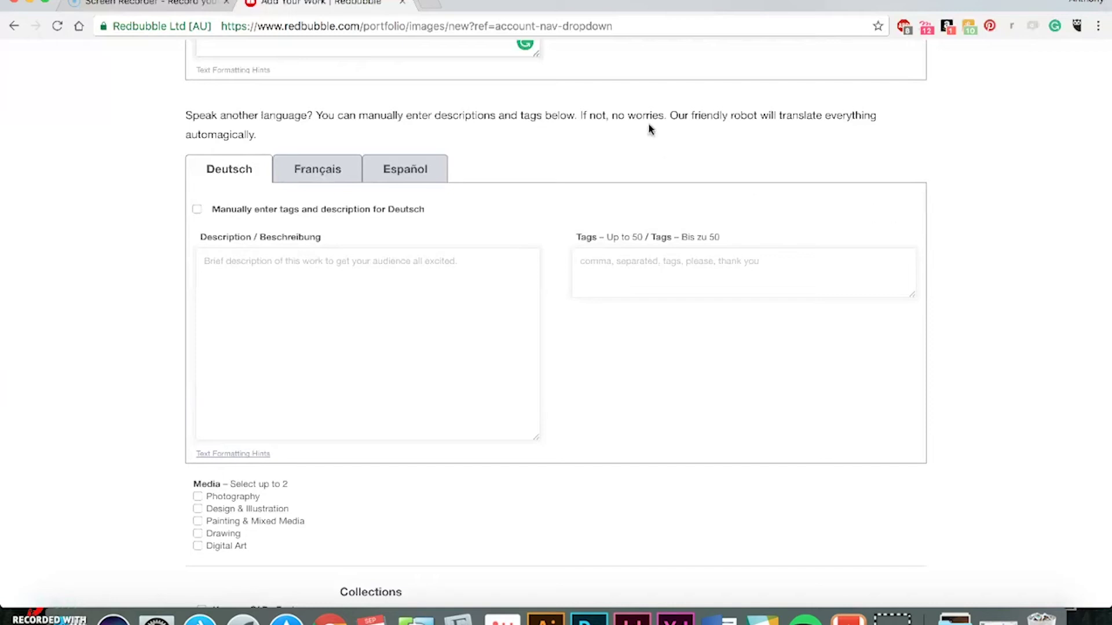
scroll(57, 211, "down", 5)
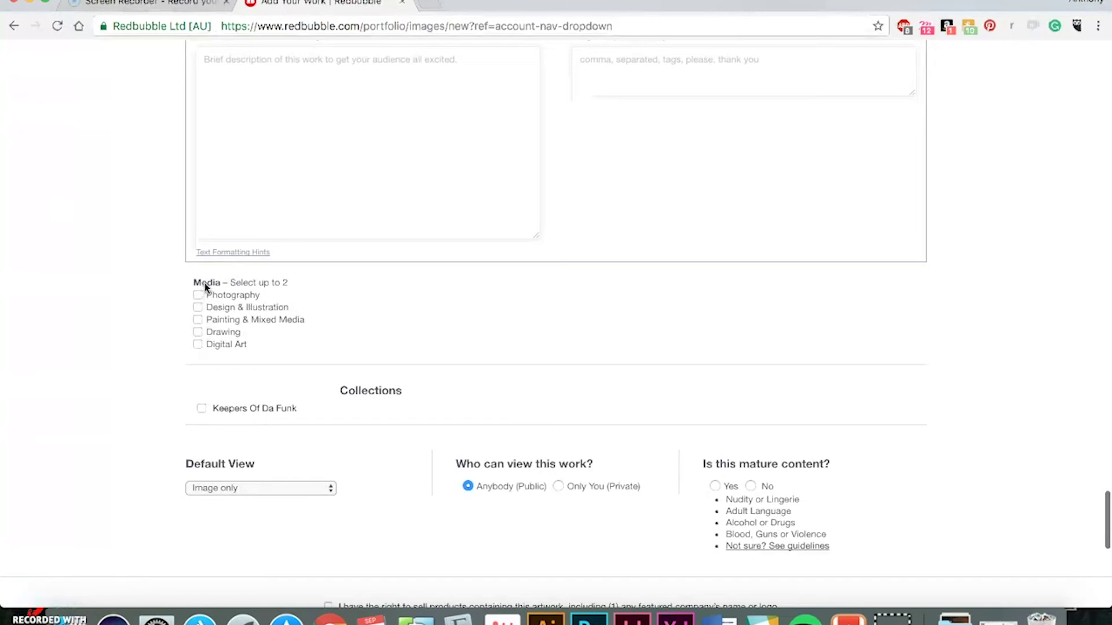
left_click(197, 344)
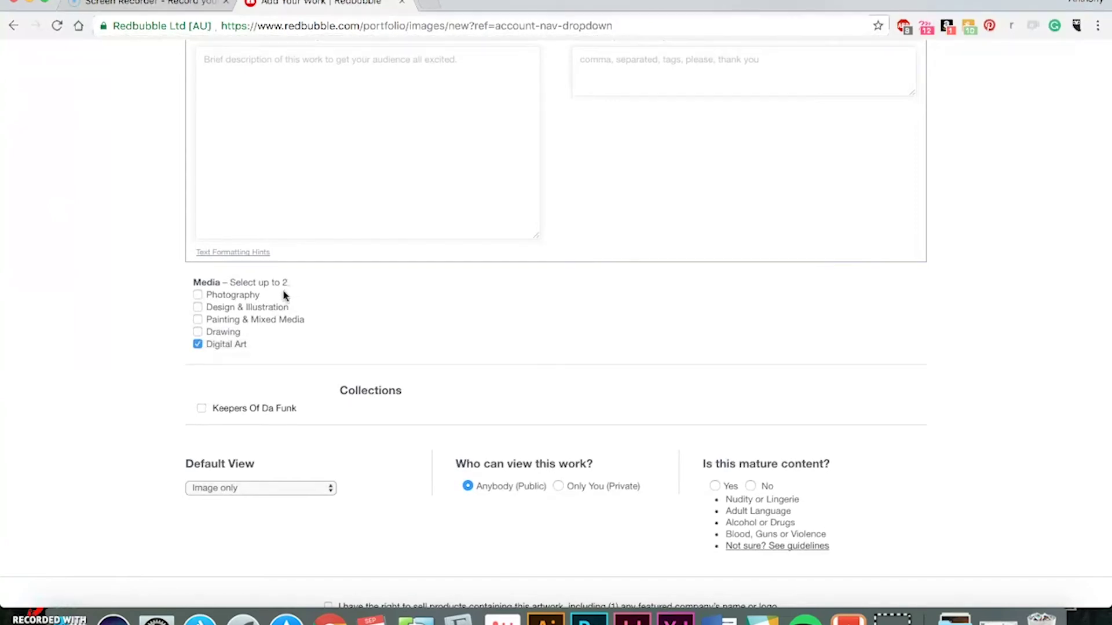
left_click(198, 307)
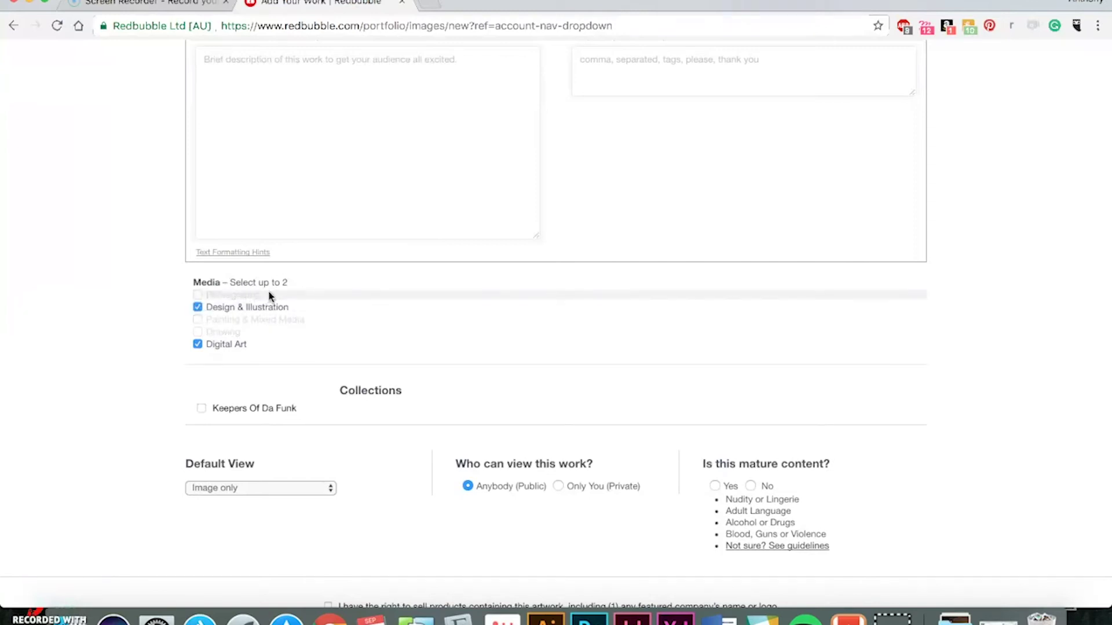
scroll(148, 377, "down", 4)
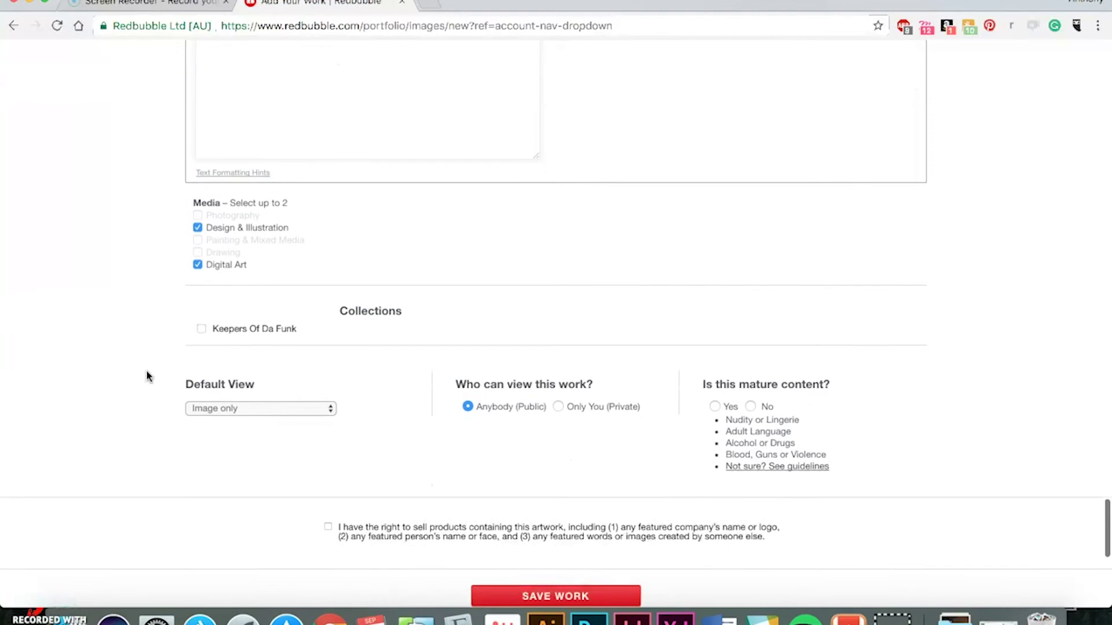
scroll(251, 358, "down", 1)
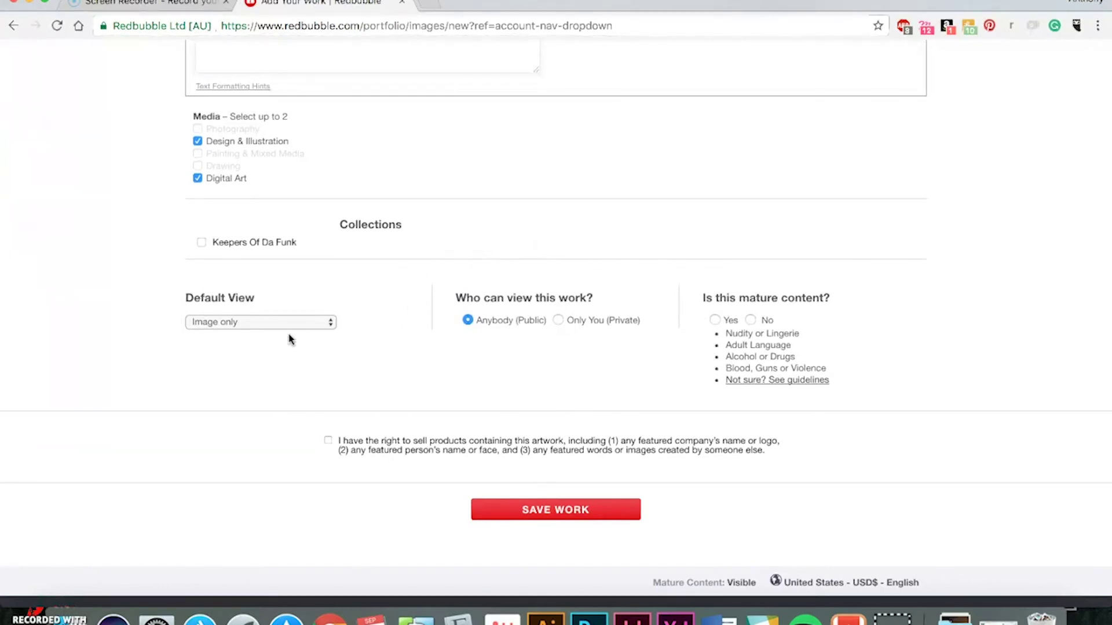
- Set the default view to T-Shirts & Hoodies and mark the artwork as not mature
left_click(331, 323)
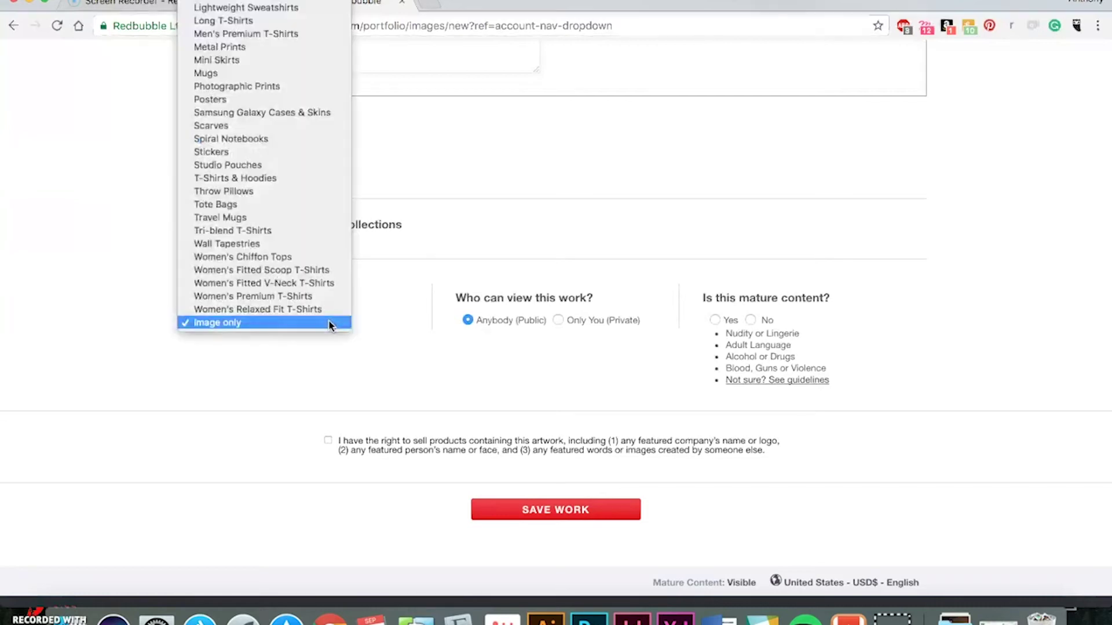
scroll(298, 194, "up", 5)
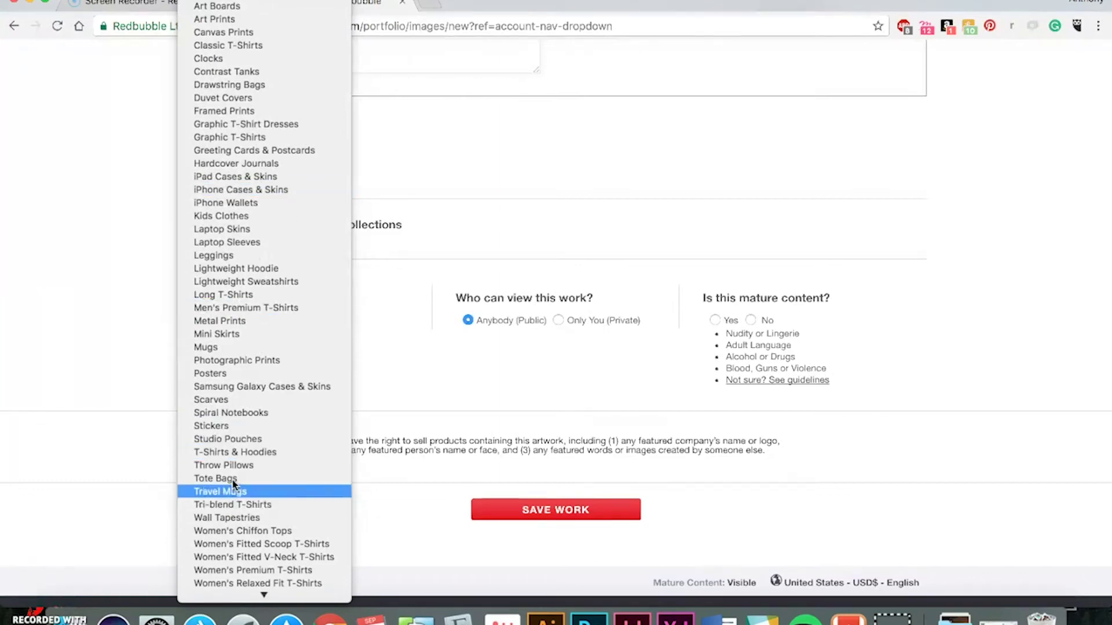
left_click(270, 458)
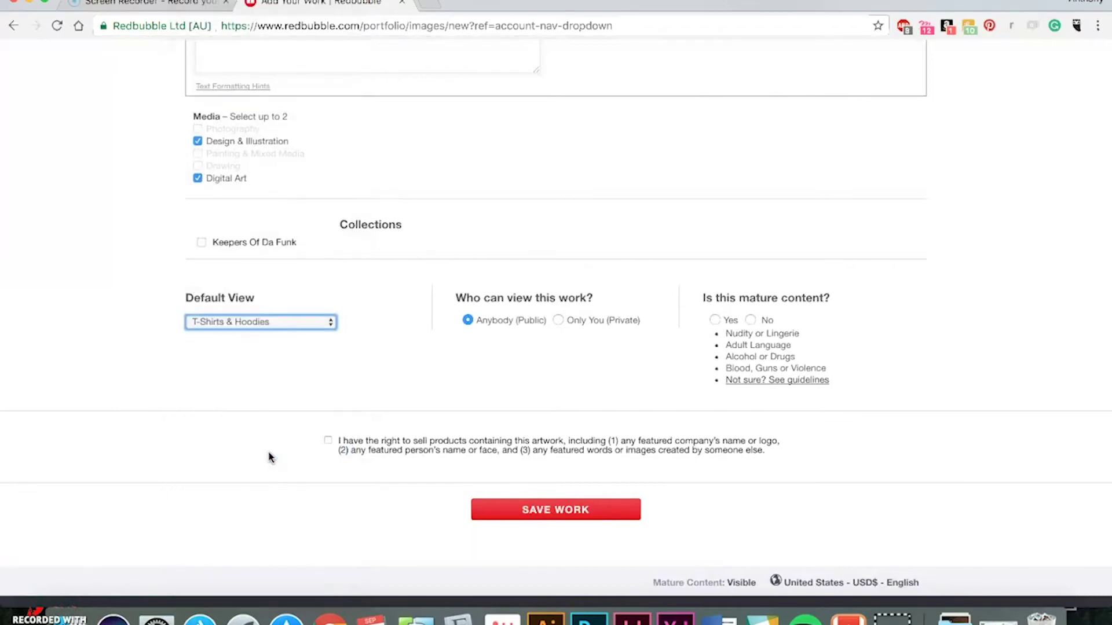
left_click(324, 323)
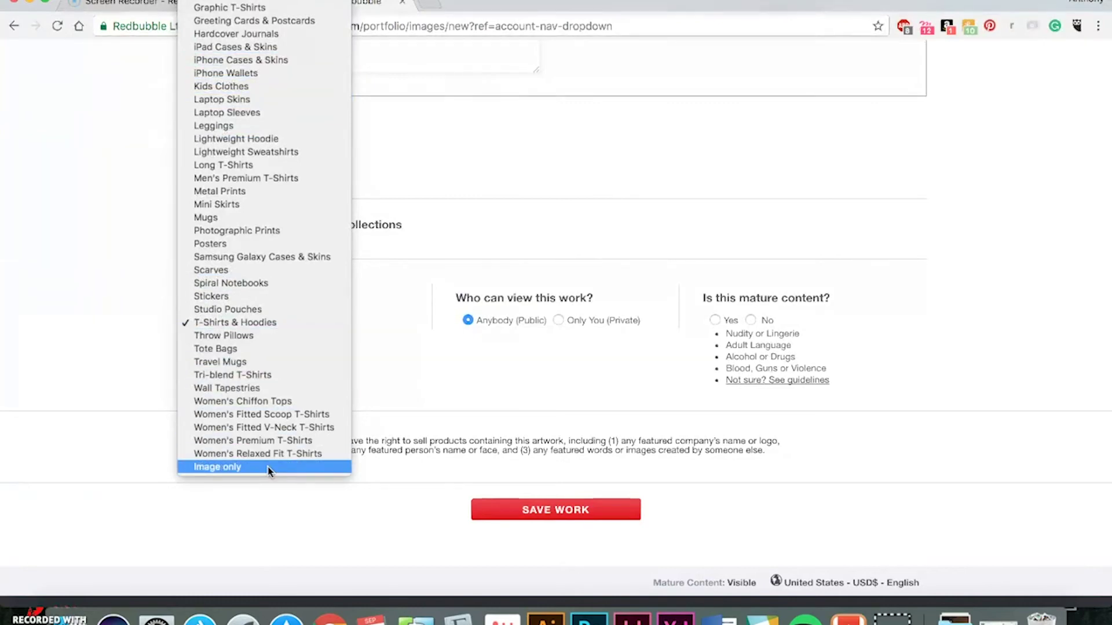
left_click(436, 390)
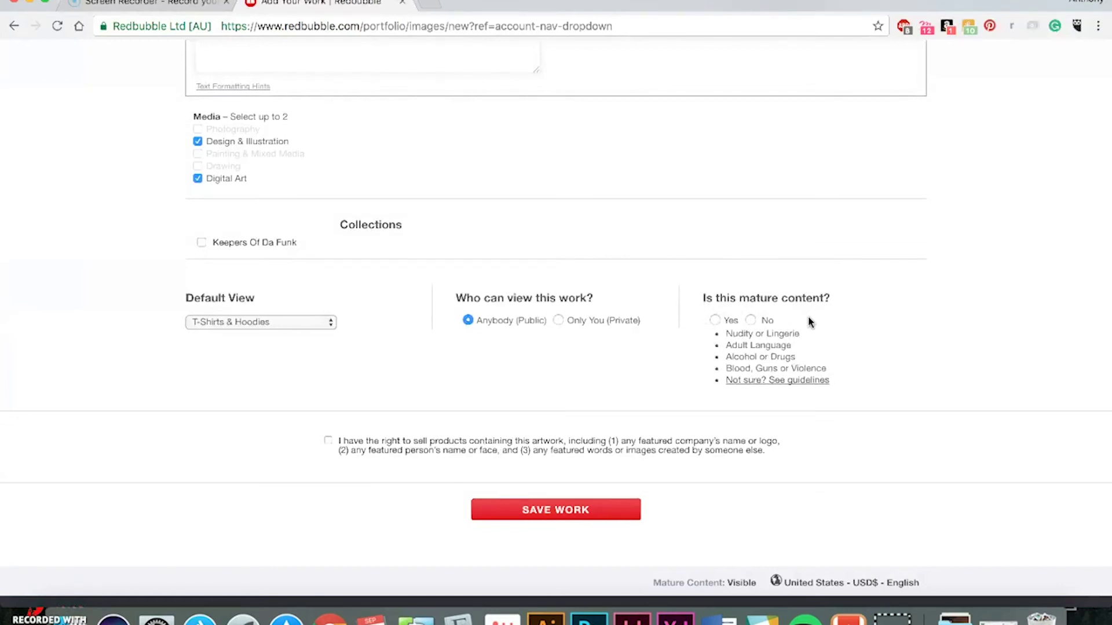
left_click(751, 321)
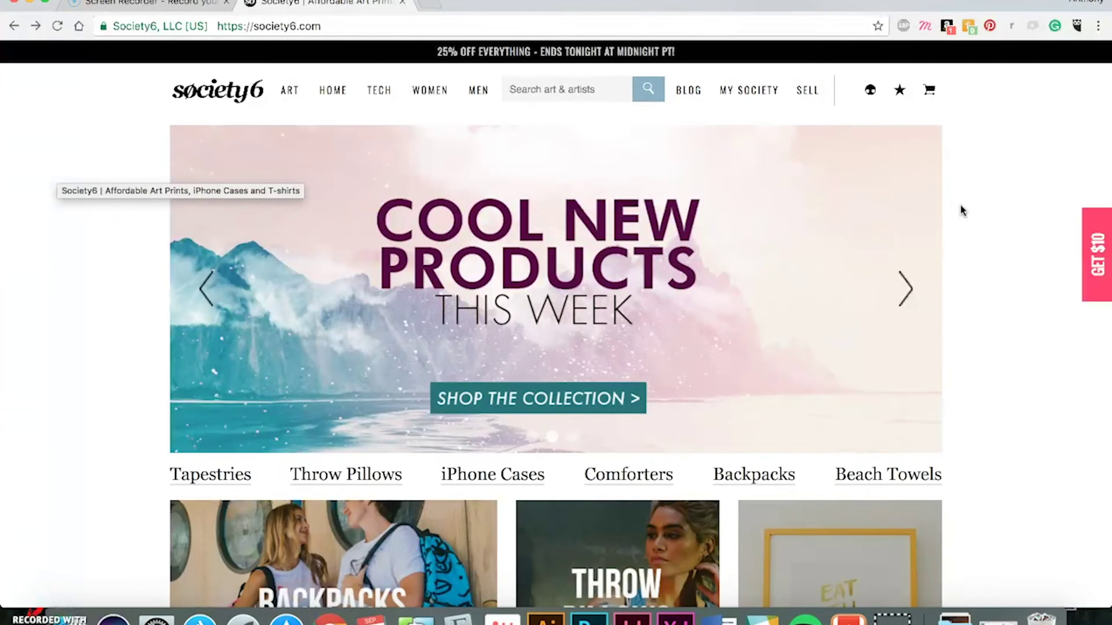
scroll(961, 210, "down", 7)
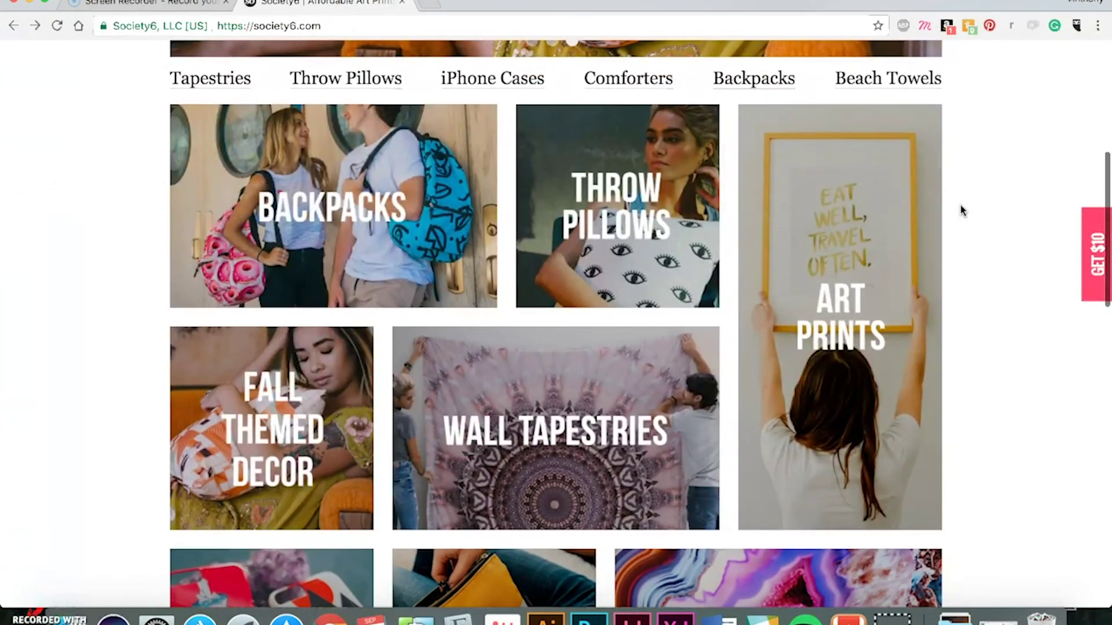
scroll(90, 330, "down", 2)
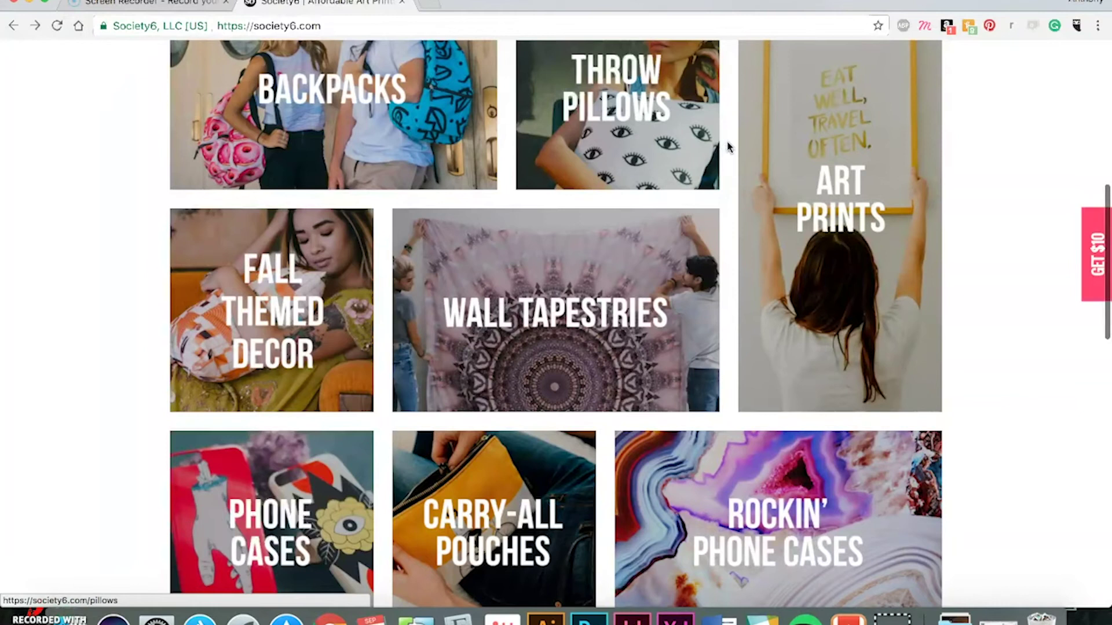
scroll(727, 161, "down", 5)
scroll(724, 164, "down", 5)
scroll(995, 216, "down", 6)
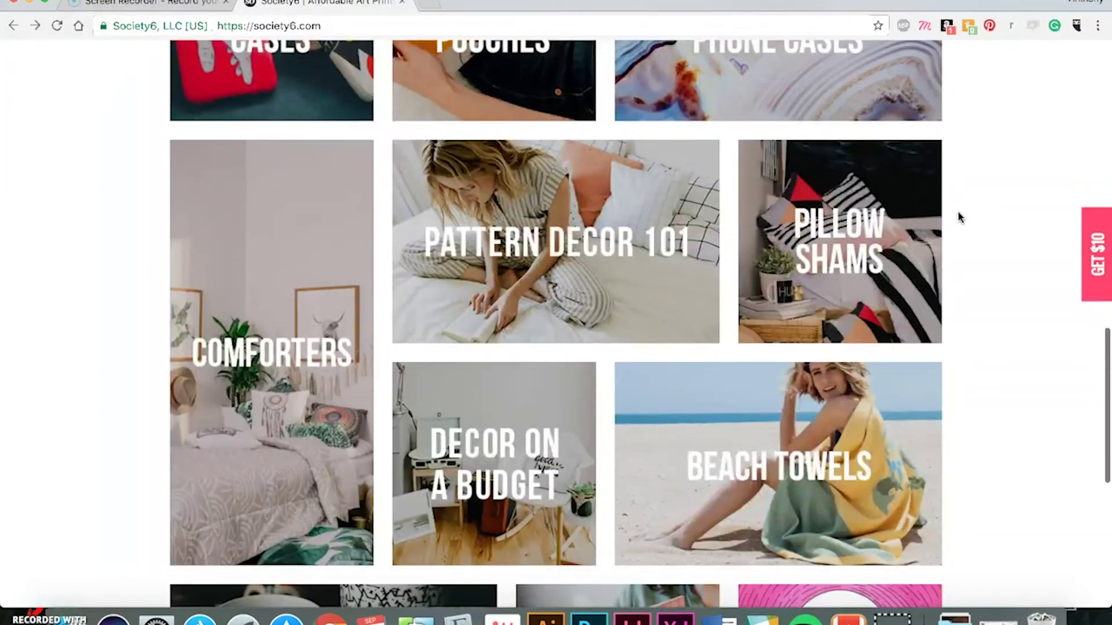
scroll(946, 123, "down", 3)
scroll(948, 128, "down", 7)
scroll(948, 128, "down", 2)
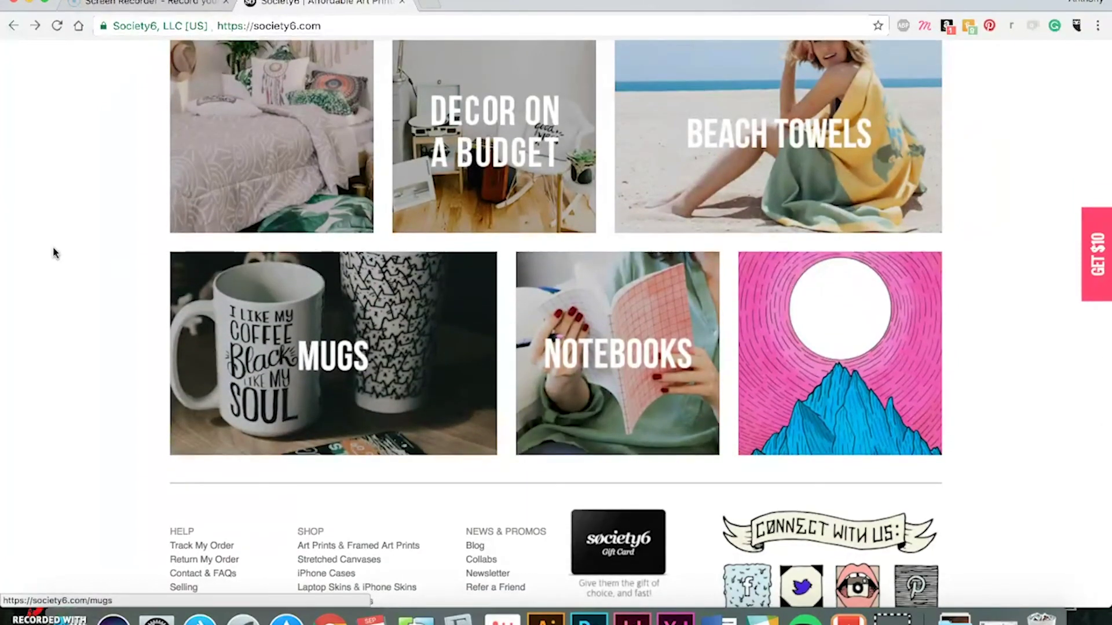
scroll(87, 256, "down", 4)
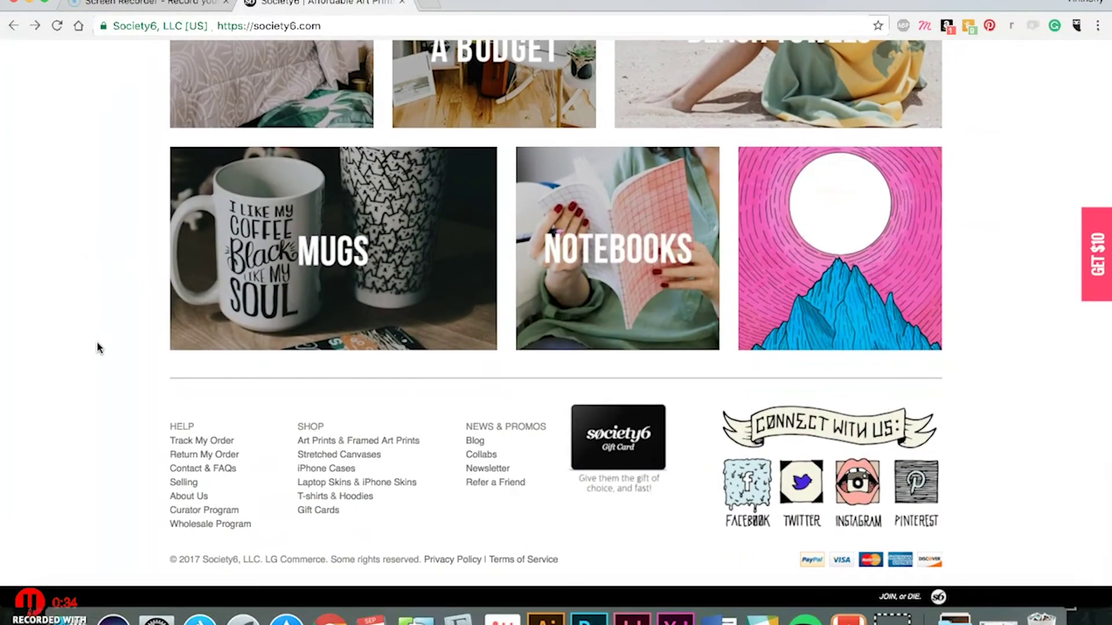
scroll(97, 344, "up", 4)
scroll(98, 347, "up", 20)
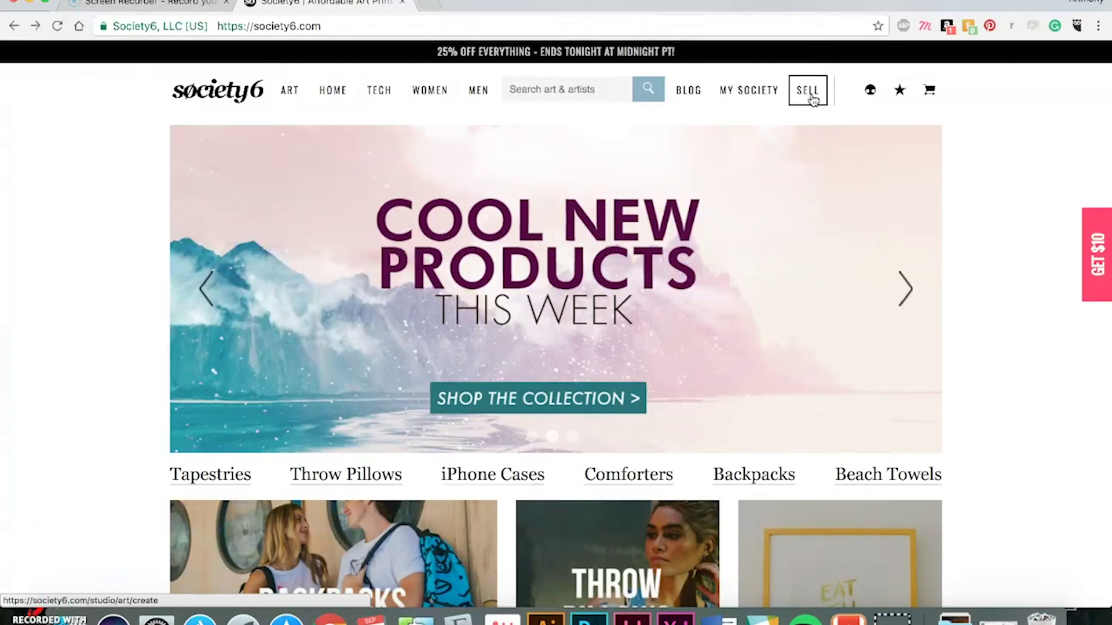
- Upload SitDownBeHumble.png to Society6, confirm the image rights, and continue to artwork info
left_click(813, 99)
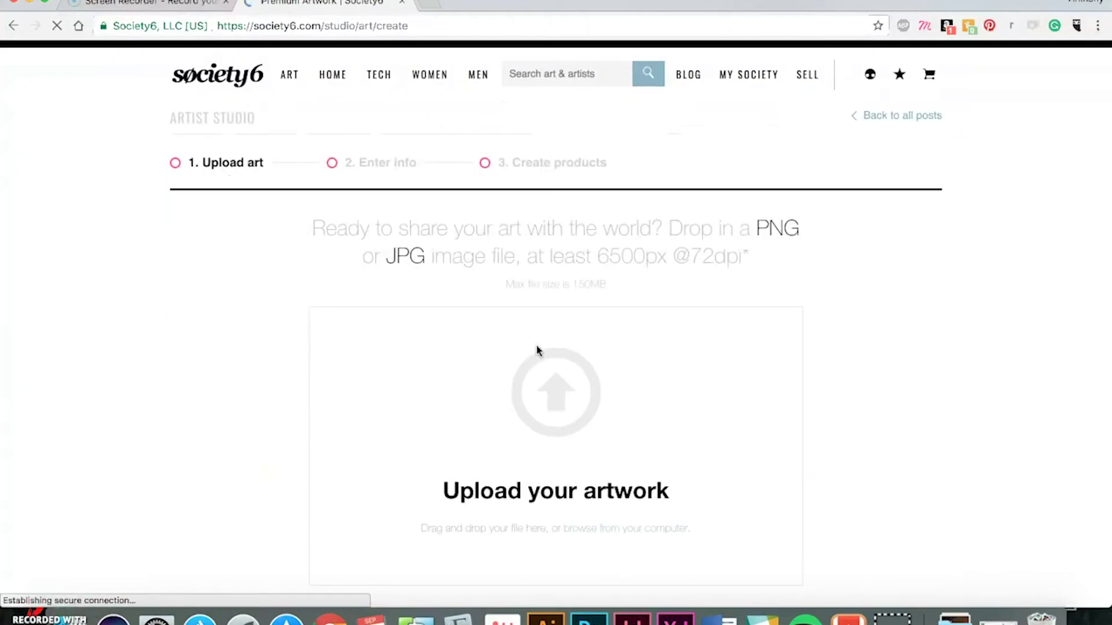
scroll(669, 389, "down", 3)
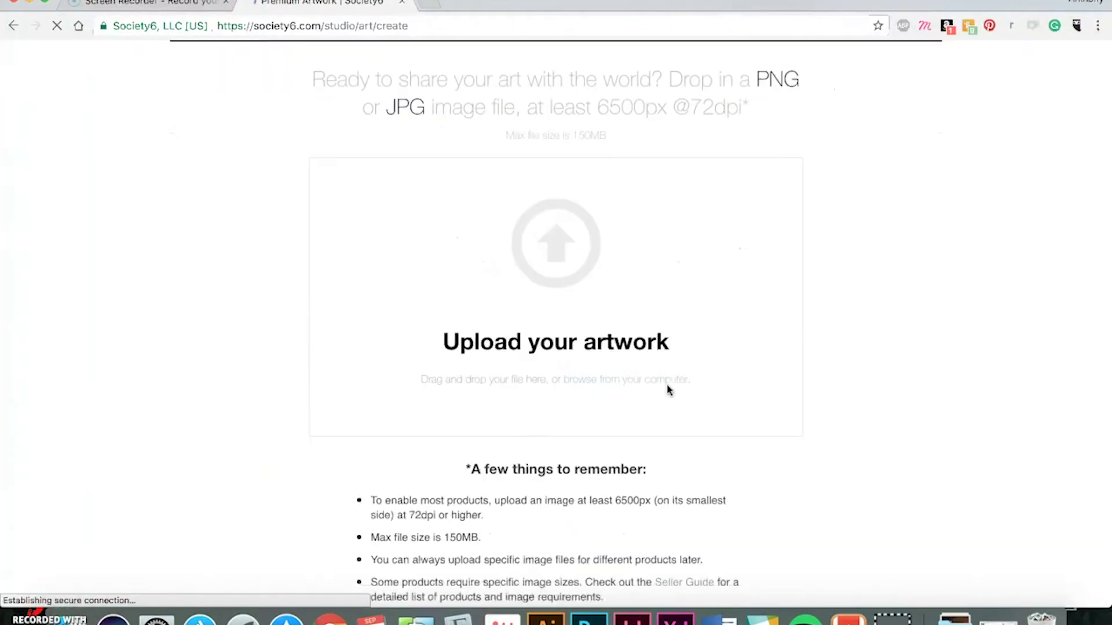
left_click(562, 273)
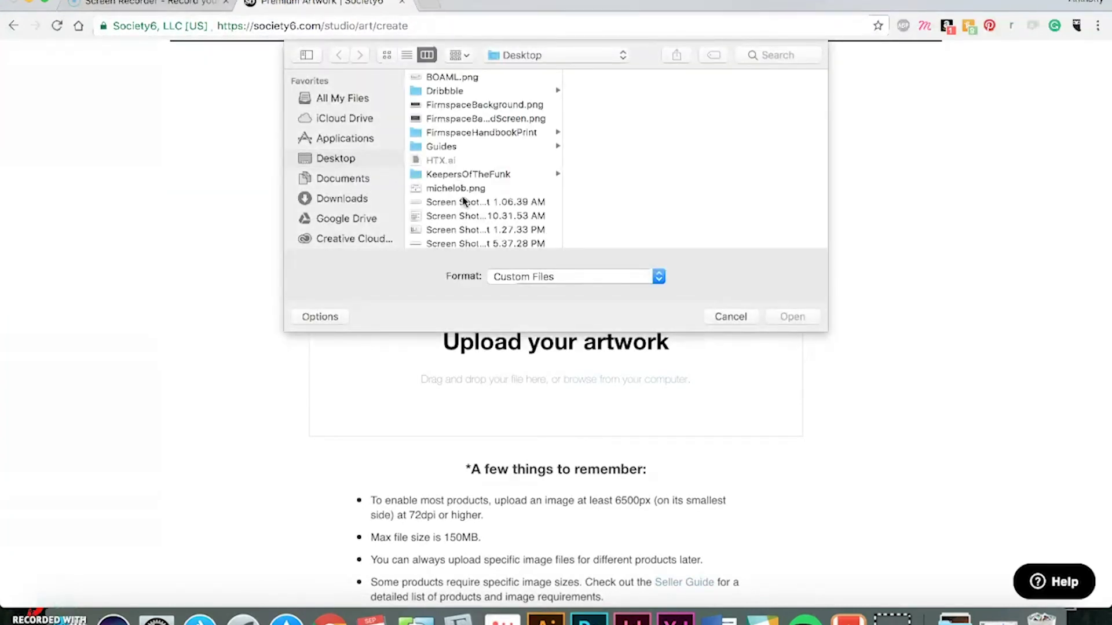
scroll(476, 212, "down", 2)
left_click(477, 211)
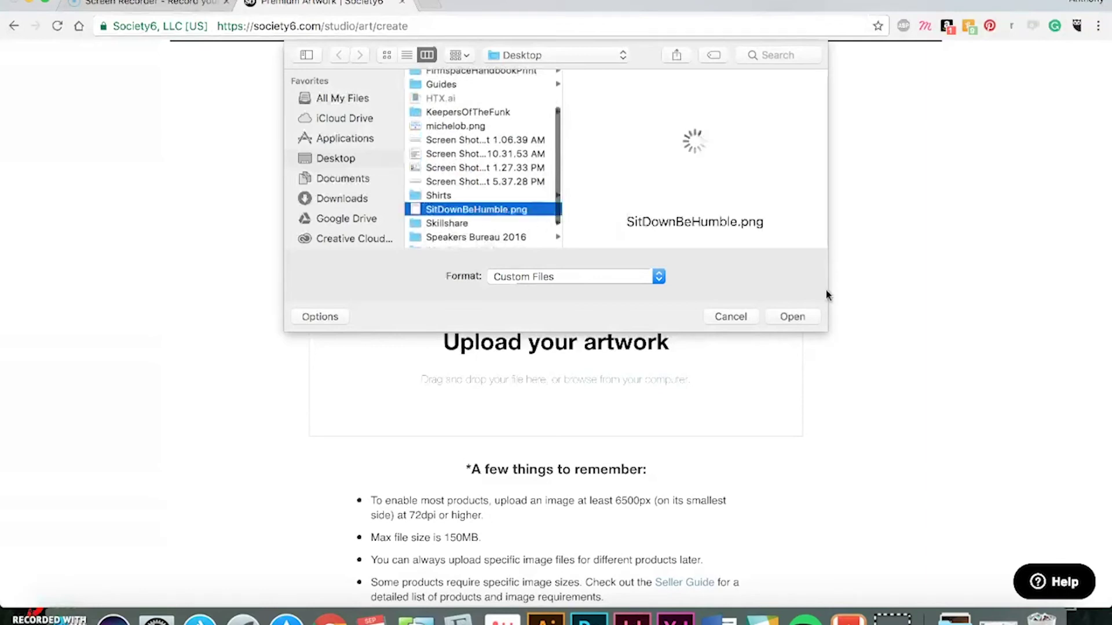
left_click(806, 317)
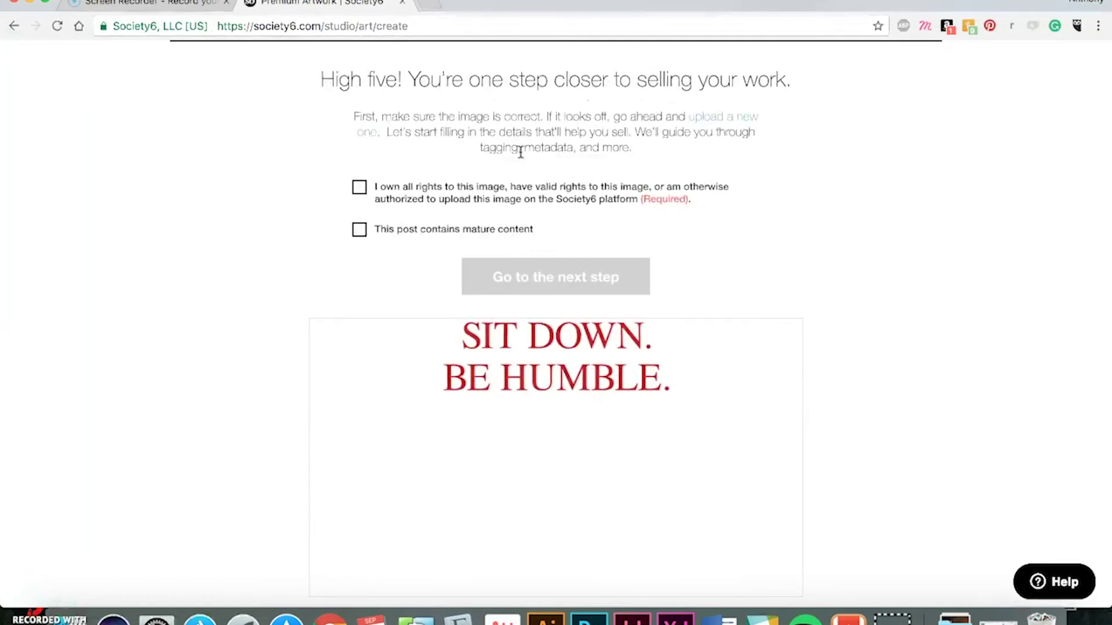
left_click(359, 187)
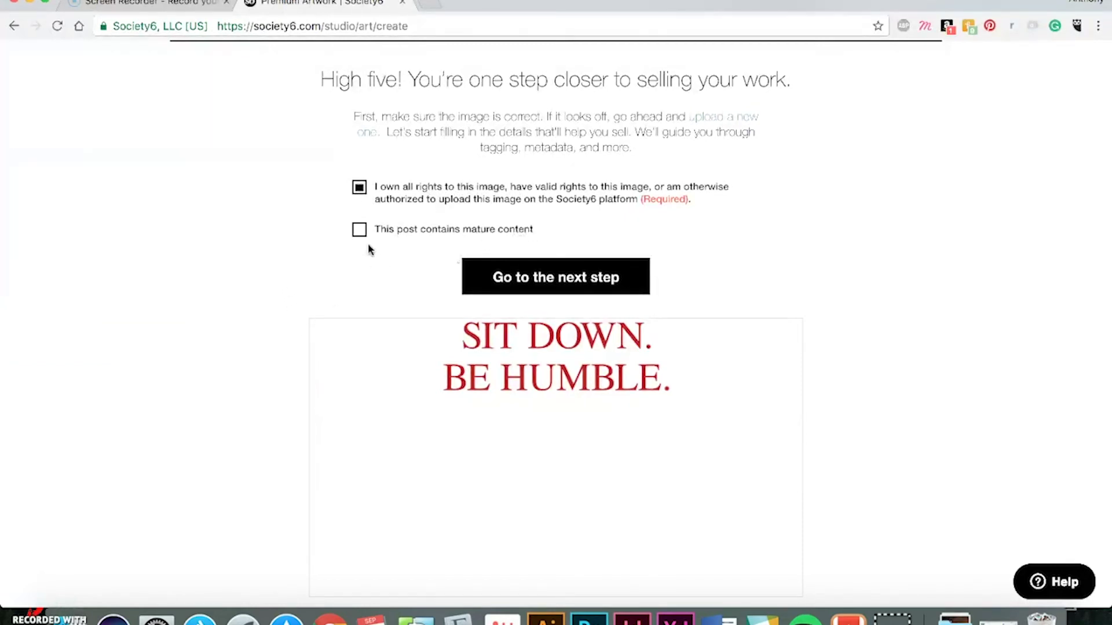
left_click(609, 282)
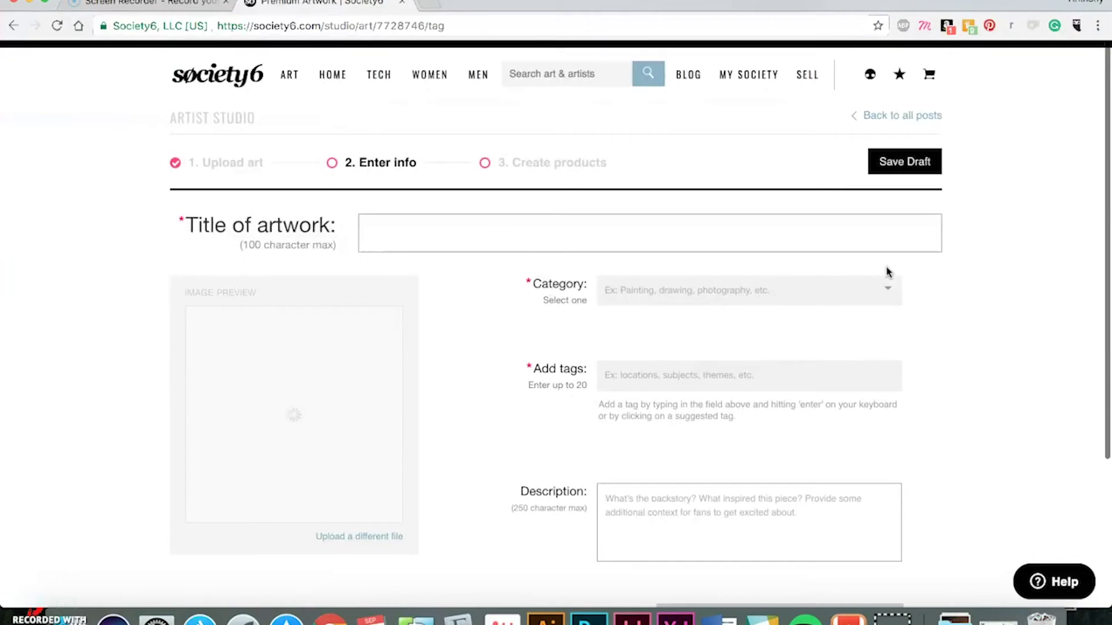
- Title the artwork 'Sit Down Be Humble' and set its category to Graphic Design
left_click(496, 233)
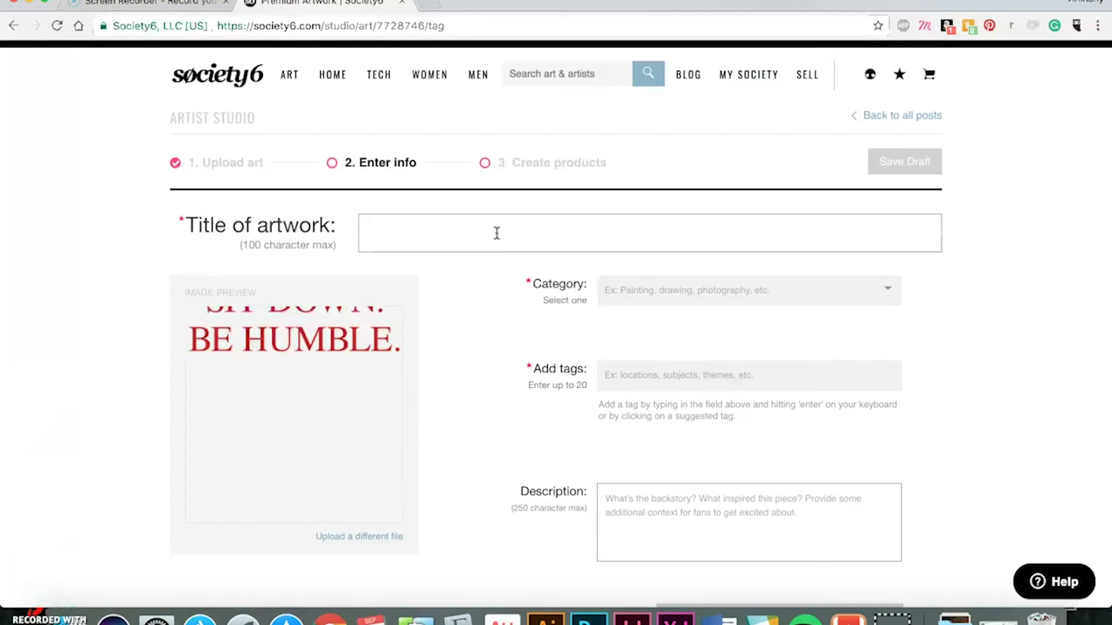
type("Sit Doen")
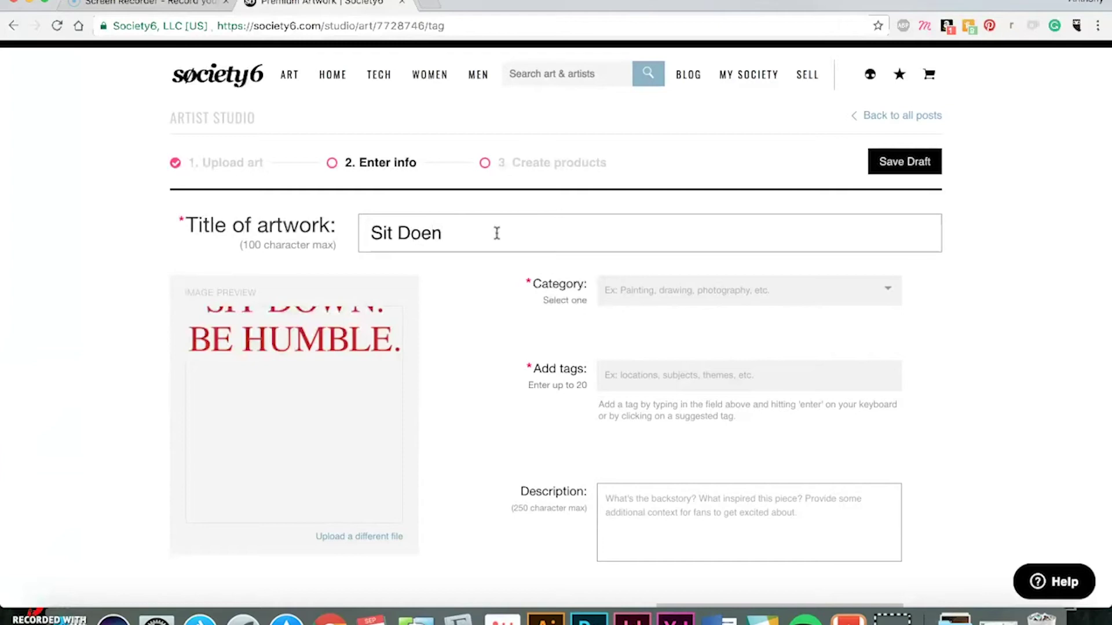
key("BackSpace")
key("BackSpace")
key("BackSpace")
type("wn B")
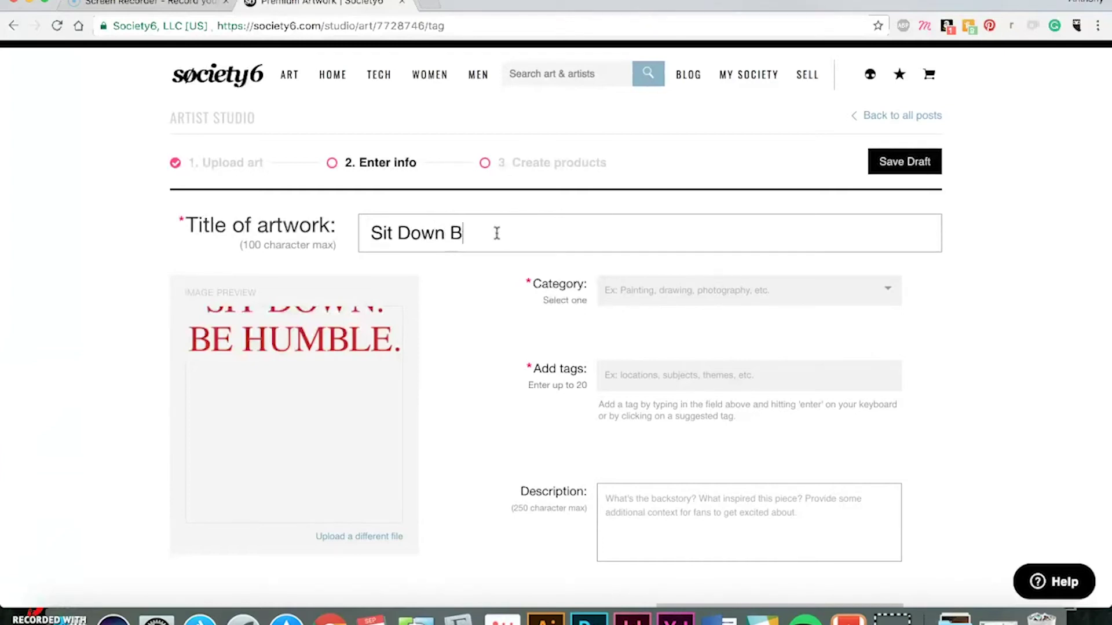
type("e Humble")
scroll(975, 260, "down", 2)
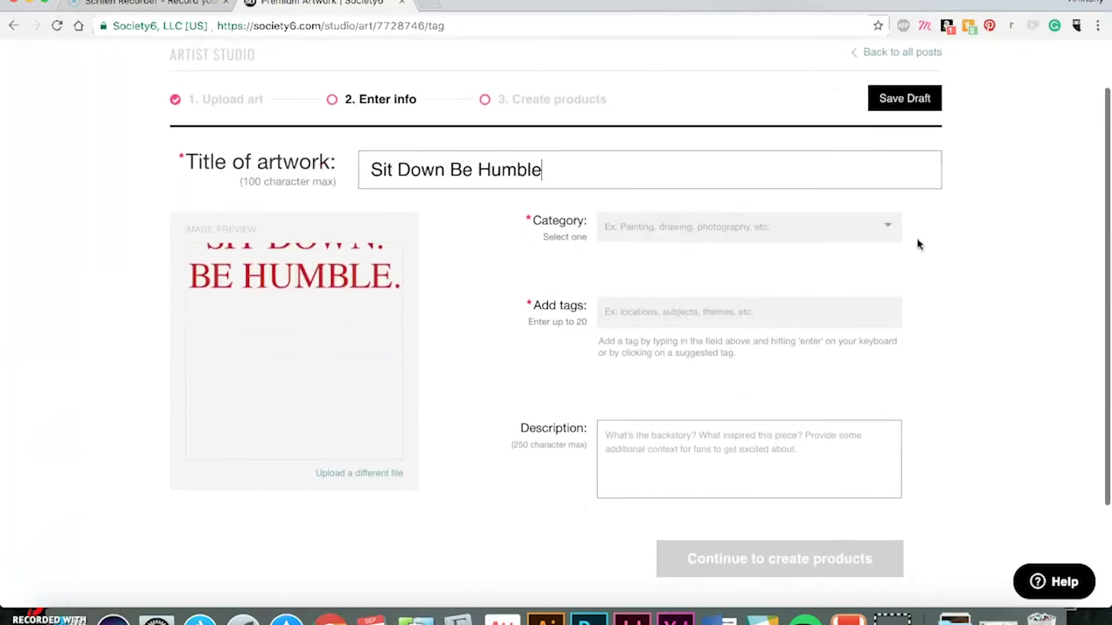
left_click(888, 226)
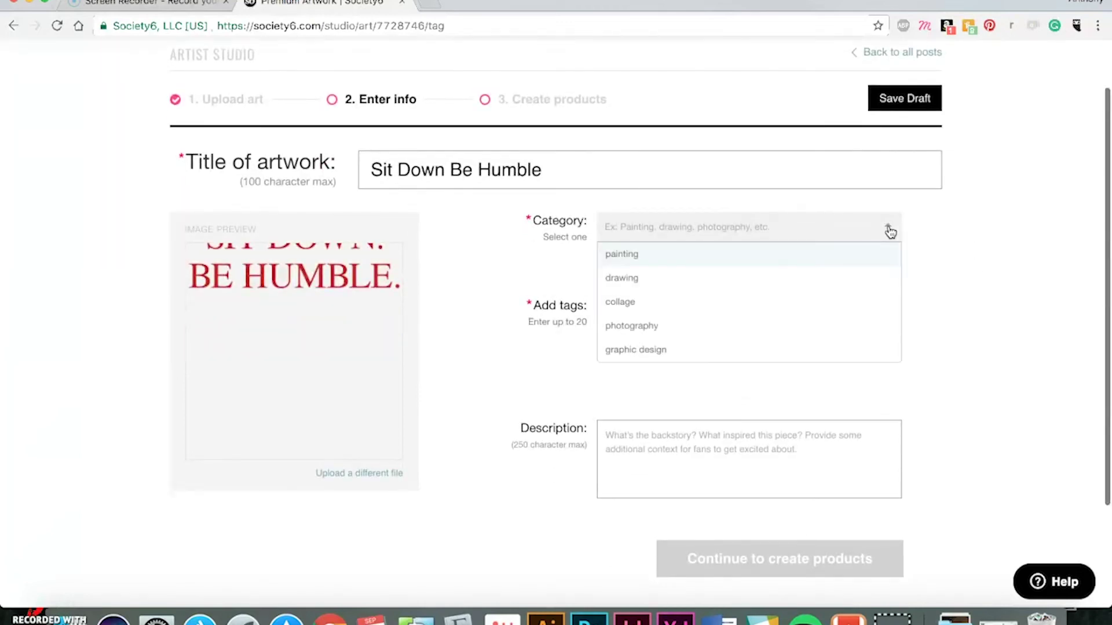
left_click(663, 354)
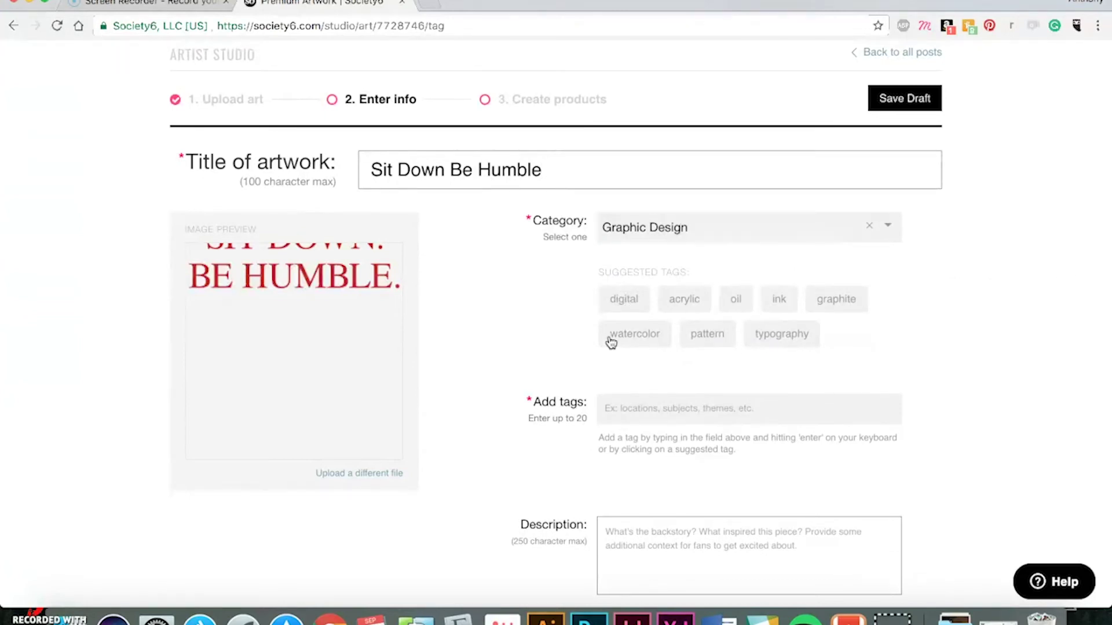
left_click(889, 230)
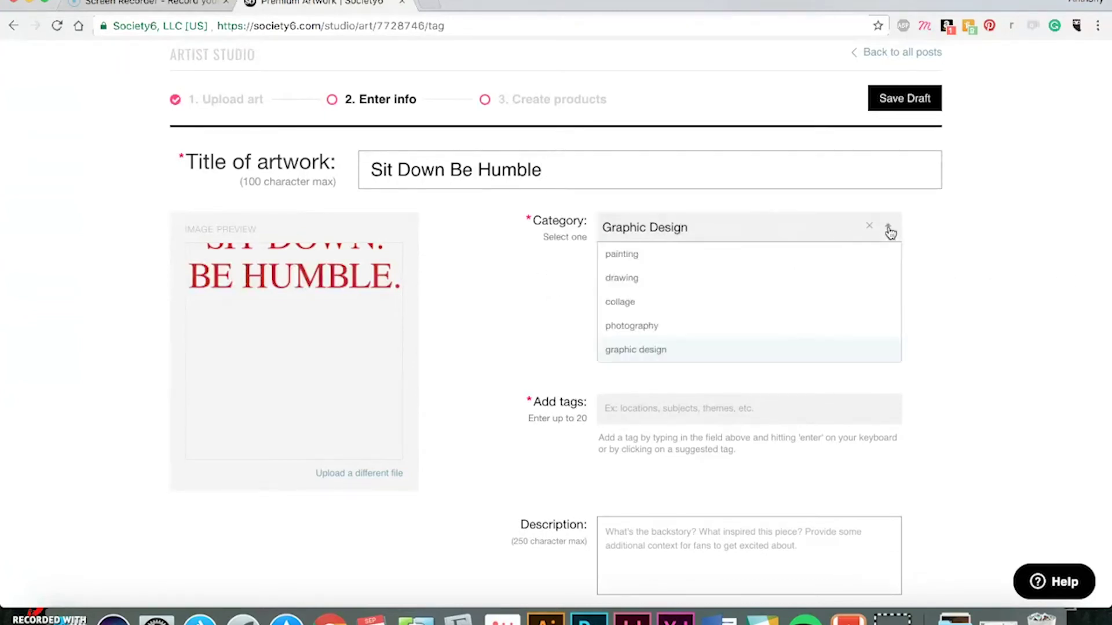
left_click(637, 357)
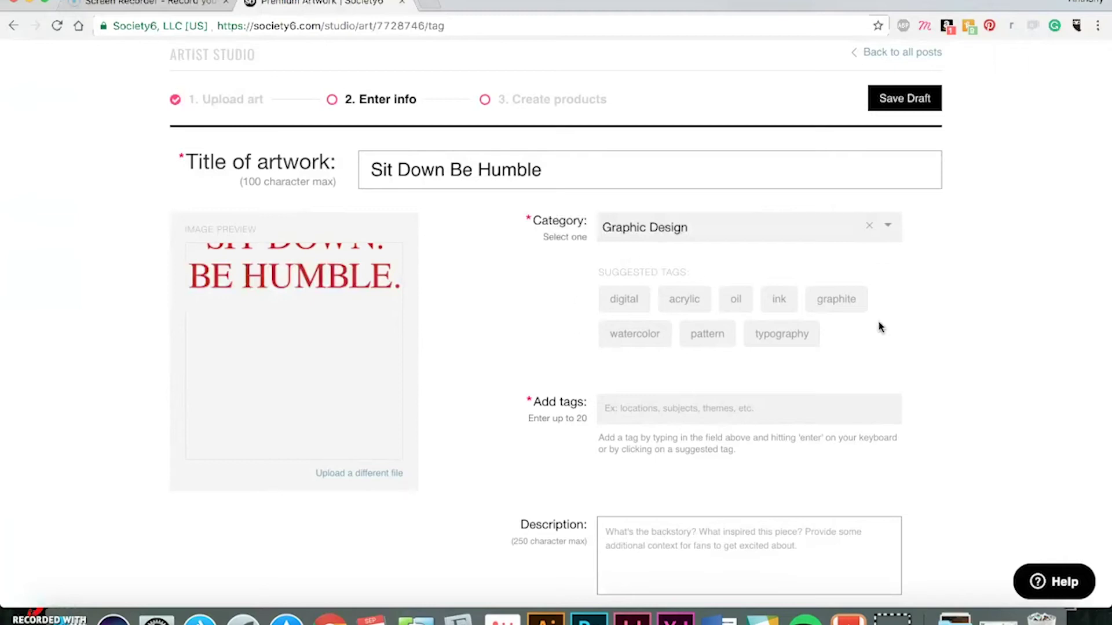
- Tag the artwork typography, digital, hiphop and rap, then continue to Create products
left_click(799, 345)
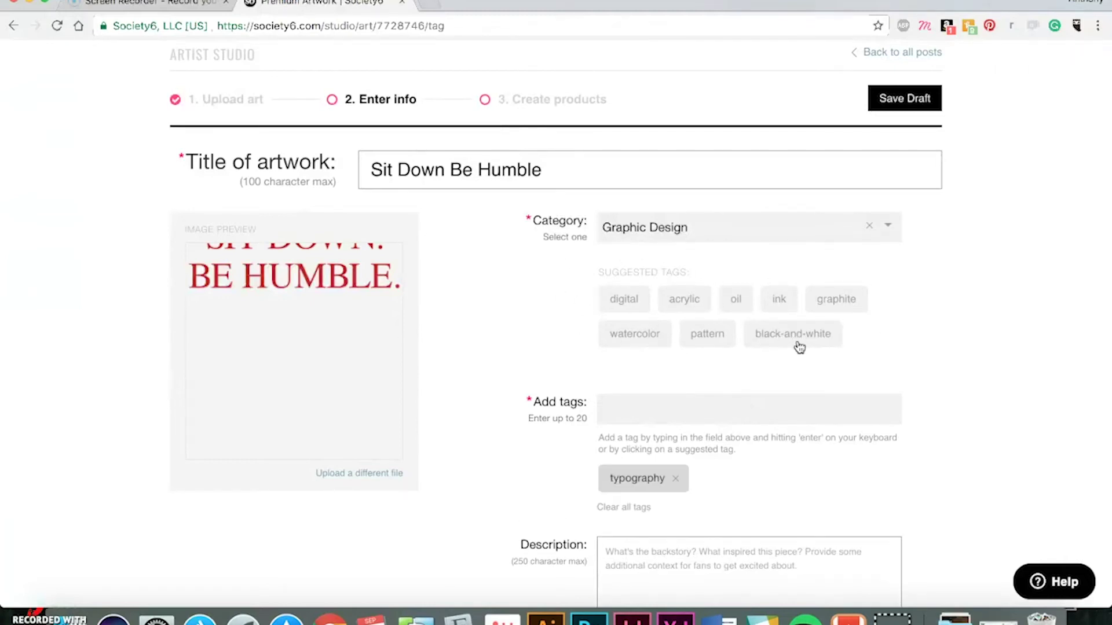
left_click(618, 300)
scroll(958, 398, "down", 5)
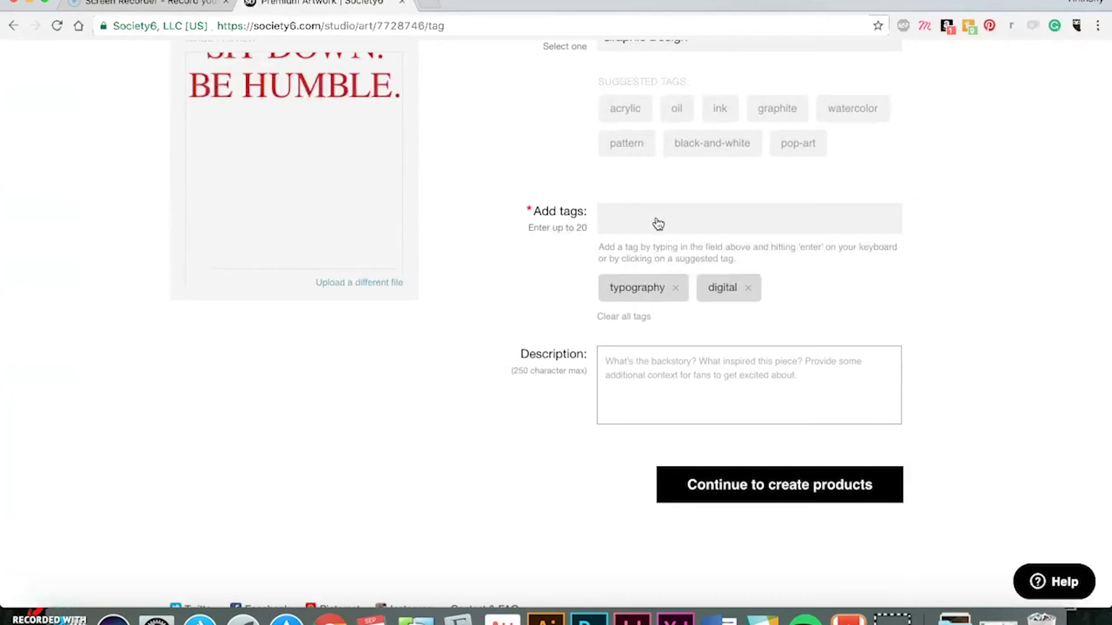
type("hiphop")
key("Return")
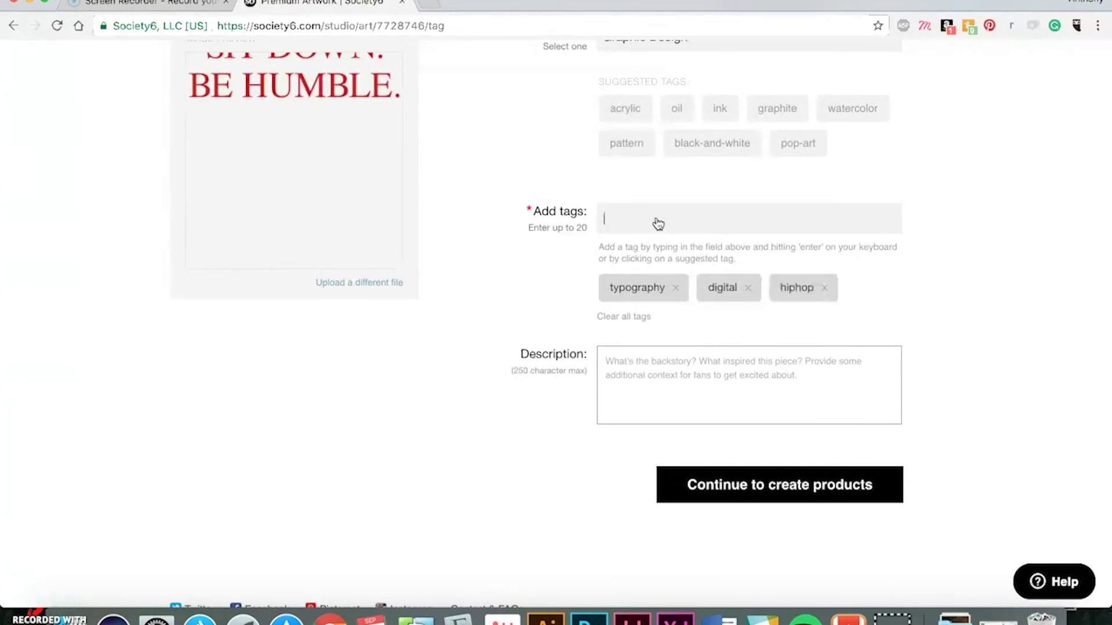
key("Return")
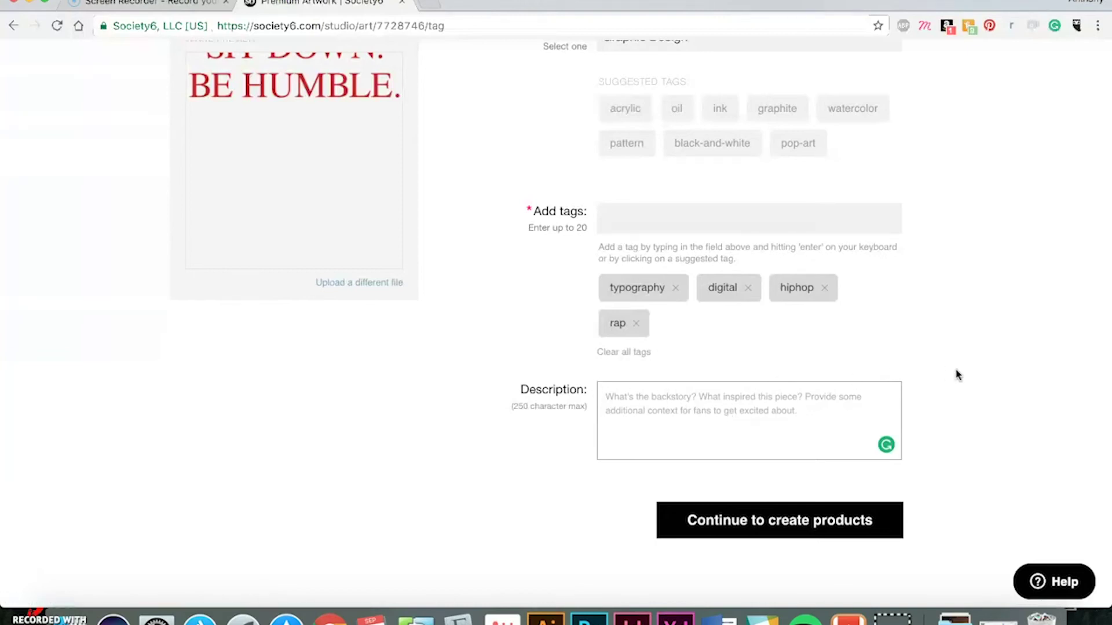
scroll(977, 377, "up", 4)
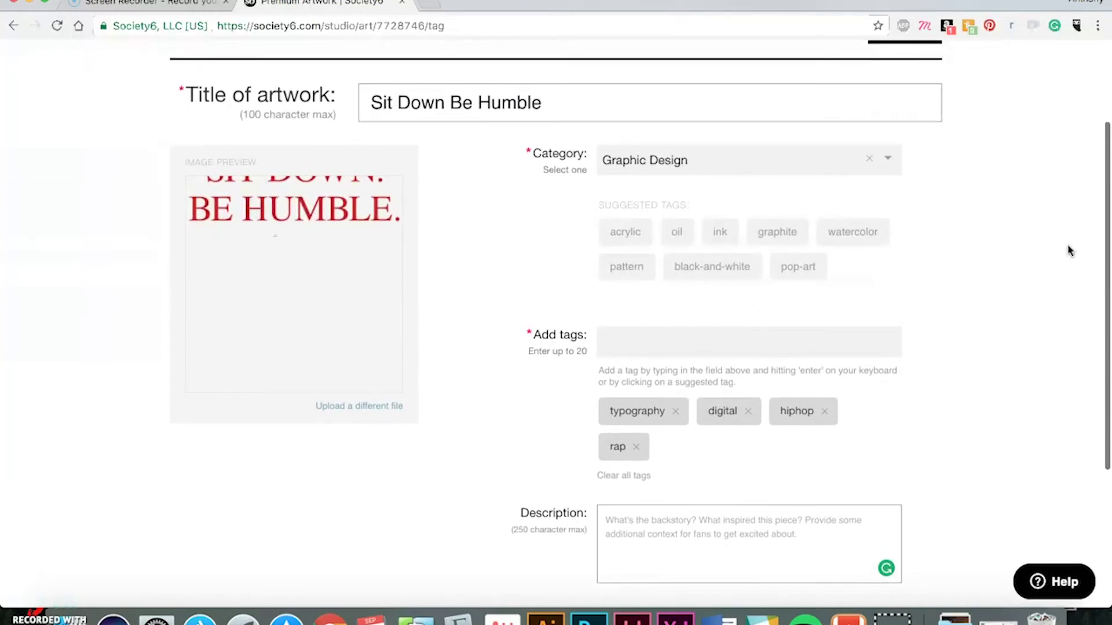
scroll(1069, 250, "down", 5)
left_click(738, 488)
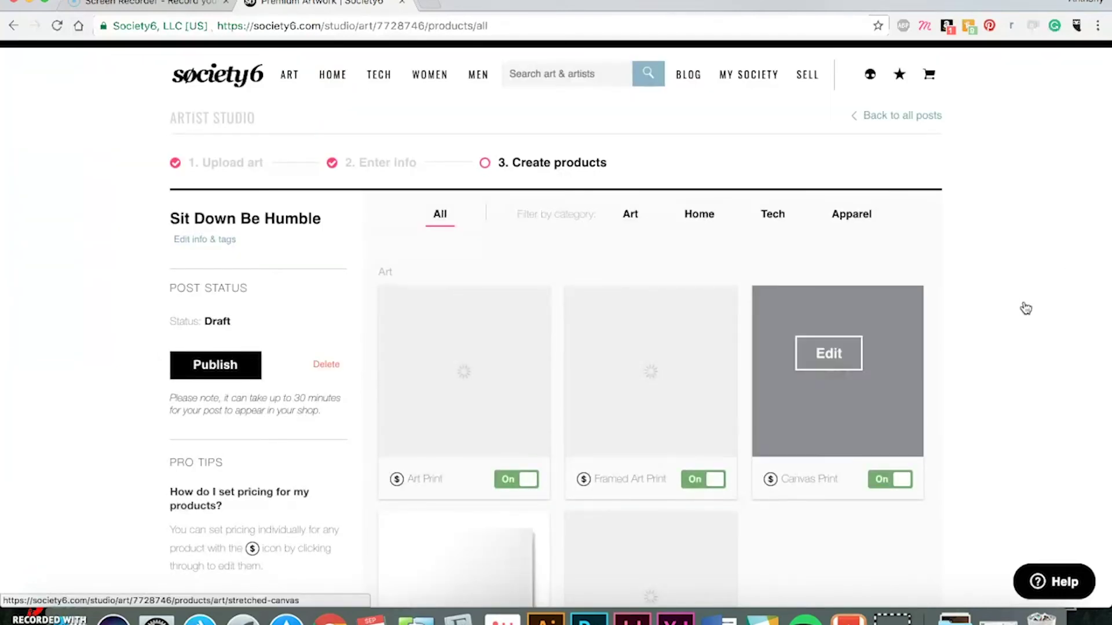
- Switch on the Wall Tapestry product, leaving Metal Print off
scroll(1030, 264, "down", 2)
scroll(1030, 264, "down", 4)
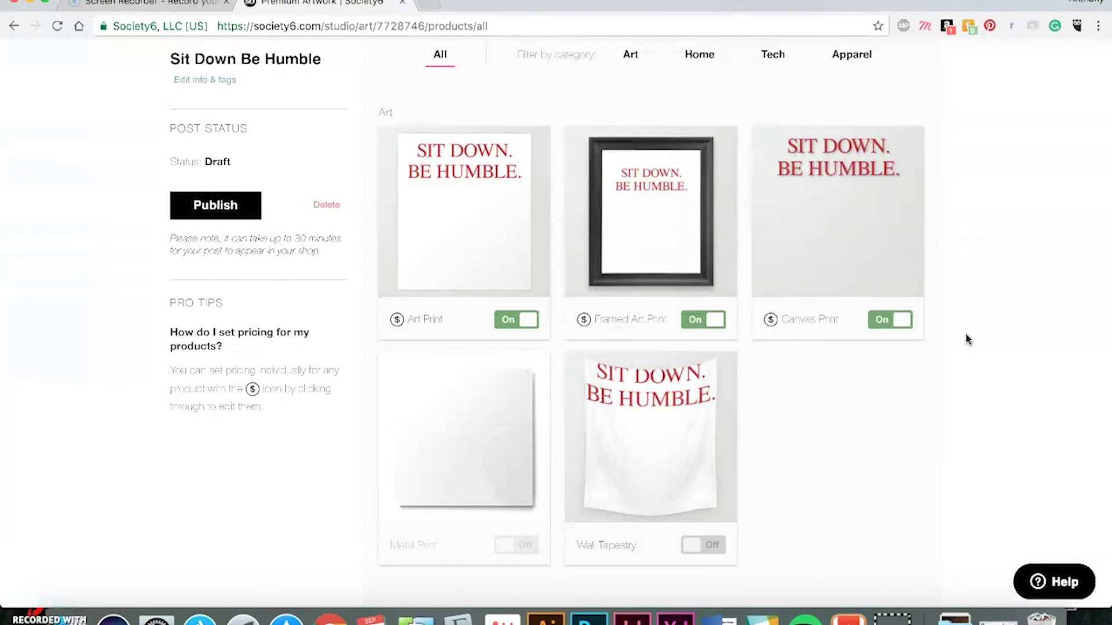
scroll(992, 282, "down", 1)
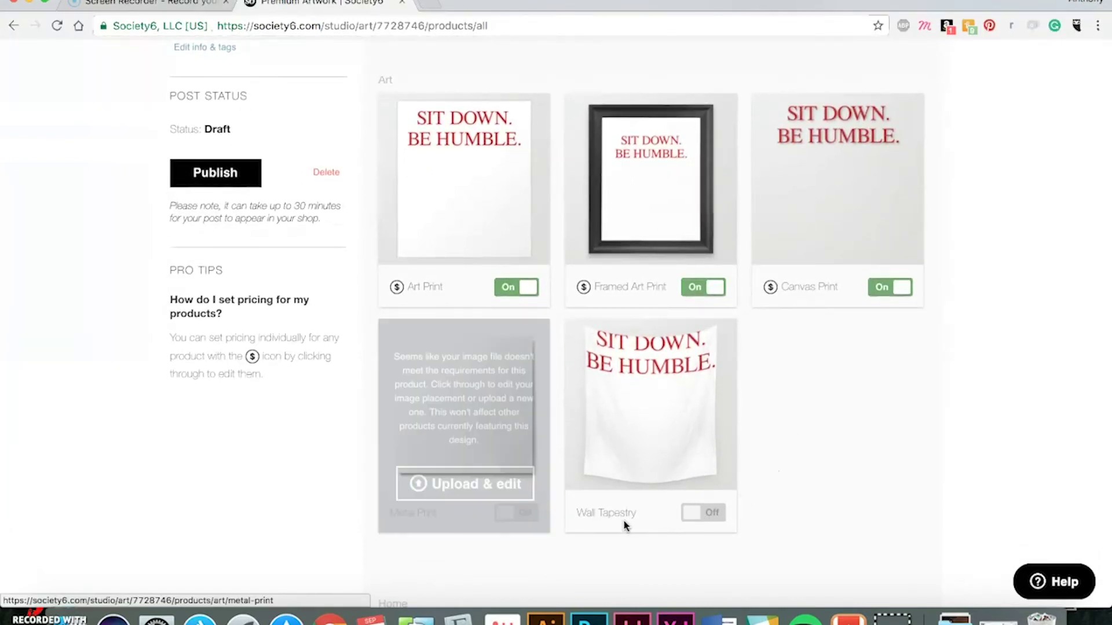
left_click(716, 515)
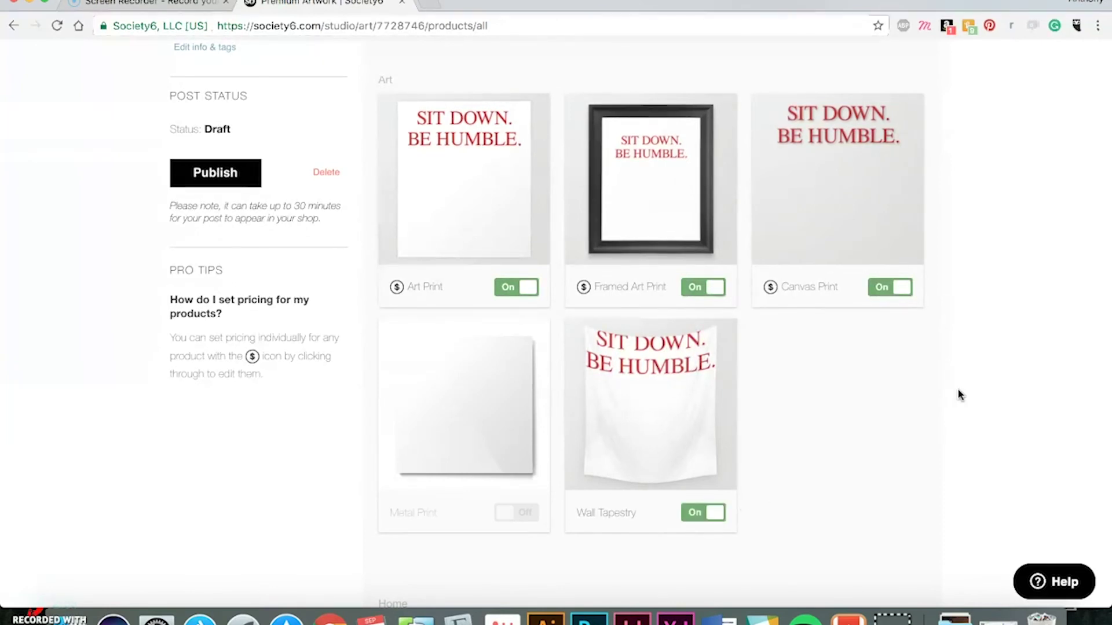
scroll(1032, 315, "down", 2)
scroll(741, 298, "up", 1)
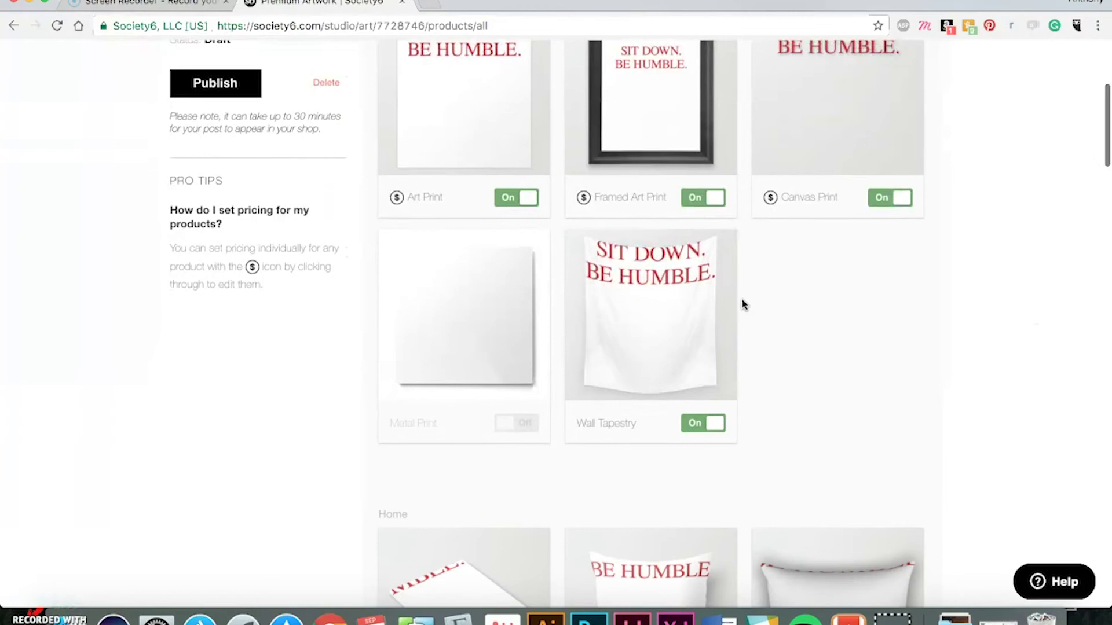
mouse_move(687, 305)
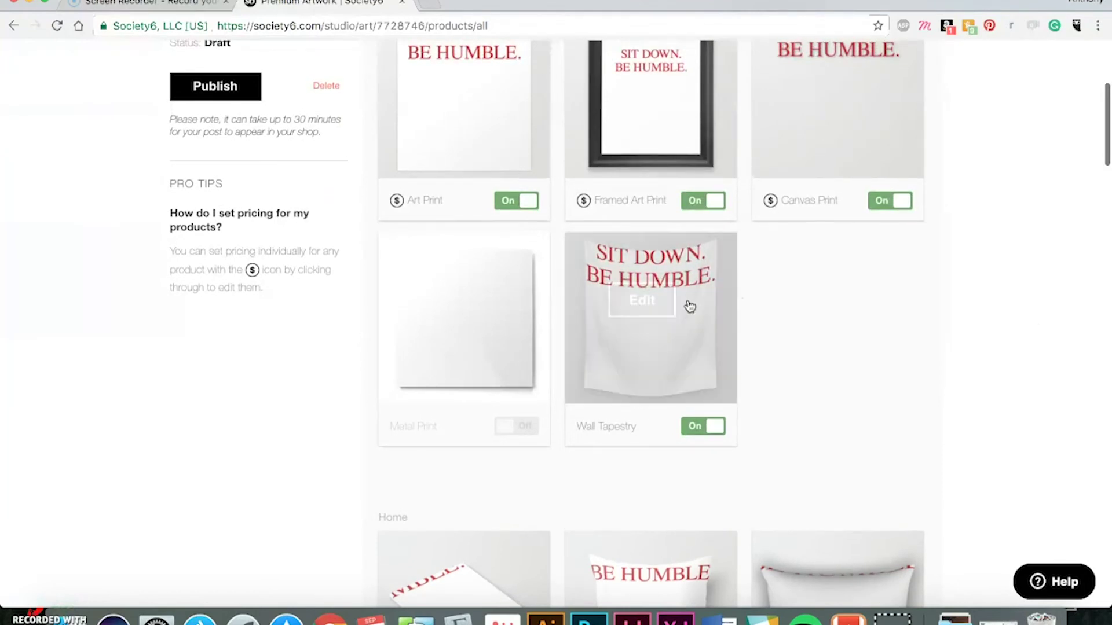
- Lower the wall tapestry artwork, scale it to 72%, and save the design
left_click(649, 307)
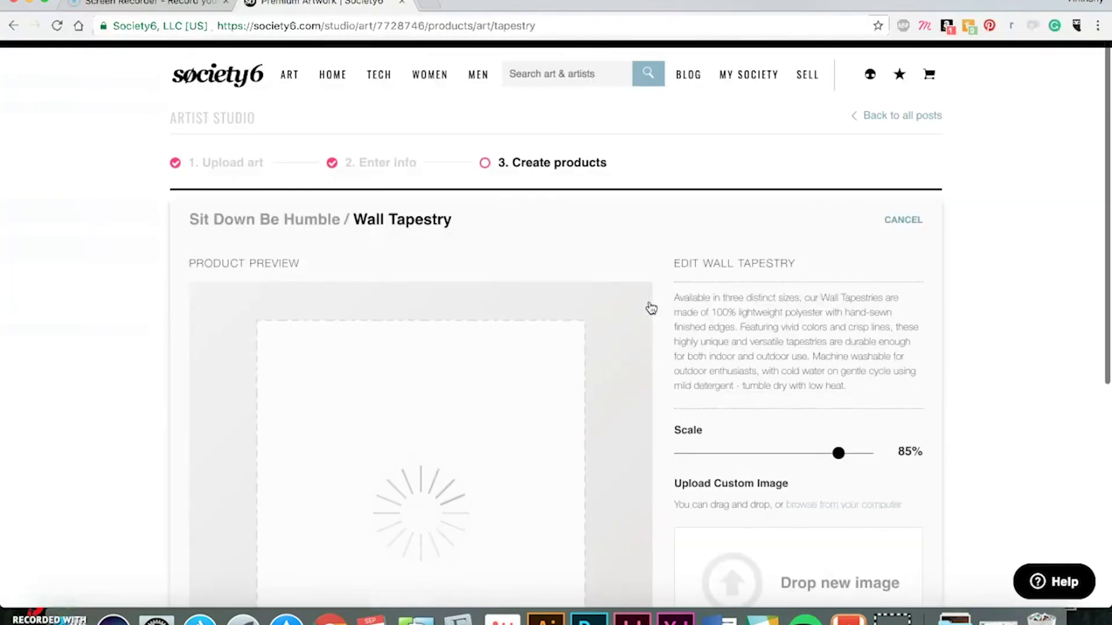
scroll(906, 267, "down", 5)
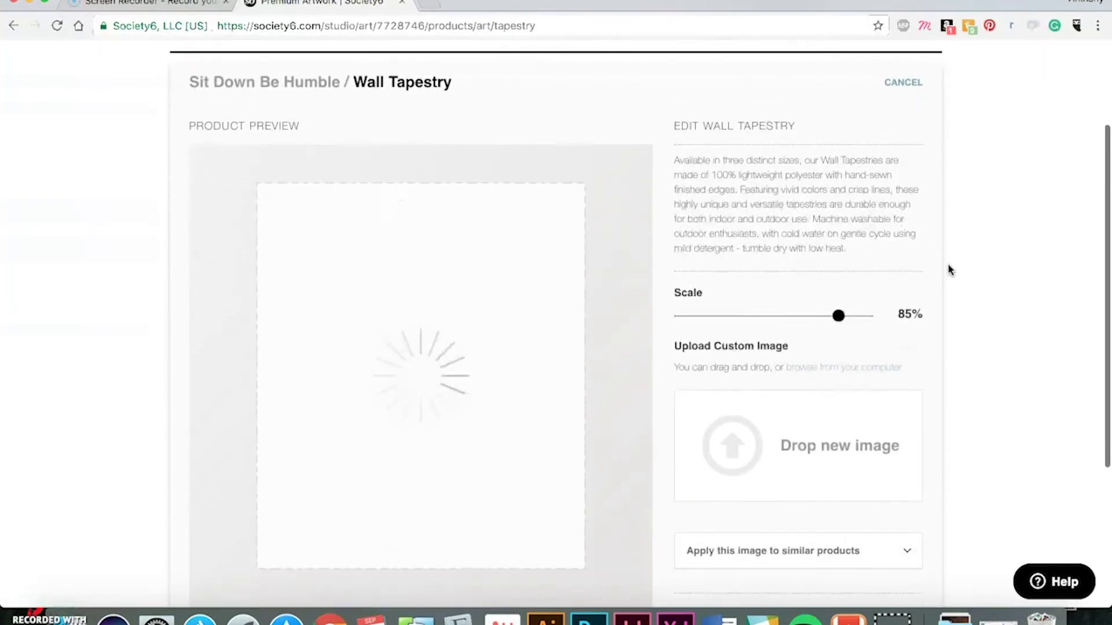
scroll(947, 265, "down", 1)
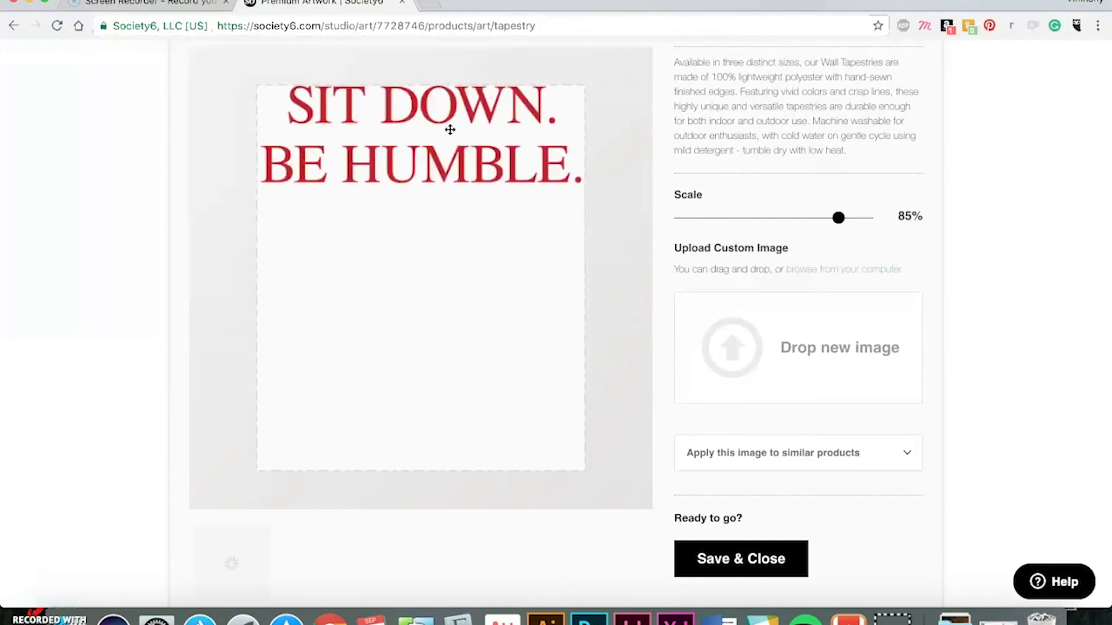
left_click_drag(450, 130, 450, 232)
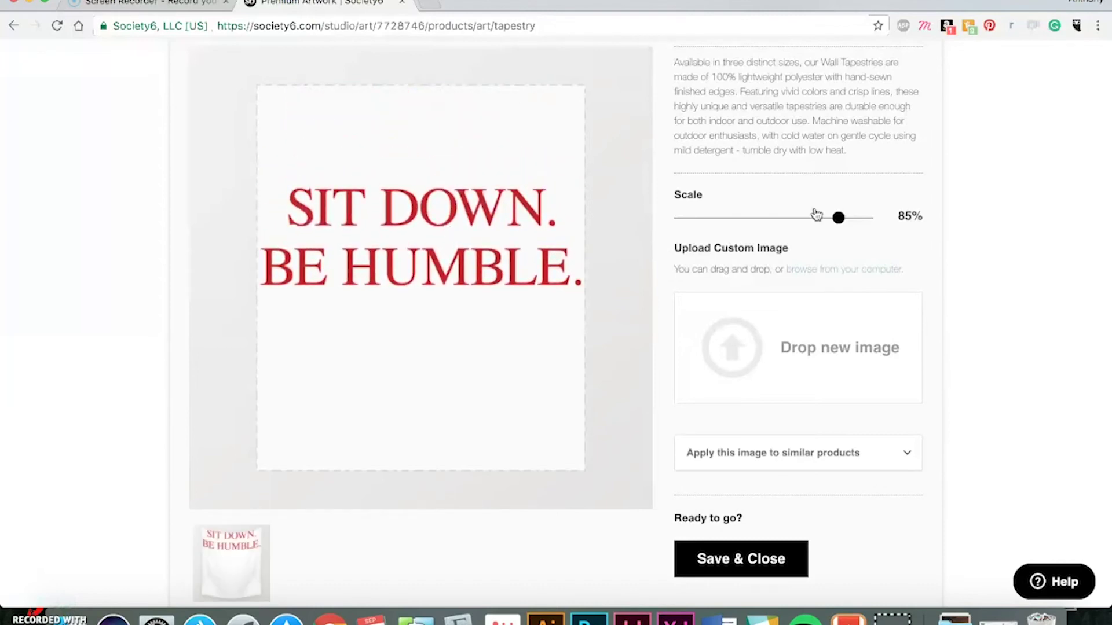
left_click_drag(838, 222, 816, 229)
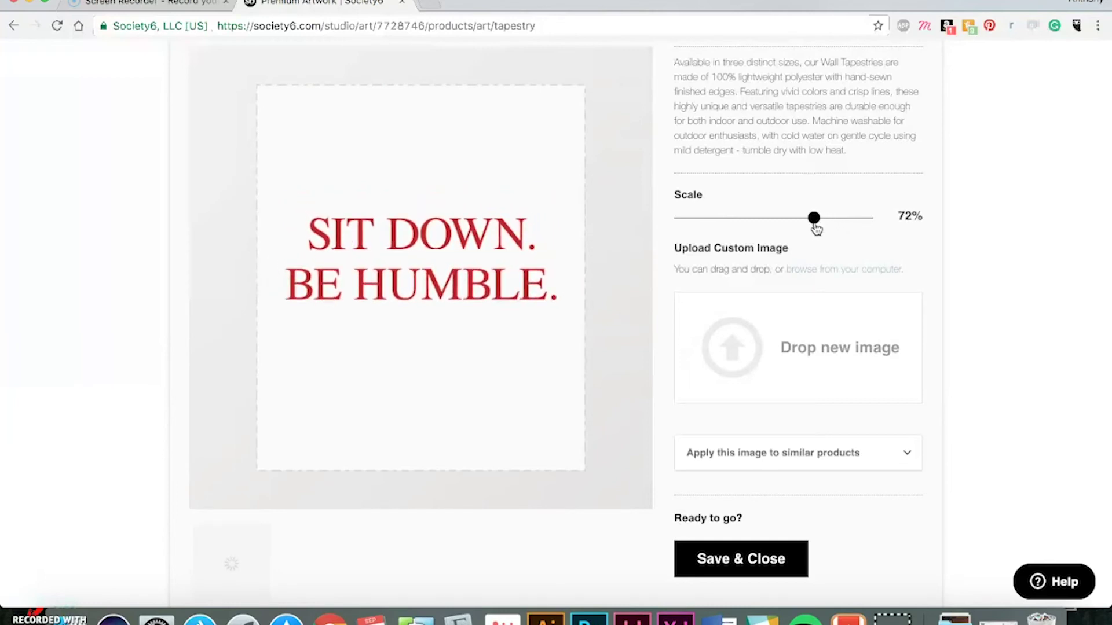
scroll(672, 307, "down", 1)
scroll(672, 307, "up", 3)
scroll(670, 306, "down", 3)
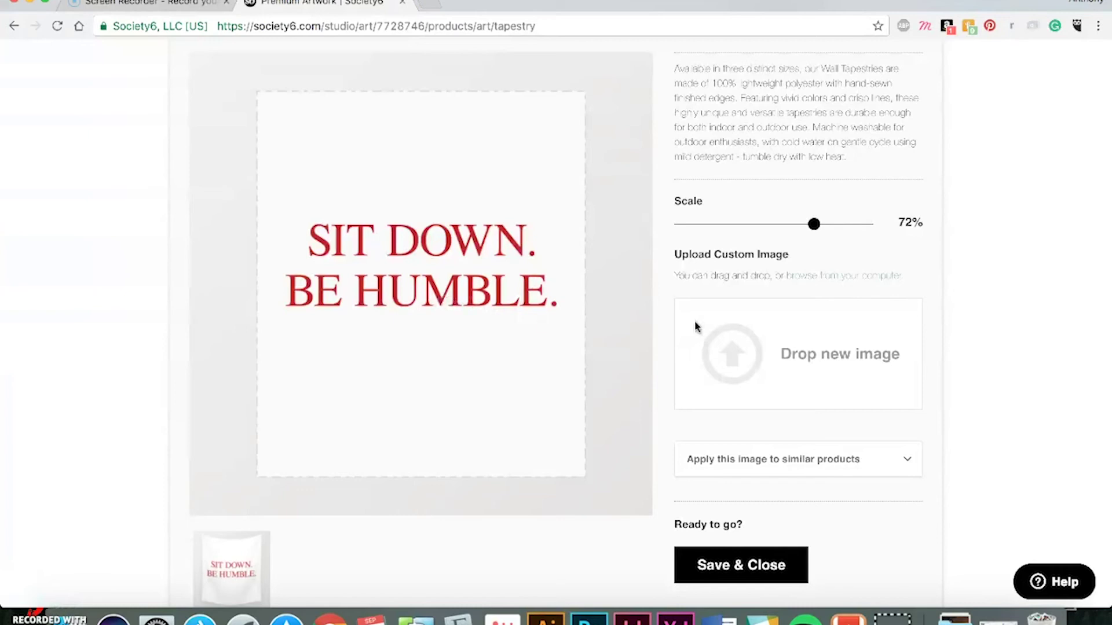
scroll(671, 347, "down", 2)
left_click(697, 517)
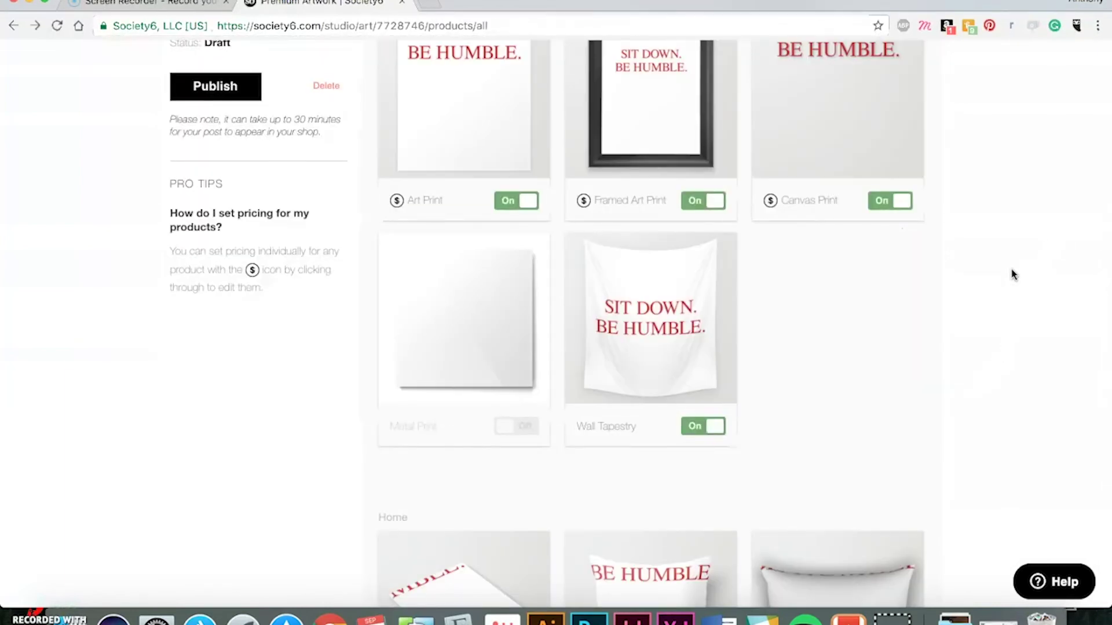
- Shrink the notebook artwork to 20%, shift it down and right, and save and enable Notebook
scroll(1012, 273, "down", 2)
scroll(1012, 274, "down", 6)
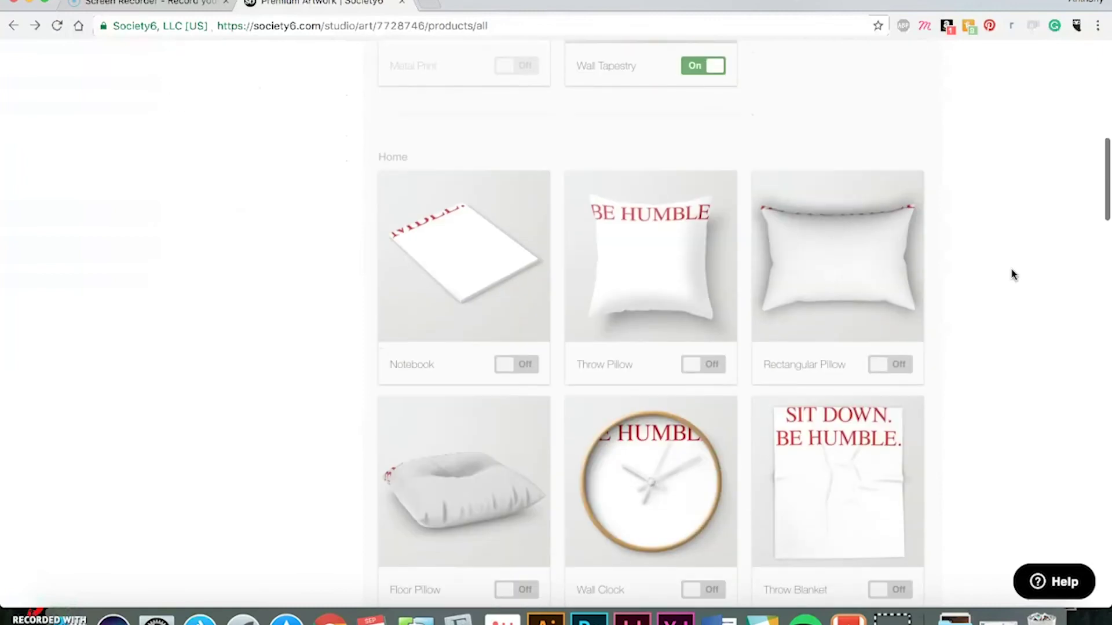
mouse_move(449, 154)
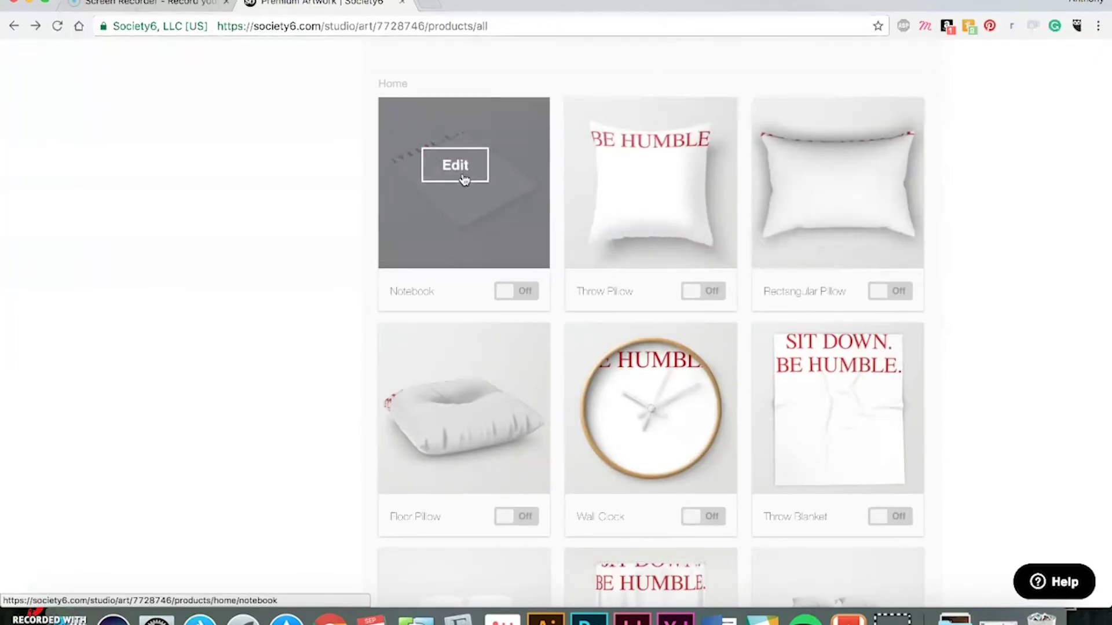
left_click(460, 175)
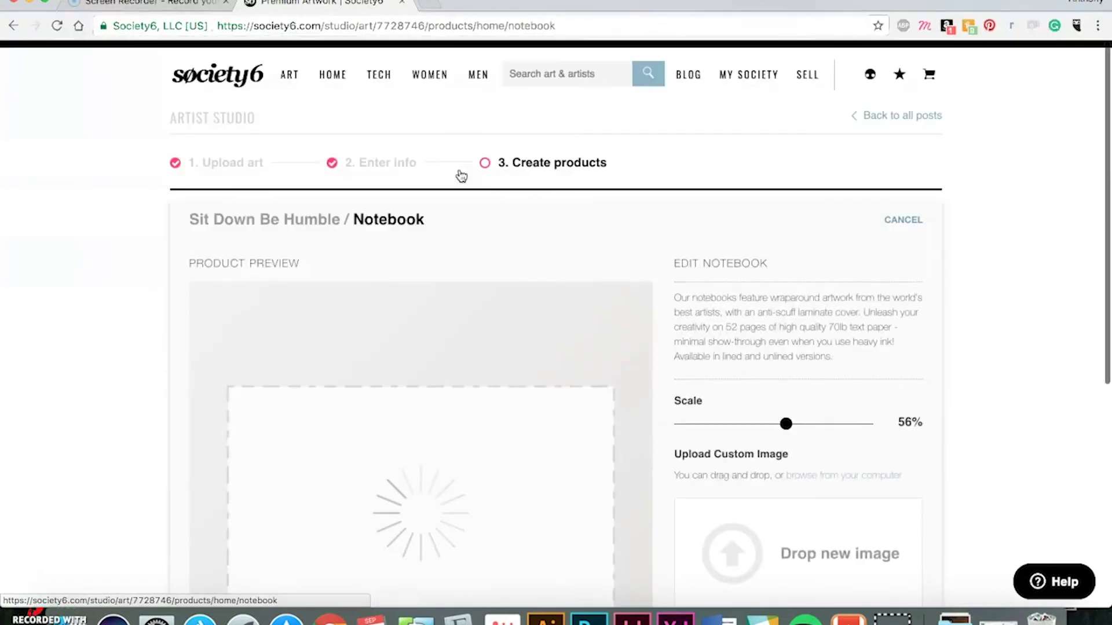
scroll(987, 240, "down", 5)
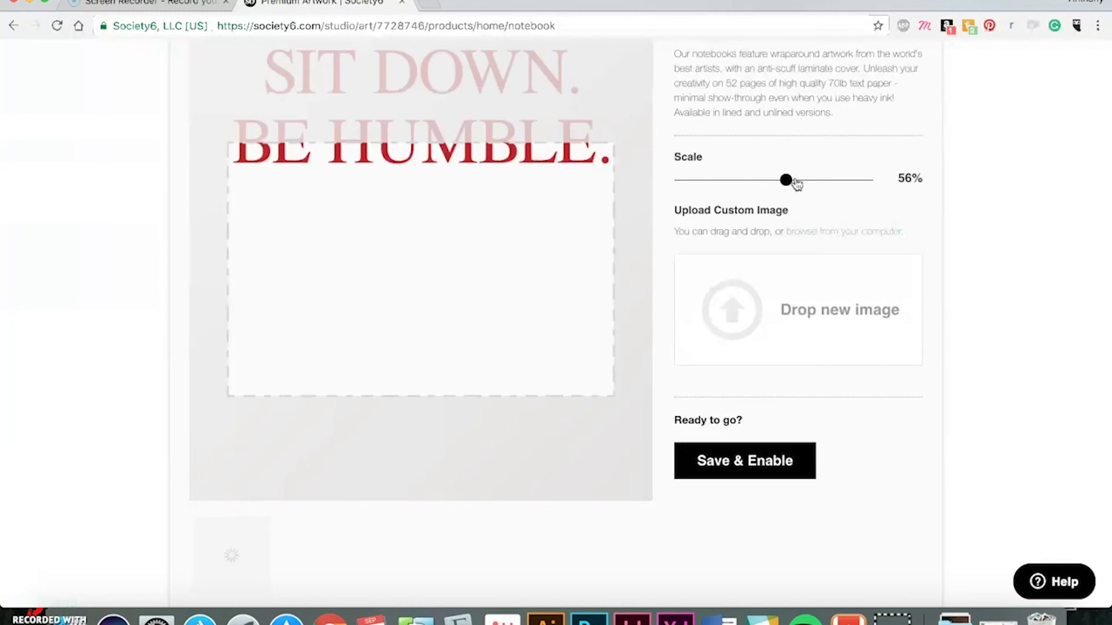
left_click_drag(792, 185, 717, 193)
left_click_drag(452, 224, 554, 237)
left_click(738, 463)
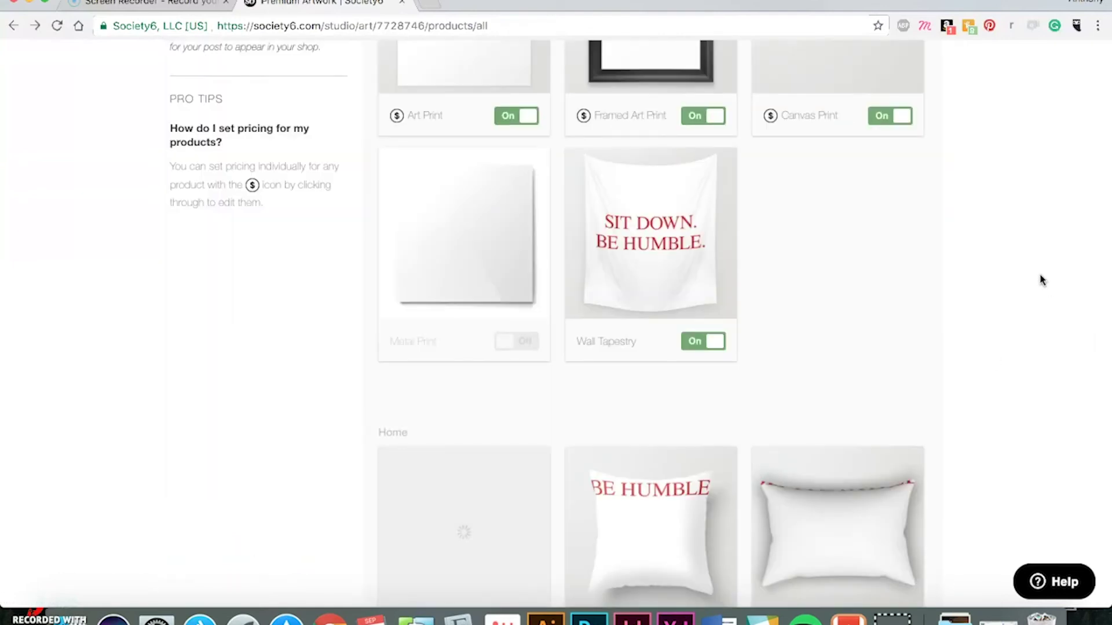
- Scale the throw pillow artwork to 33%, move it to the pillow's centre, and save and enable it
scroll(941, 278, "down", 6)
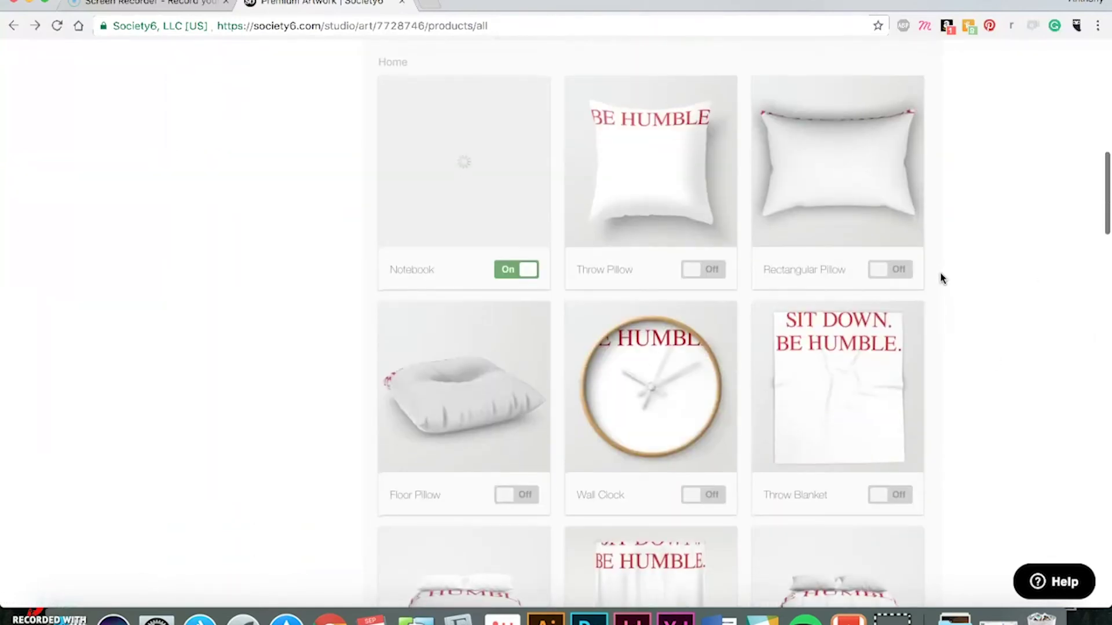
mouse_move(672, 176)
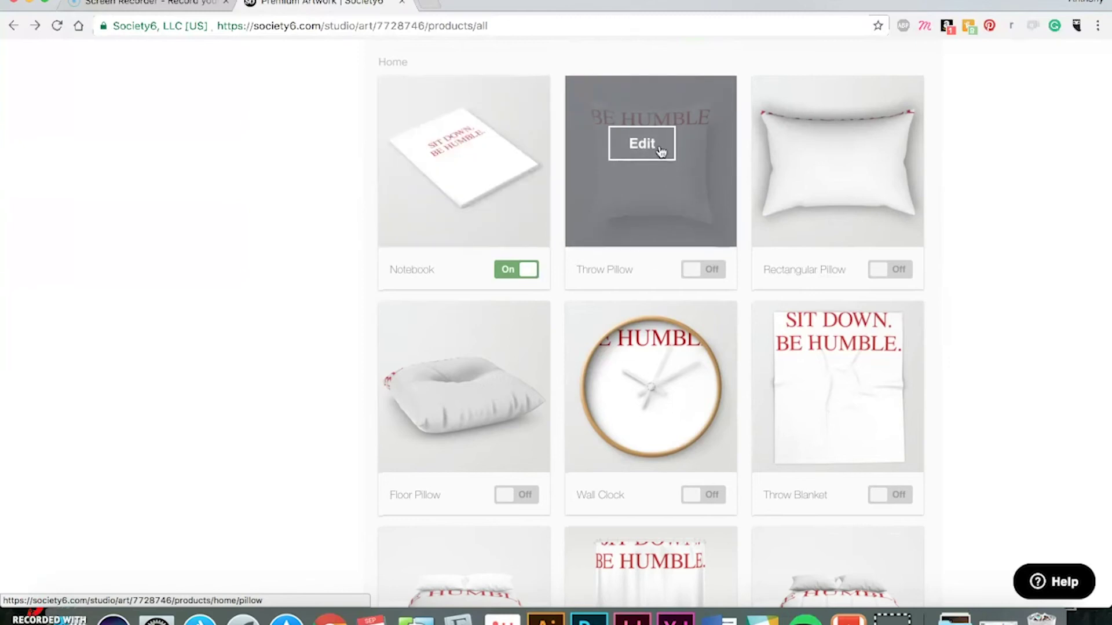
left_click(652, 152)
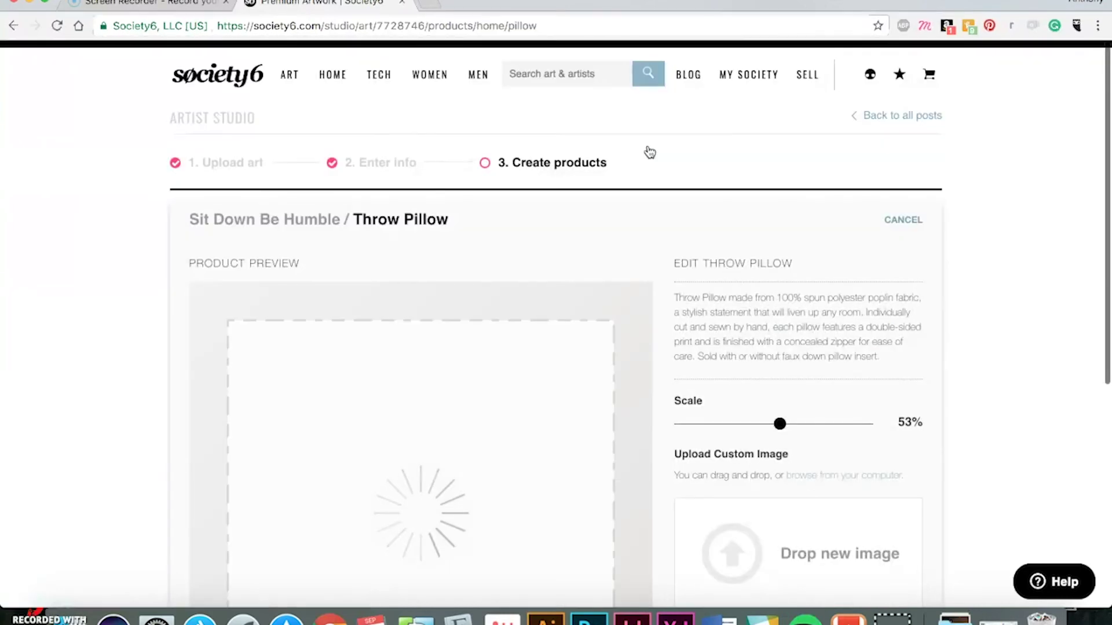
scroll(990, 255, "down", 4)
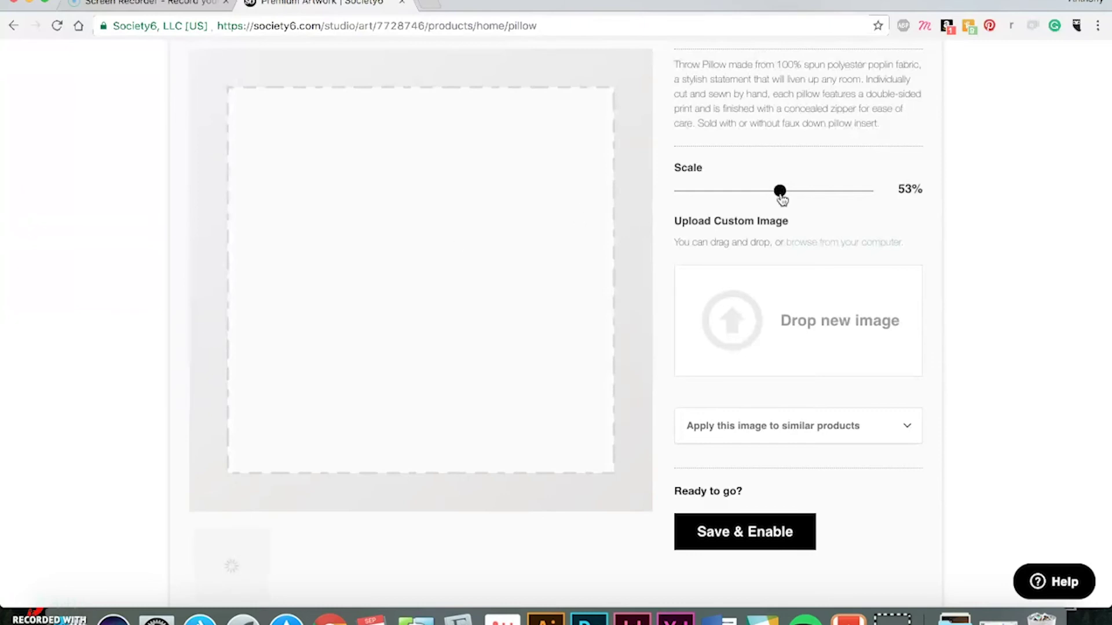
left_click_drag(774, 197, 740, 196)
left_click_drag(485, 186, 484, 282)
left_click(734, 533)
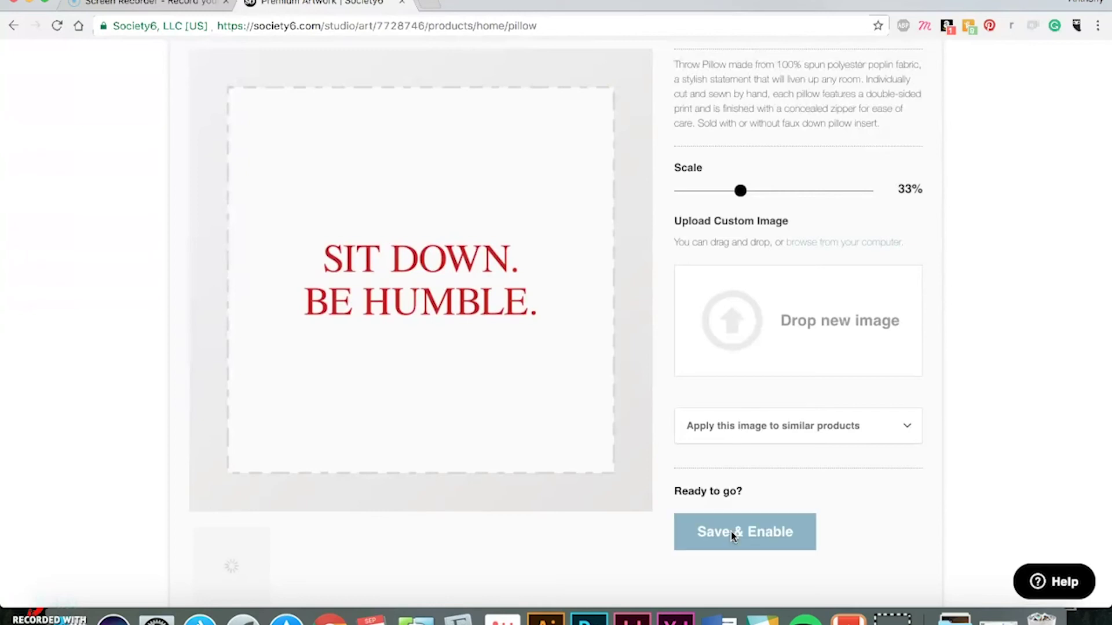
- Scroll down the Society6 product grid past the home products to the Tote Bag row
scroll(732, 536, "down", 3)
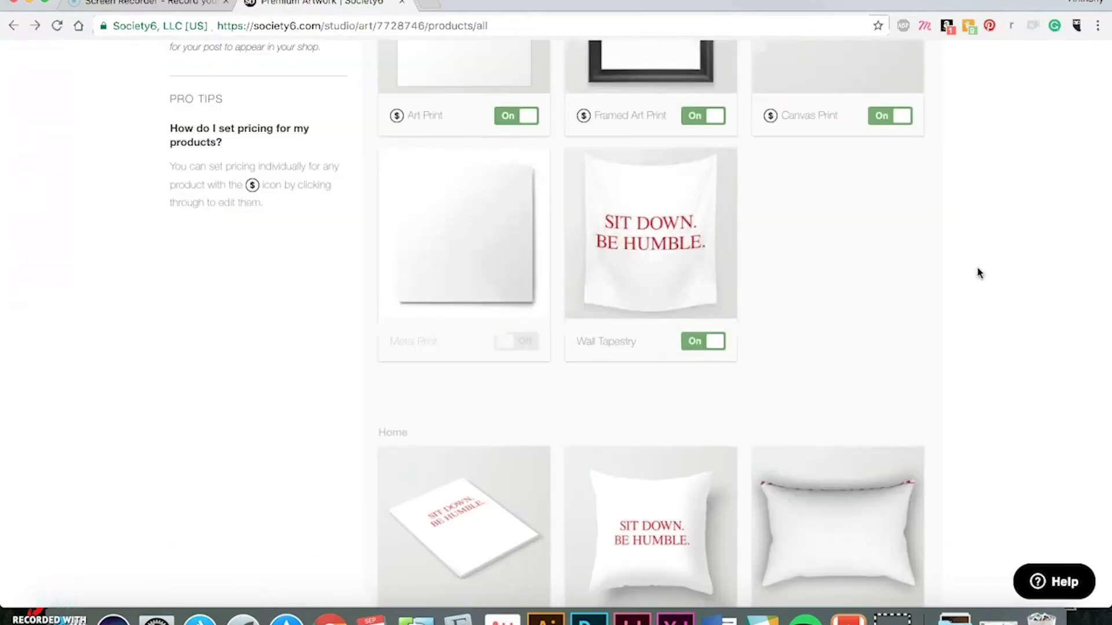
scroll(987, 252, "down", 5)
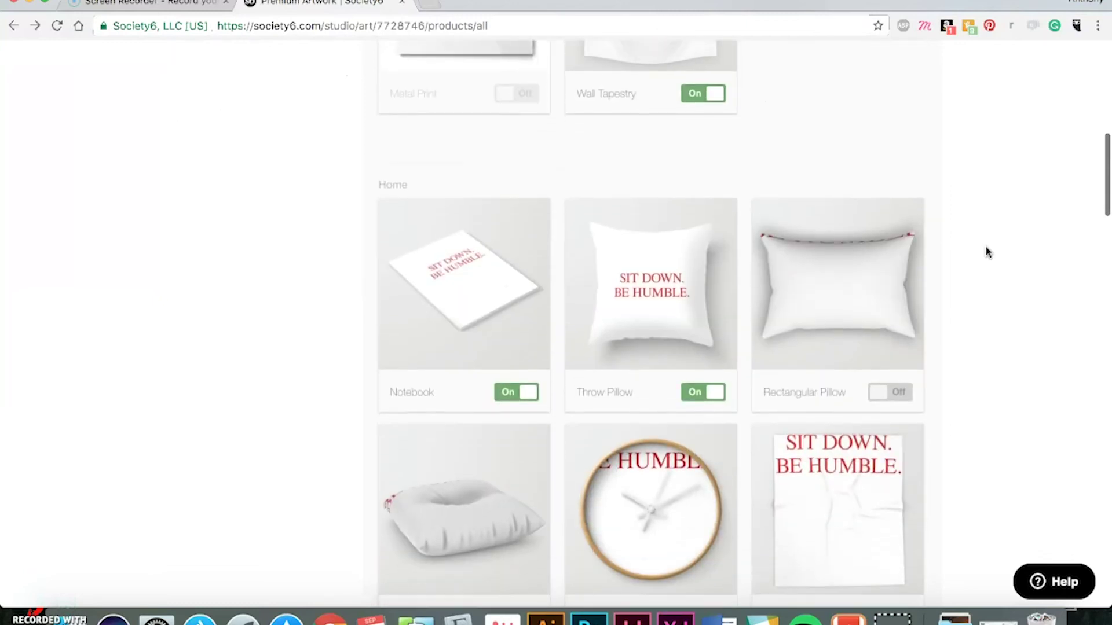
scroll(989, 255, "down", 4)
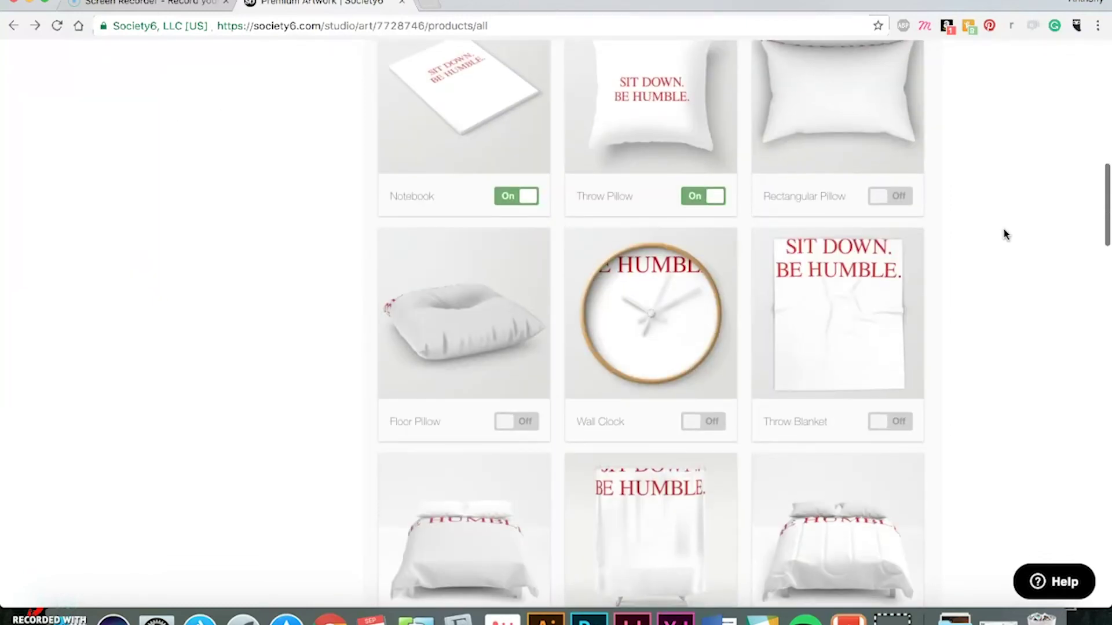
scroll(1006, 234, "up", 1)
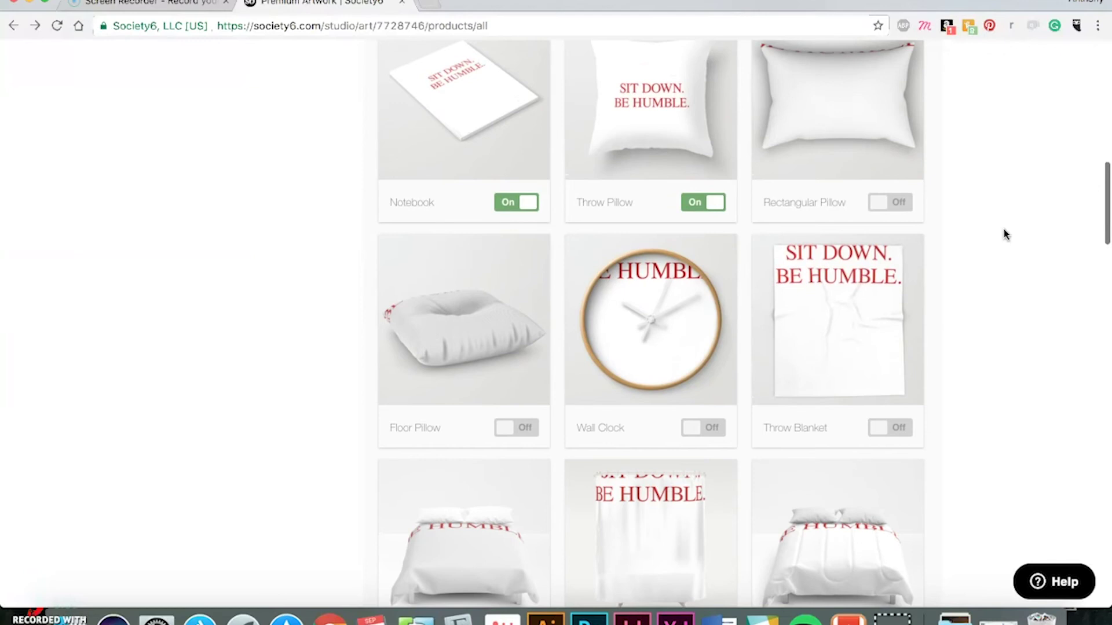
mouse_move(906, 372)
mouse_move(811, 119)
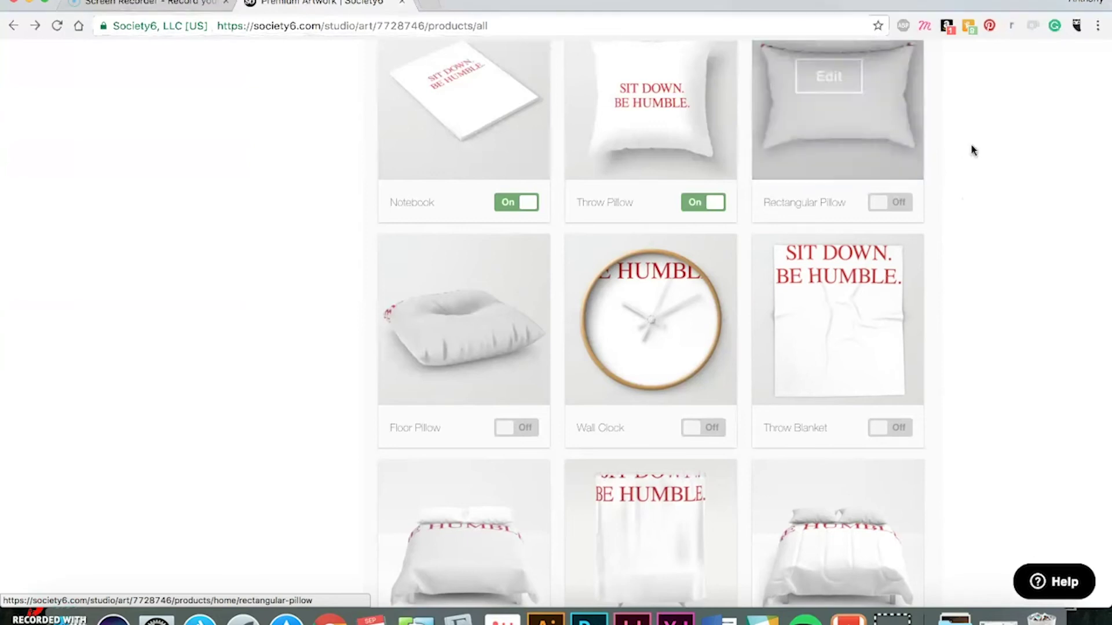
scroll(987, 154, "down", 8)
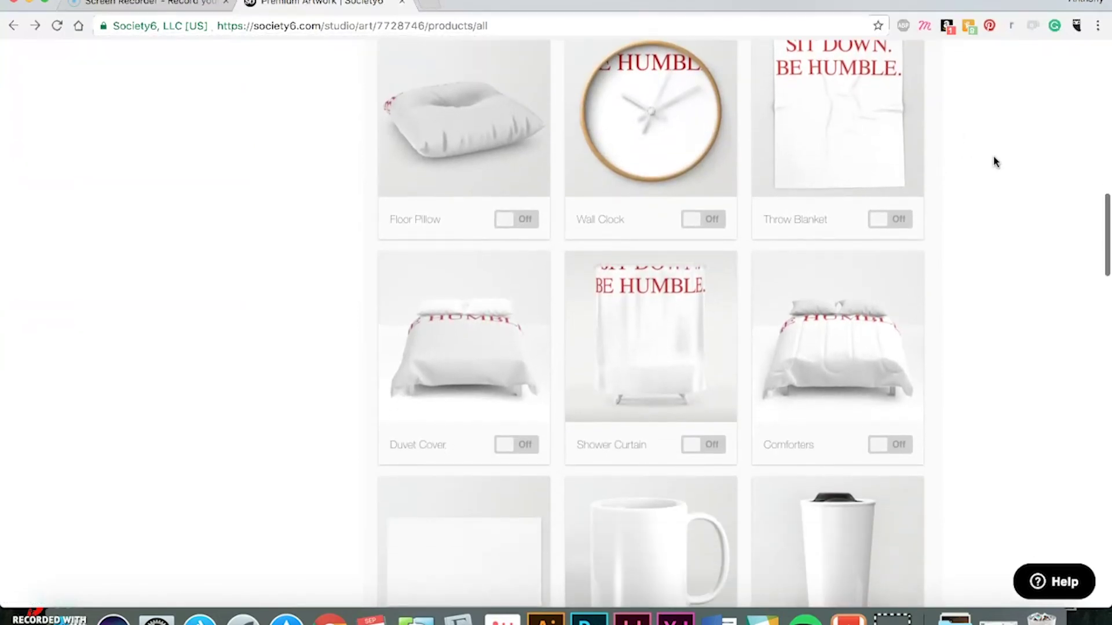
mouse_move(641, 335)
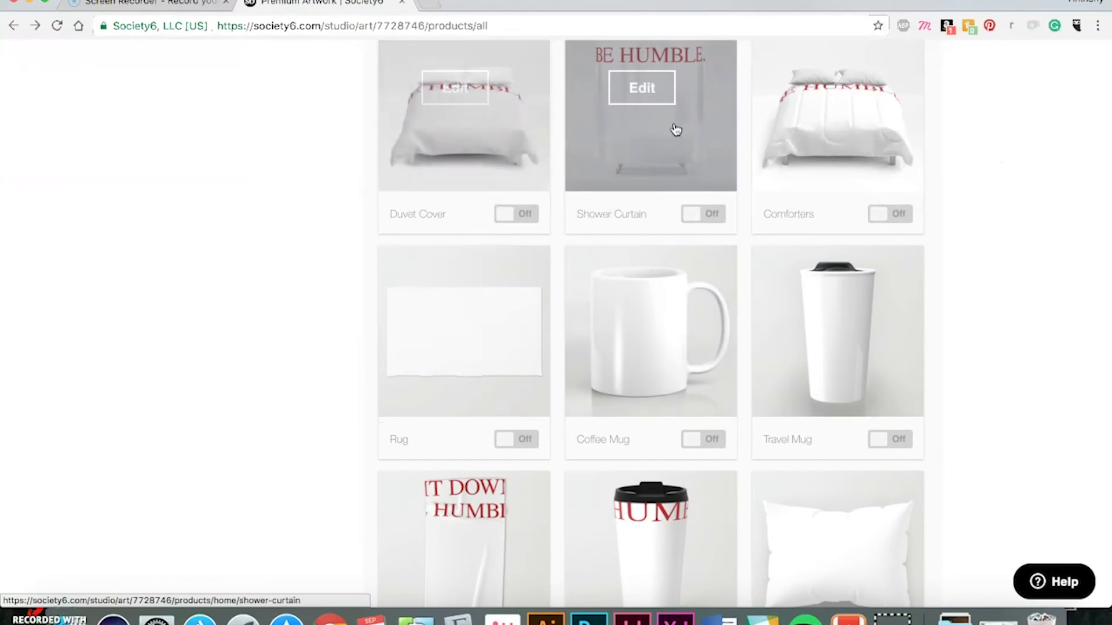
mouse_move(852, 176)
scroll(851, 177, "down", 2)
mouse_move(893, 199)
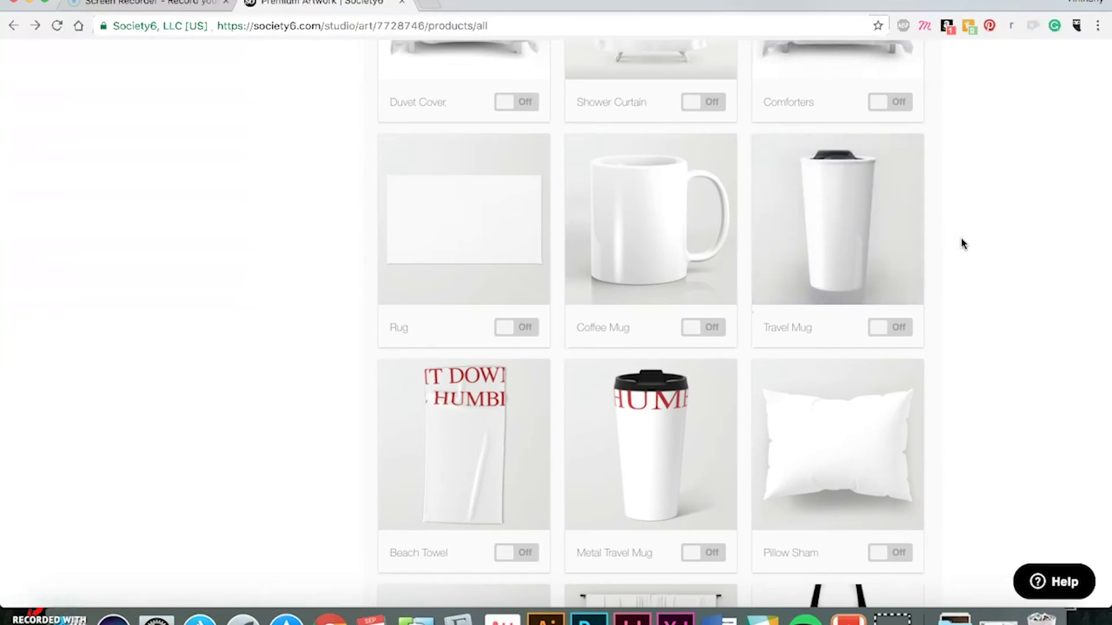
scroll(971, 246, "down", 3)
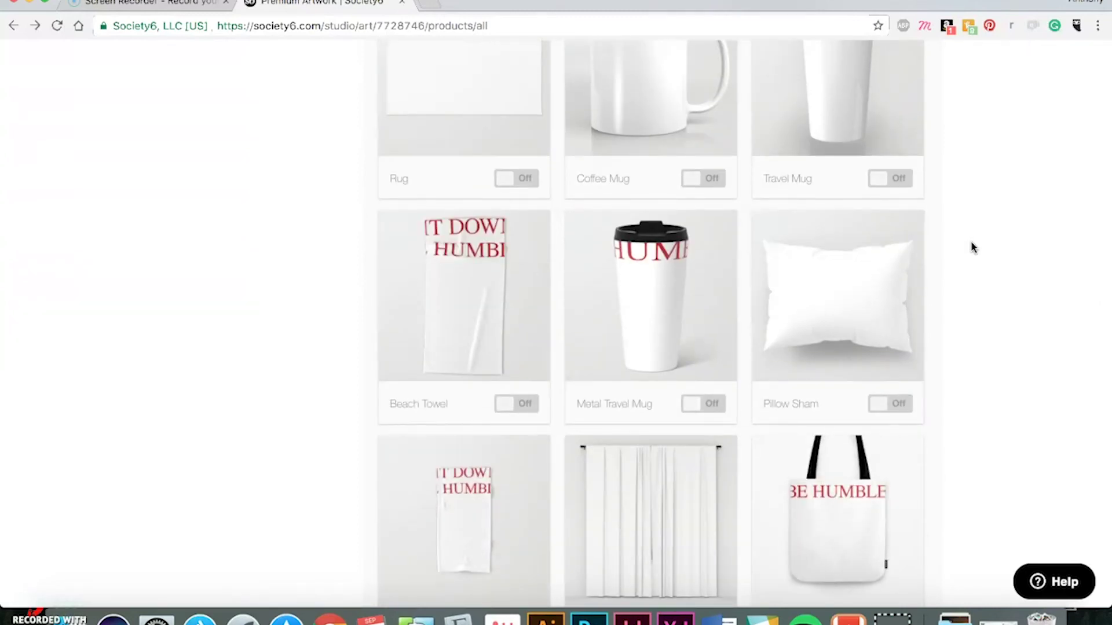
scroll(972, 247, "down", 5)
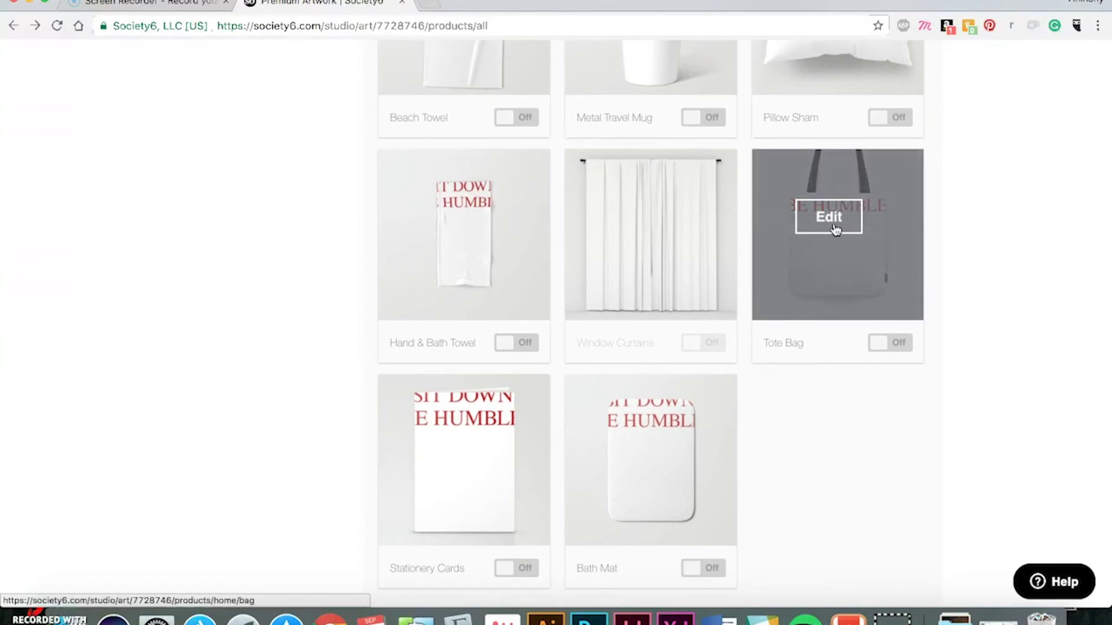
- Edit the Tote Bag, scaling the artwork to 40% and moving it lower on the bag
left_click(835, 229)
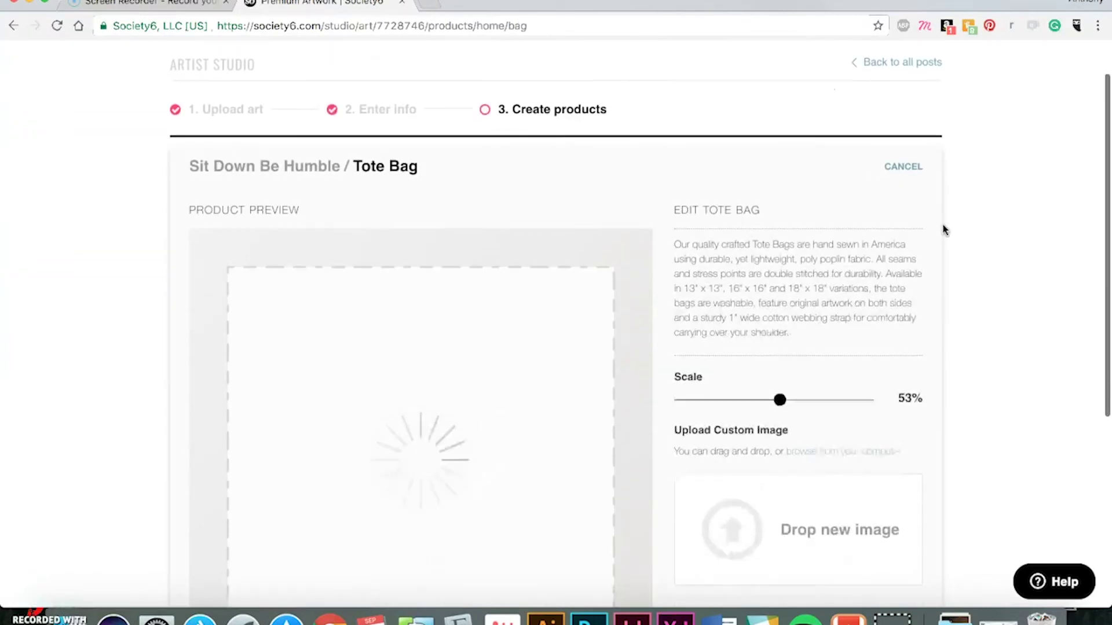
scroll(944, 230, "down", 2)
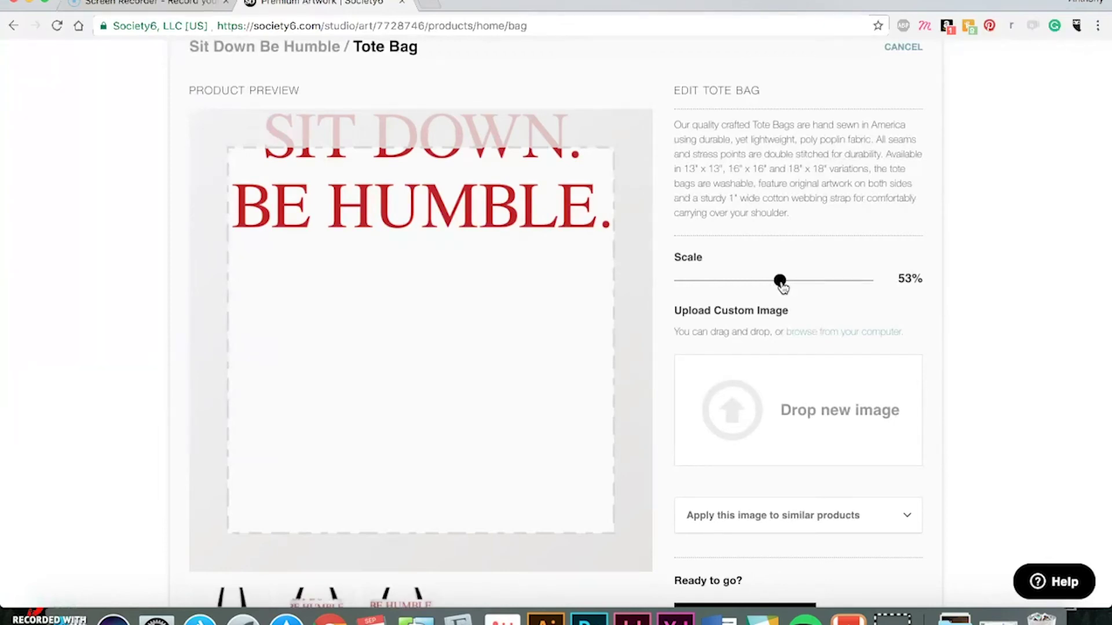
left_click_drag(780, 284, 752, 283)
left_click_drag(462, 221, 458, 331)
- Check the third tote bag mockup, then save and enable the Tote Bag
scroll(924, 277, "down", 5)
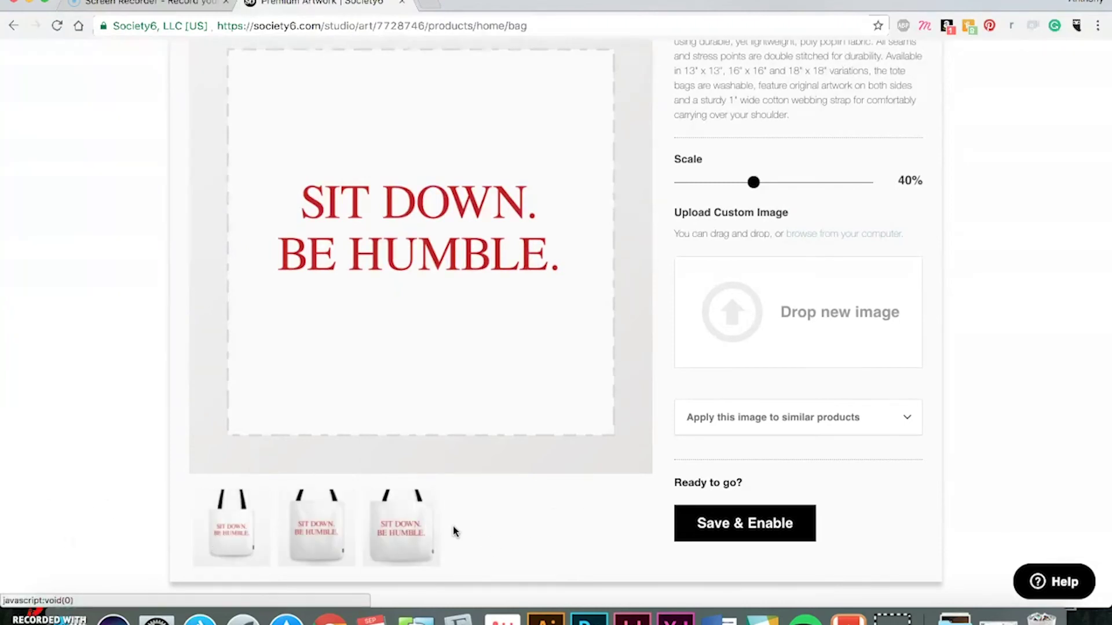
left_click(409, 547)
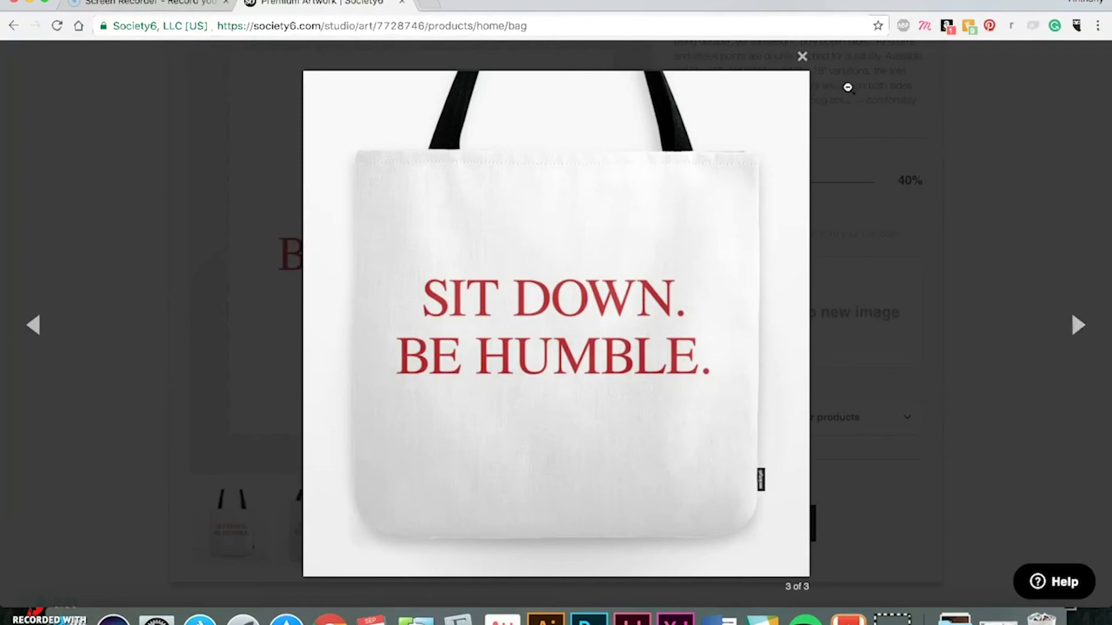
left_click(803, 58)
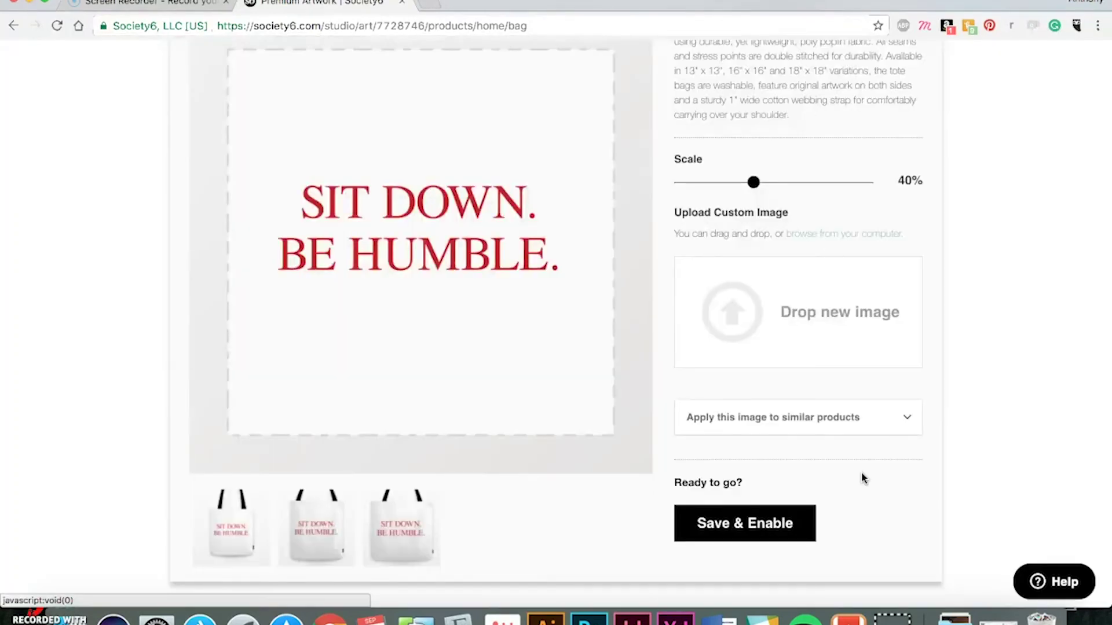
left_click(764, 533)
scroll(958, 386, "down", 2)
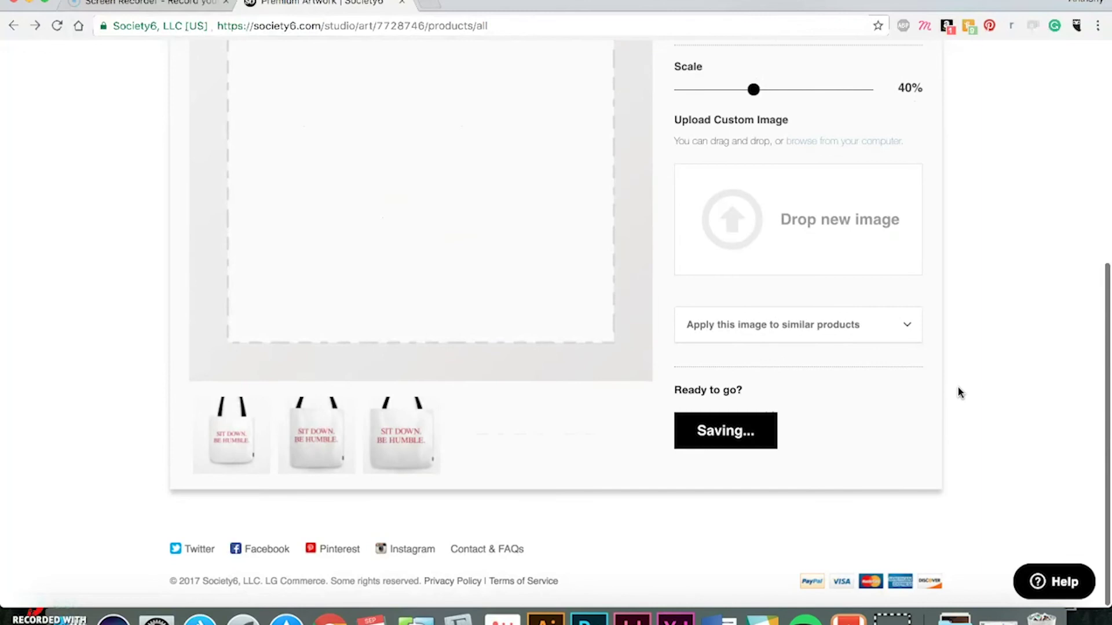
scroll(990, 261, "down", 9)
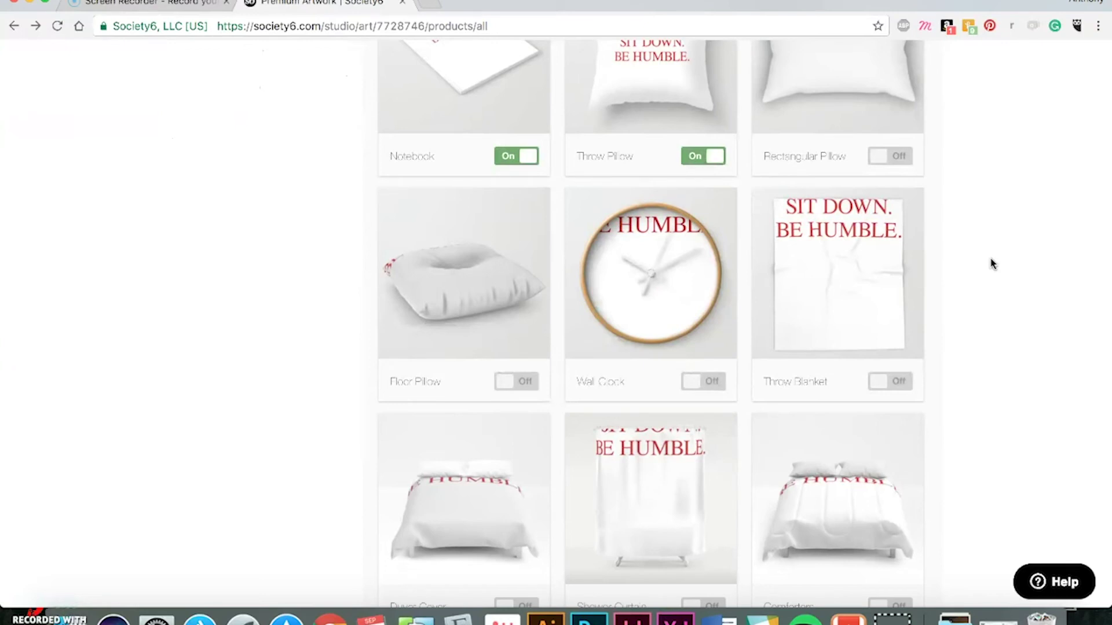
scroll(1009, 181, "down", 3)
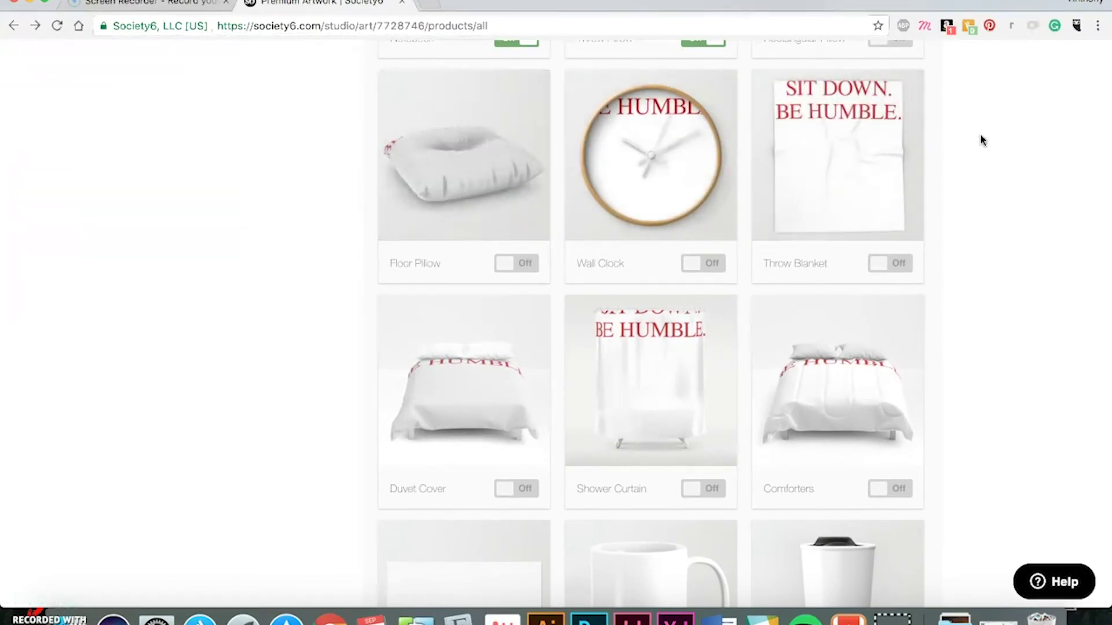
scroll(983, 139, "down", 2)
scroll(1010, 153, "down", 3)
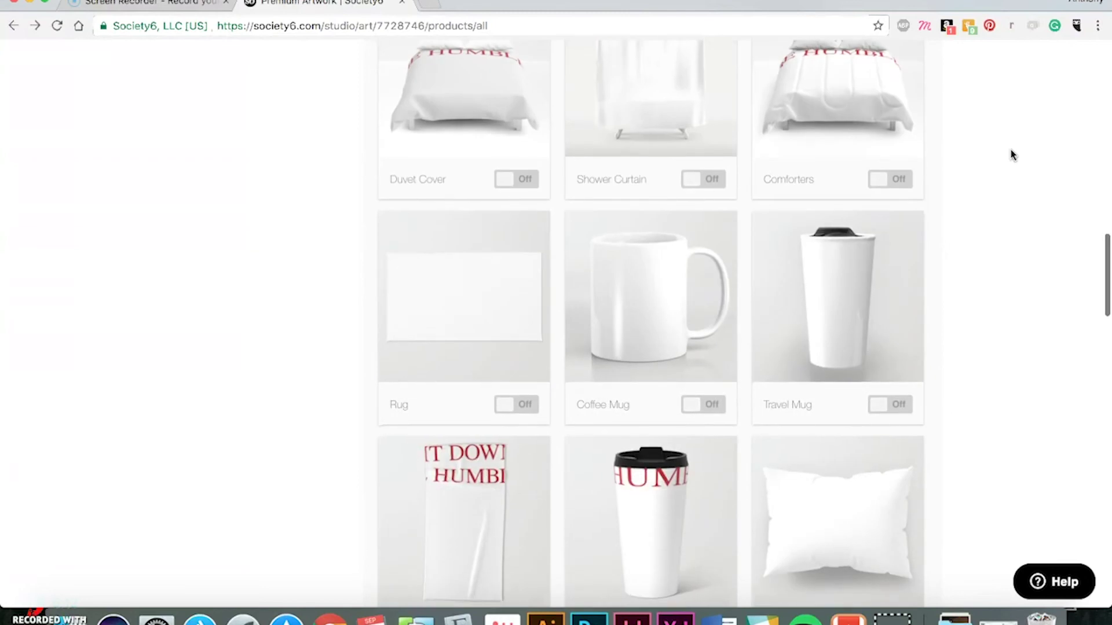
scroll(1013, 156, "down", 7)
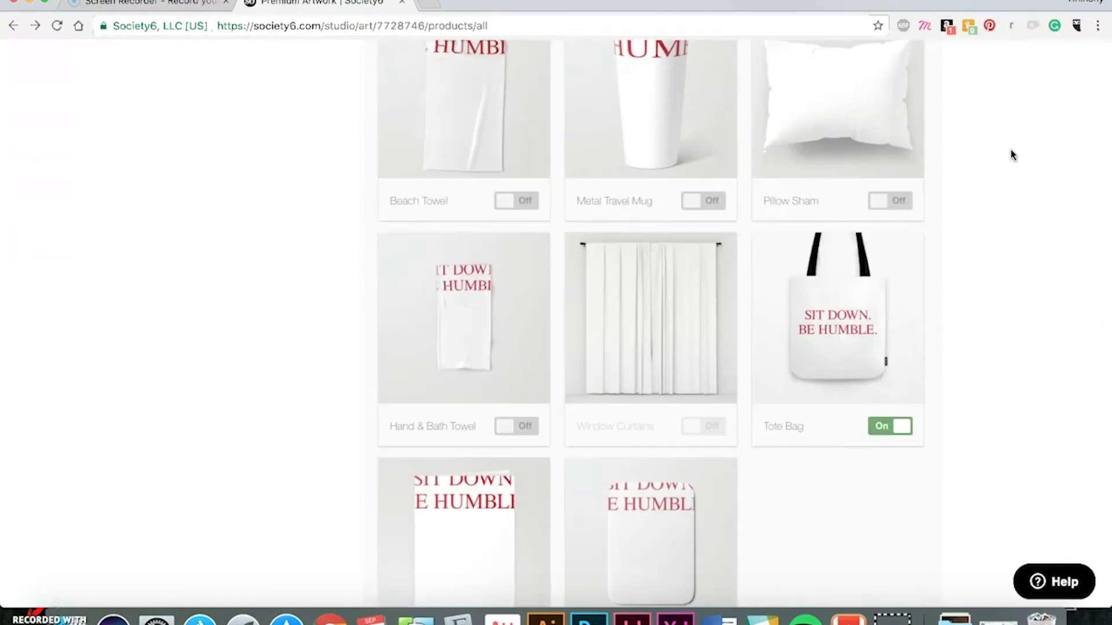
scroll(1042, 165, "down", 4)
scroll(1043, 165, "up", 4)
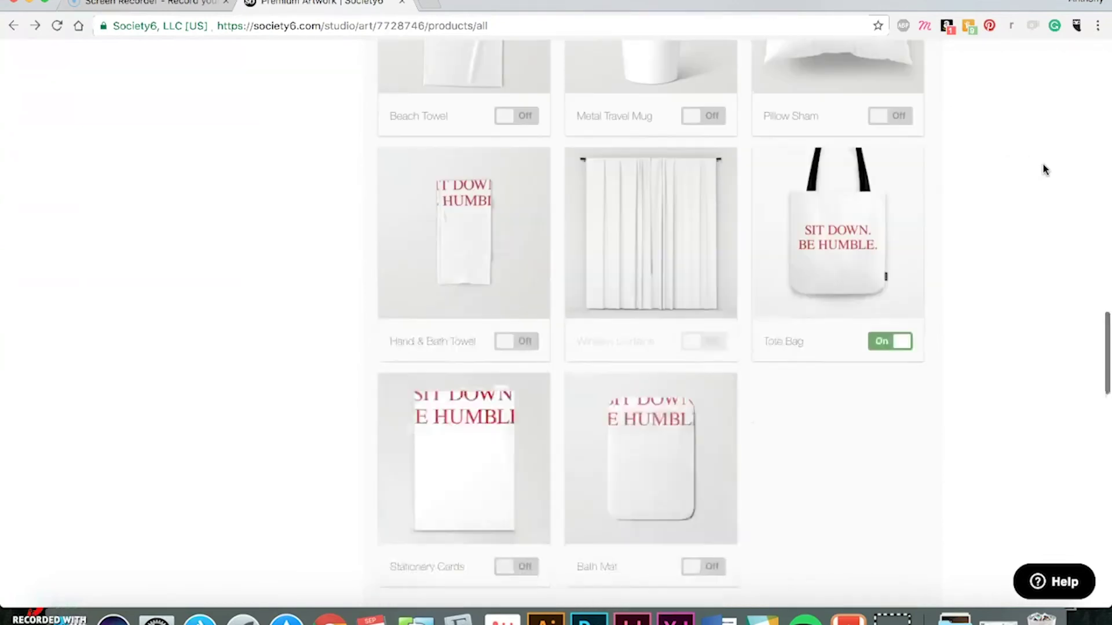
scroll(1043, 165, "up", 2)
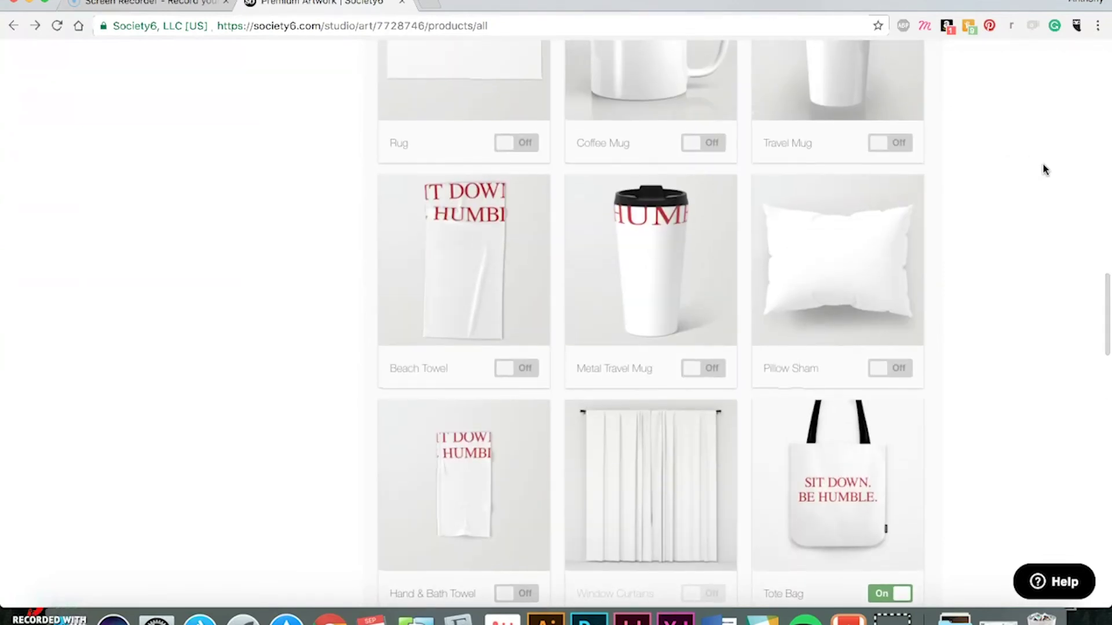
scroll(954, 237, "up", 8)
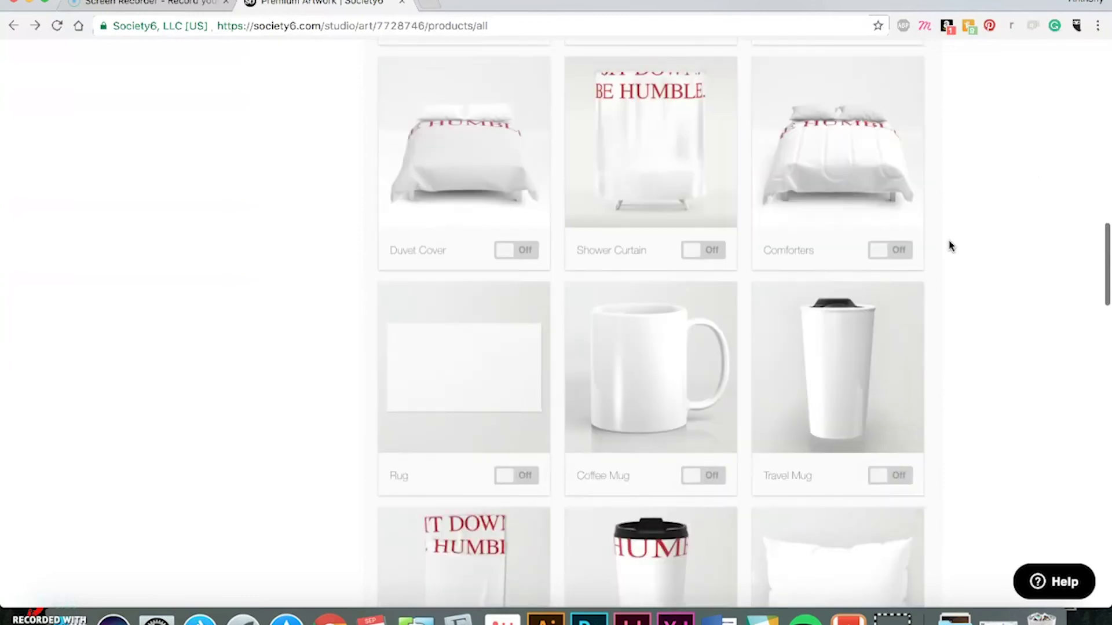
scroll(950, 246, "down", 10)
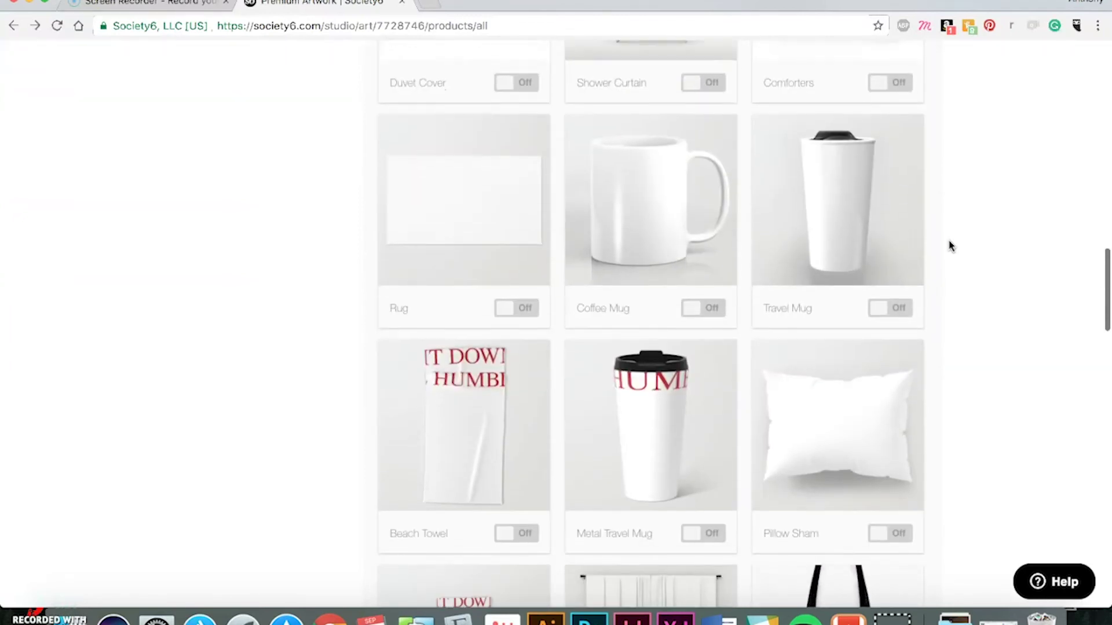
scroll(993, 209, "down", 6)
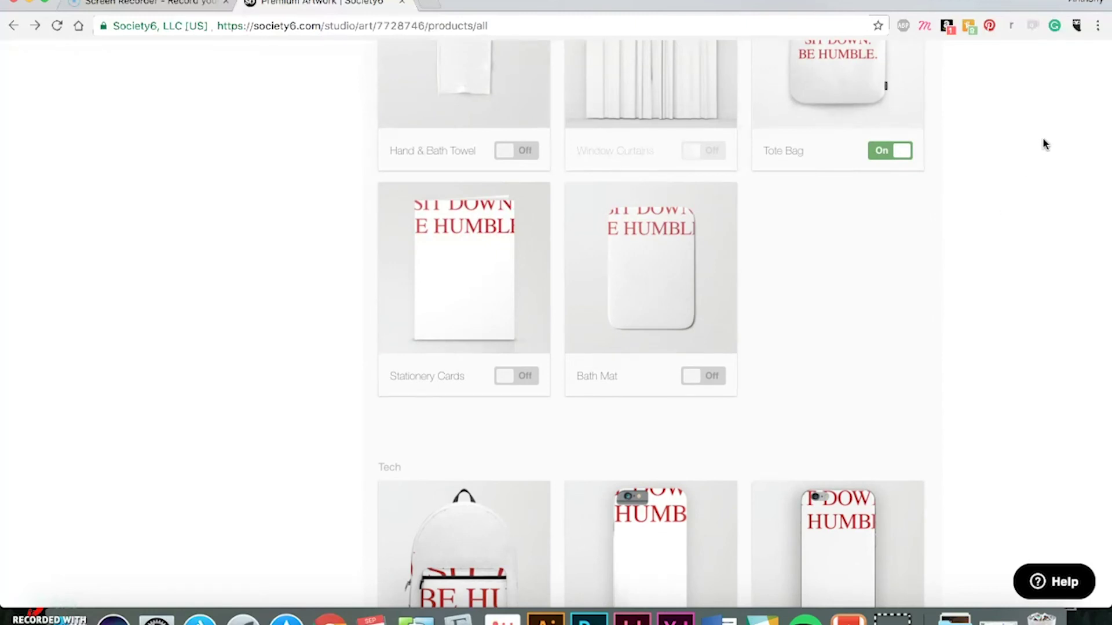
right_click(1042, 137)
left_click(1028, 122)
scroll(1029, 122, "down", 2)
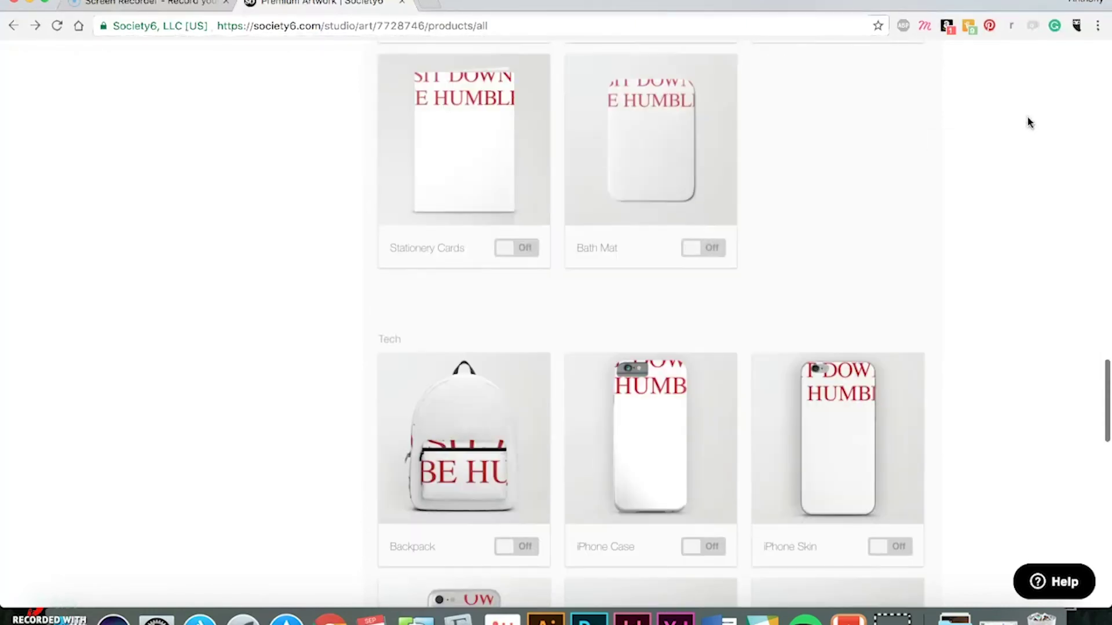
scroll(1029, 122, "down", 2)
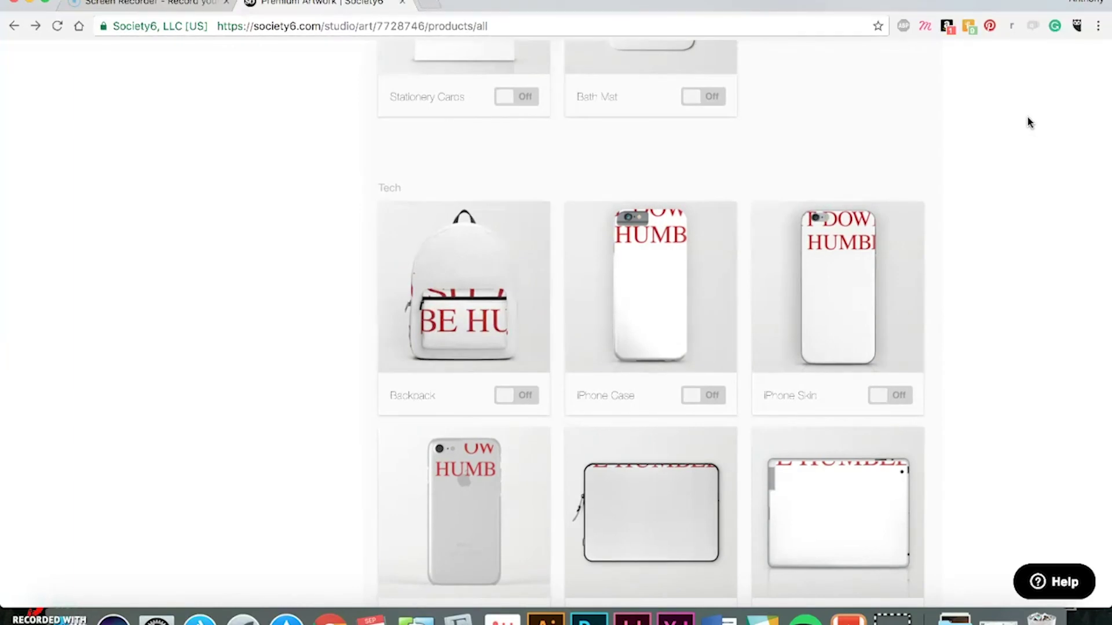
mouse_move(468, 225)
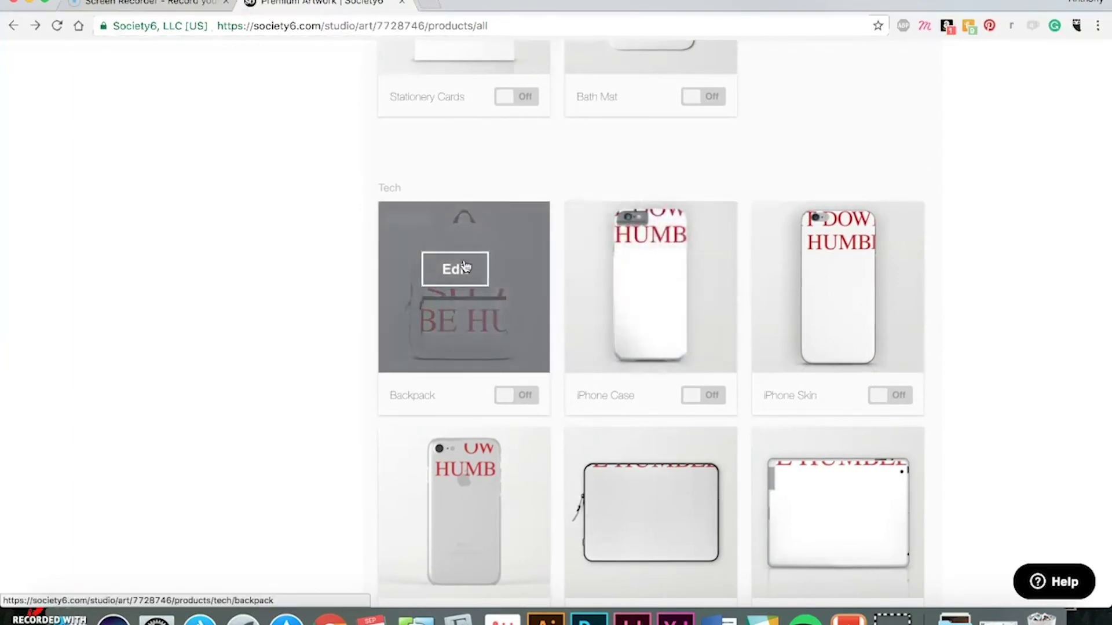
scroll(955, 161, "down", 1)
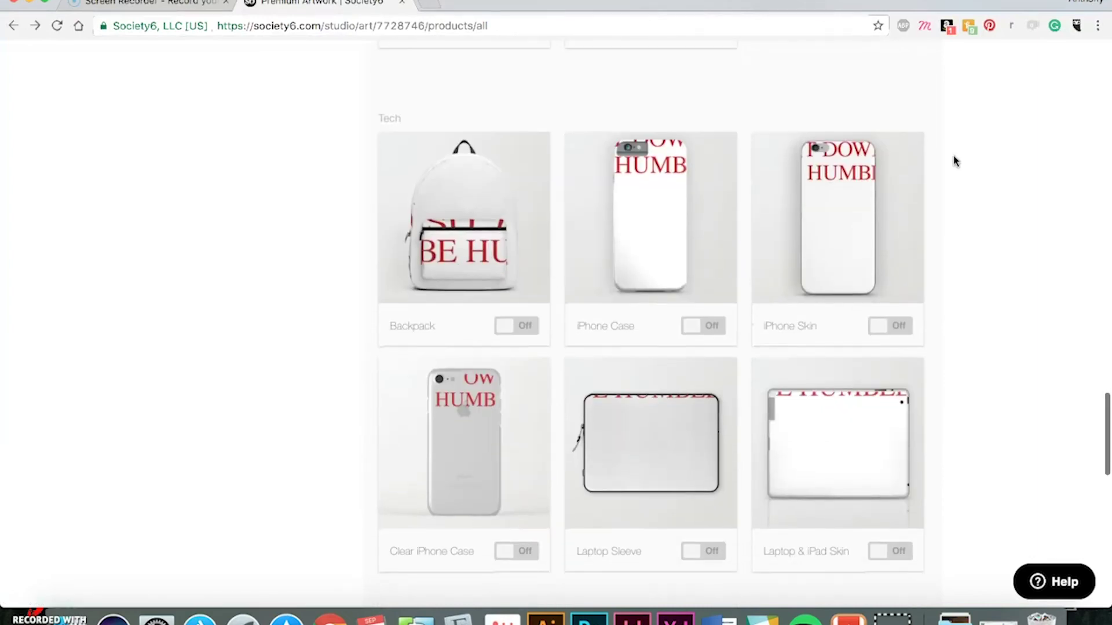
scroll(956, 161, "down", 2)
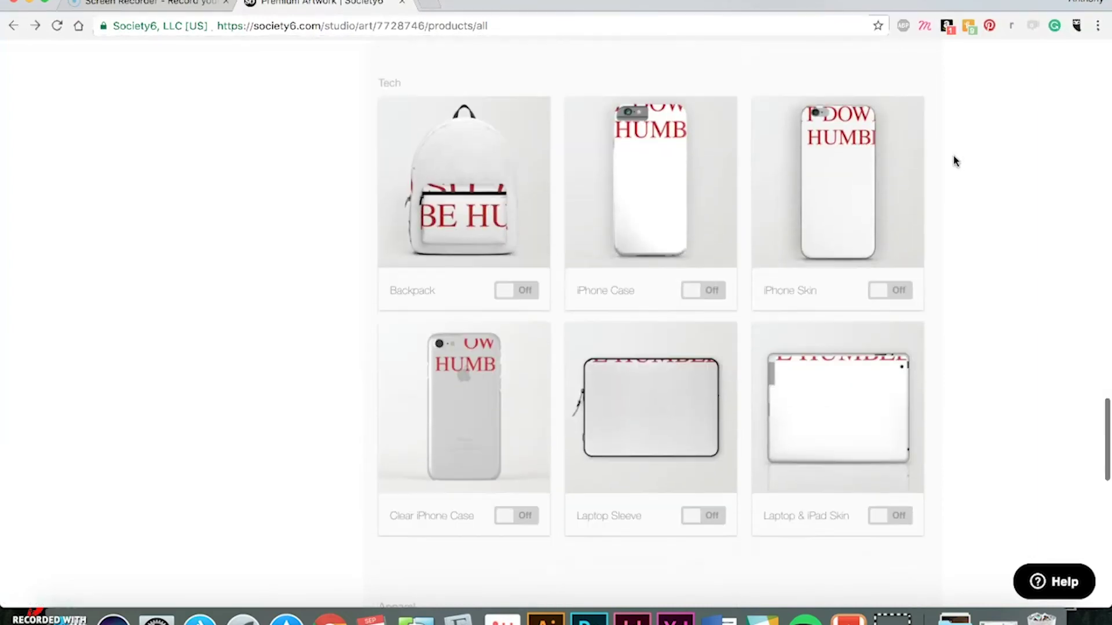
scroll(956, 161, "up", 1)
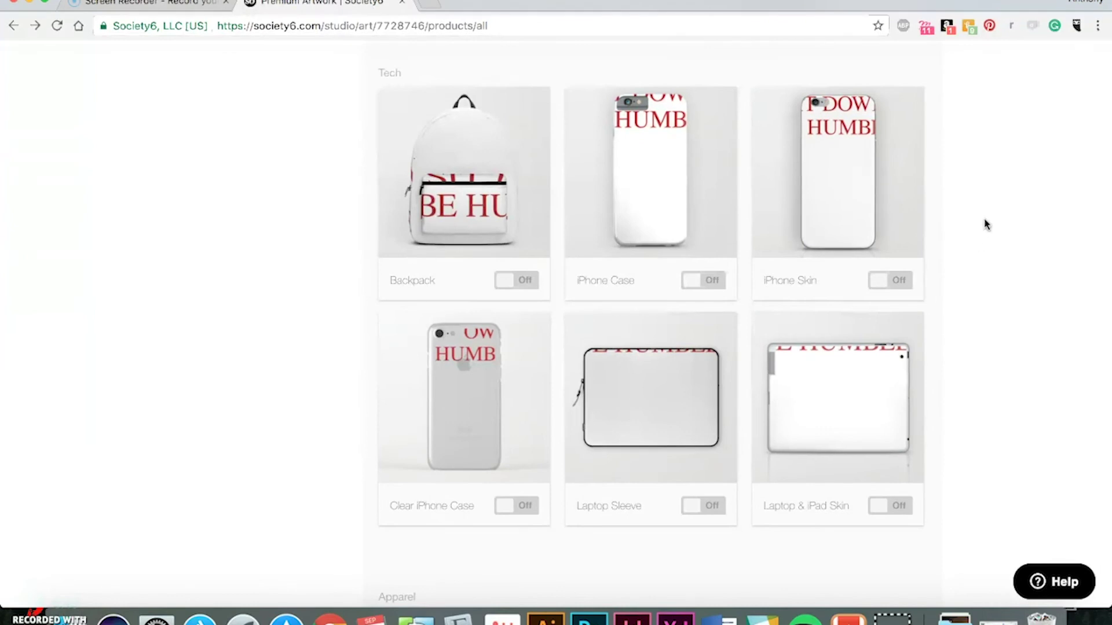
scroll(986, 228, "down", 5)
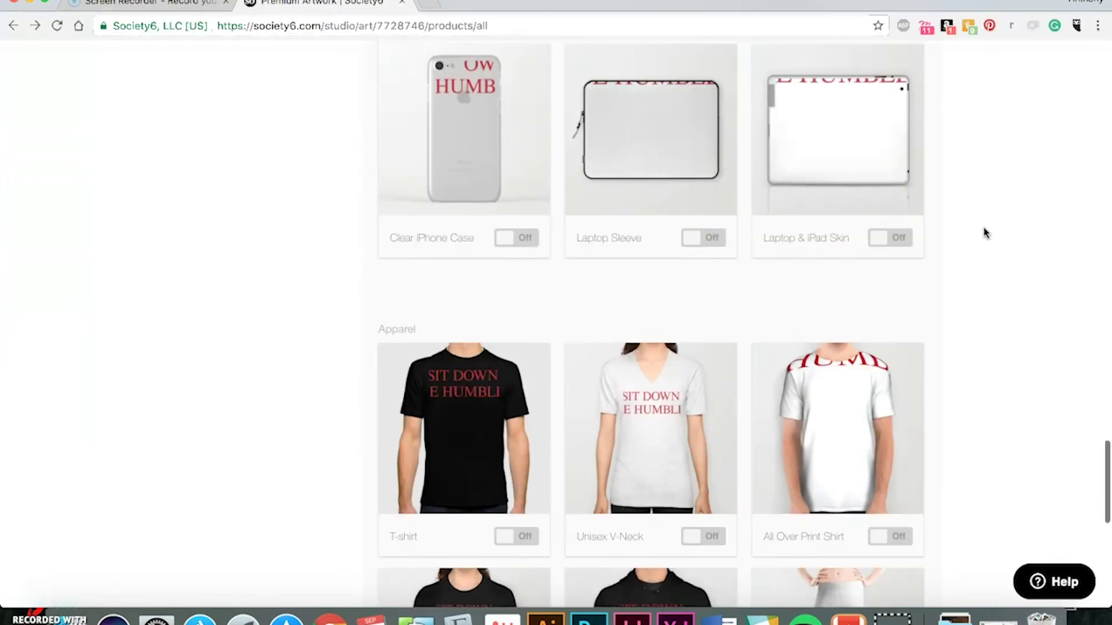
scroll(986, 232, "down", 2)
scroll(986, 233, "down", 3)
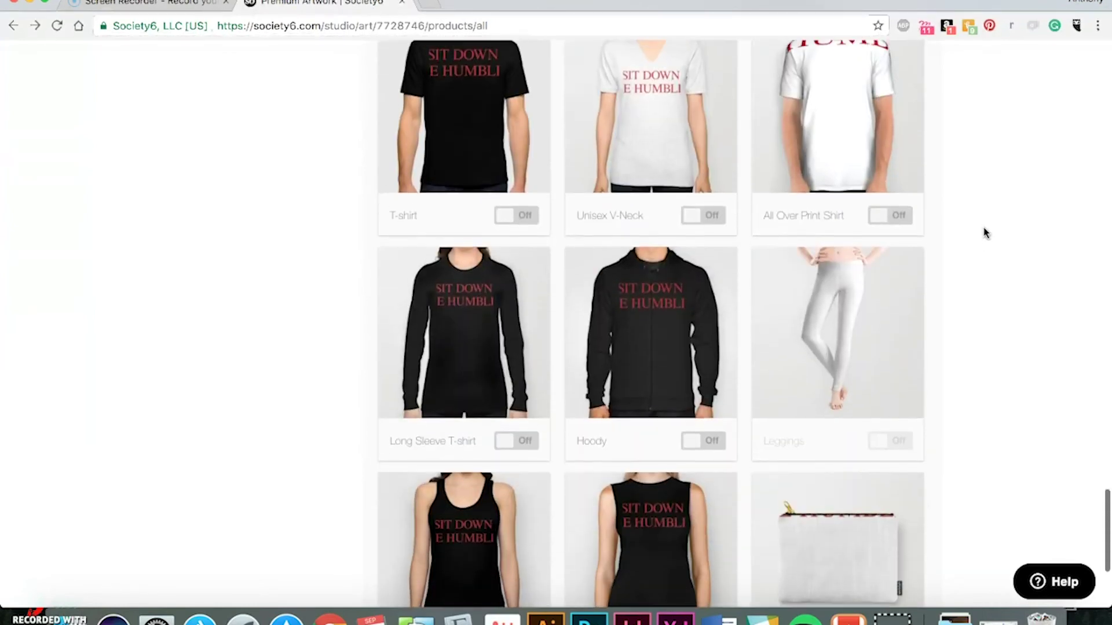
scroll(986, 233, "up", 2)
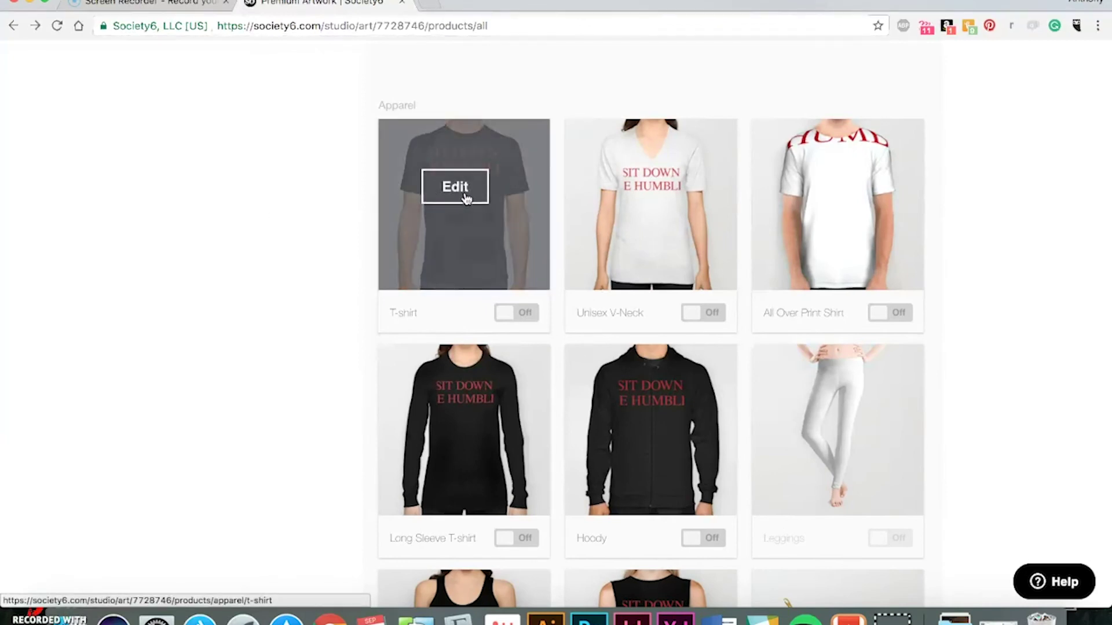
- Edit the T-shirt and shrink its design to 49% so SIT DOWN. BE HUMBLE. fits
left_click(466, 197)
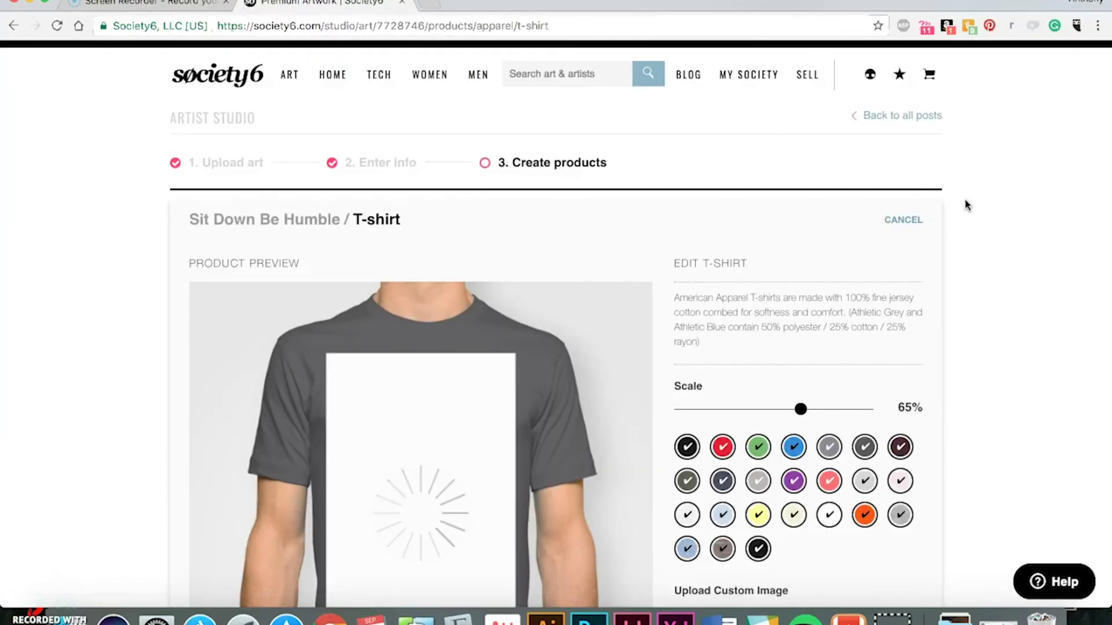
scroll(1005, 191, "down", 3)
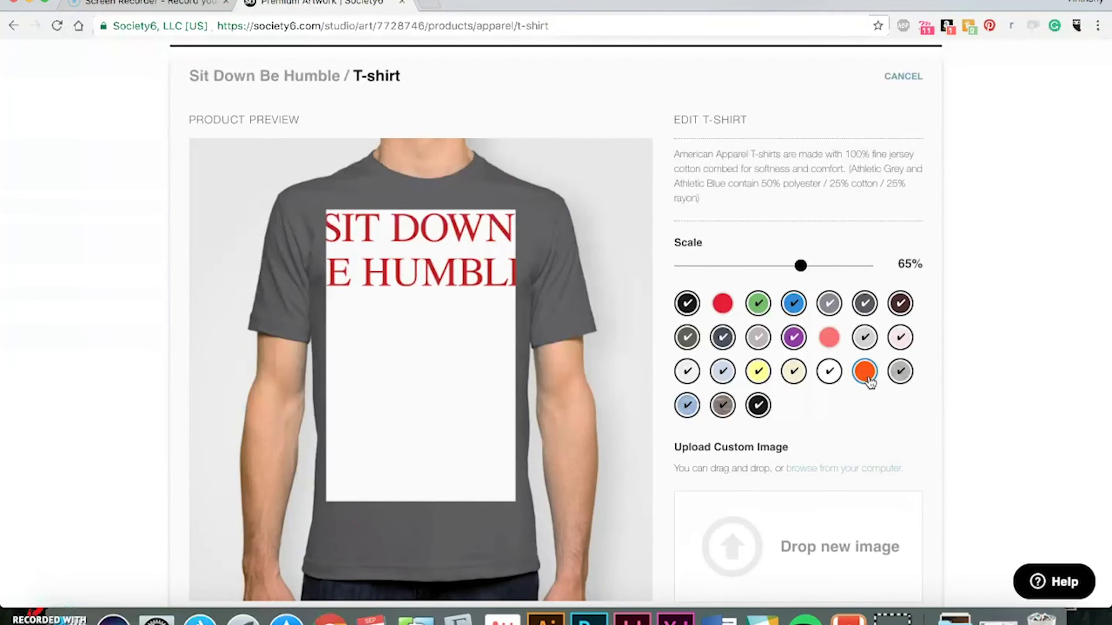
scroll(999, 238, "down", 1)
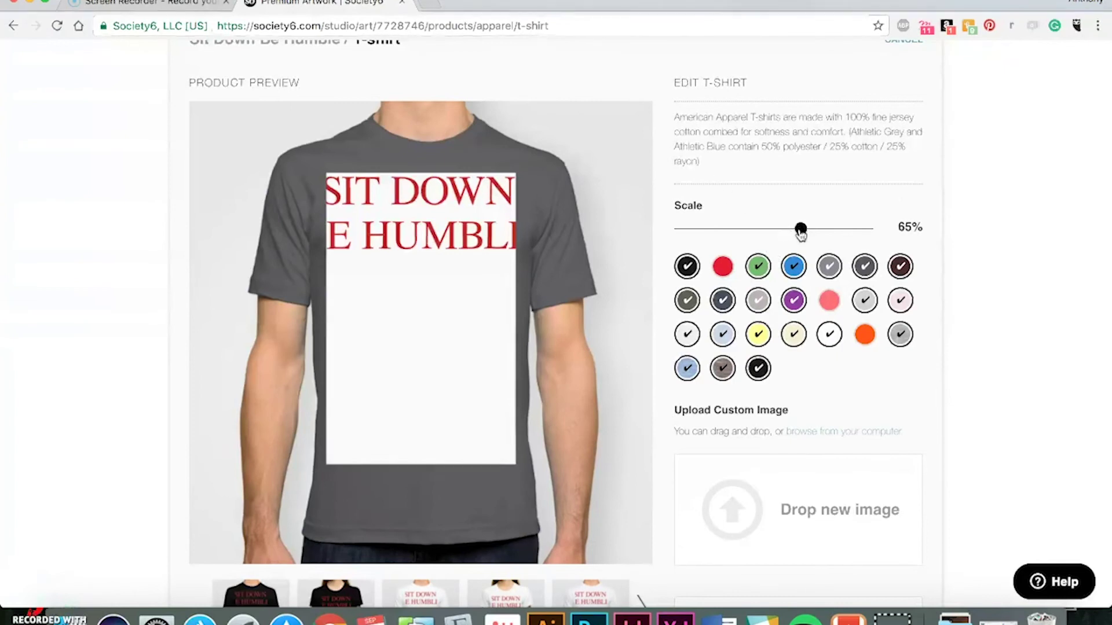
left_click_drag(799, 229, 771, 230)
- Preview the white T-shirt mockup, then save and enable the T-shirt
scroll(857, 235, "down", 1)
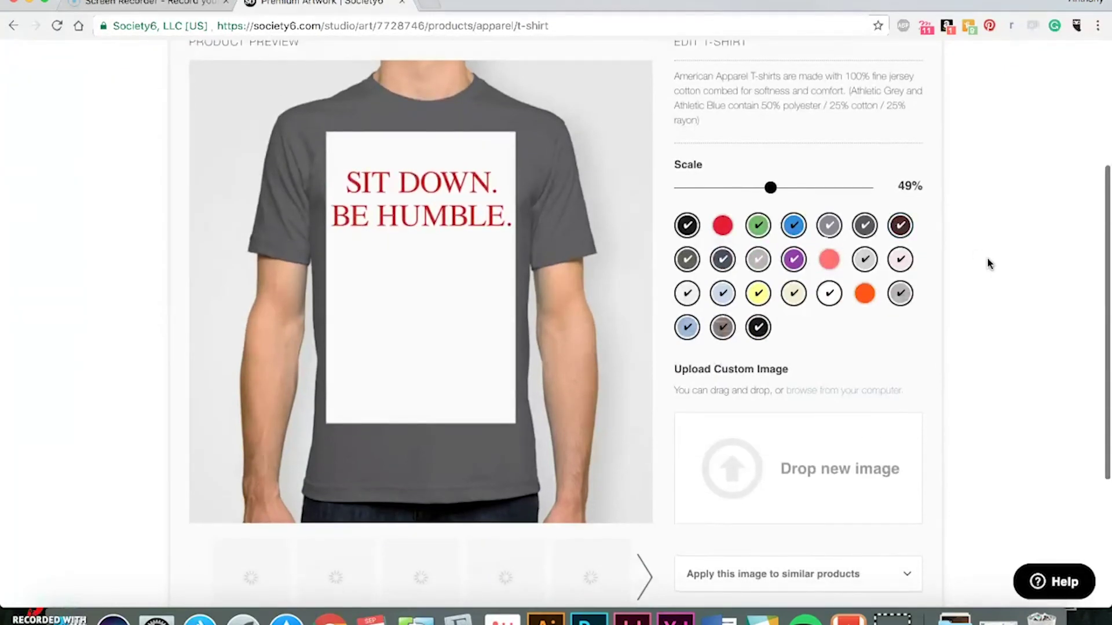
scroll(988, 259, "down", 1)
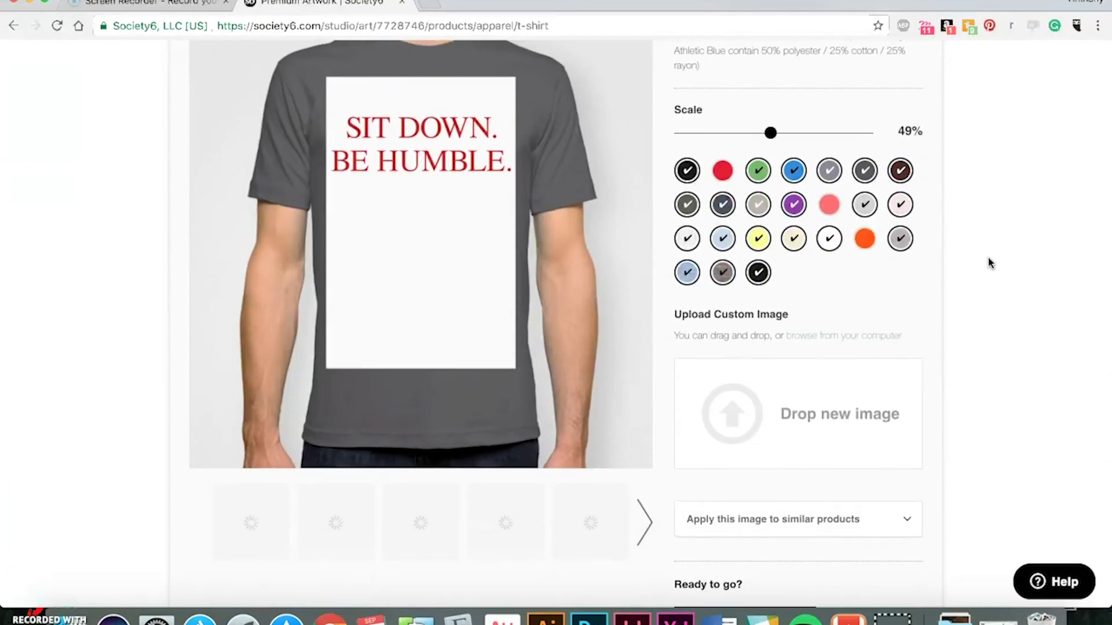
scroll(988, 260, "down", 1)
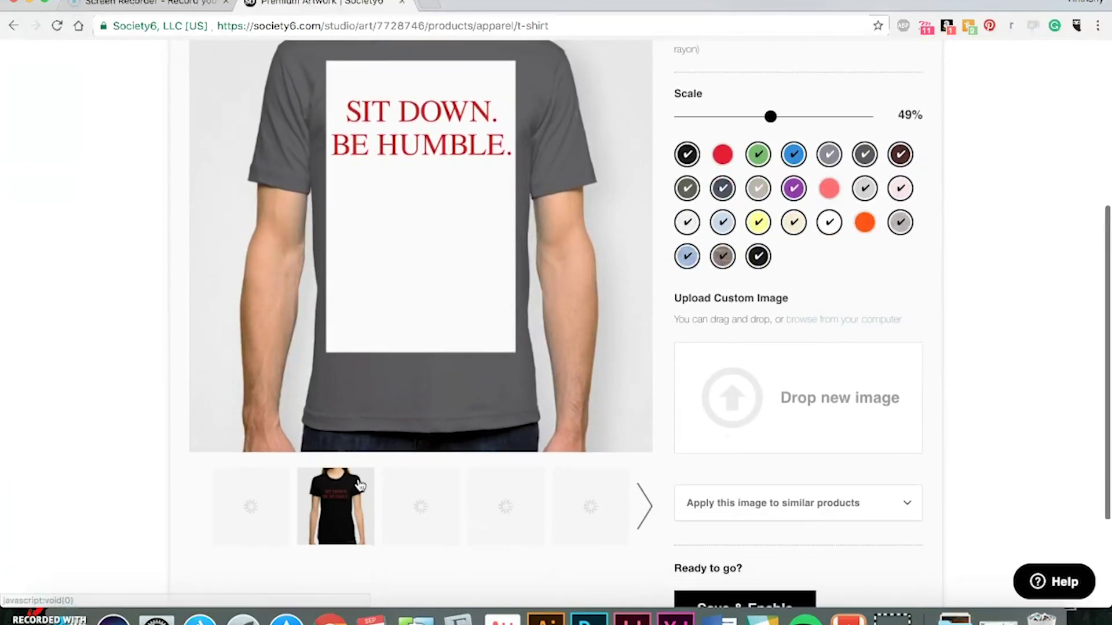
left_click(411, 515)
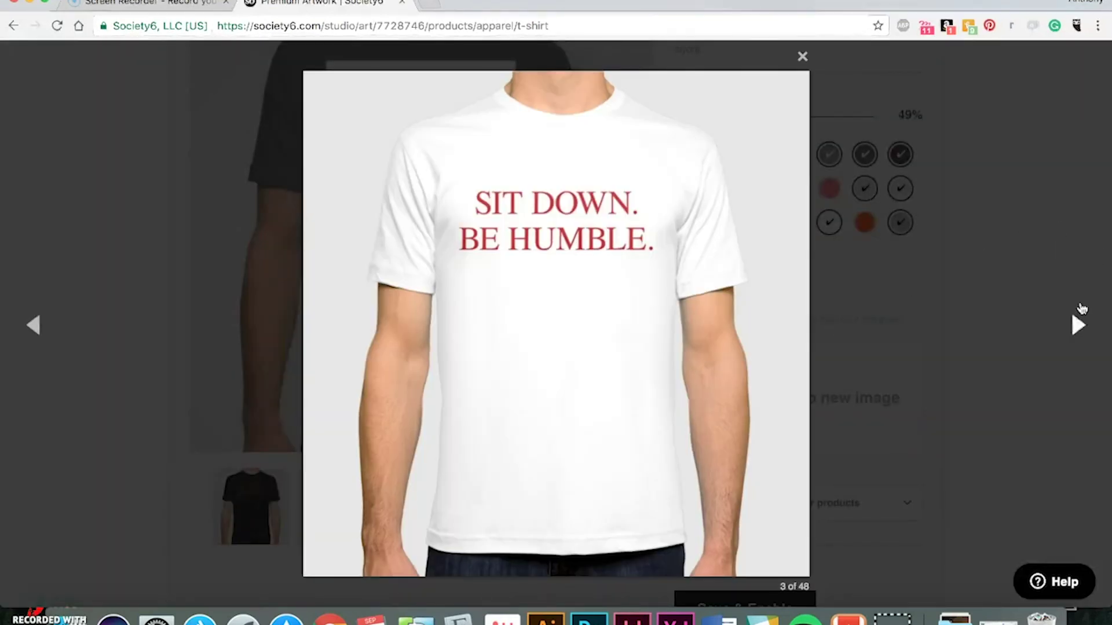
left_click(803, 58)
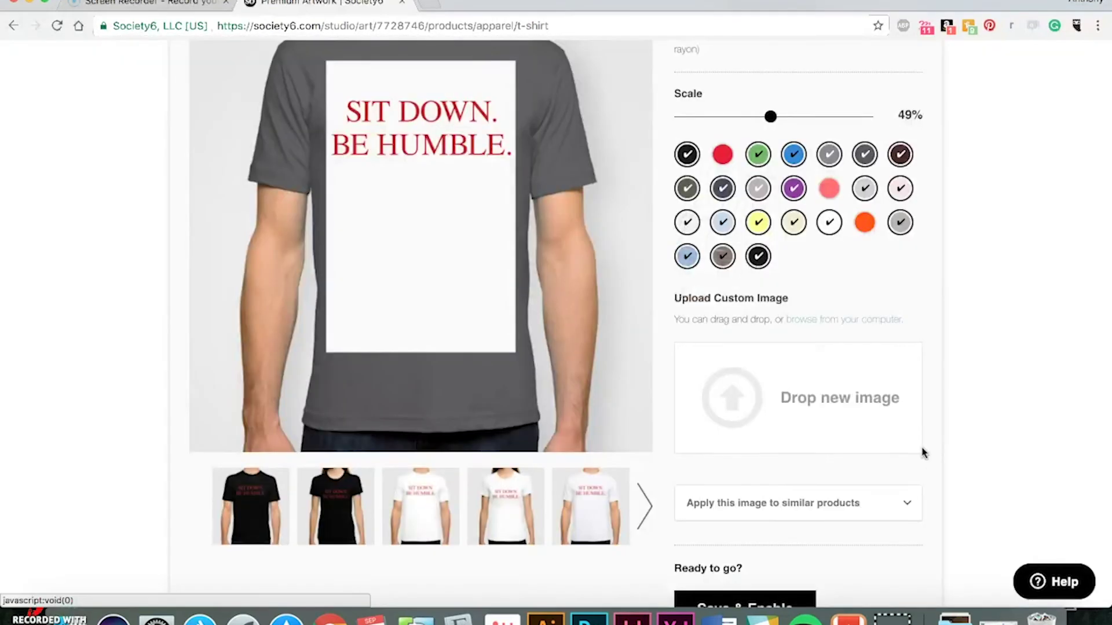
left_click(758, 599)
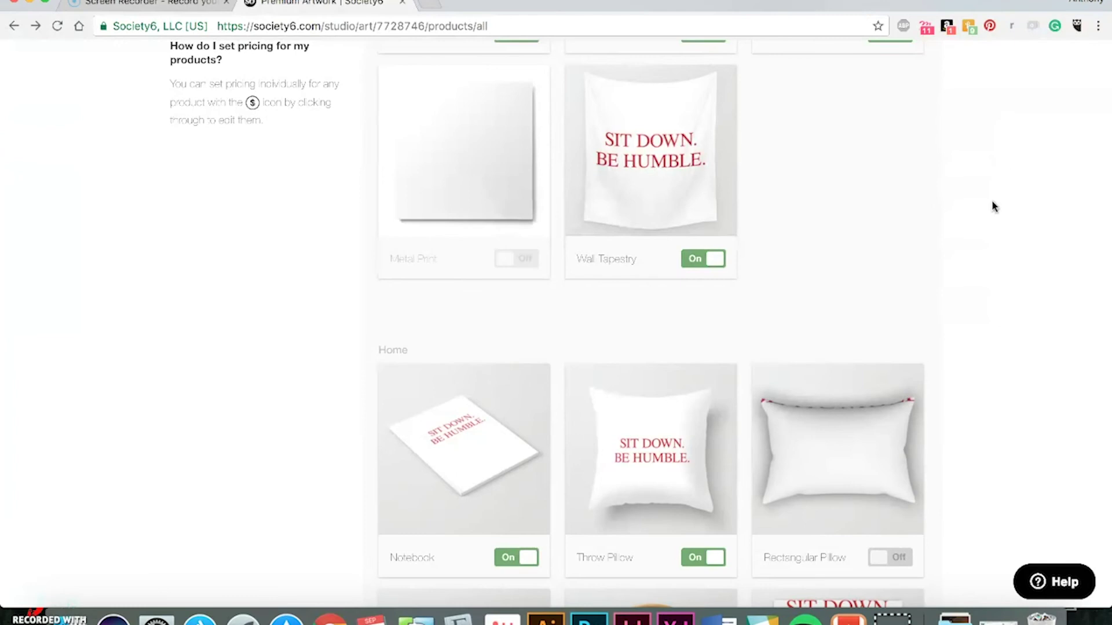
- Return to the top of the Create products page and publish the Sit Down Be Humble post
scroll(991, 201, "down", 10)
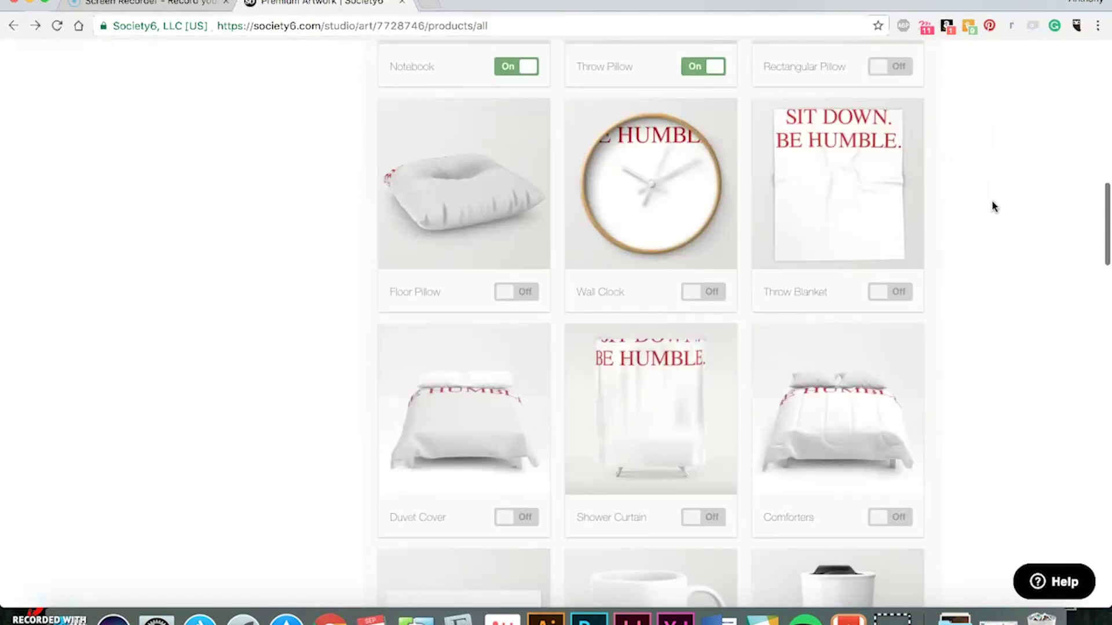
scroll(992, 203, "down", 4)
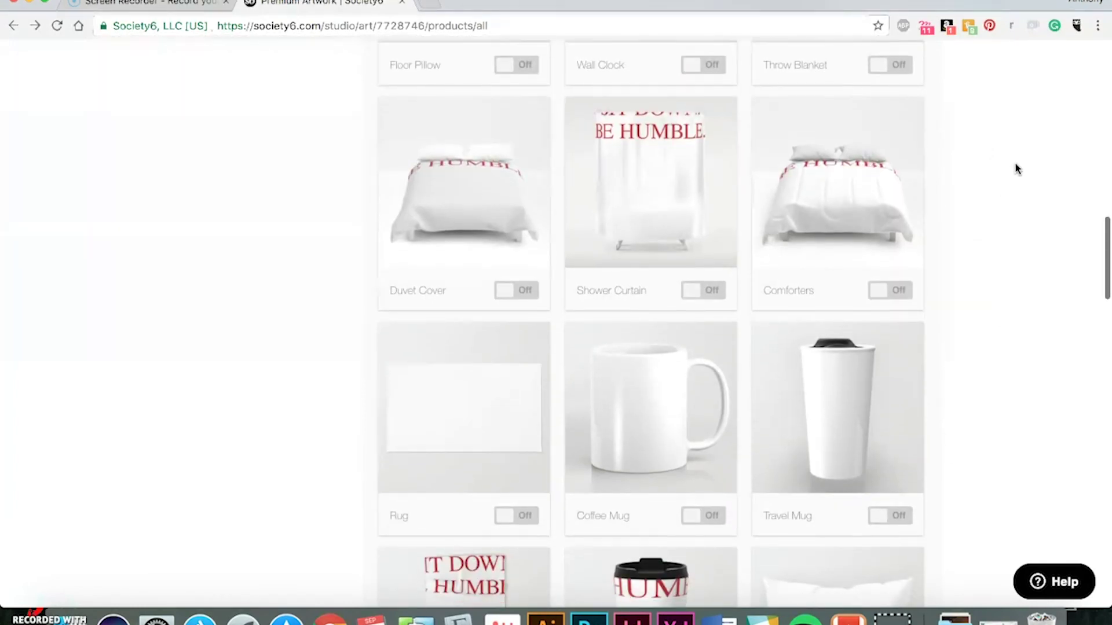
scroll(1016, 164, "down", 10)
scroll(1016, 164, "down", 20)
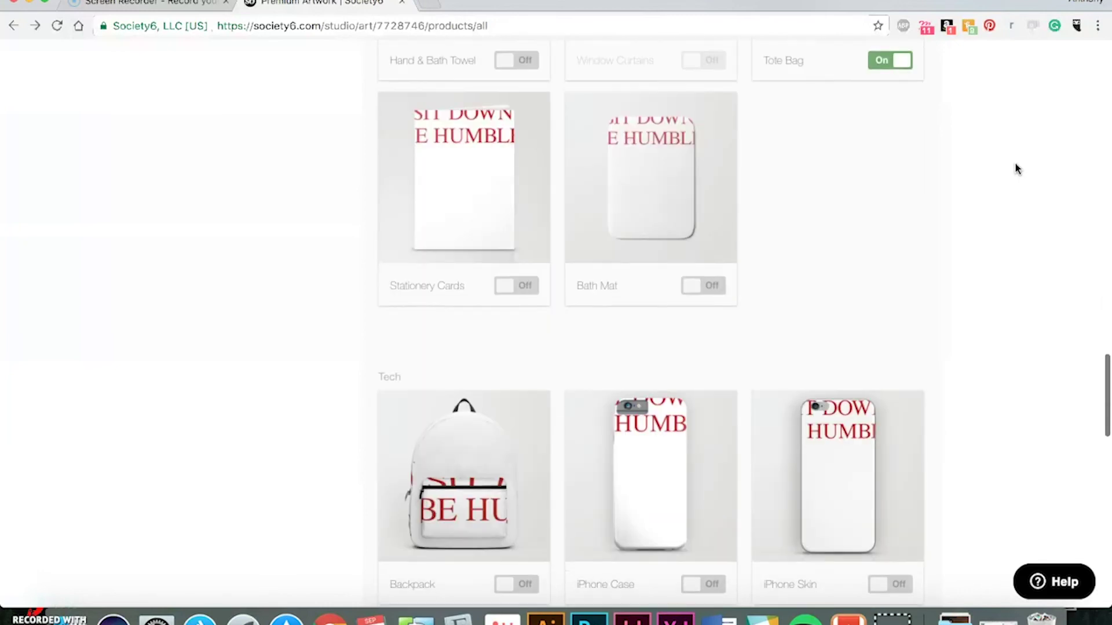
scroll(1016, 164, "down", 9)
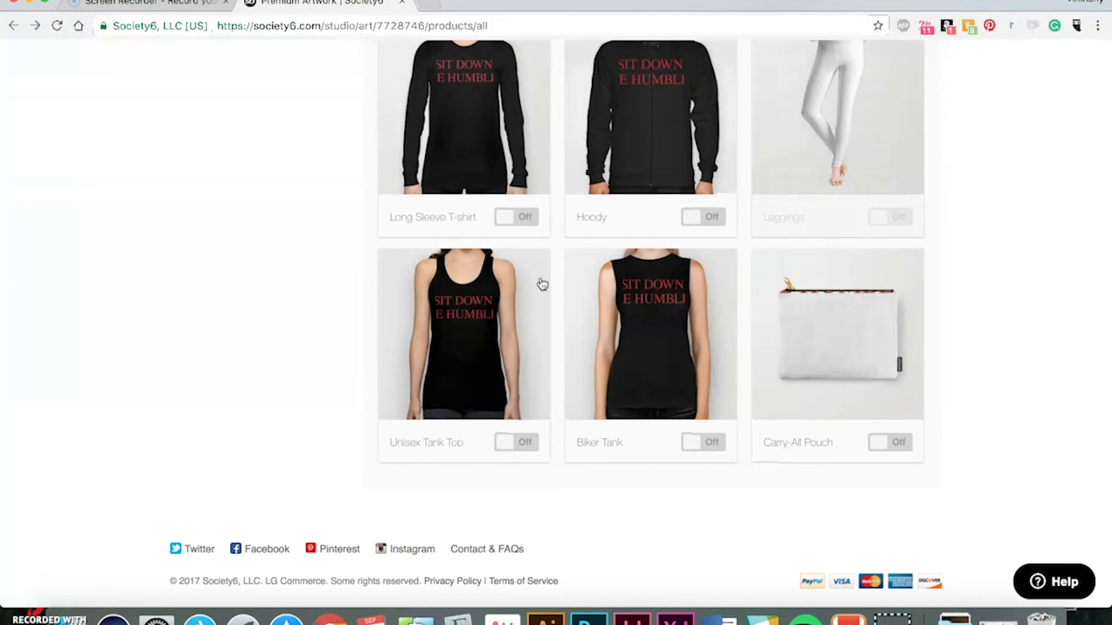
scroll(191, 272, "down", 1)
scroll(190, 271, "up", 9)
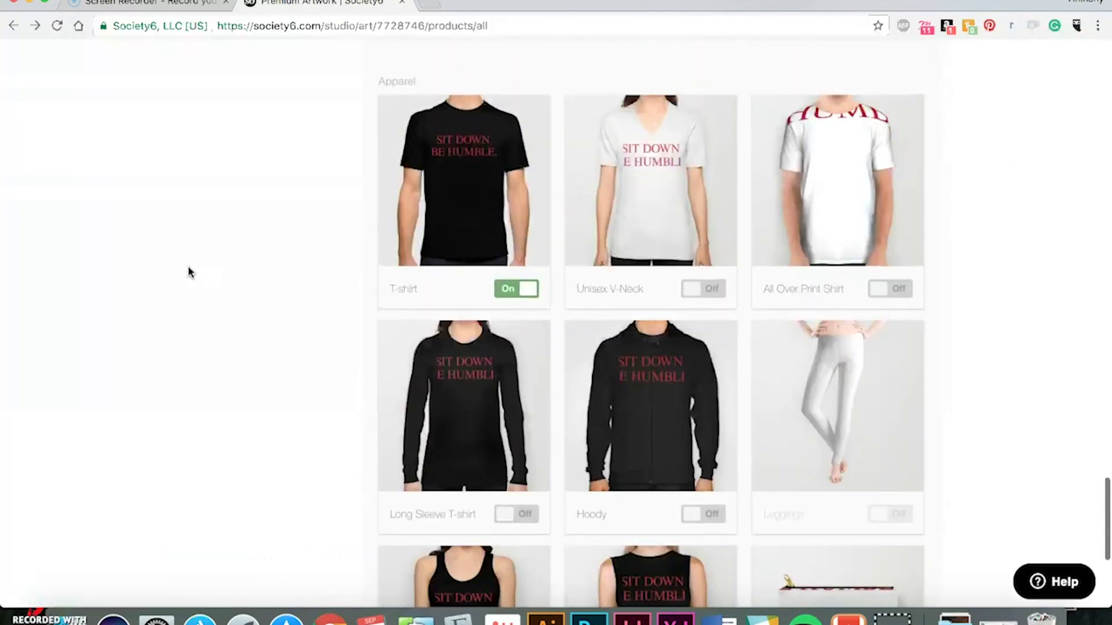
scroll(209, 372, "up", 5)
scroll(210, 372, "up", 15)
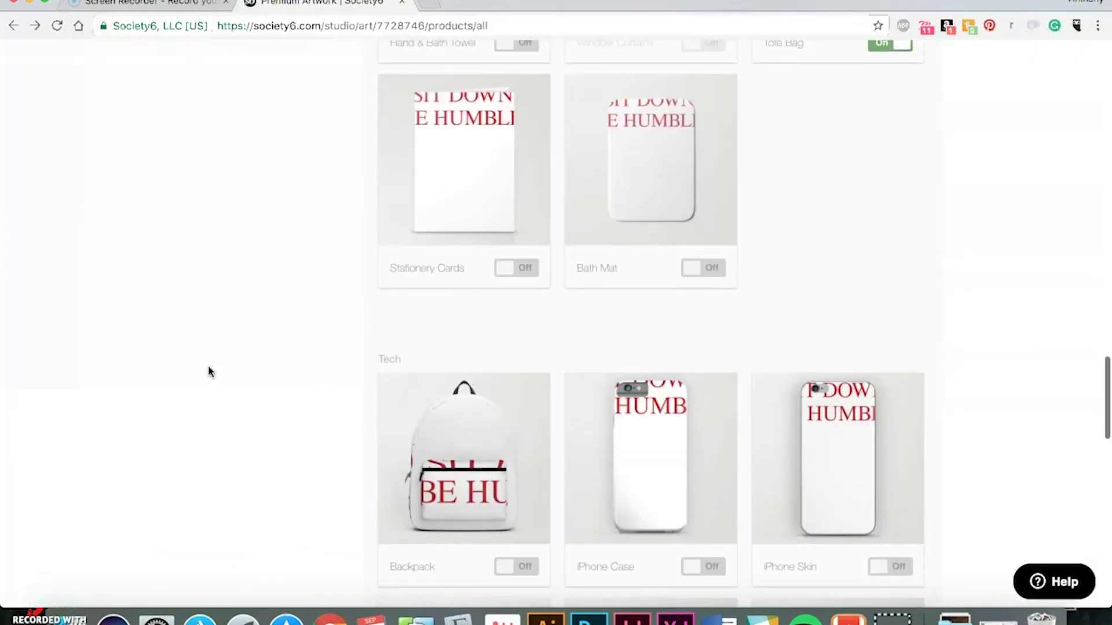
scroll(210, 372, "up", 10)
scroll(265, 191, "up", 10)
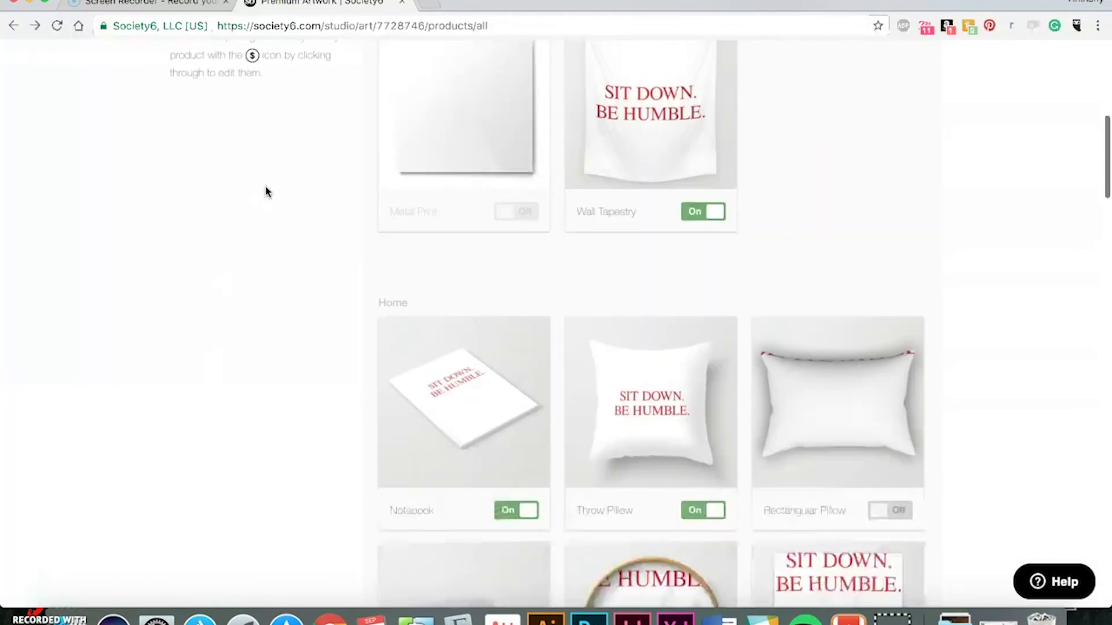
scroll(96, 265, "up", 2)
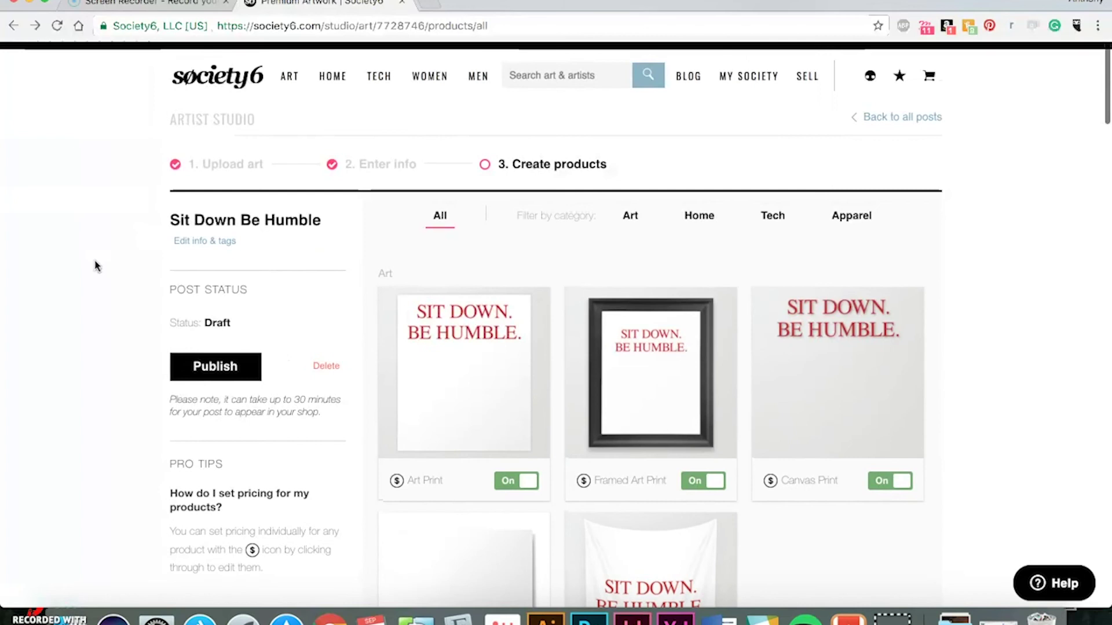
left_click(231, 374)
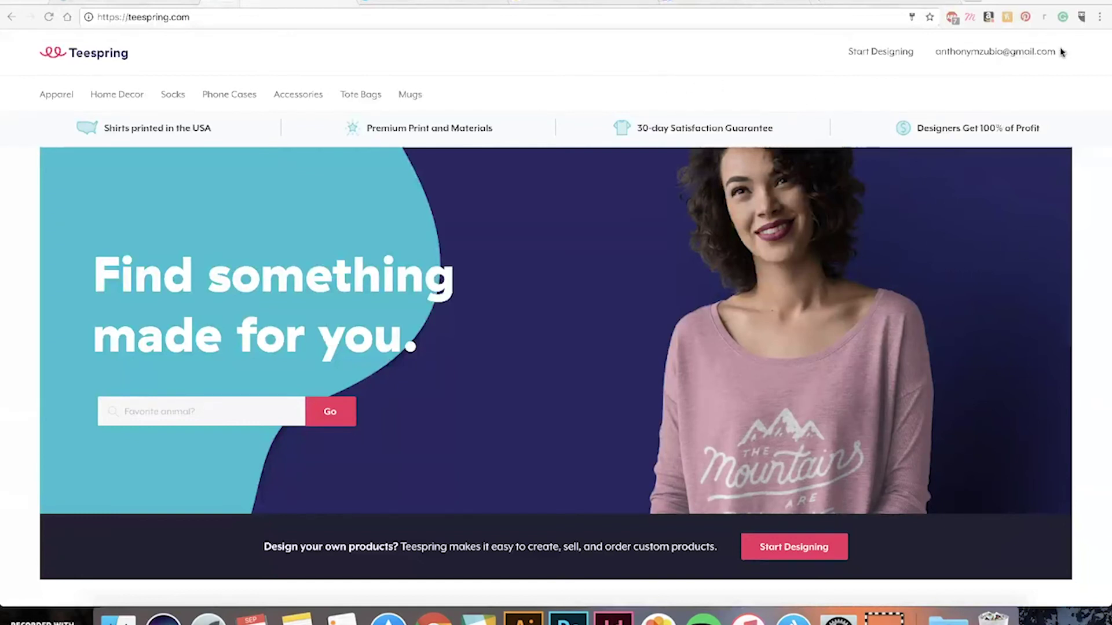
- Scroll through the Teespring home page sections down to the footer and back up
scroll(1006, 92, "down", 3)
scroll(1005, 193, "down", 4)
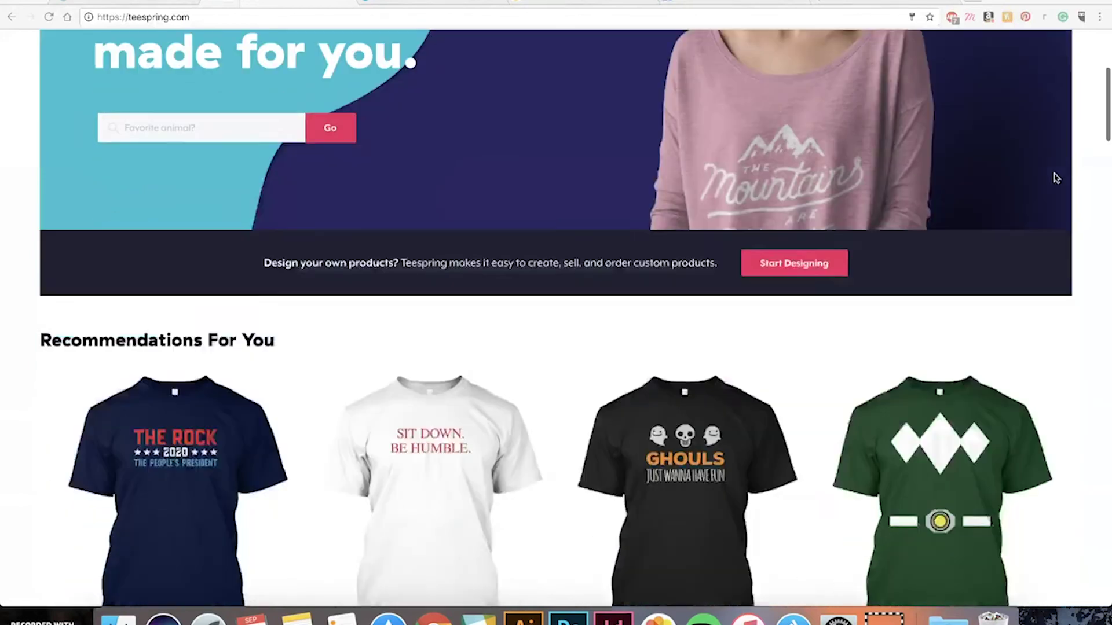
scroll(1055, 177, "down", 9)
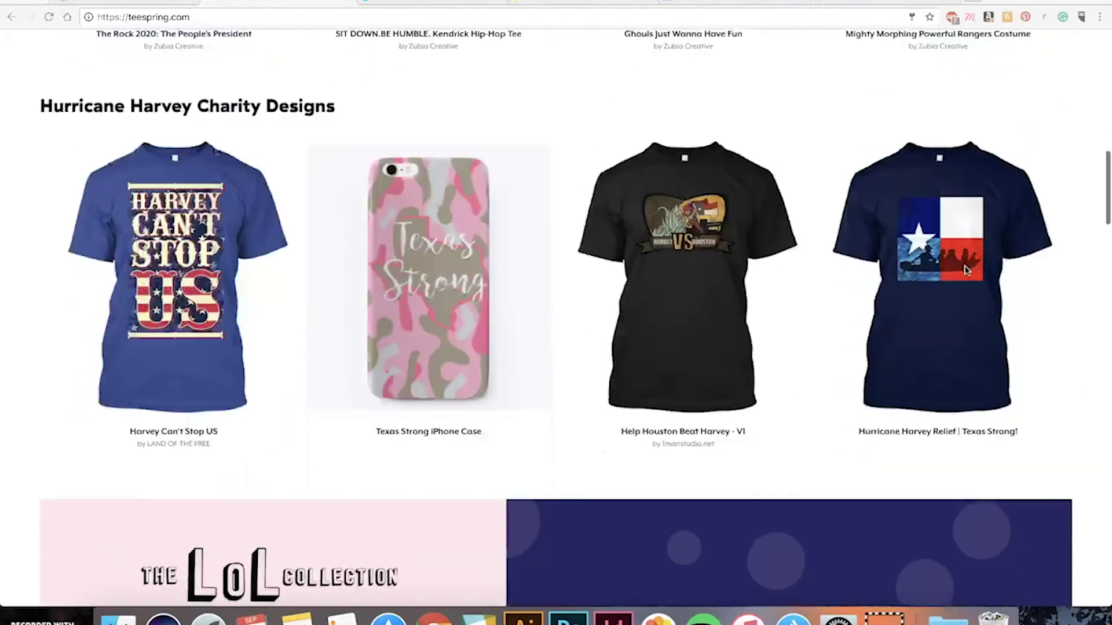
scroll(1070, 140, "down", 2)
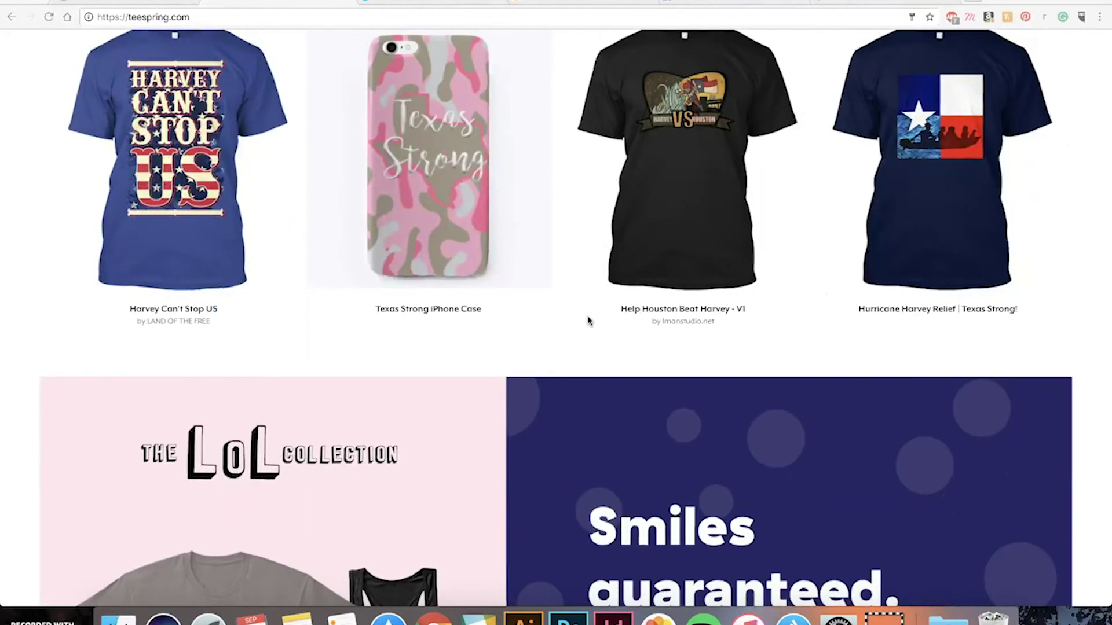
scroll(571, 305, "down", 5)
scroll(571, 307, "down", 10)
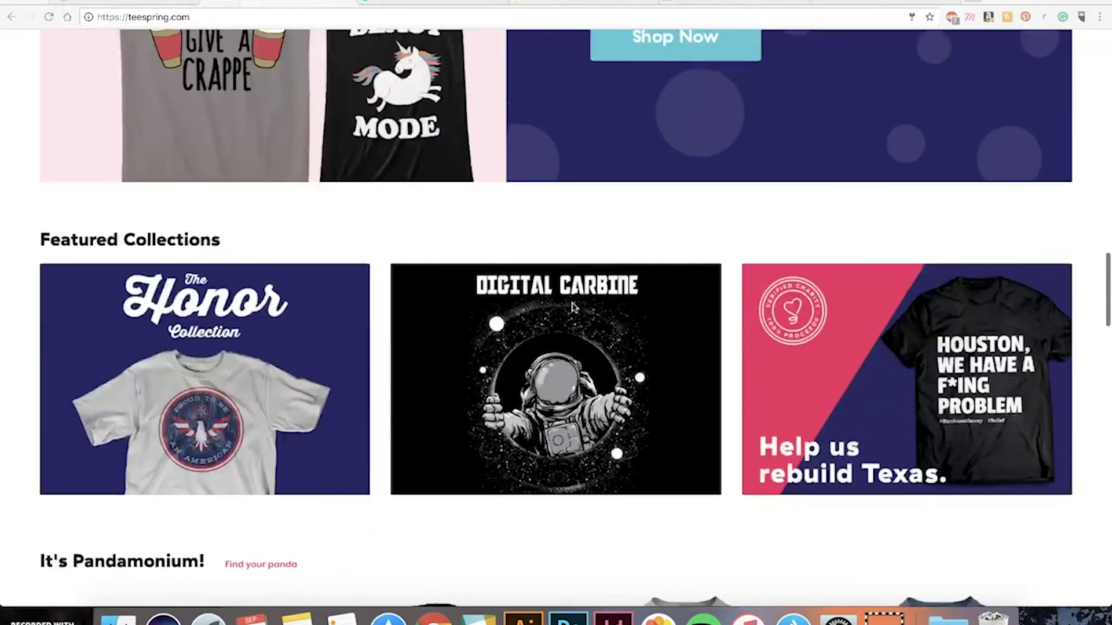
scroll(537, 243, "down", 5)
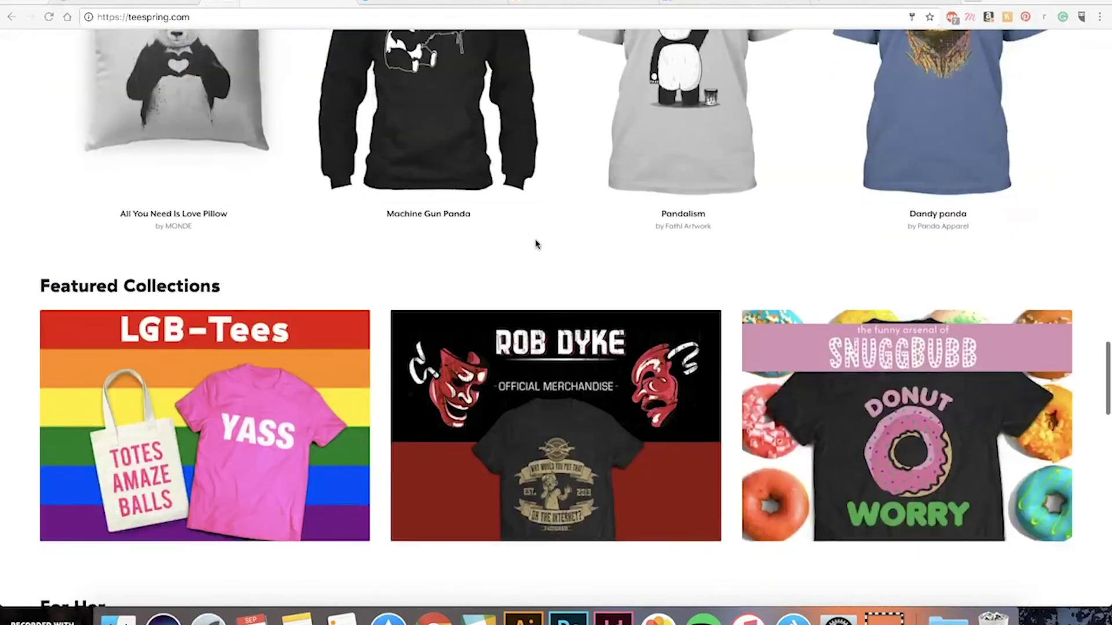
scroll(536, 243, "down", 9)
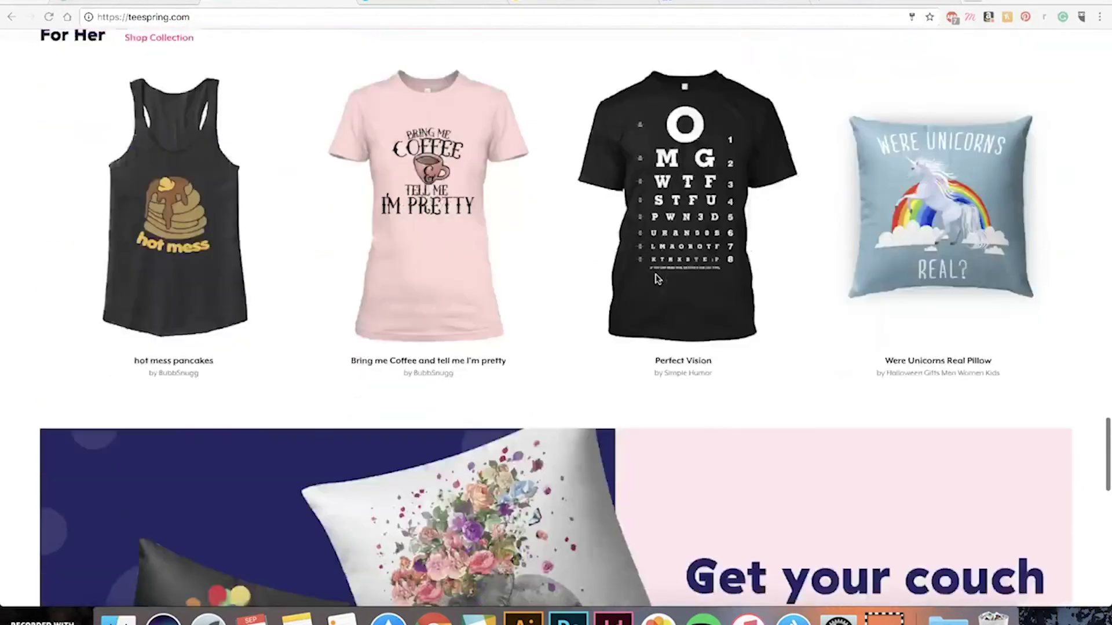
scroll(618, 313, "down", 10)
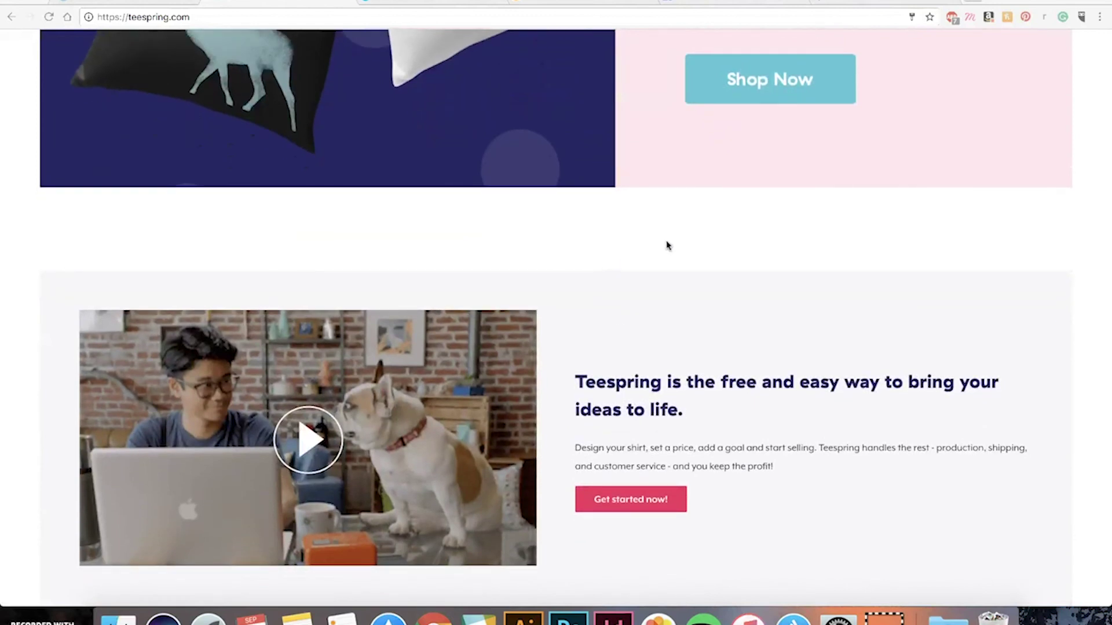
scroll(666, 245, "down", 3)
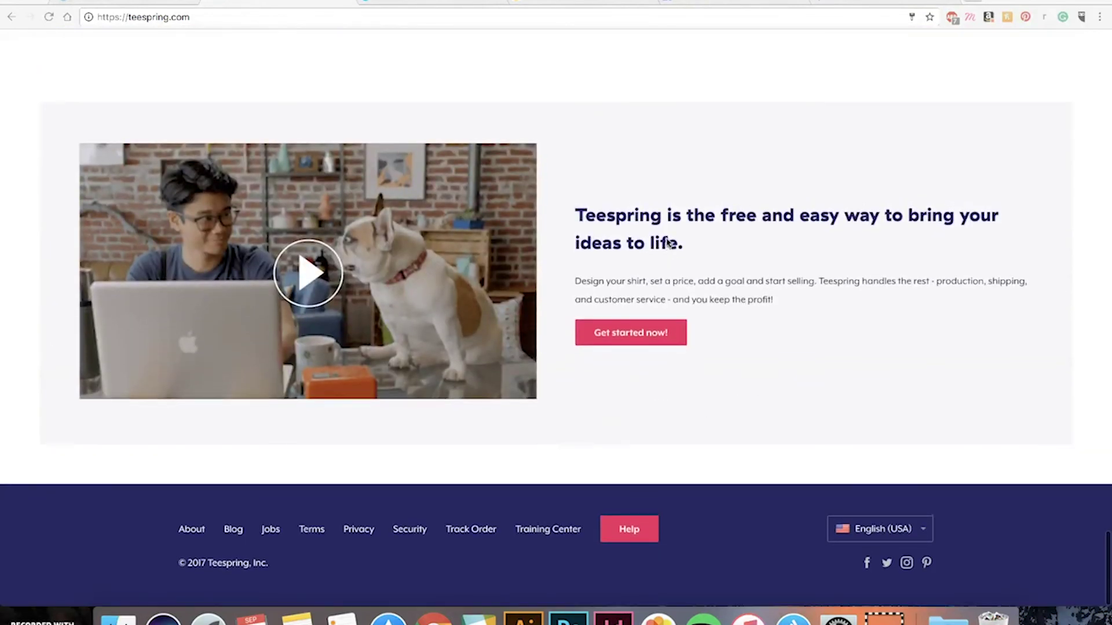
scroll(667, 239, "up", 20)
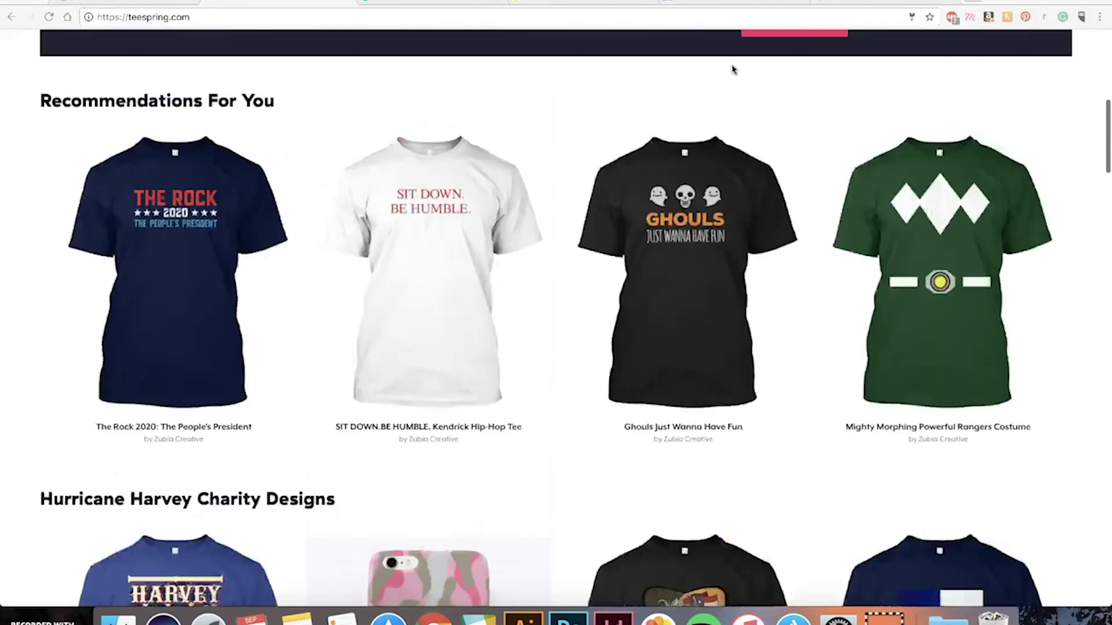
scroll(732, 68, "up", 8)
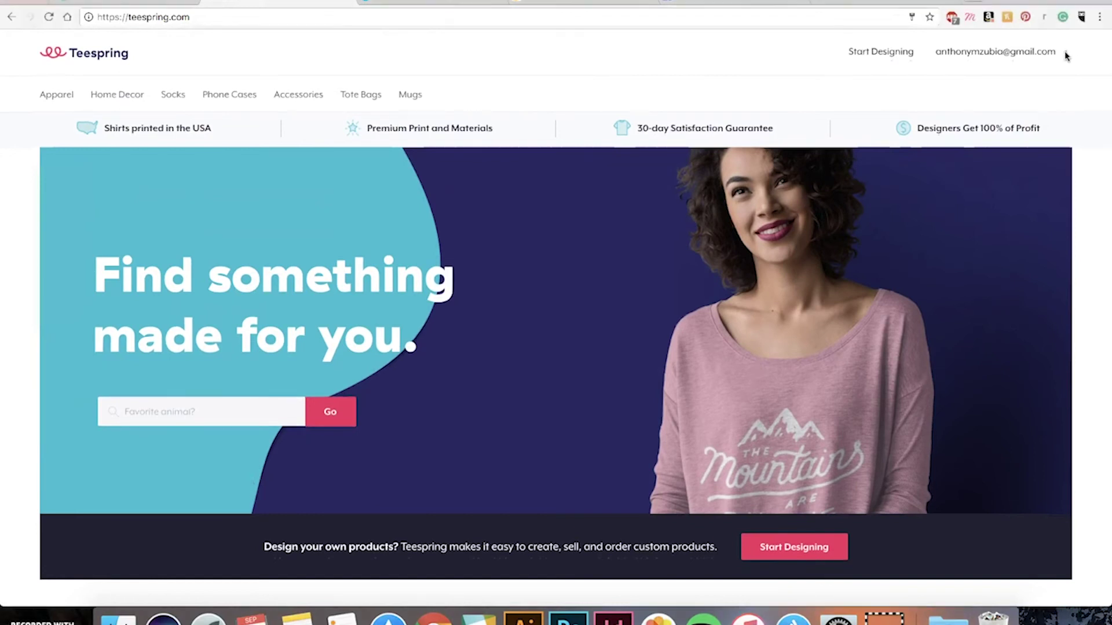
- Open the Products dashboard from the account menu and show All Time sales totals
left_click(1065, 53)
left_click(968, 87)
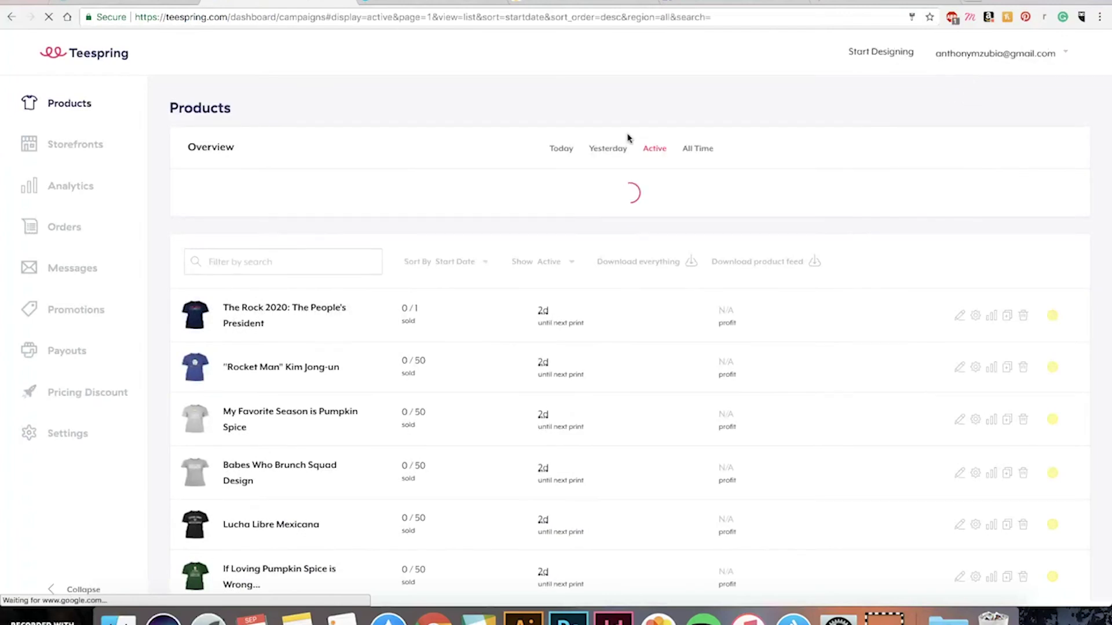
left_click(698, 148)
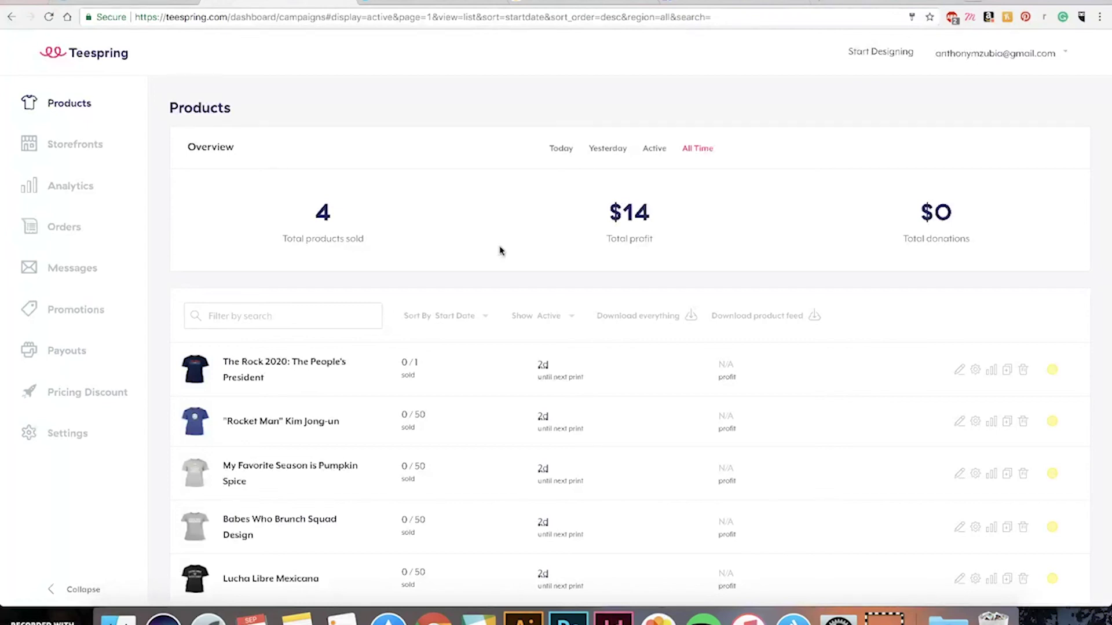
- Open The Rock 2020: The People's President listing ($21.99 Hanes Tagless Tee) and browse it
left_click(321, 365)
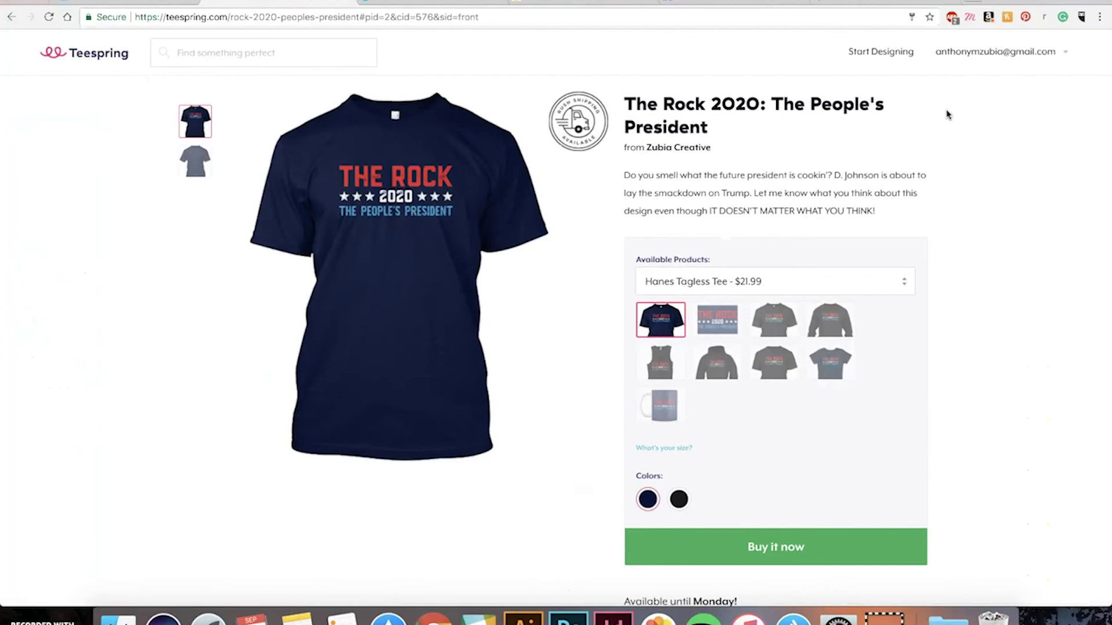
scroll(987, 130, "down", 5)
scroll(988, 130, "down", 7)
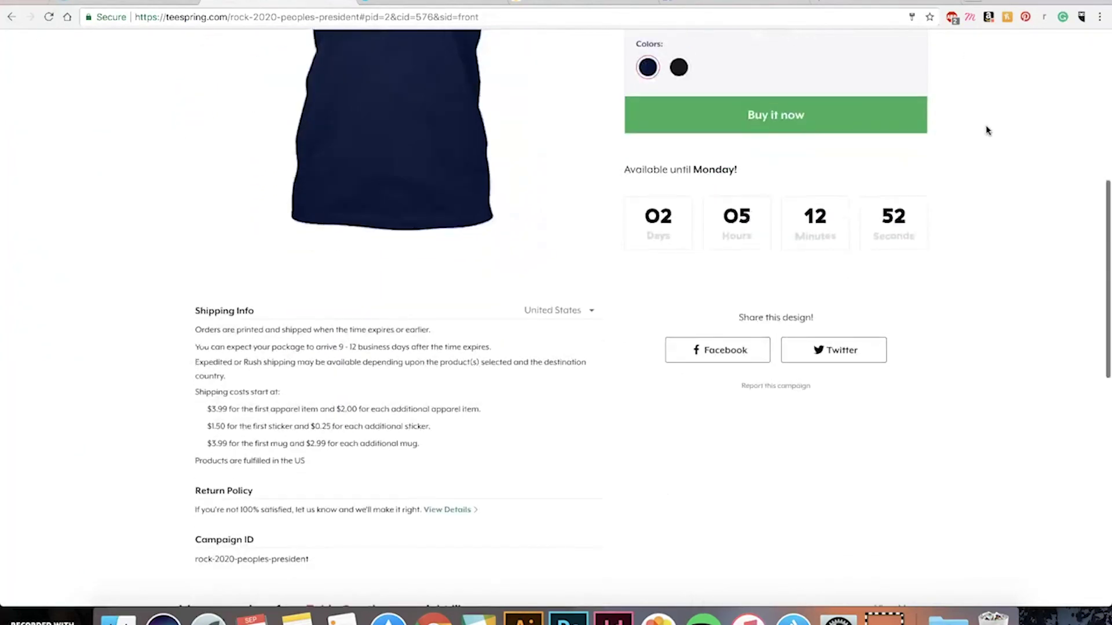
scroll(987, 130, "down", 7)
scroll(987, 130, "up", 5)
scroll(987, 131, "up", 12)
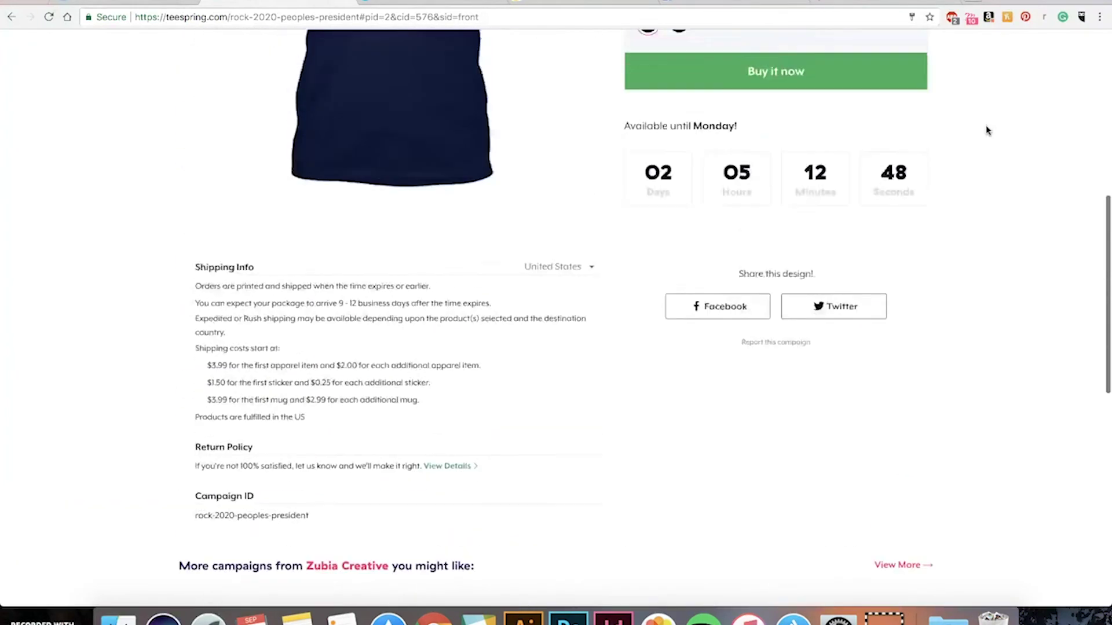
scroll(987, 130, "up", 2)
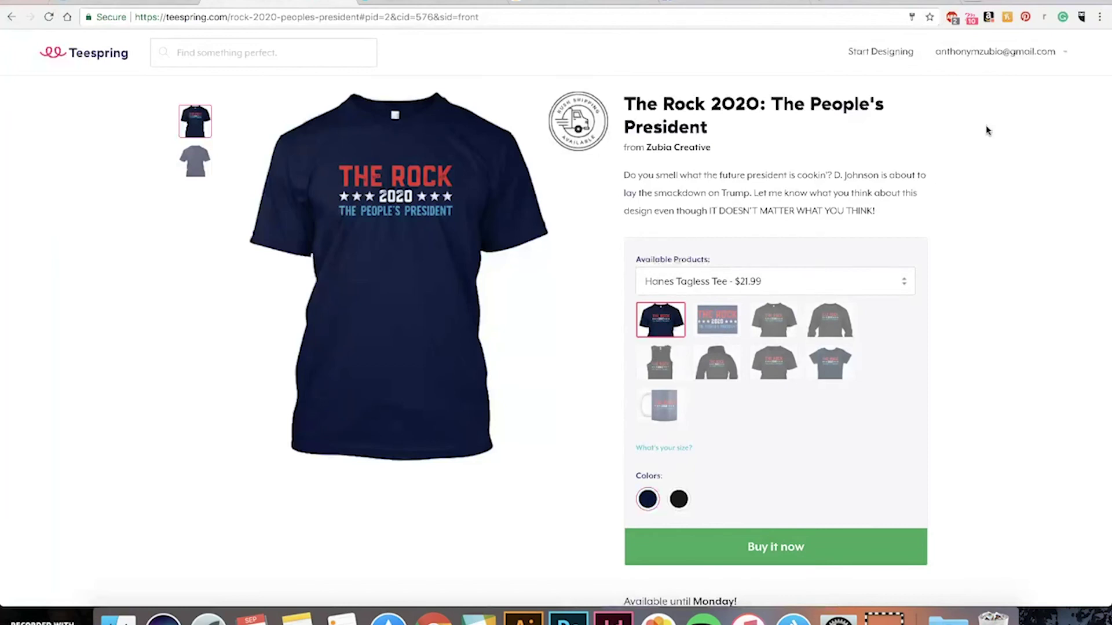
scroll(681, 219, "down", 1)
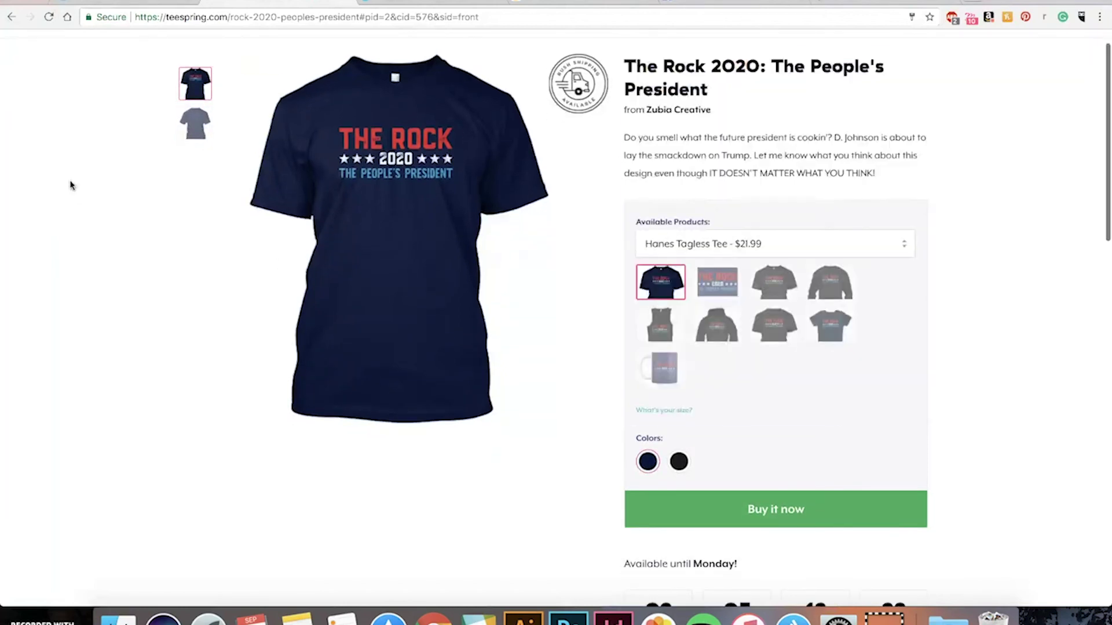
- Go back to the Teespring home page via the logo and scroll to the top
left_click(104, 50)
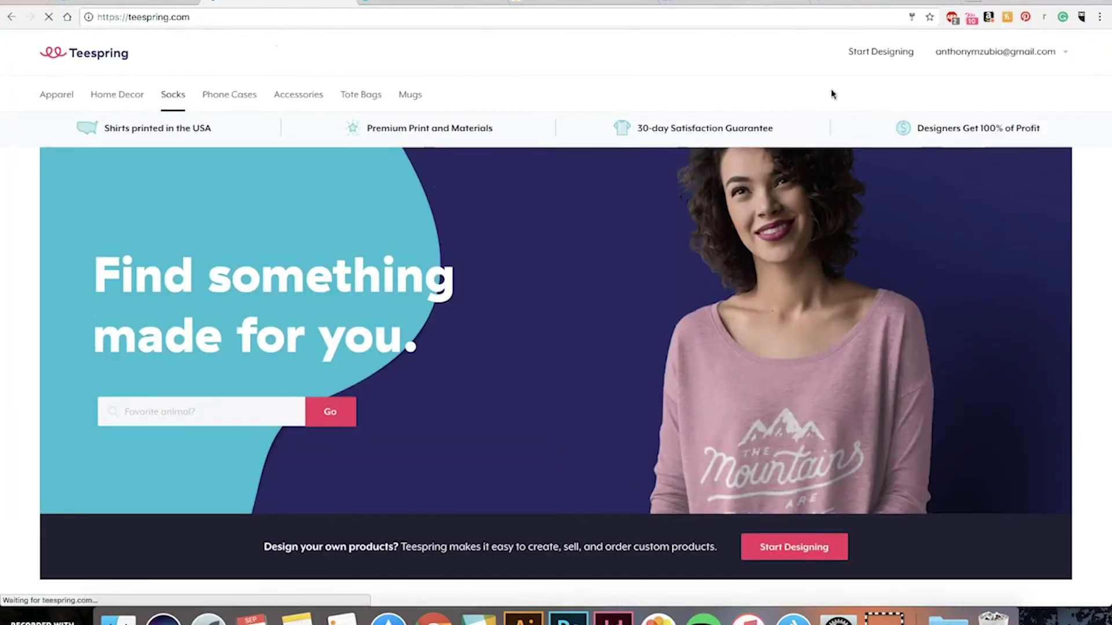
scroll(1091, 101, "down", 3)
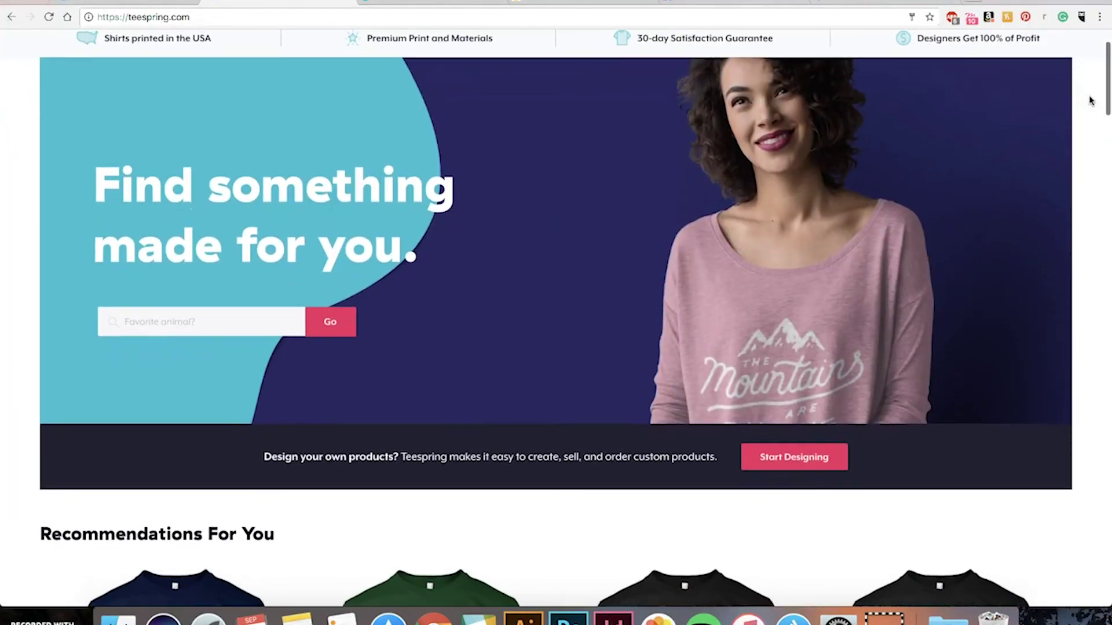
scroll(1091, 101, "up", 1)
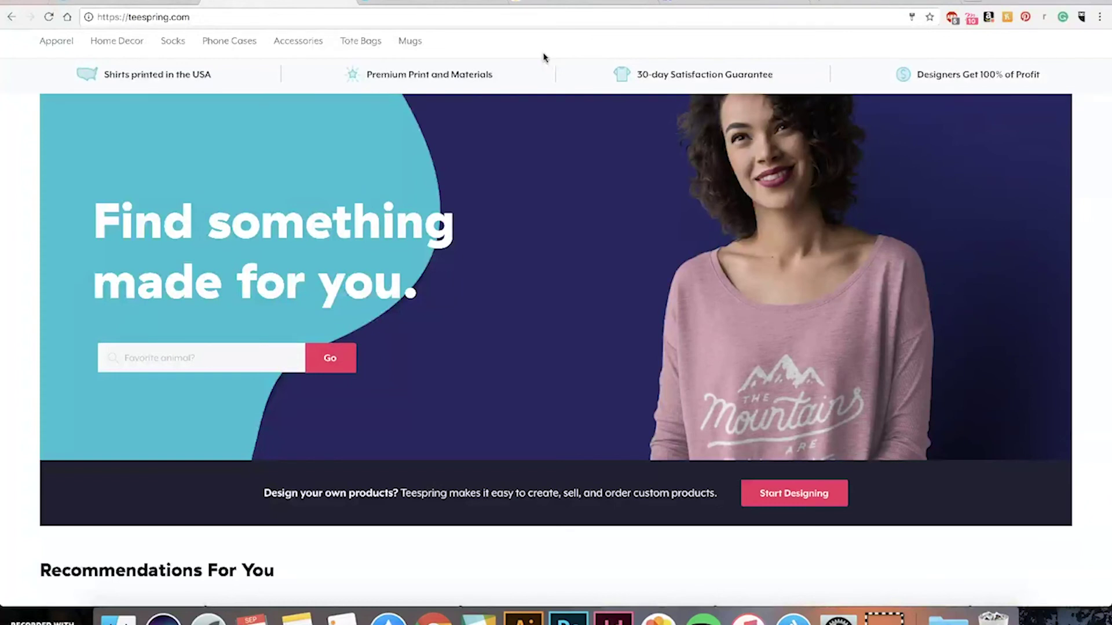
scroll(565, 49, "up", 2)
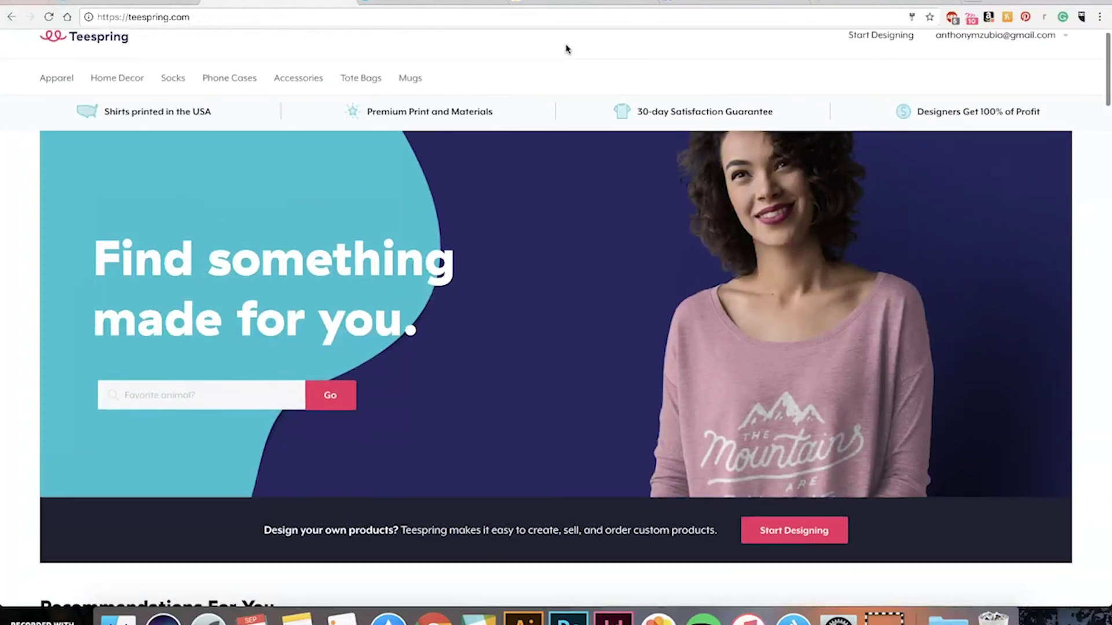
scroll(567, 49, "up", 1)
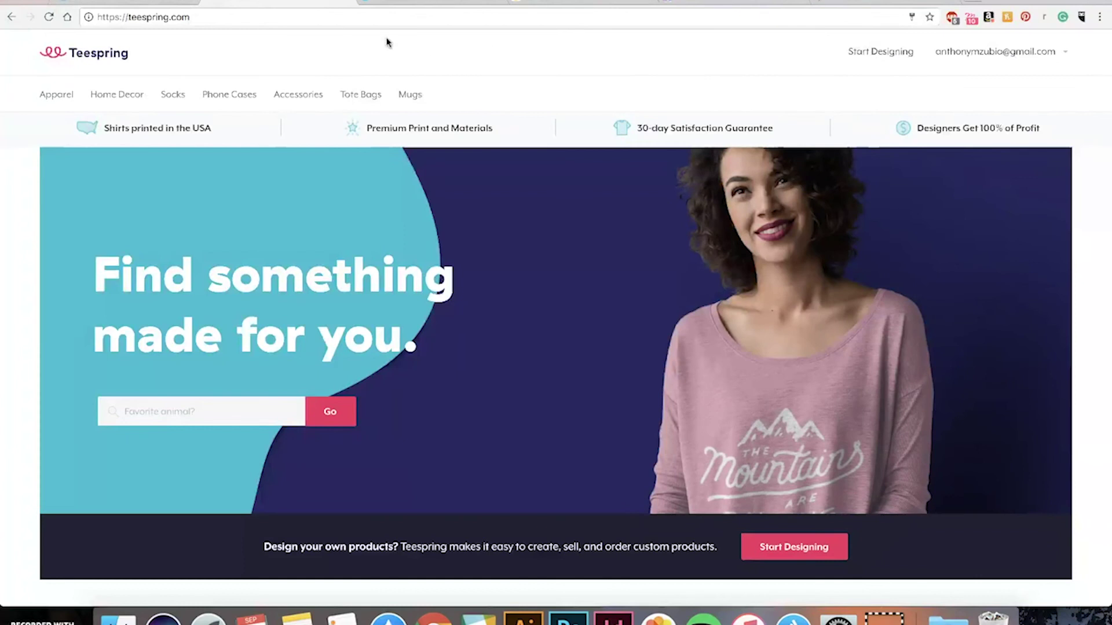
left_click(346, 3)
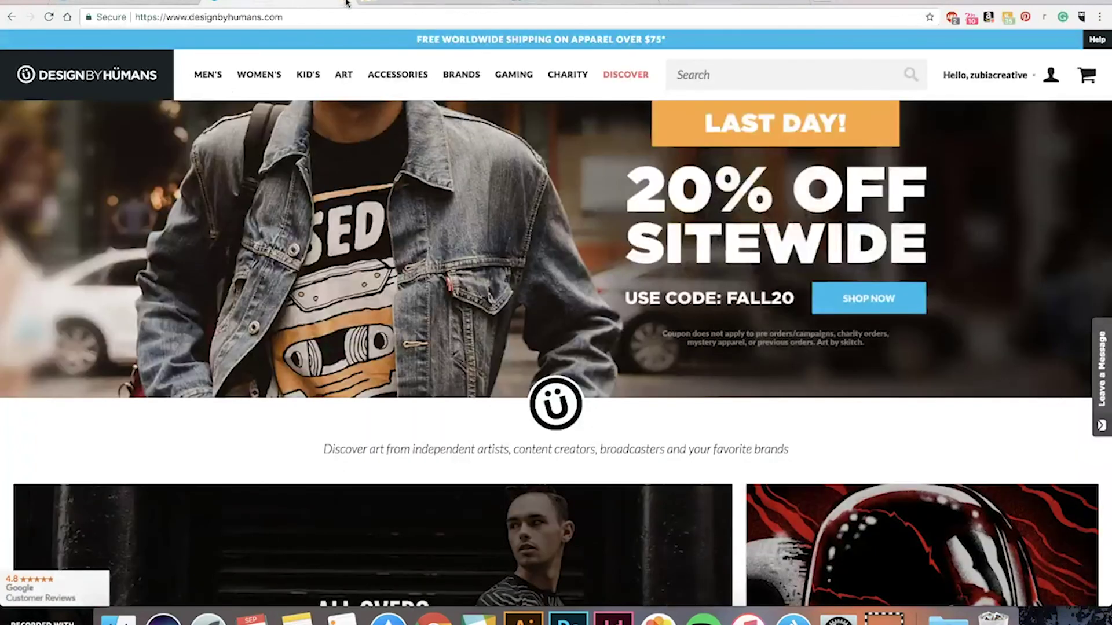
mouse_move(209, 71)
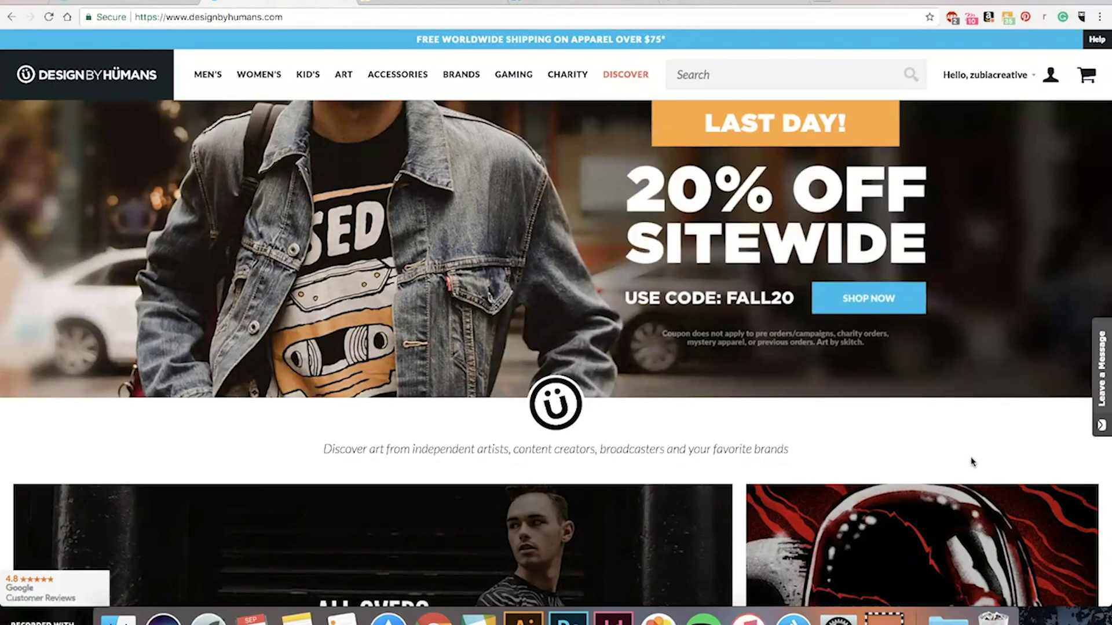
scroll(926, 451, "down", 7)
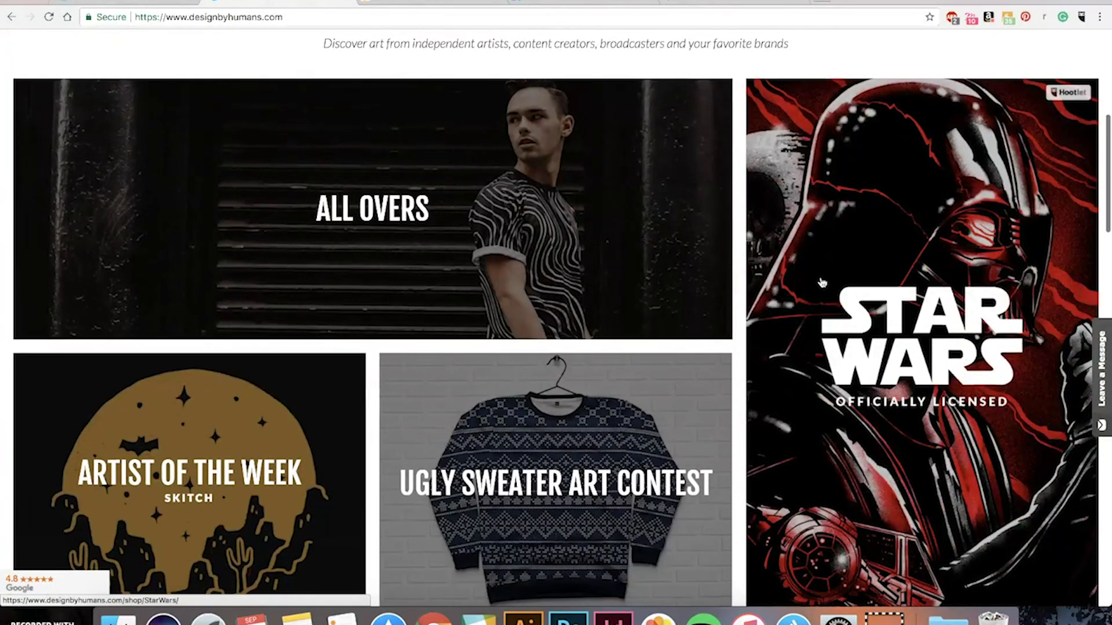
scroll(614, 190, "down", 6)
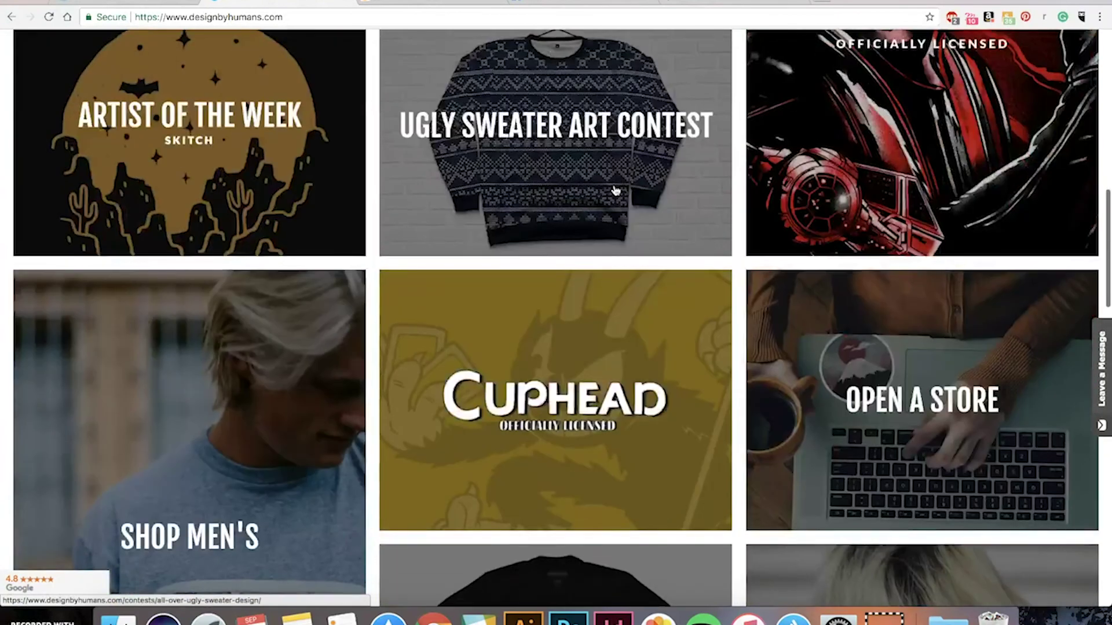
scroll(616, 191, "down", 7)
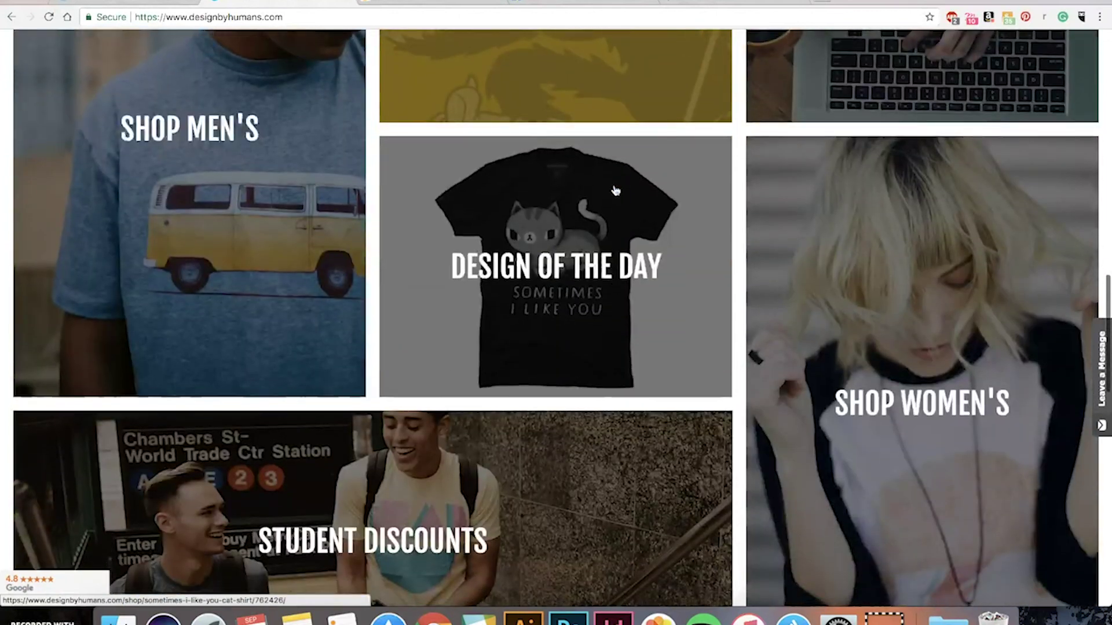
scroll(712, 275, "down", 5)
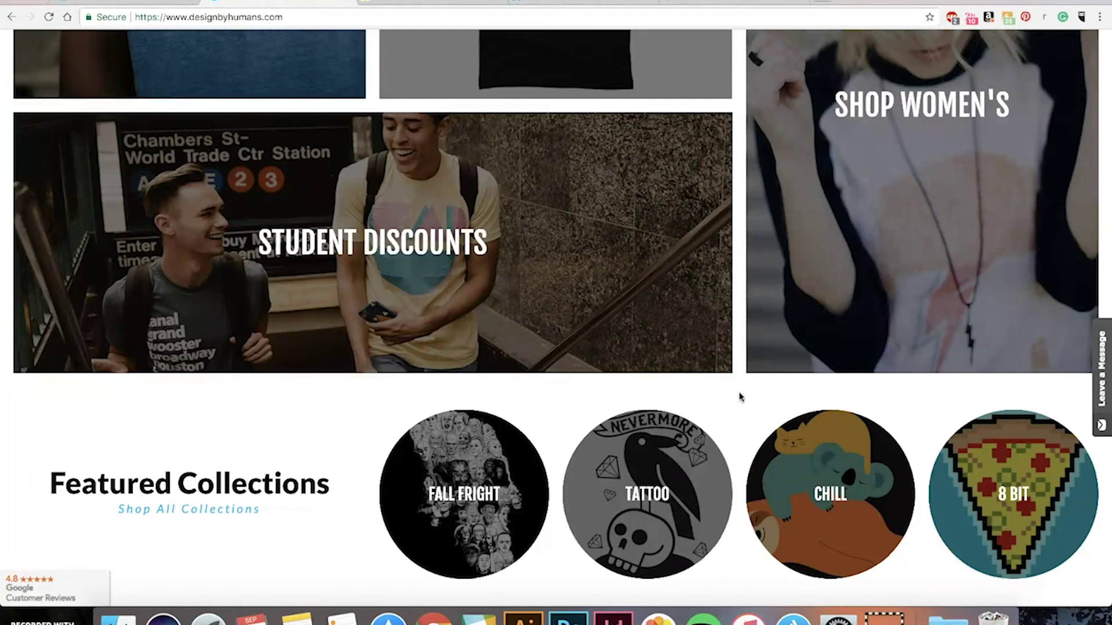
scroll(739, 397, "down", 4)
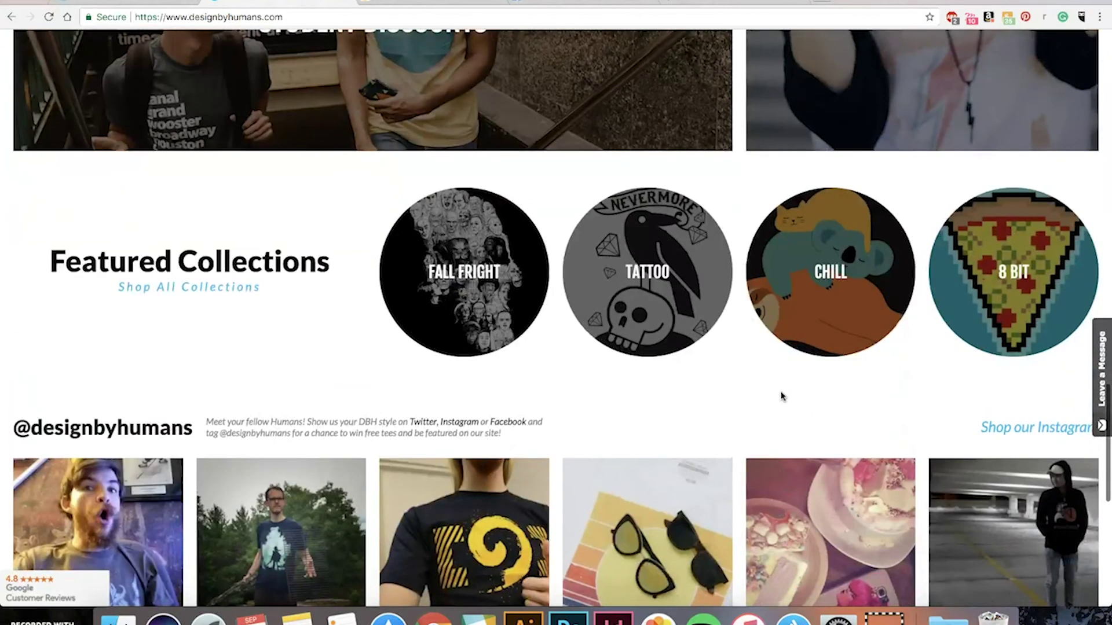
scroll(782, 397, "down", 1)
scroll(764, 374, "down", 5)
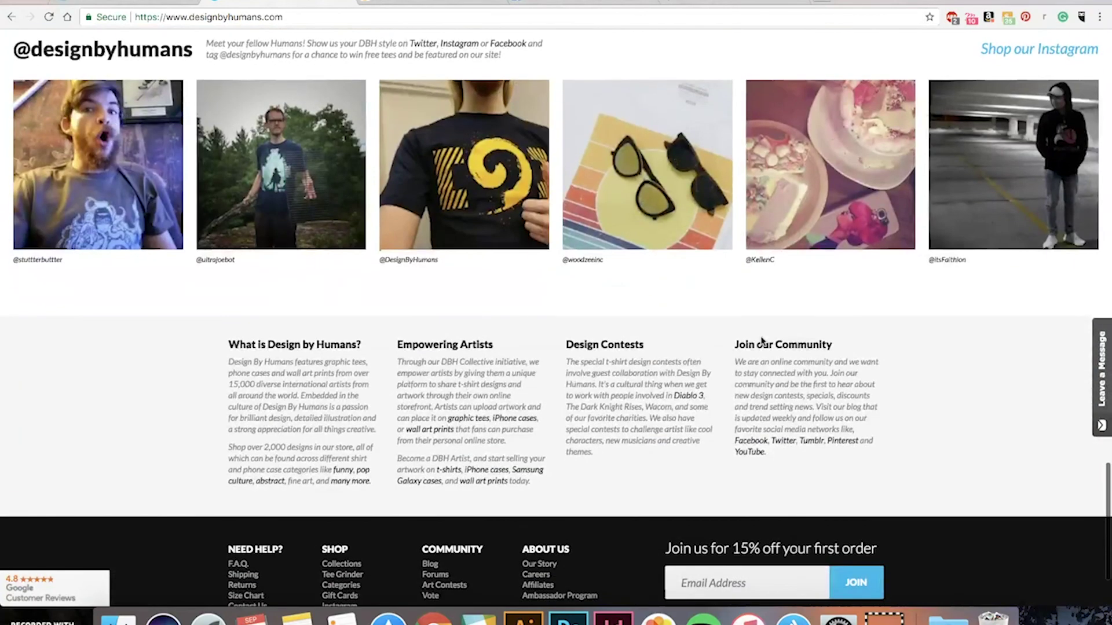
scroll(759, 336, "up", 6)
scroll(762, 342, "up", 15)
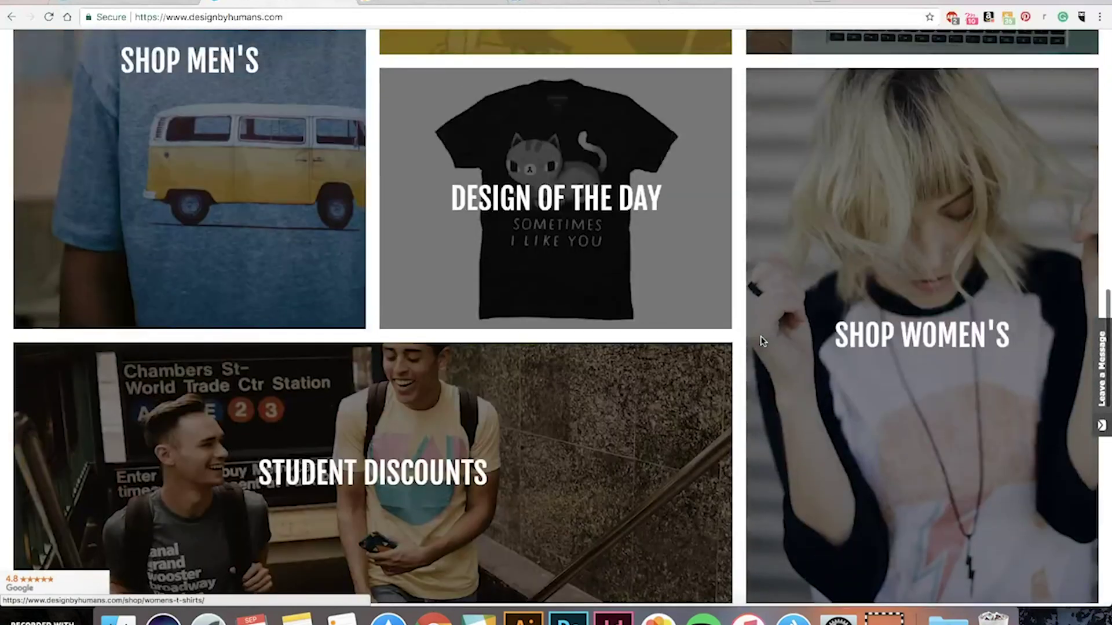
scroll(762, 341, "up", 5)
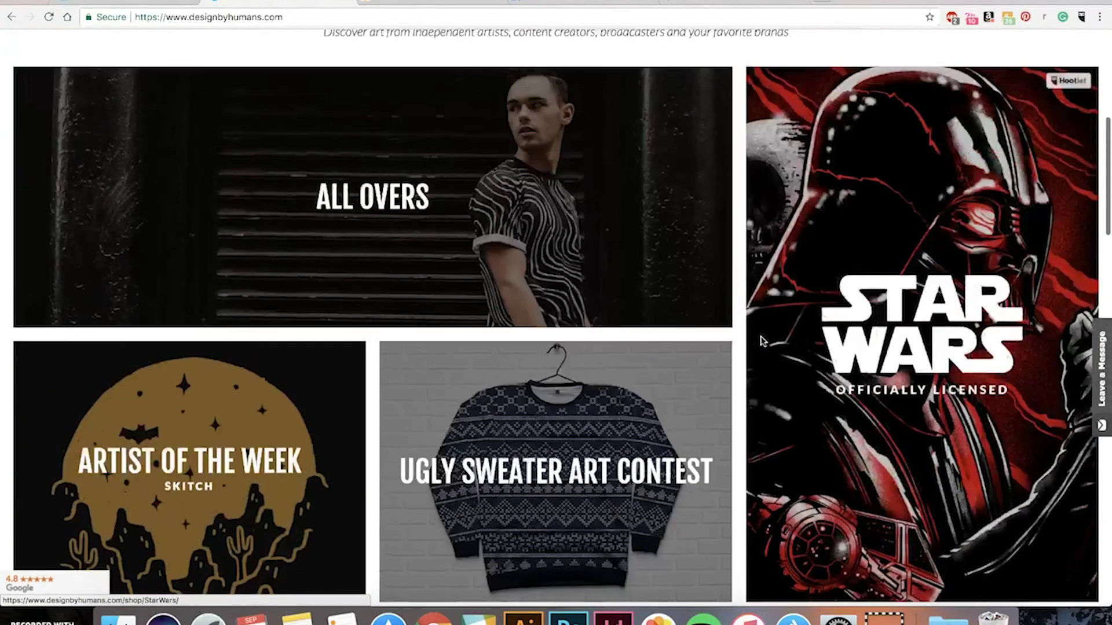
scroll(735, 345, "up", 2)
scroll(737, 346, "up", 5)
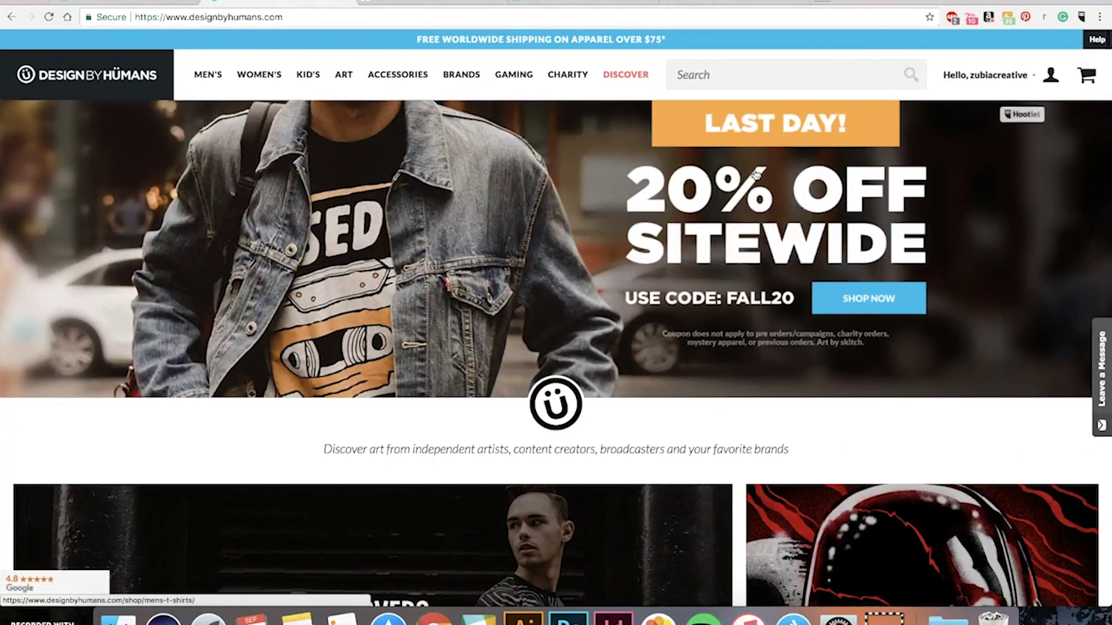
- Open Your Dashboard from the Design By Humans account menu and look it over
mouse_move(1061, 65)
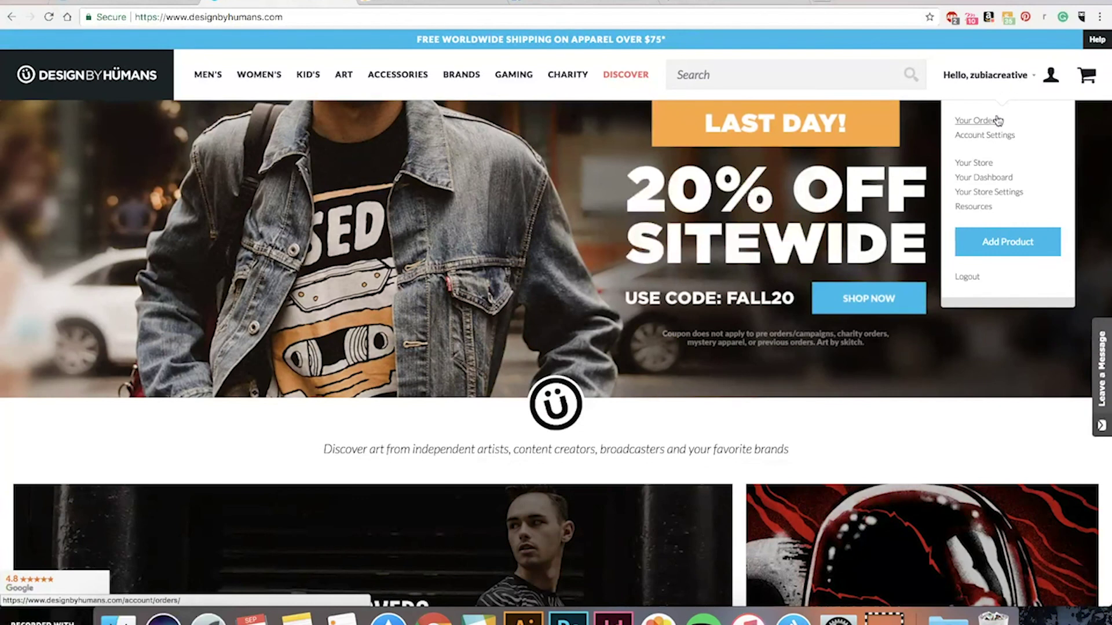
left_click(984, 178)
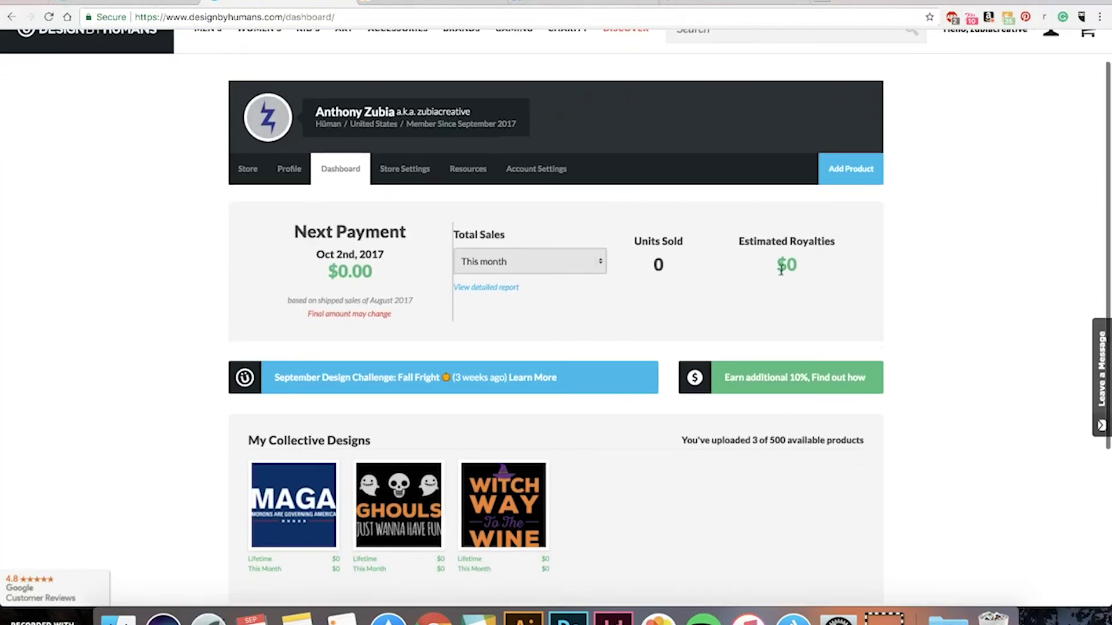
scroll(931, 270, "down", 3)
scroll(930, 271, "up", 3)
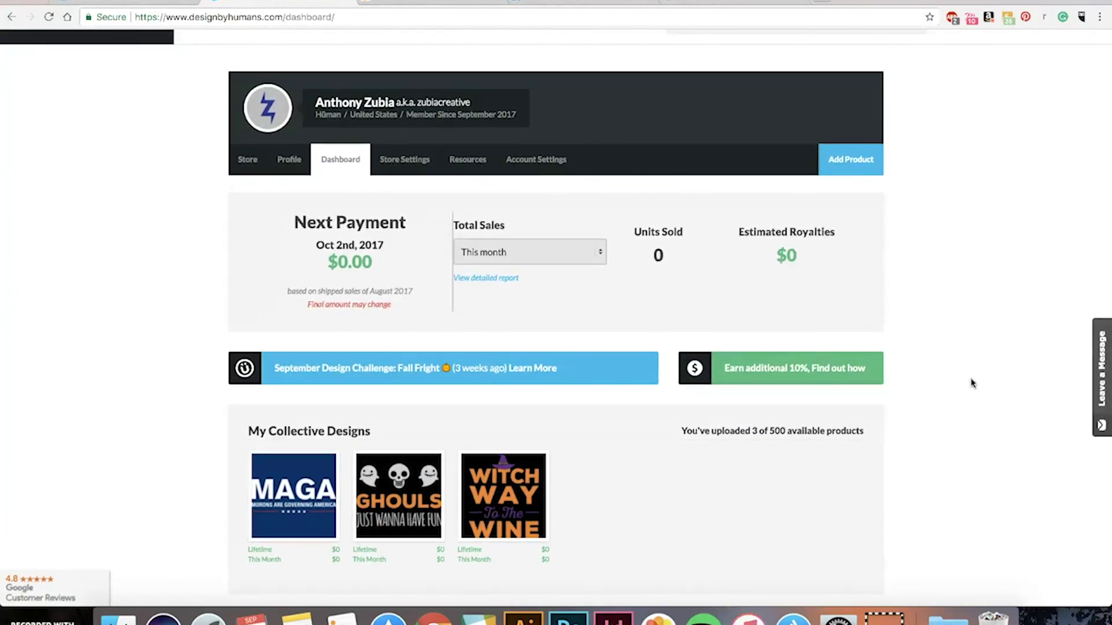
scroll(972, 383, "up", 2)
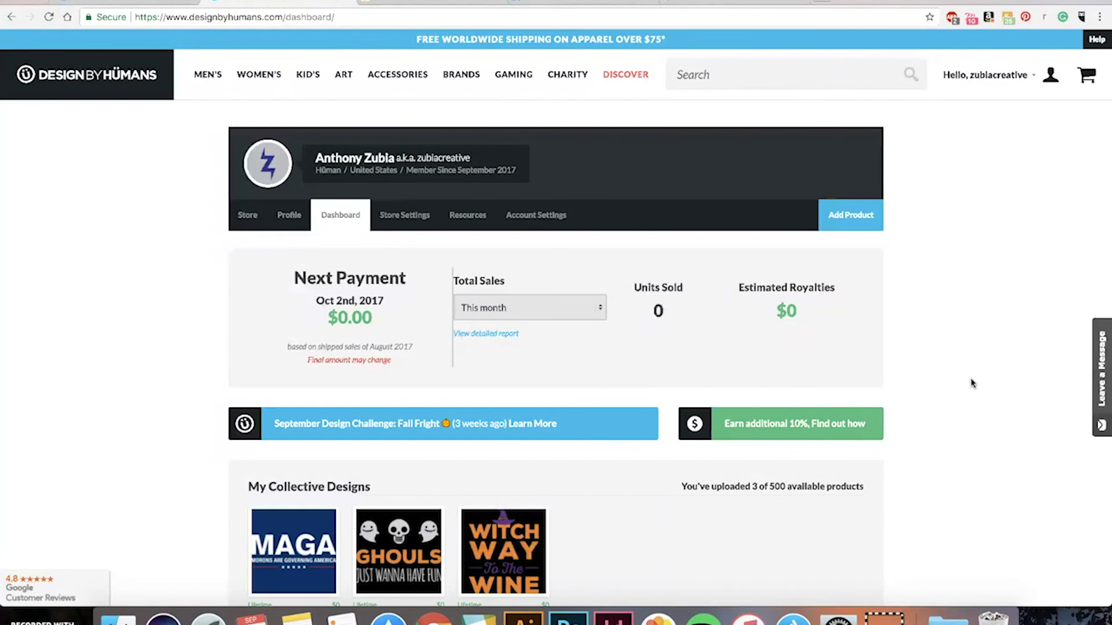
scroll(996, 315, "down", 1)
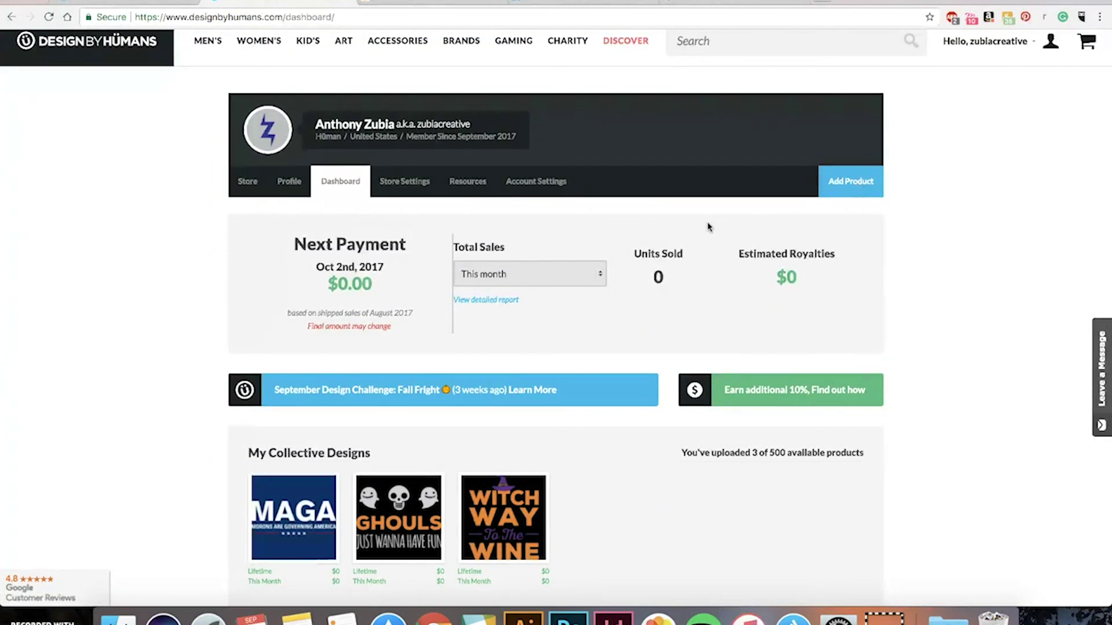
- View the Add Product upload panels for apparel, phone cases and art prints, then go to Merch by Amazon
left_click(854, 182)
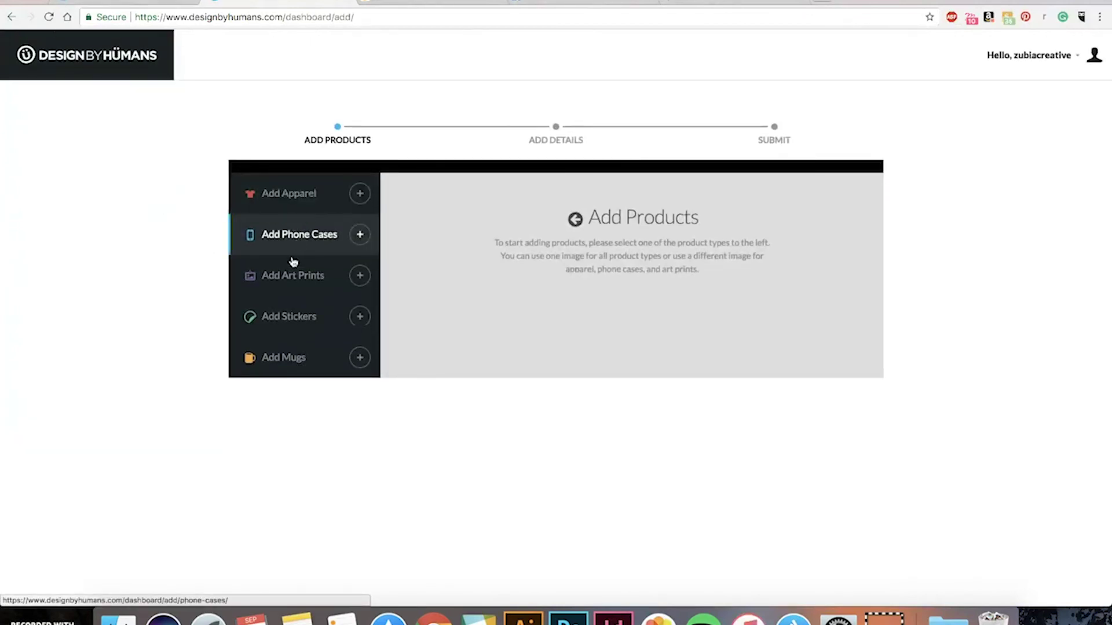
left_click(362, 199)
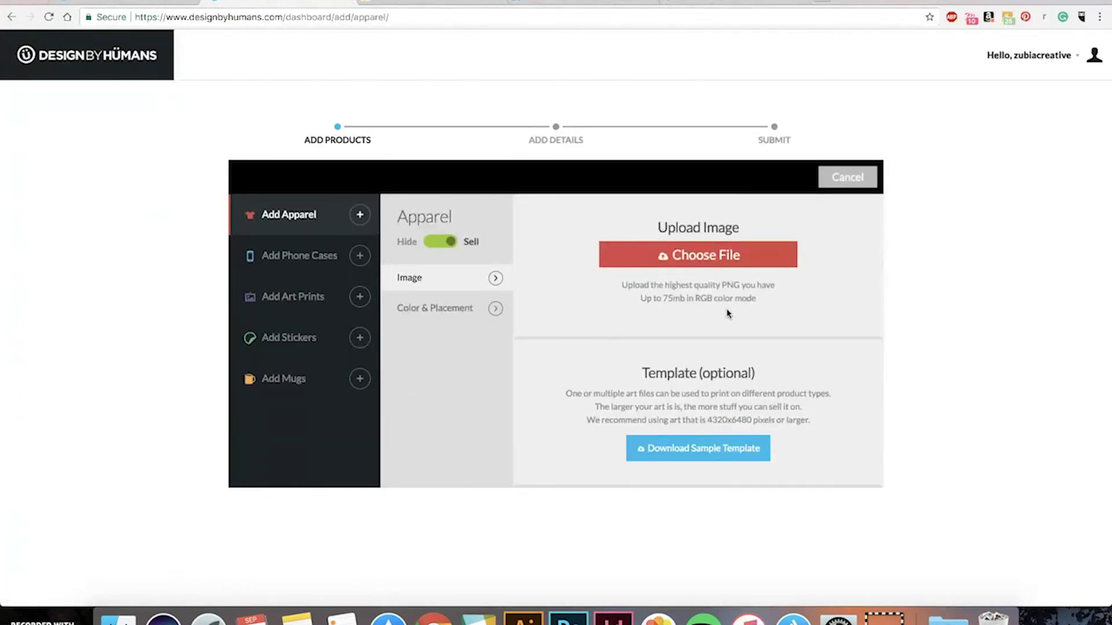
left_click(296, 264)
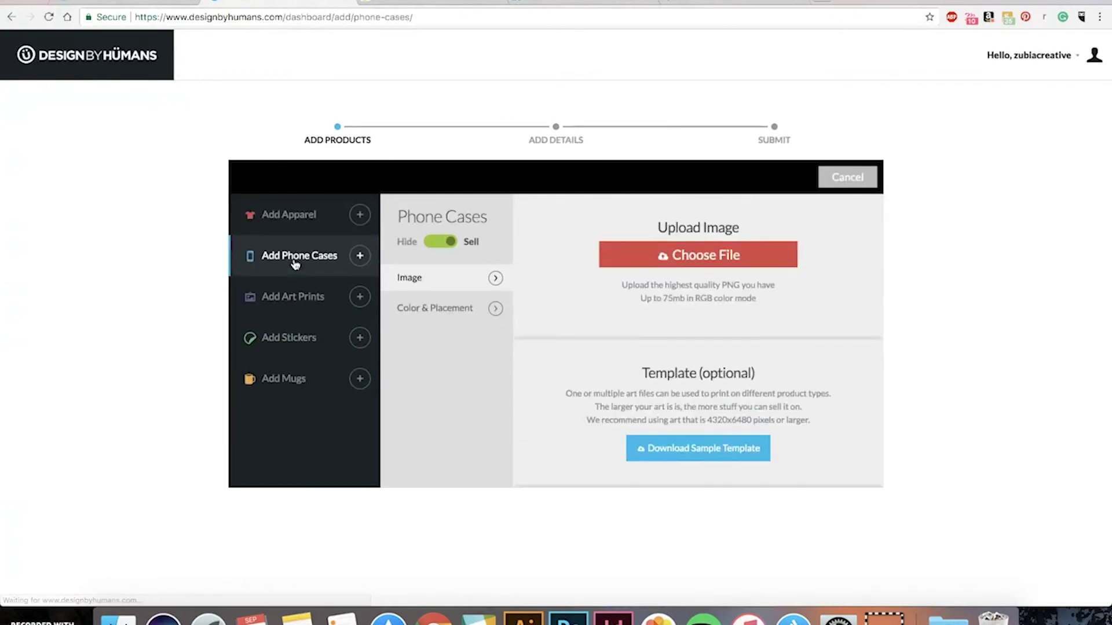
left_click(289, 298)
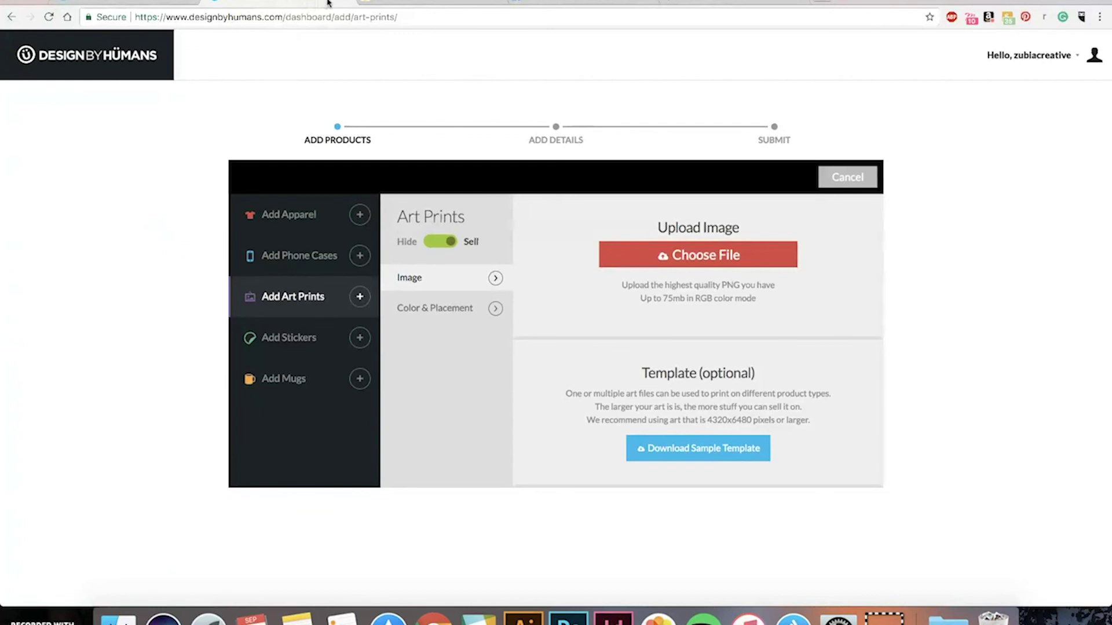
left_click(344, 4)
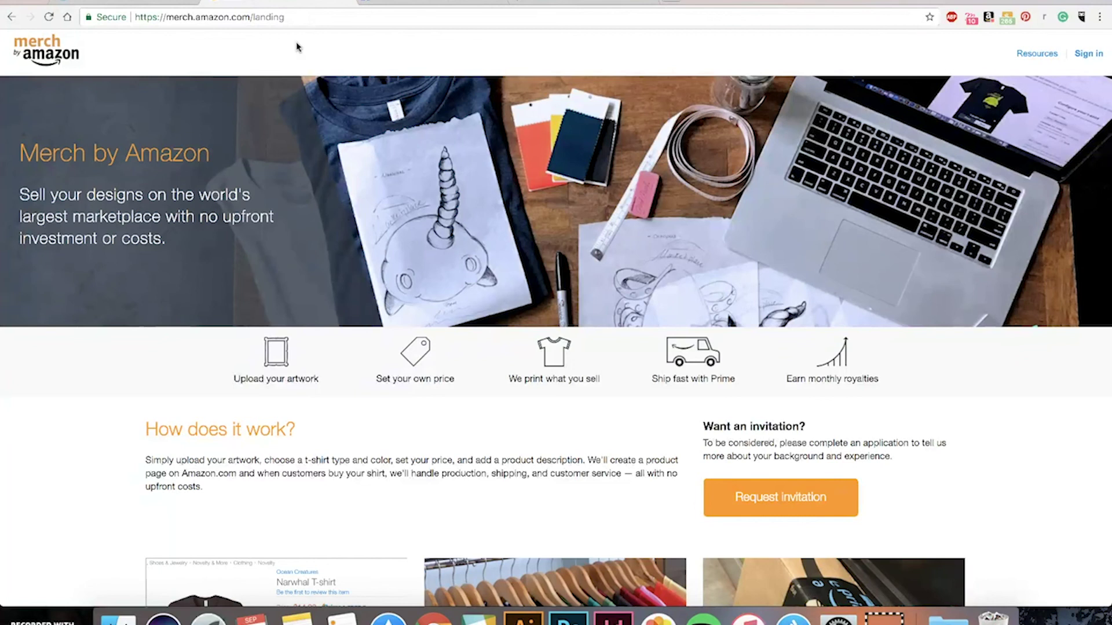
scroll(70, 348, "down", 2)
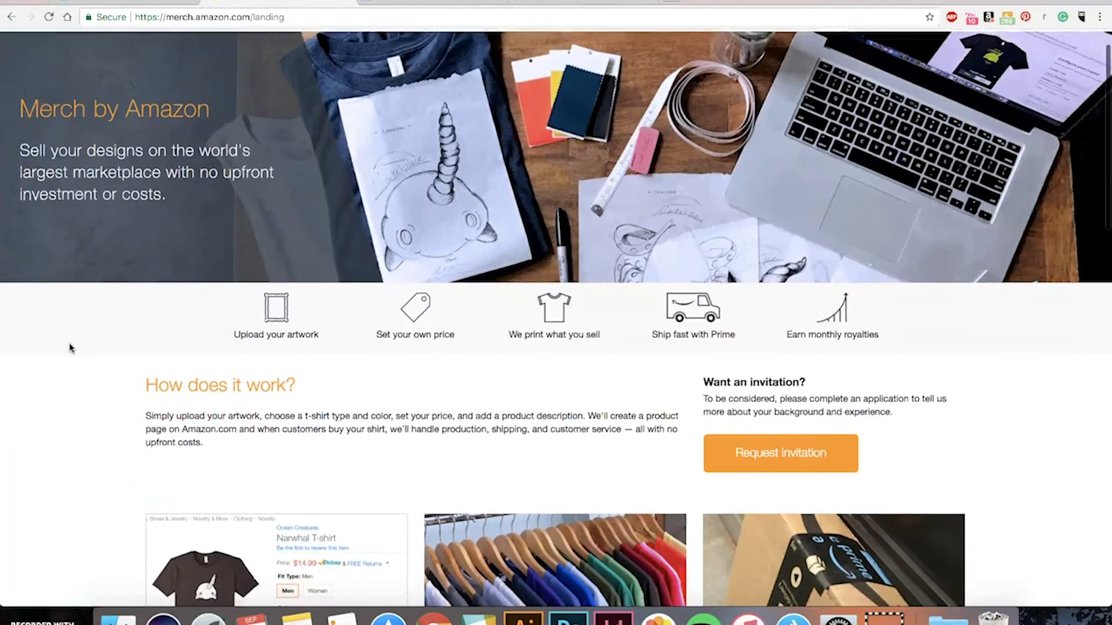
scroll(69, 347, "down", 4)
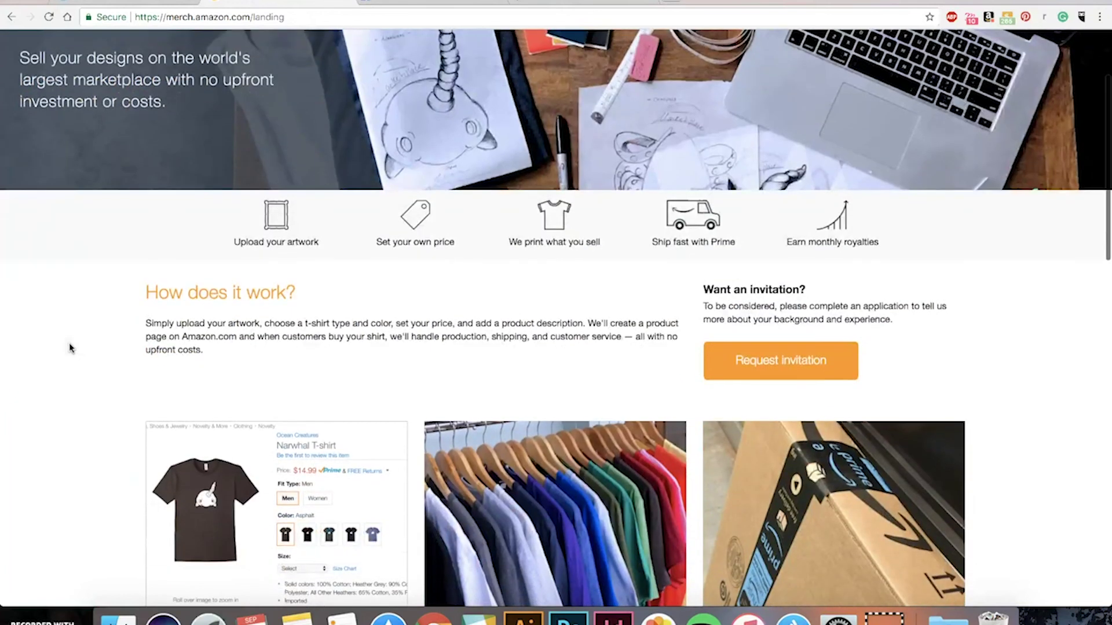
scroll(69, 347, "down", 10)
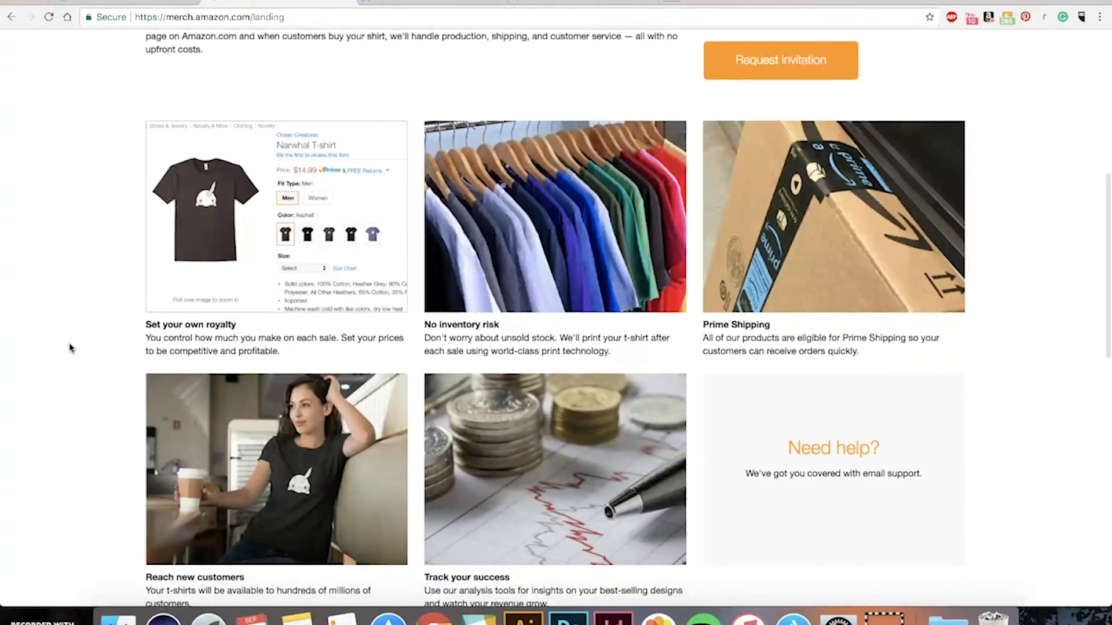
scroll(69, 347, "down", 6)
scroll(70, 348, "down", 4)
scroll(70, 347, "down", 3)
scroll(70, 347, "down", 4)
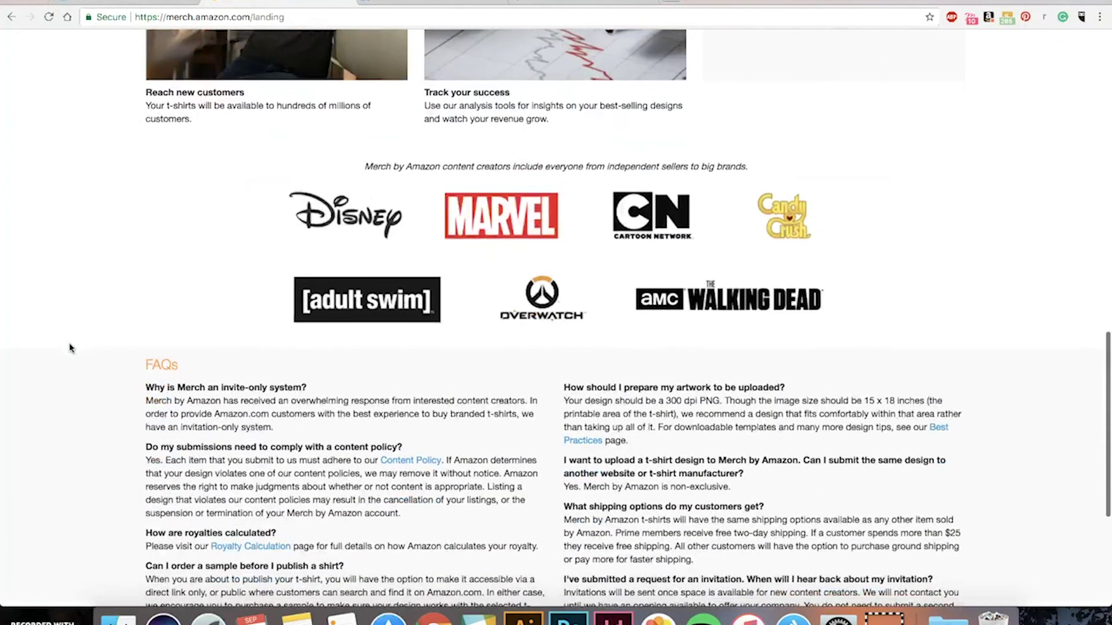
scroll(69, 347, "down", 8)
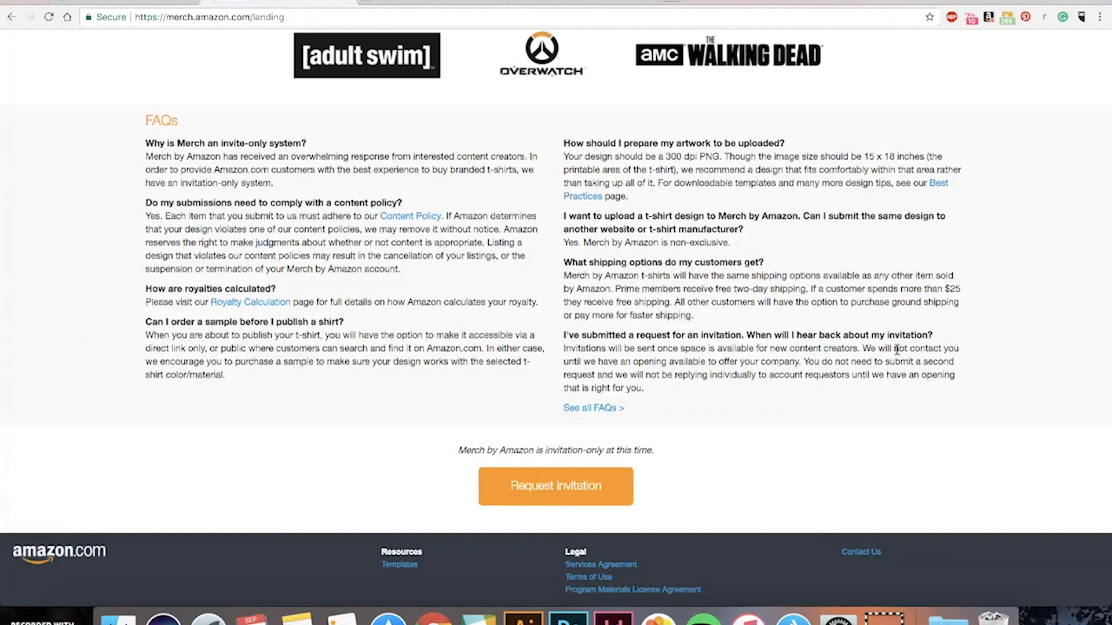
scroll(972, 326, "down", 1)
scroll(973, 330, "up", 2)
scroll(973, 327, "up", 10)
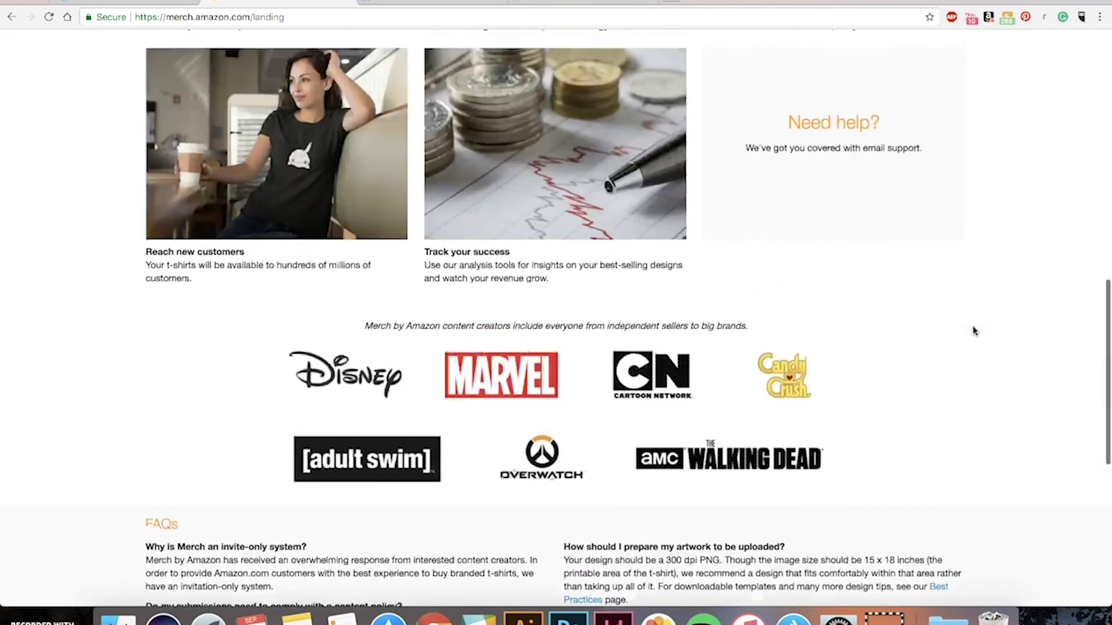
scroll(973, 330, "up", 7)
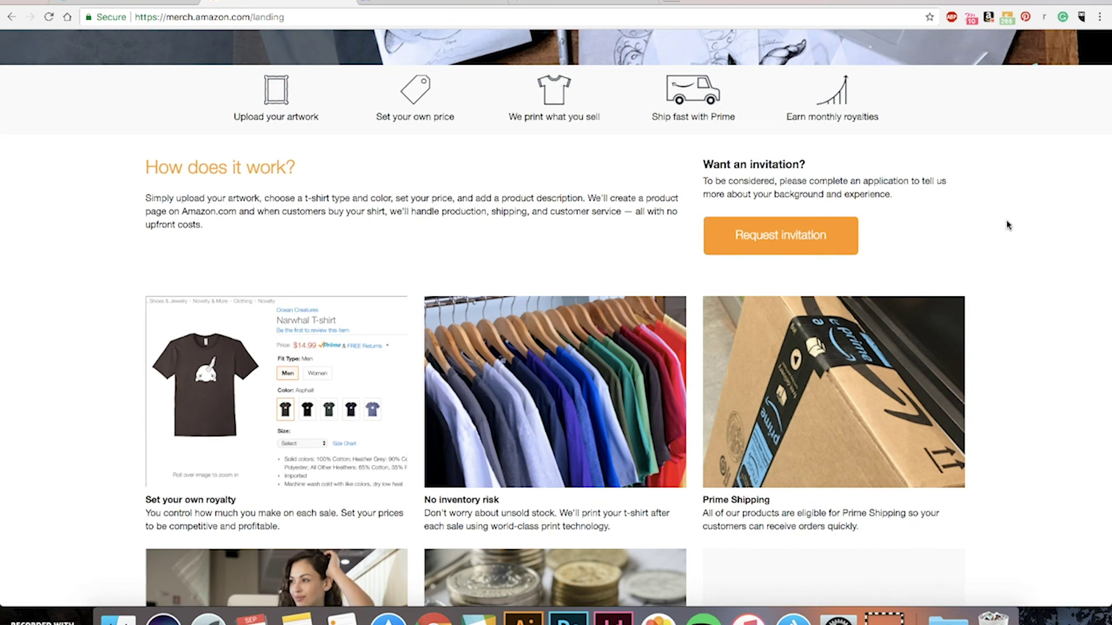
scroll(1007, 225, "up", 3)
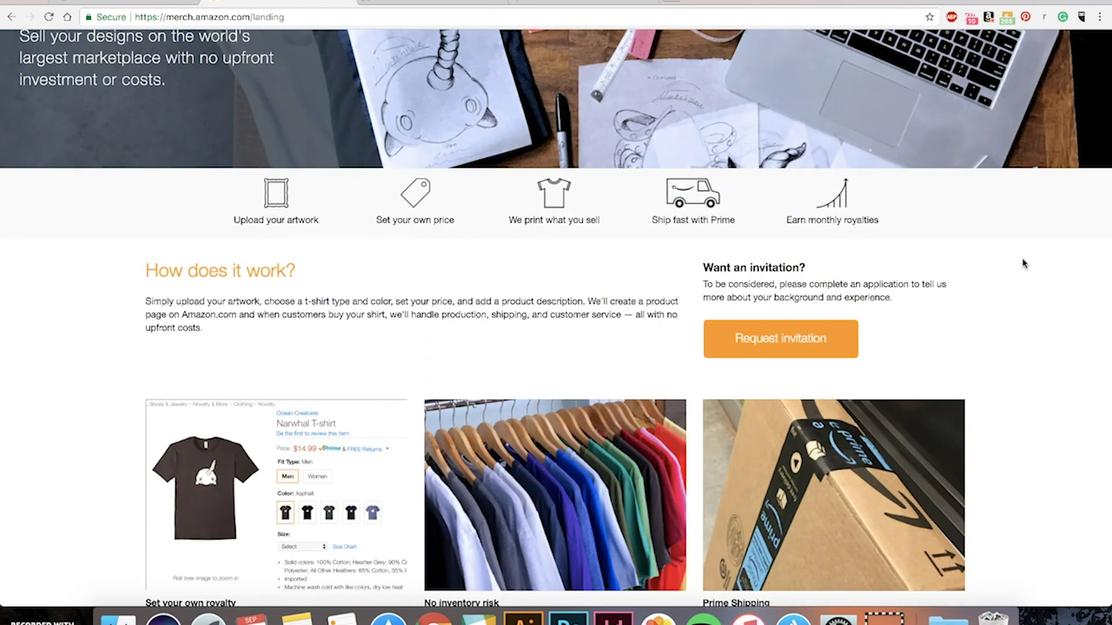
- Scroll the Merch by Amazon landing page past the brand logos to the FAQs and Request invitation button
scroll(1023, 286, "up", 5)
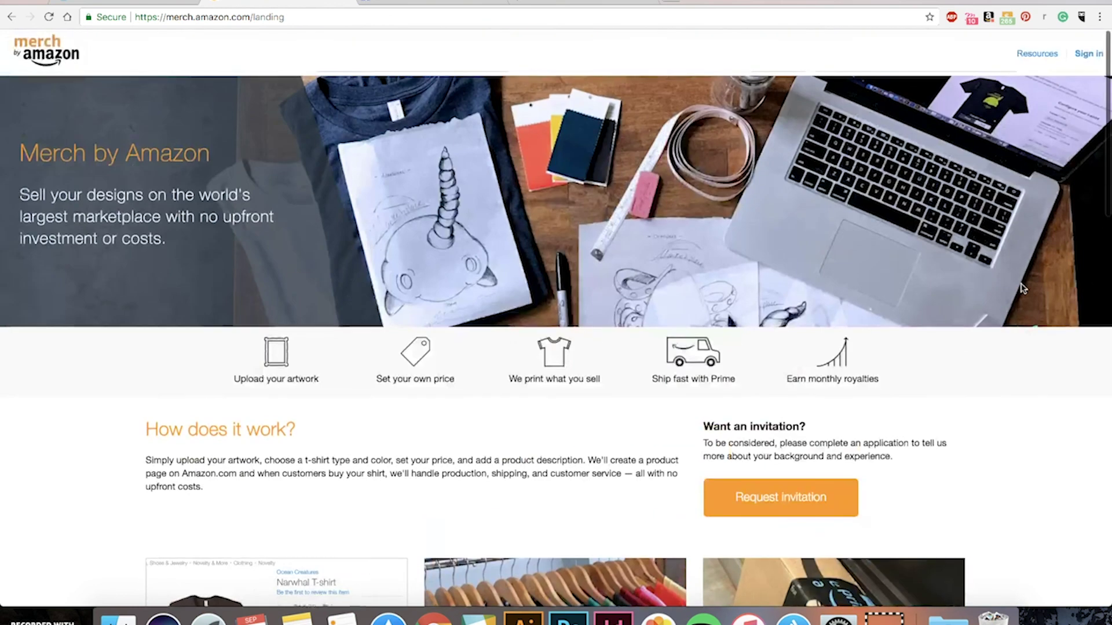
scroll(1019, 398, "down", 3)
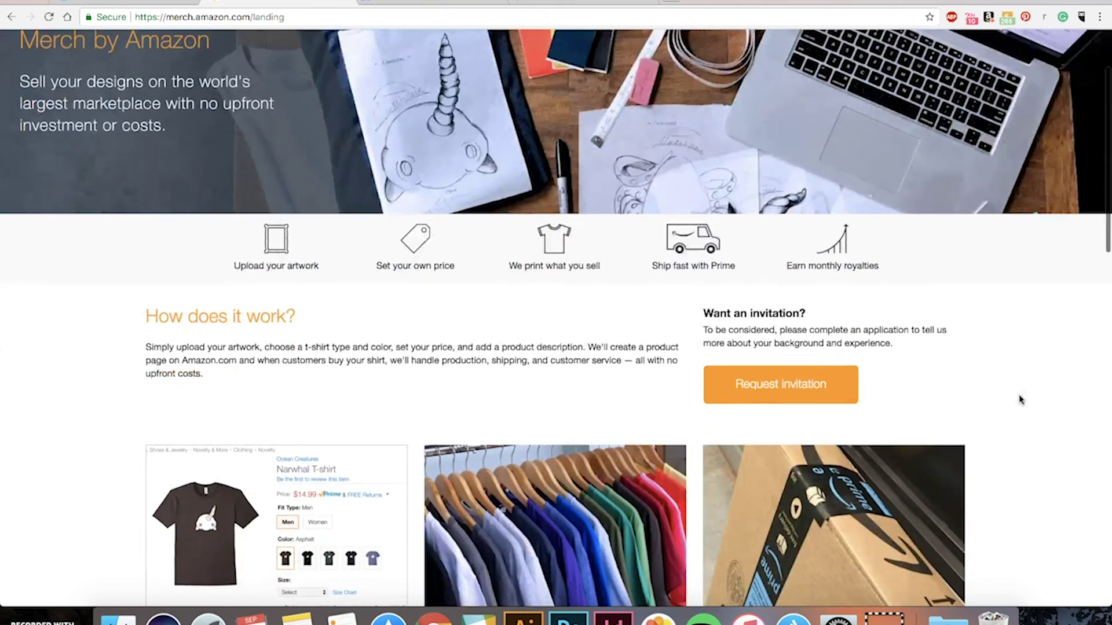
scroll(1020, 399, "down", 10)
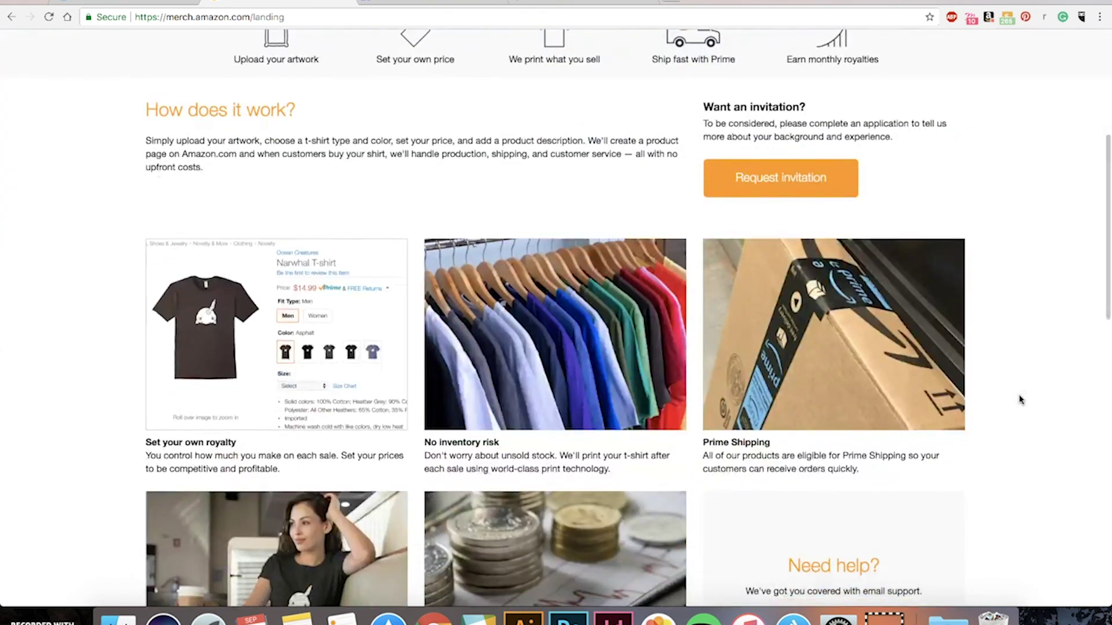
scroll(1021, 399, "down", 1)
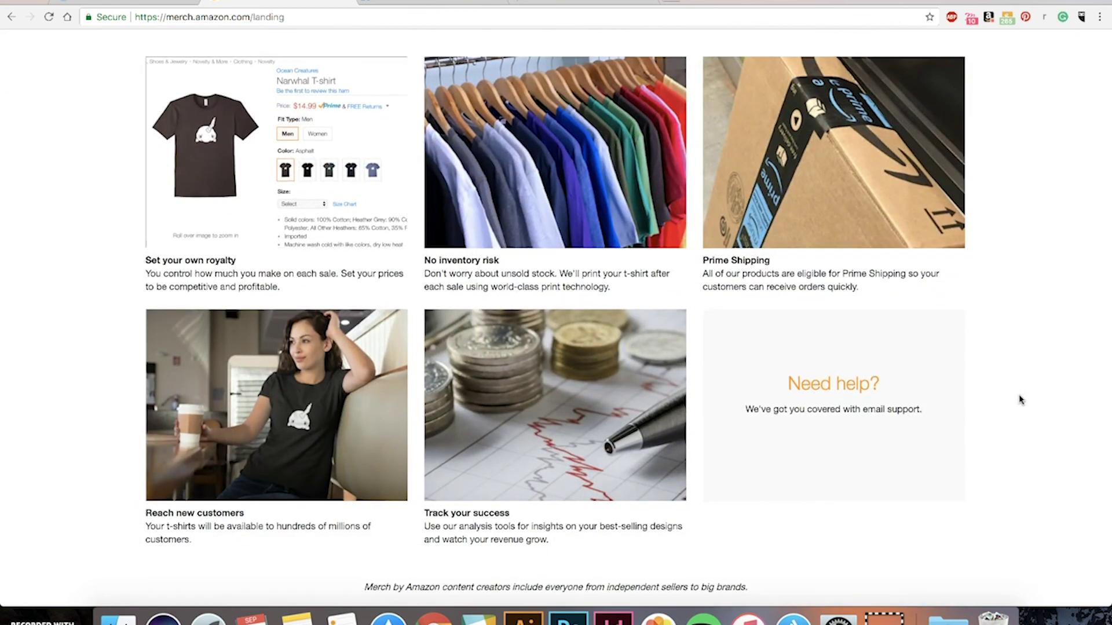
scroll(1064, 290, "up", 1)
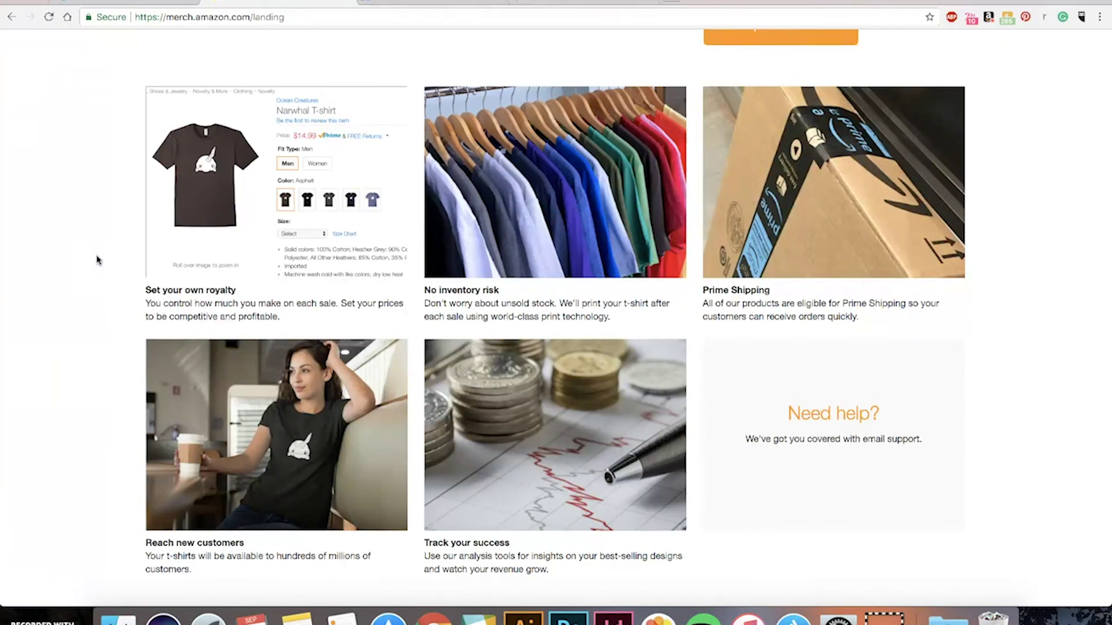
scroll(97, 260, "up", 4)
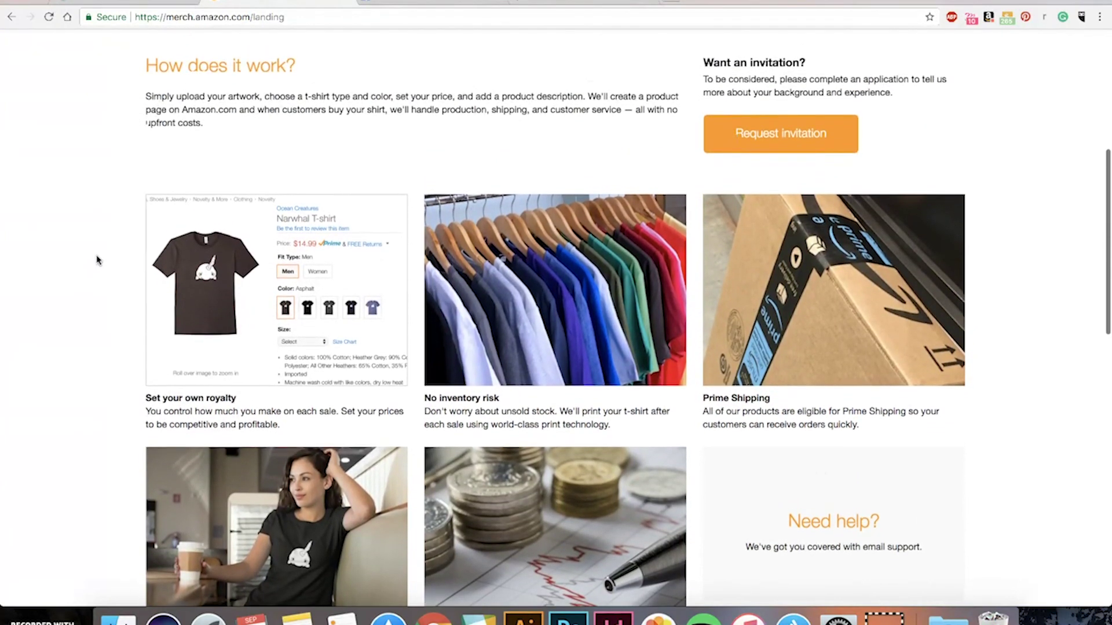
scroll(97, 260, "down", 1)
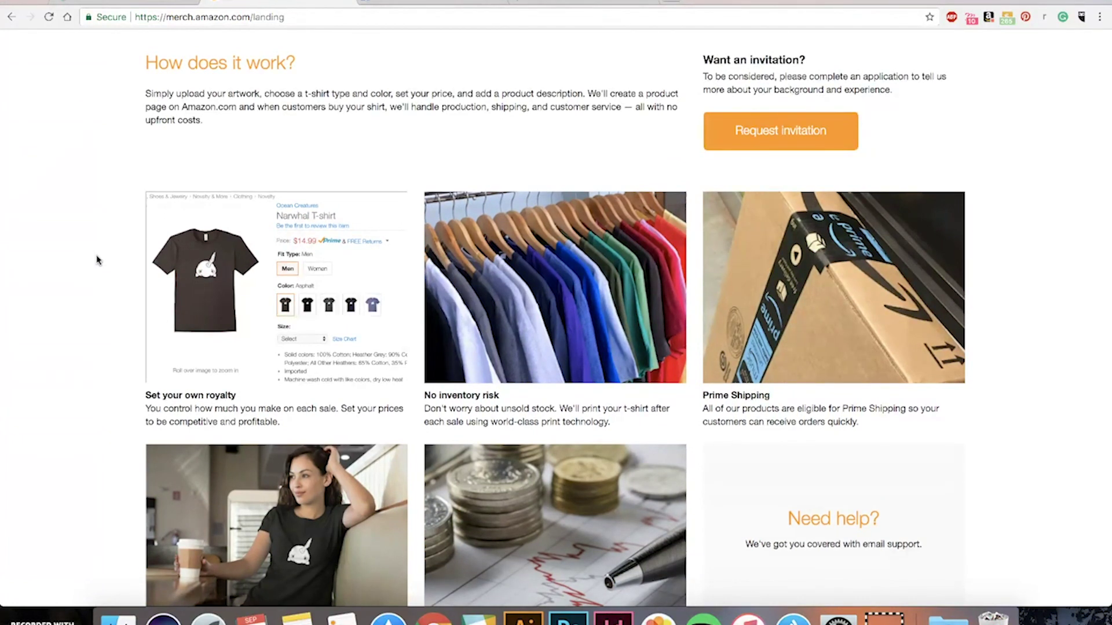
scroll(98, 260, "up", 1)
scroll(100, 252, "down", 2)
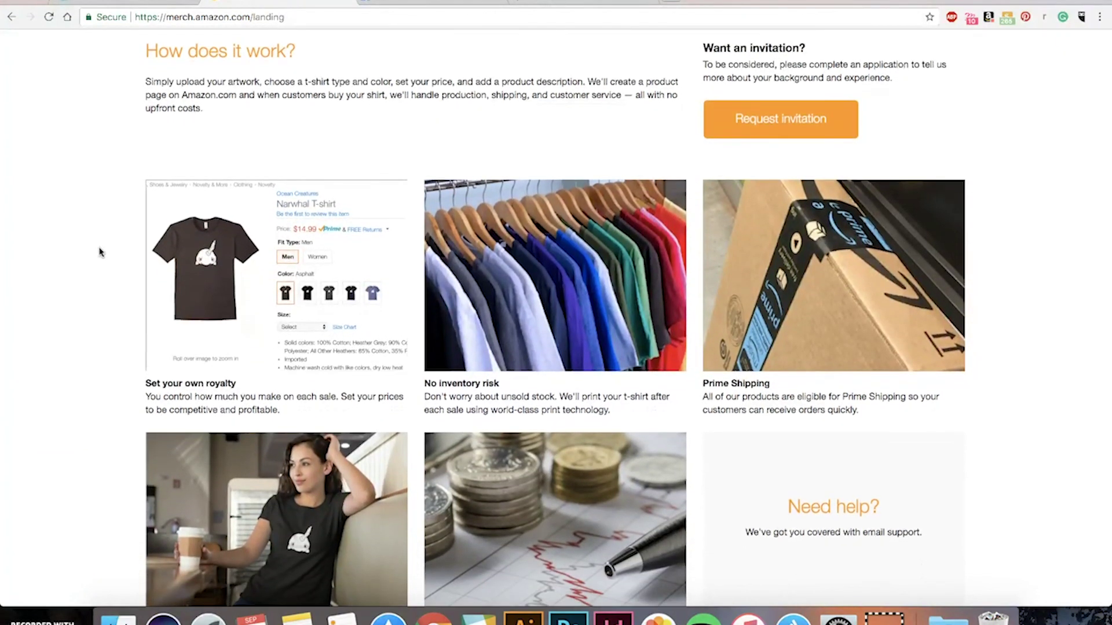
scroll(100, 253, "down", 5)
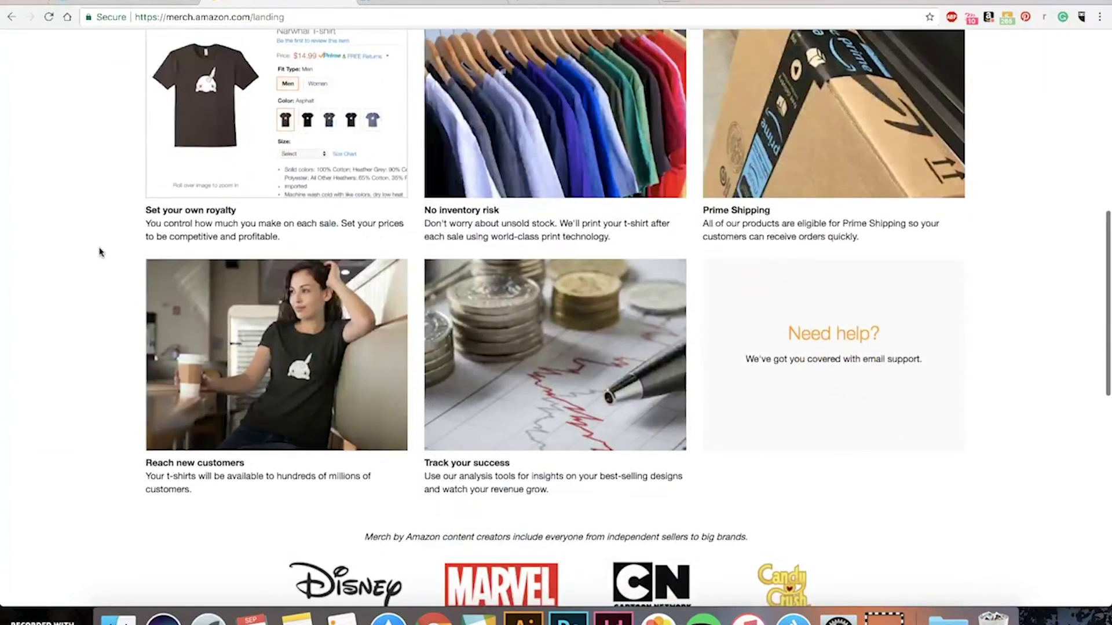
scroll(100, 253, "down", 1)
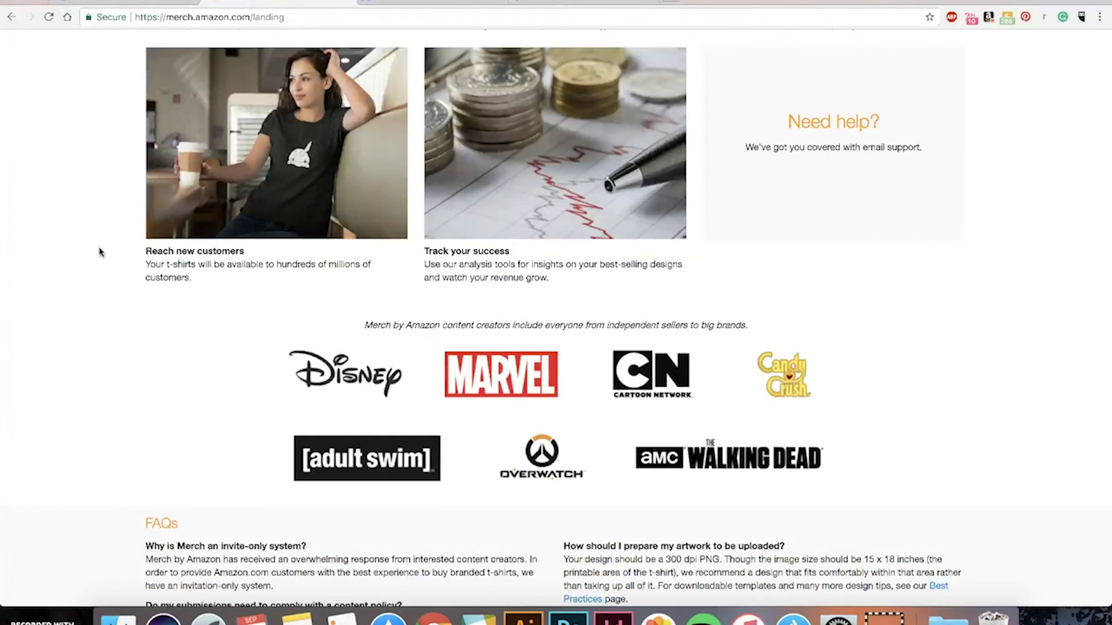
scroll(93, 266, "down", 5)
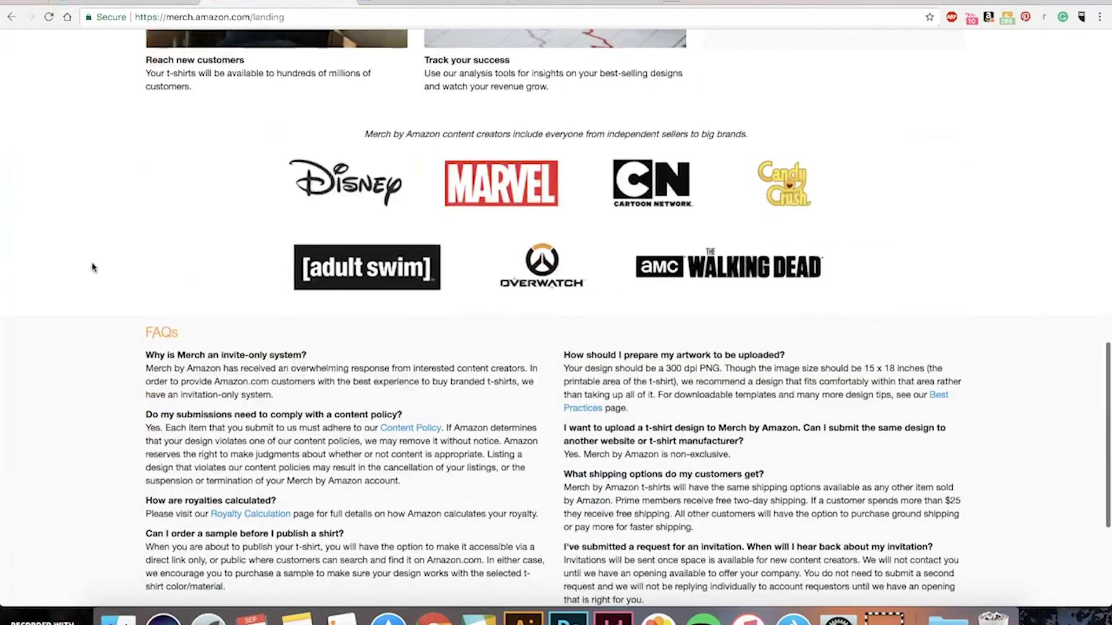
scroll(93, 267, "down", 3)
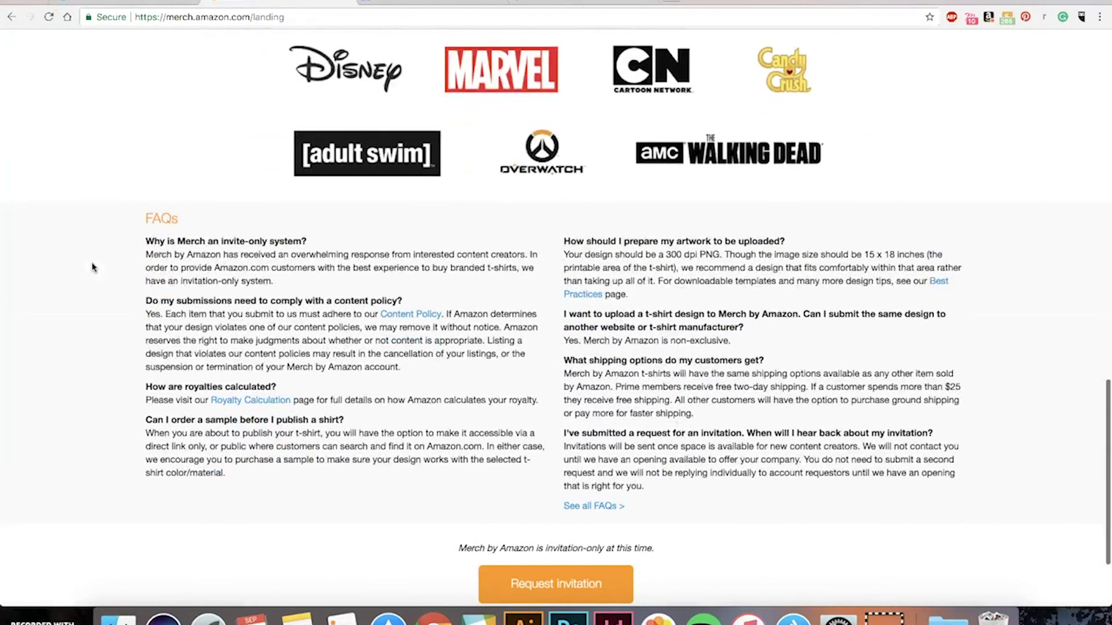
scroll(107, 405, "down", 1)
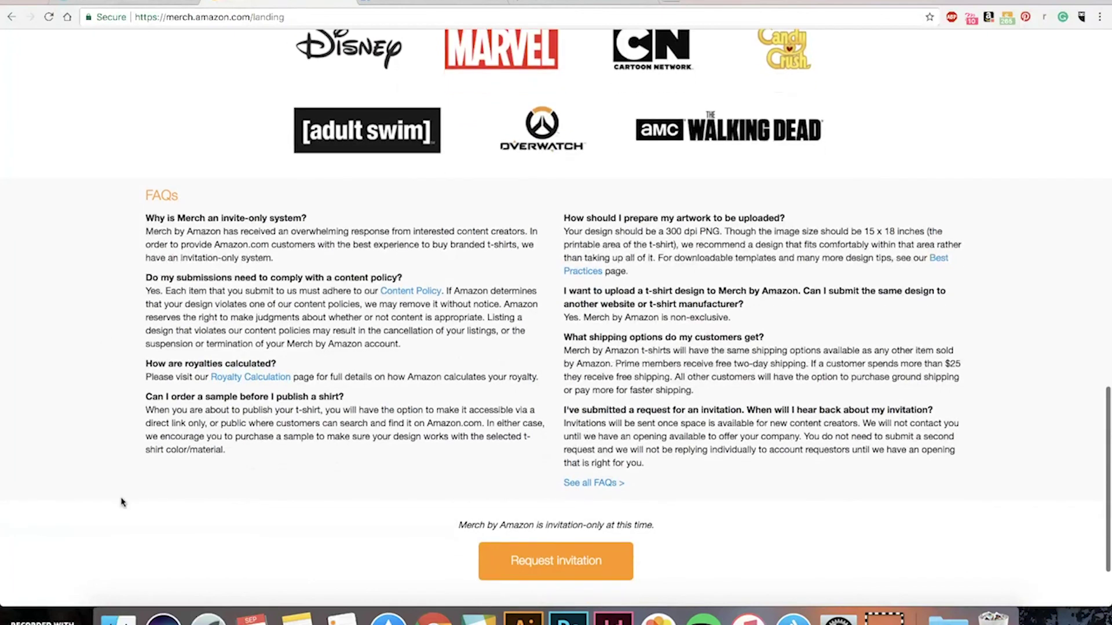
- In a new Finder window, browse to iCloud Drive > Desktop > Hardrive
left_click(124, 620)
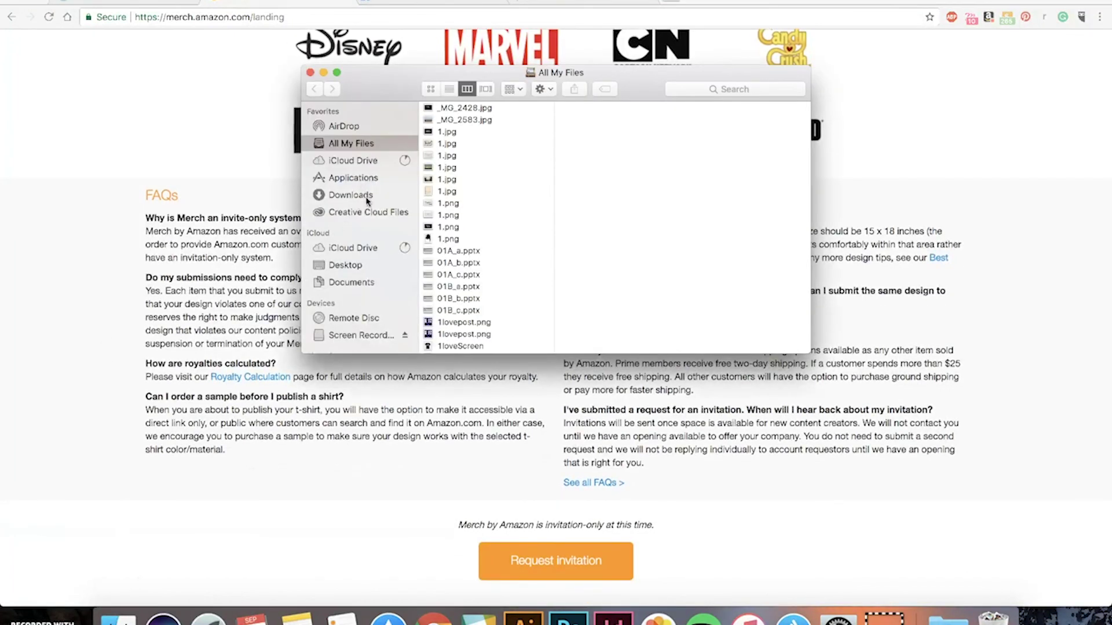
left_click(359, 160)
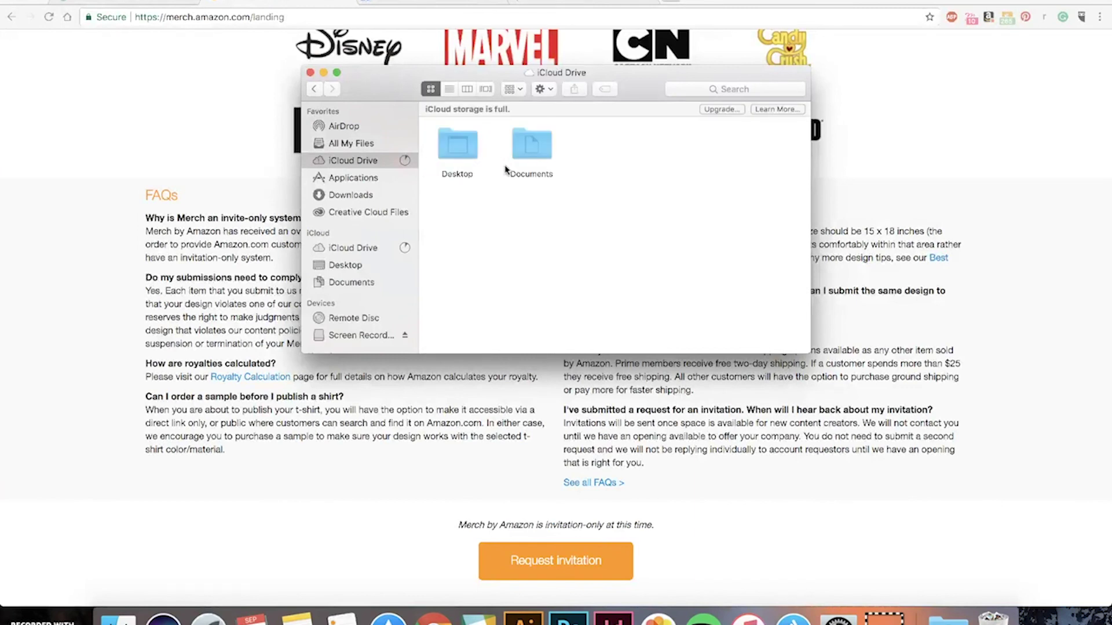
double_click(467, 145)
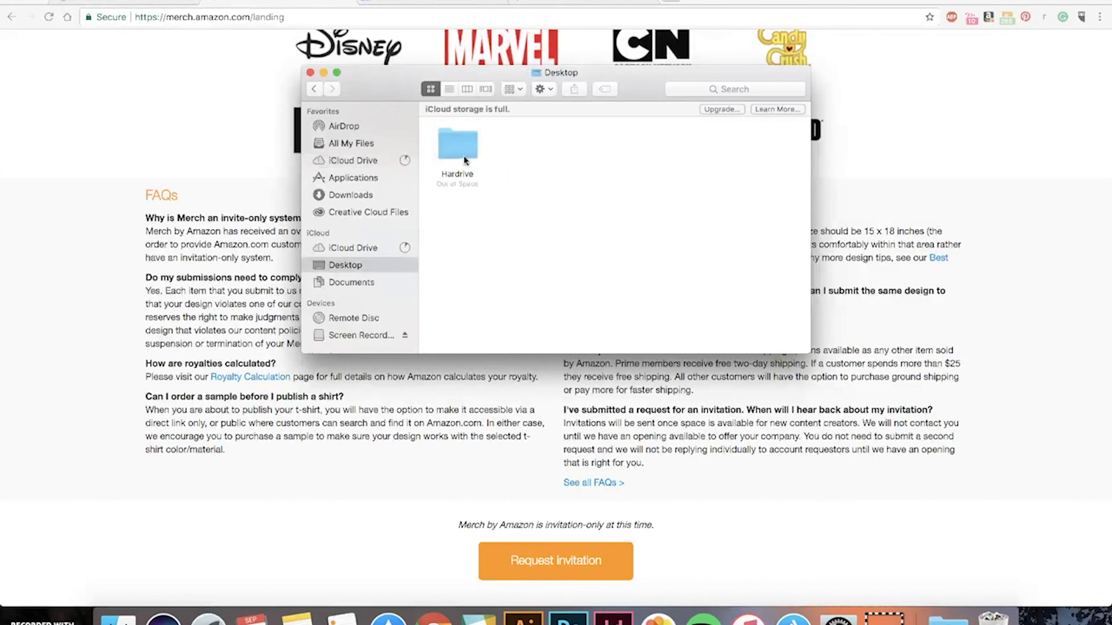
double_click(465, 160)
scroll(614, 232, "down", 5)
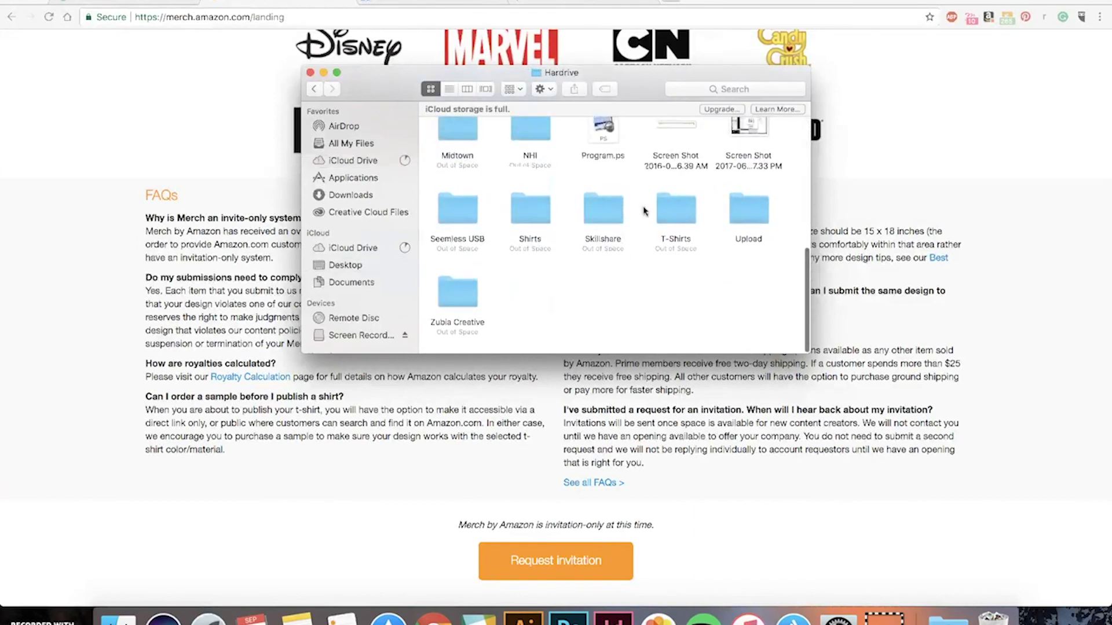
scroll(677, 265, "up", 2)
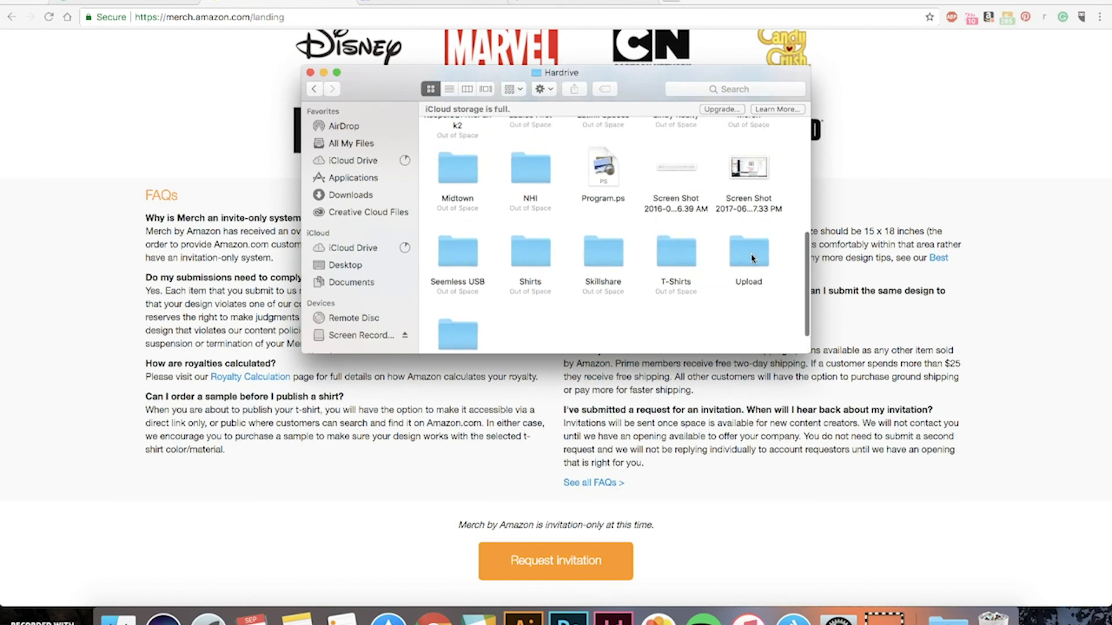
scroll(730, 257, "up", 3)
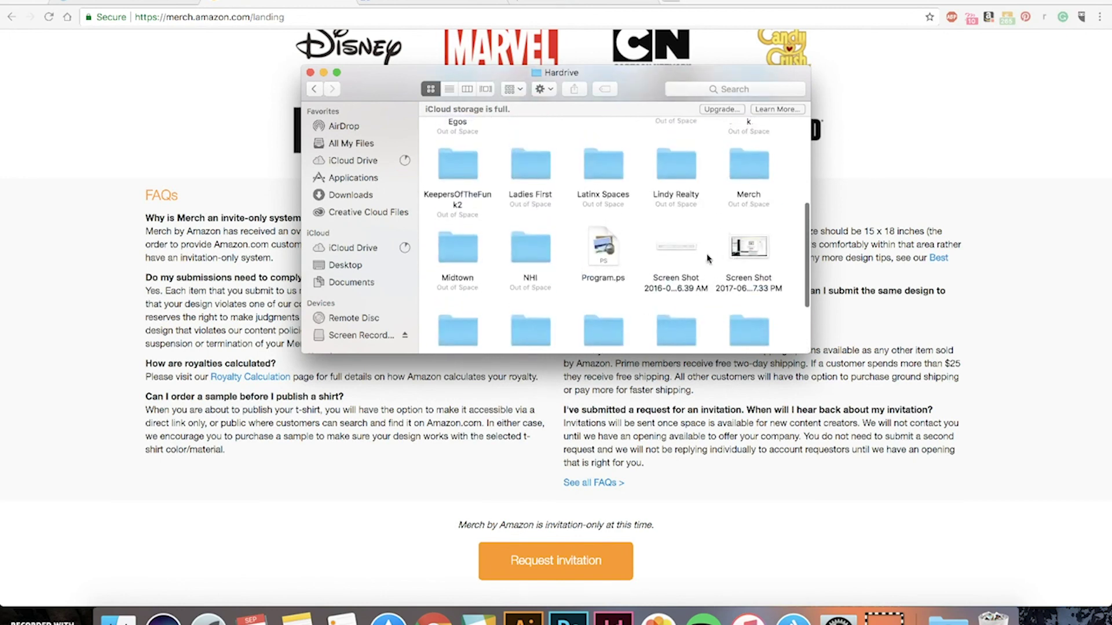
- Preview the 2016 Merch sales screenshot (141 sold, $723.33 royalties) with Quick Look, then close it
left_click(702, 255)
key("space")
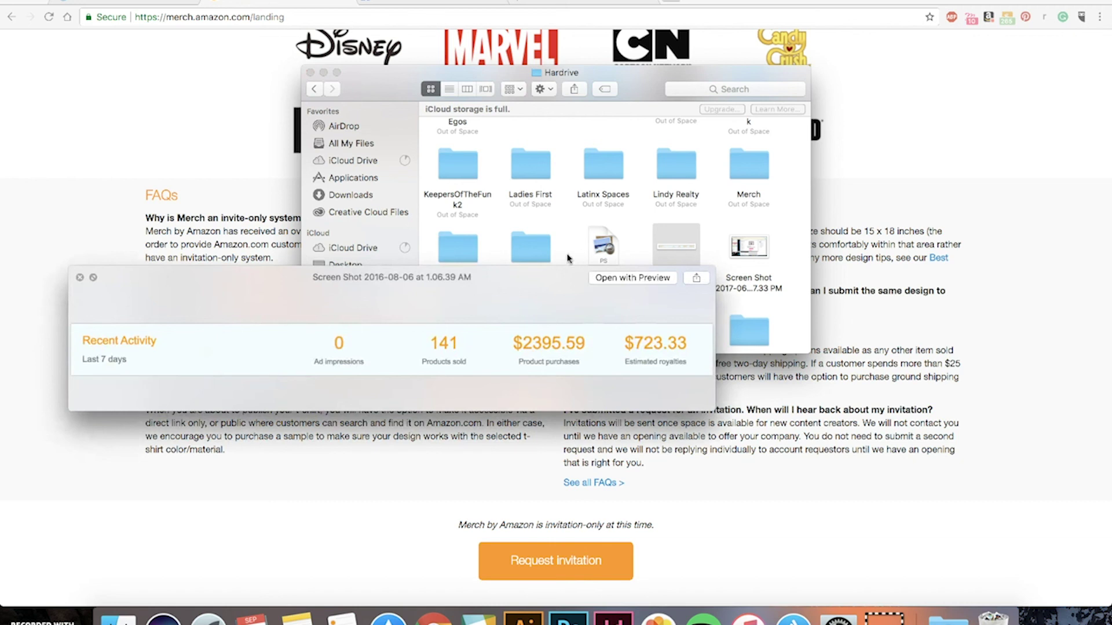
left_click_drag(510, 286, 641, 180)
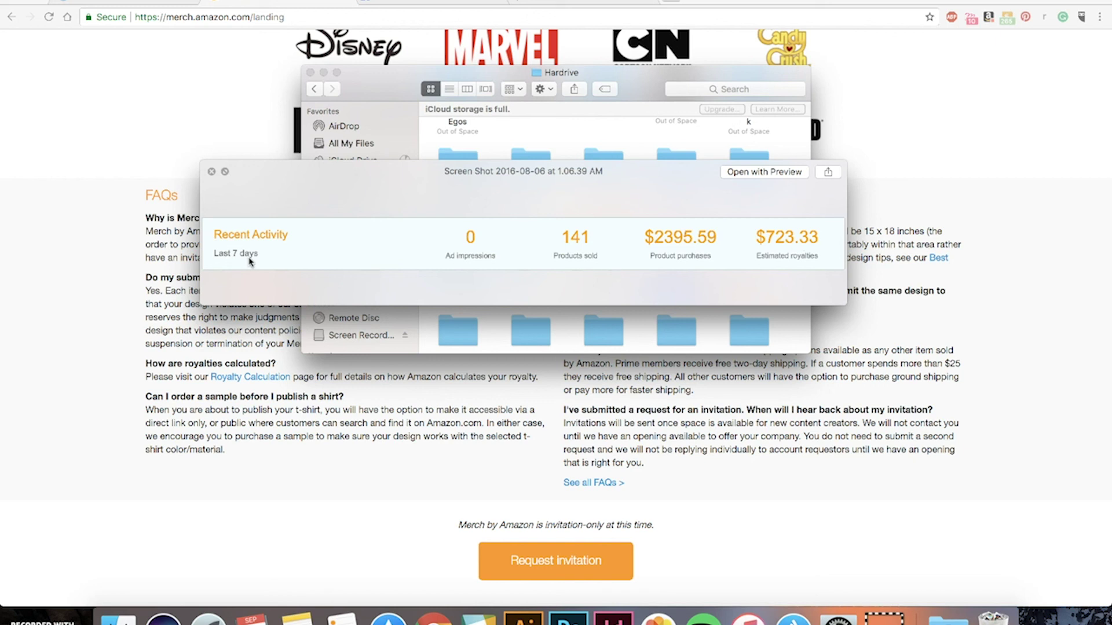
key("space")
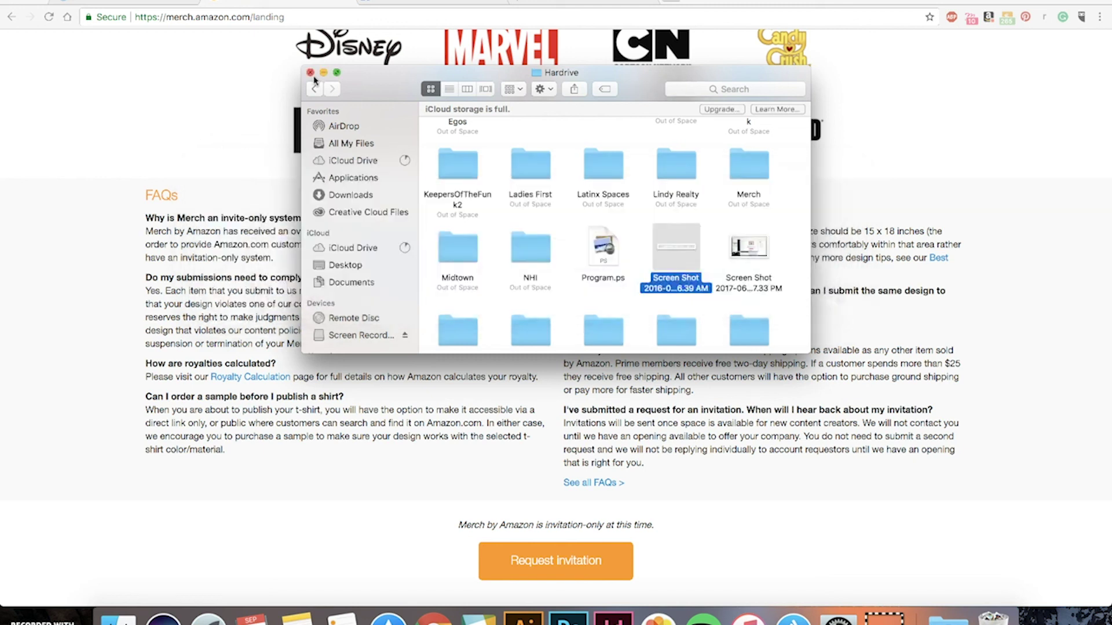
- Close Finder and return to the top of the Merch by Amazon landing page
left_click(311, 72)
scroll(237, 124, "down", 3)
scroll(237, 124, "up", 6)
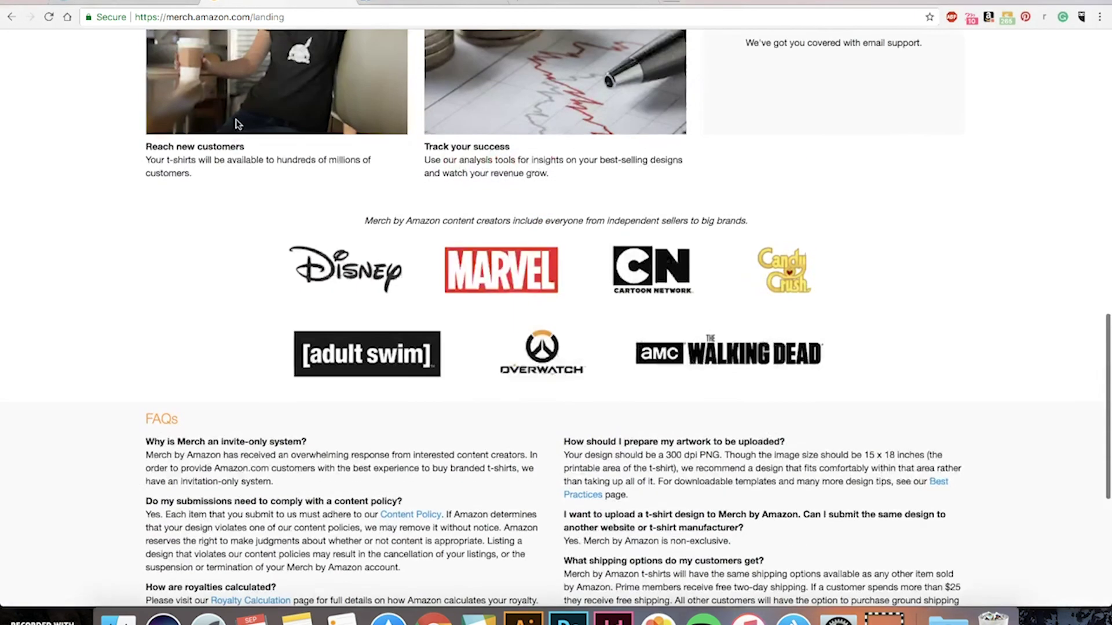
scroll(422, 310, "up", 10)
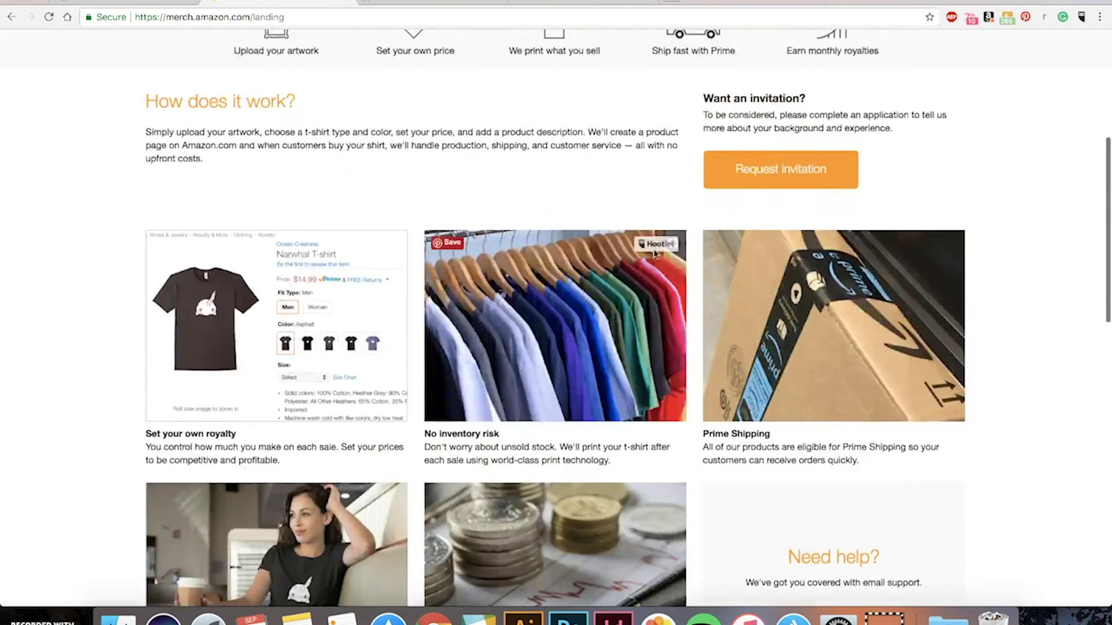
scroll(933, 124, "up", 6)
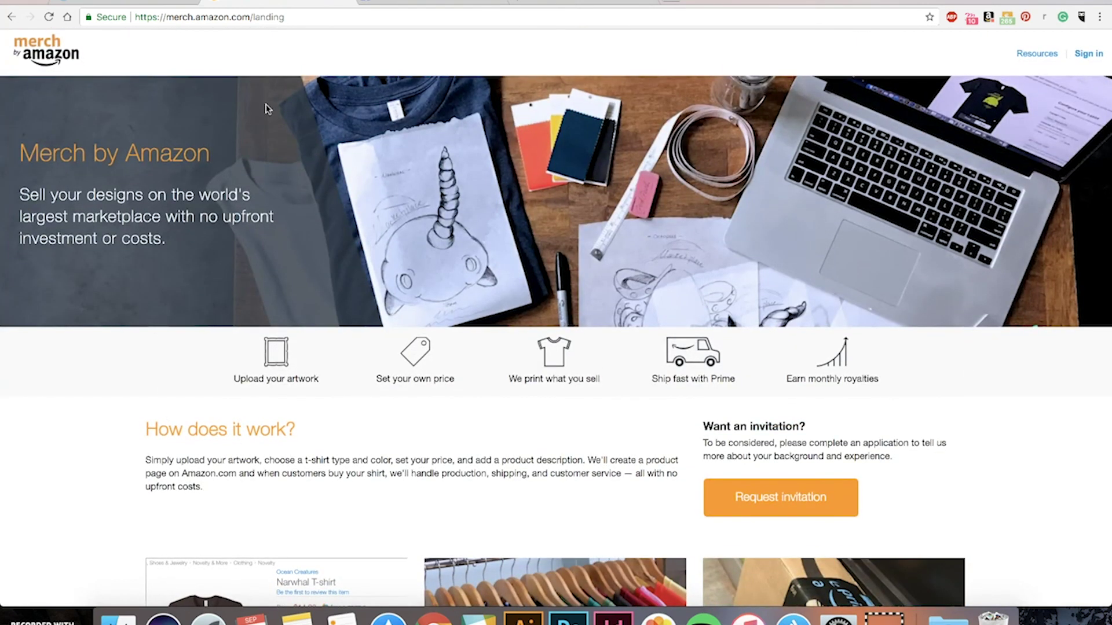
- Show the 'Earn Passive Income From Print On Demand Sites' Facebook group, then the zubiacreative.com tab
left_click(345, 2)
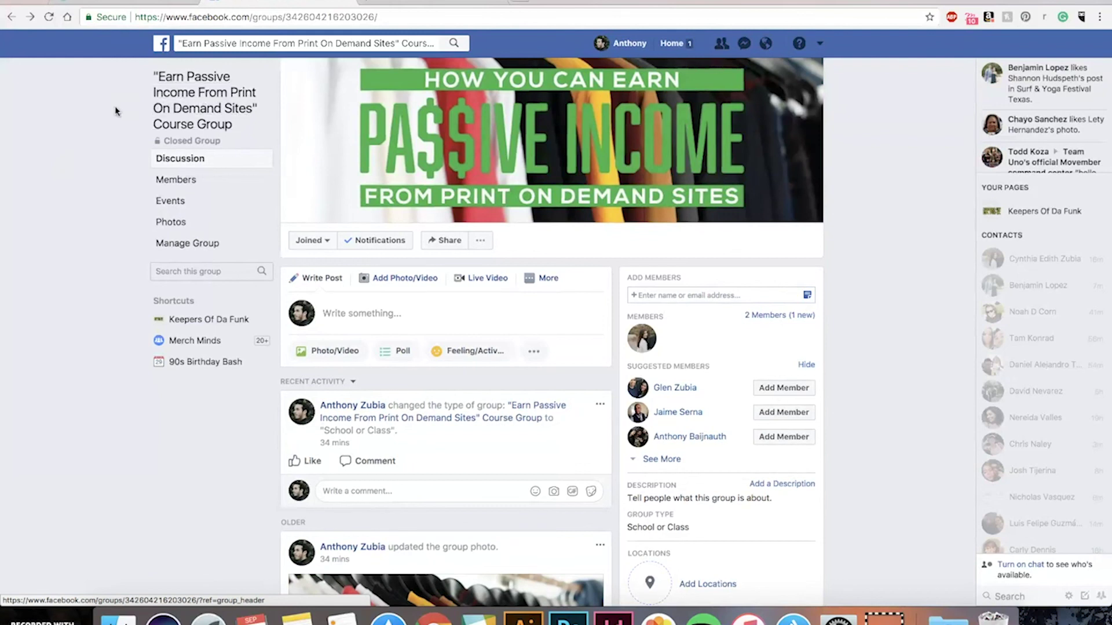
scroll(99, 173, "down", 2)
scroll(99, 174, "up", 2)
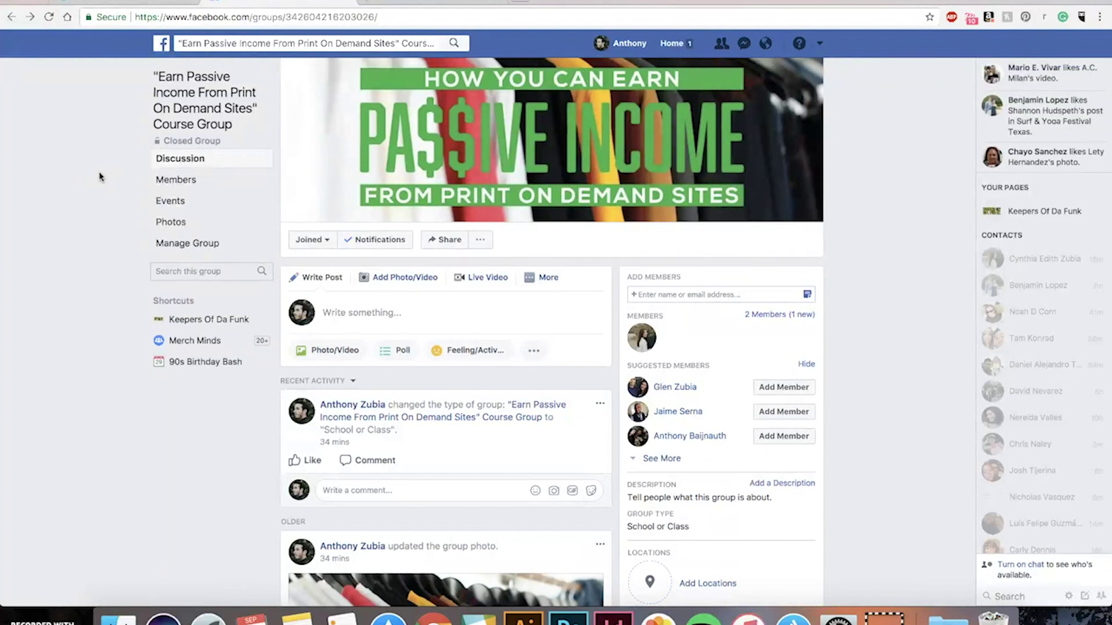
left_click(345, 3)
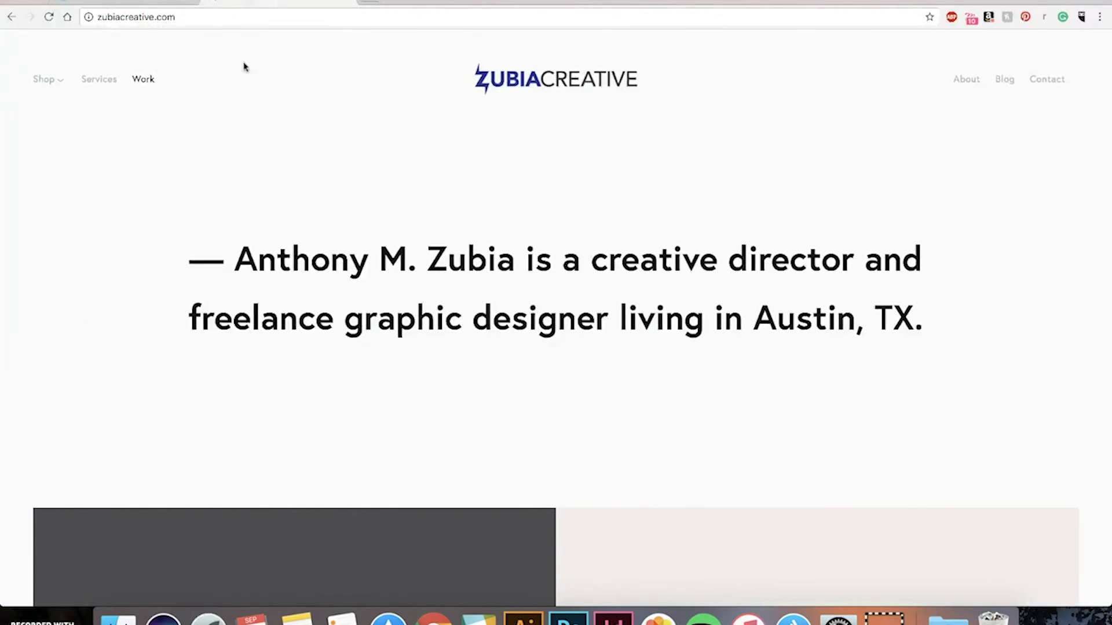
mouse_move(58, 87)
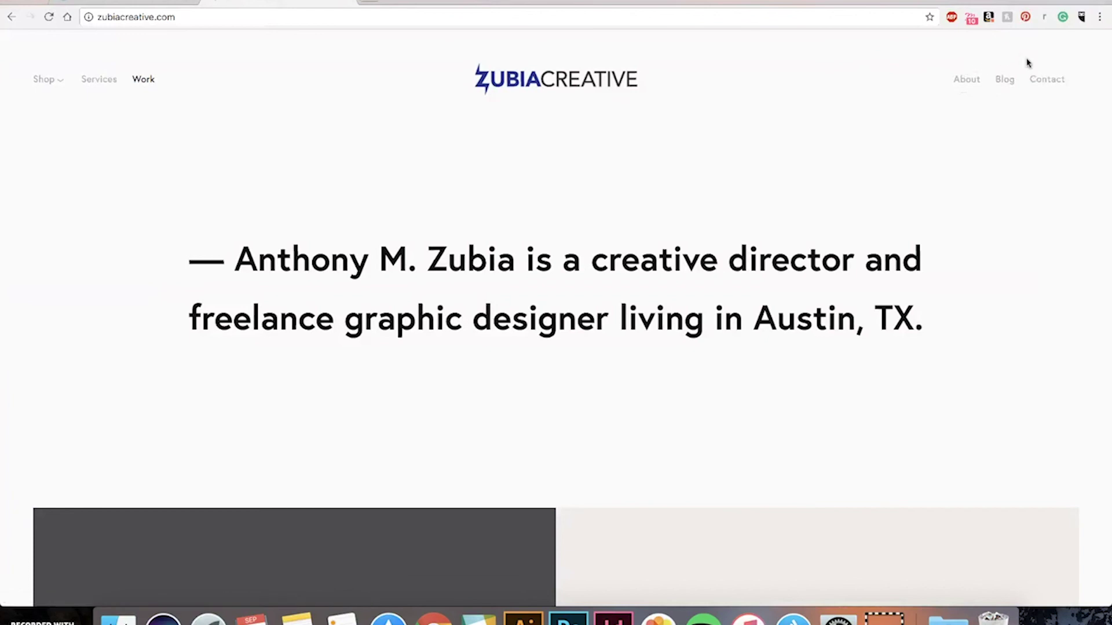
- Open Zubia Creative's Contact page and scroll through its name, e-mail, subject and message form
left_click(1059, 85)
scroll(869, 191, "down", 2)
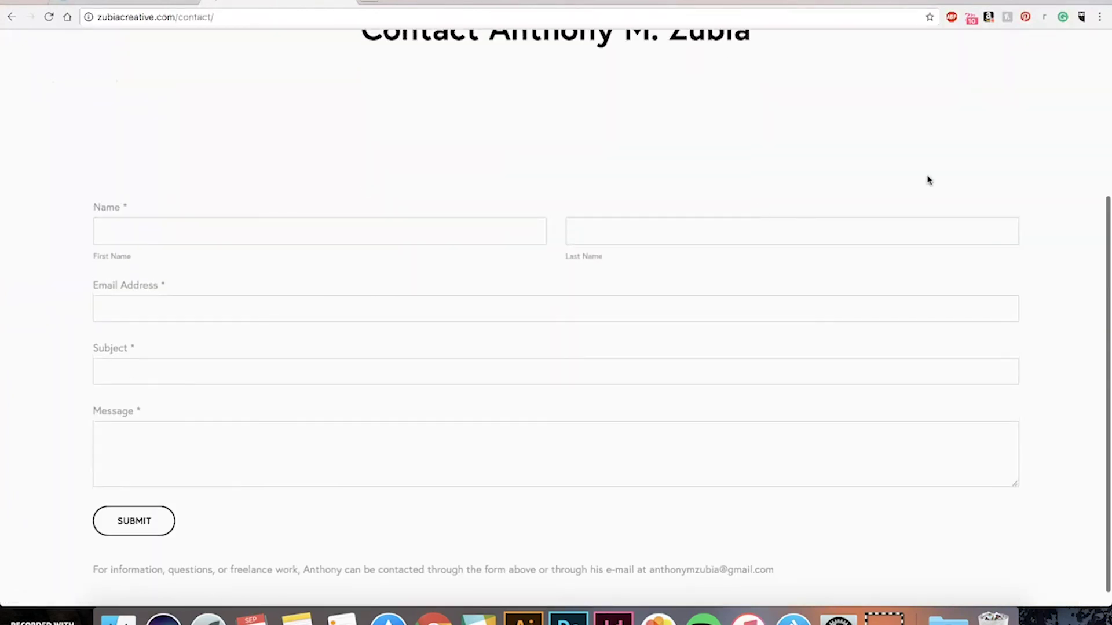
scroll(1030, 167, "down", 1)
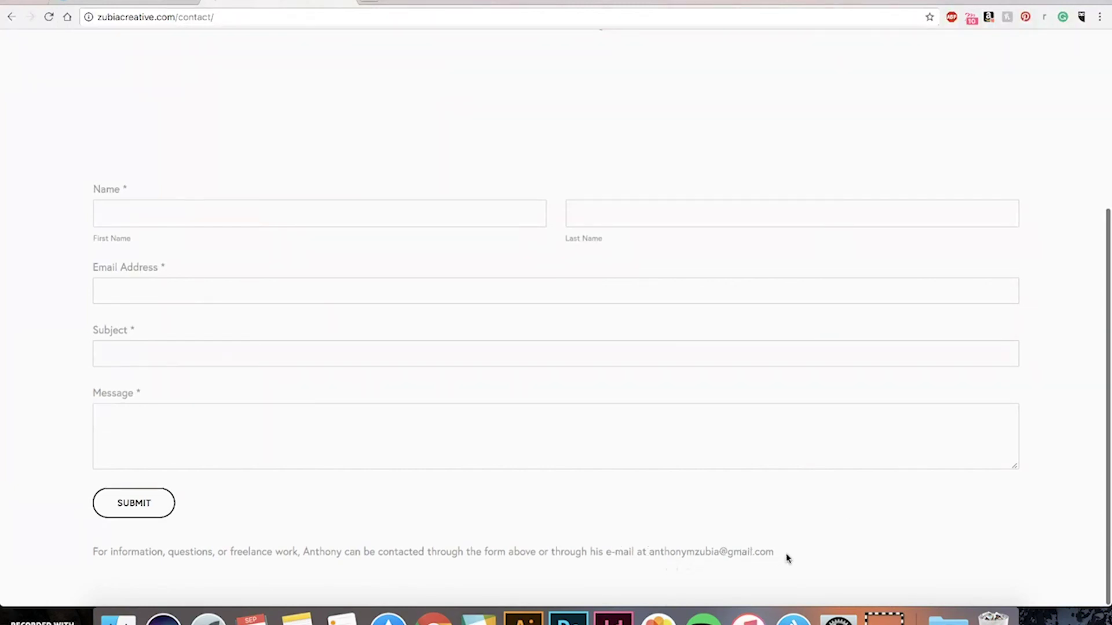
scroll(1052, 525, "up", 5)
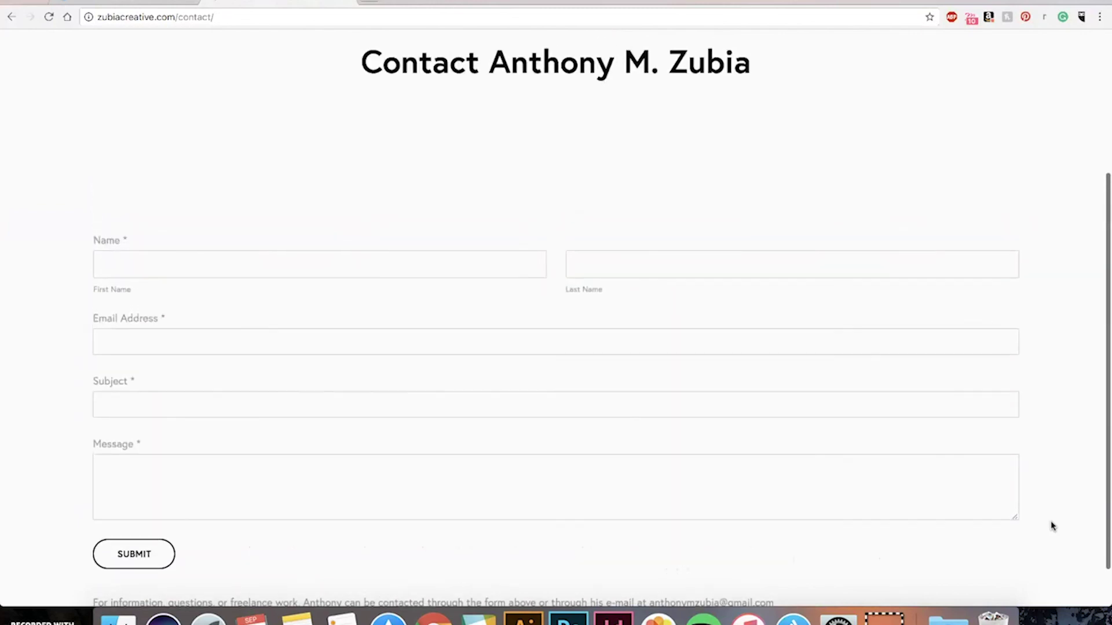
scroll(1069, 329, "up", 5)
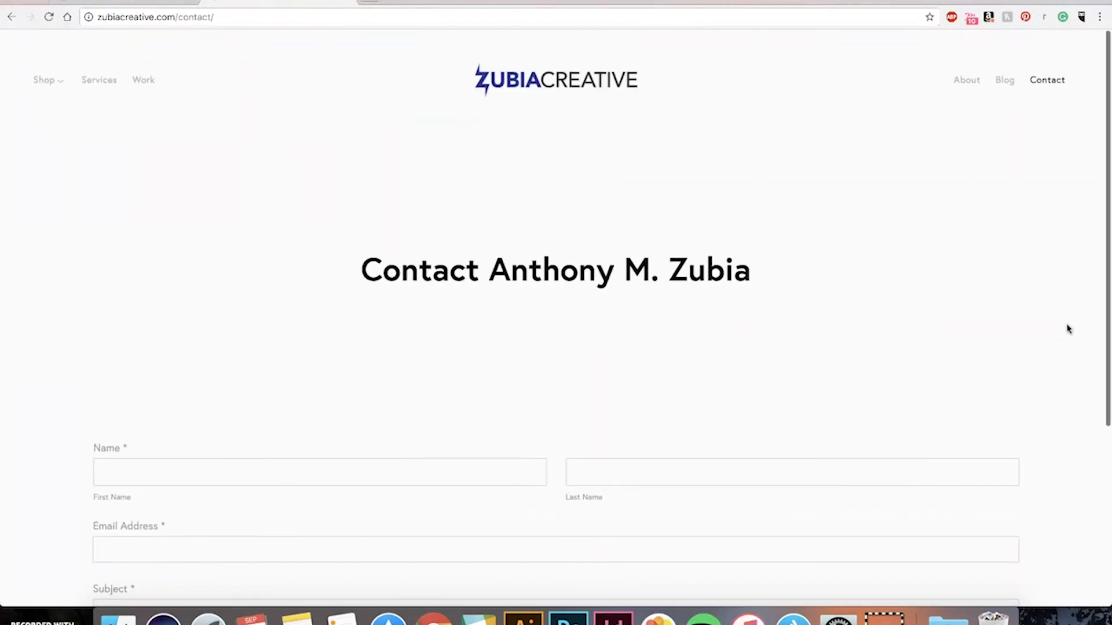